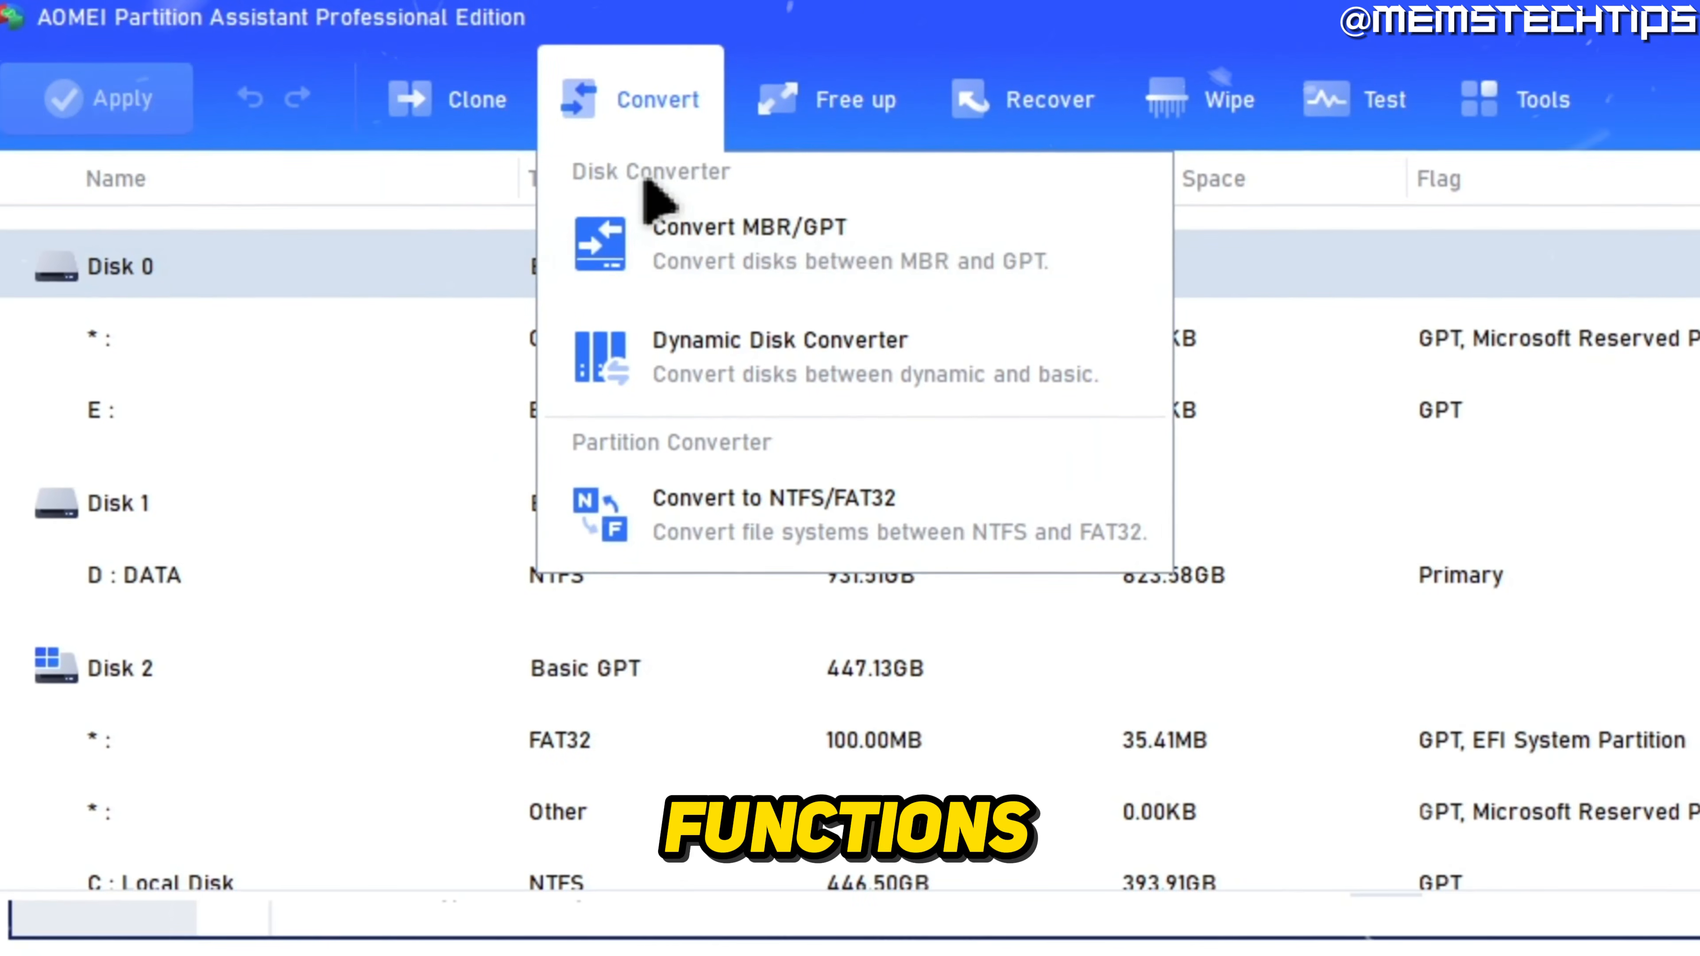
click(837, 111)
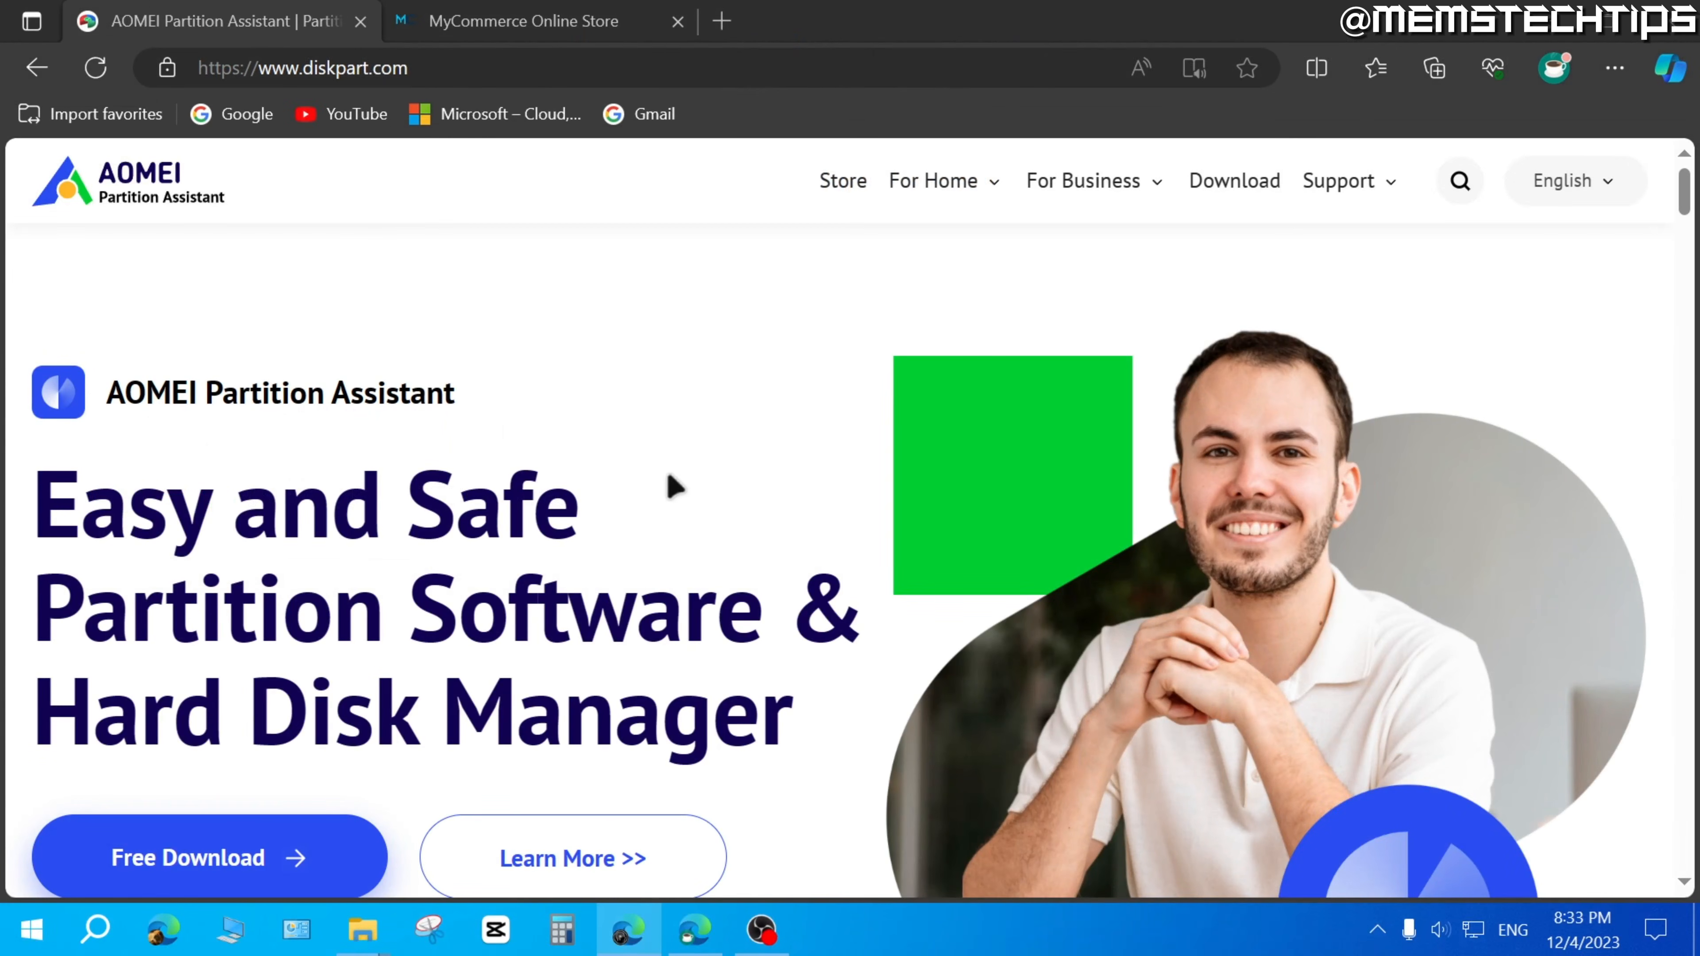
Step: Download the AOMEI Partition Assistant Standard freeware installer from the diskpart.com download page
scroll(675, 485, down, 3)
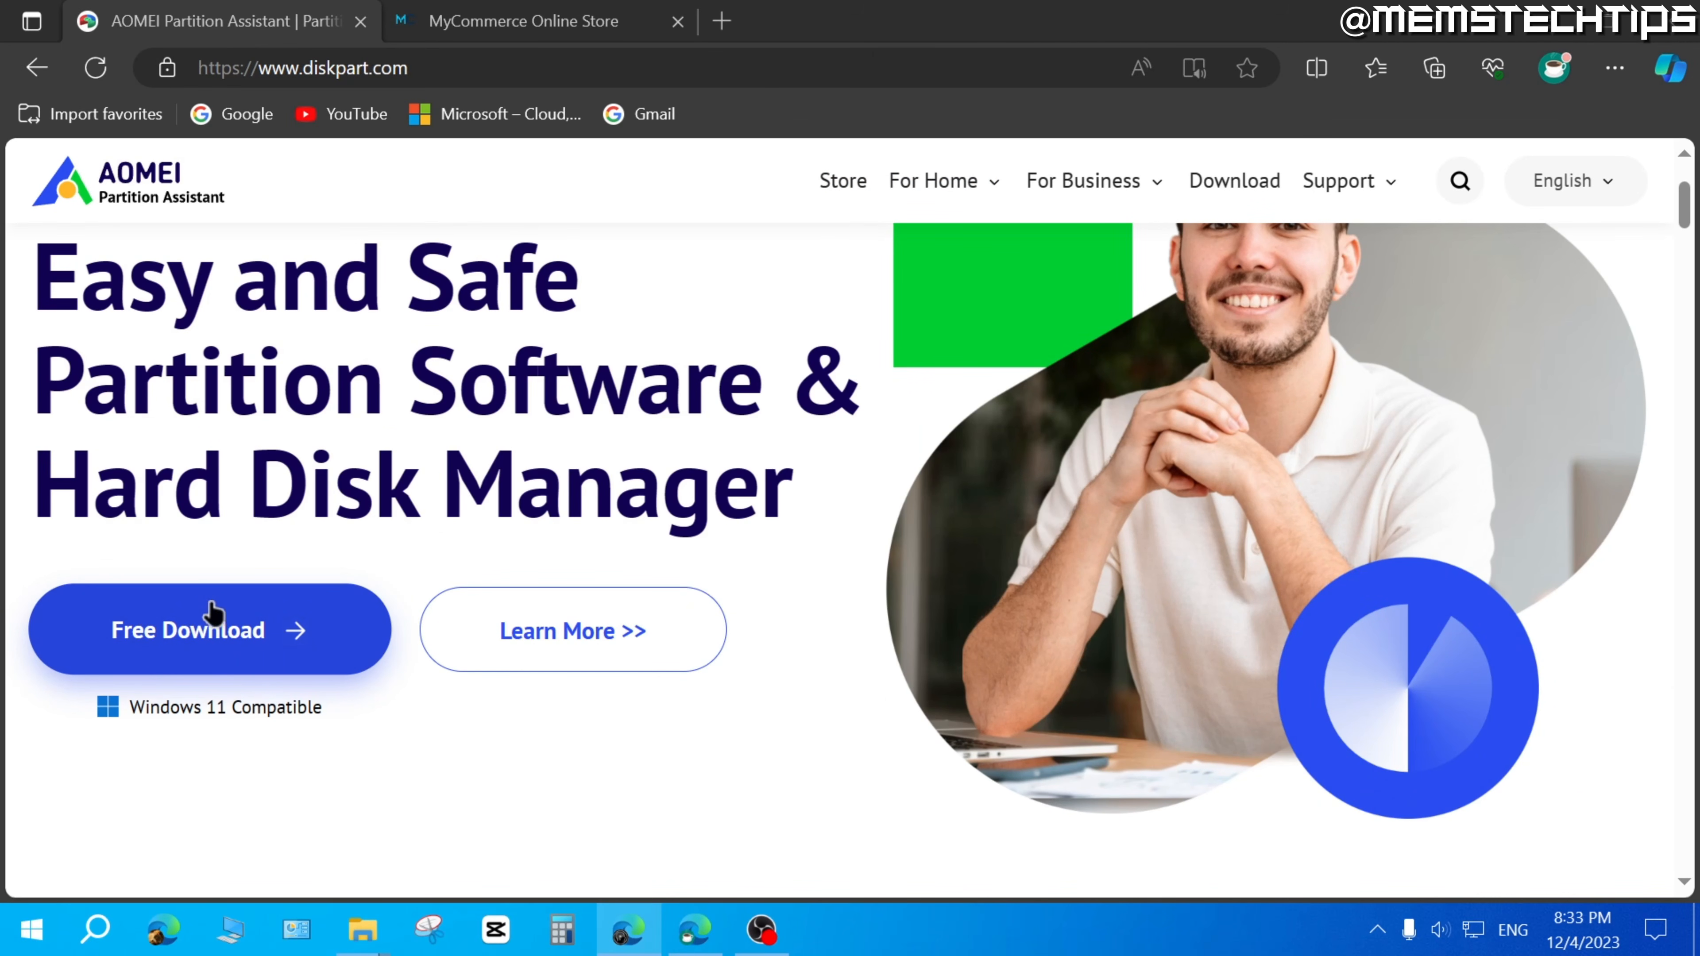
click(226, 646)
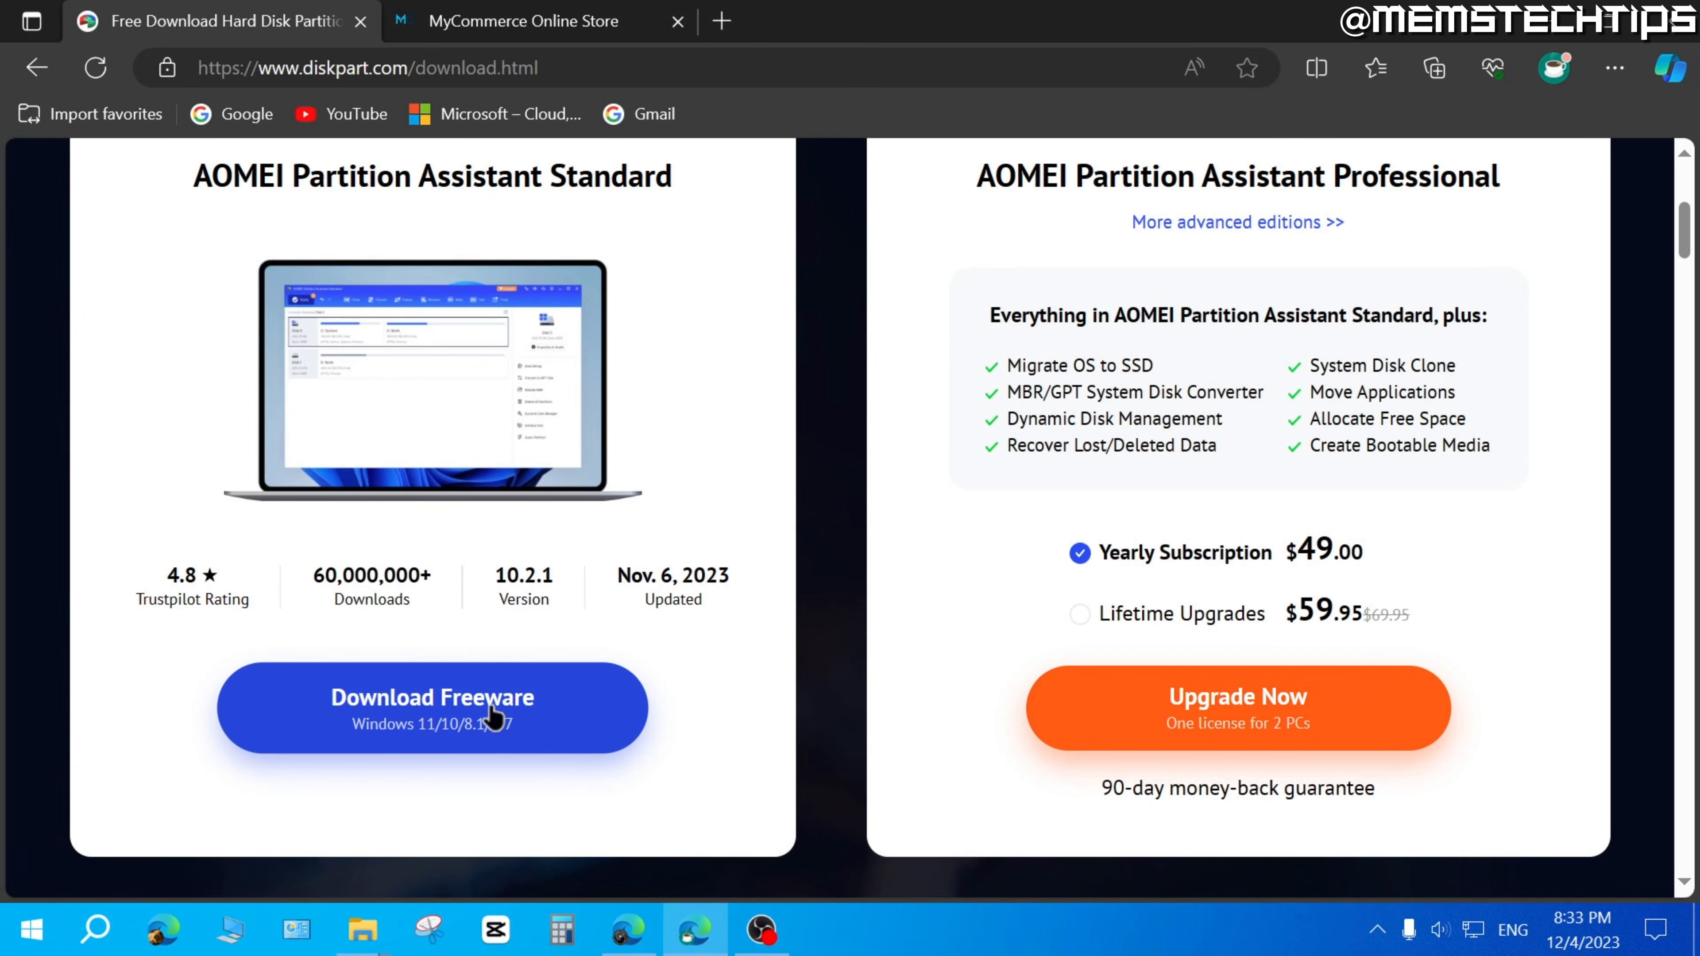
click(504, 720)
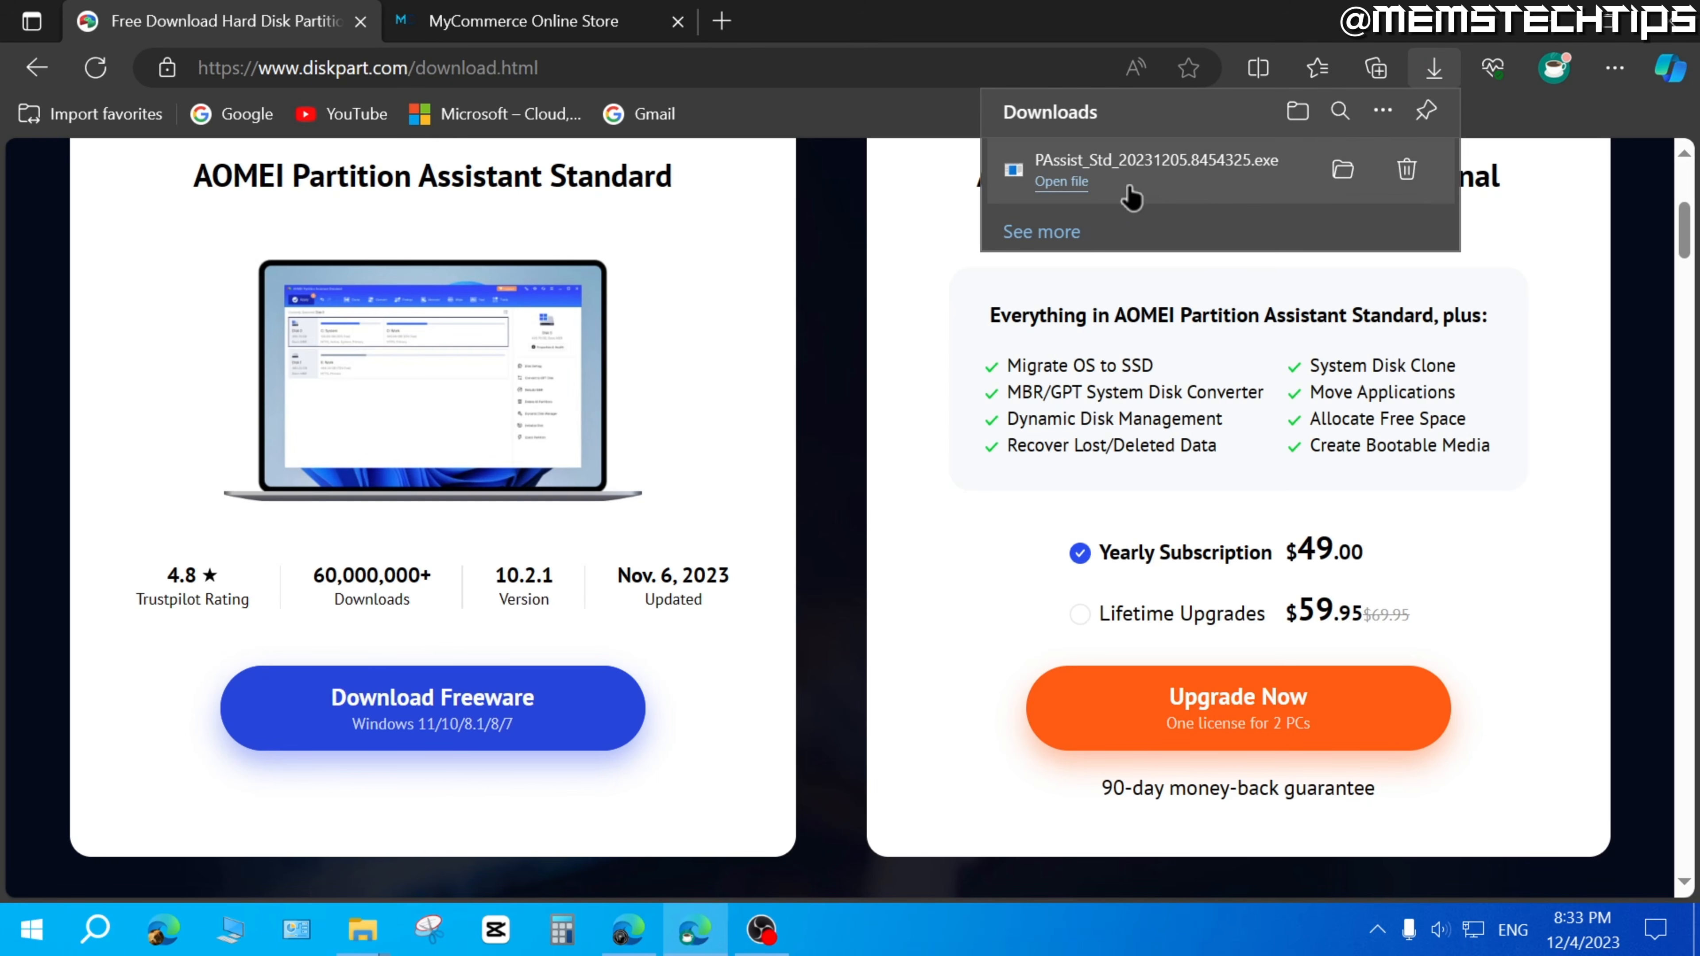
Step: Run the downloaded installer, choose the free Pro demo and install AOMEI Partition Assistant in the default location
click(1041, 180)
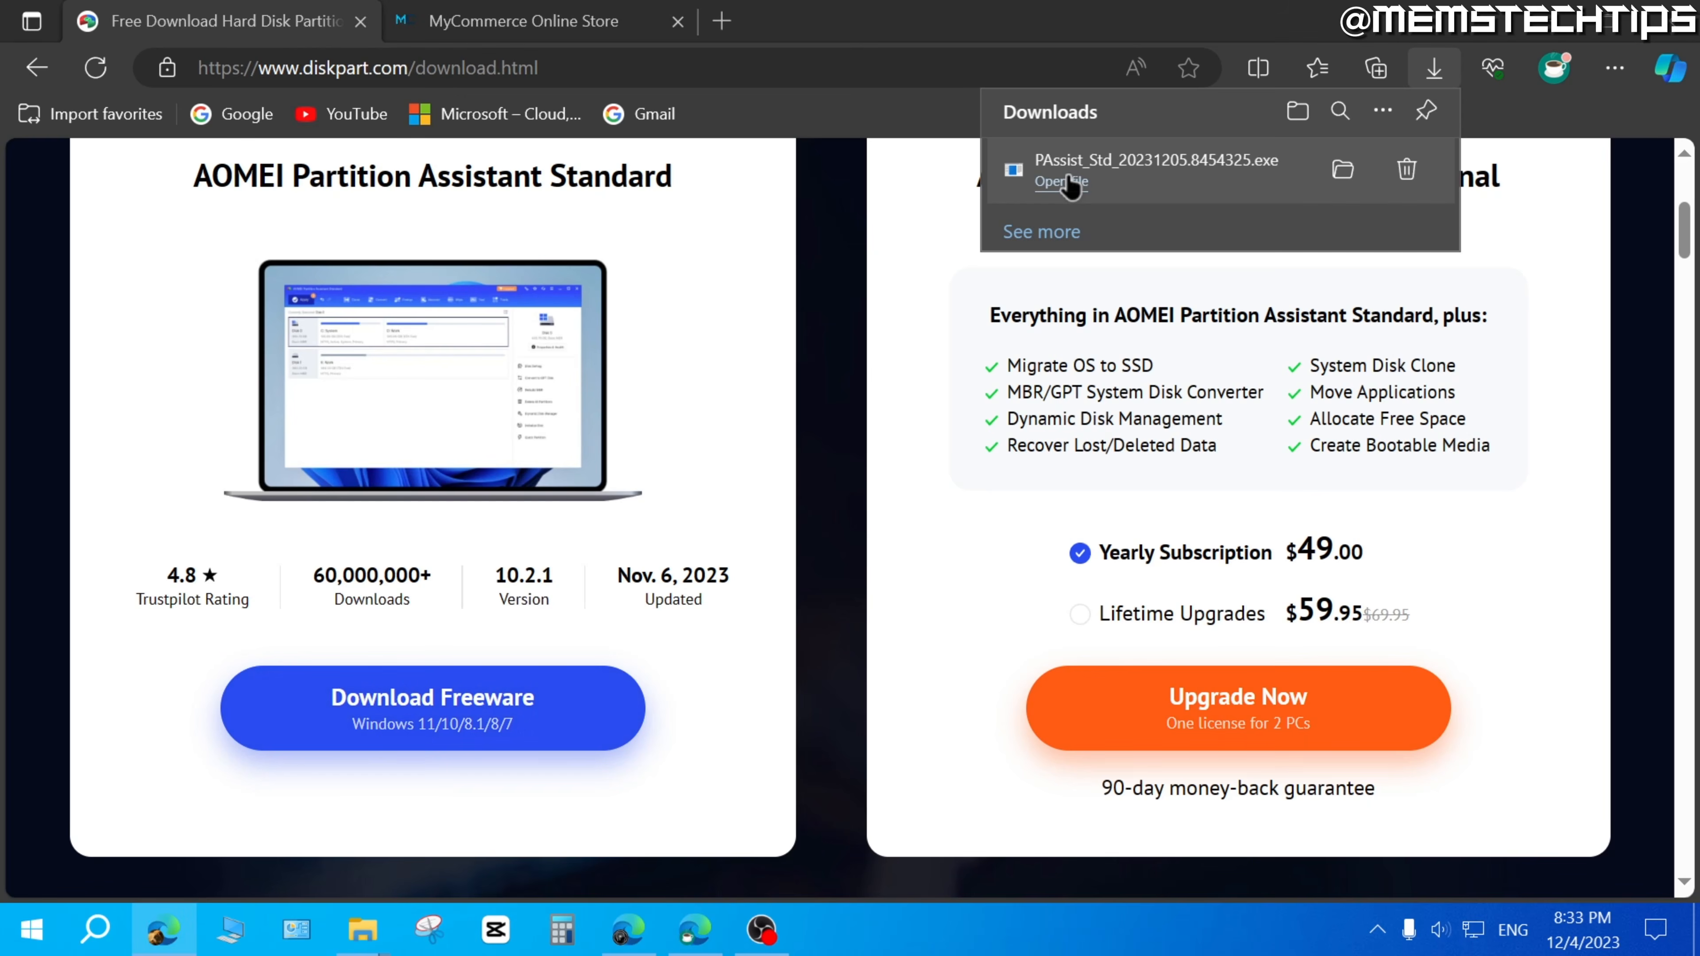
click(881, 519)
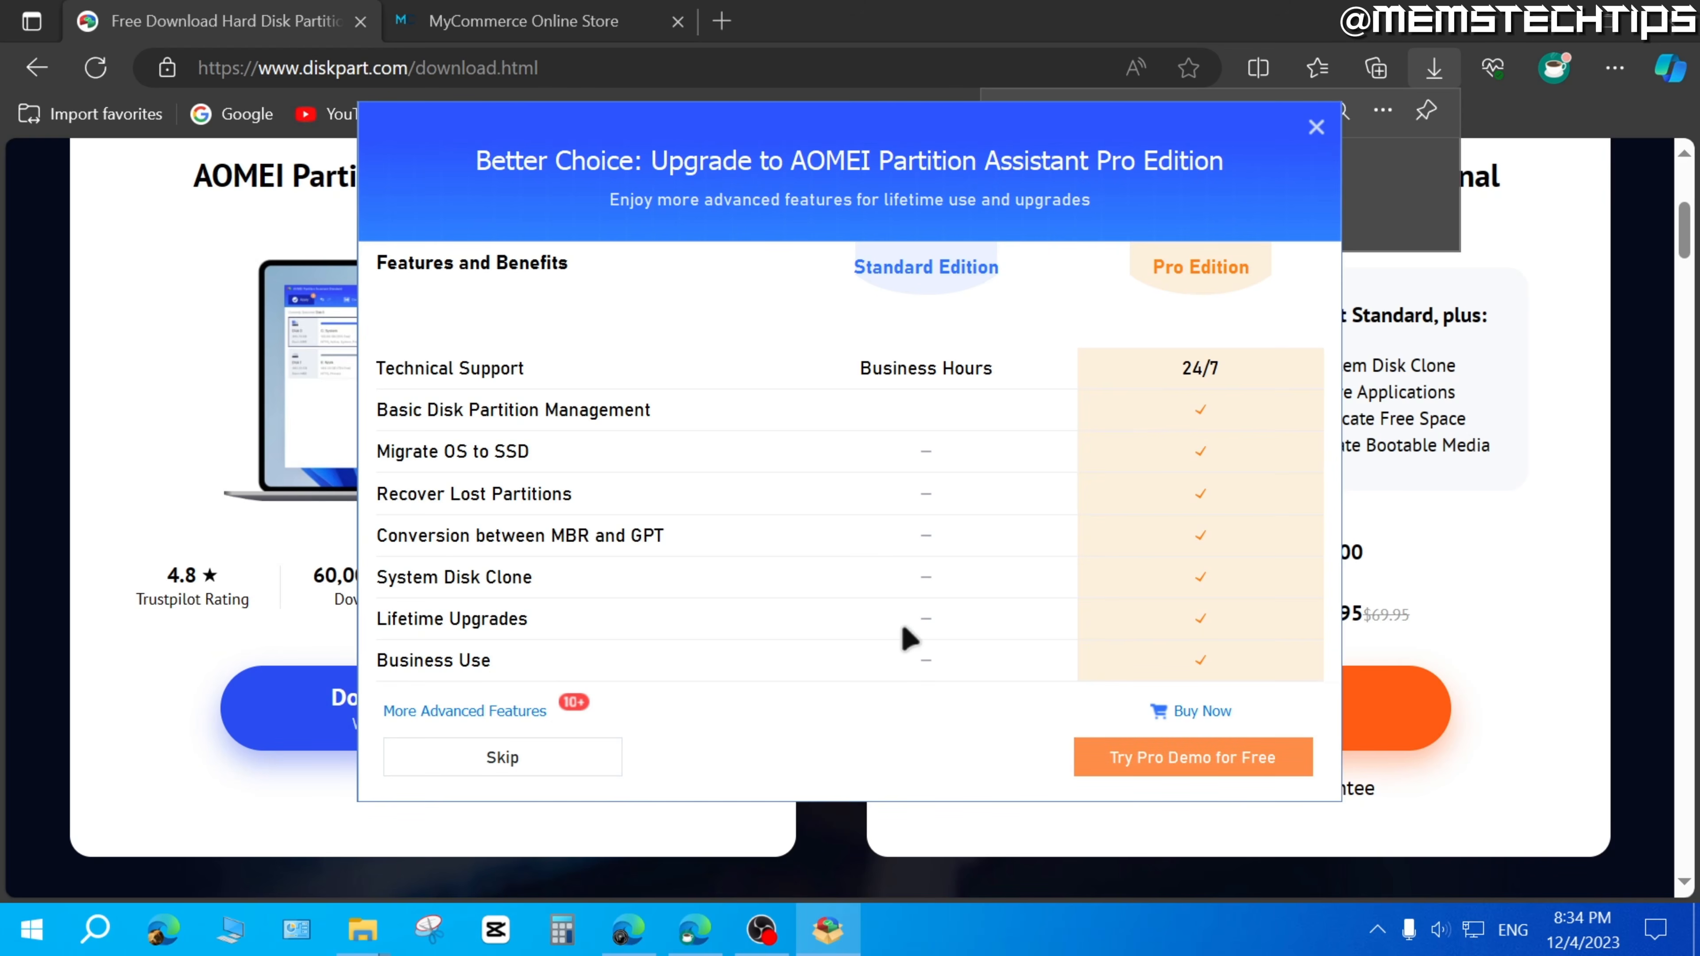
click(1217, 754)
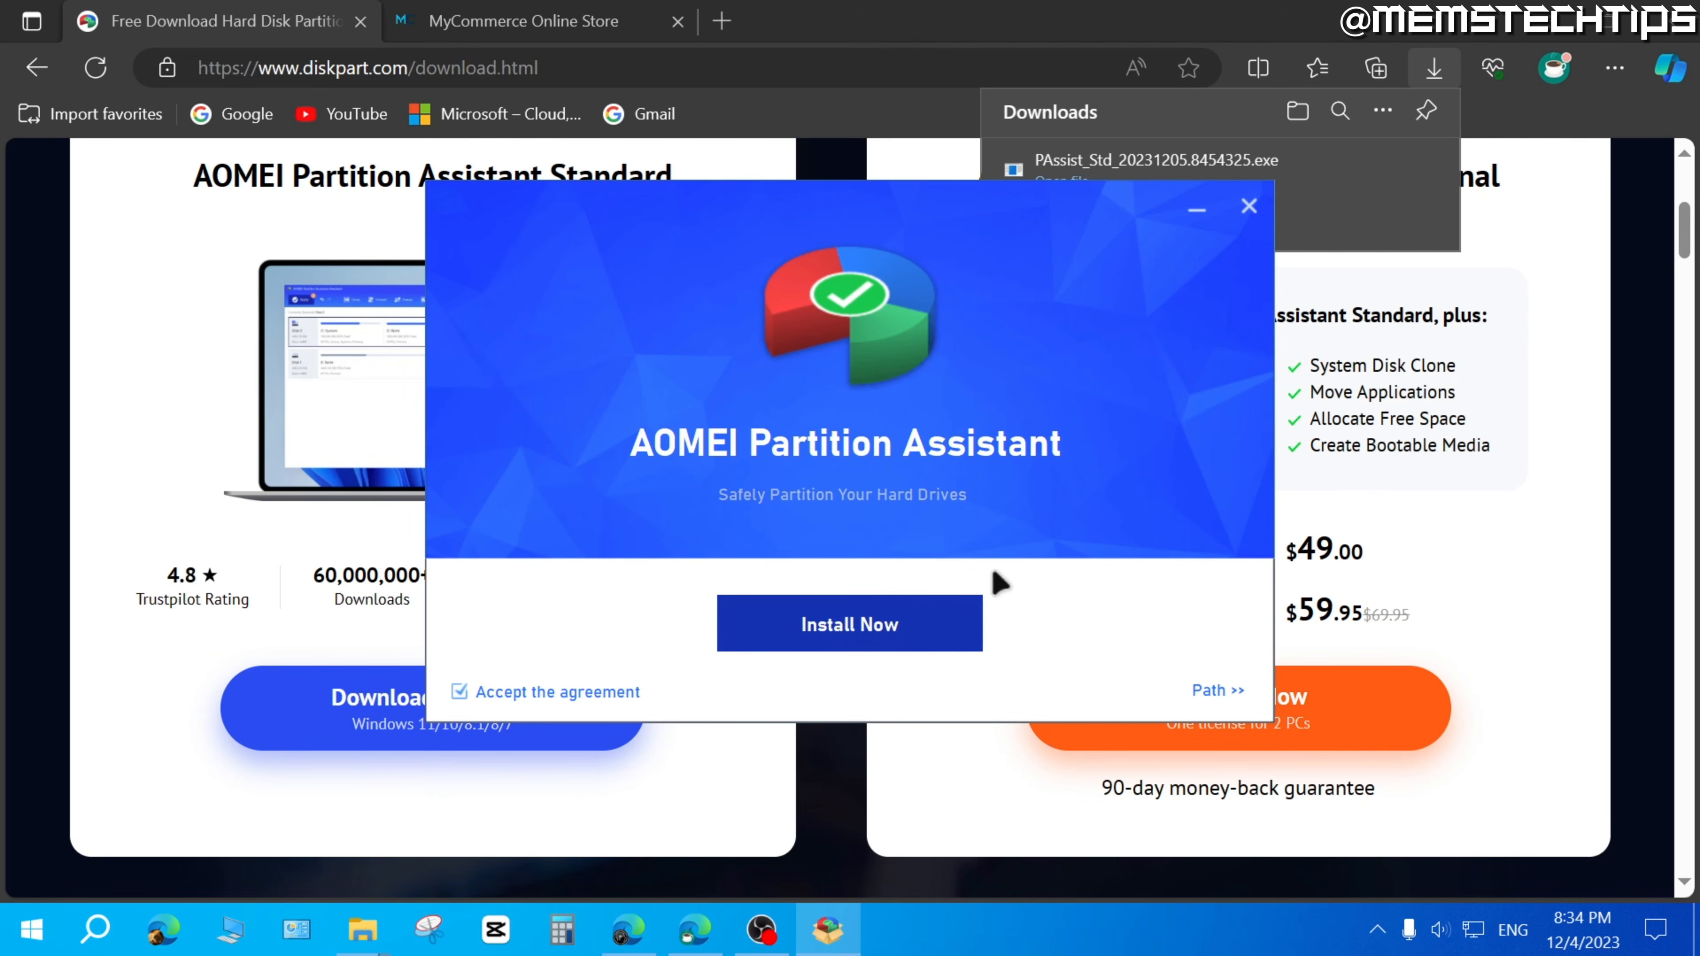
click(893, 631)
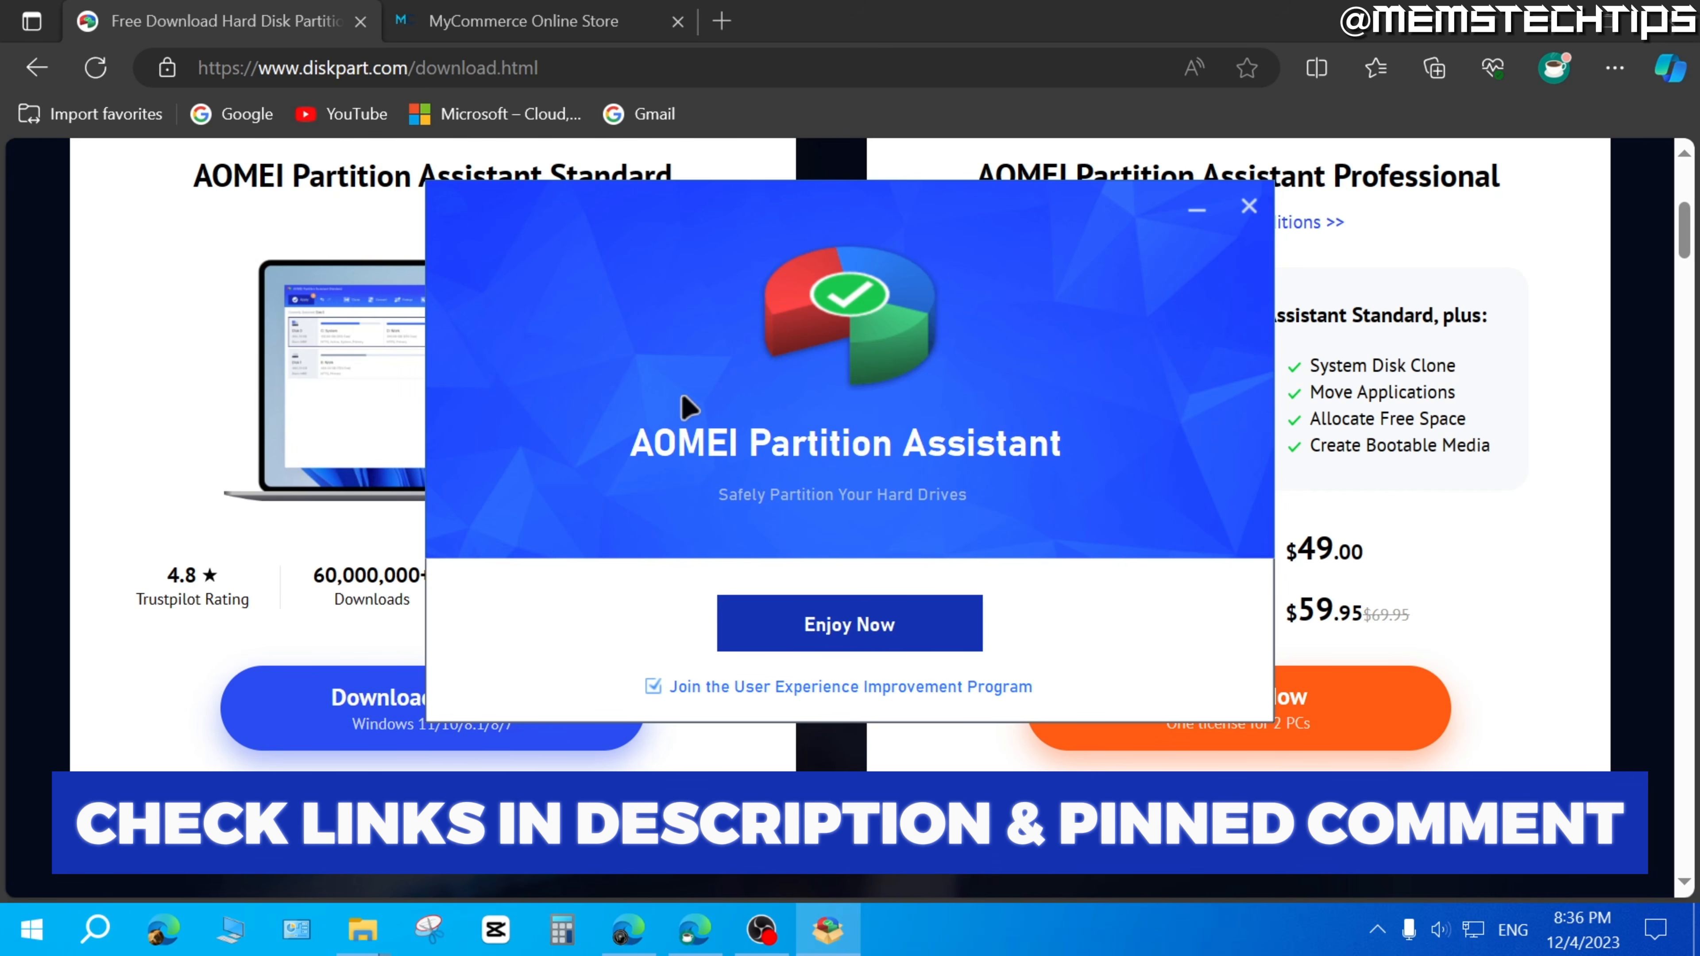
Step: Examine the MyCommerce cart for AOMEI Partition Assistant Professional, including the coupon code field, billing information, payment methods and terms
click(527, 31)
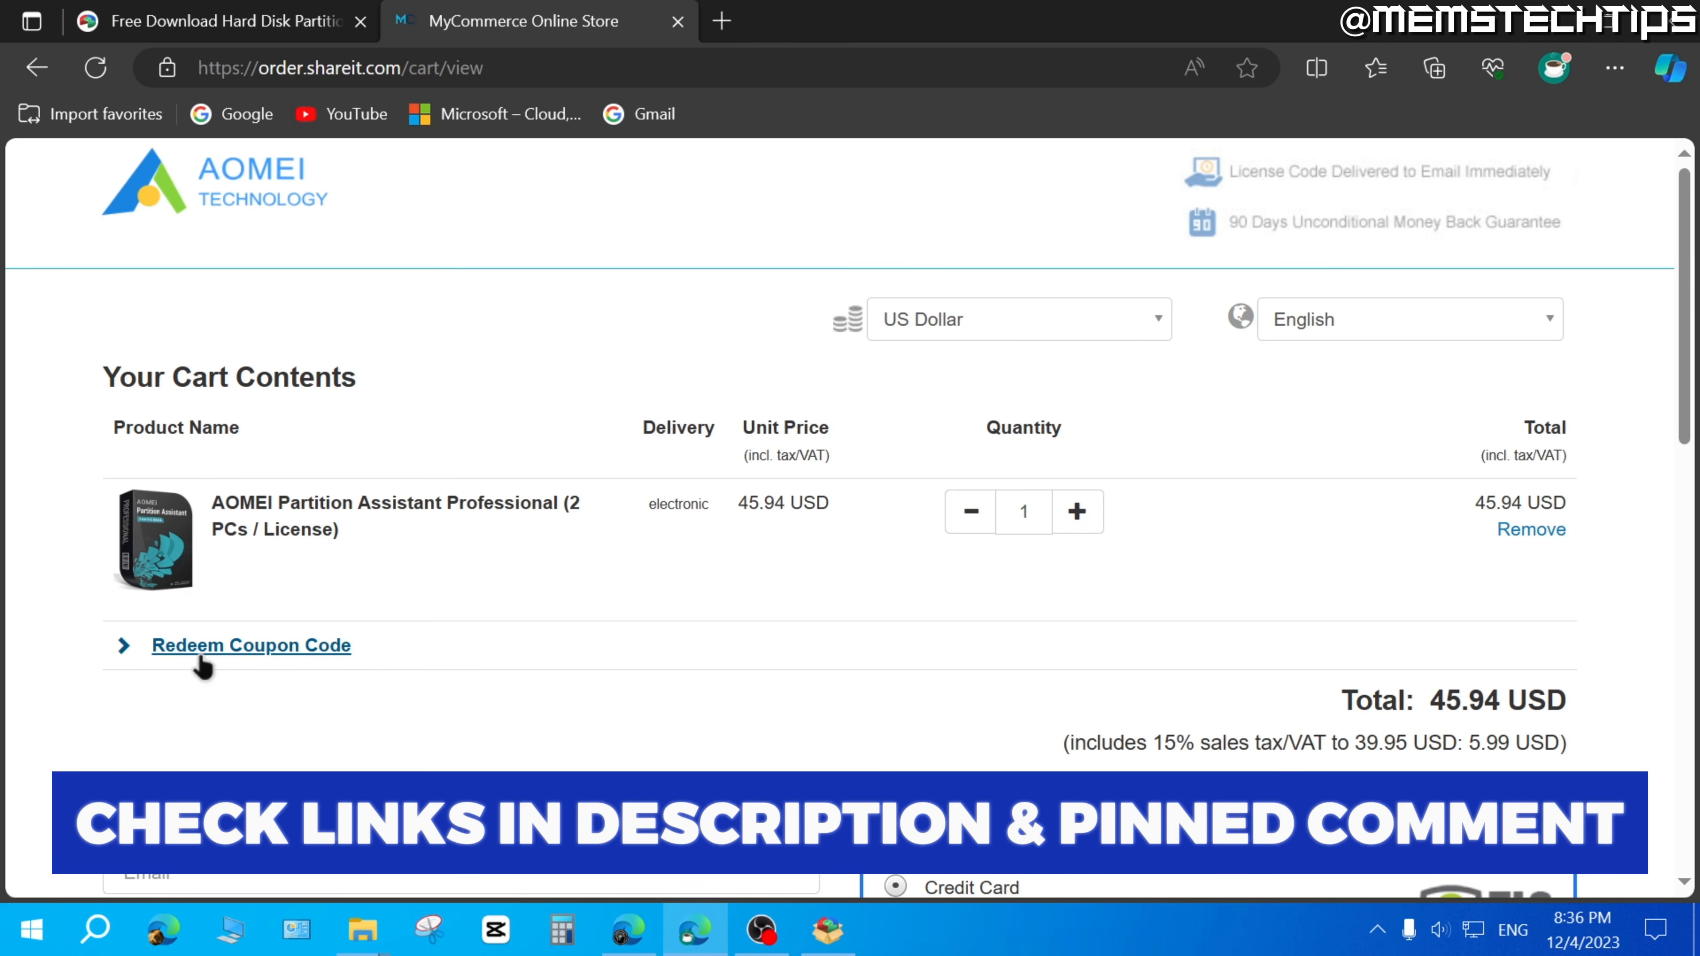
click(170, 651)
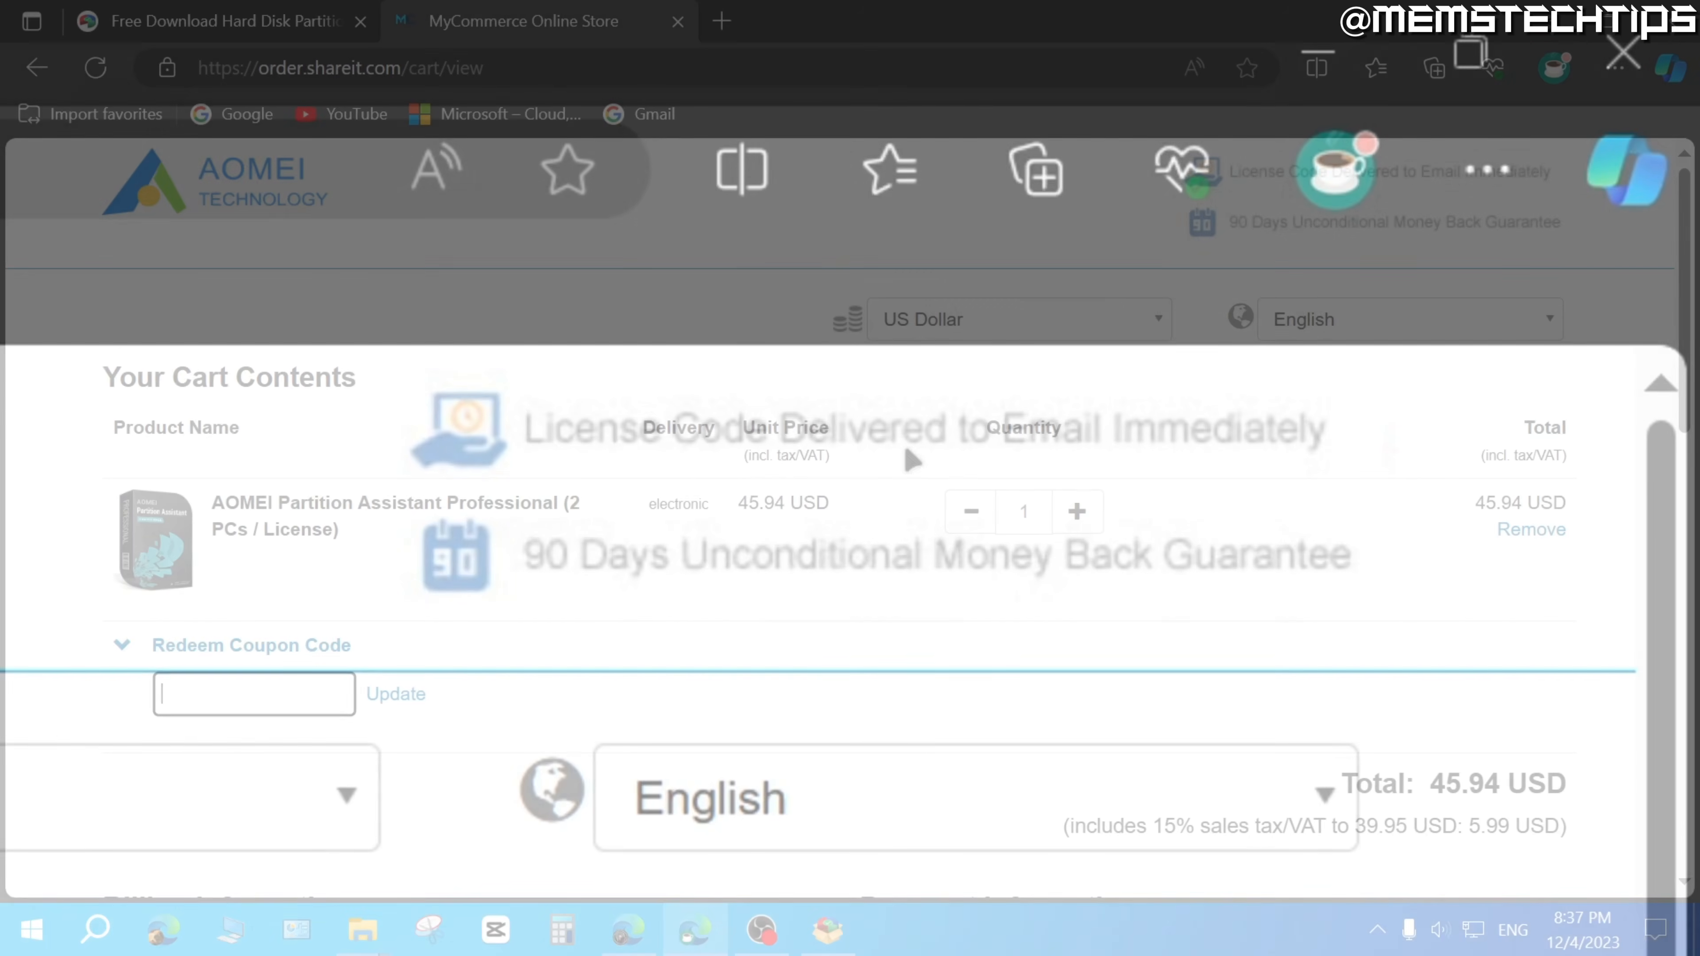
scroll(900, 418, down, 5)
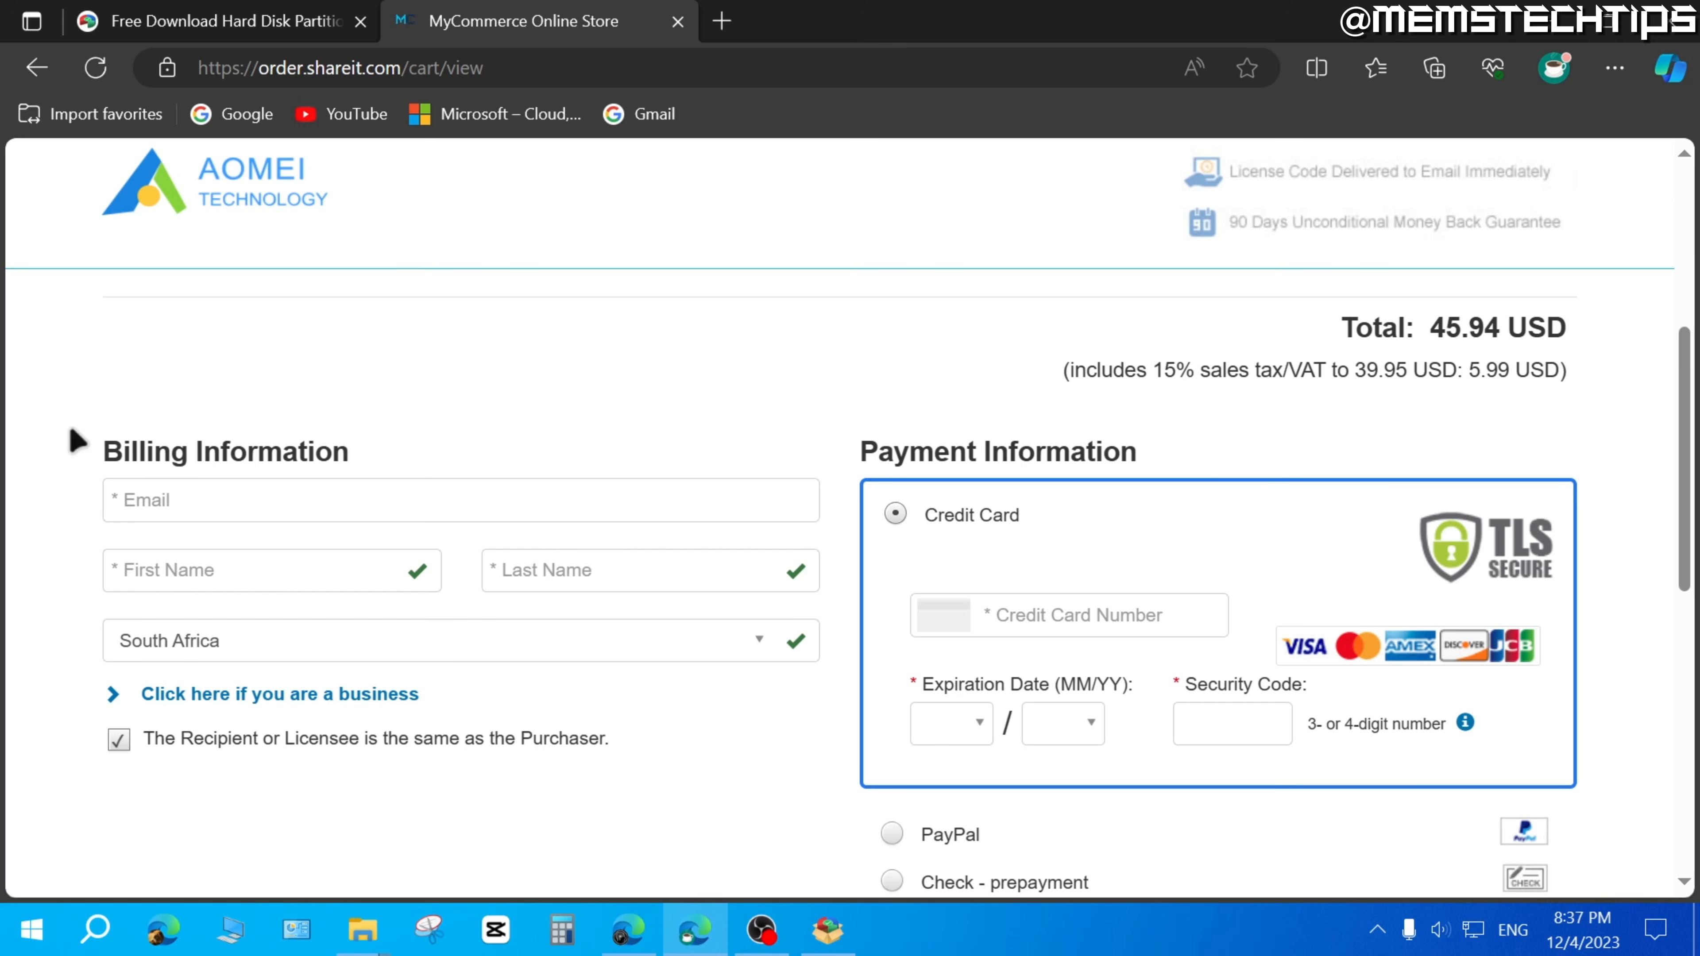
scroll(922, 437, down, 3)
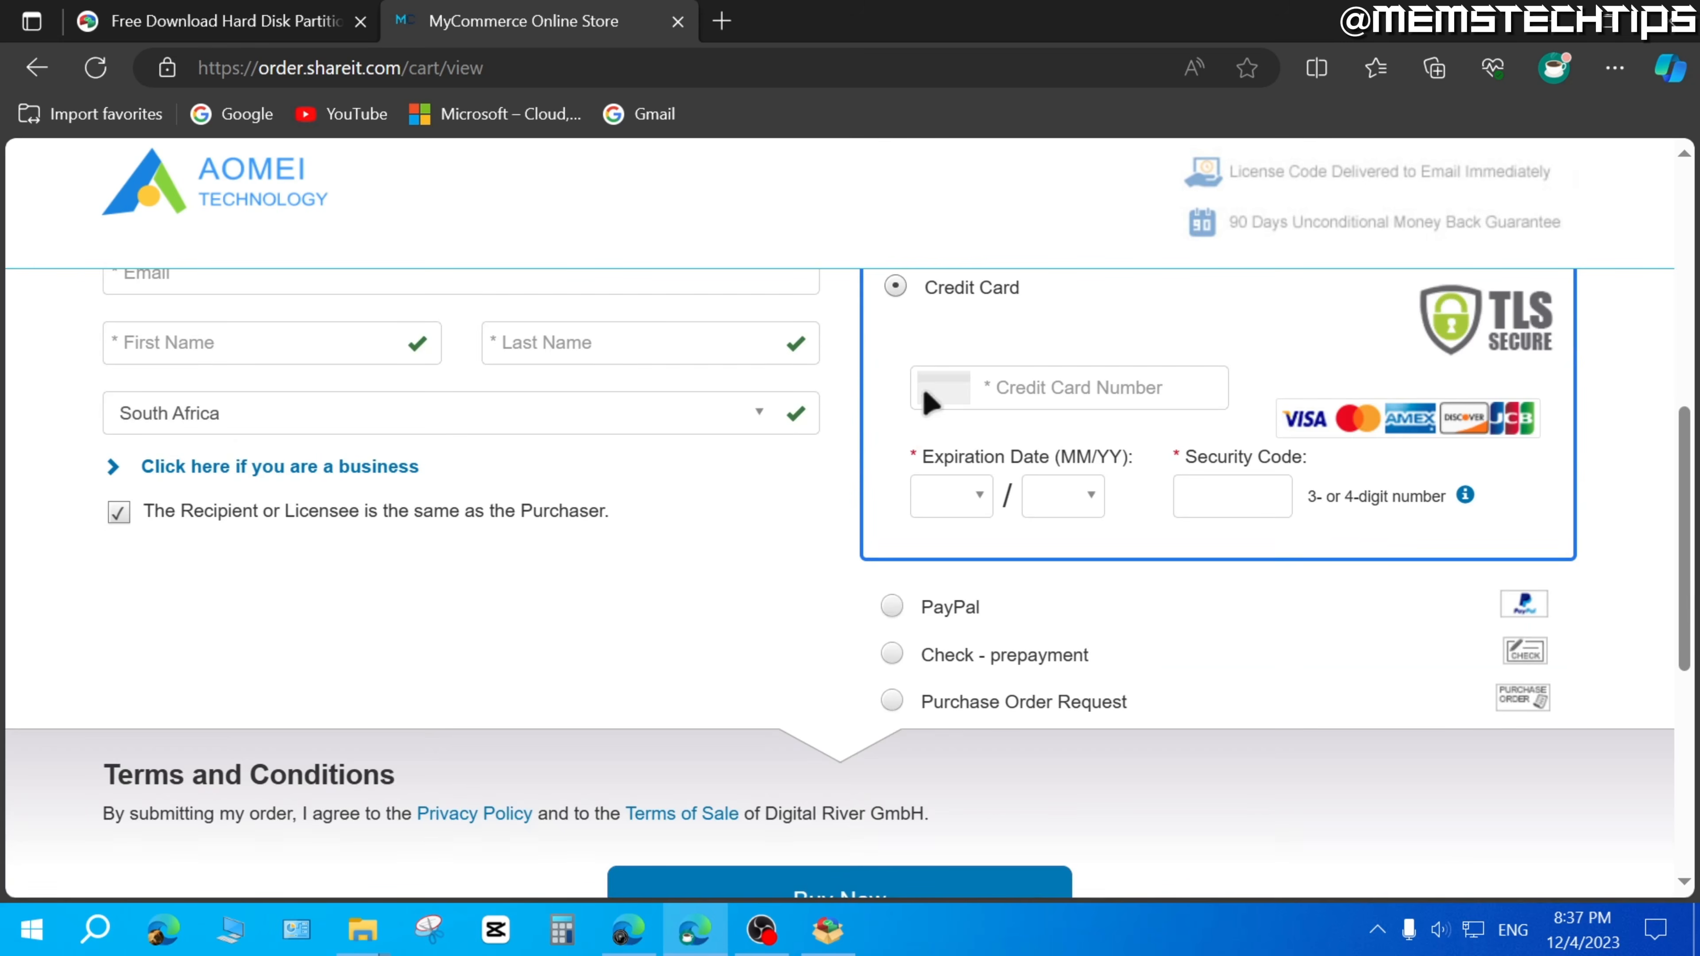
scroll(930, 415, up, 2)
scroll(1009, 426, down, 2)
scroll(1227, 695, down, 2)
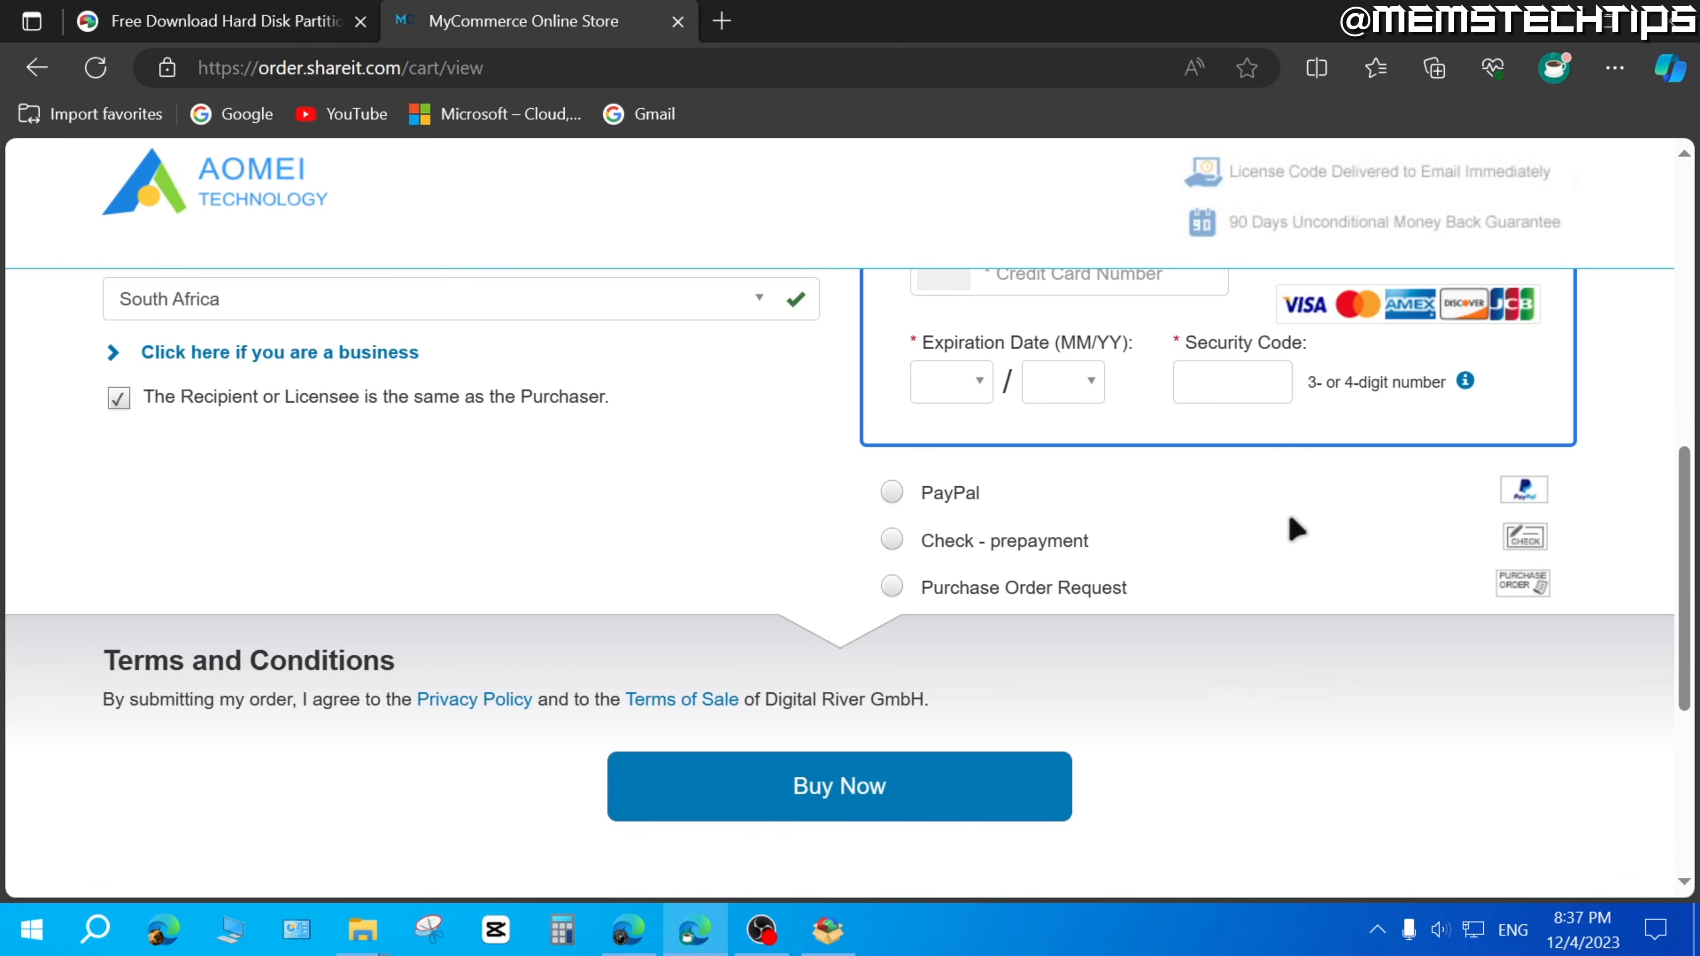
scroll(1294, 529, down, 4)
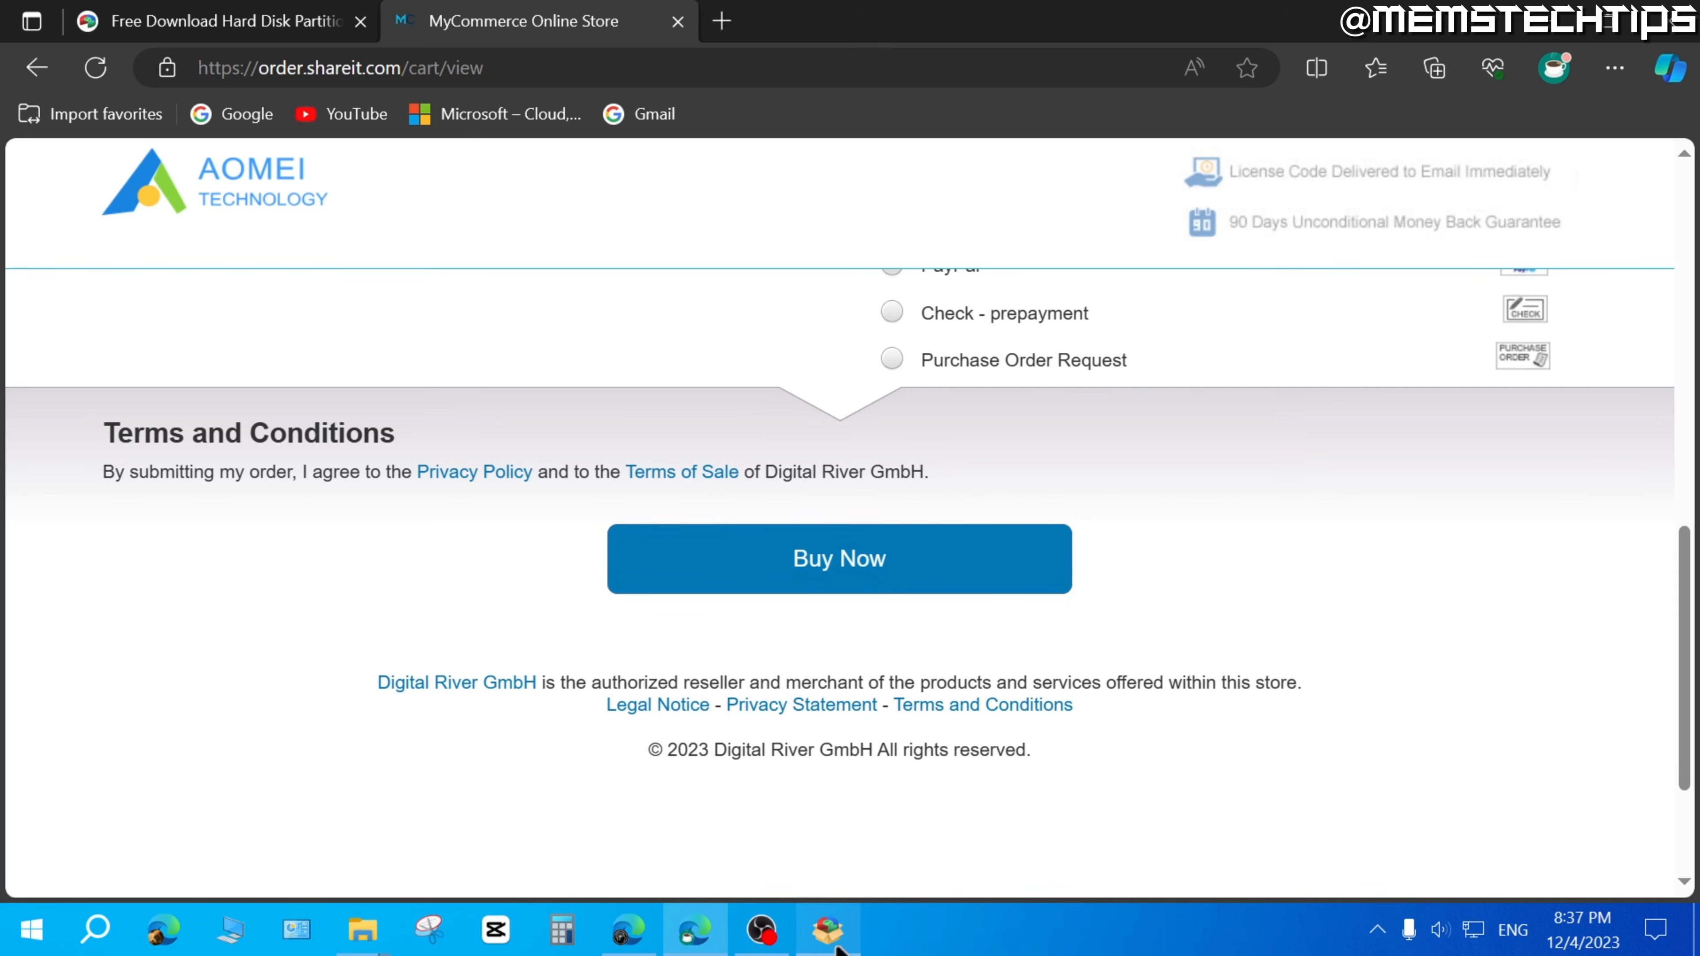
Step: Launch the newly installed AOMEI Partition Assistant from the finished installer and register it with the license code
click(828, 934)
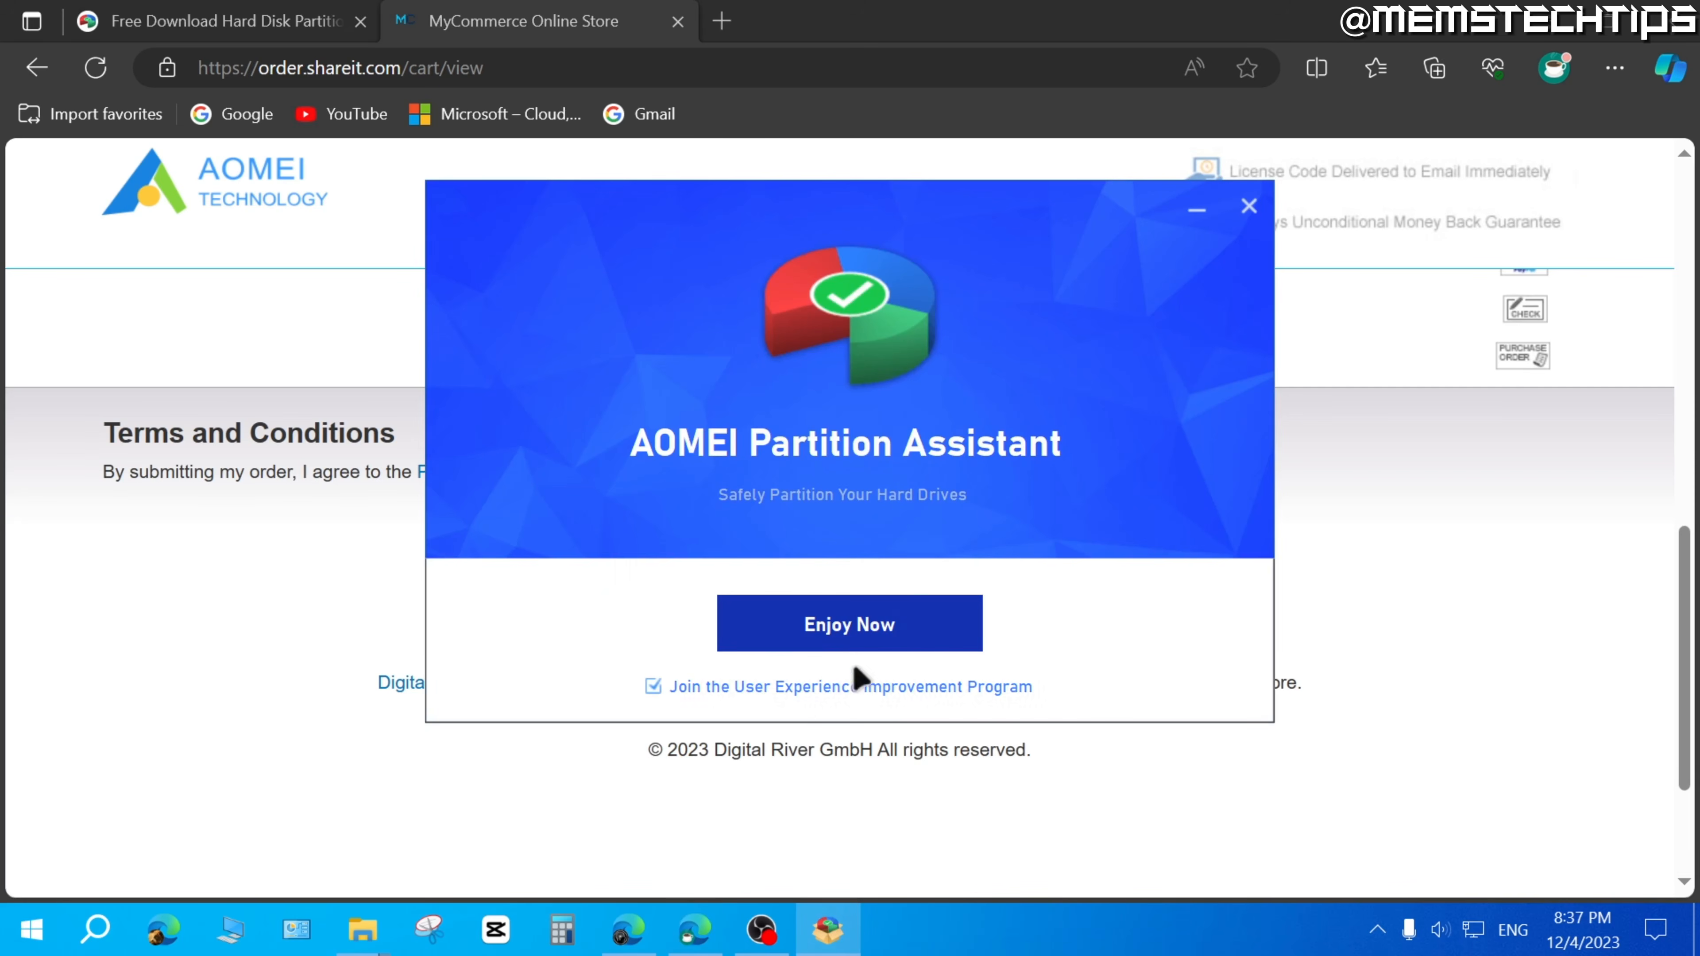
click(879, 629)
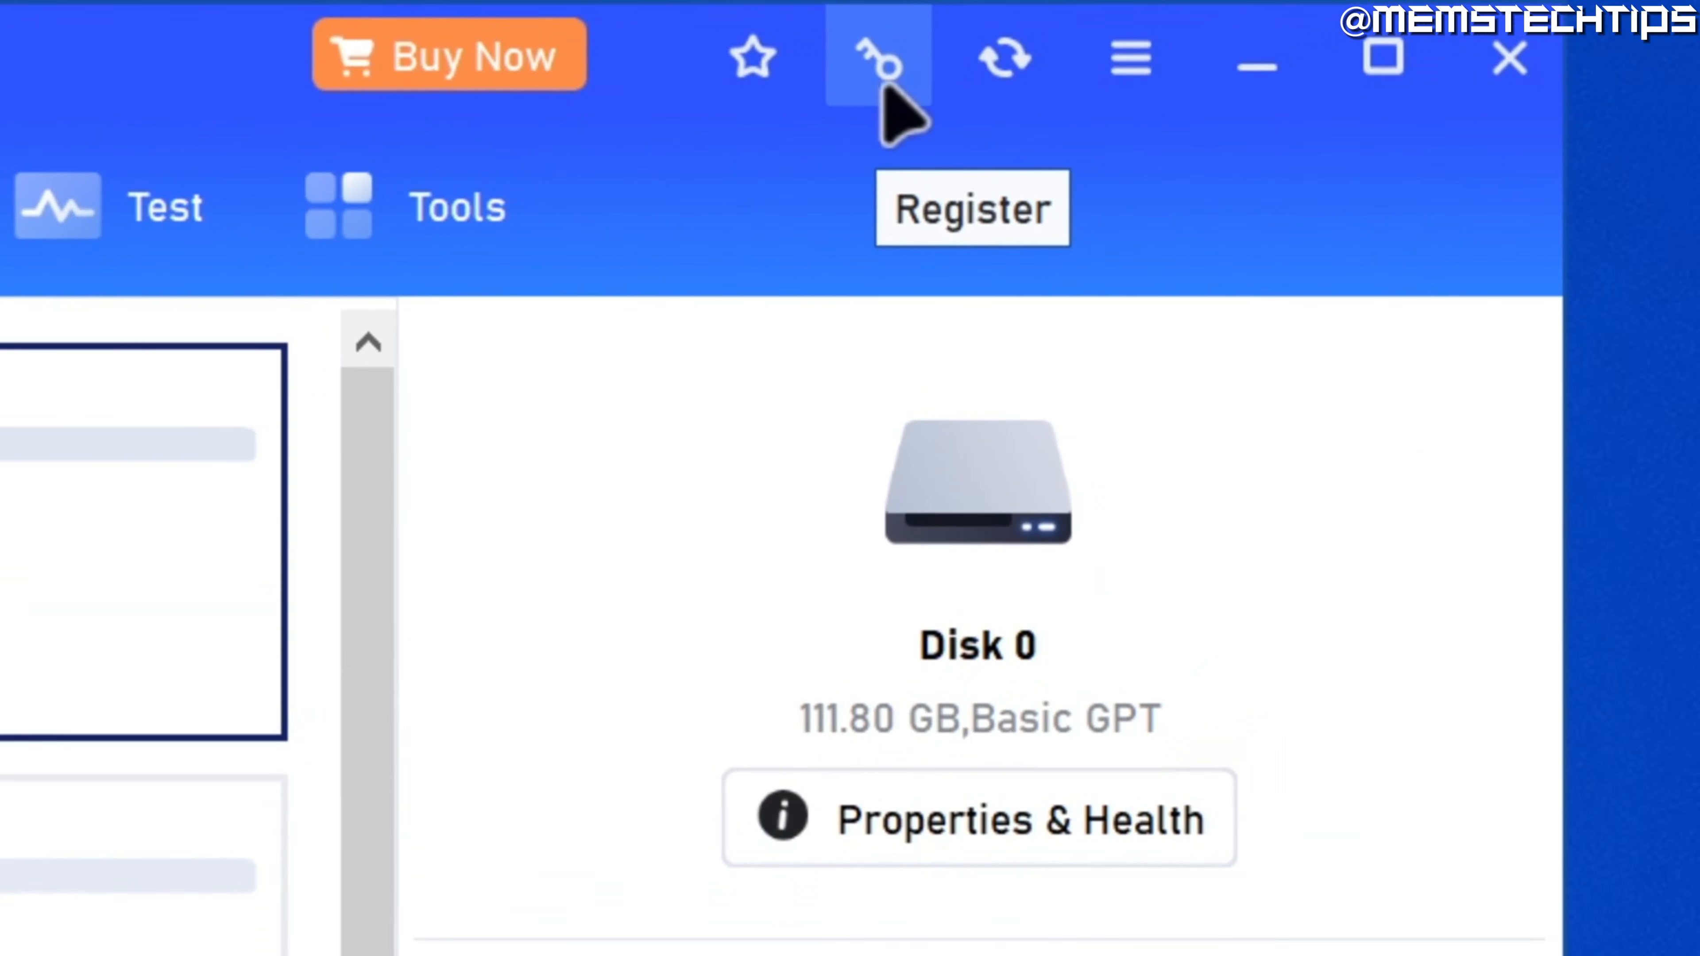
click(1127, 60)
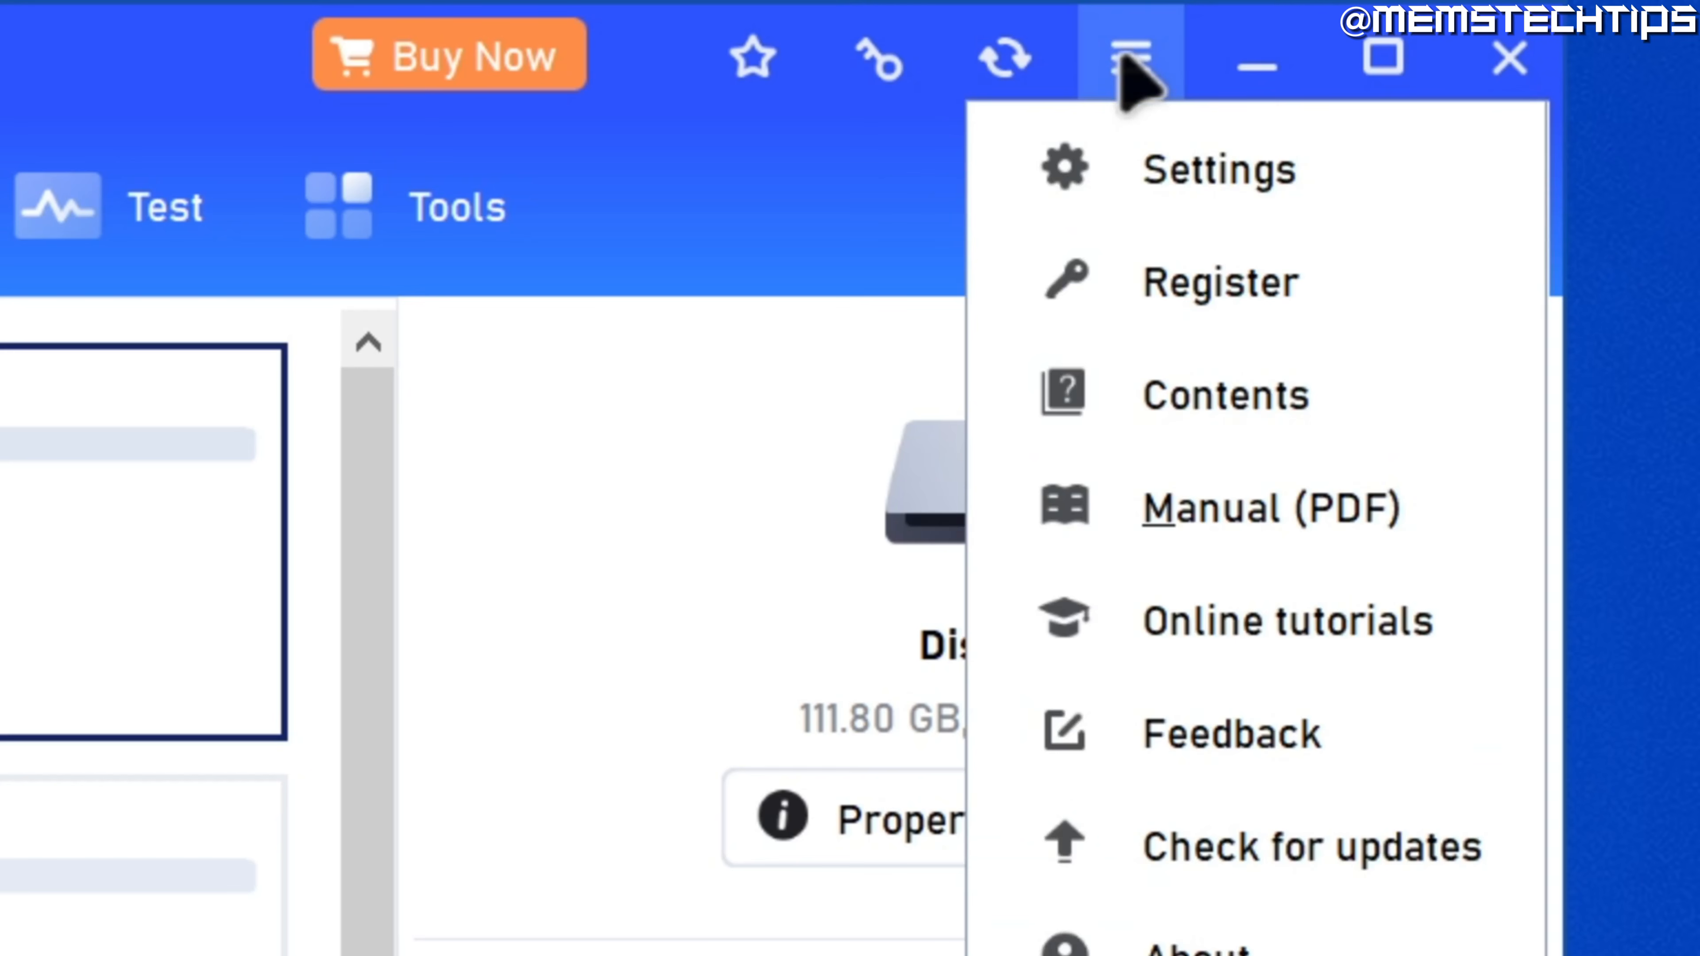
click(1238, 294)
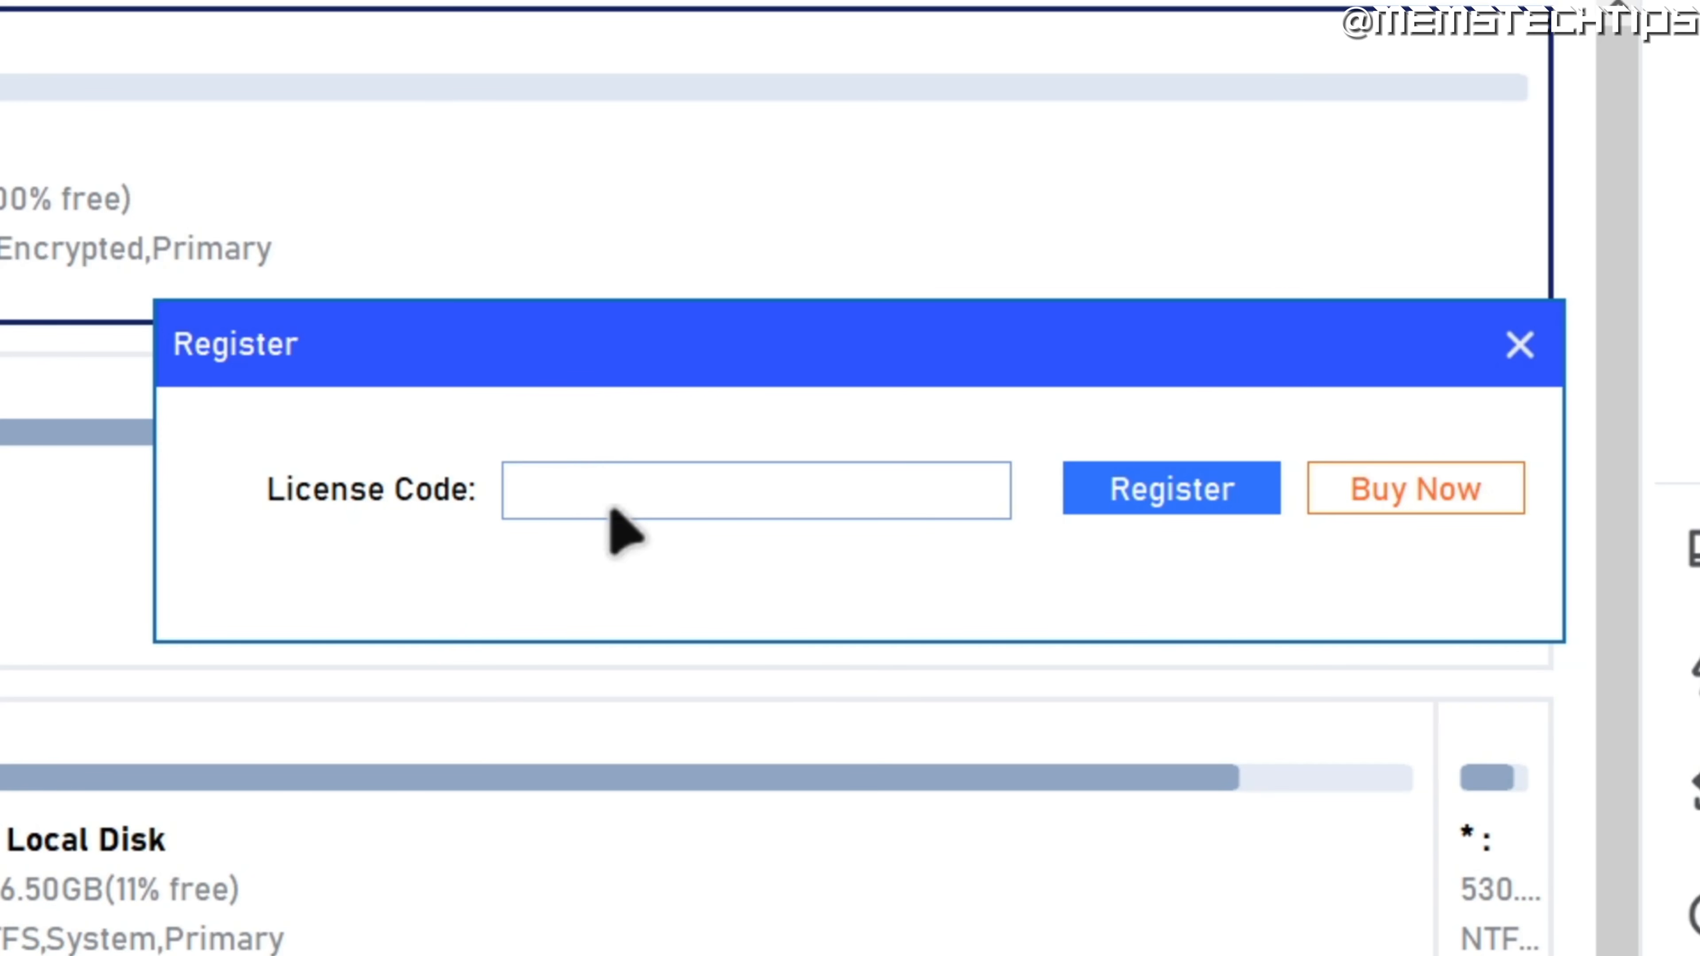
key(ctrl+v)
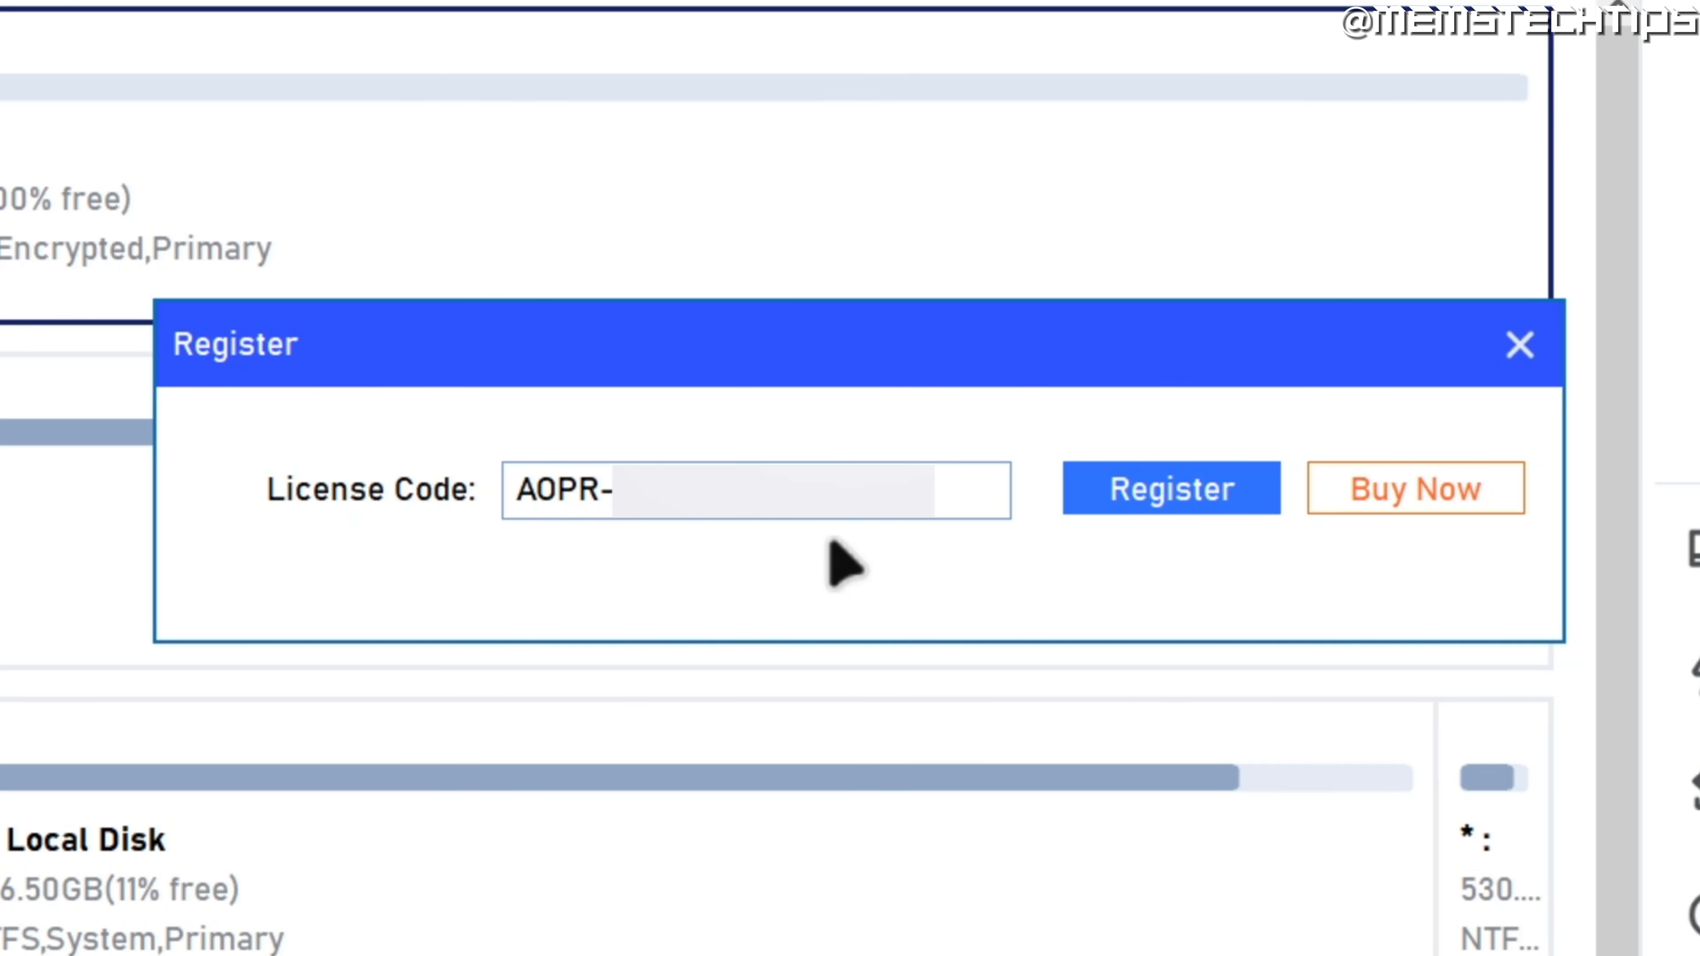
click(1192, 503)
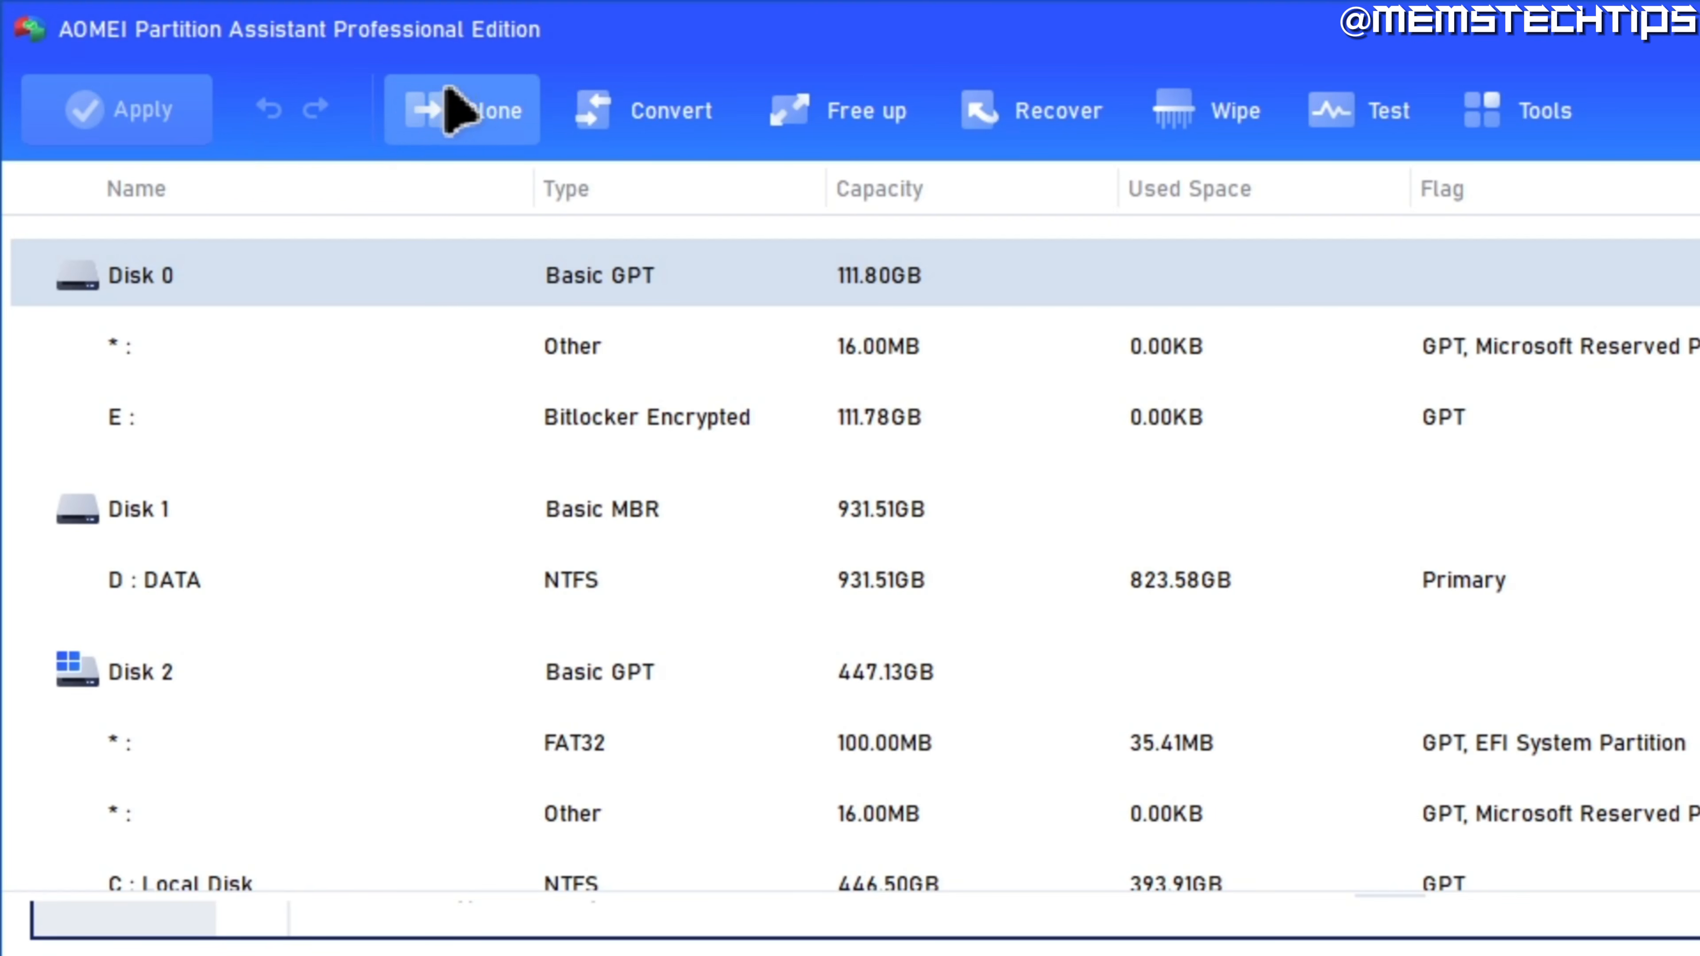
Step: Review the functions offered for Clone, Convert, Free up, Recover, Wipe, Test and Tools, plus the general program options
click(462, 113)
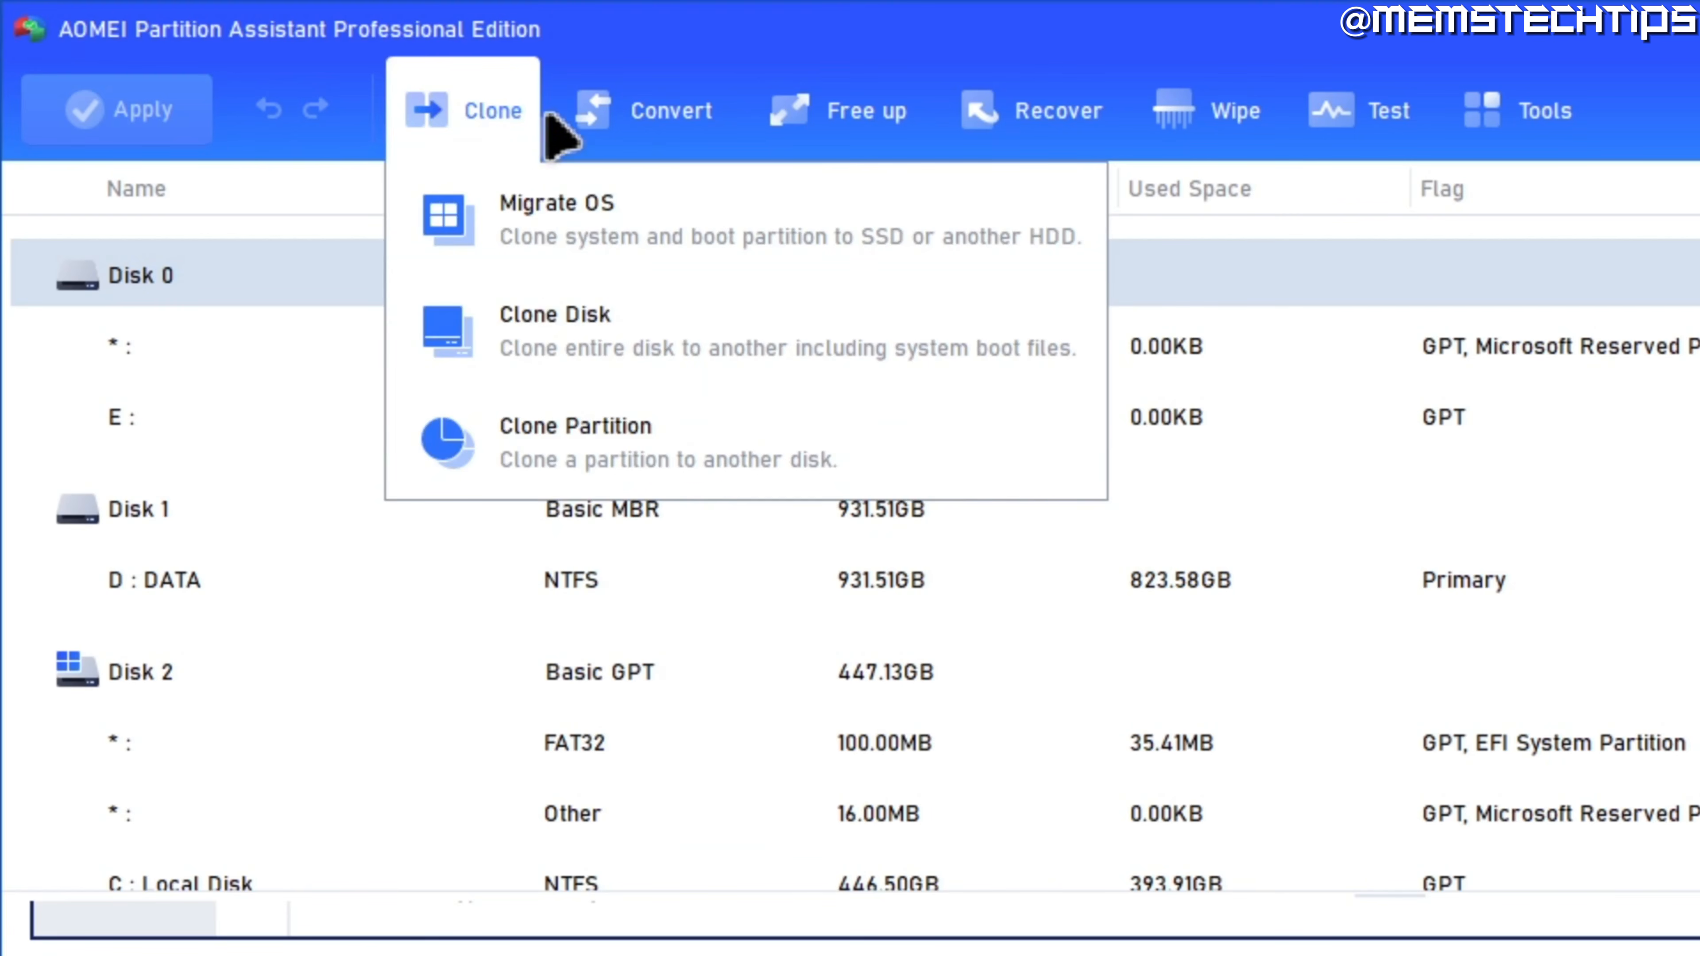
click(605, 131)
click(850, 134)
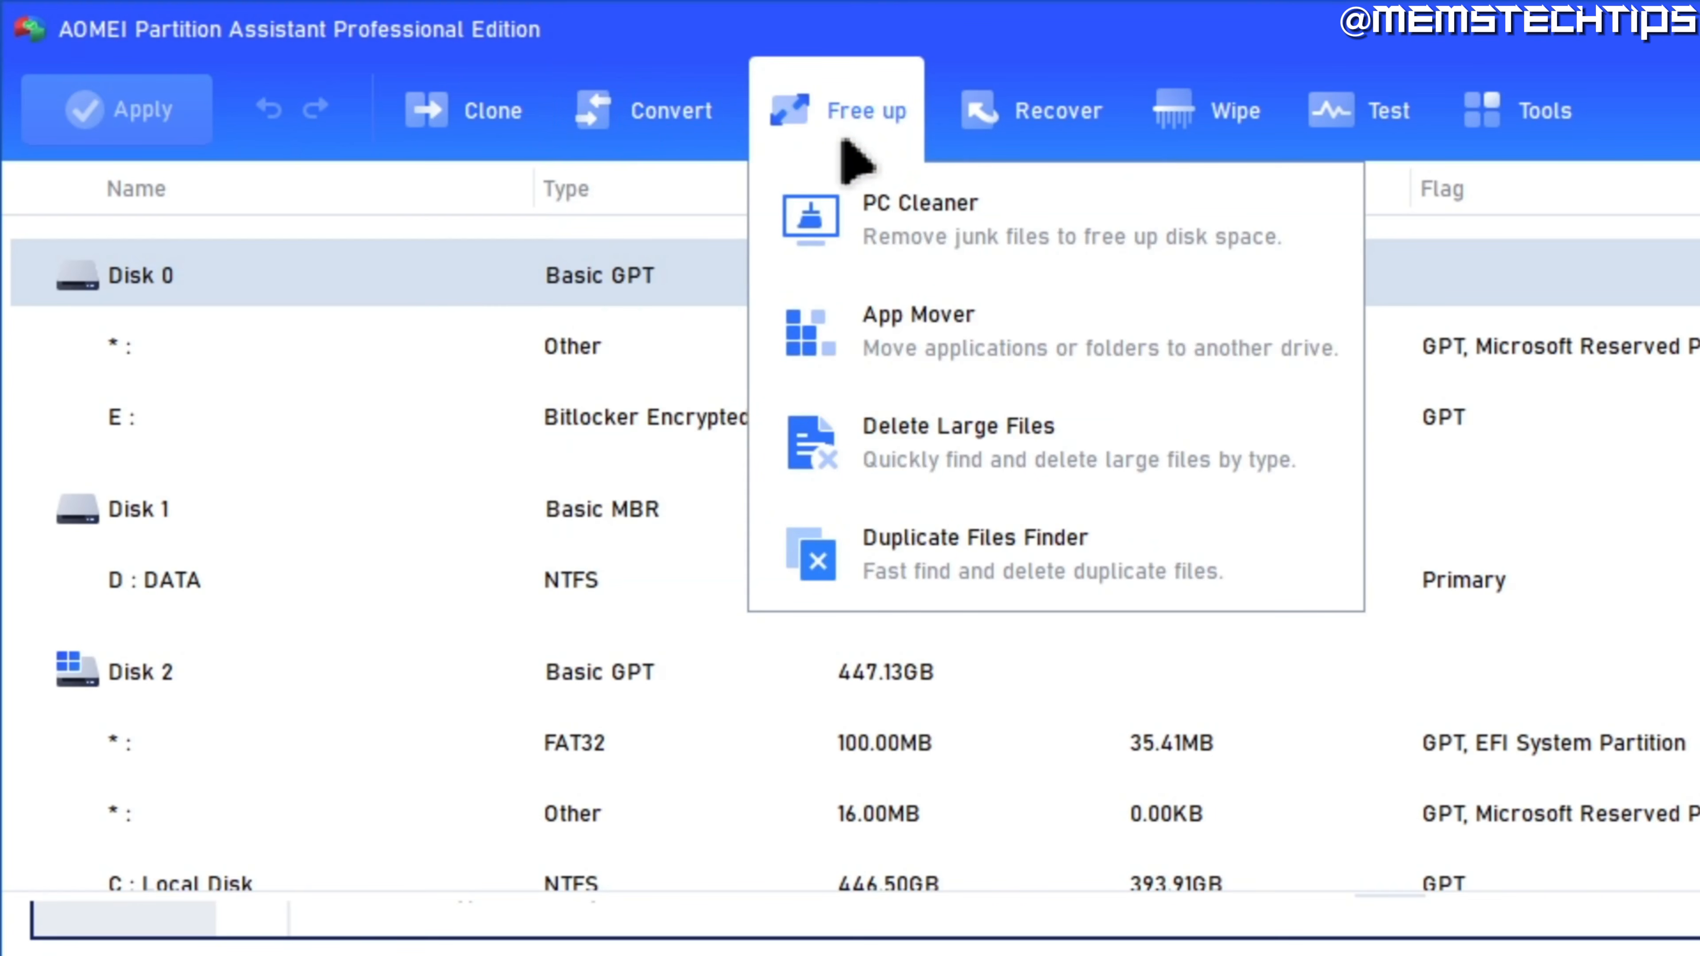
click(1044, 120)
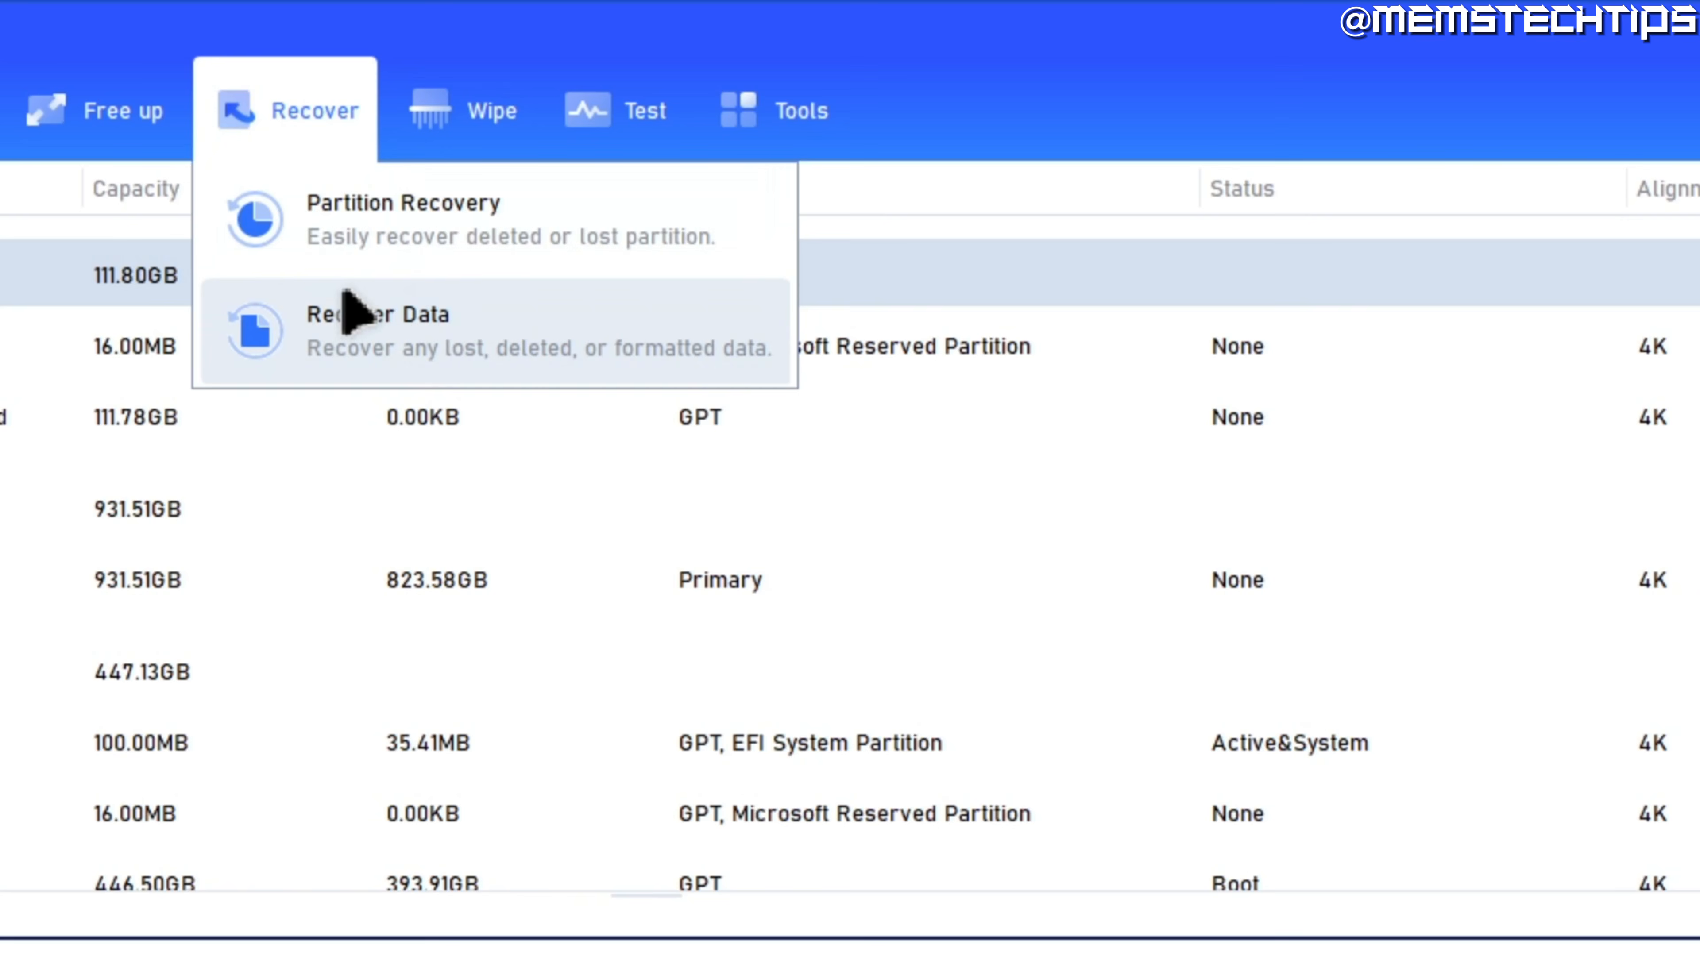
click(496, 131)
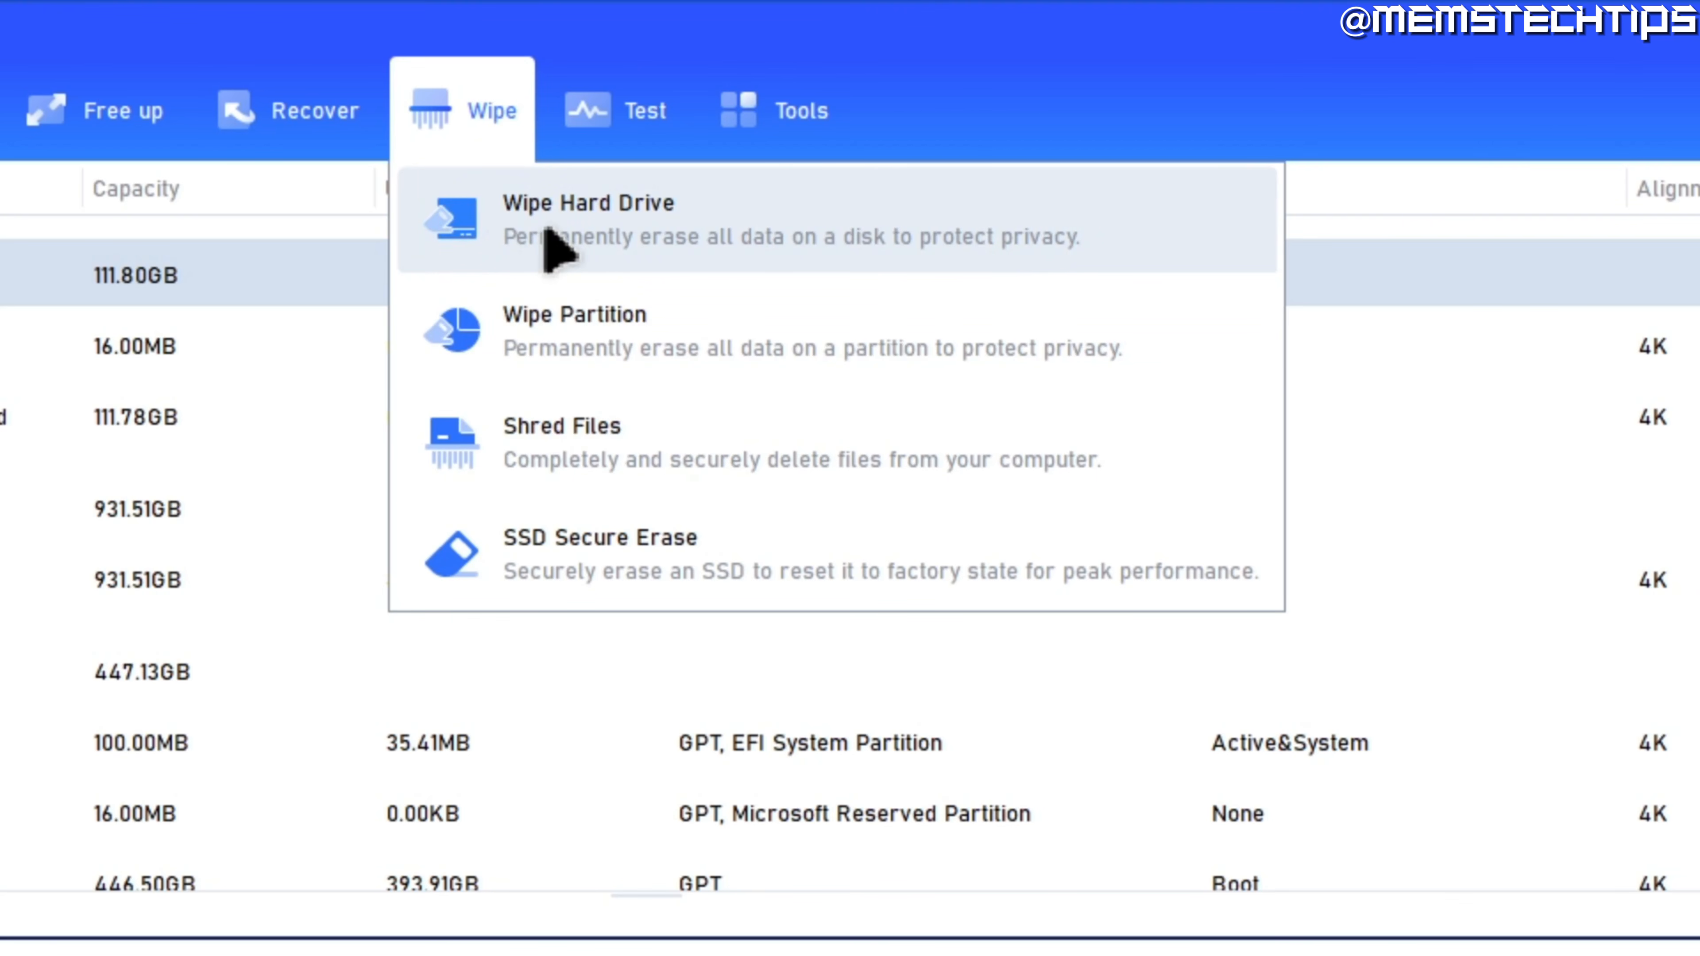
click(607, 131)
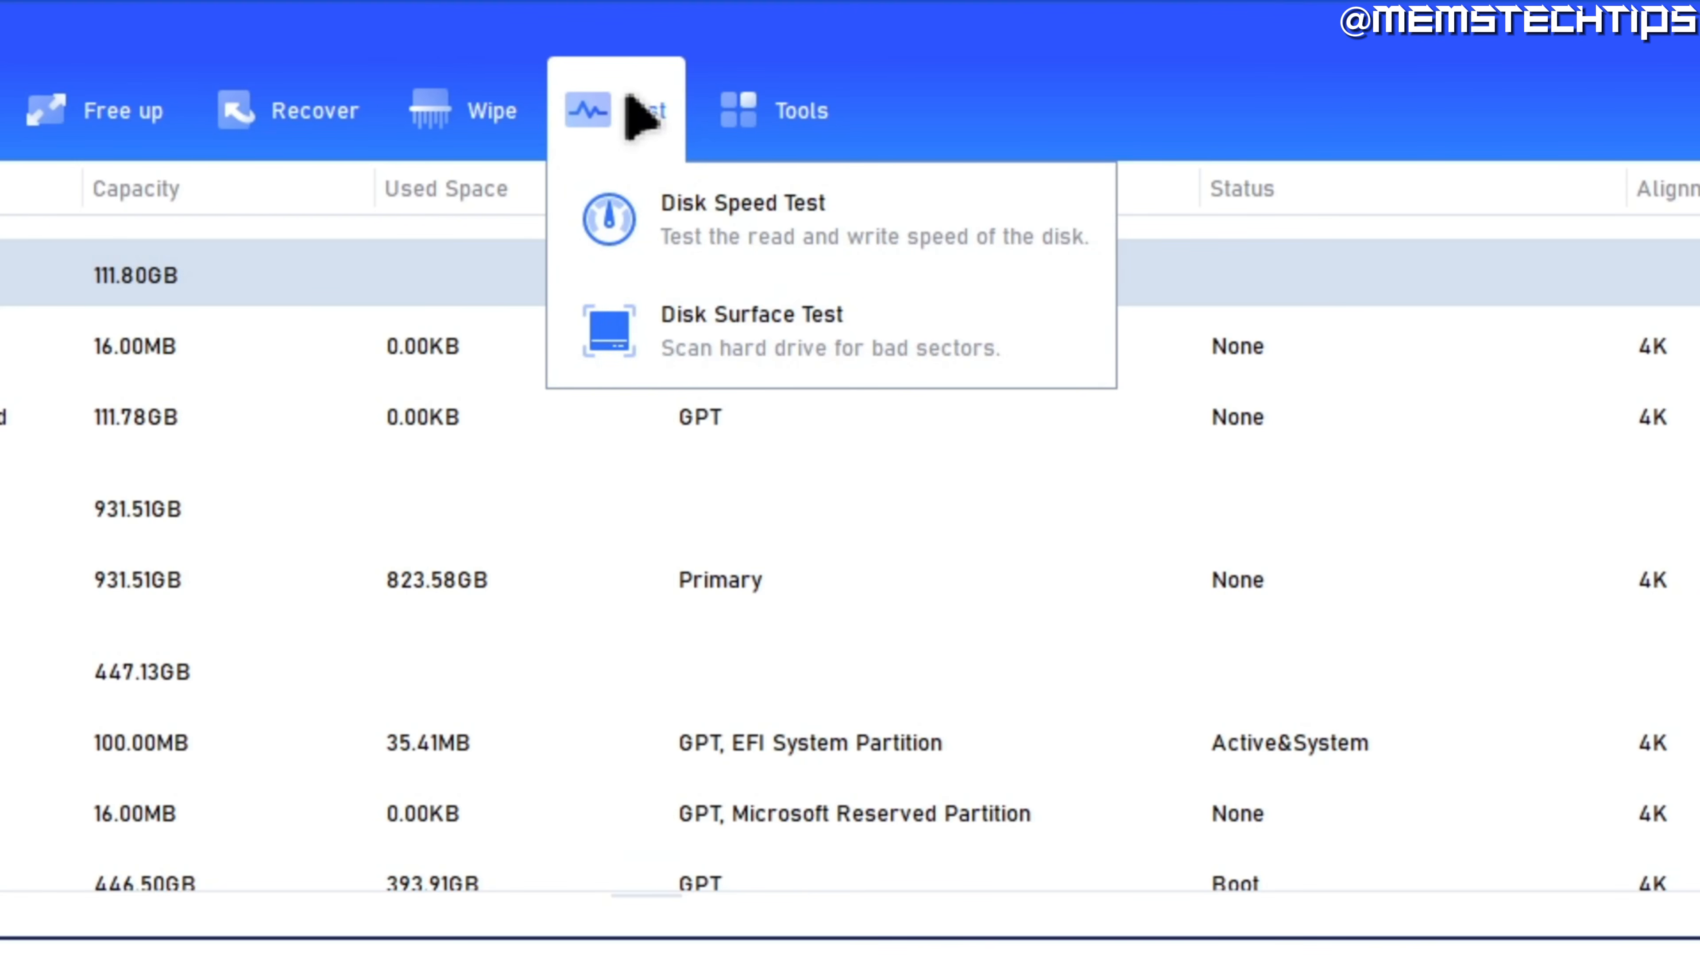
click(793, 120)
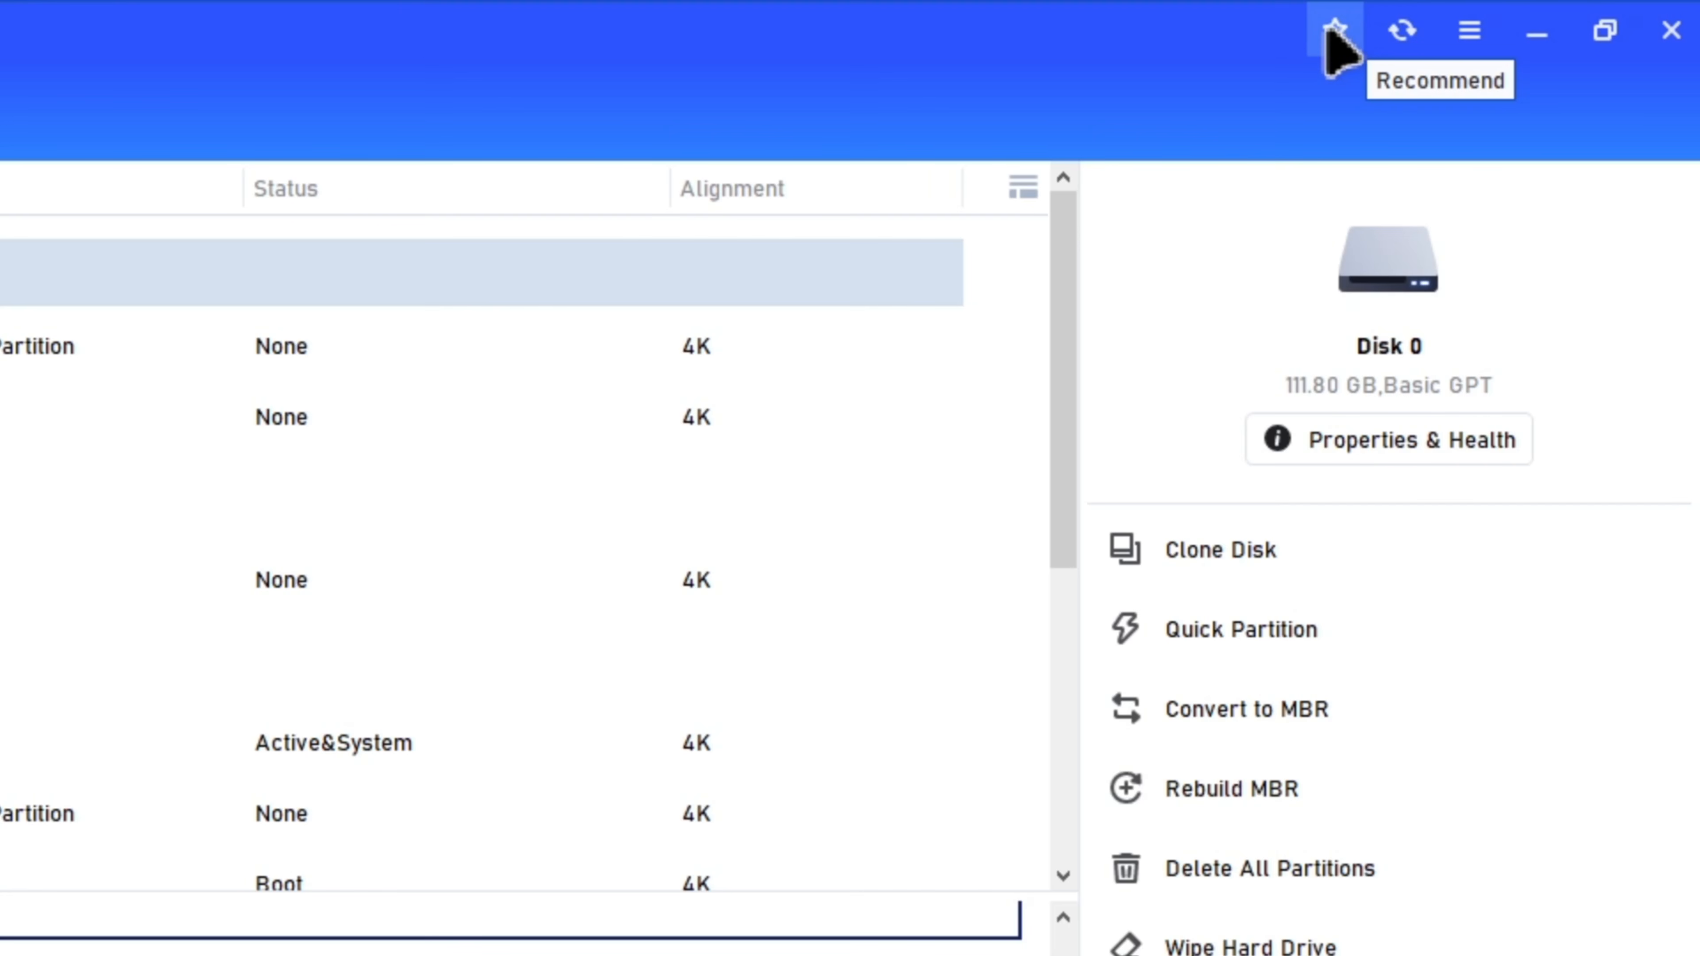
click(1389, 37)
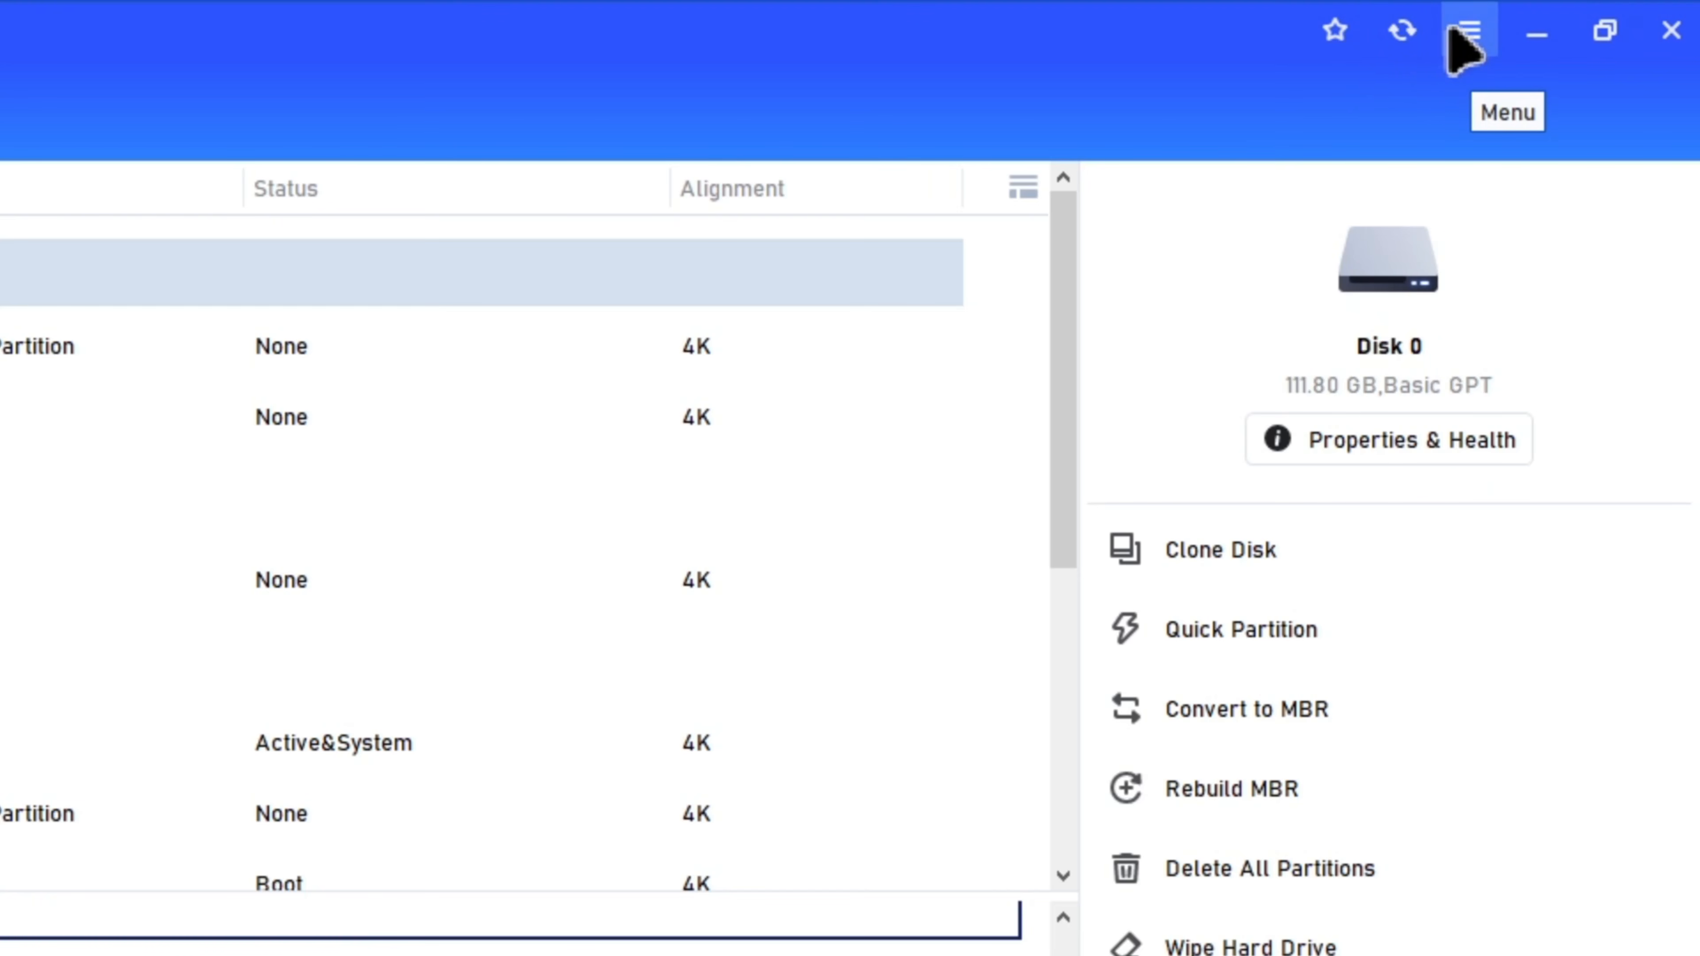
click(1469, 34)
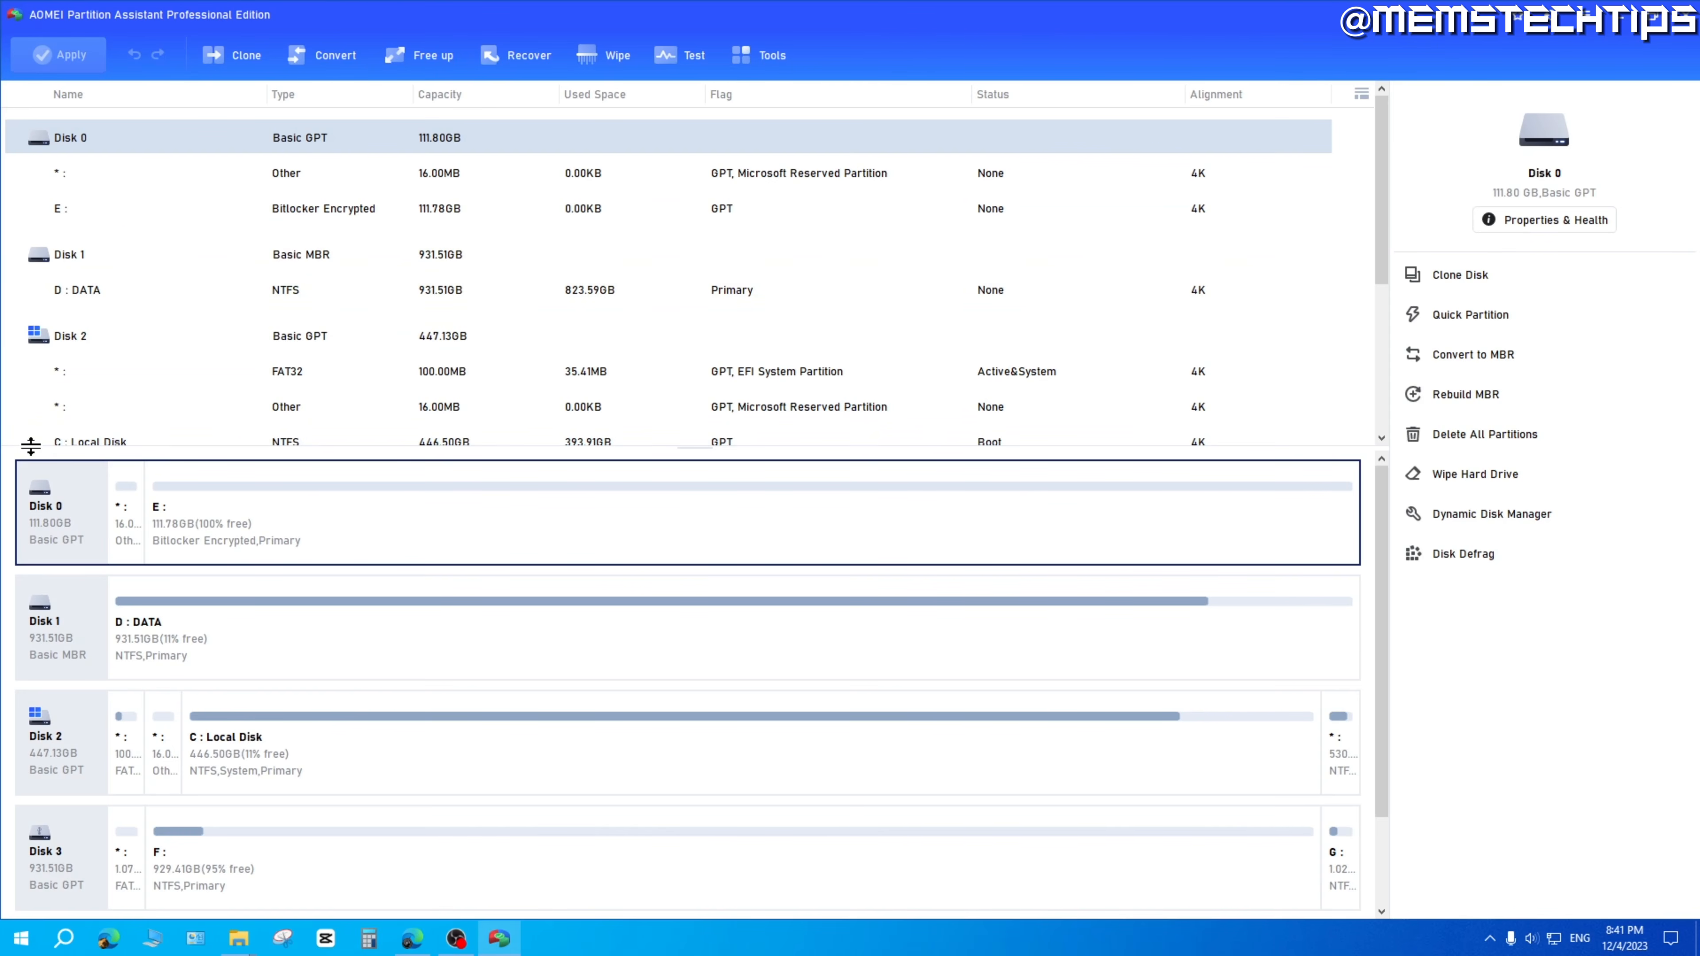
Step: Adjust the split between the disk list and the disk map, and examine Disk 1, Disk 2, and Disk 0 with its partitions
drag(22, 444, 97, 365)
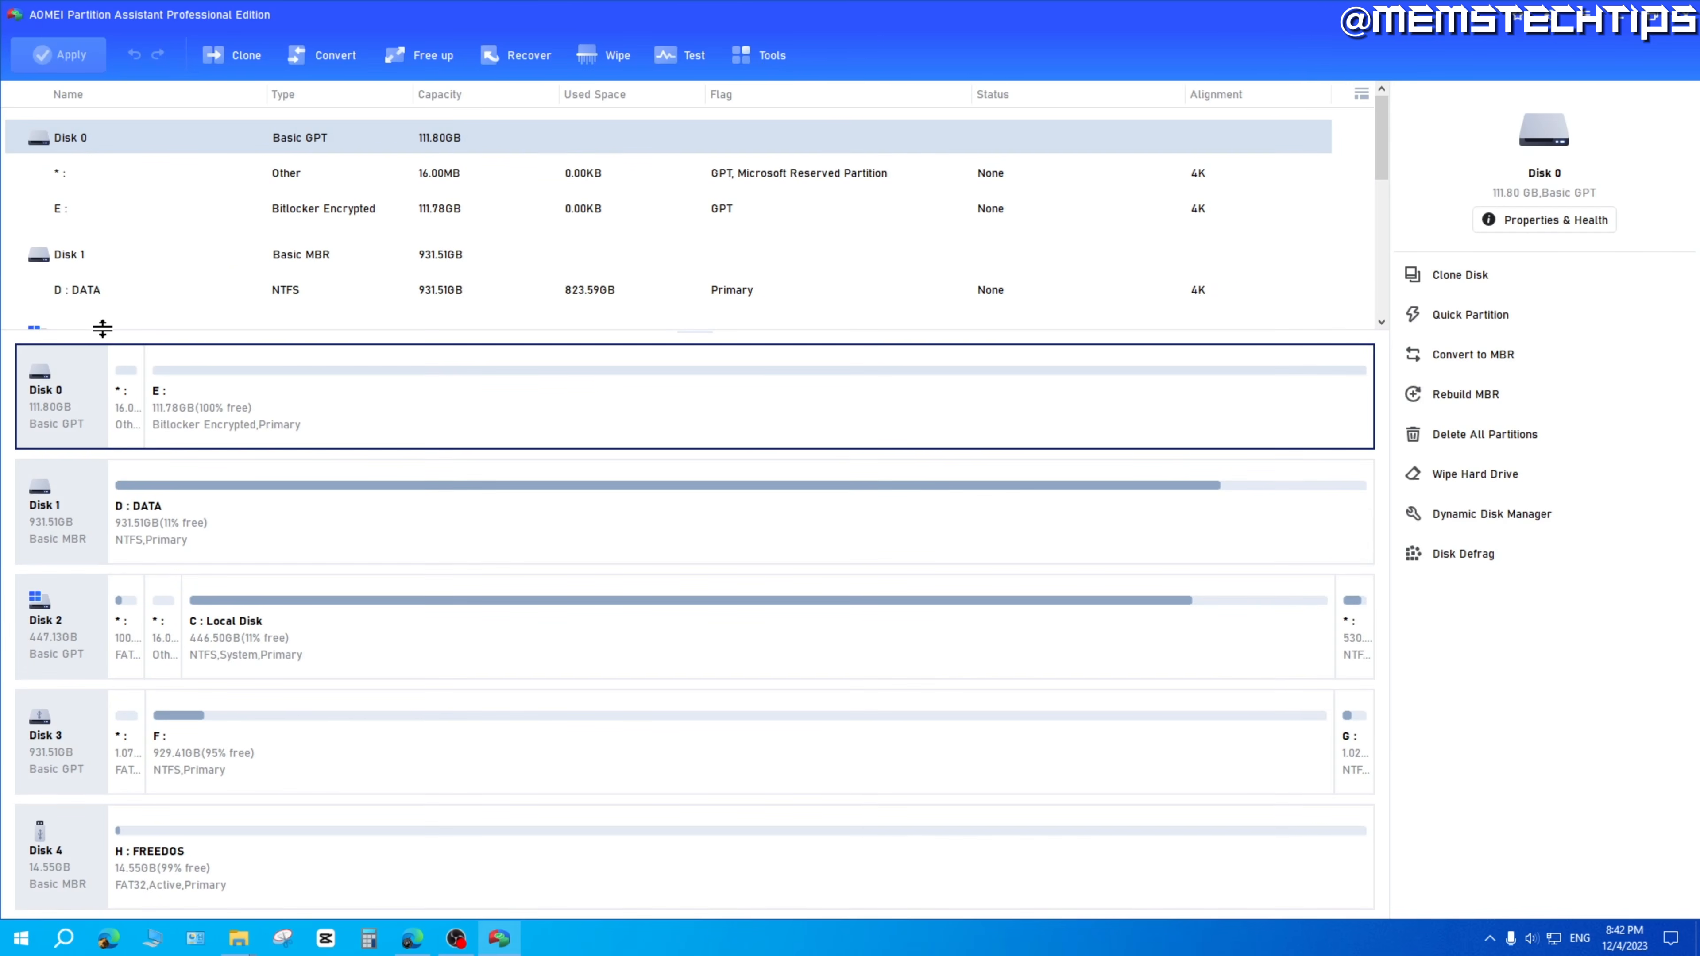
drag(100, 429, 127, 482)
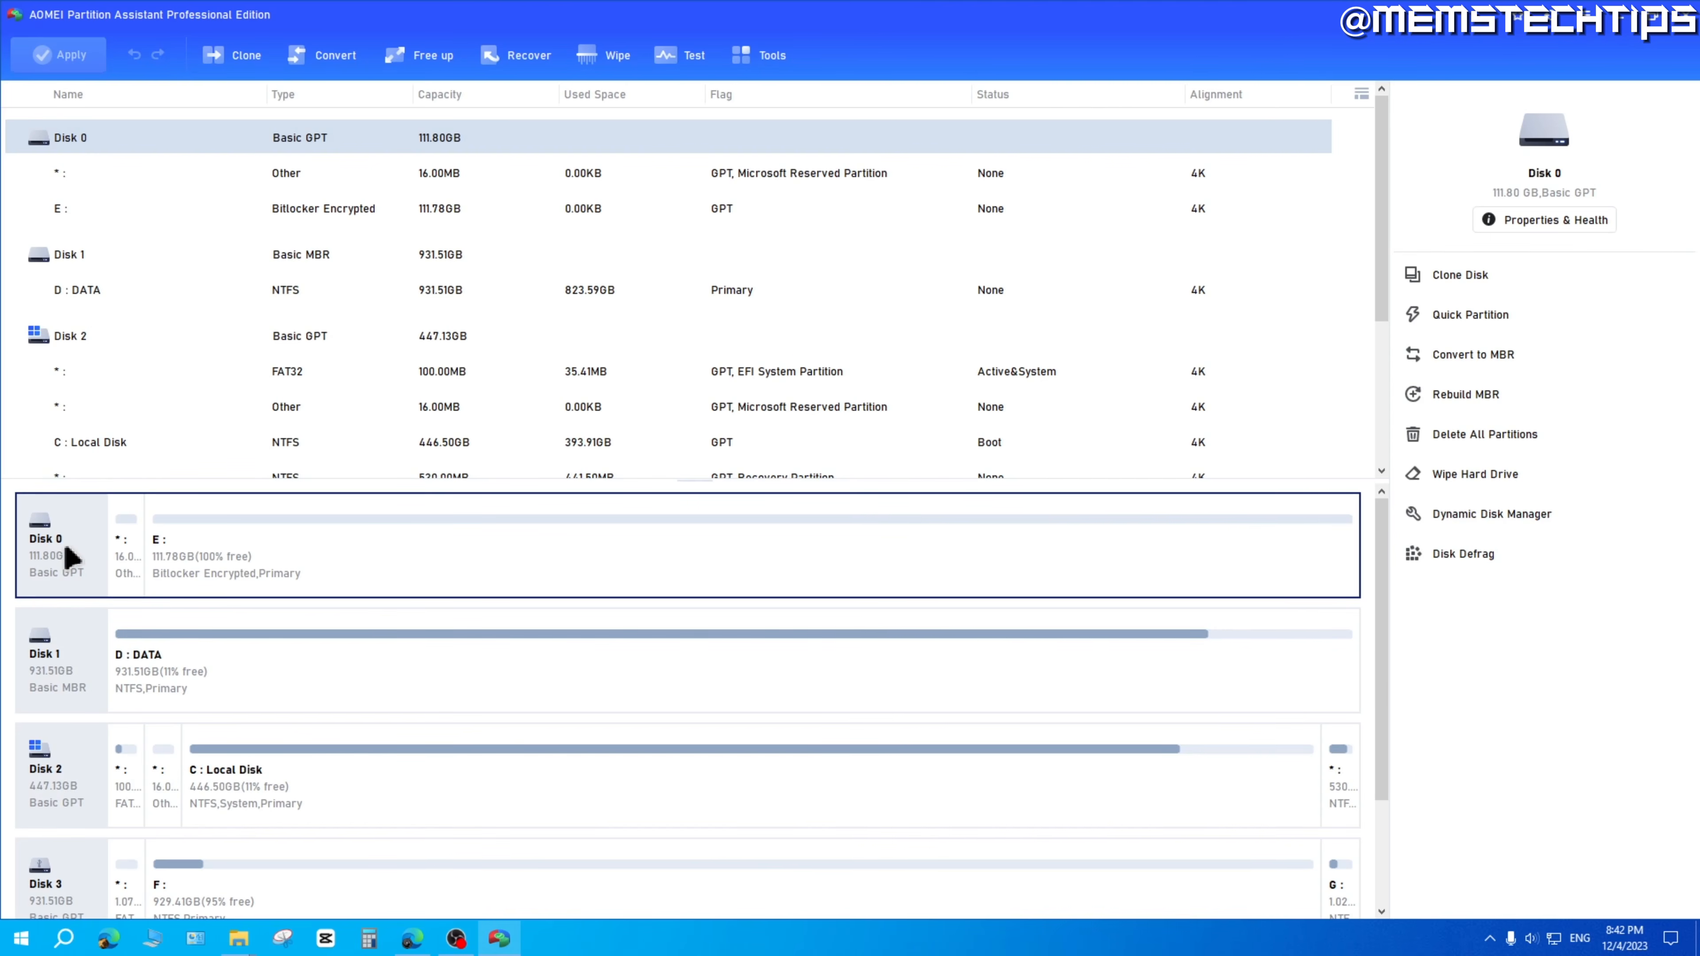
click(102, 260)
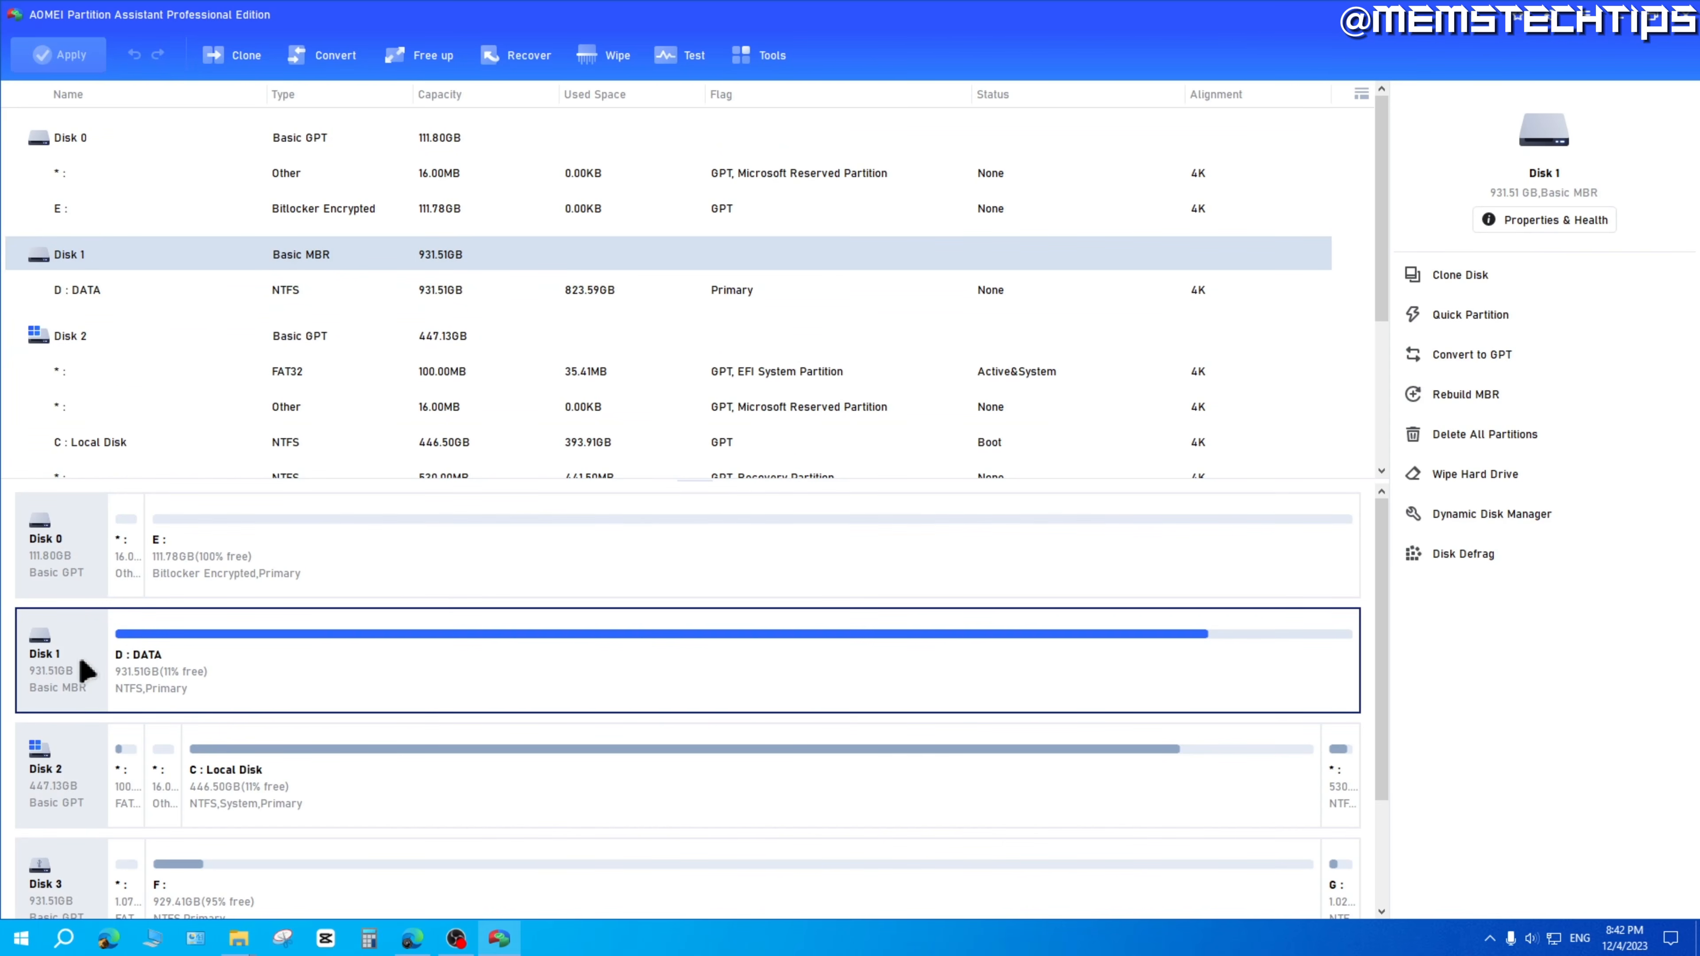
click(97, 342)
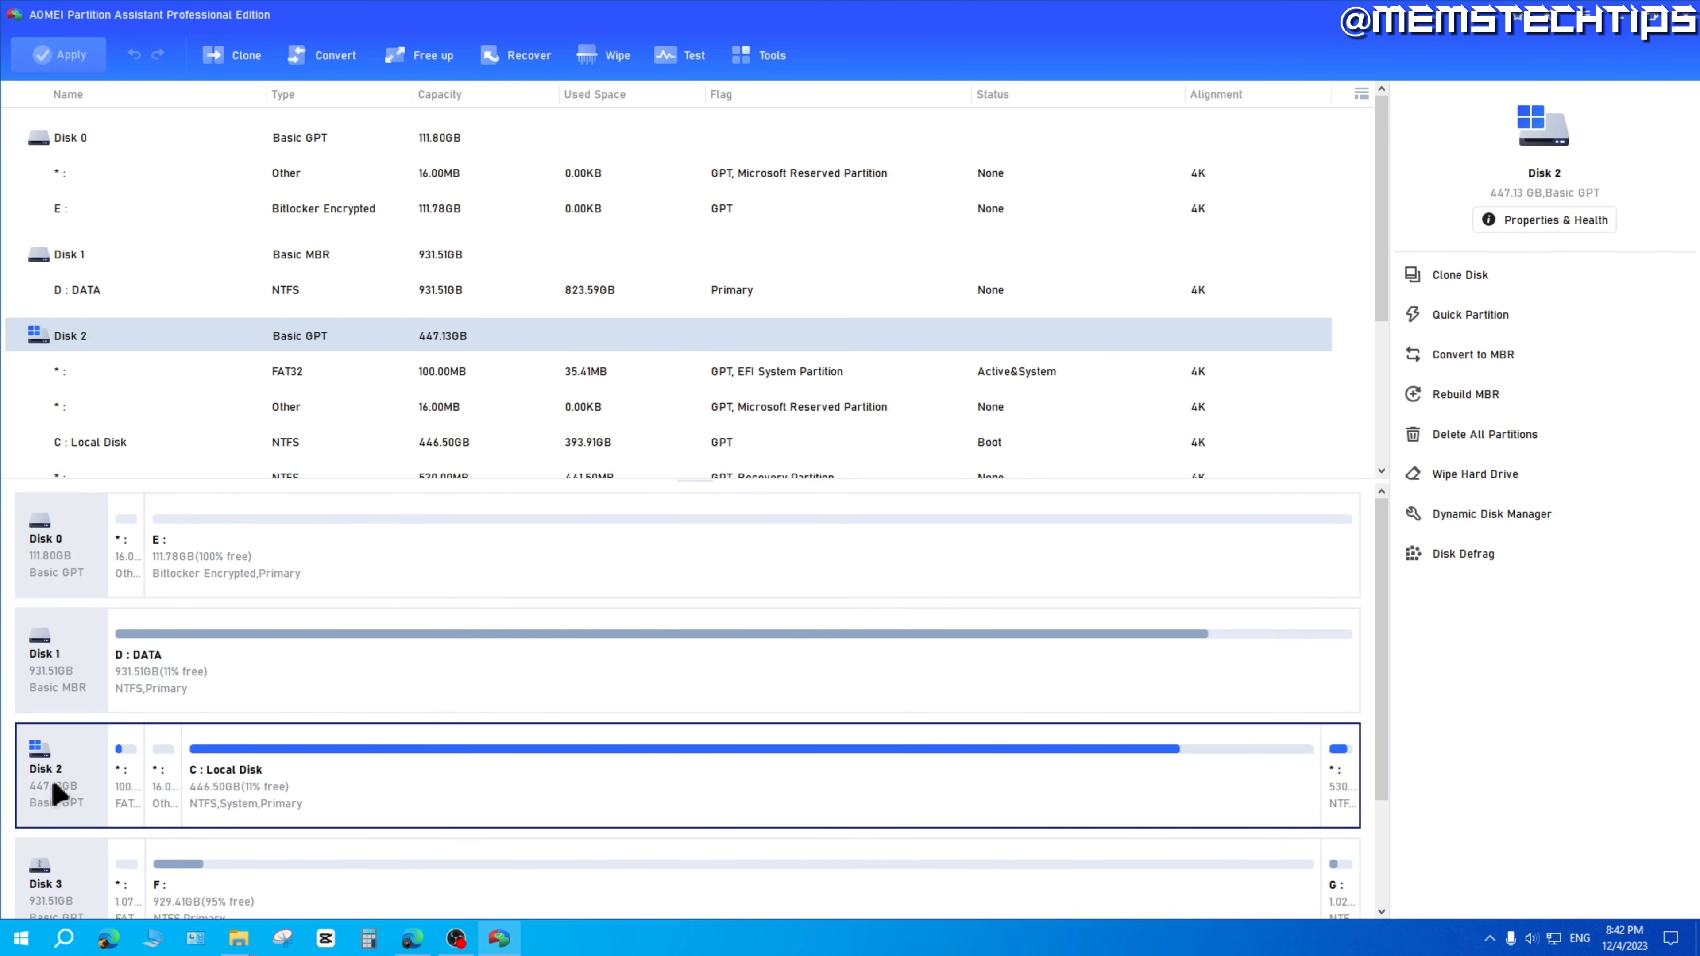
click(101, 552)
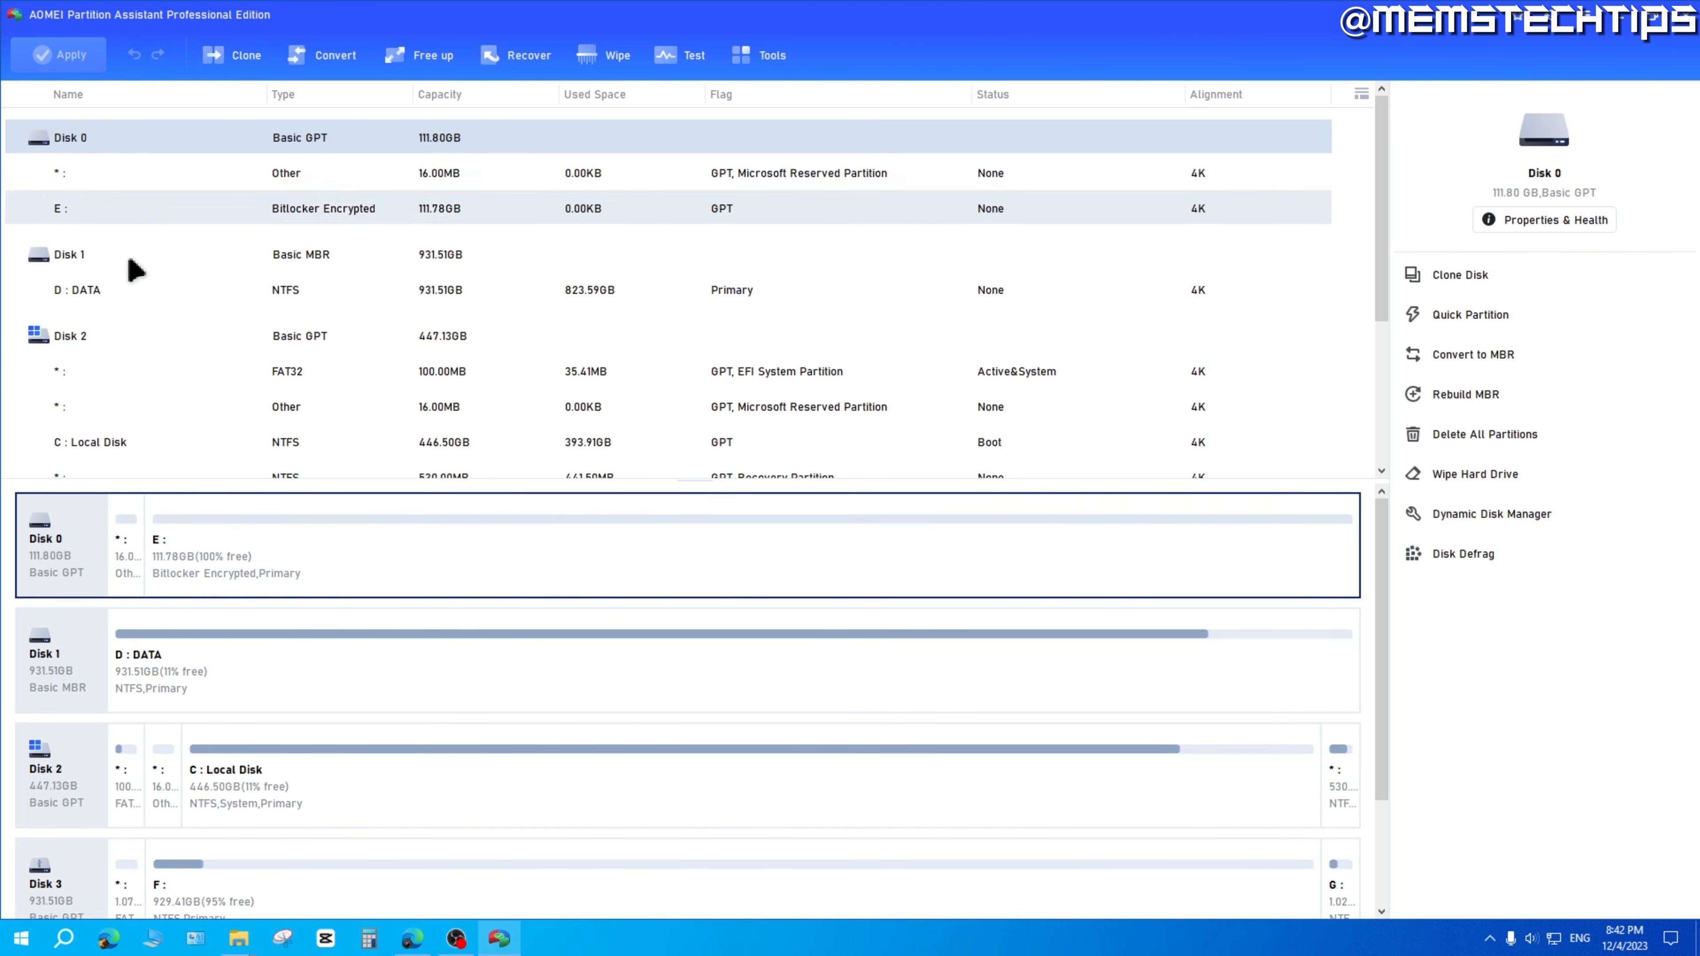
click(137, 539)
click(253, 534)
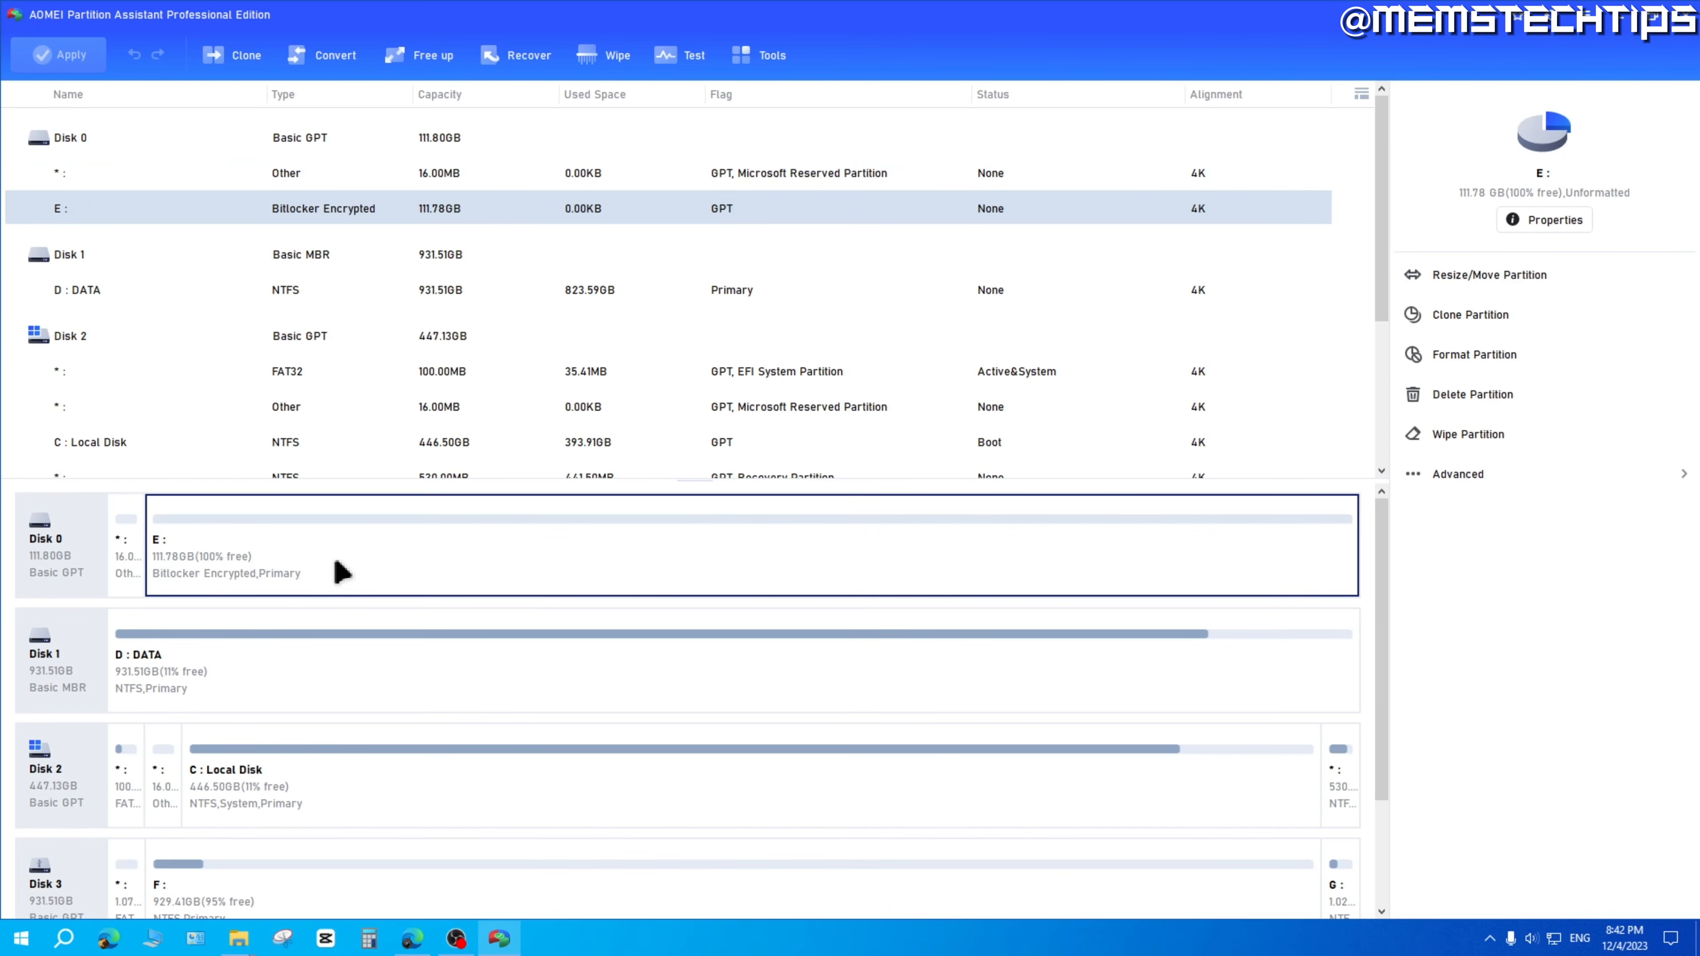
click(134, 544)
click(50, 544)
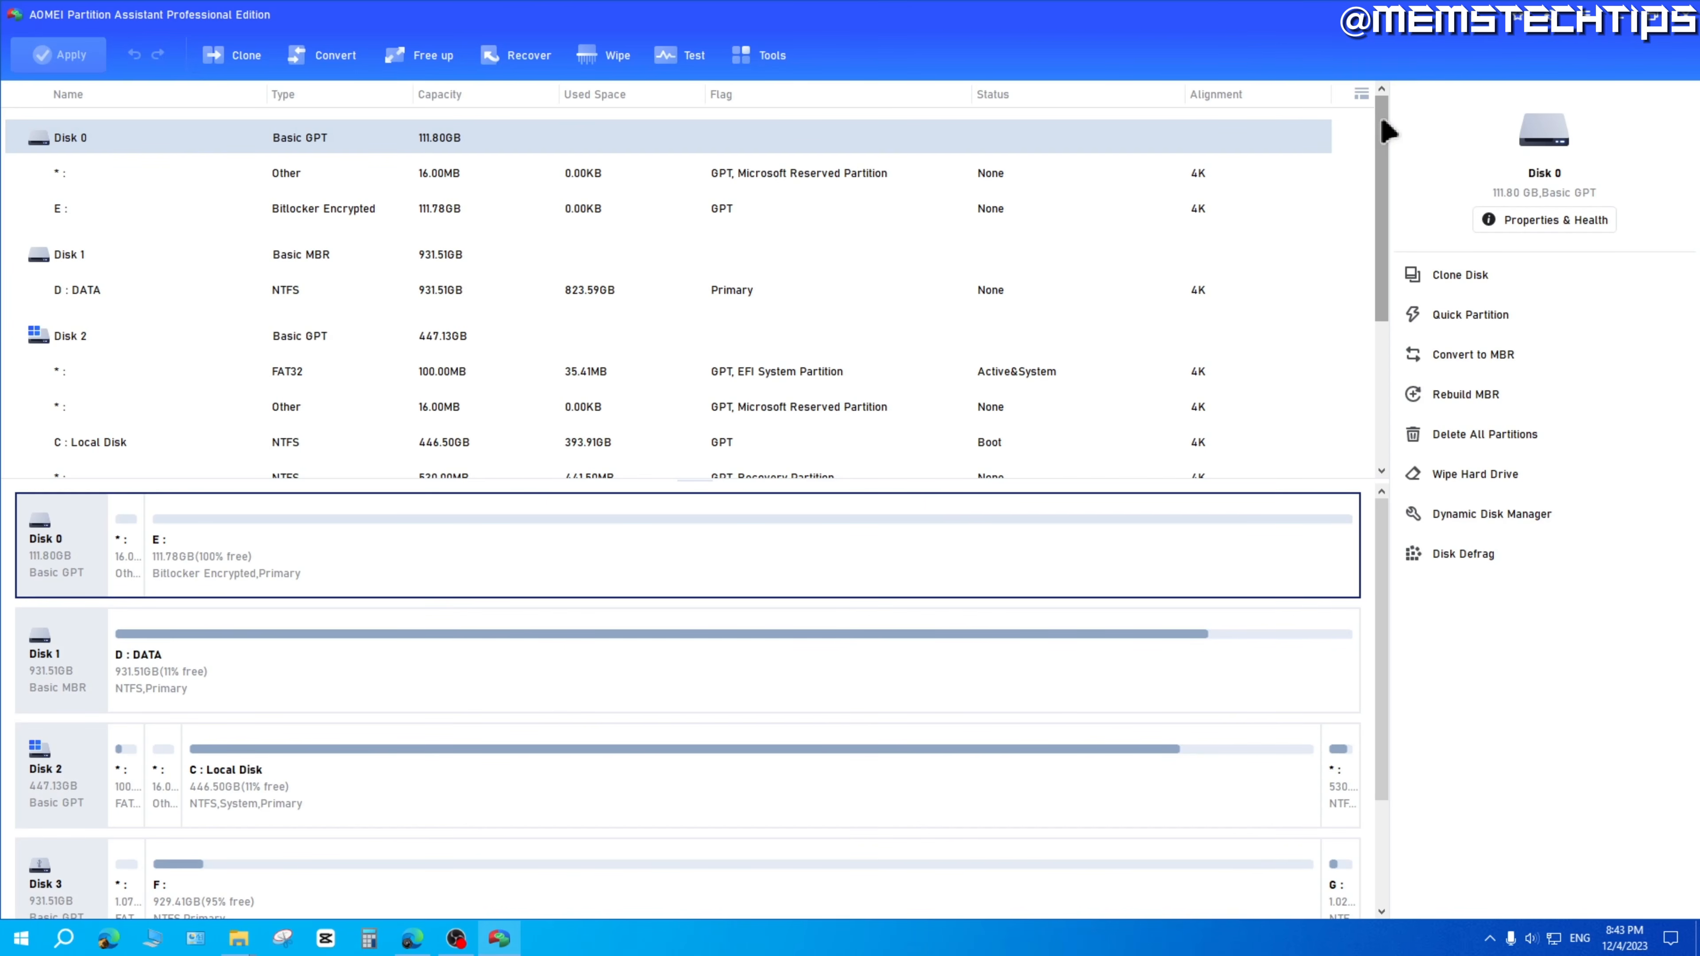
Step: Examine the removable Disk 4 and the USB-connected Disk 3 in the disk list
drag(1387, 132, 1387, 271)
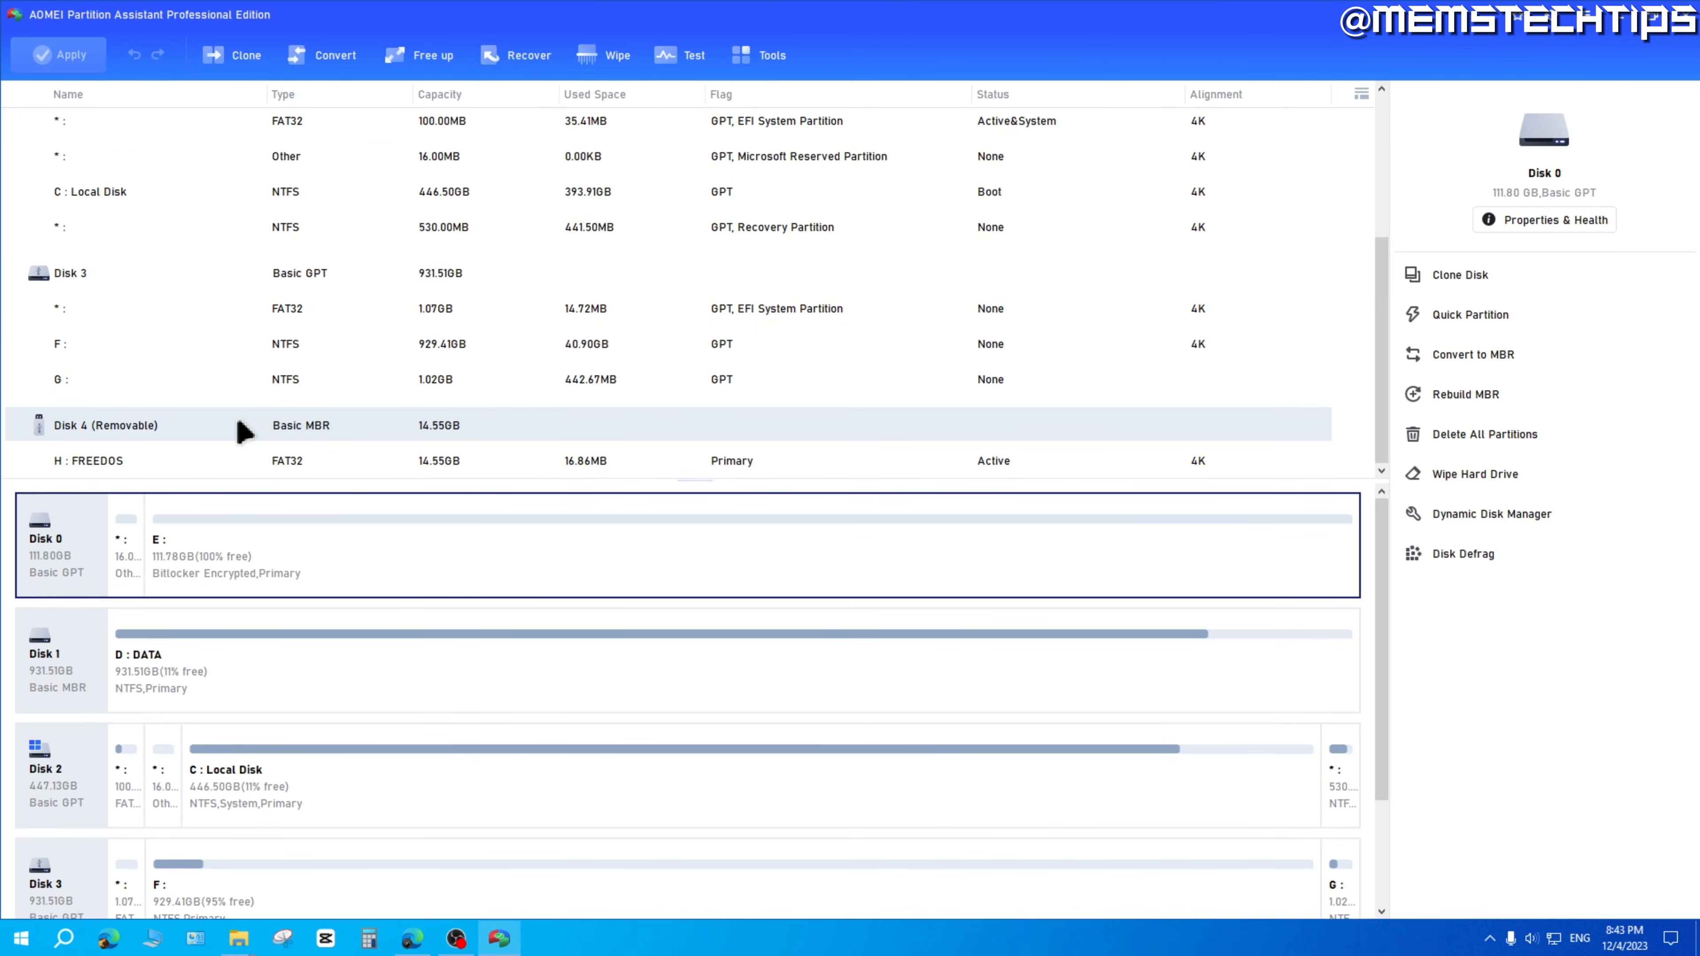
click(46, 434)
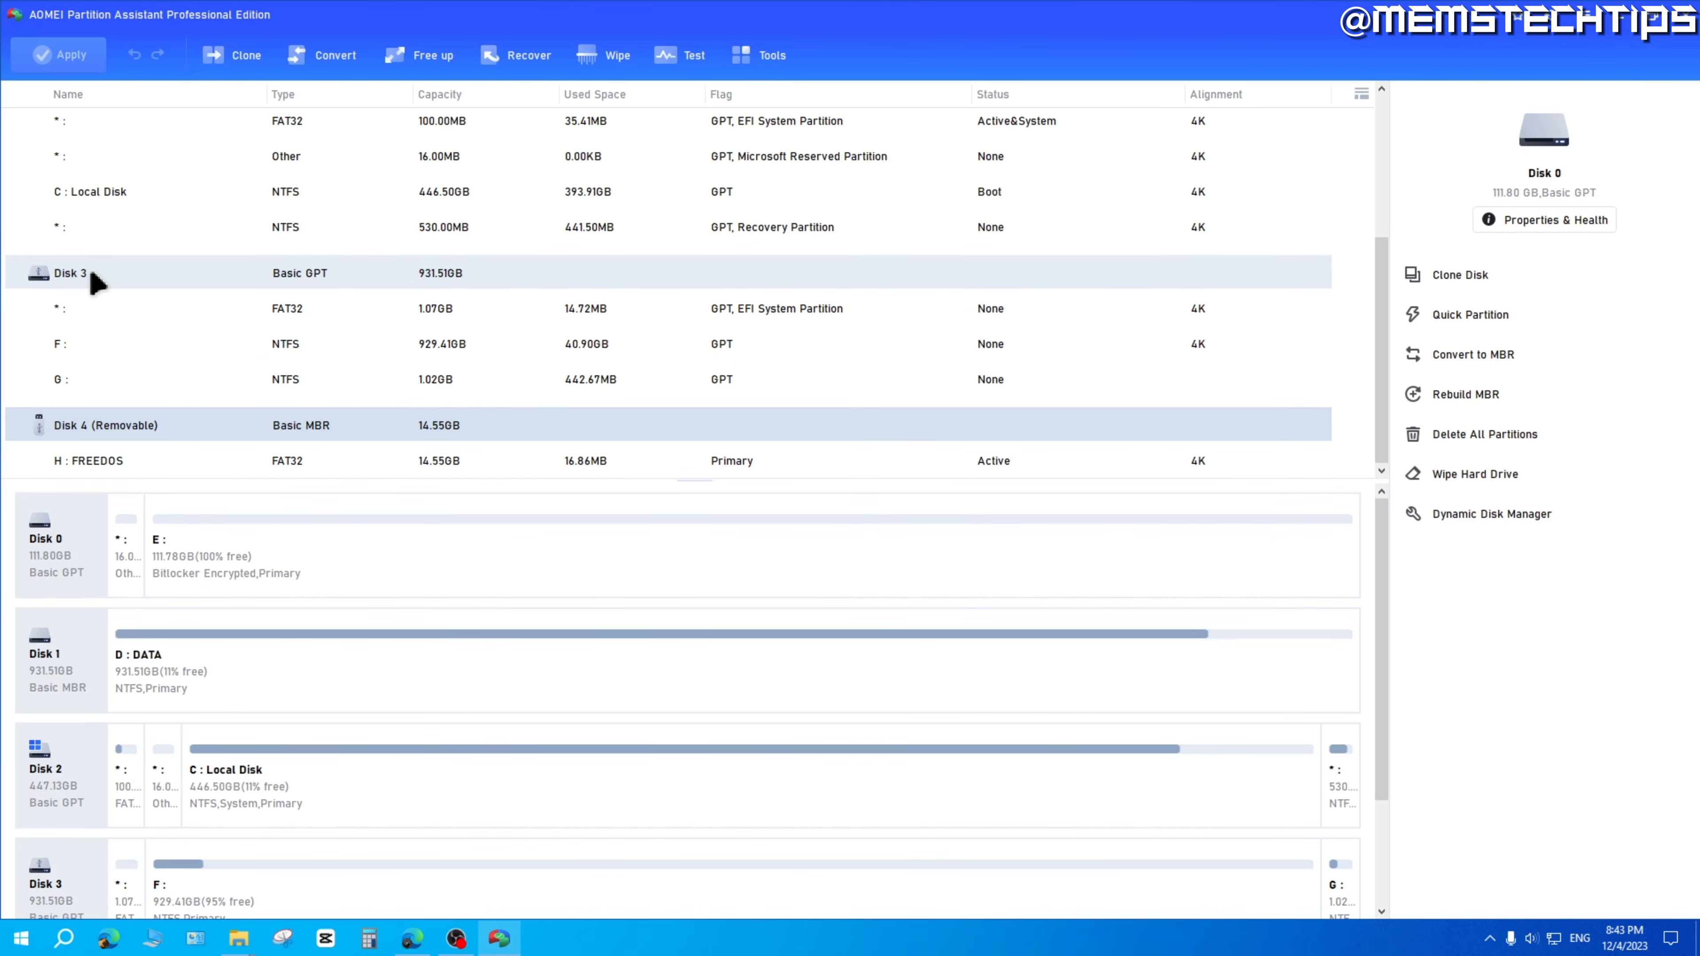
click(50, 275)
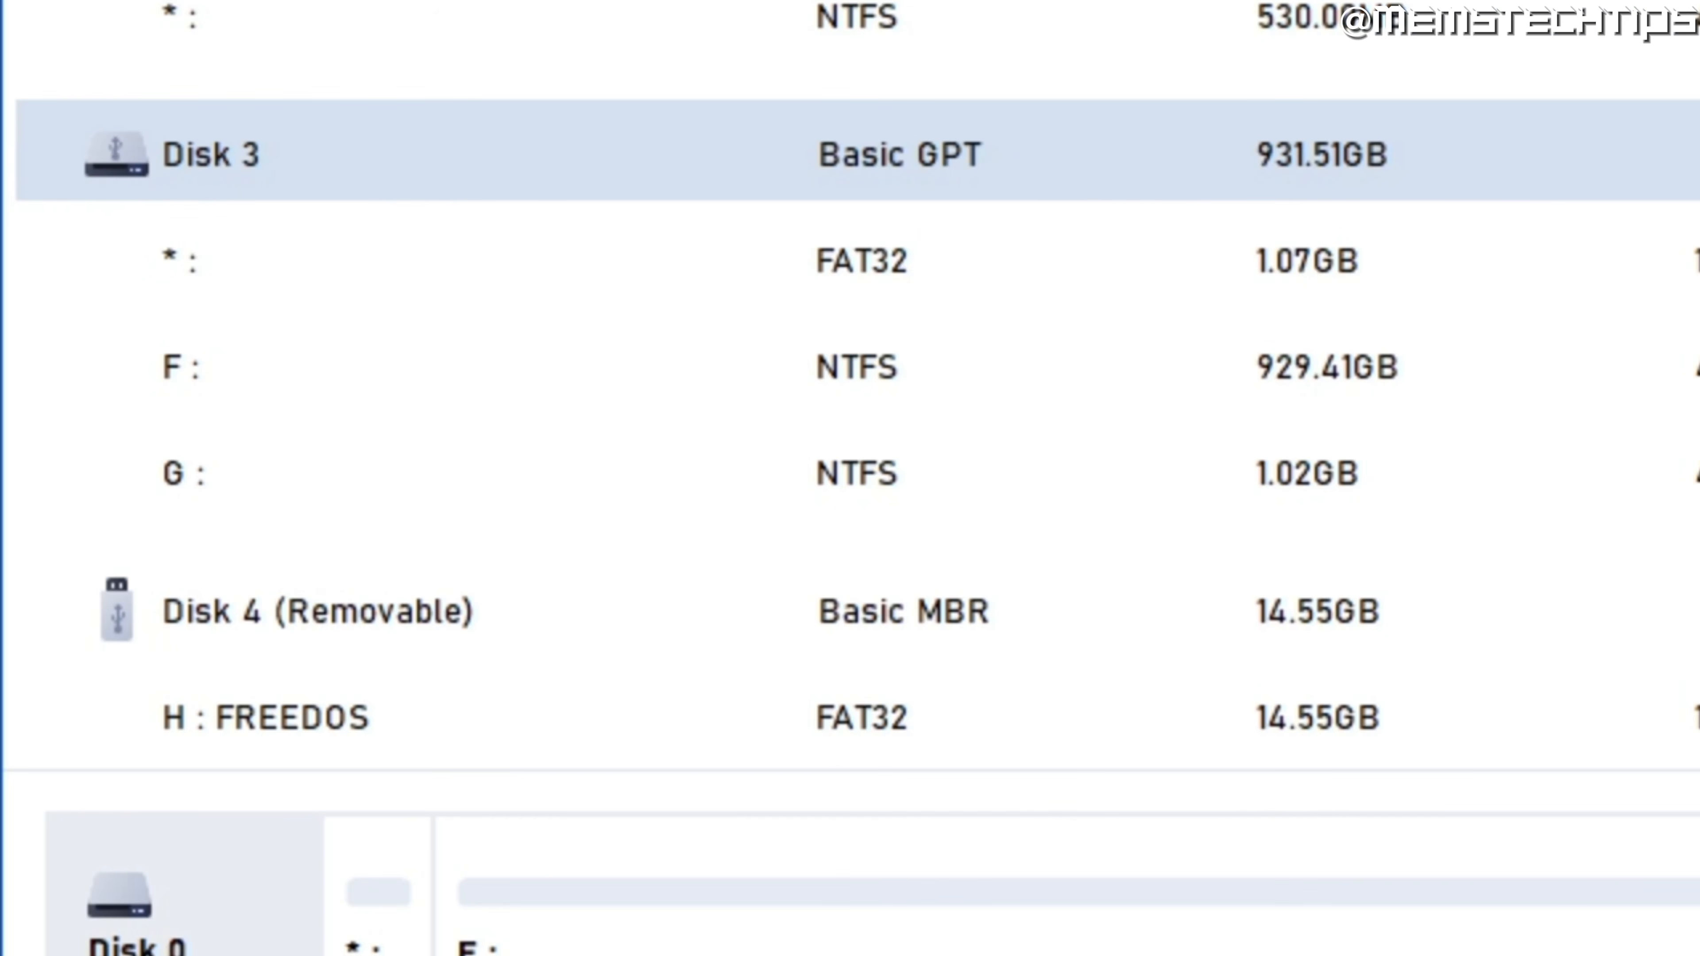
scroll(850, 402, up, 5)
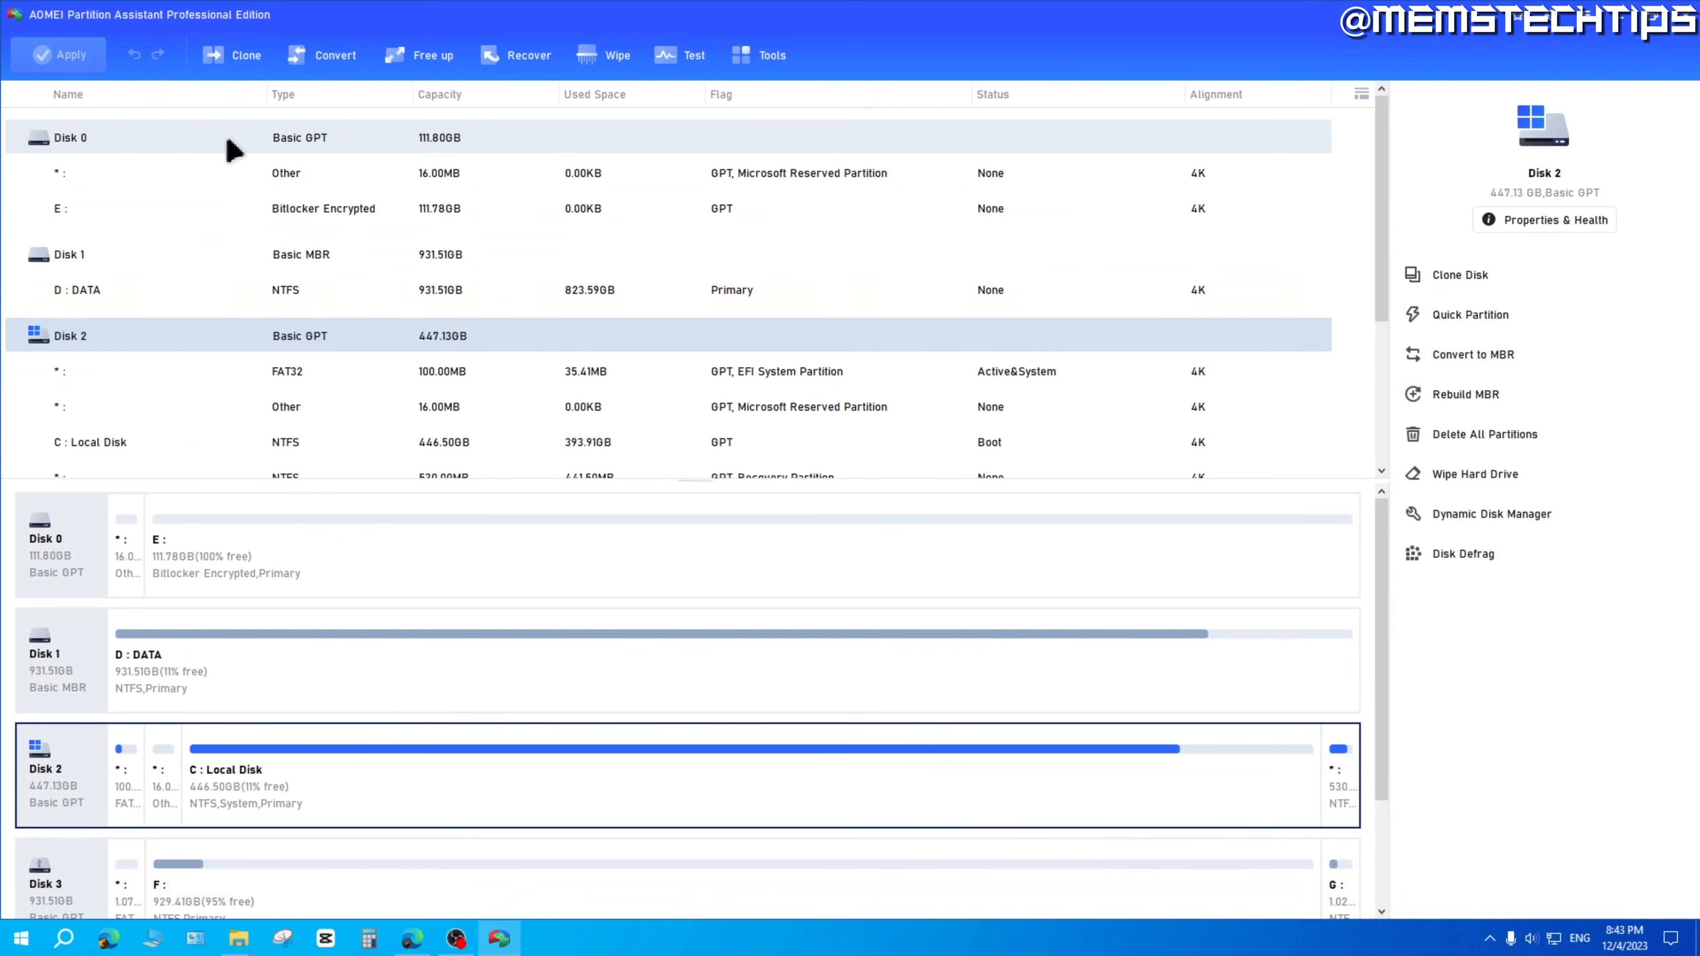
Step: Examine Disk 0 in the disk list, including its Microsoft Reserved partition and partition E
click(227, 137)
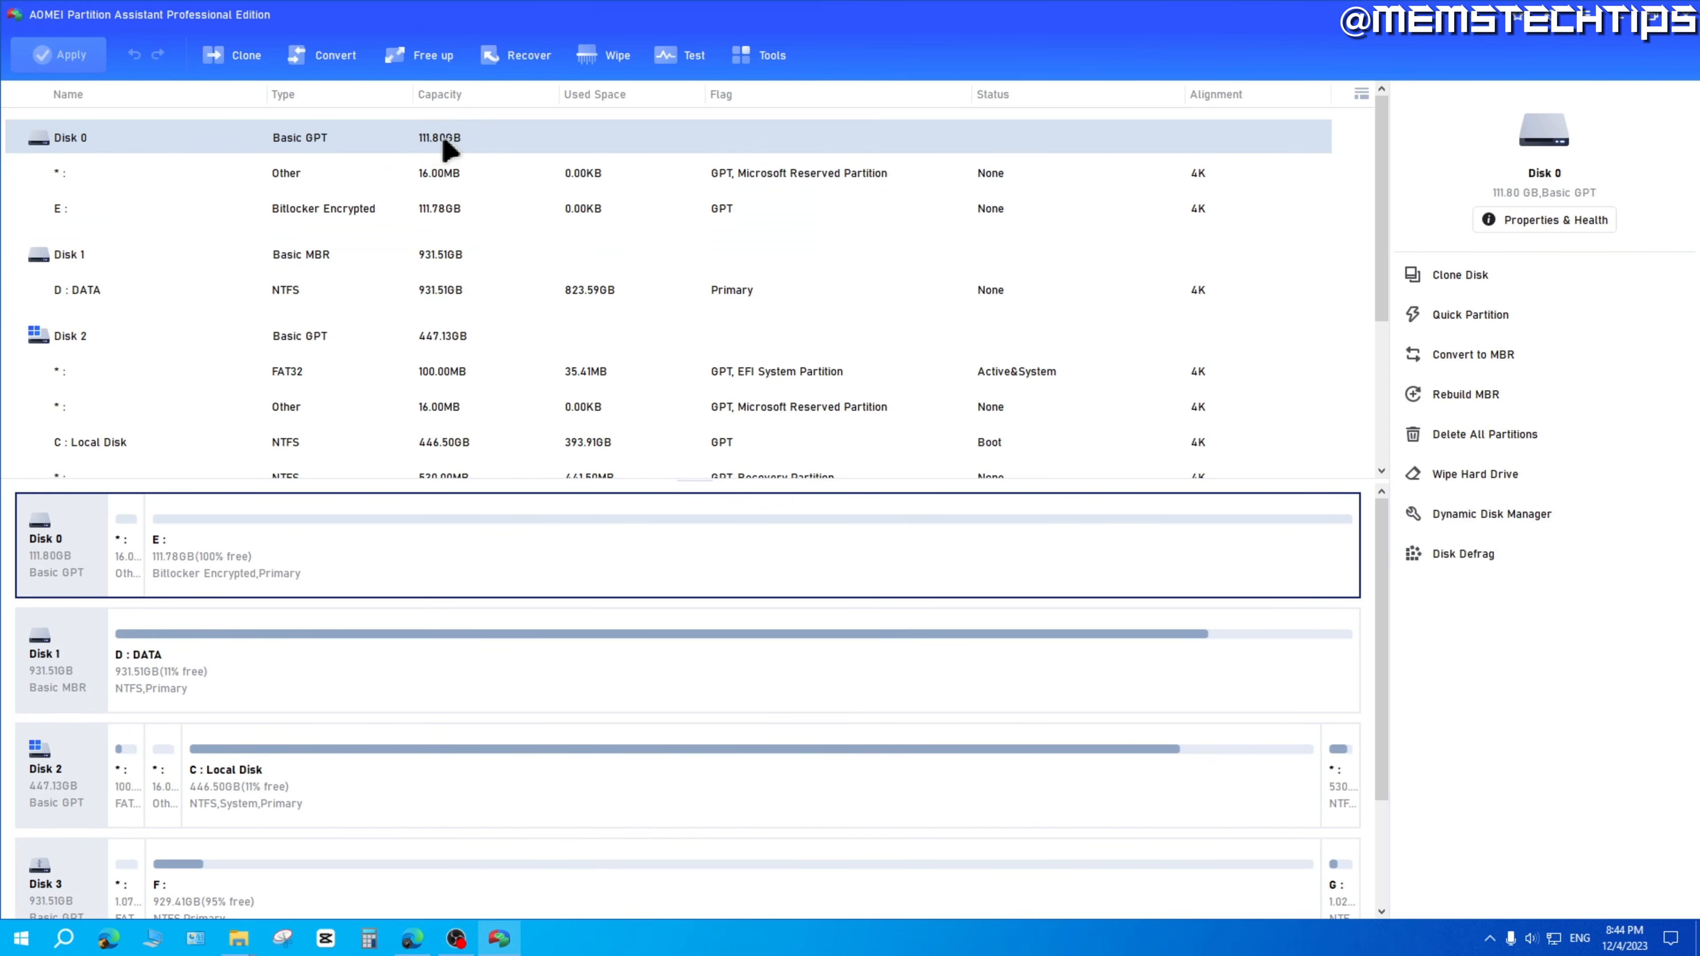
click(449, 173)
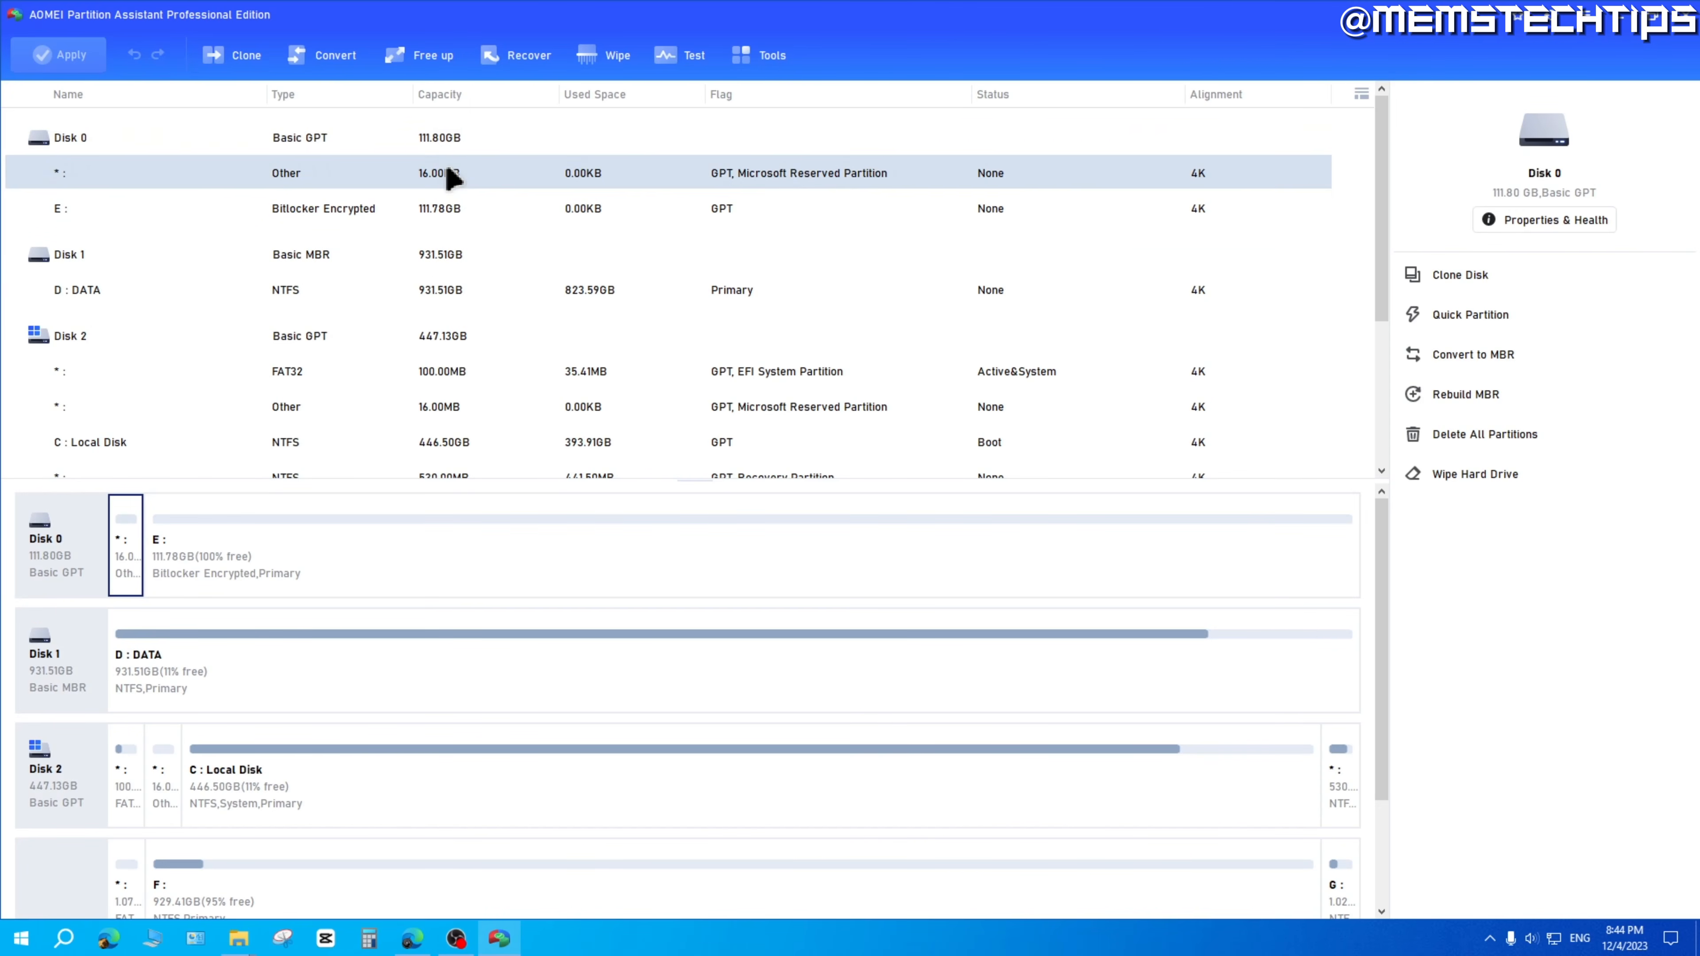
click(442, 208)
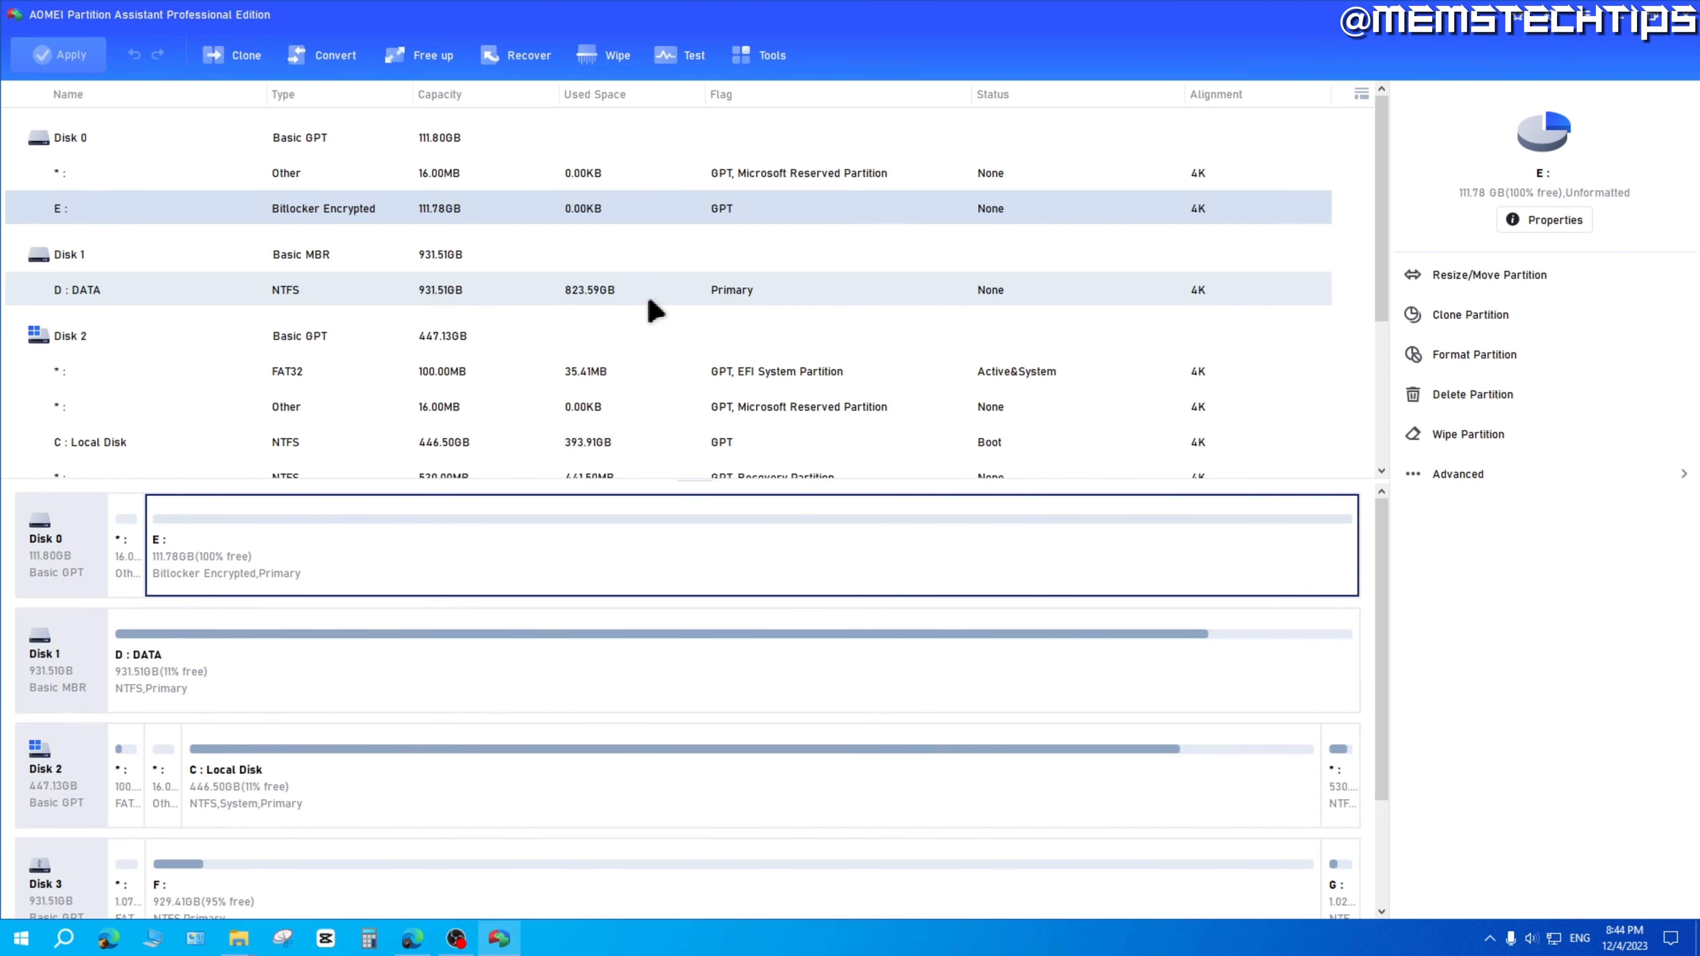
key(Up)
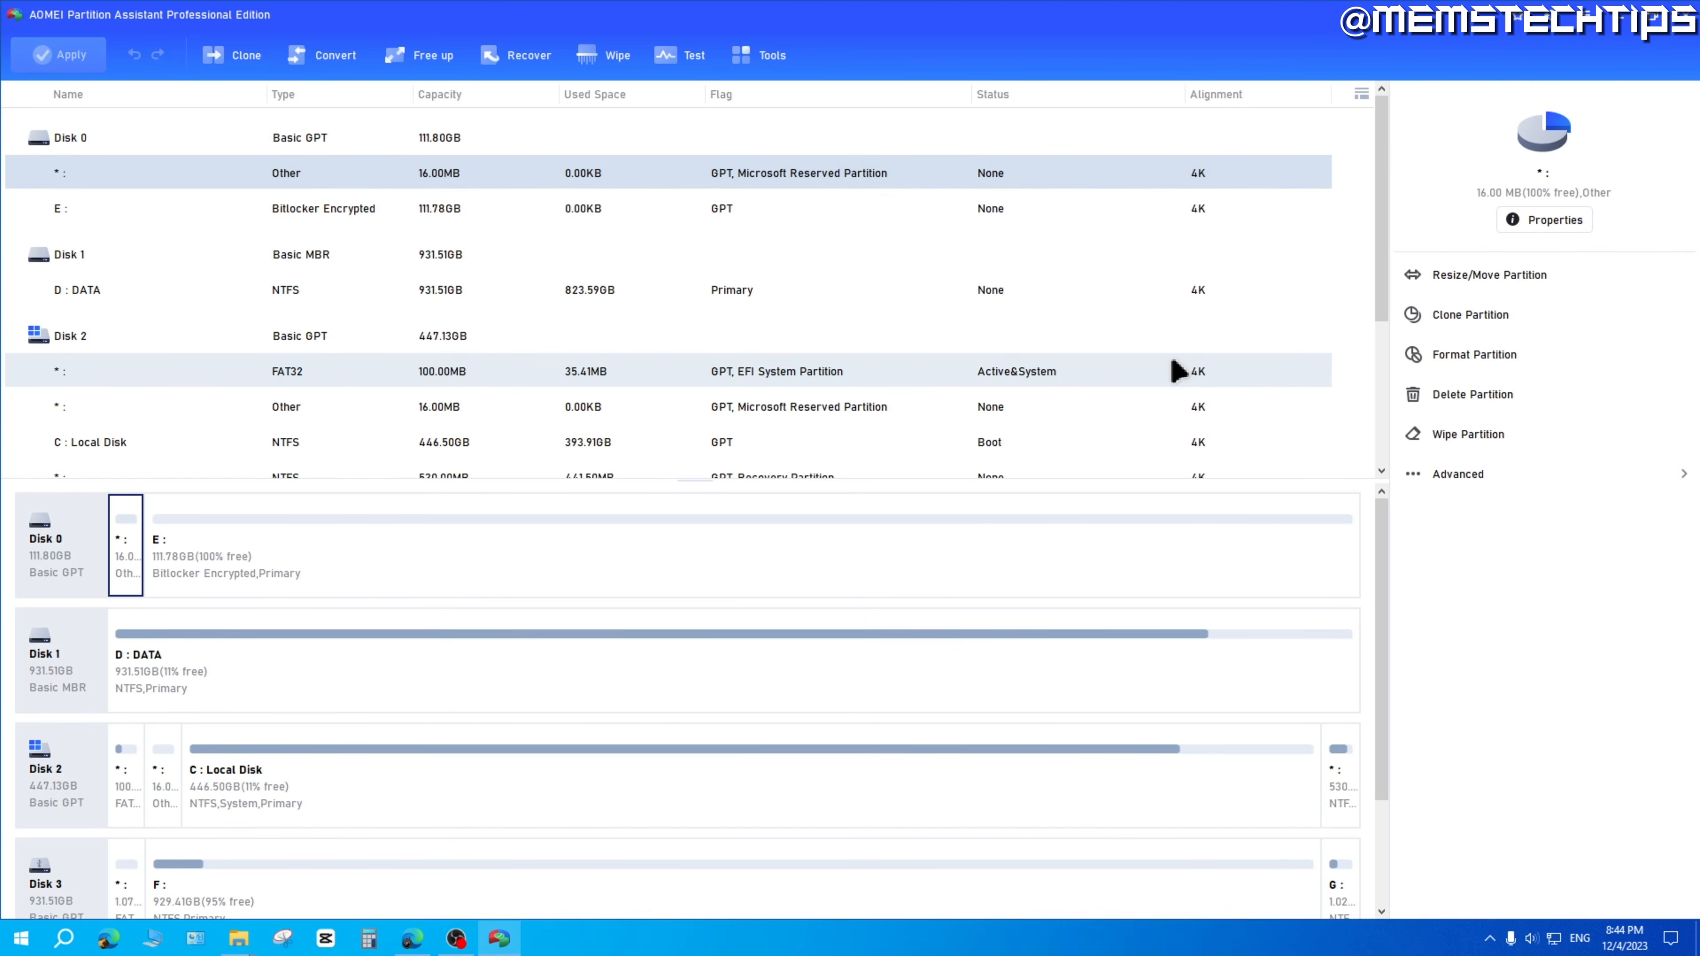
Step: Review the properties and S.M.A.R.T. health of Disk 0, plus the operations offered for that disk
click(181, 141)
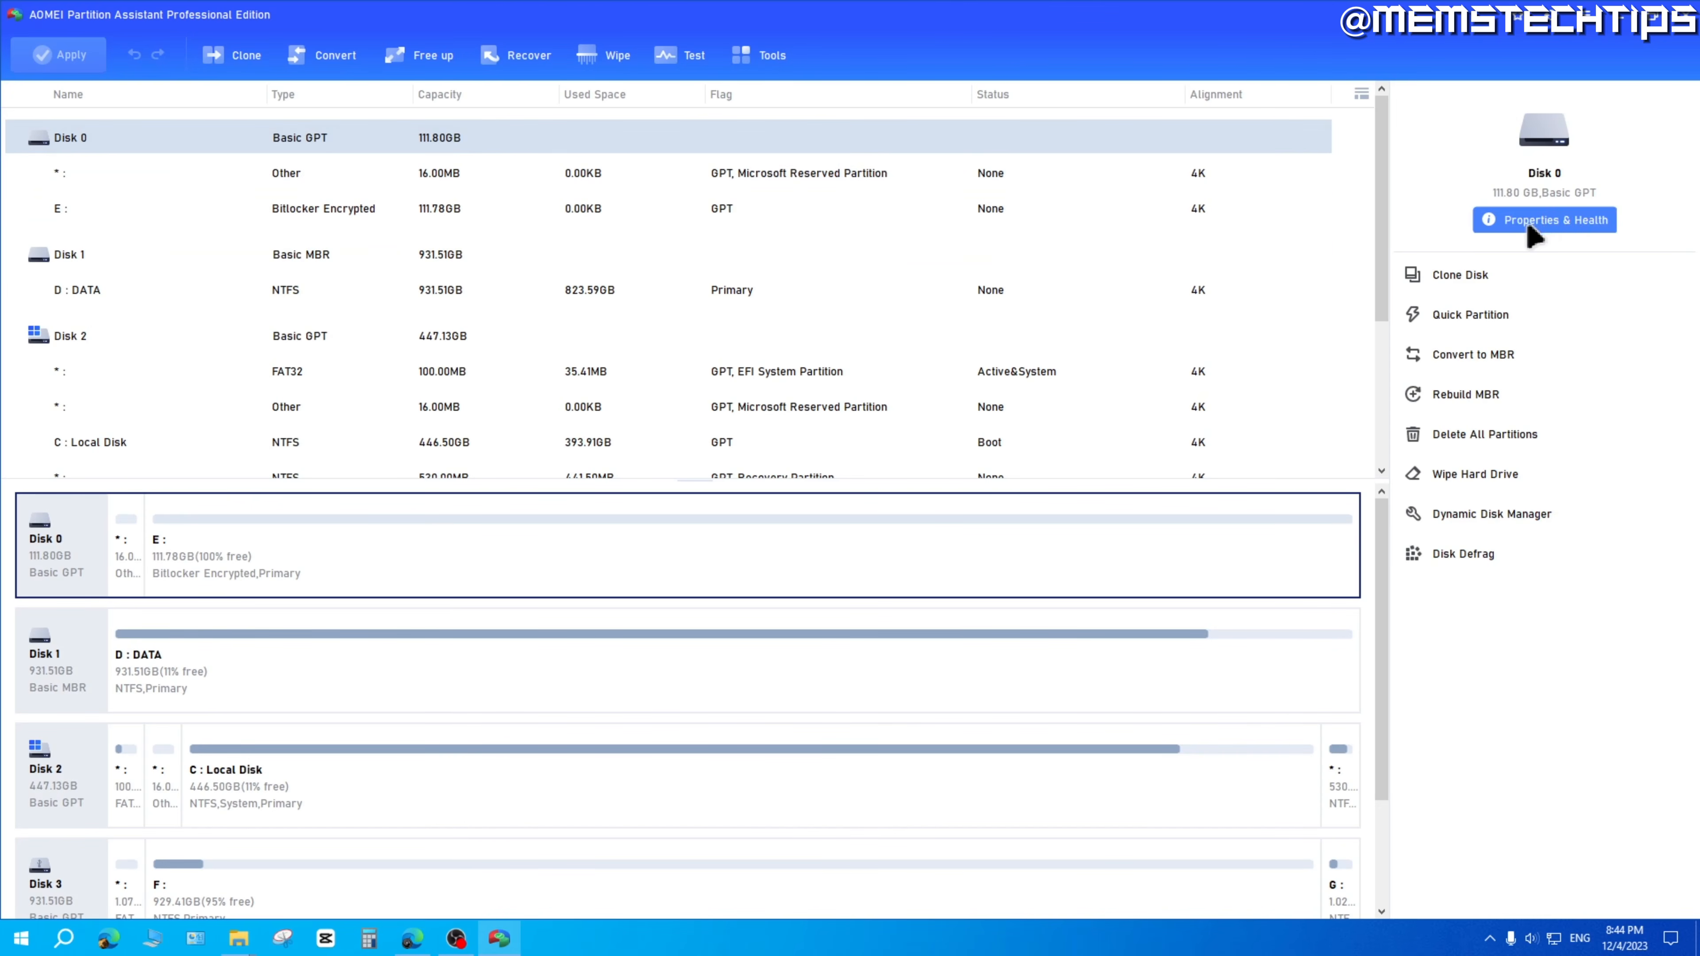
click(1573, 228)
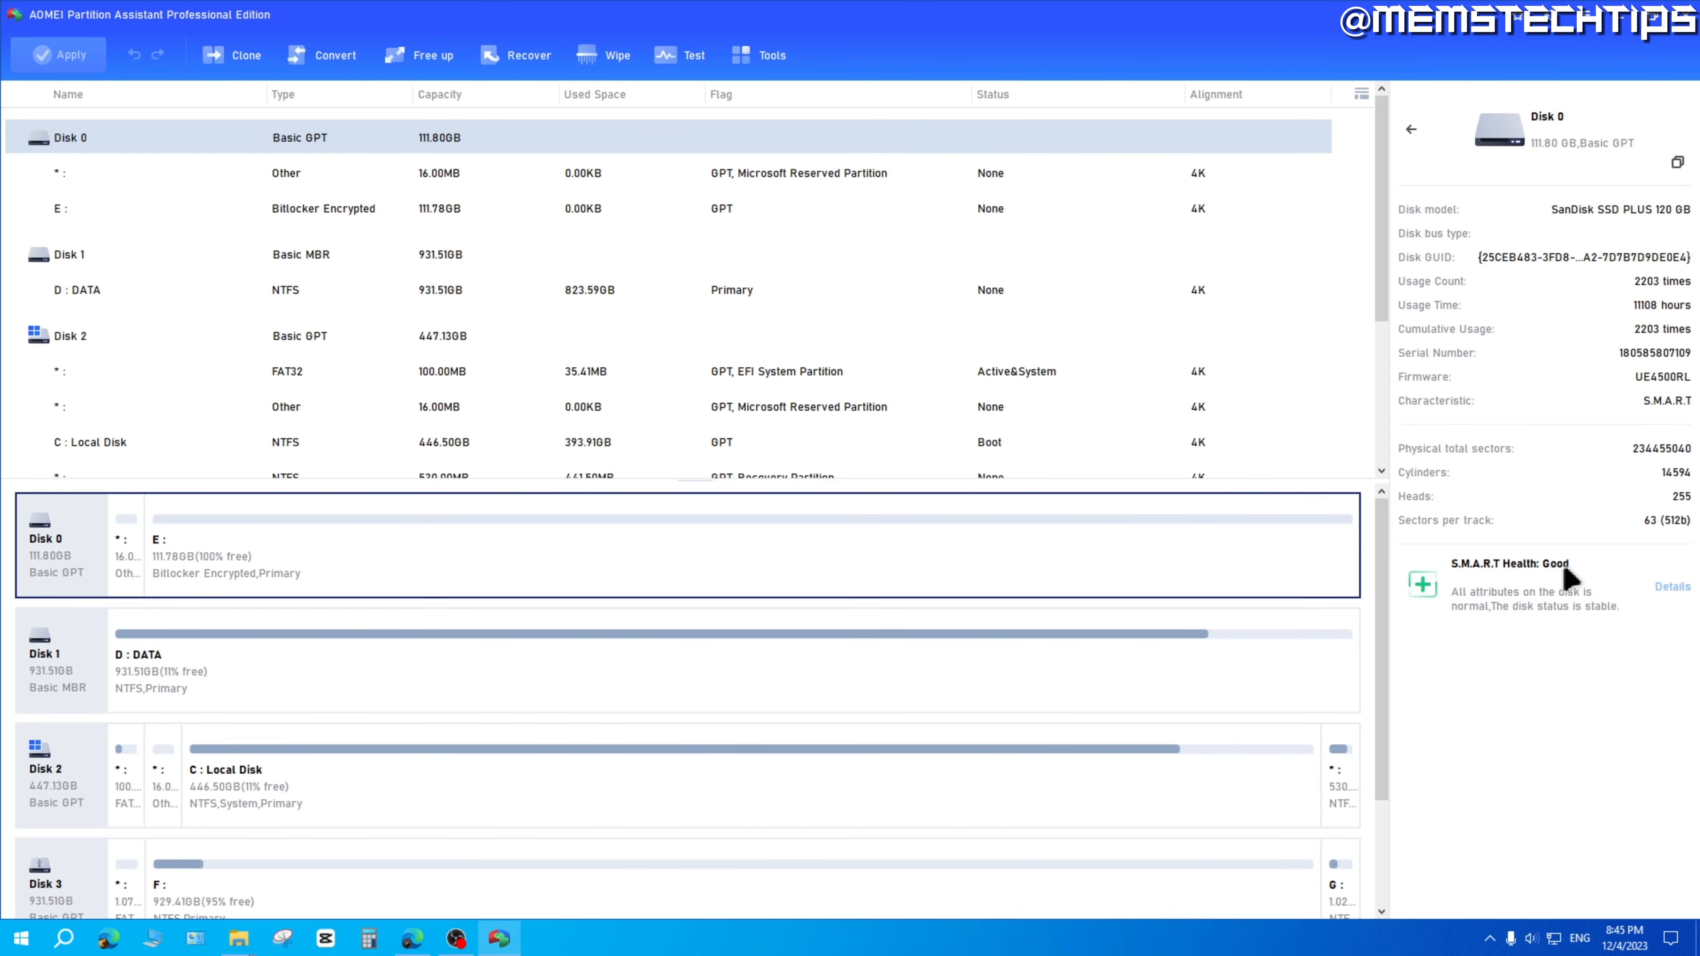
click(1411, 128)
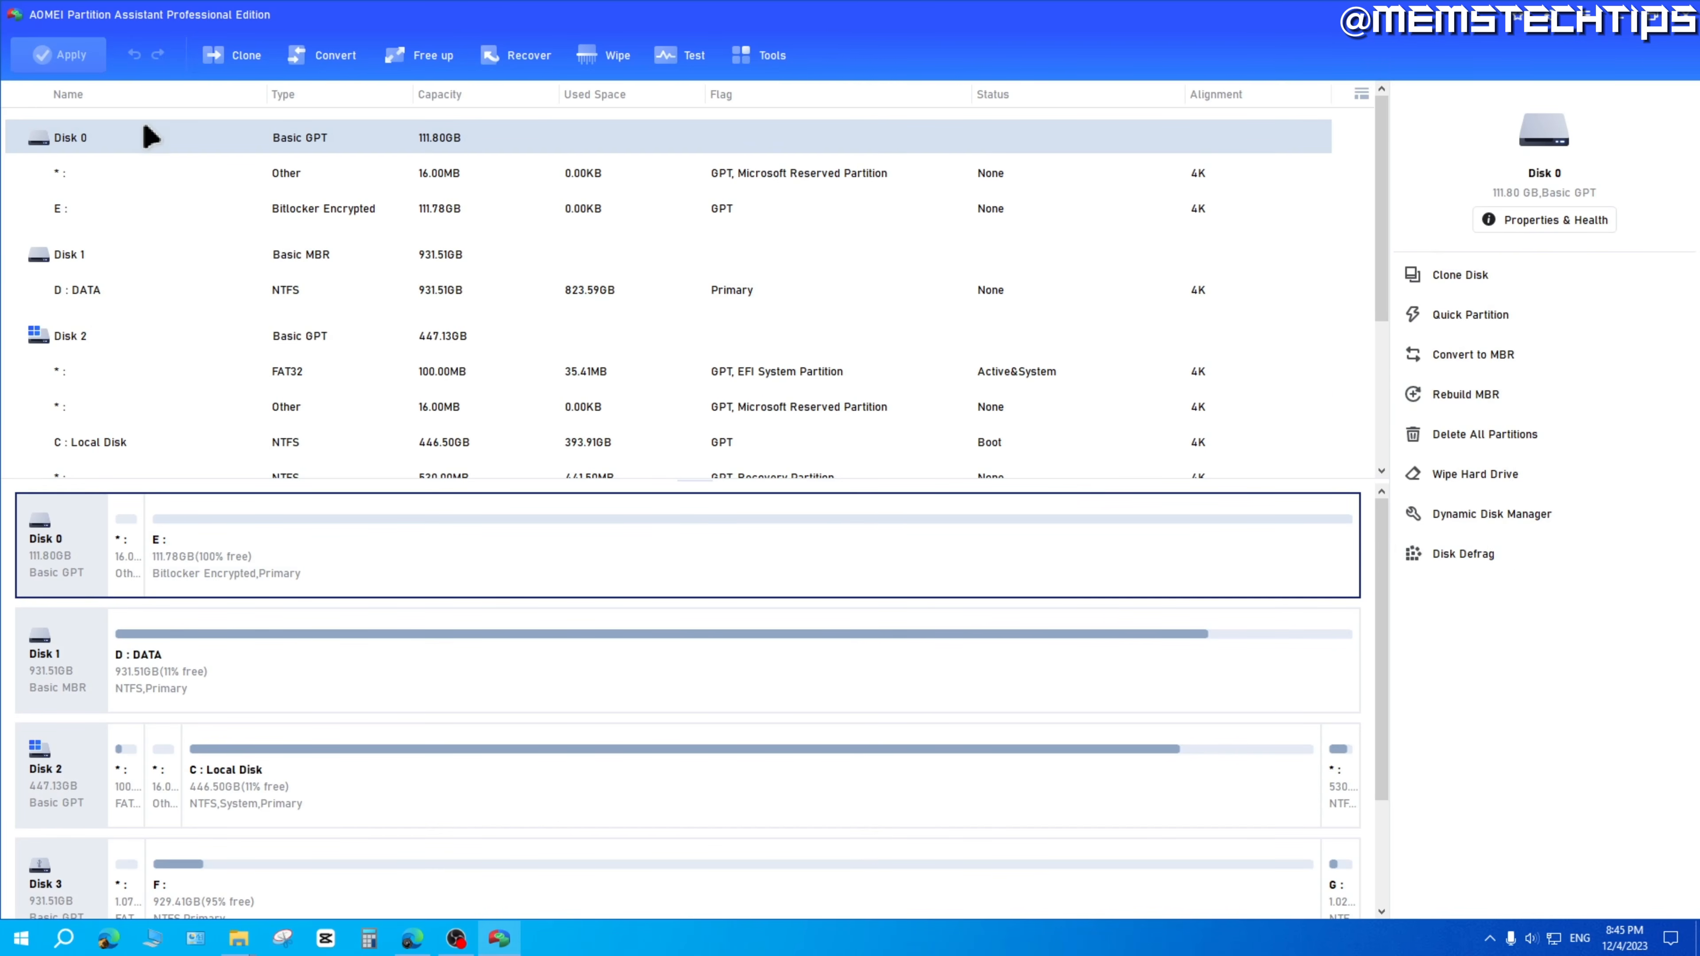
right_click(209, 138)
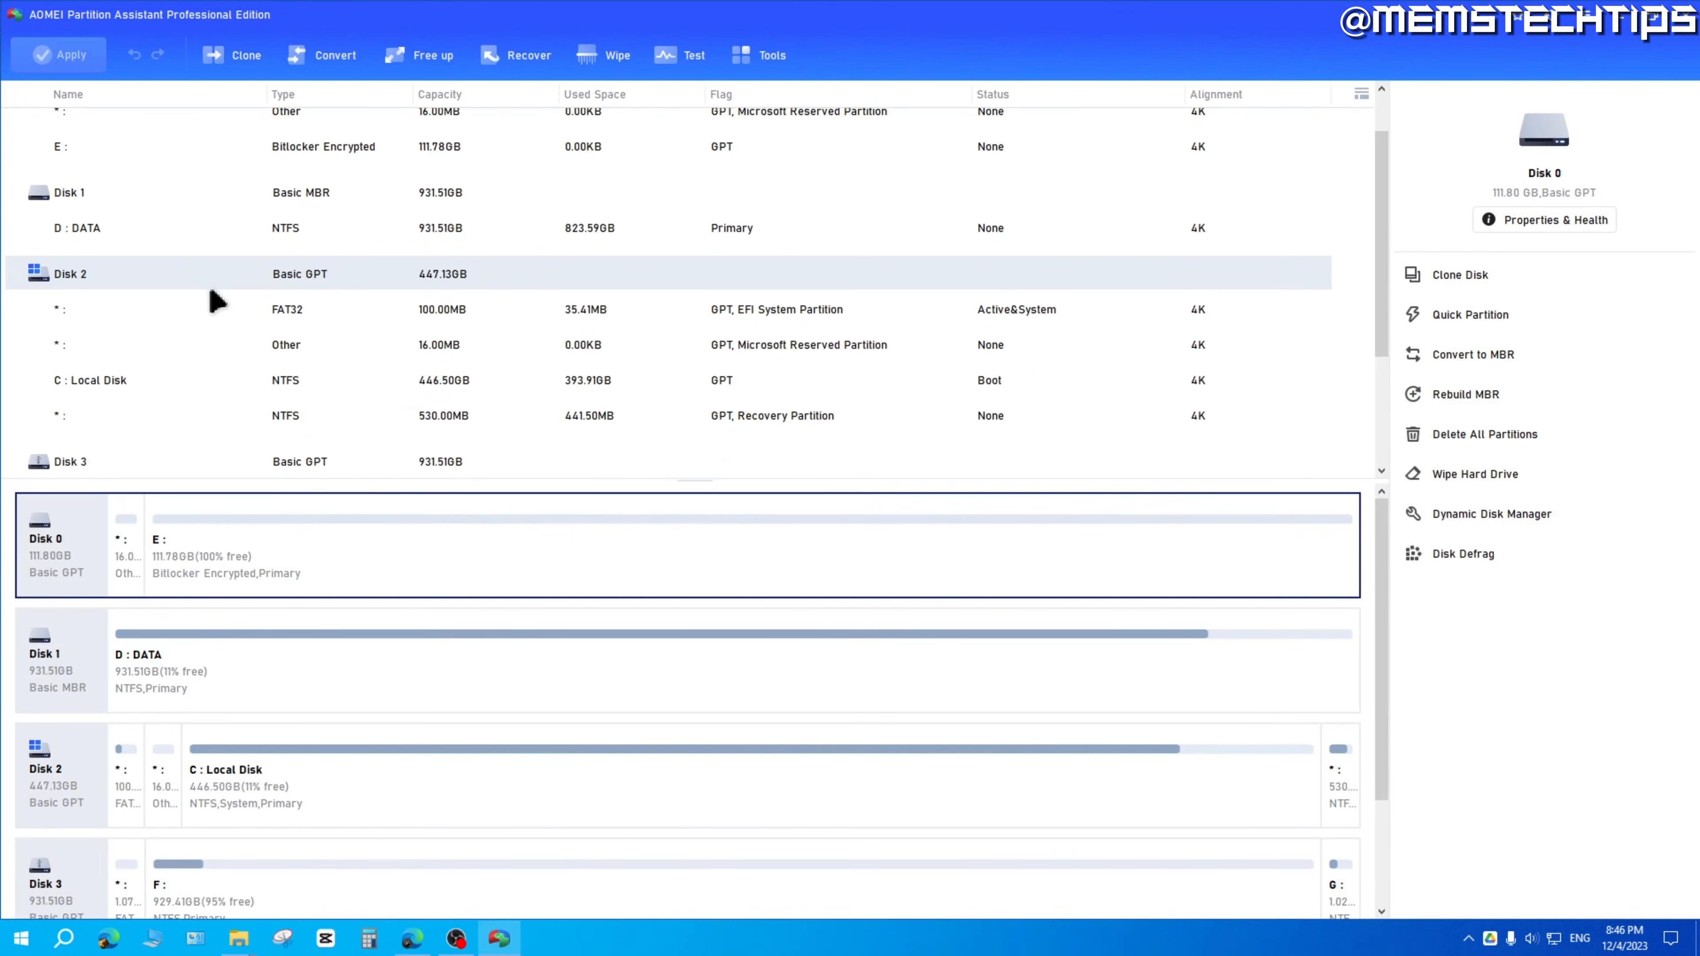
Step: Examine Disk 3 in the disk list and disk map, including its EFI system partition and partitions F and G
scroll(216, 298, down, 5)
click(121, 320)
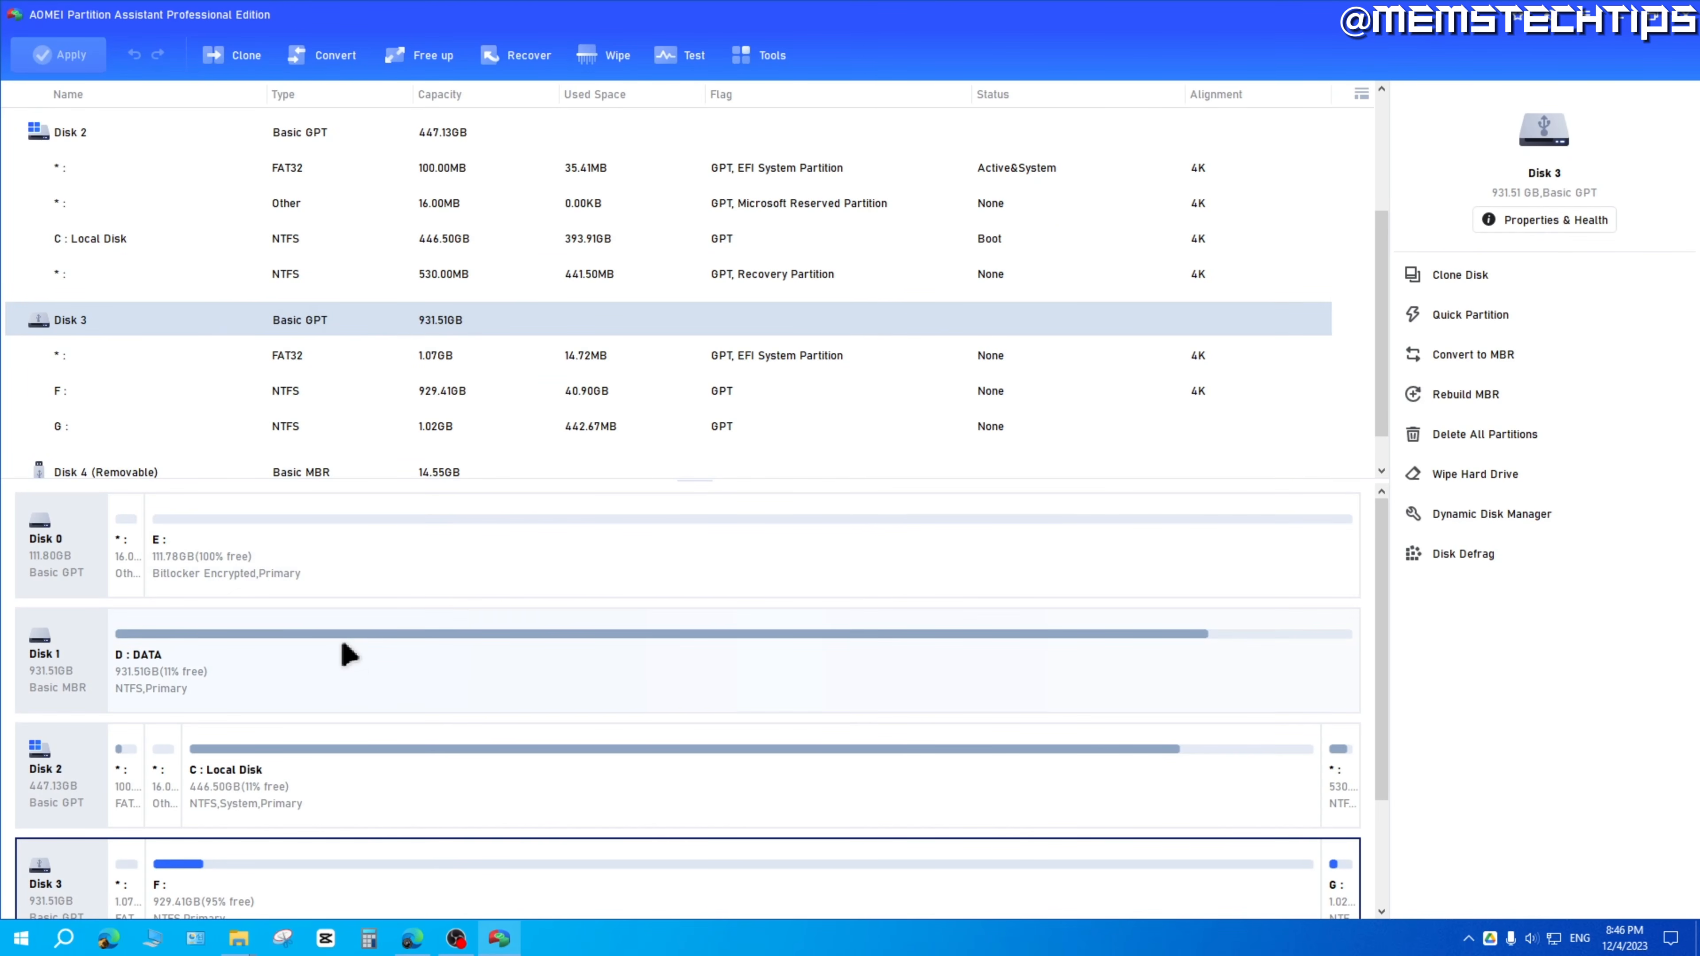
scroll(870, 810, down, 3)
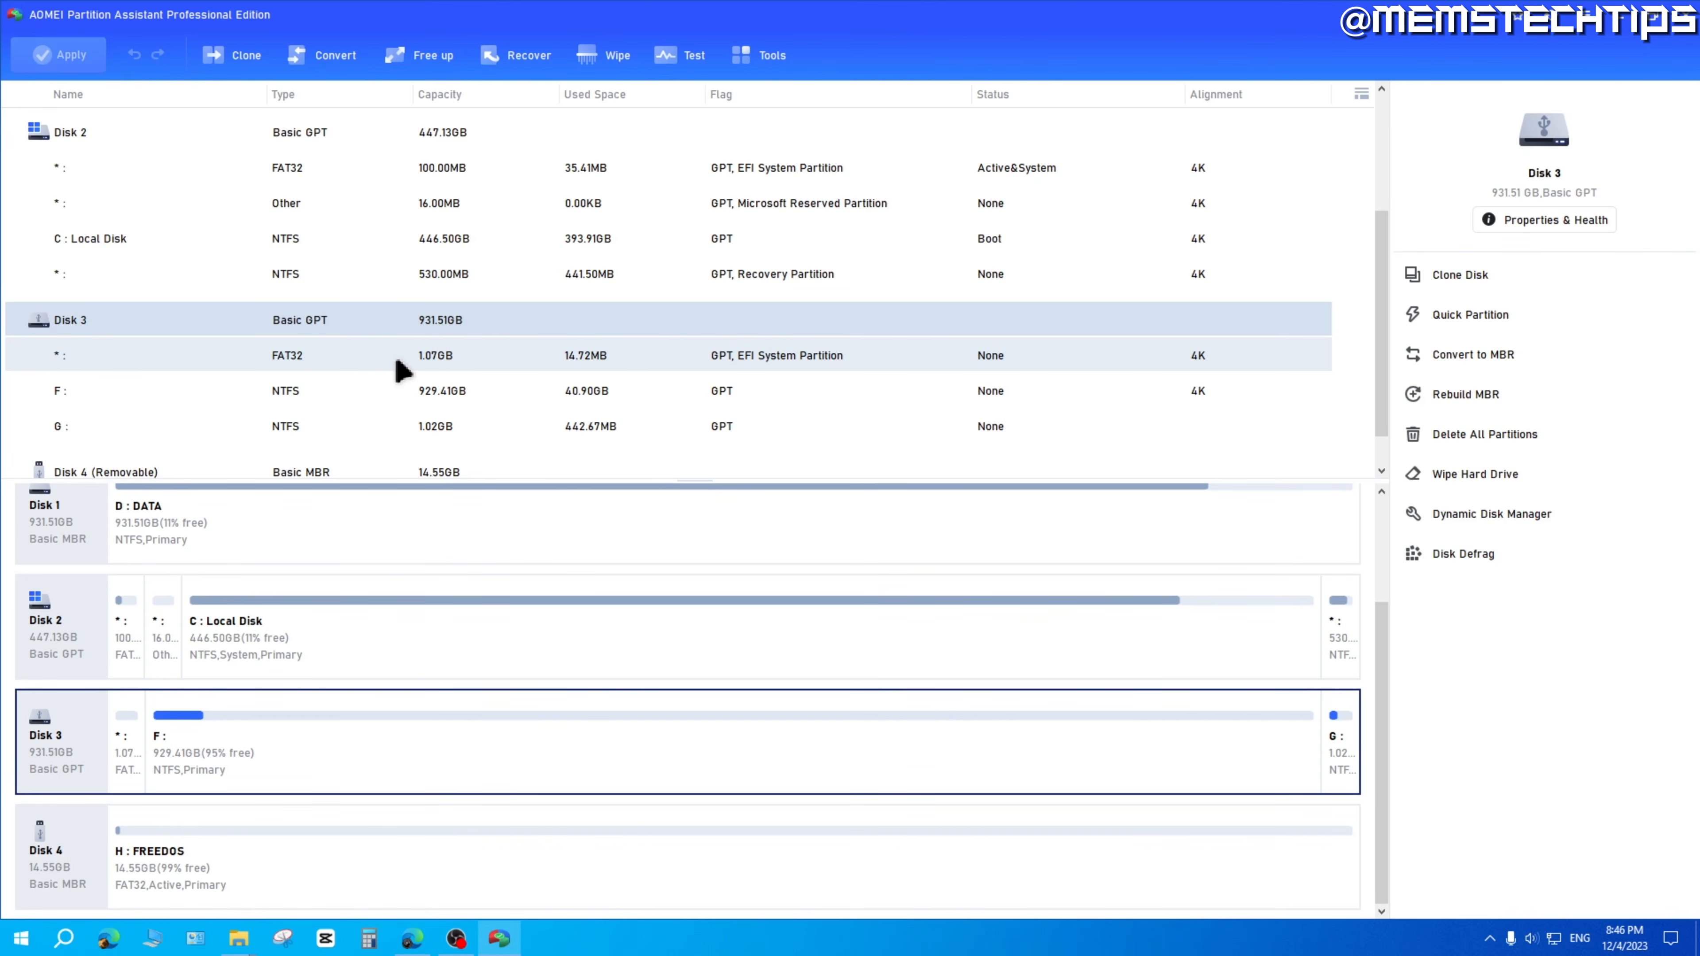
click(428, 365)
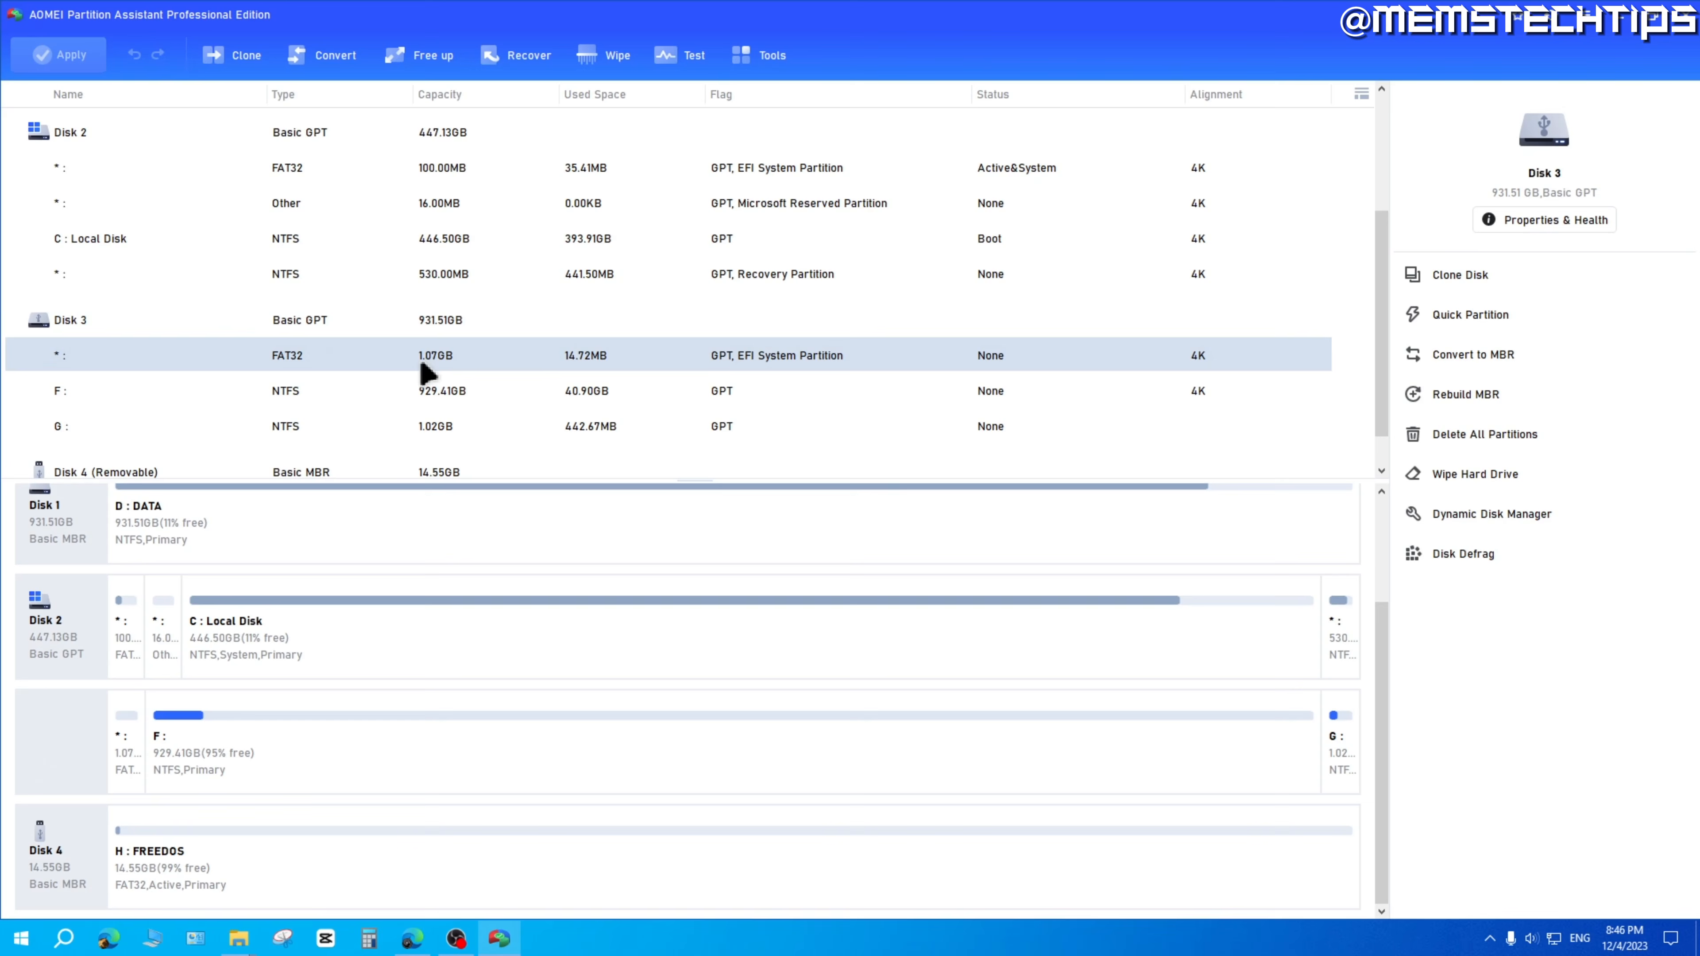
click(444, 398)
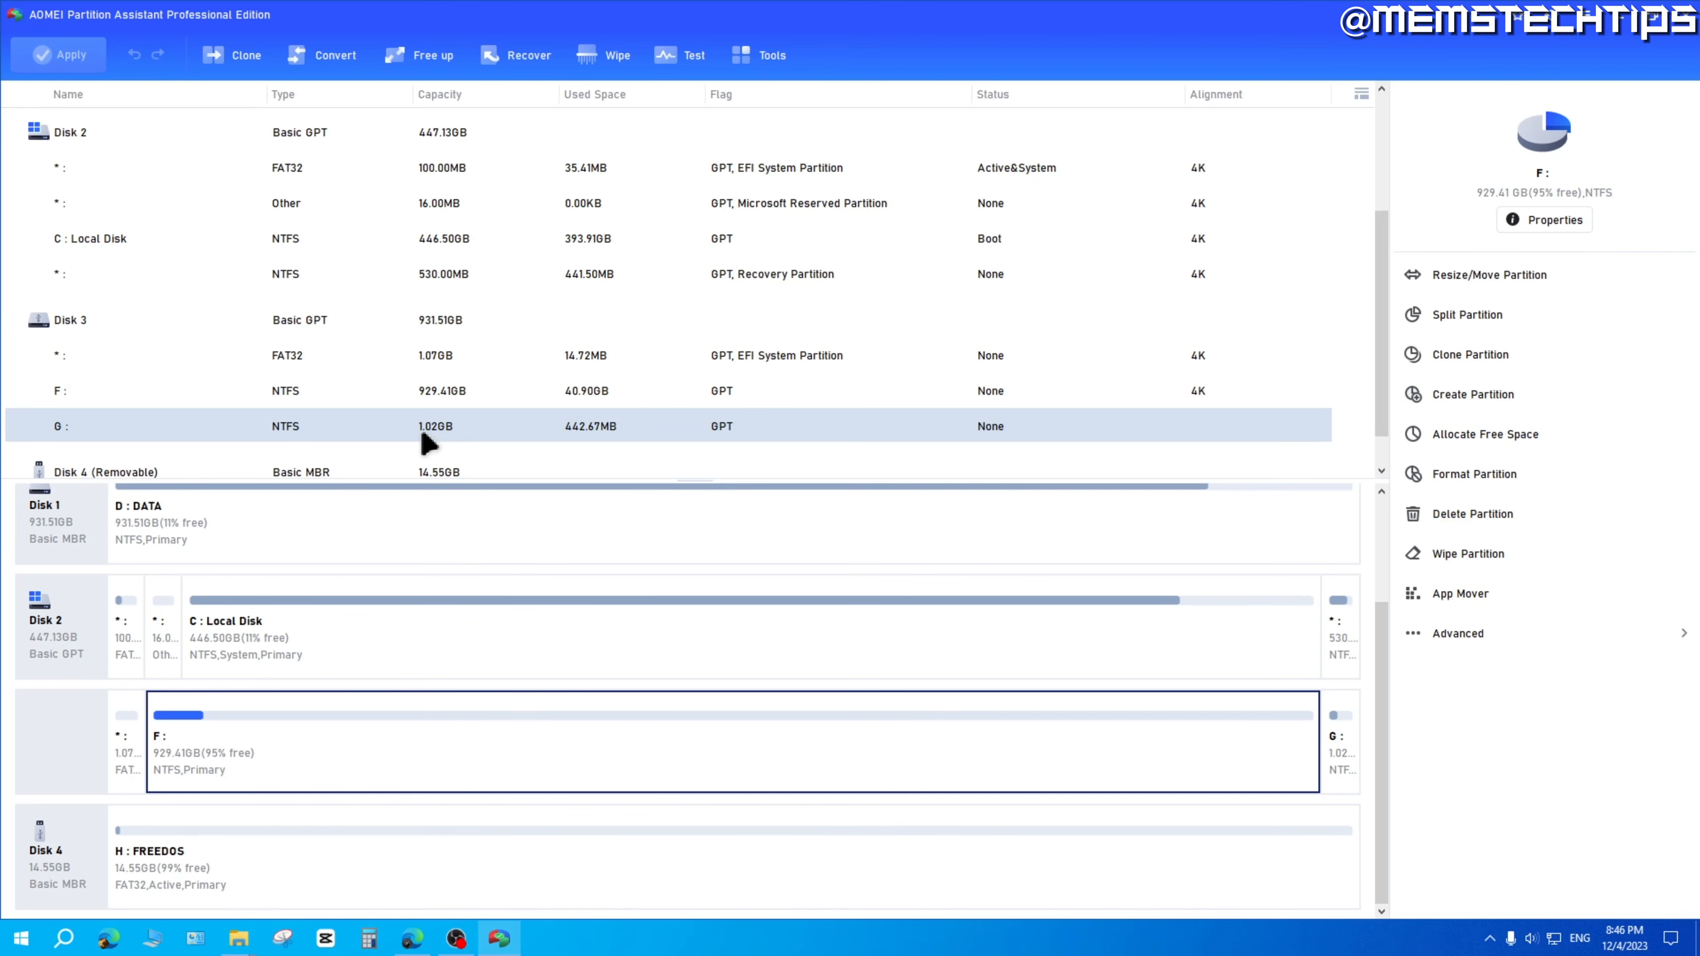
click(554, 428)
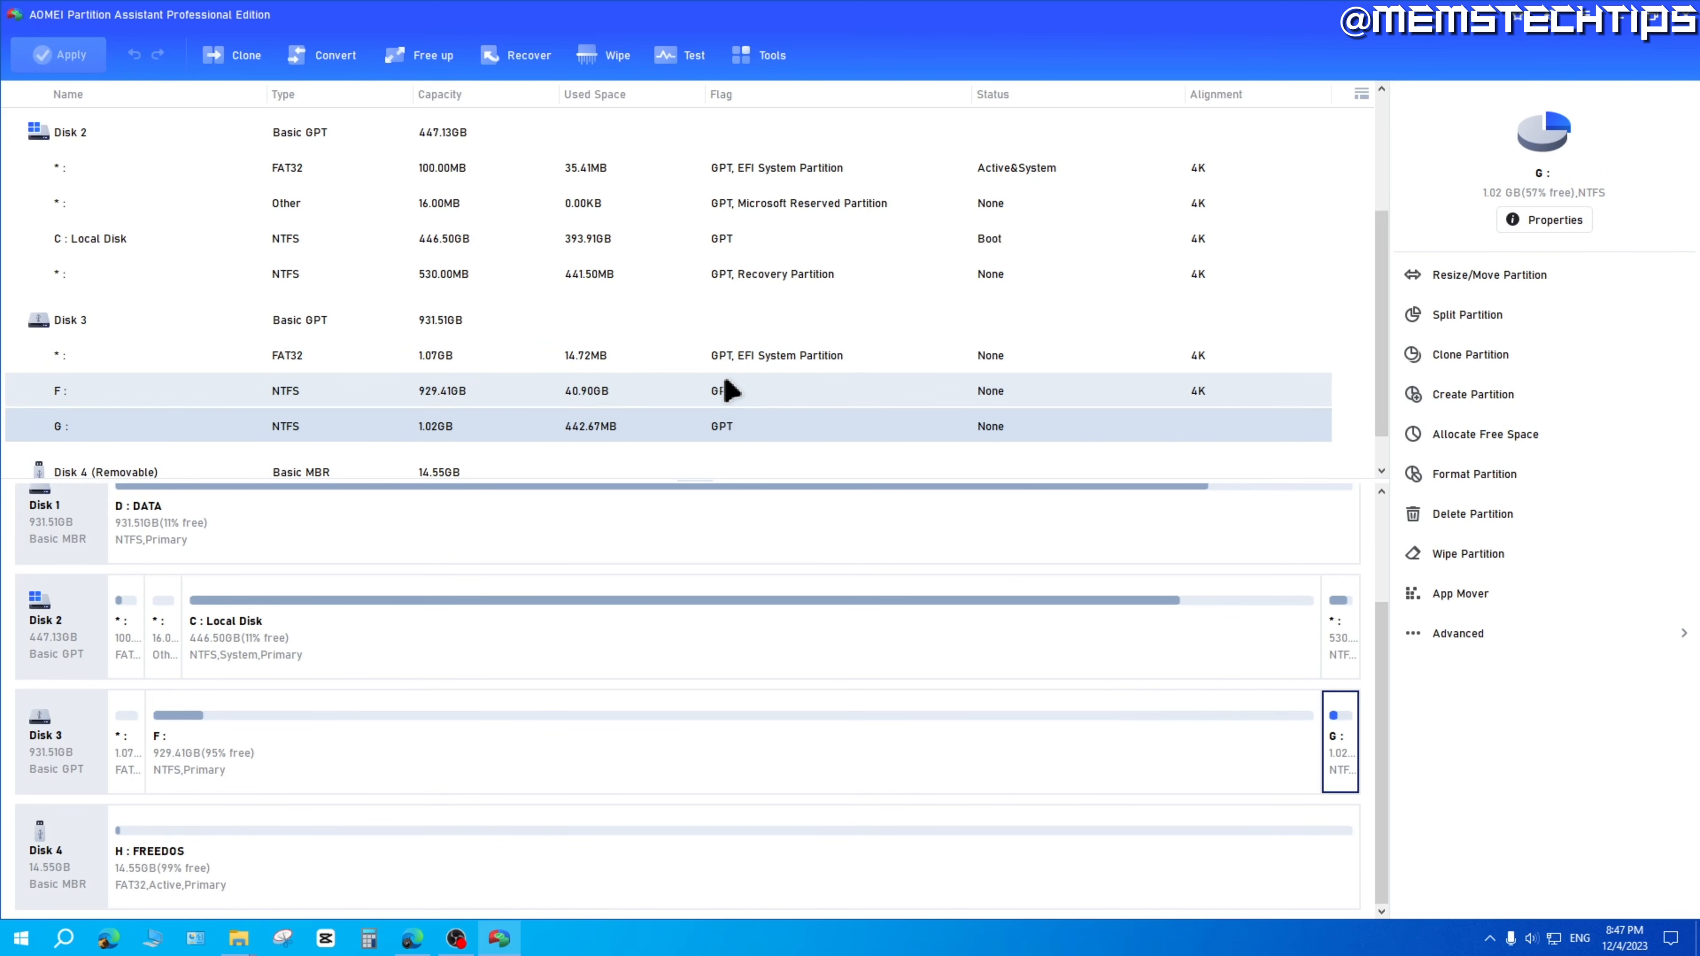
Step: Queue deletion of the FAT32 EFI system partition on Disk 3, wiping its data with the Fill sectors with Zero method
click(310, 354)
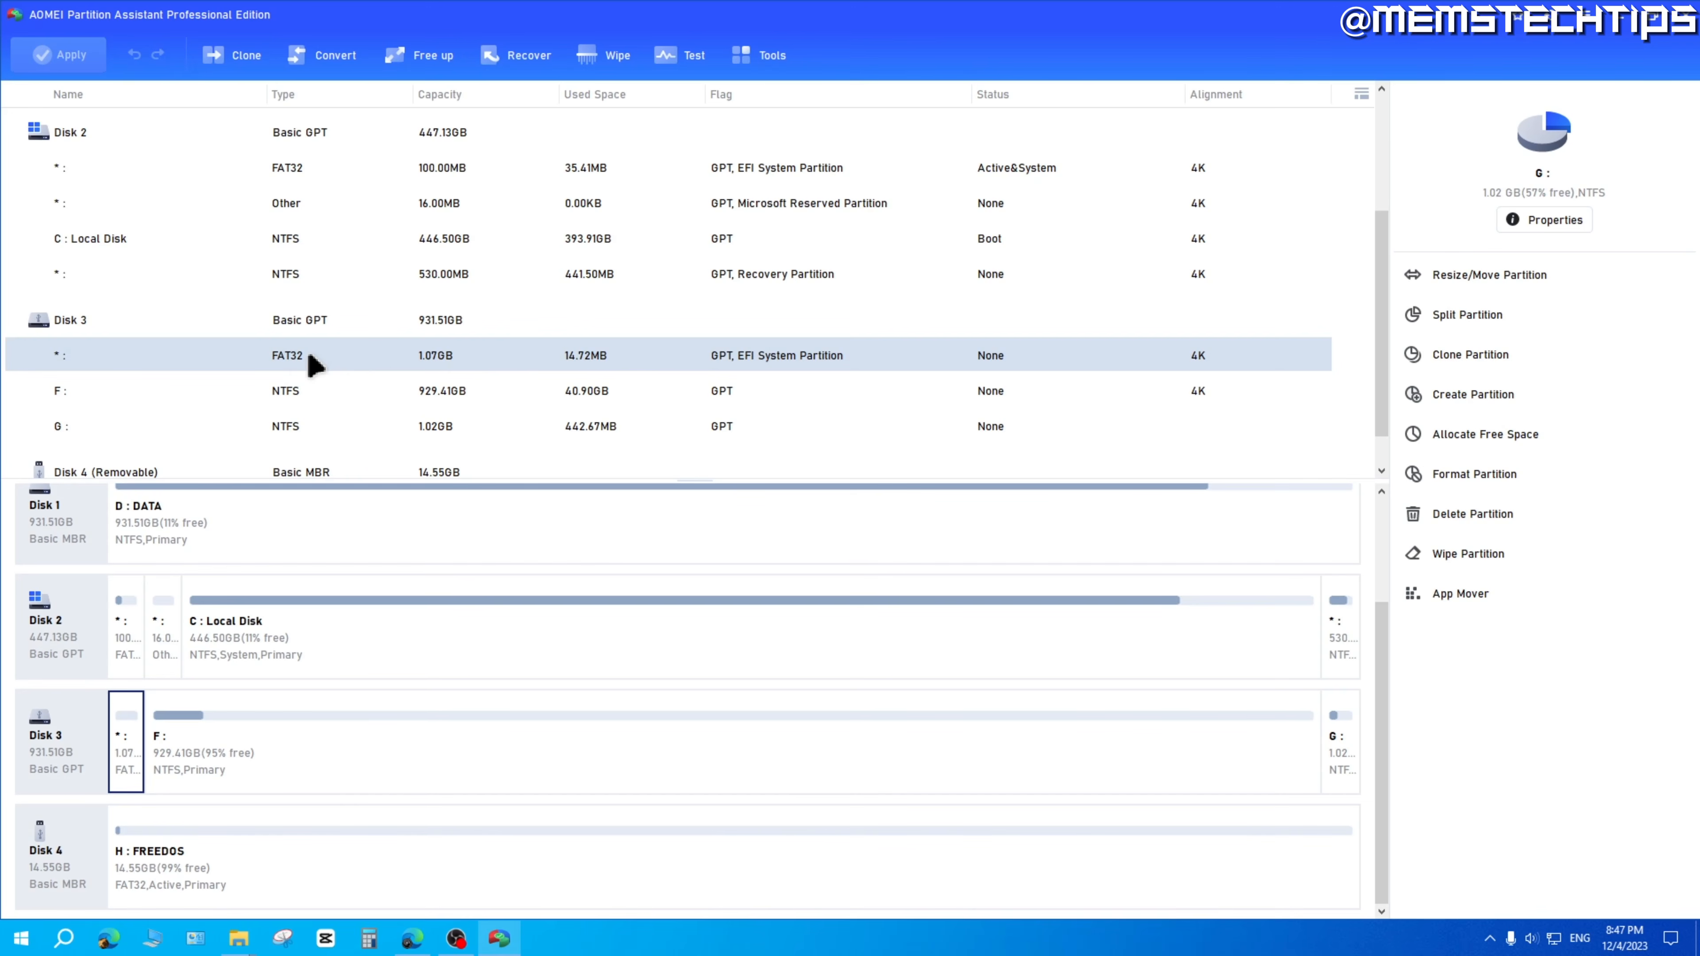
right_click(312, 355)
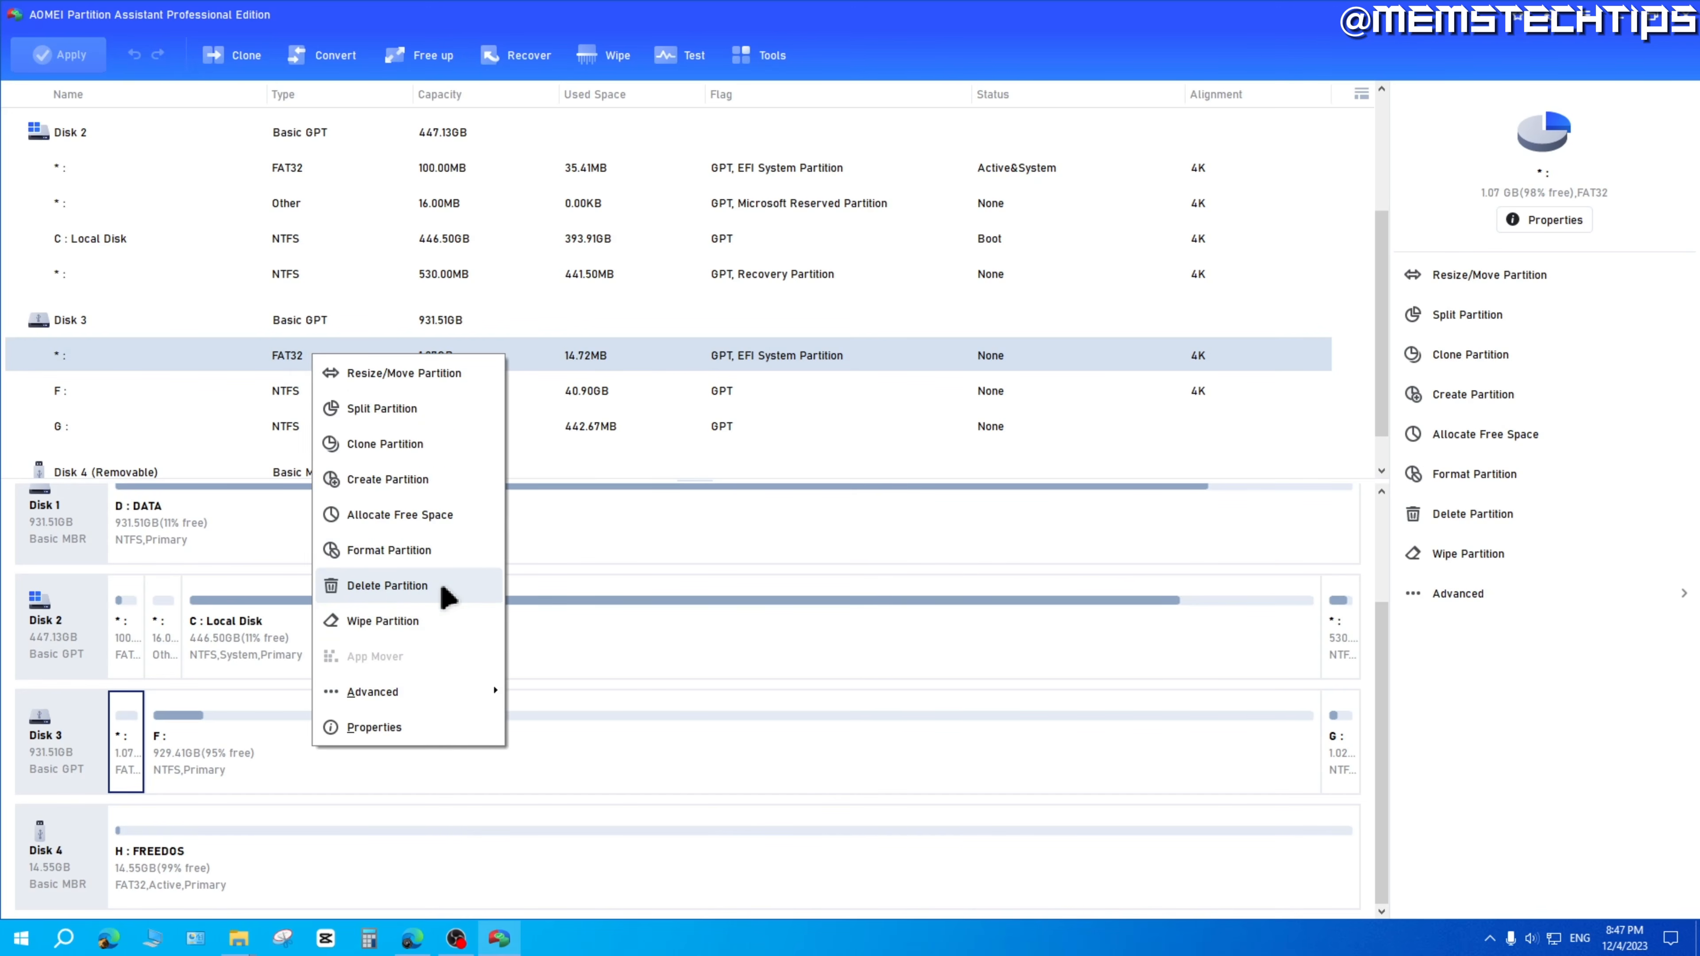
click(388, 586)
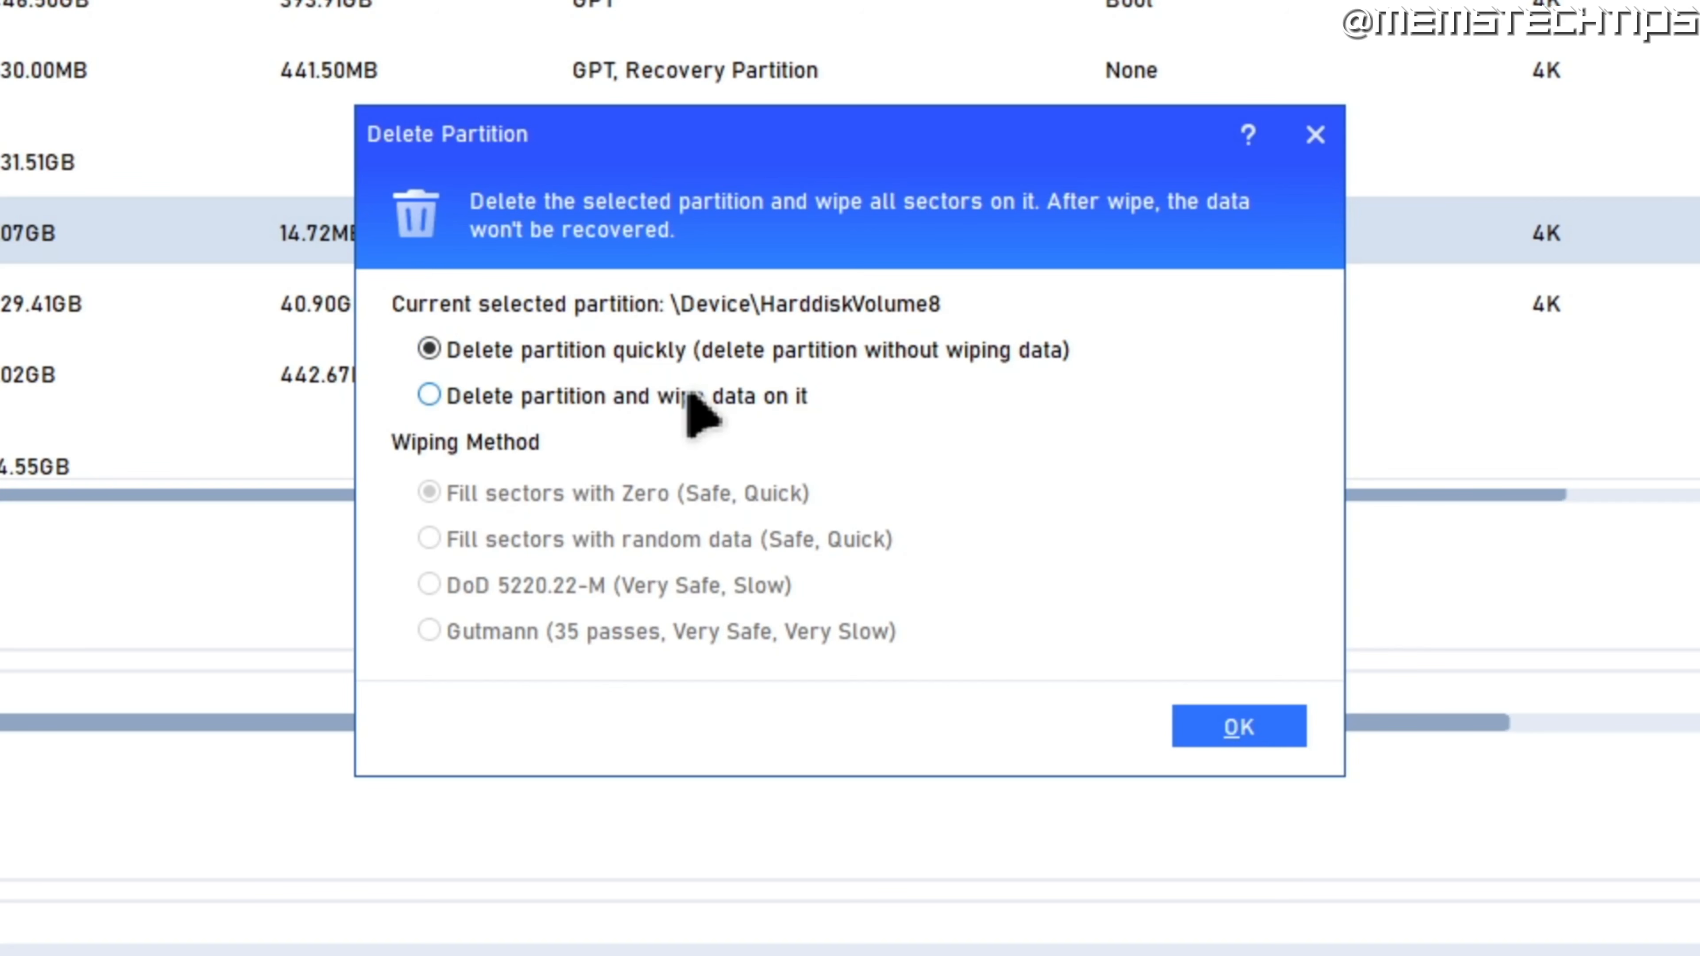
click(596, 394)
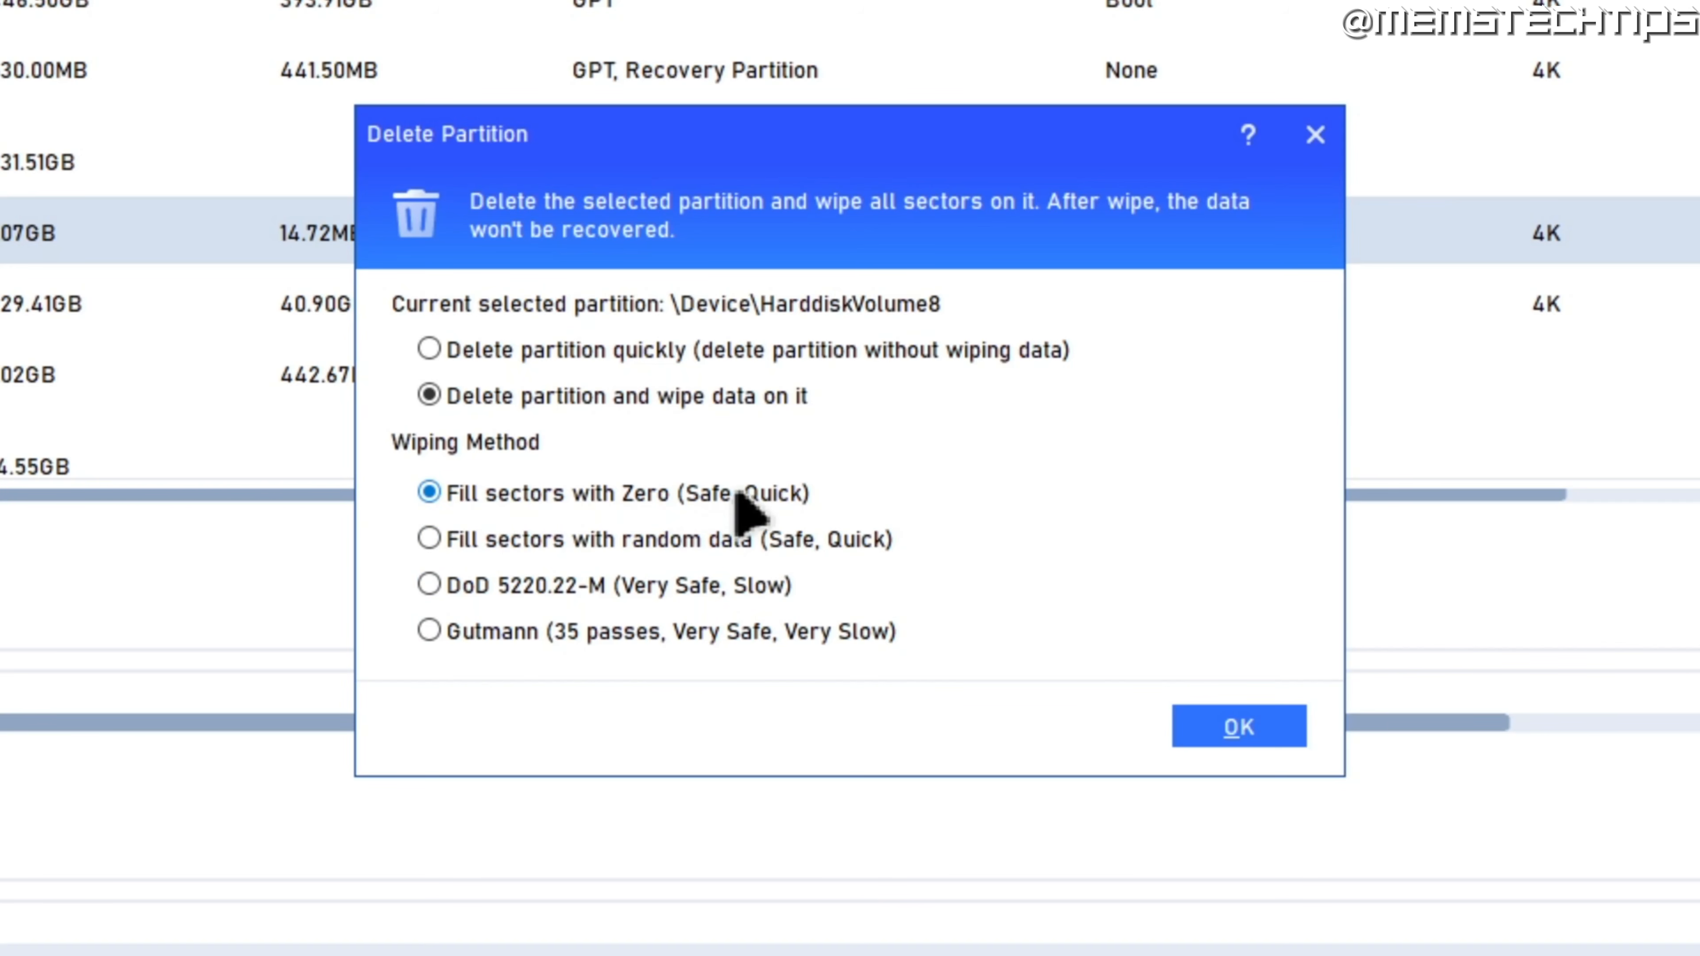
click(1240, 725)
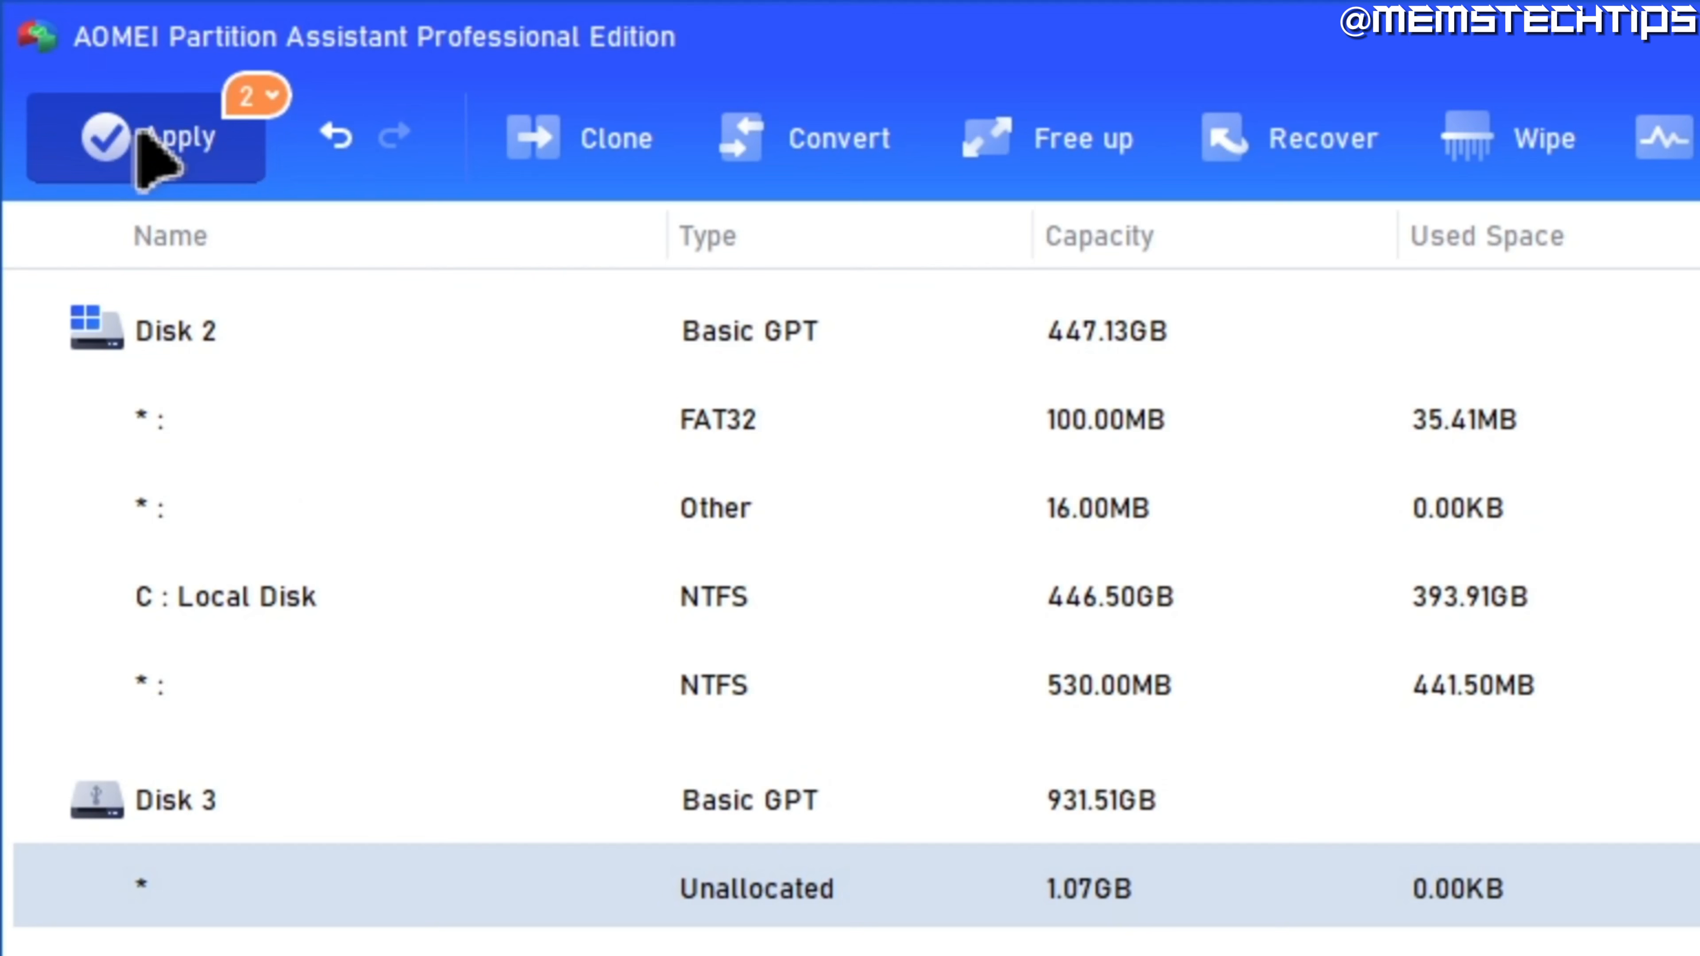
Step: Review the pending Wipe Data and Delete Partition operations for Disk 3 and apply them through to completion
click(142, 138)
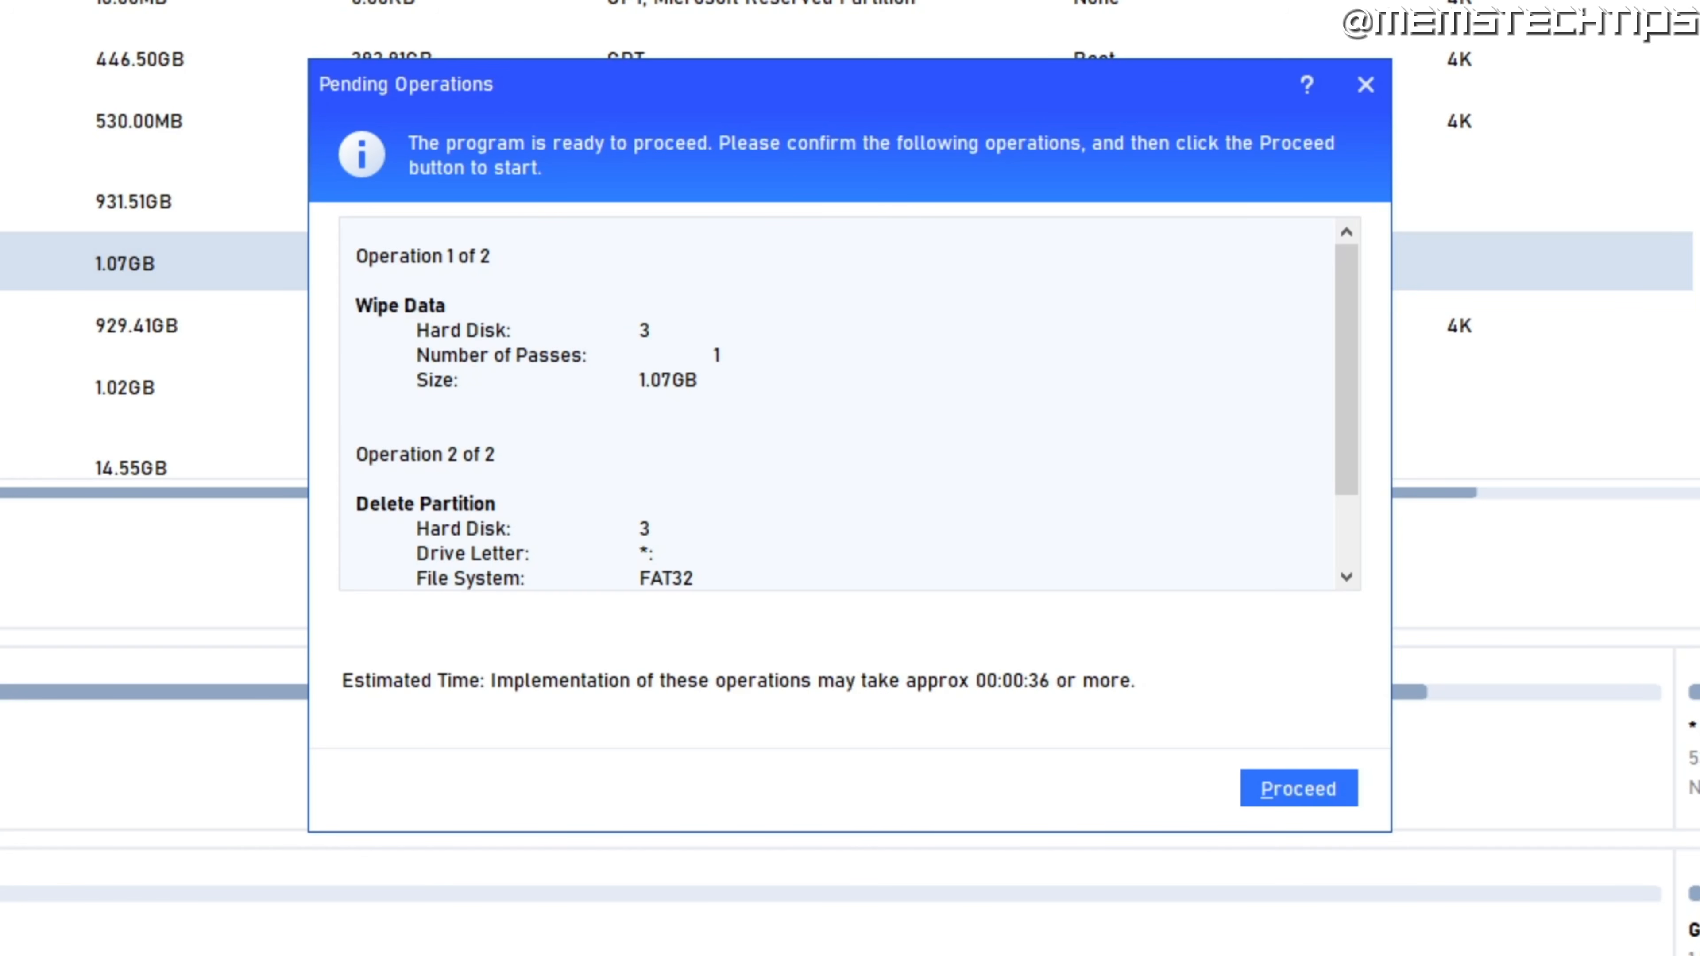
scroll(406, 408, down, 2)
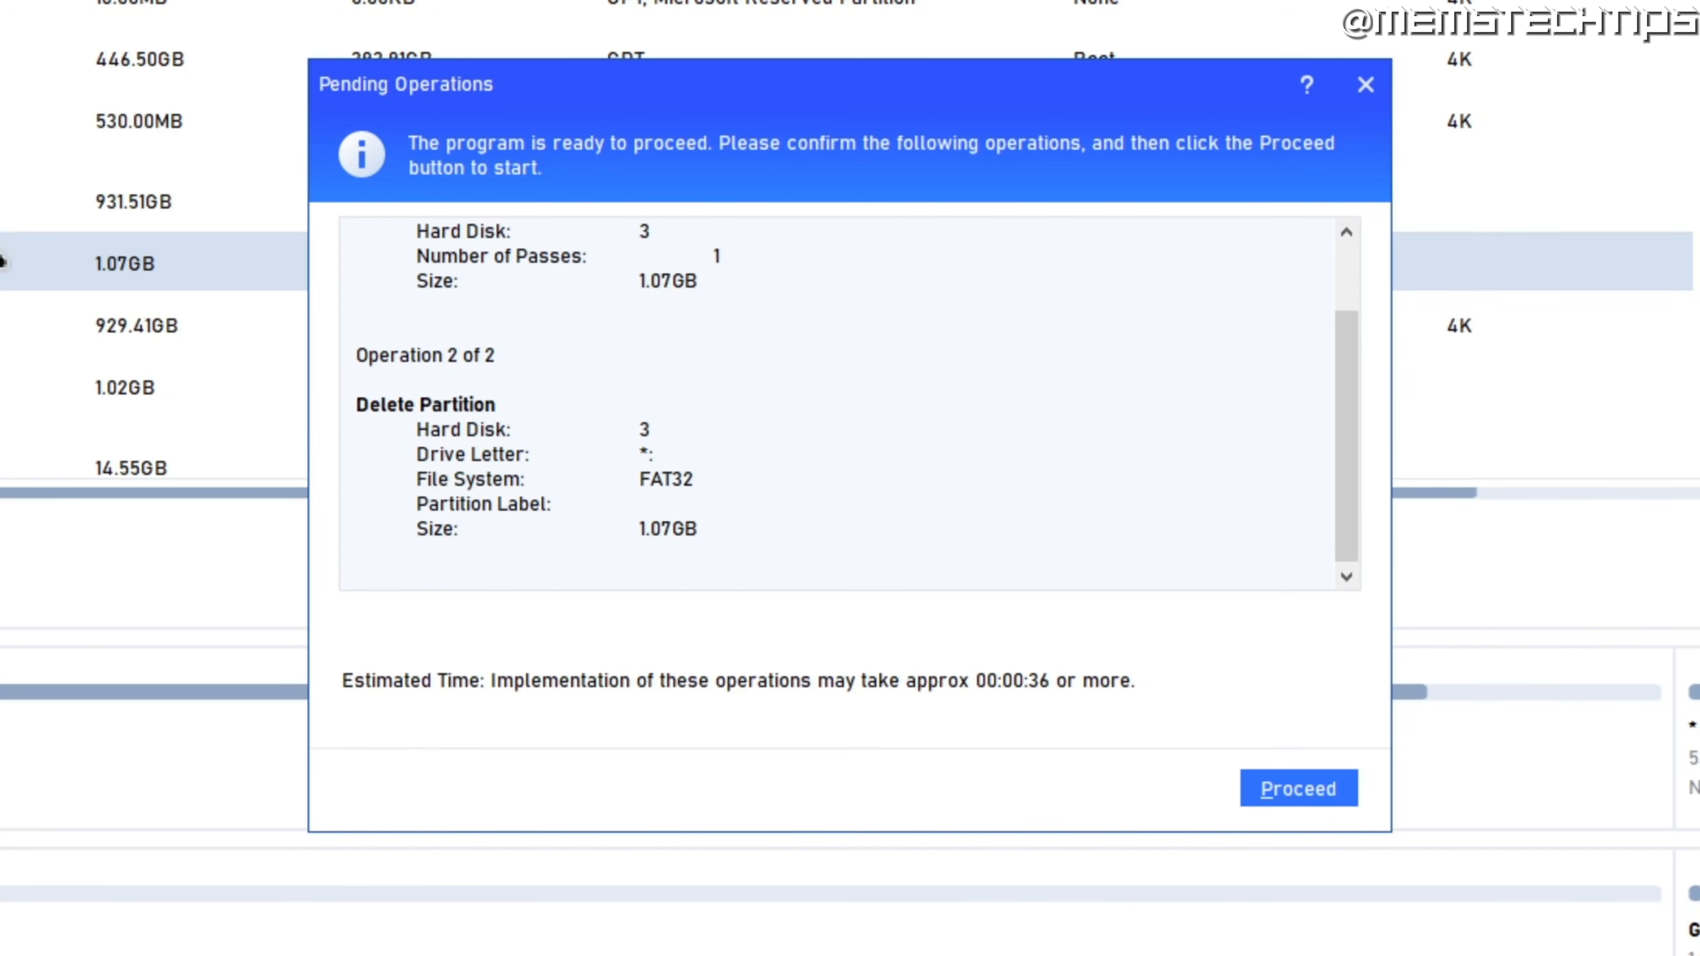
click(1301, 791)
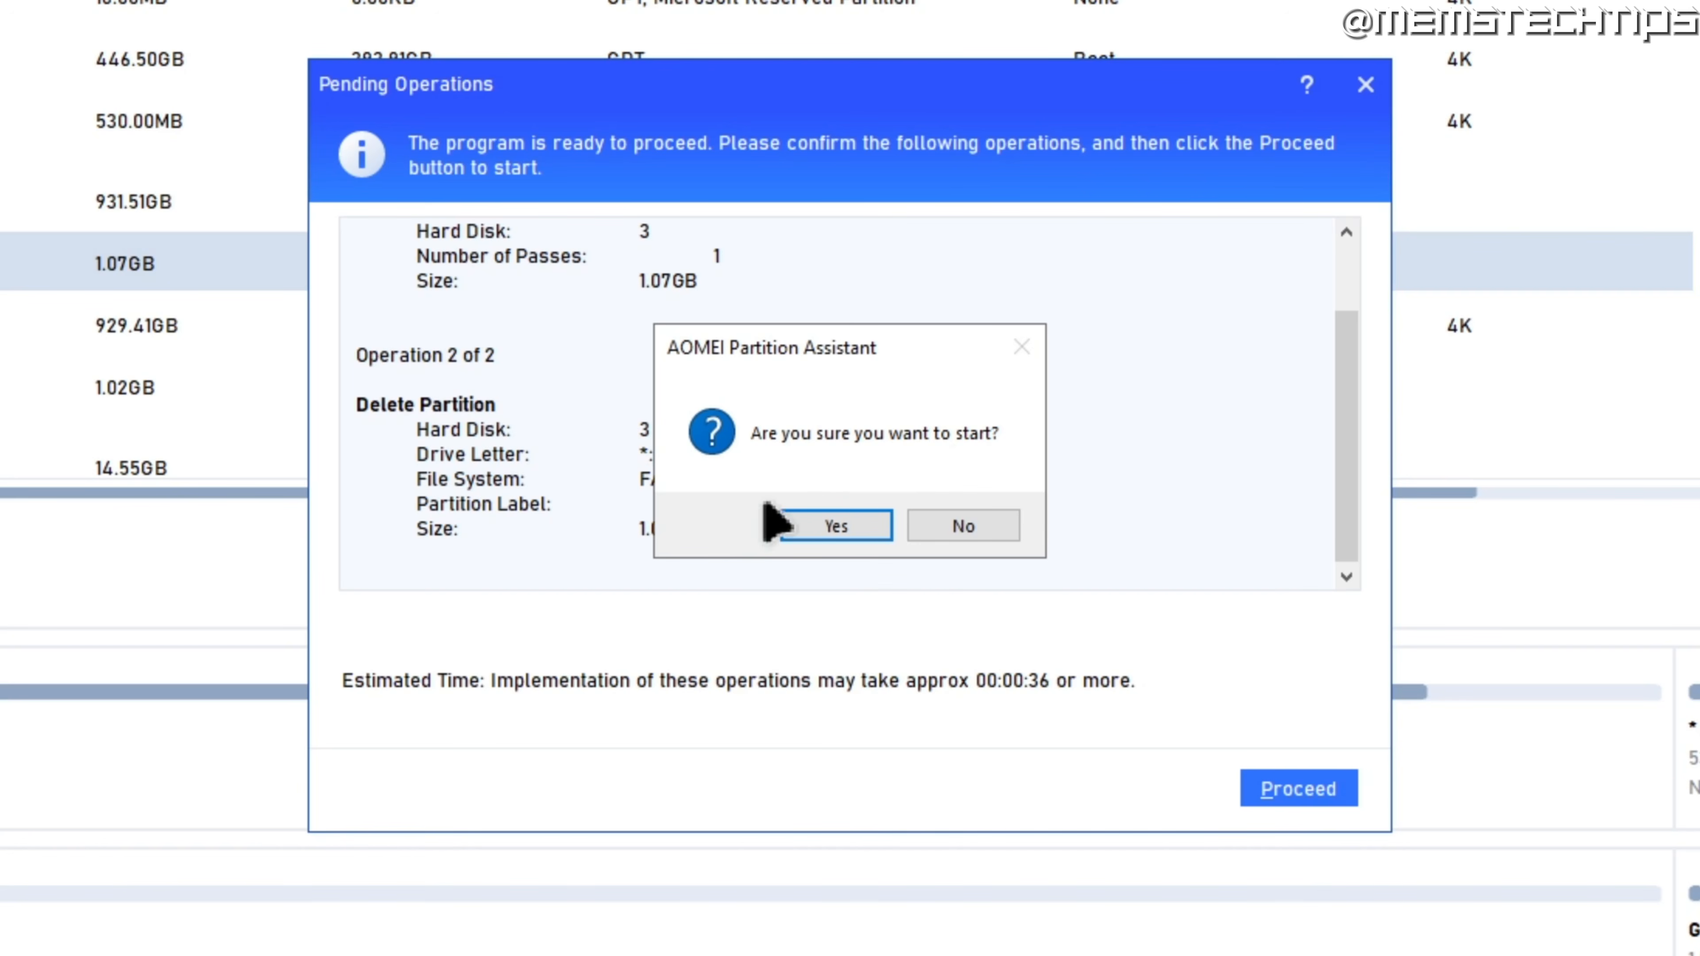
click(841, 533)
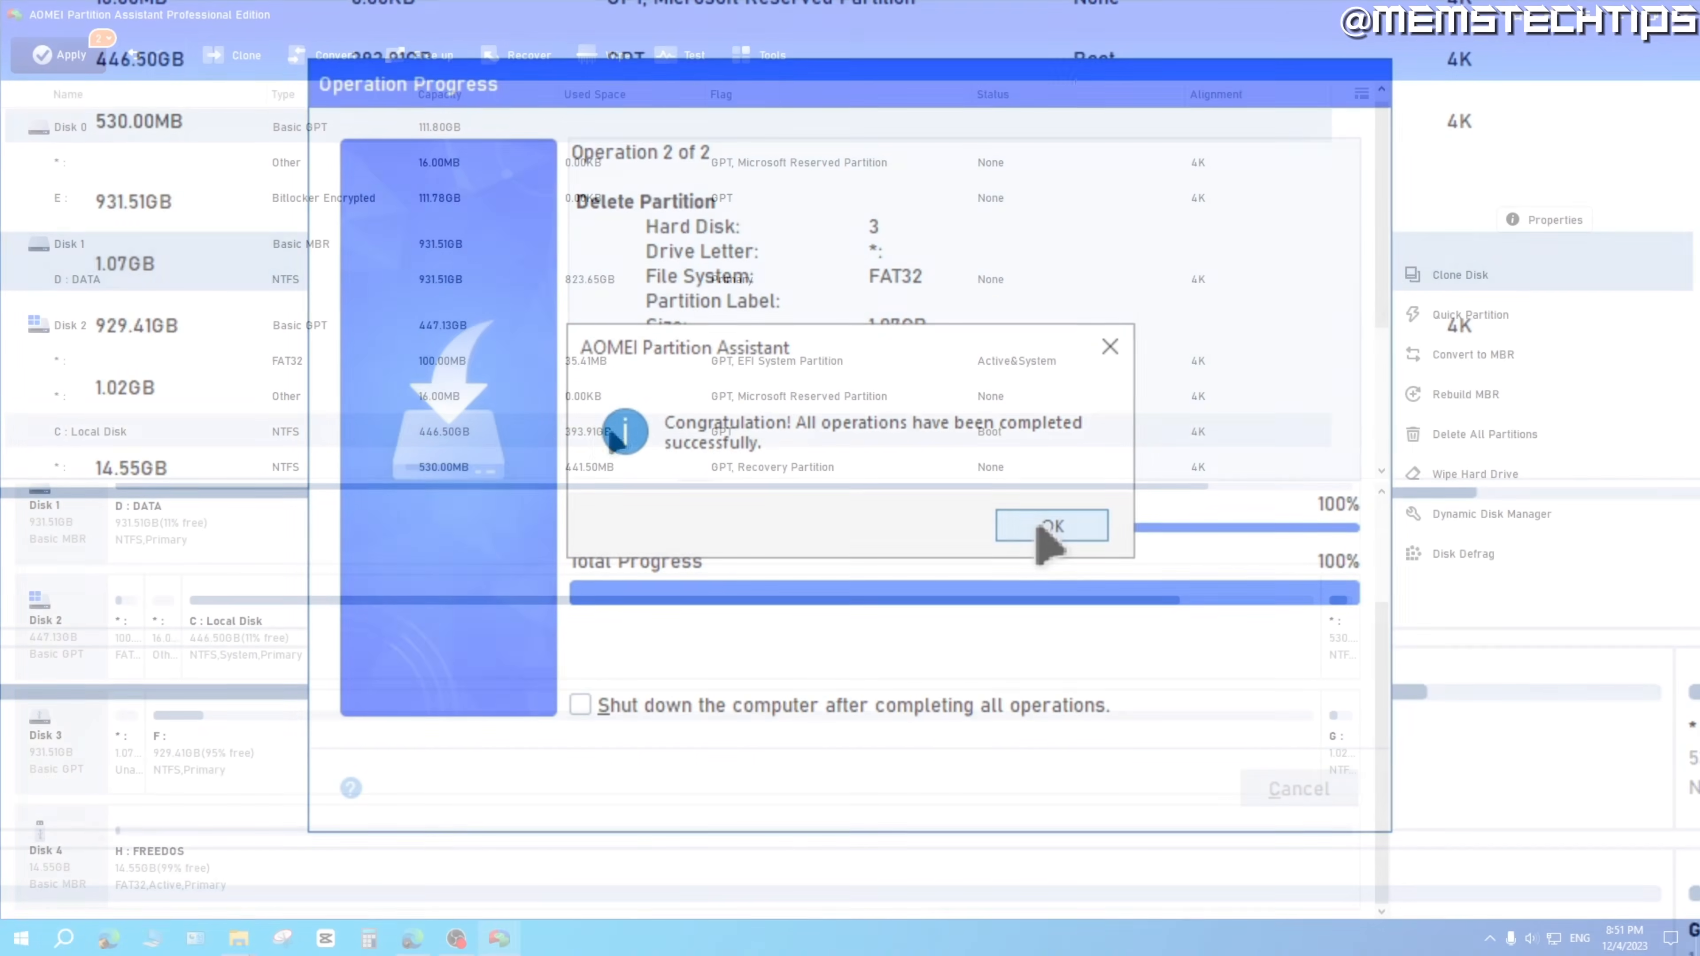
click(1044, 527)
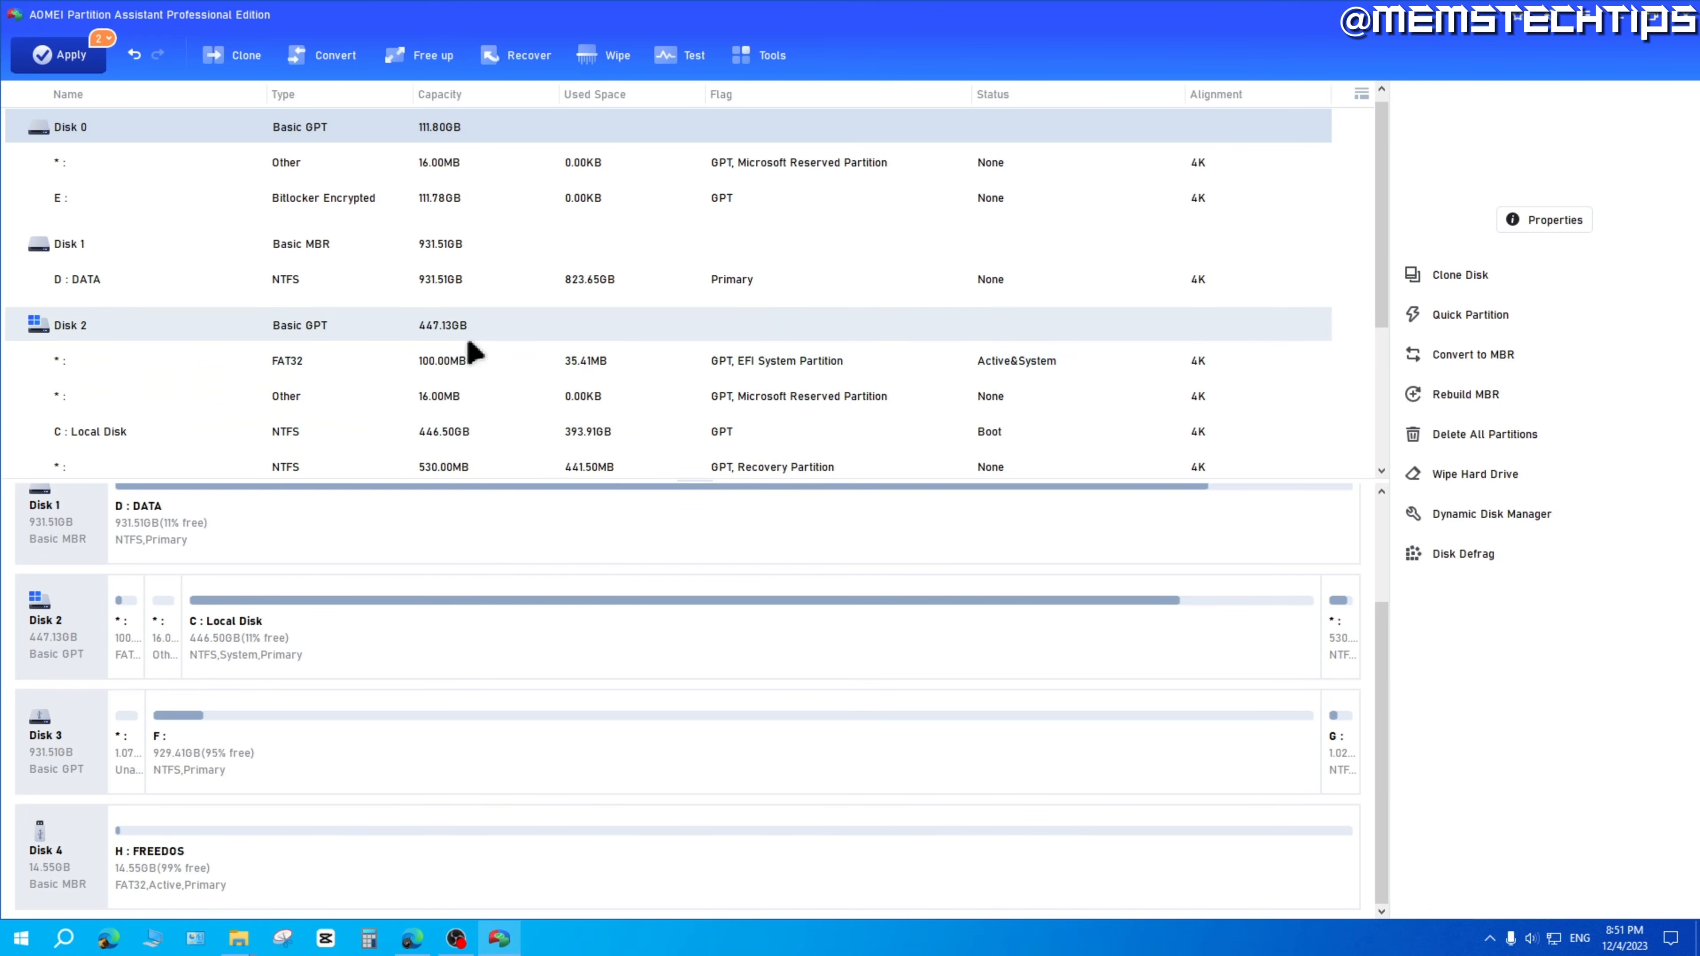
Step: Examine the unallocated space on Disk 3 and the operations offered for it
scroll(472, 355, down, 2)
scroll(478, 367, down, 2)
click(201, 353)
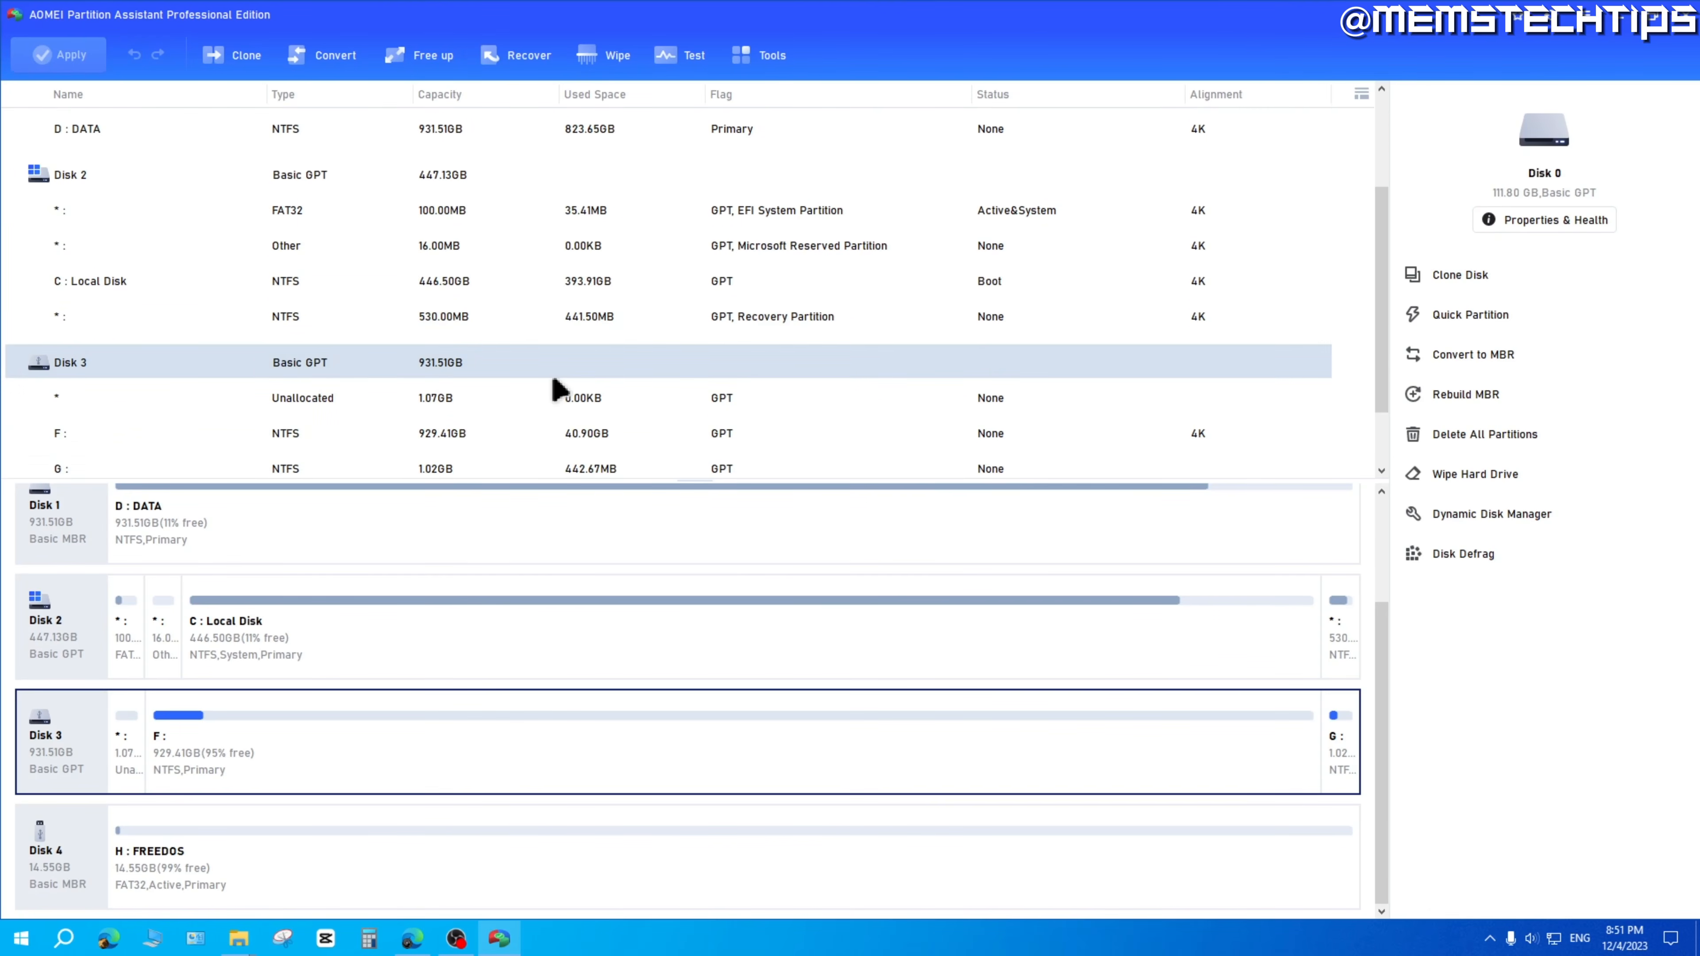
scroll(308, 383, down, 2)
click(294, 314)
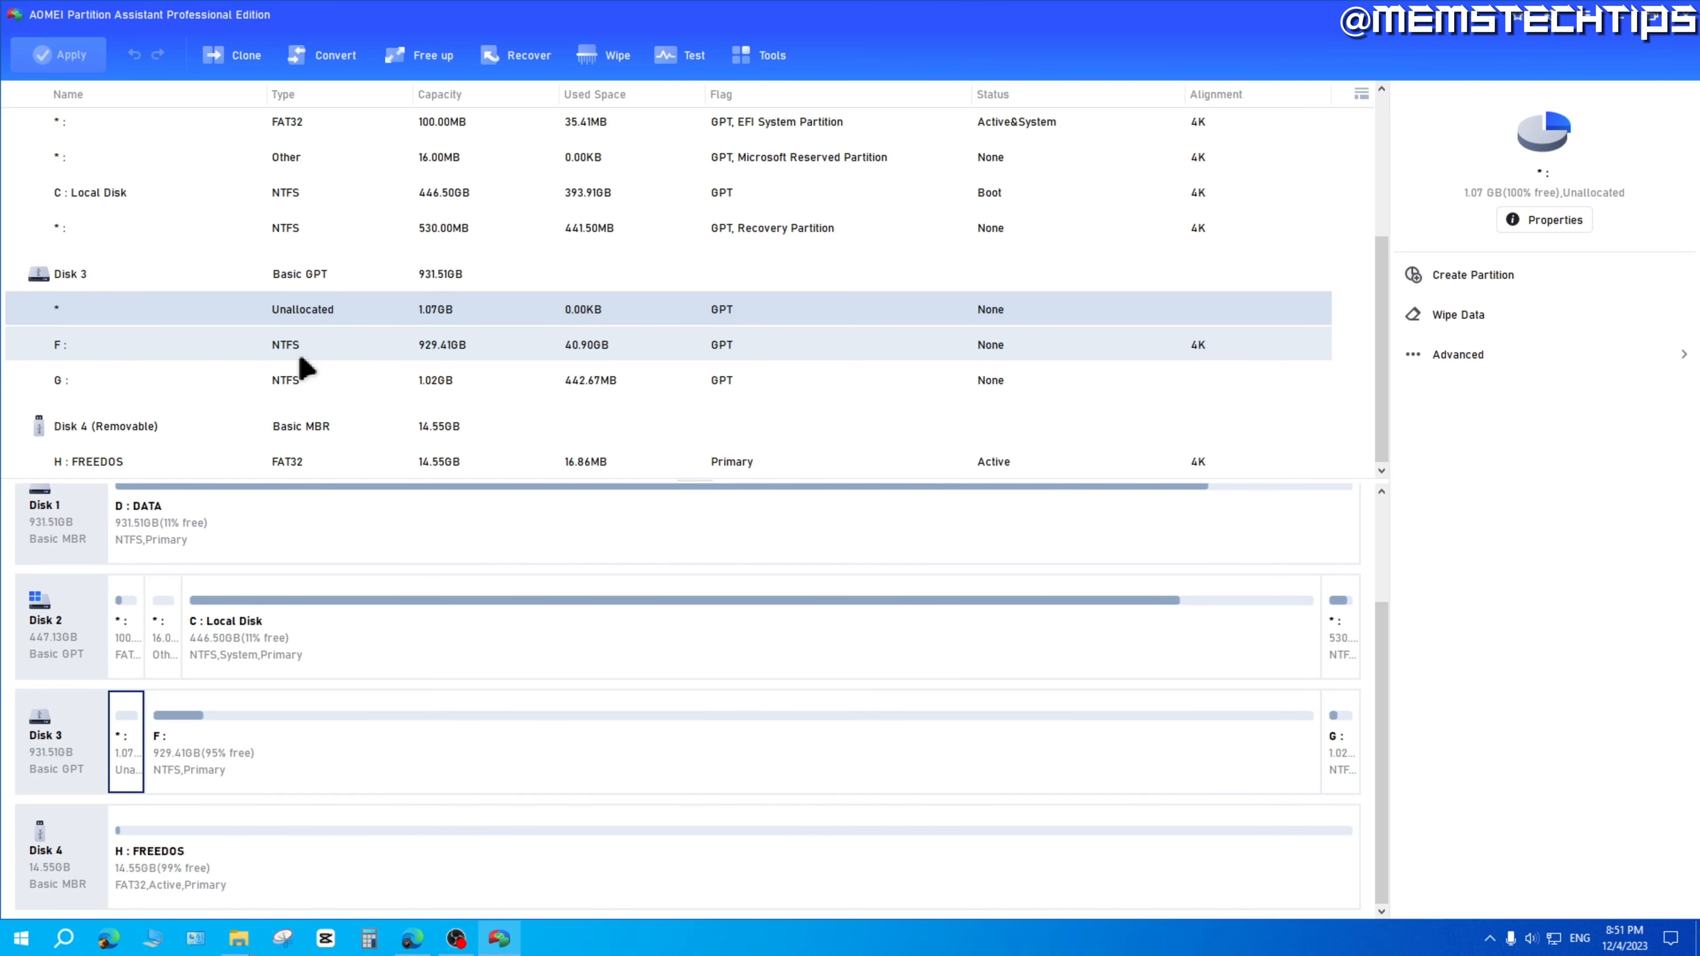
Step: Queue the deletion of all partitions on Disk 3 without wiping the data on the hard drive
click(151, 276)
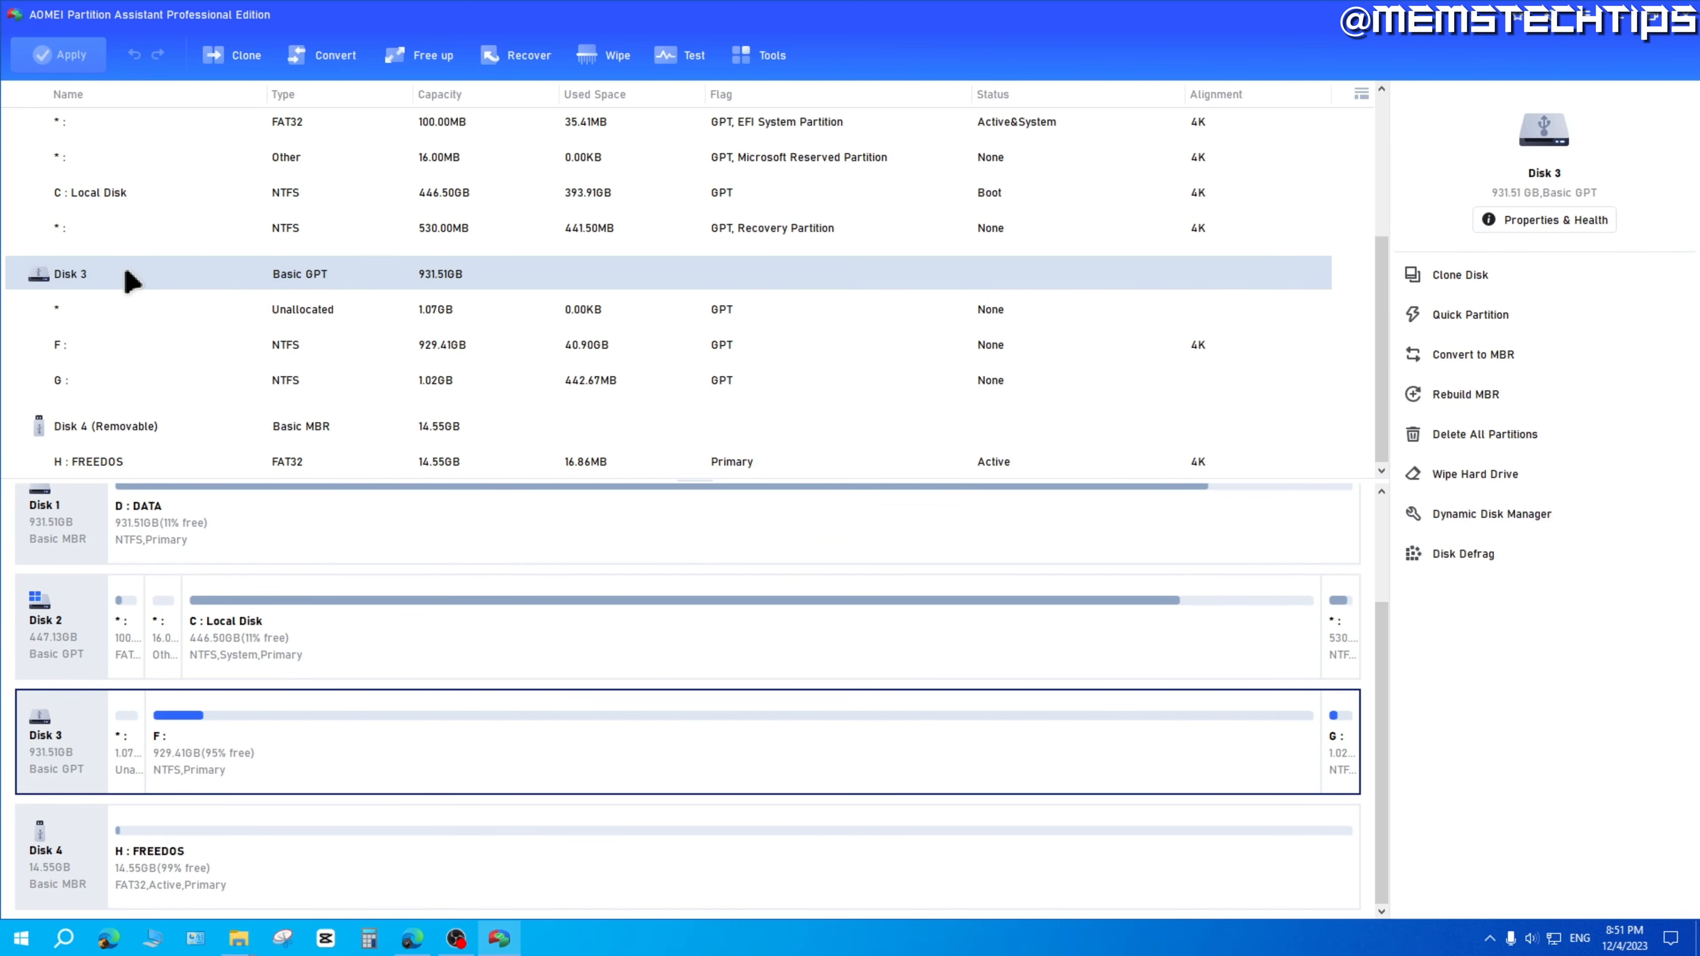
right_click(251, 284)
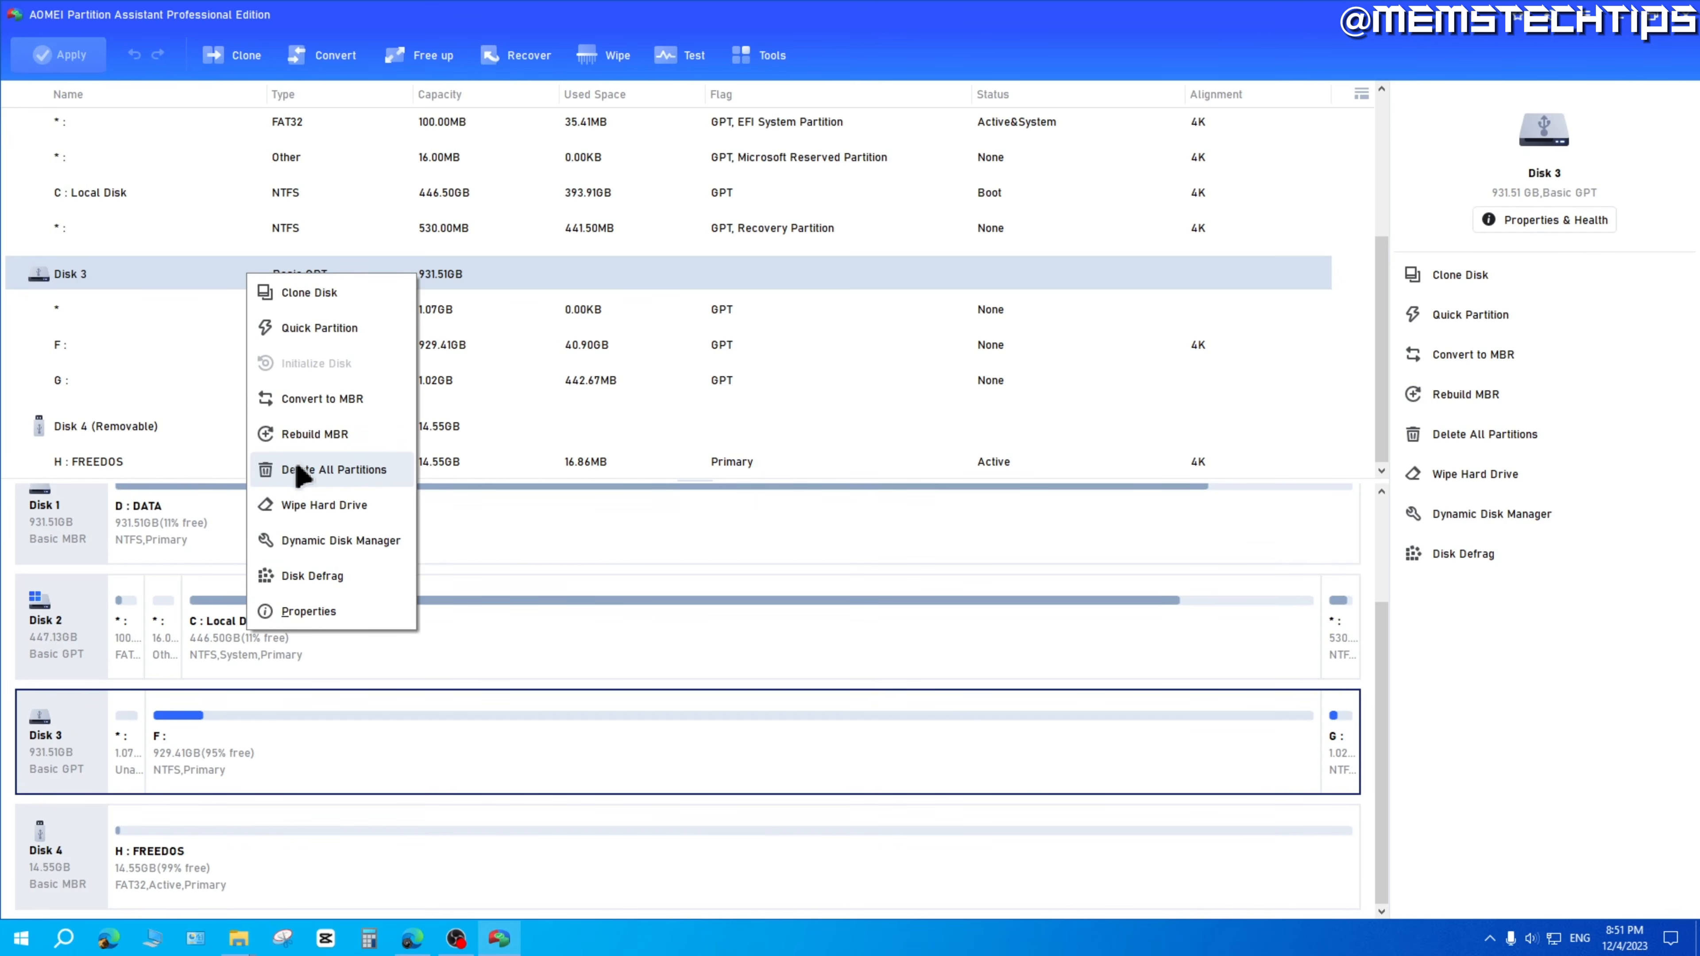
click(360, 472)
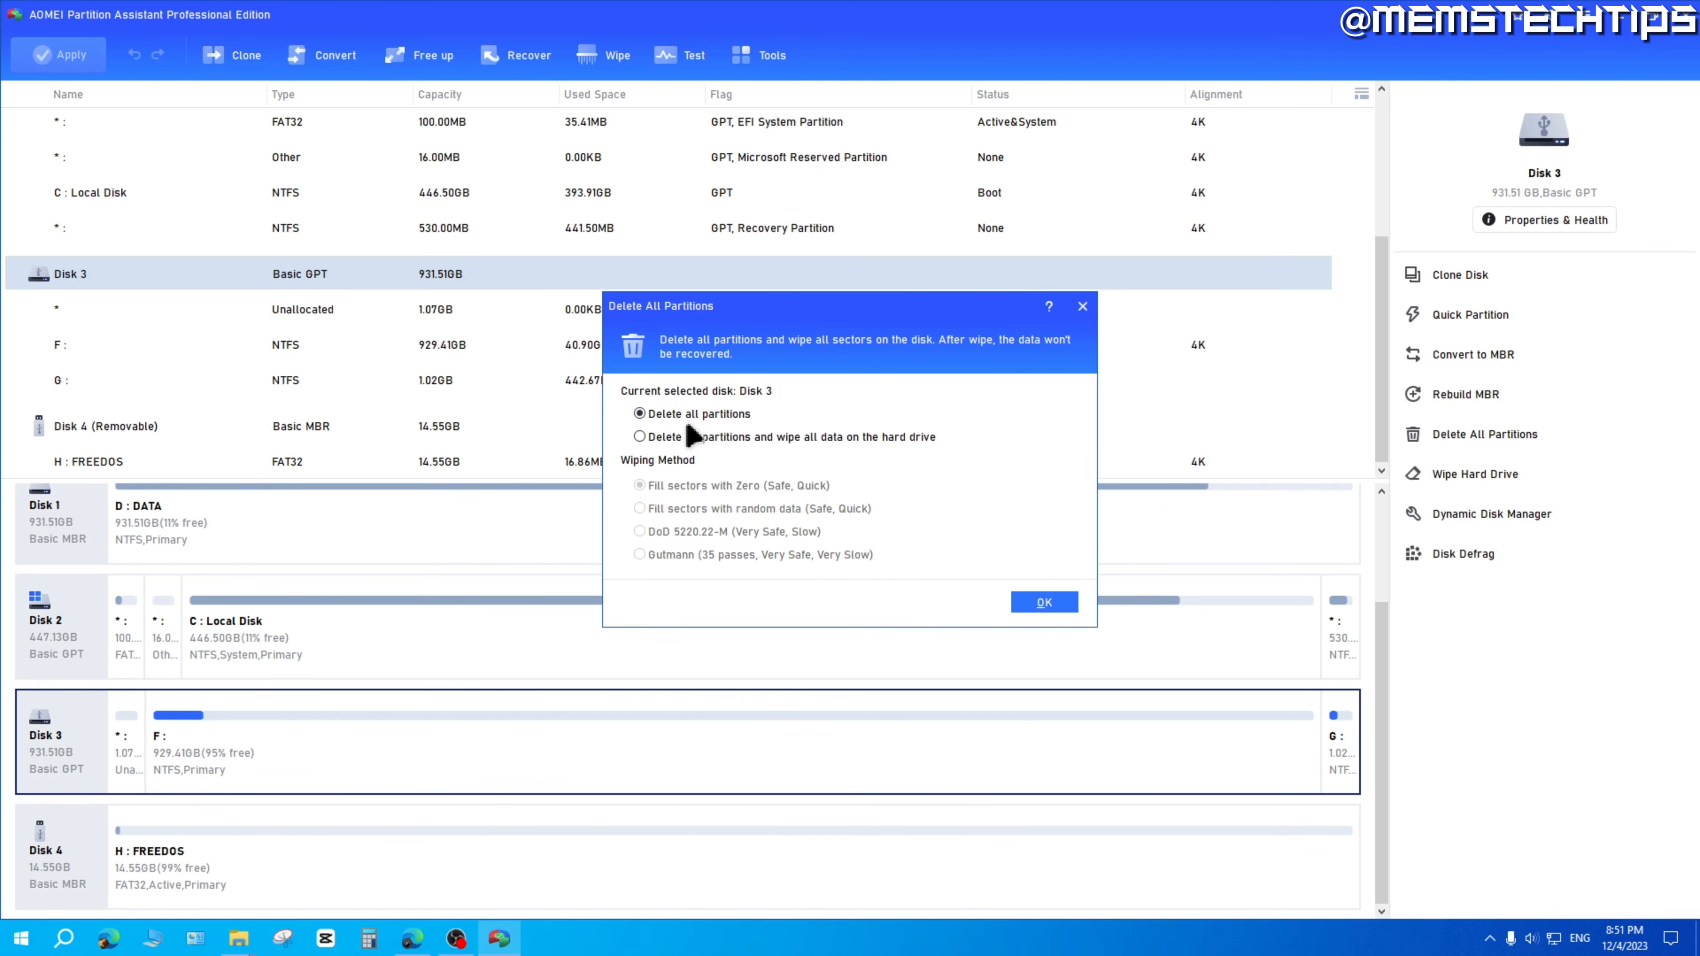
click(1060, 604)
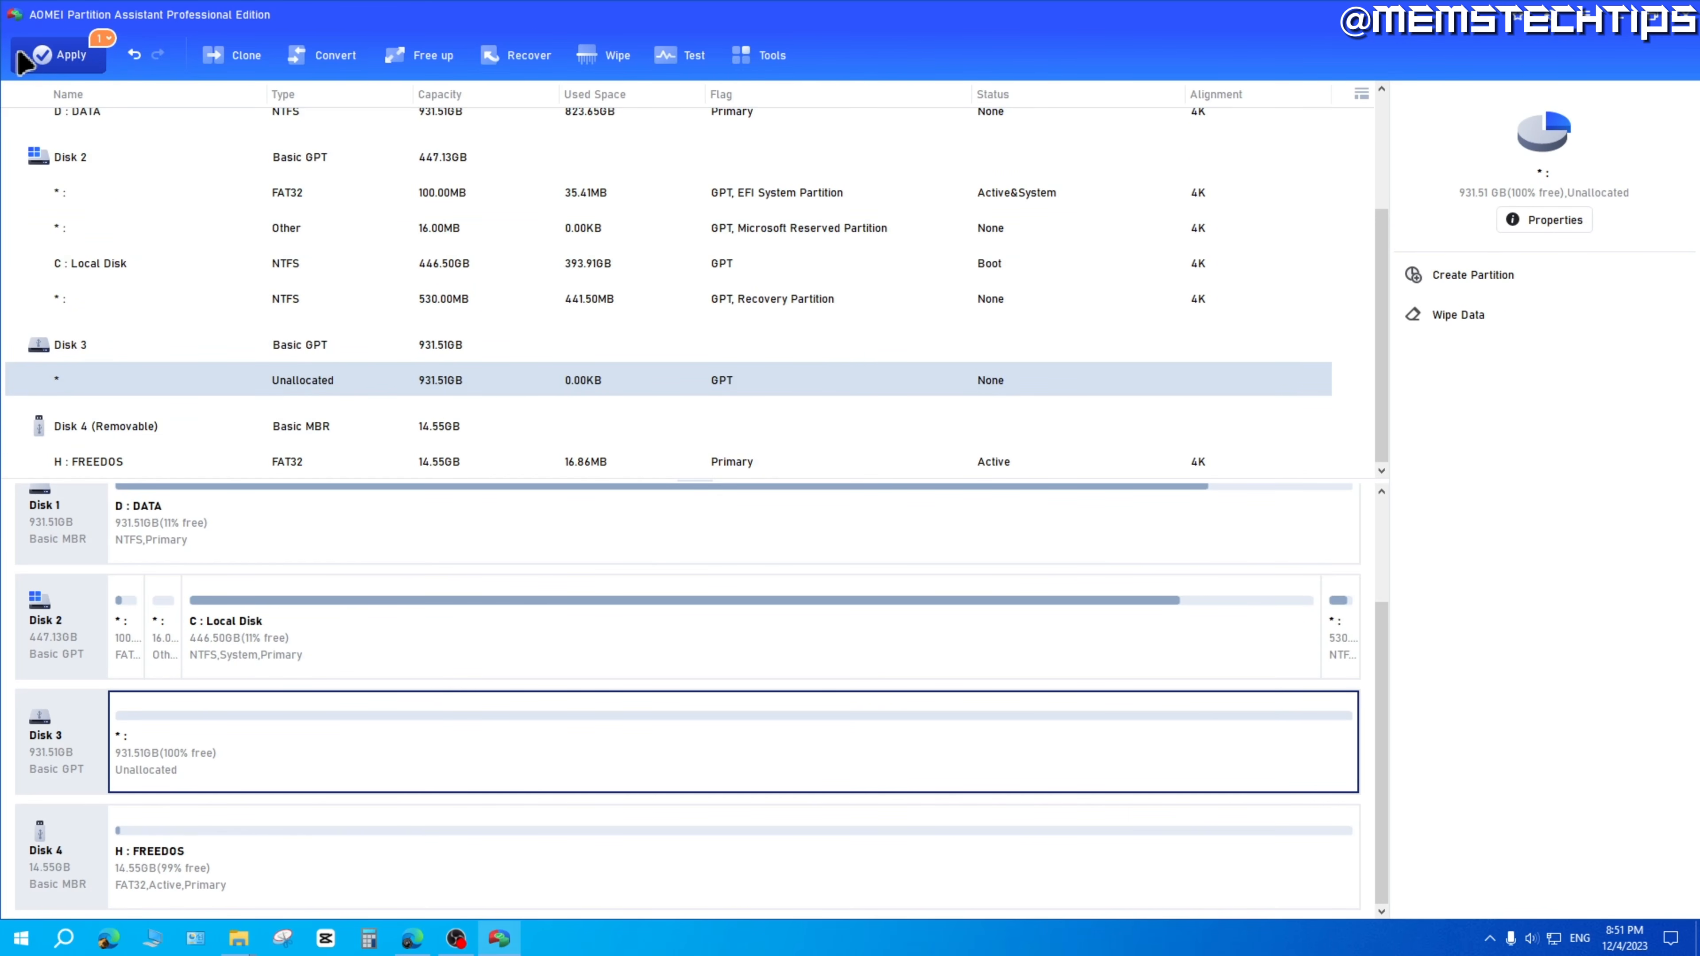
Step: Apply the pending Delete All Partitions operation for Disk 3 through to completion
click(70, 64)
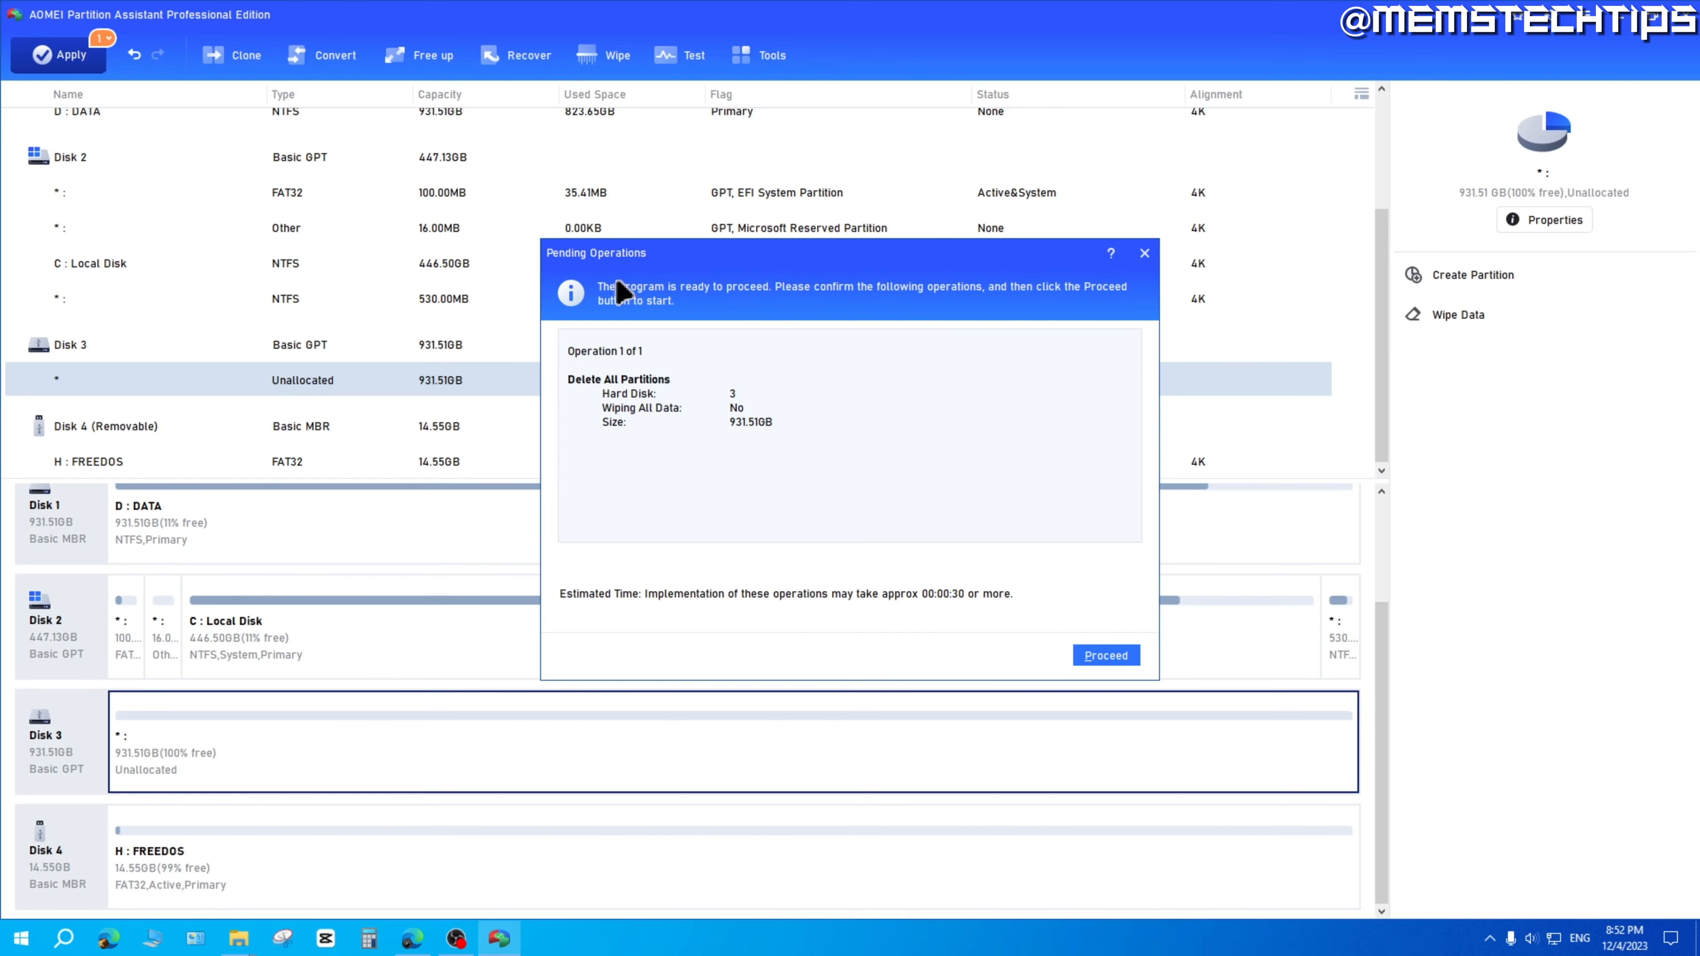
click(1114, 660)
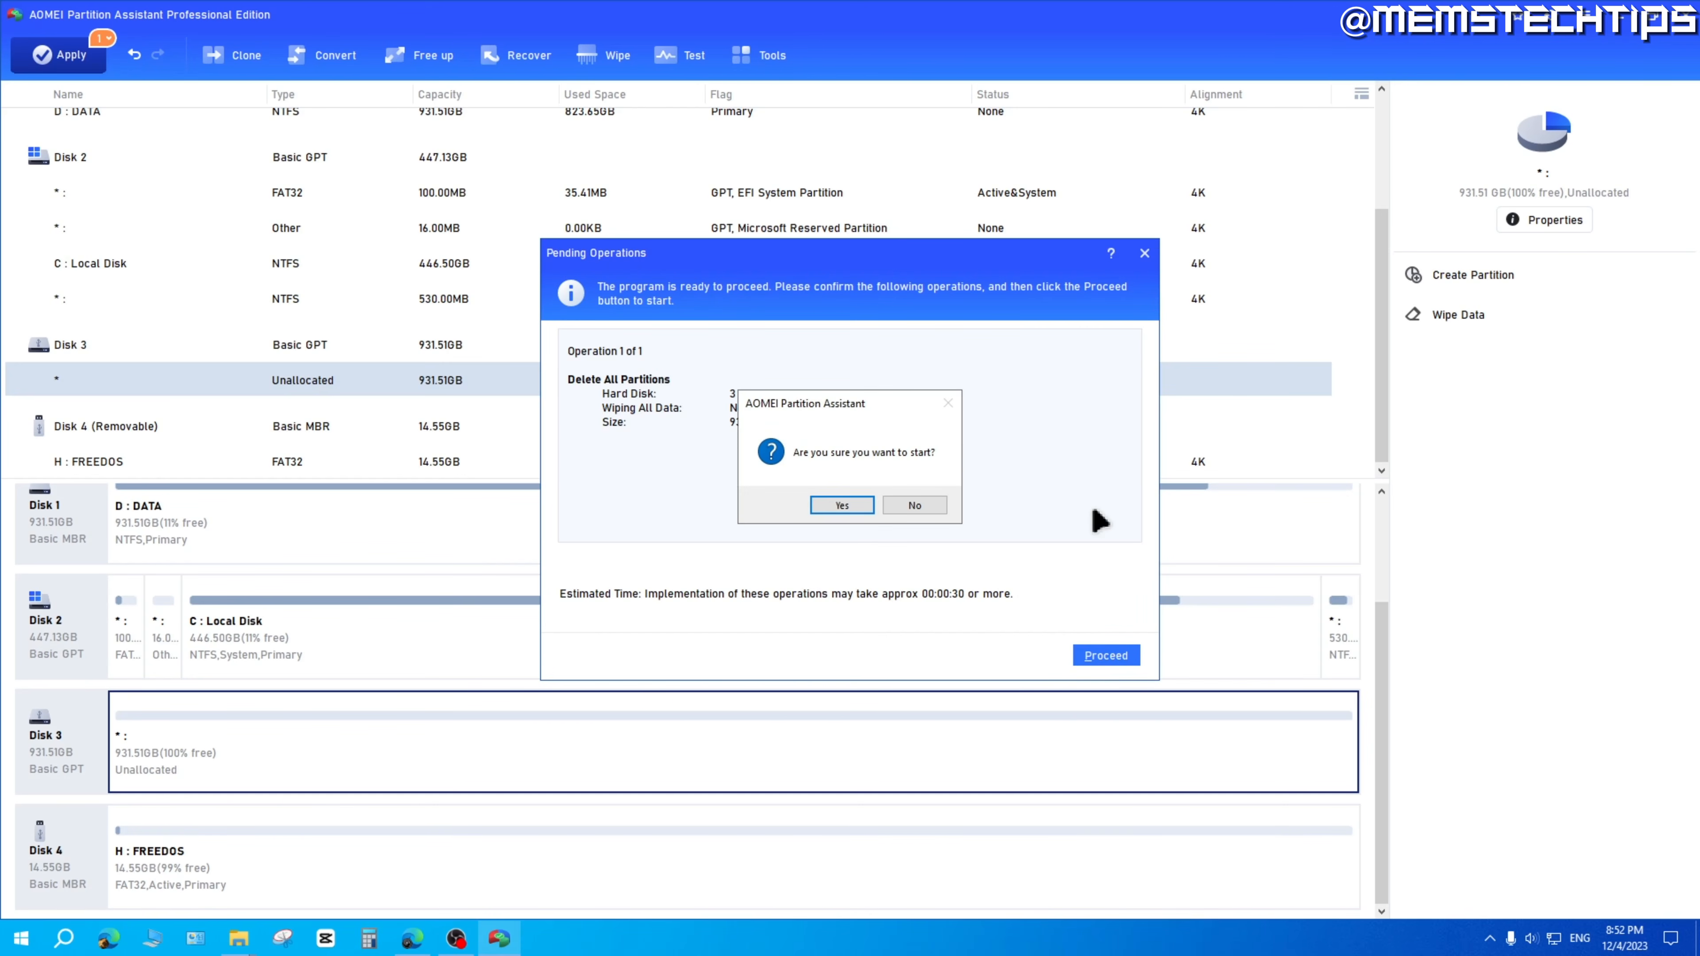
click(841, 514)
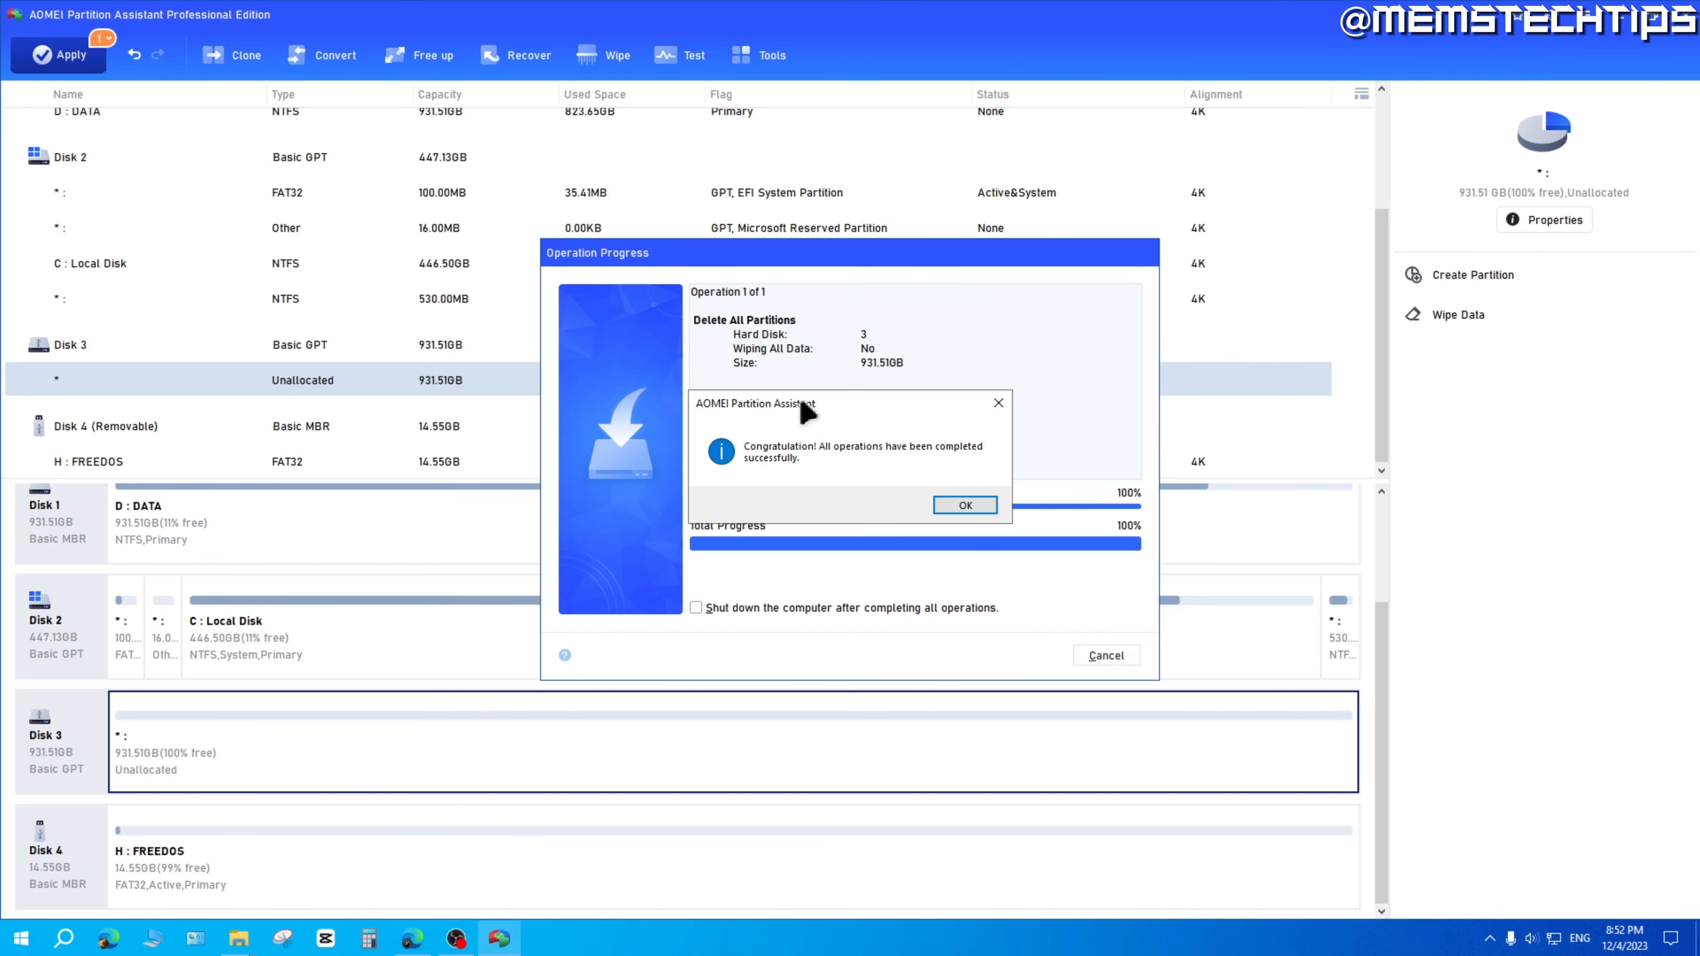
click(964, 506)
Step: Preview a Quick Partition layout with 1 partition for Disk 3 and leave it without partitioning
scroll(690, 322, down, 3)
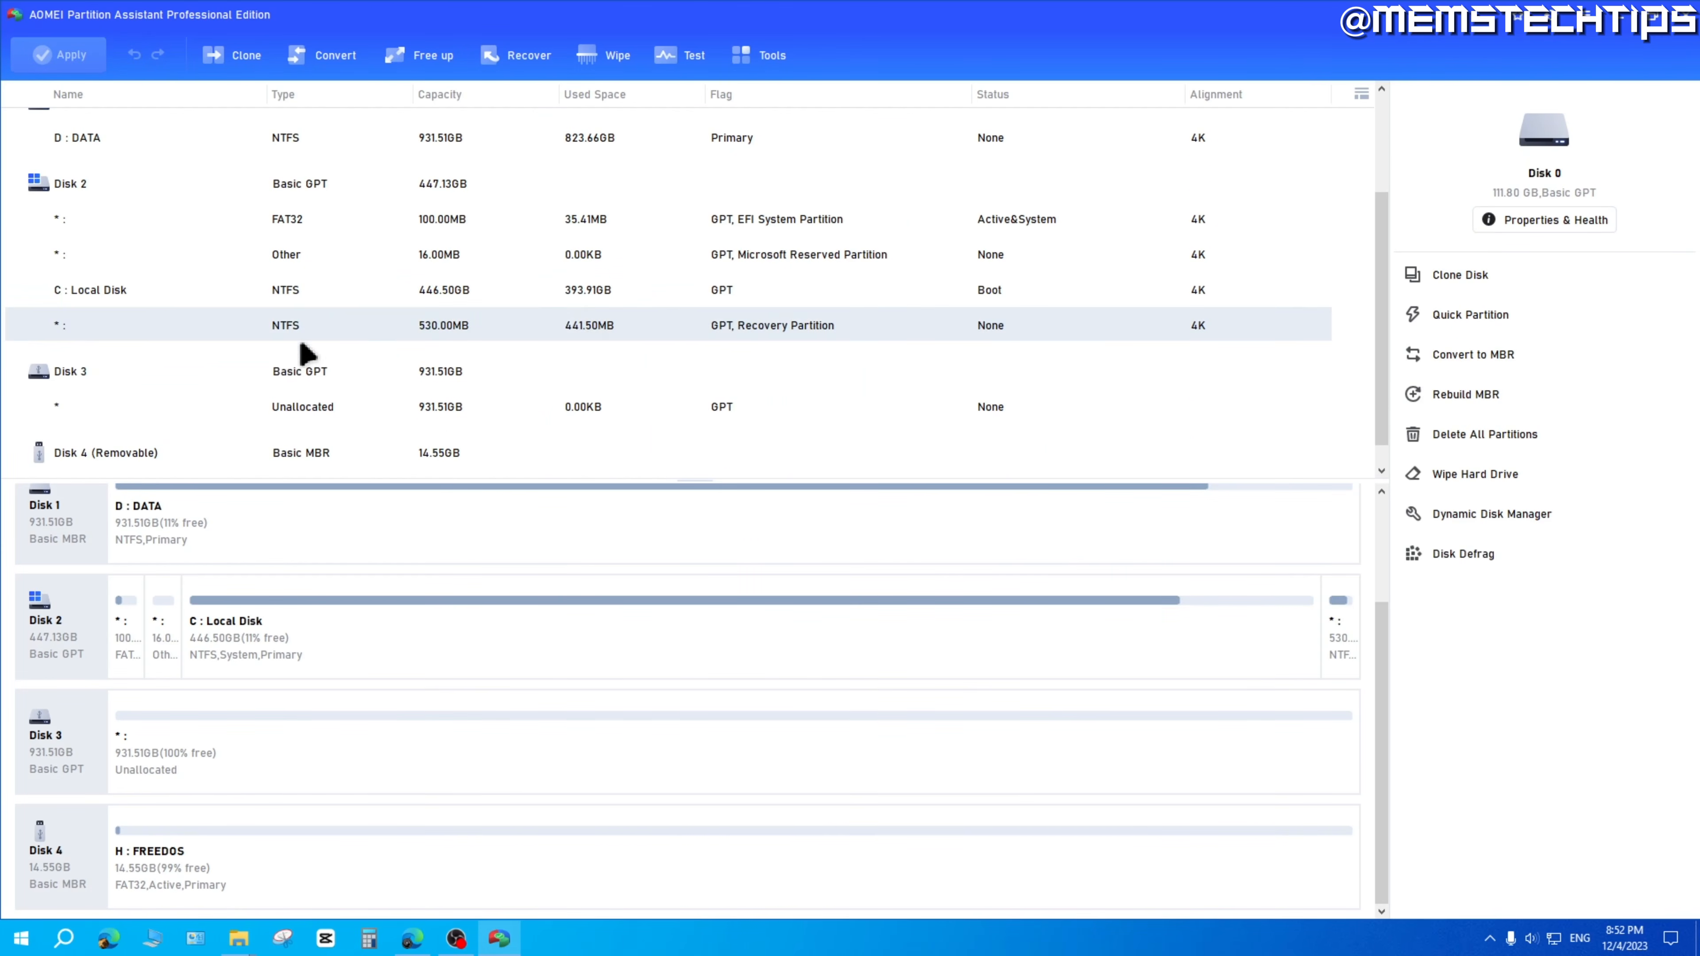
click(241, 374)
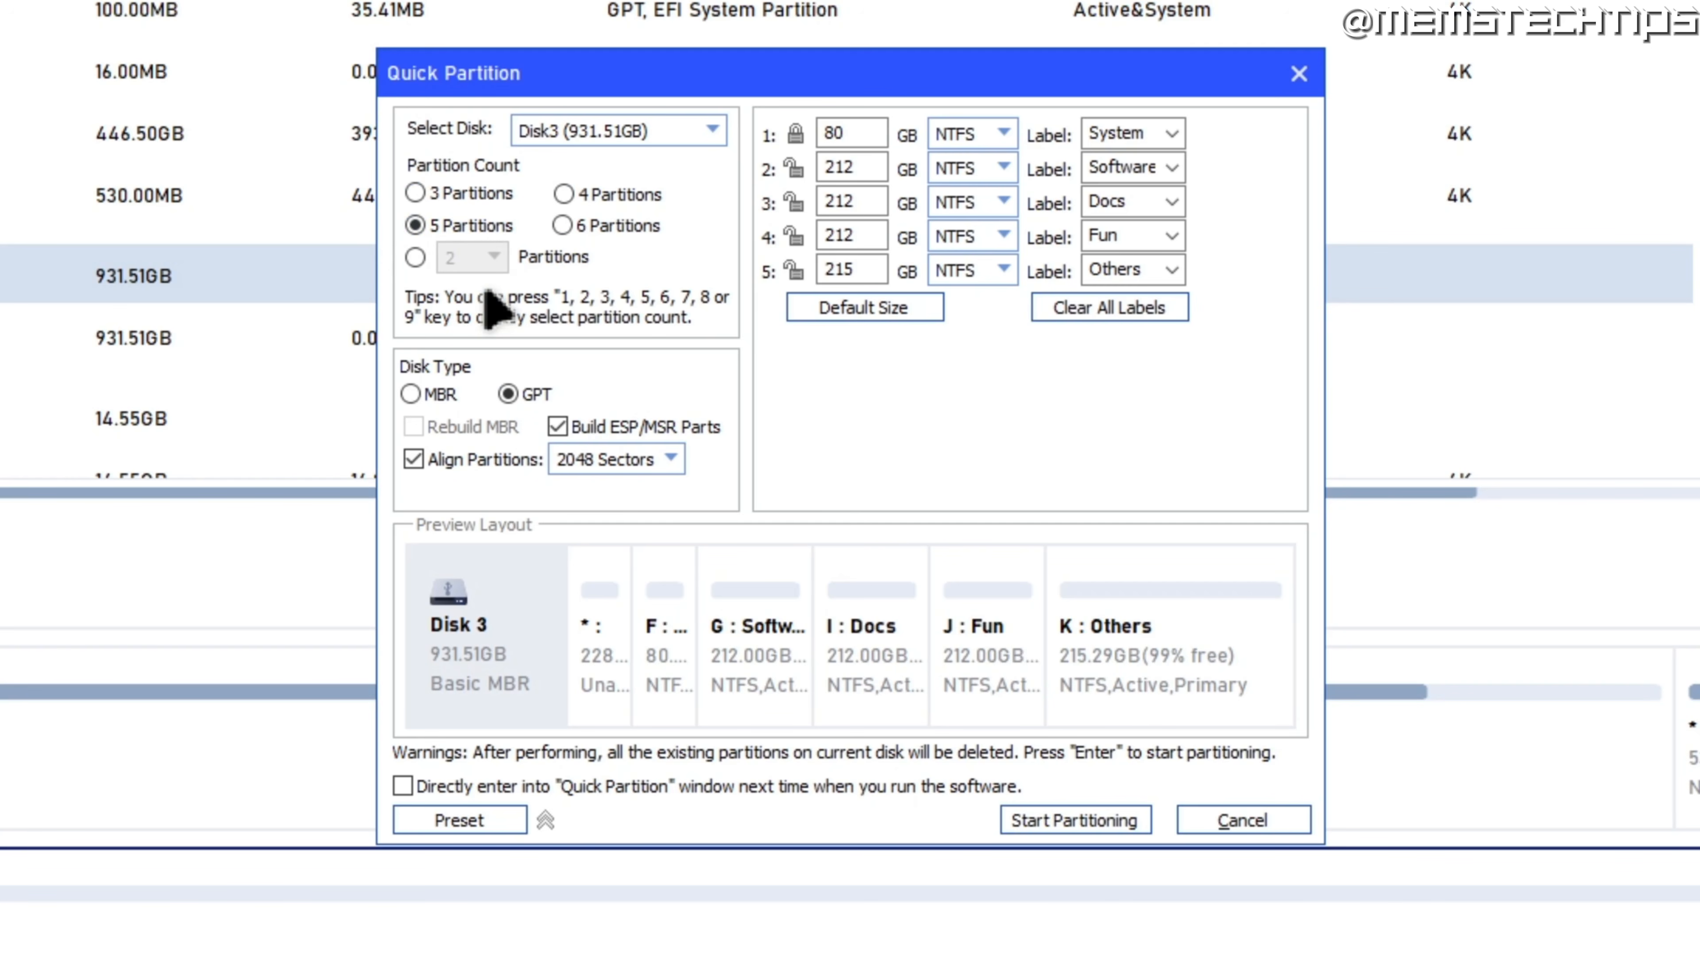
click(419, 258)
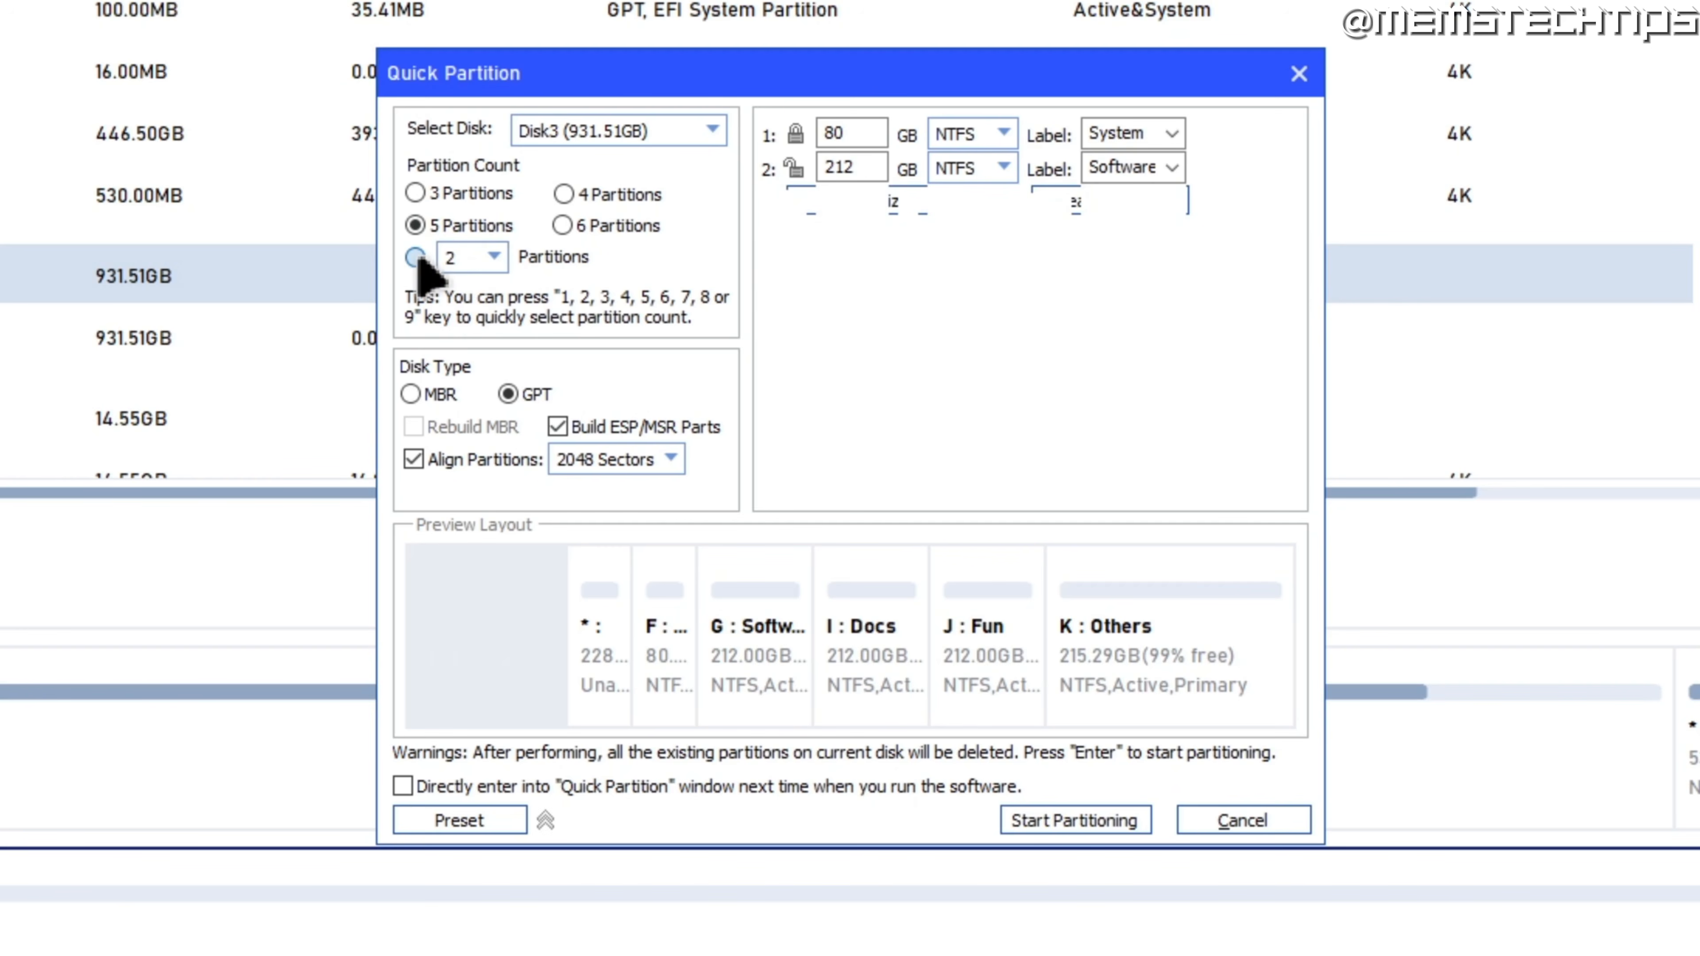
click(494, 258)
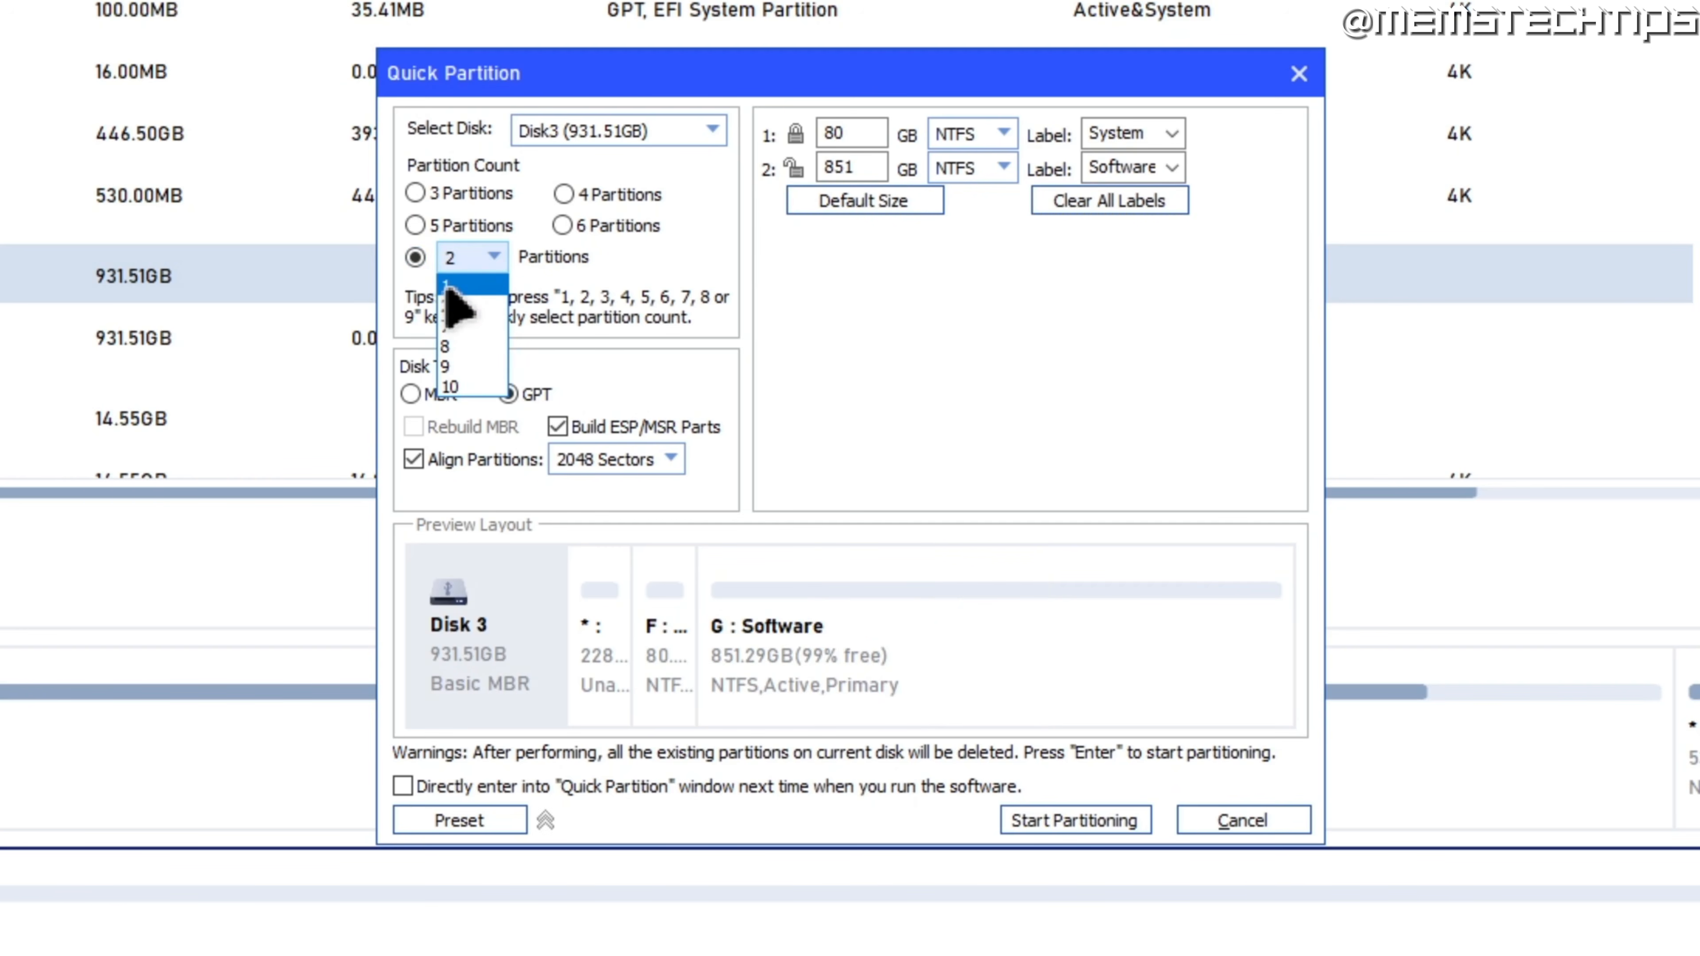
click(461, 286)
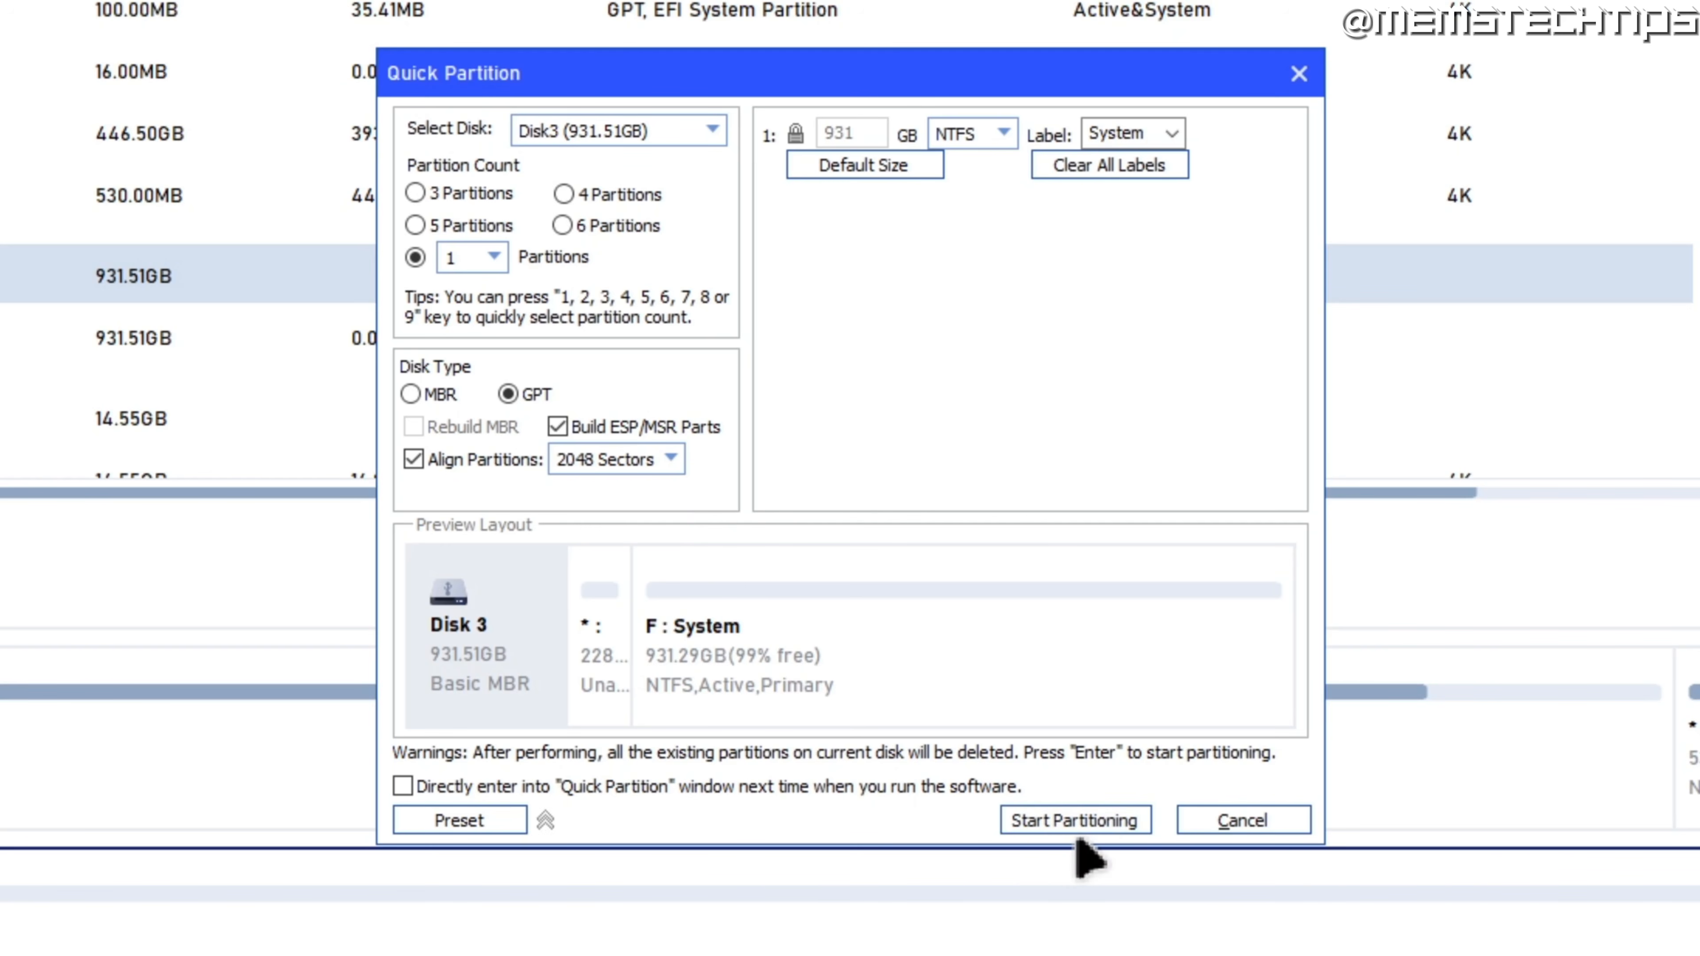
click(1240, 821)
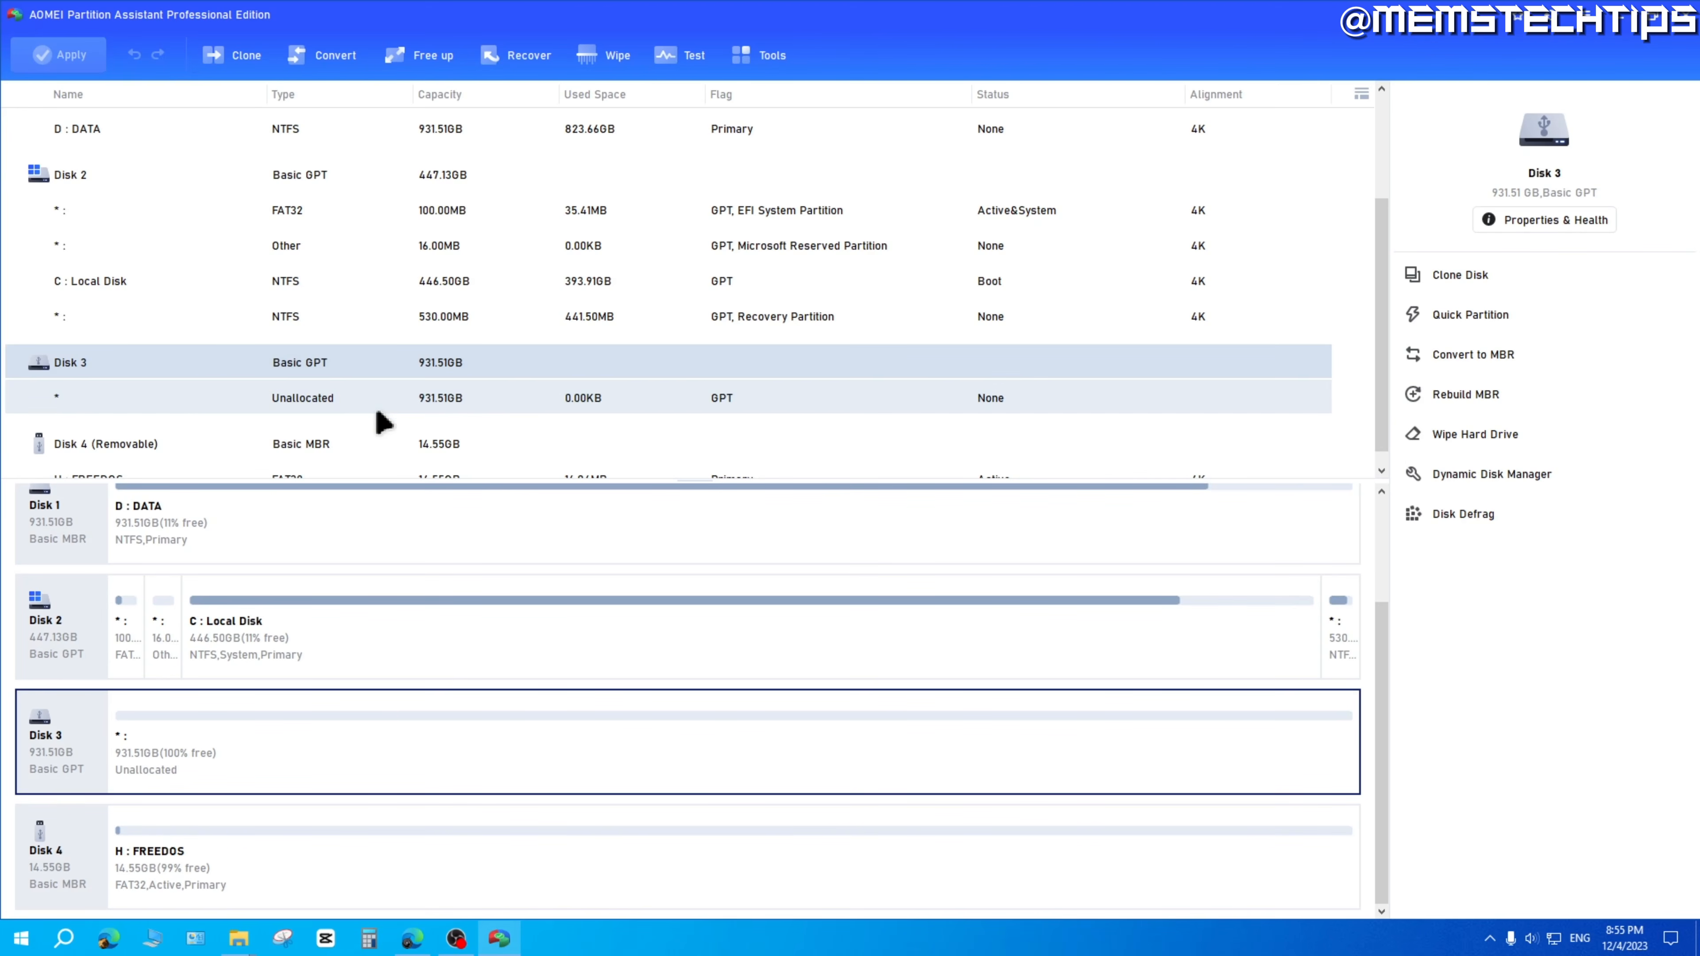
Step: Queue a 931.51 GB NTFS partition in Disk 3's unallocated space with drive letter F and the label External 1
click(354, 402)
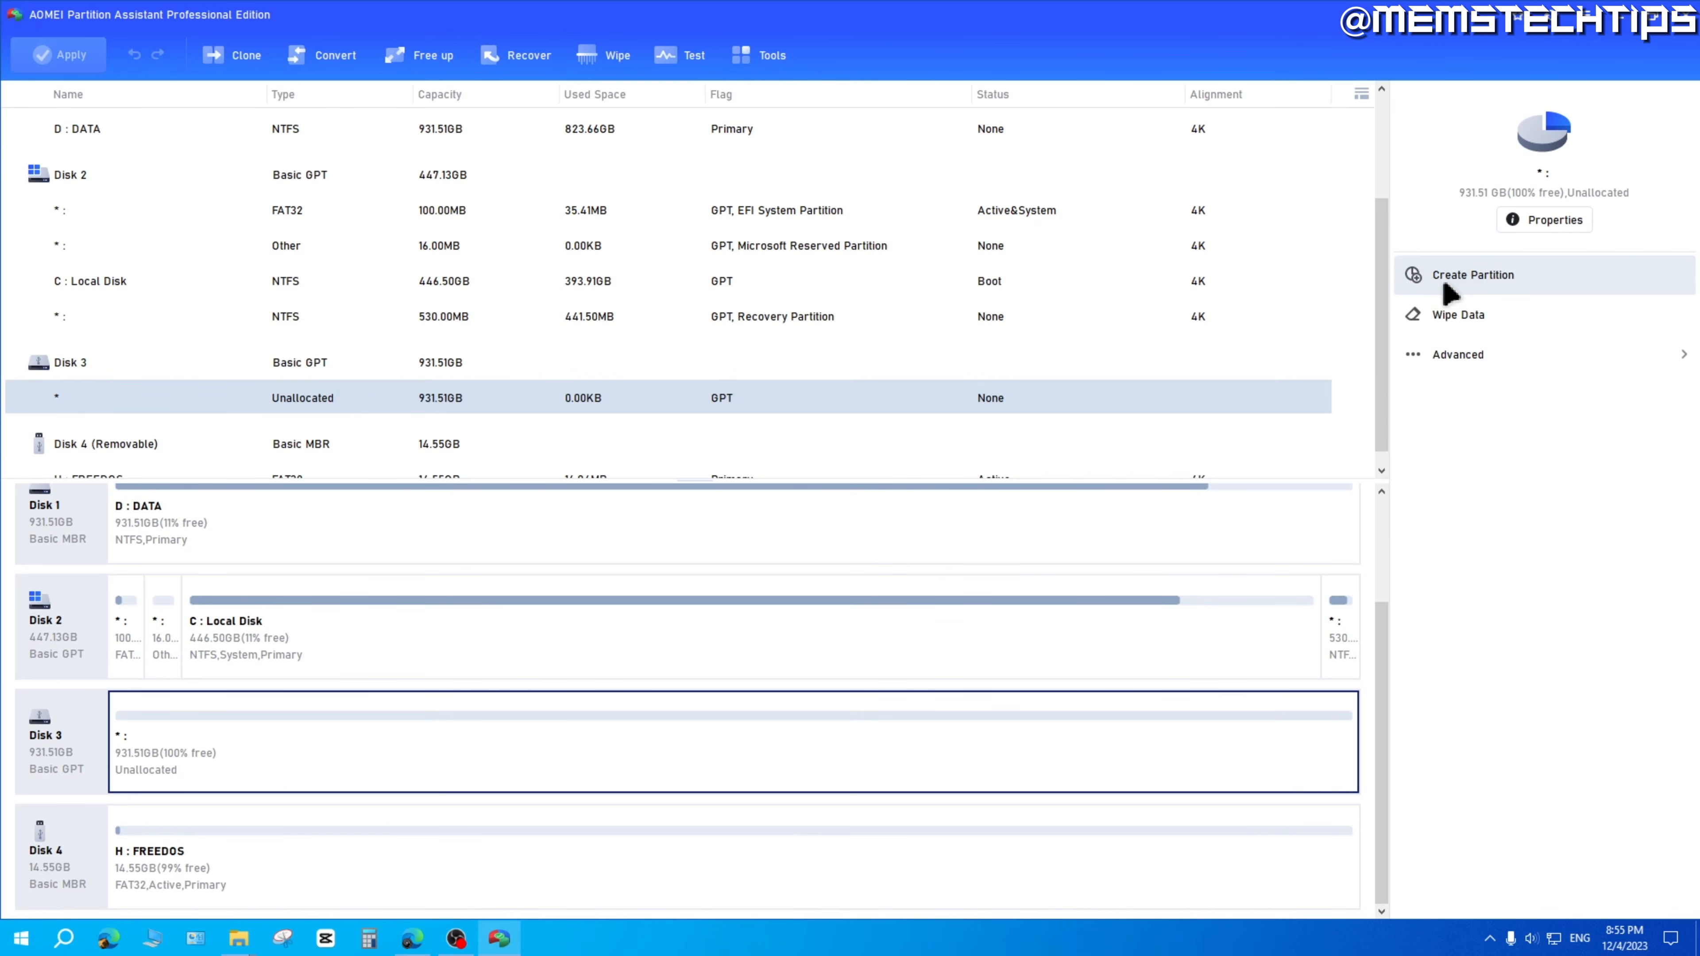
click(1469, 278)
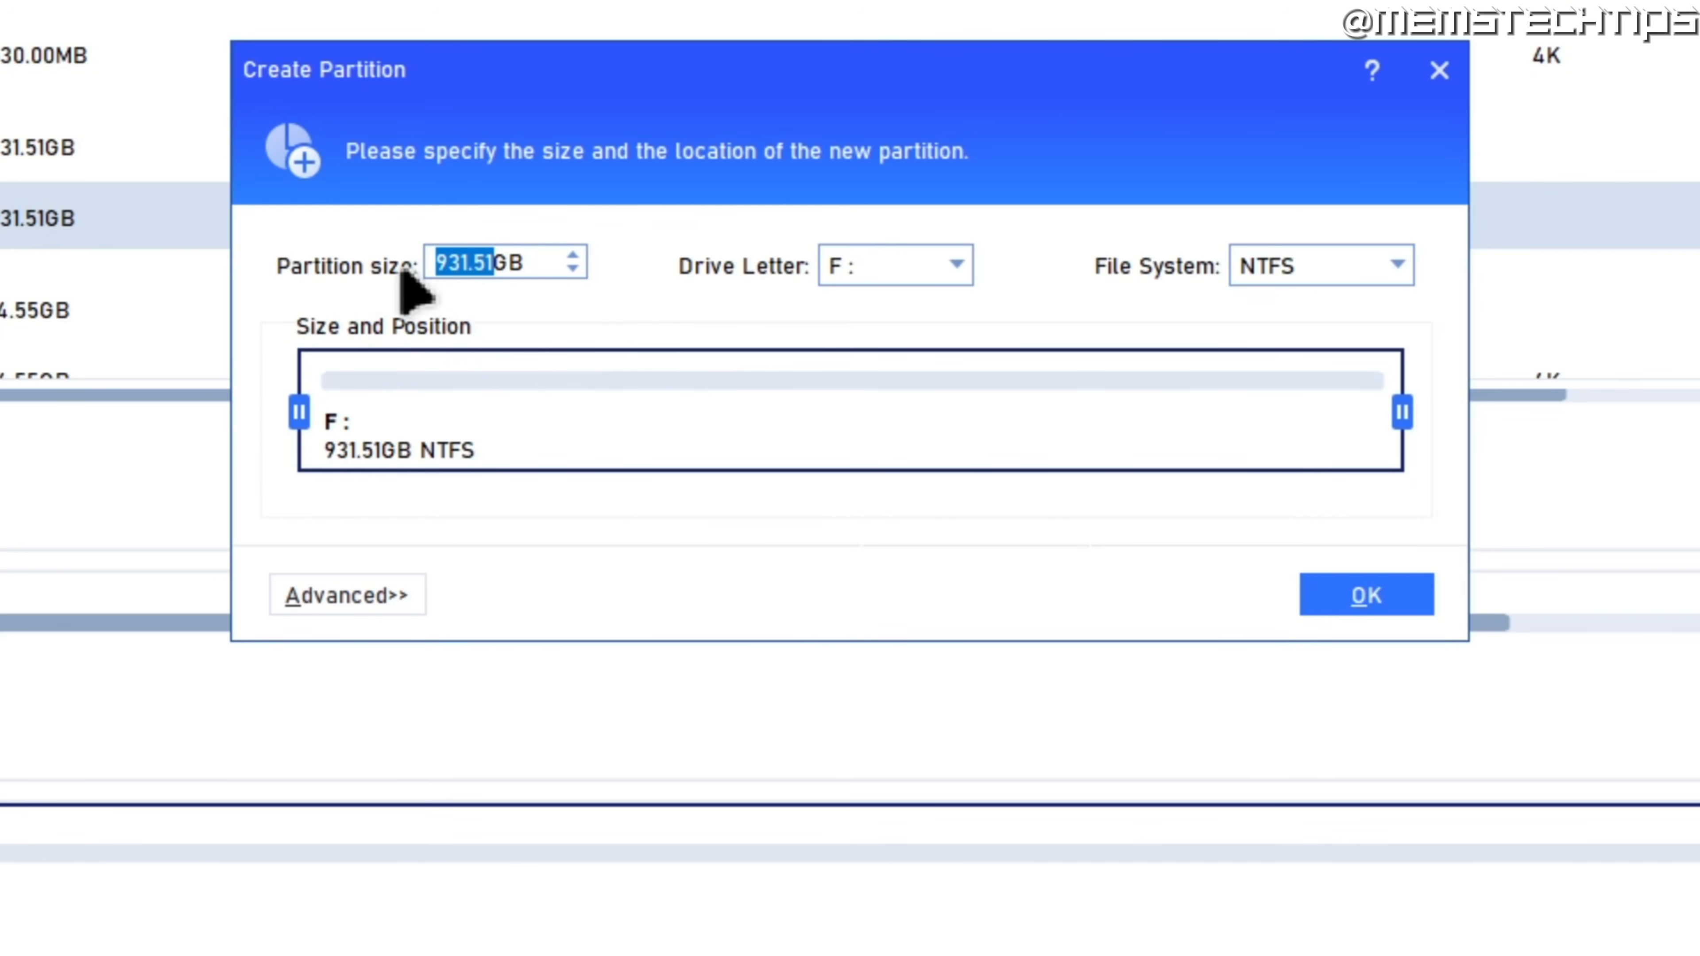
click(957, 268)
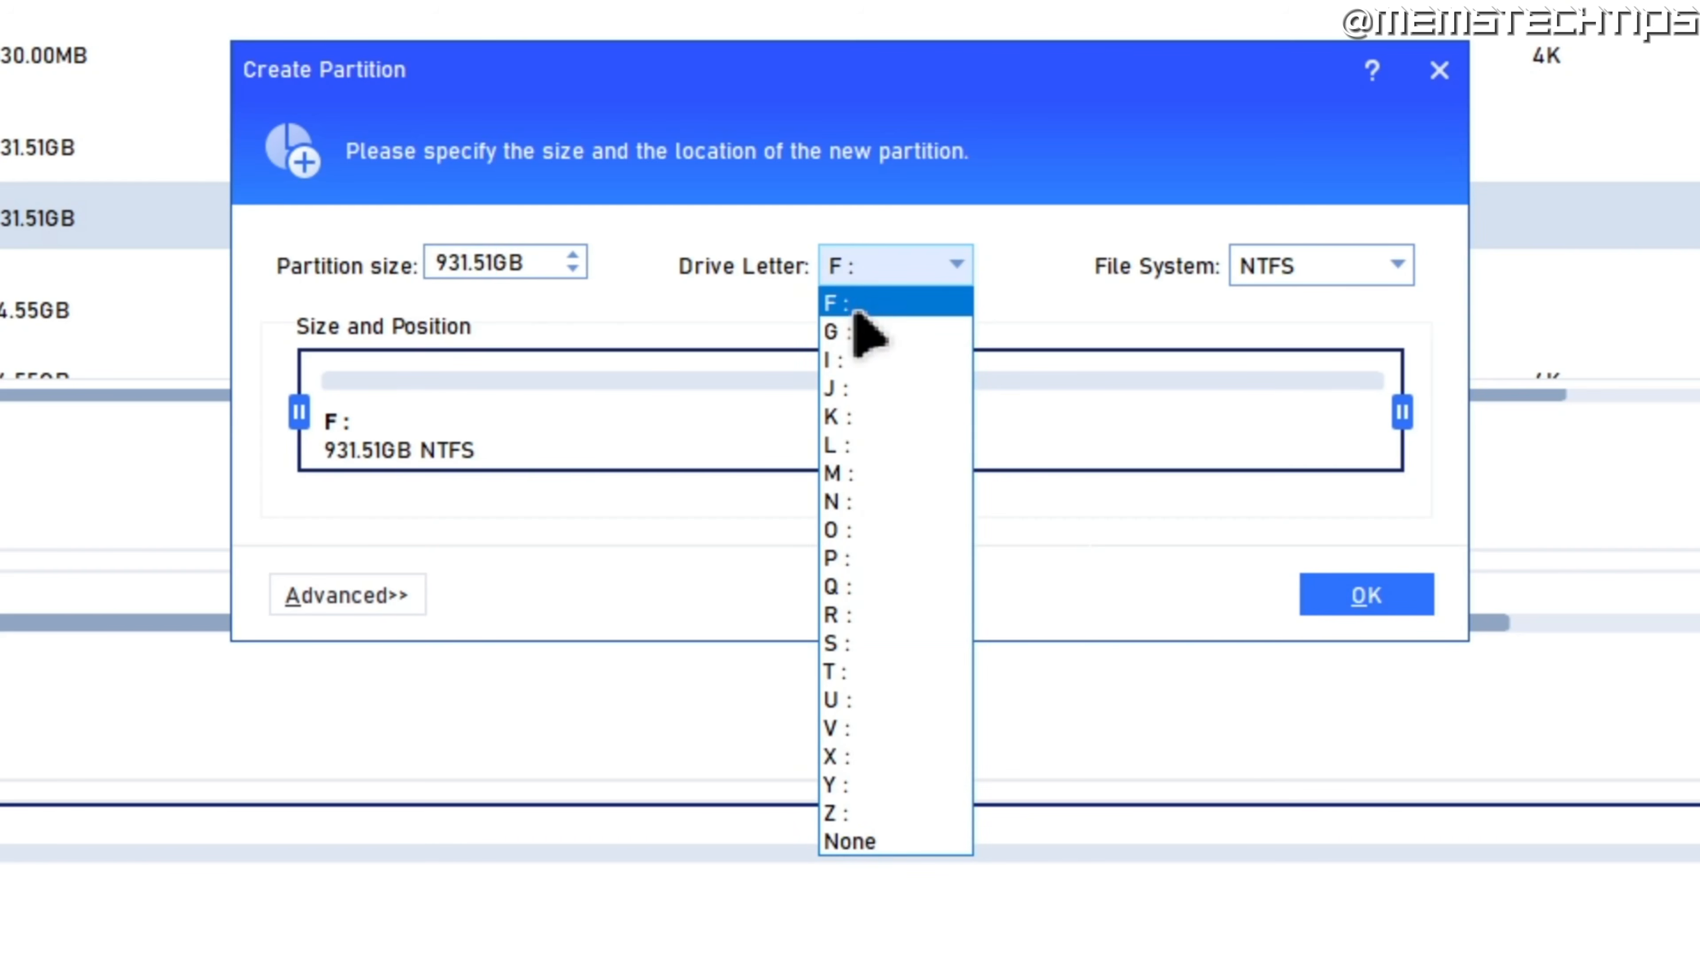
click(867, 303)
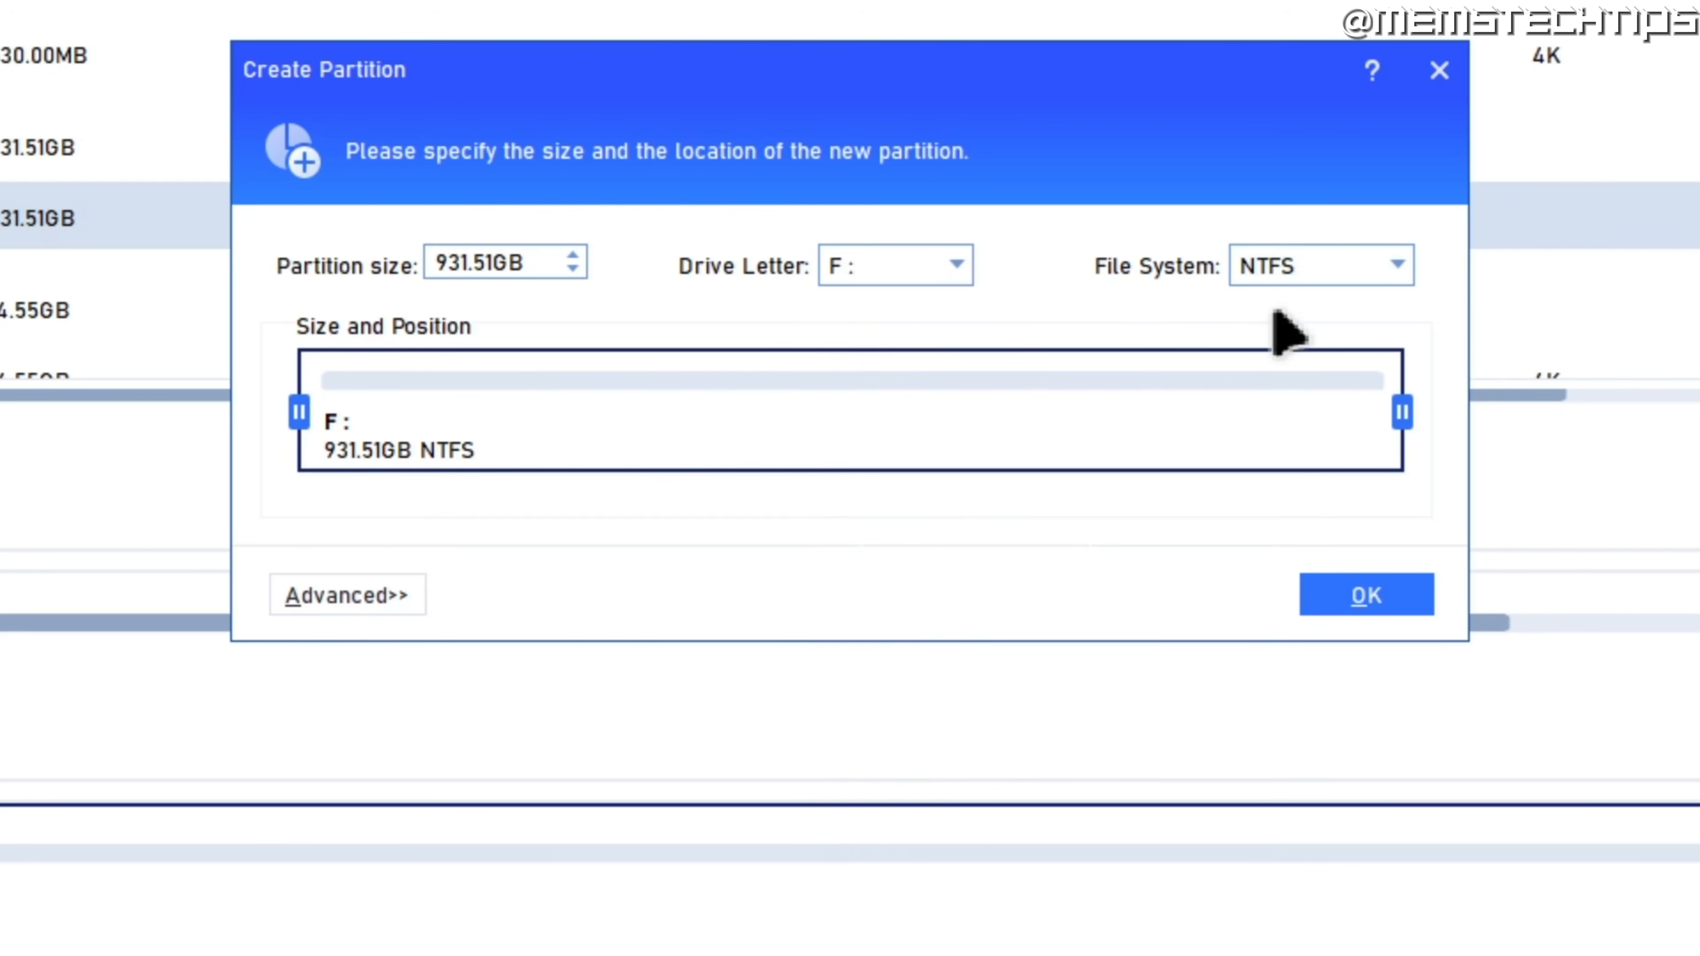
click(1378, 268)
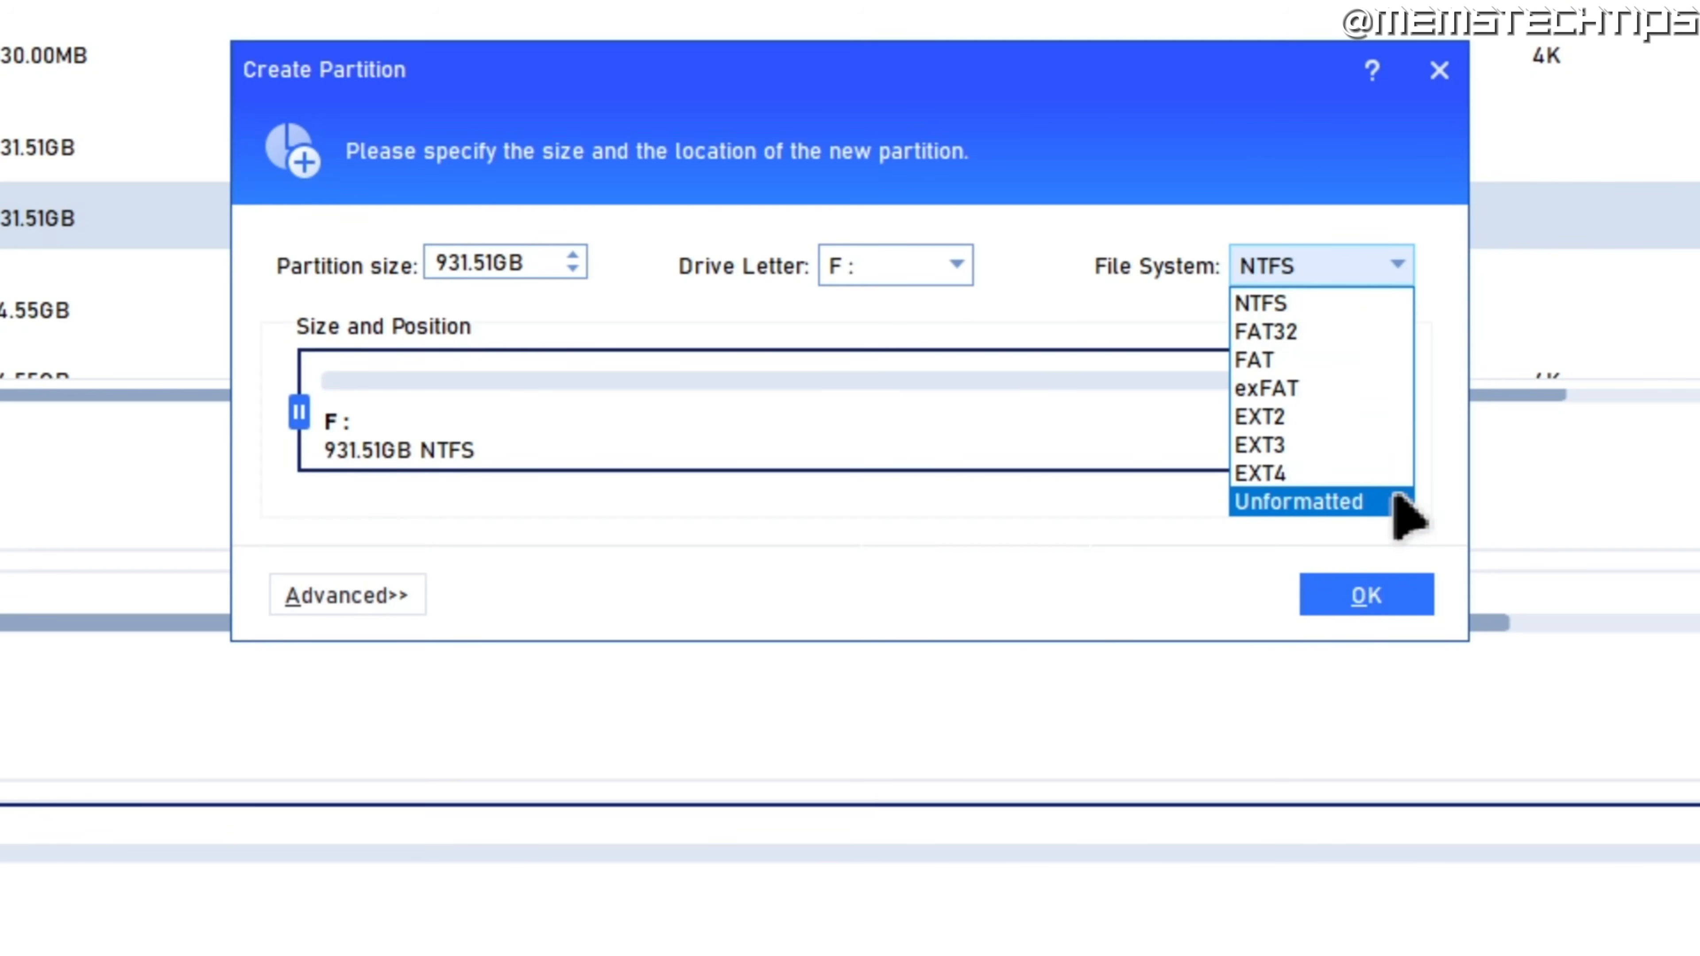
click(1335, 307)
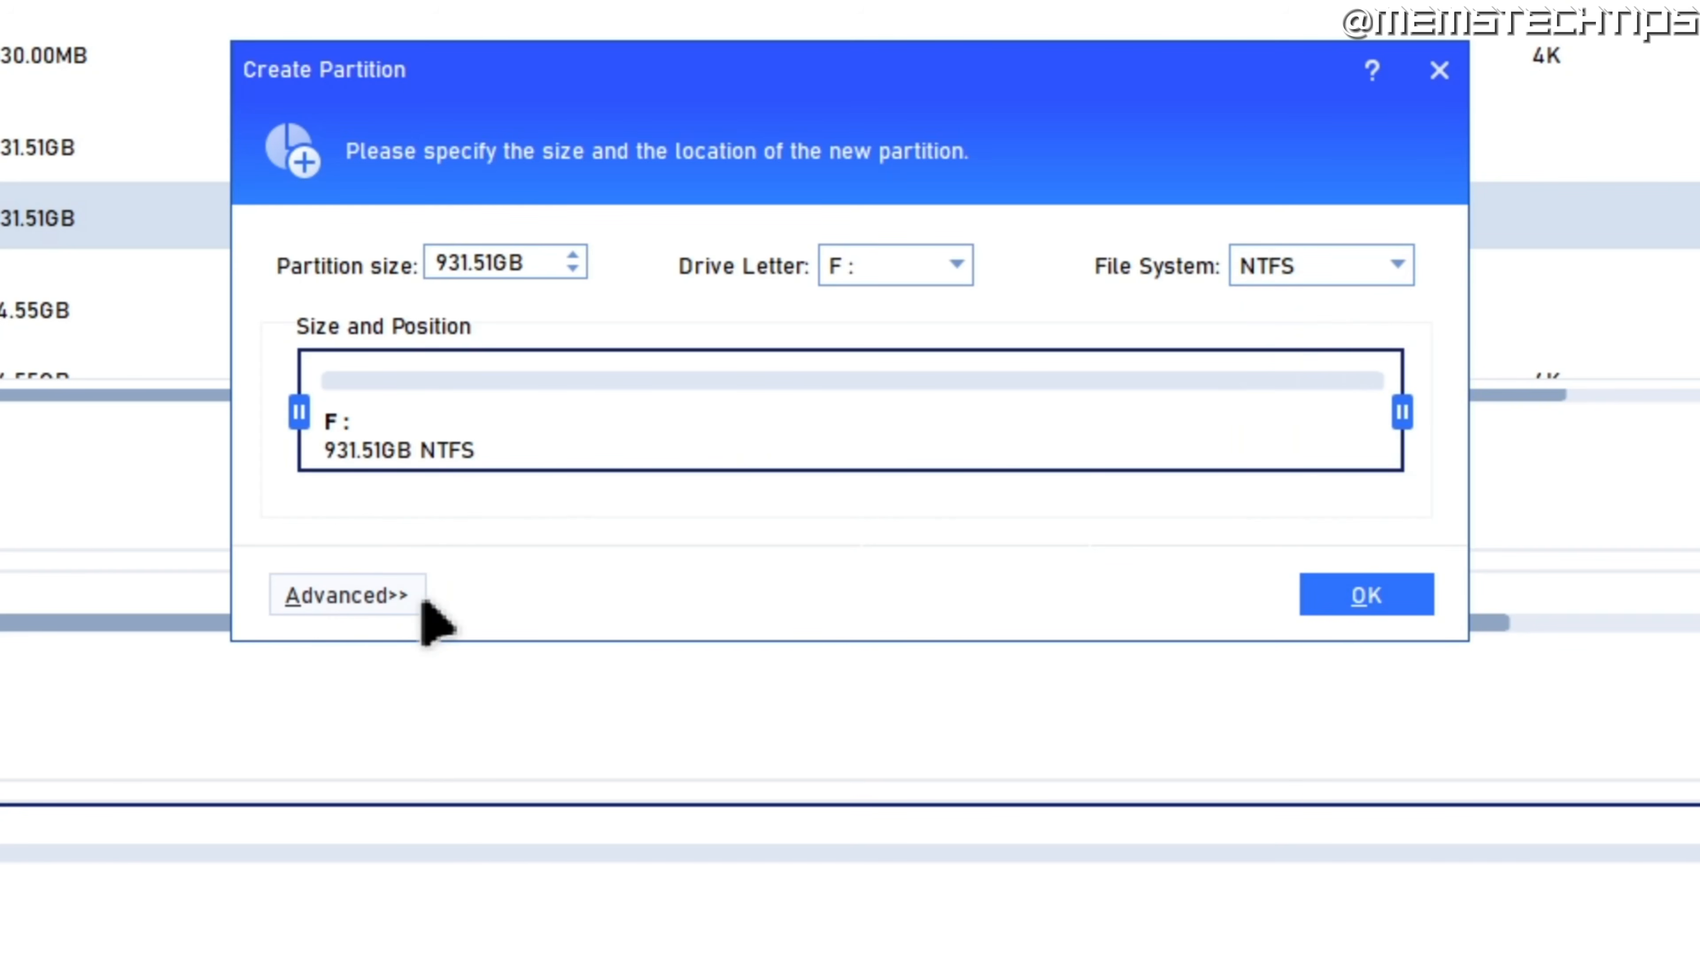
click(350, 597)
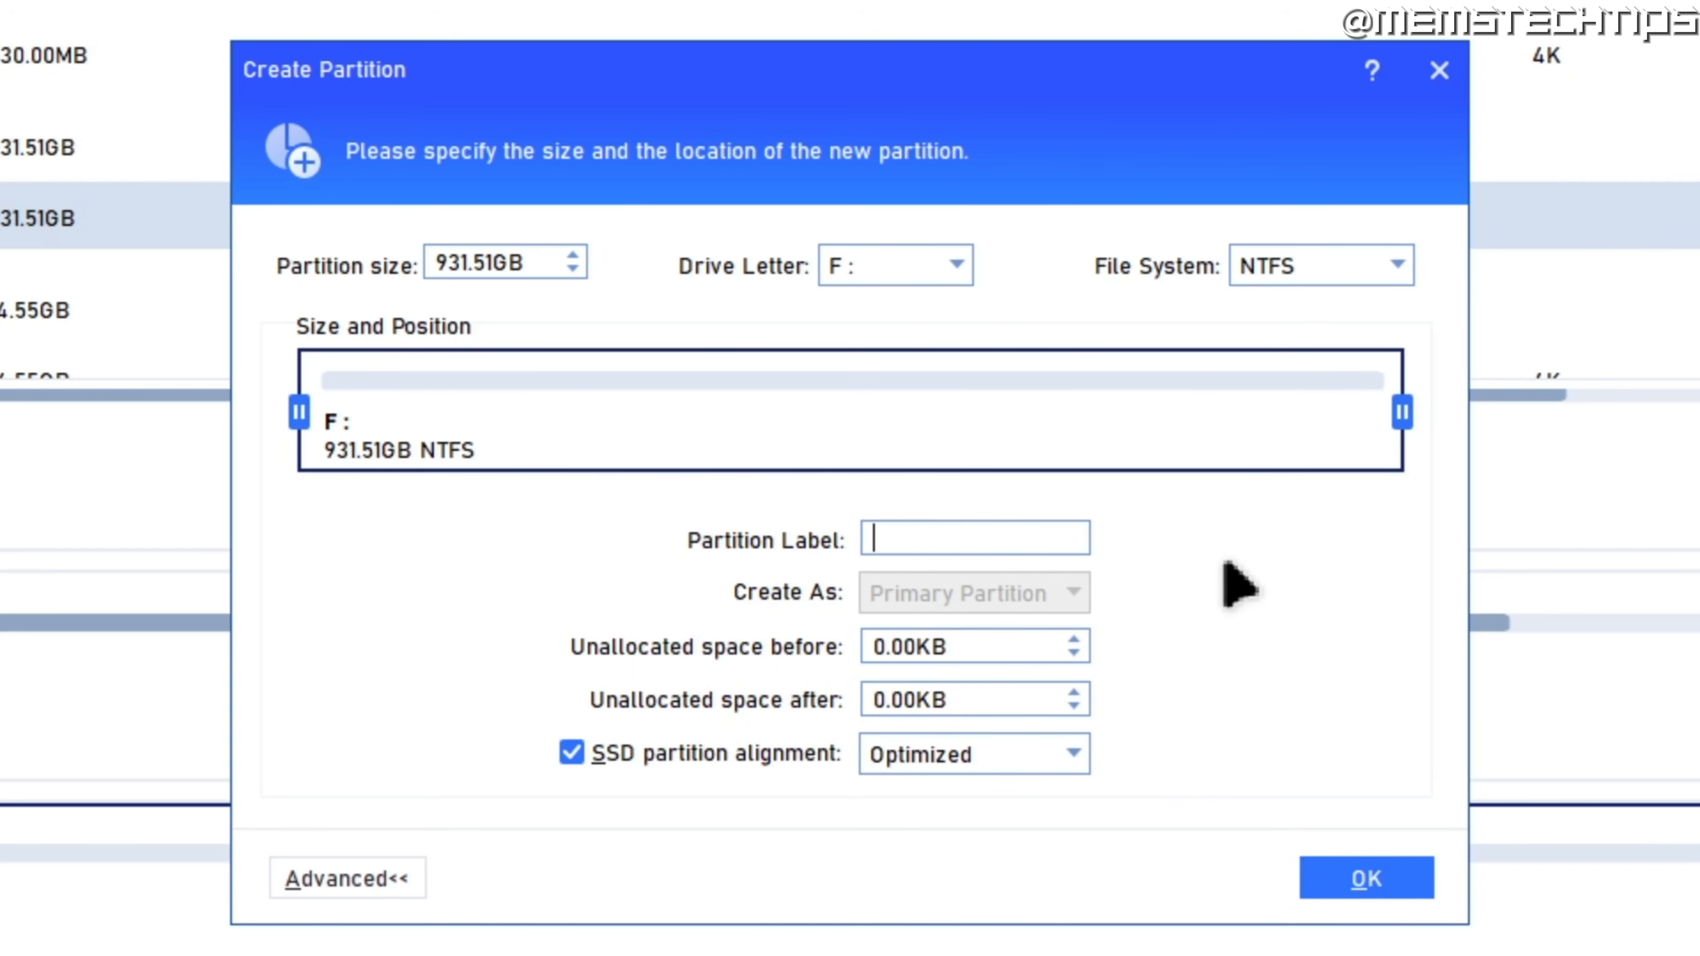
text(External 1)
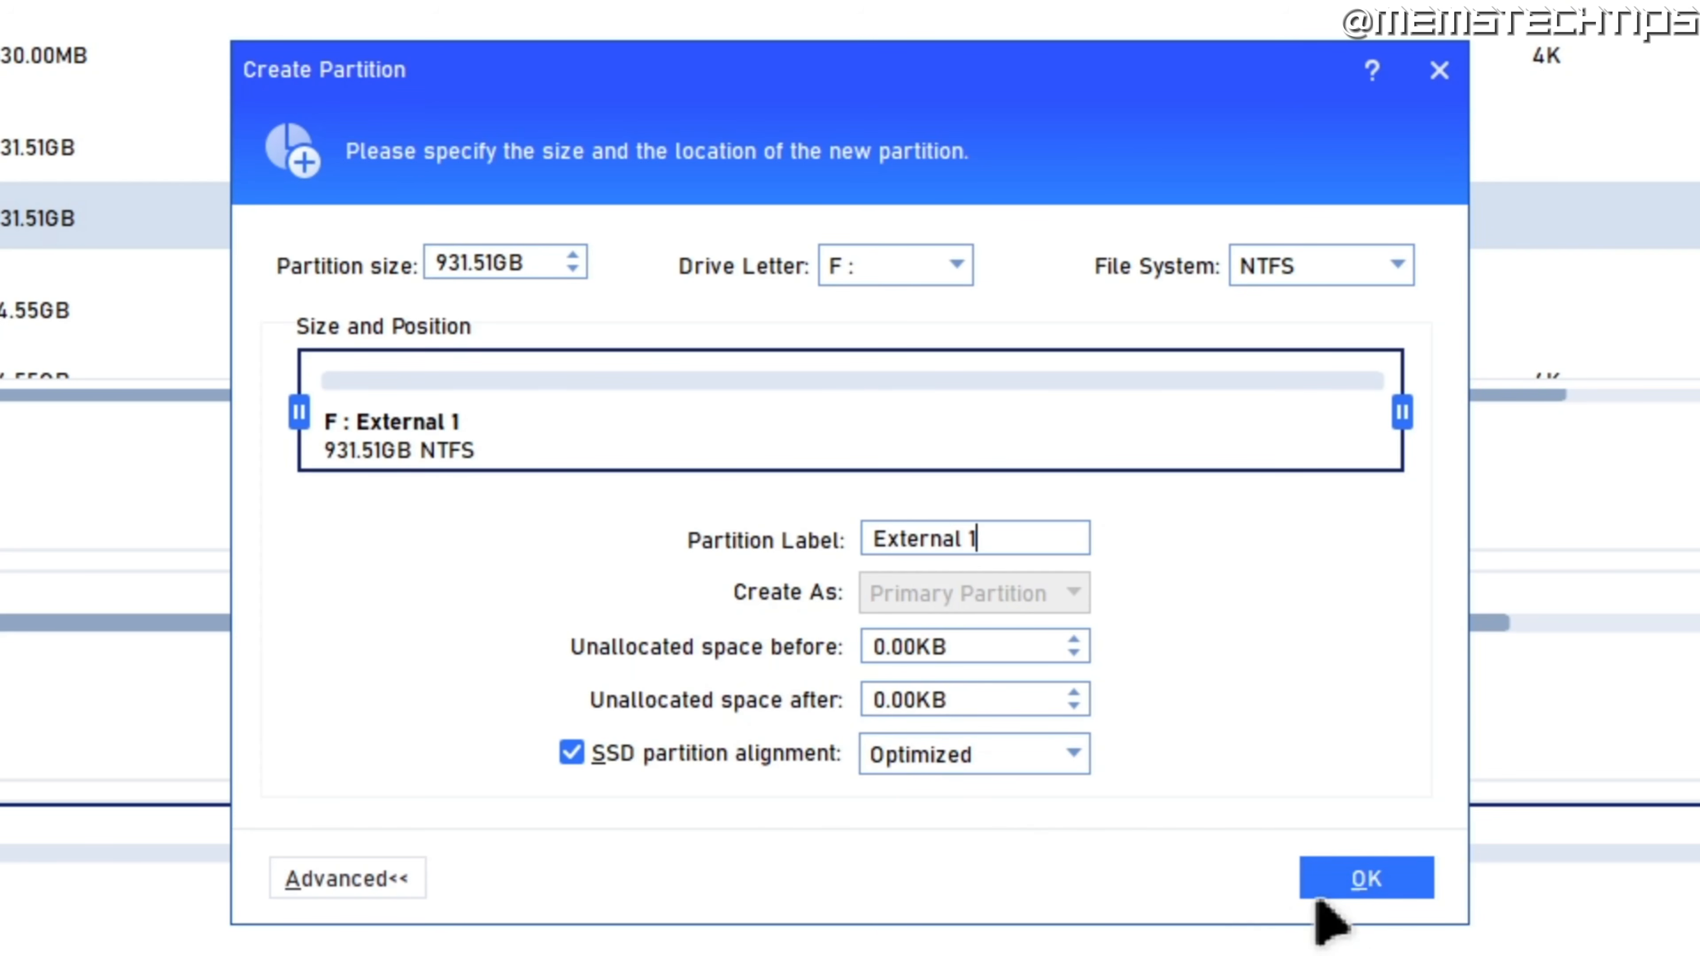
click(1372, 882)
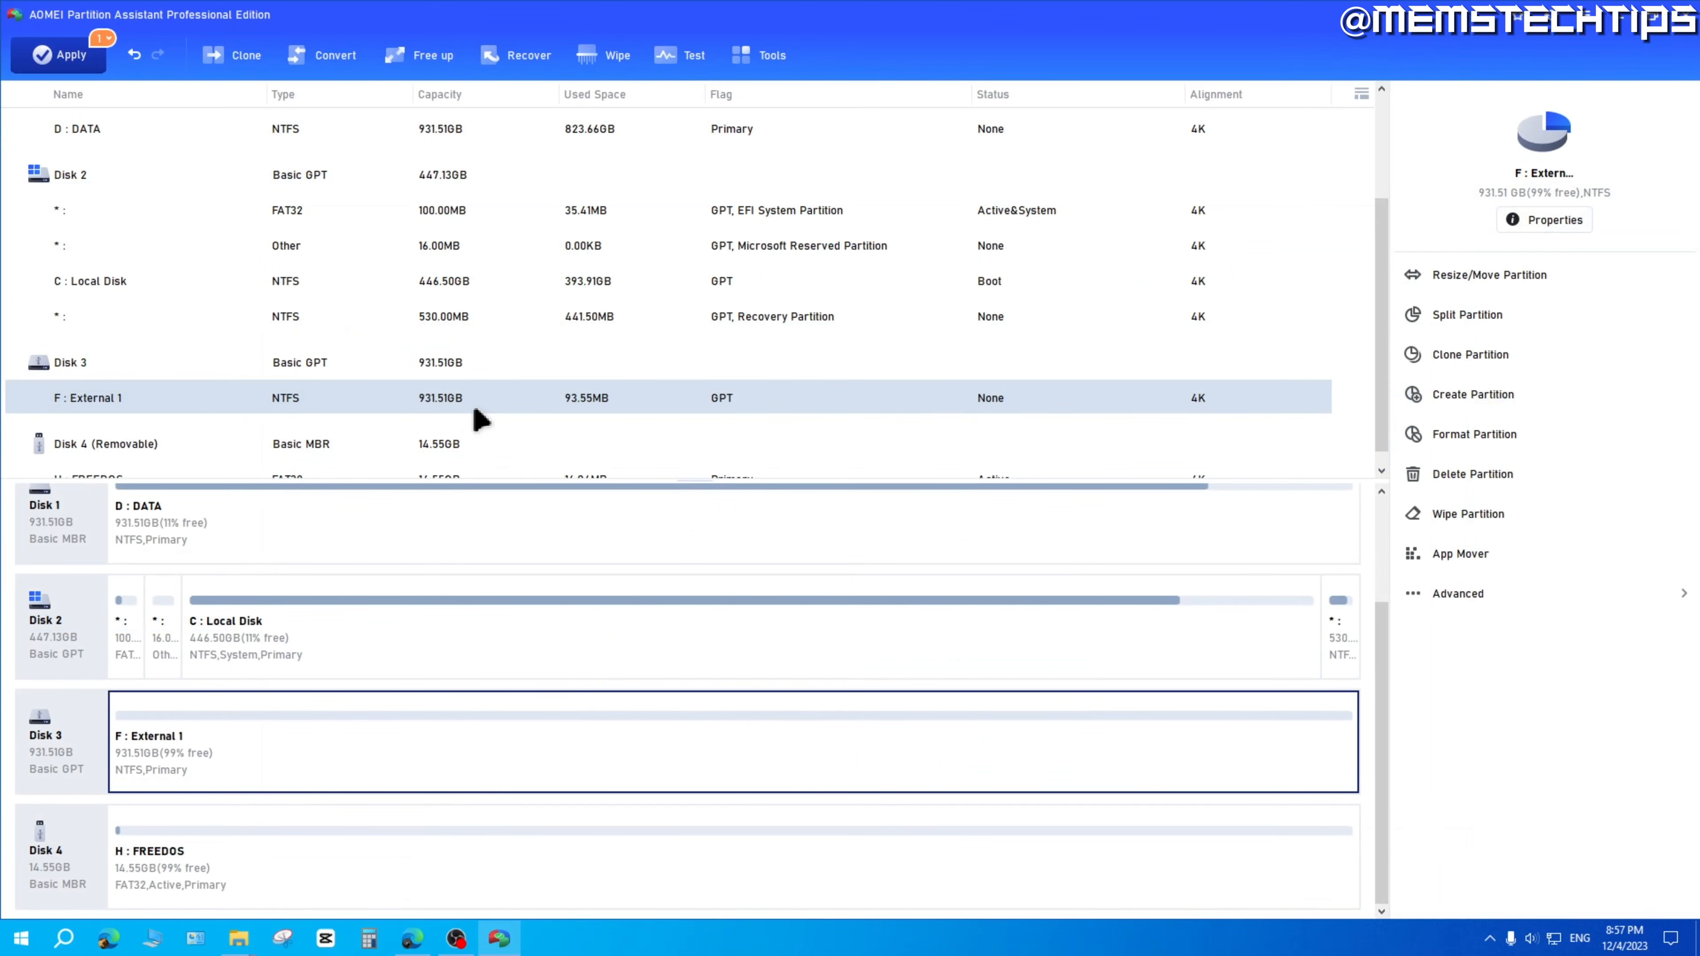
Step: Apply the pending Create Partition operation for Disk 3 through to completion
click(42, 54)
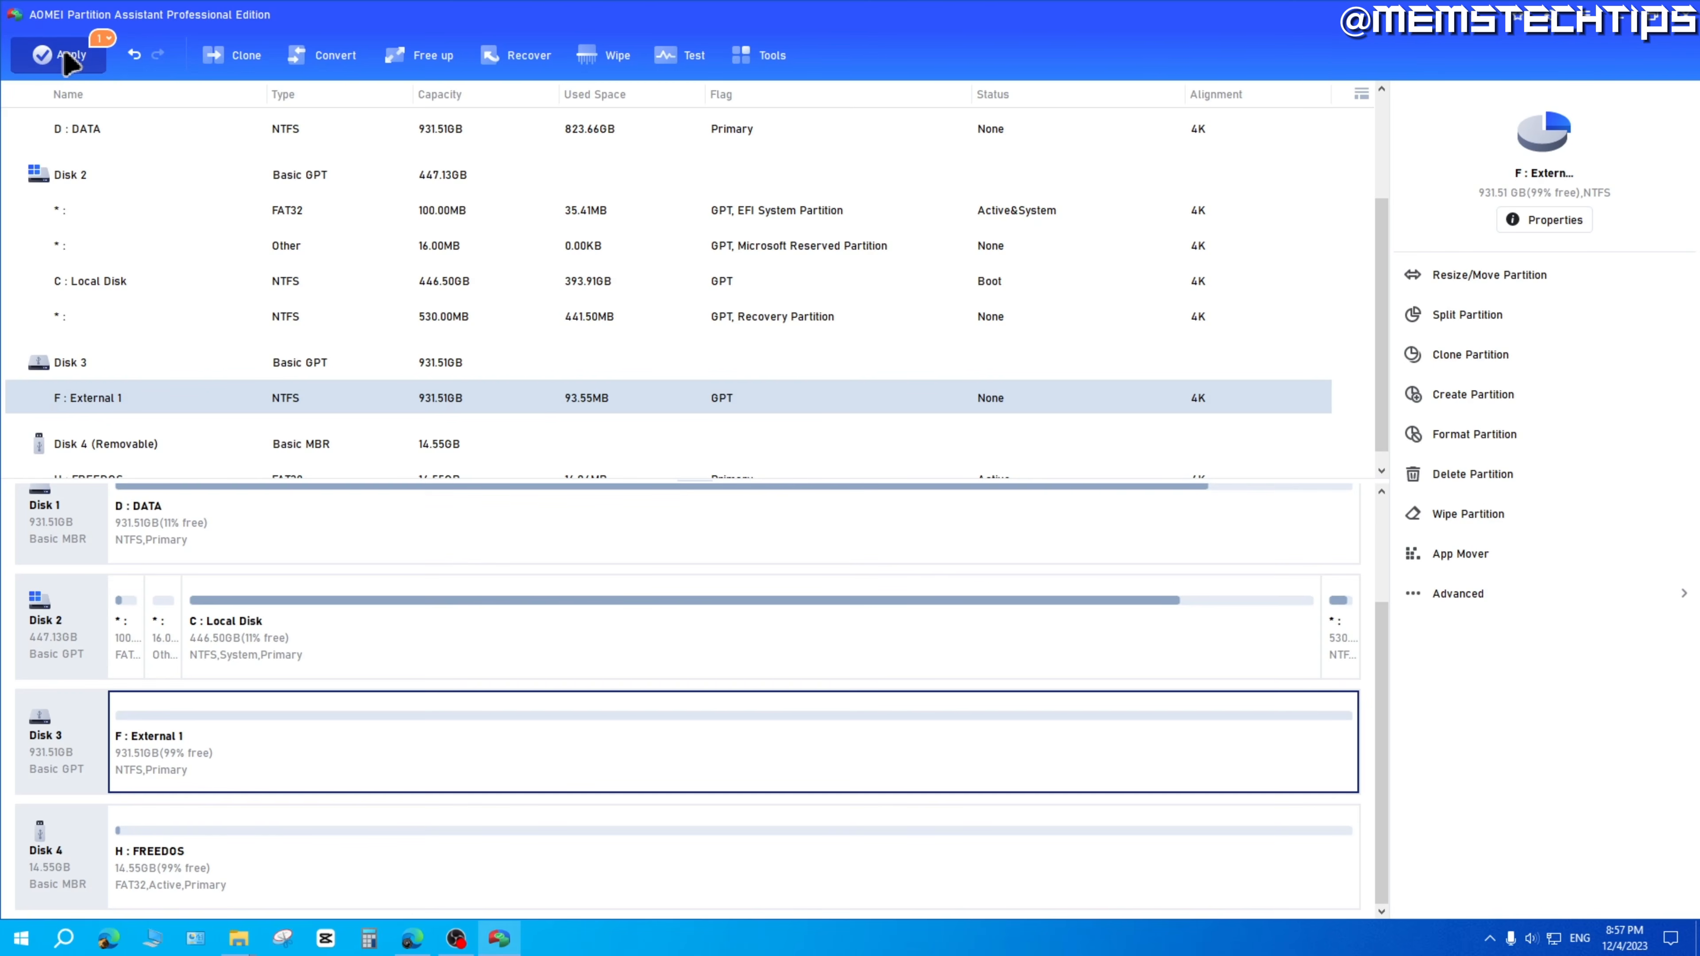
click(1106, 655)
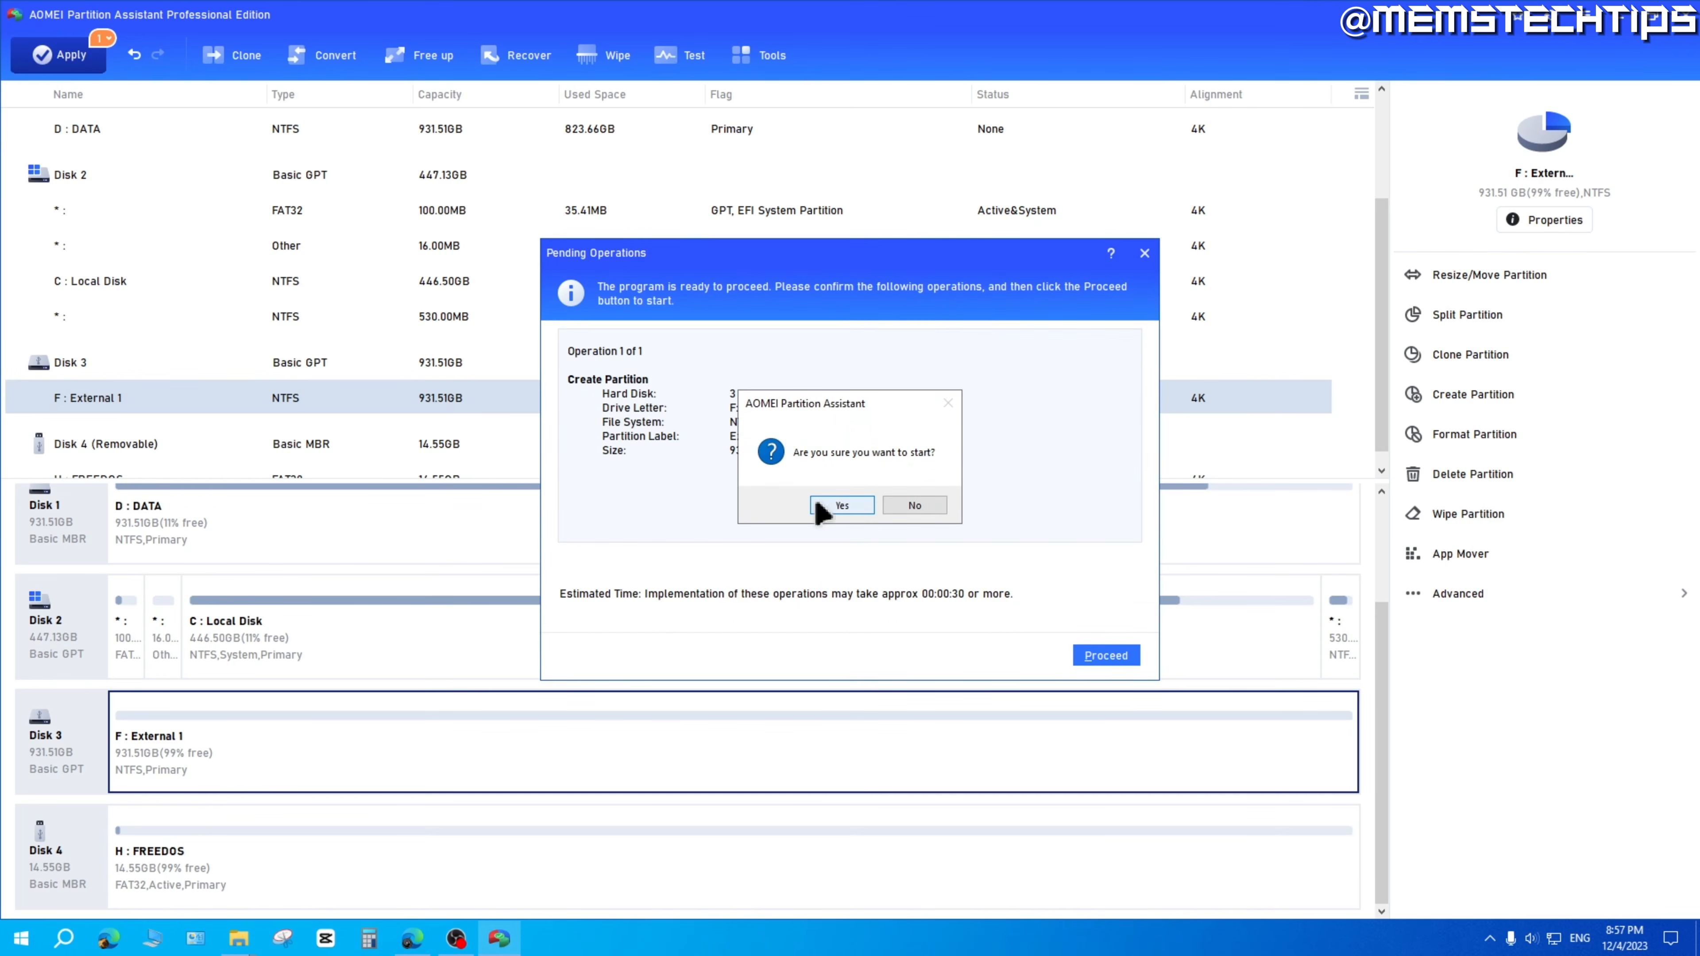
click(842, 505)
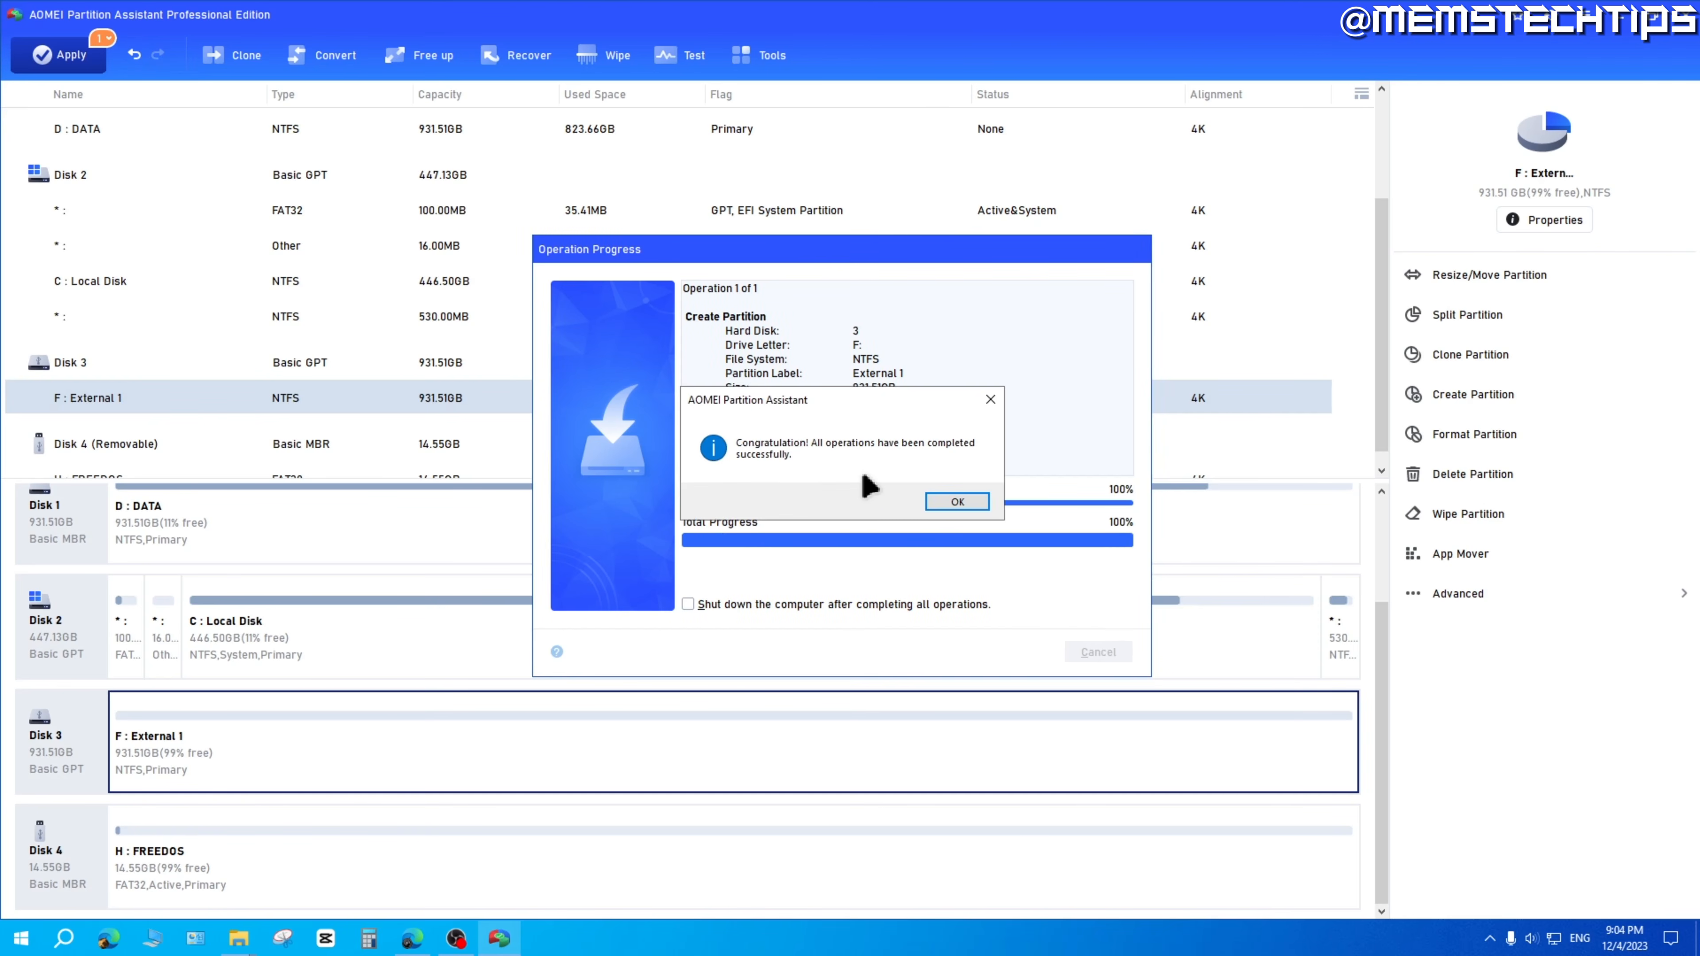
click(961, 507)
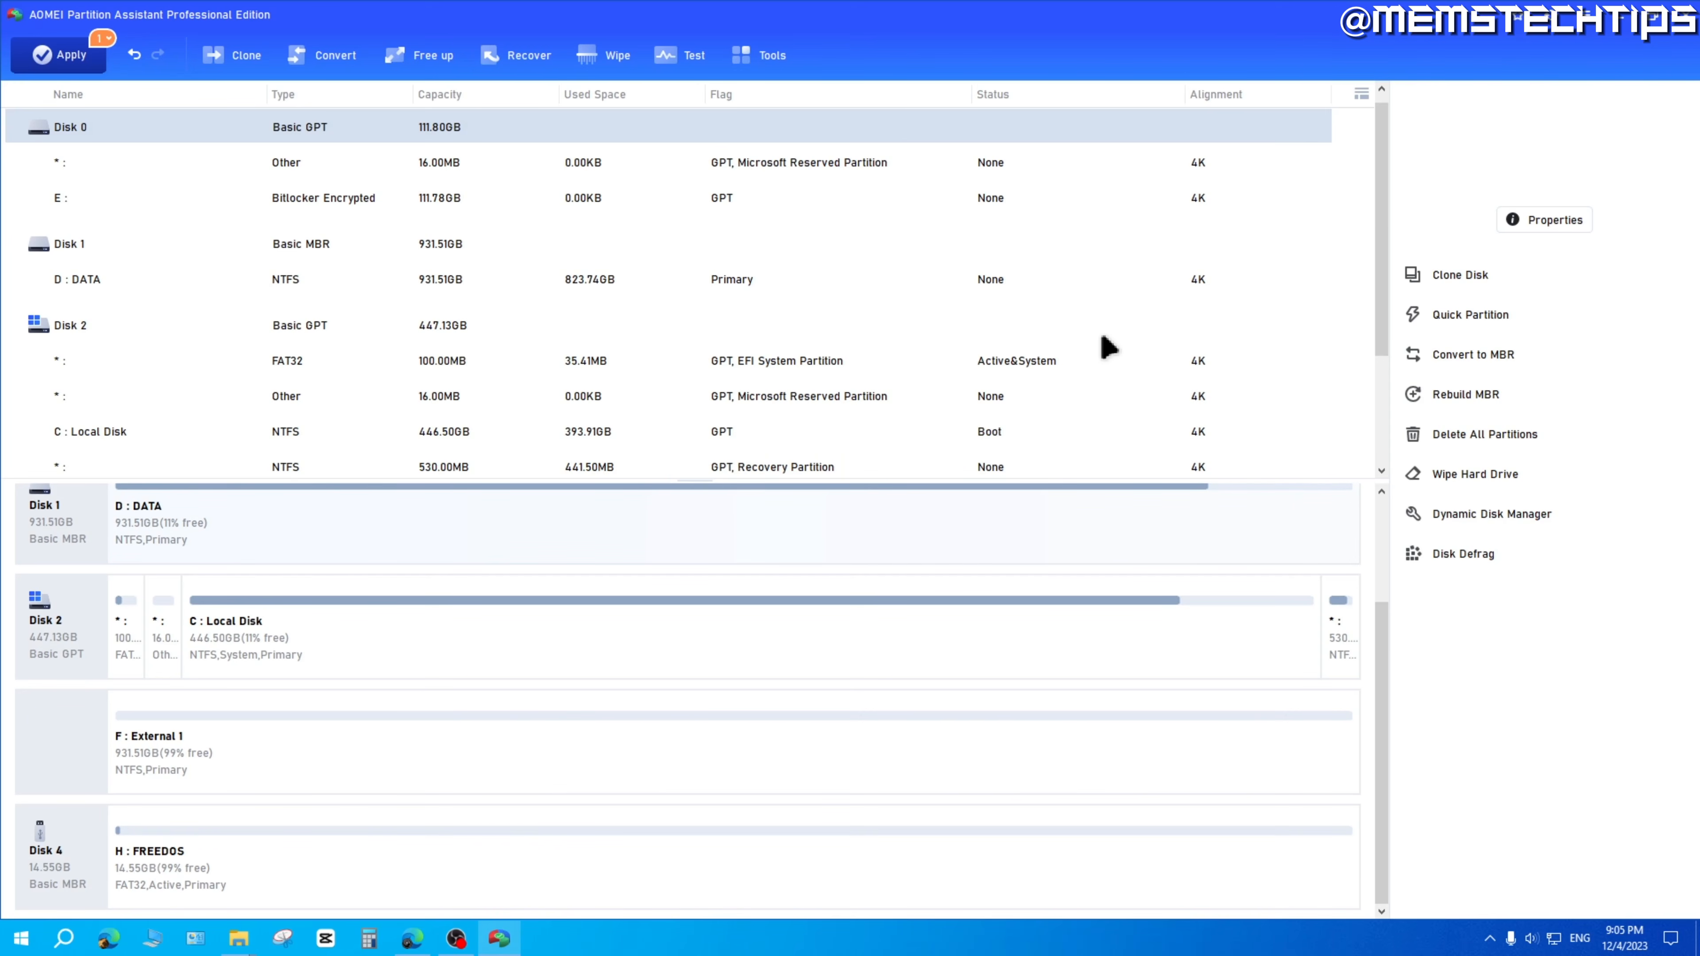
Step: Queue a split of partition F on Disk 3, keeping about 780 GB for it and giving the new partition about 151 GB
scroll(468, 301, down, 2)
click(201, 368)
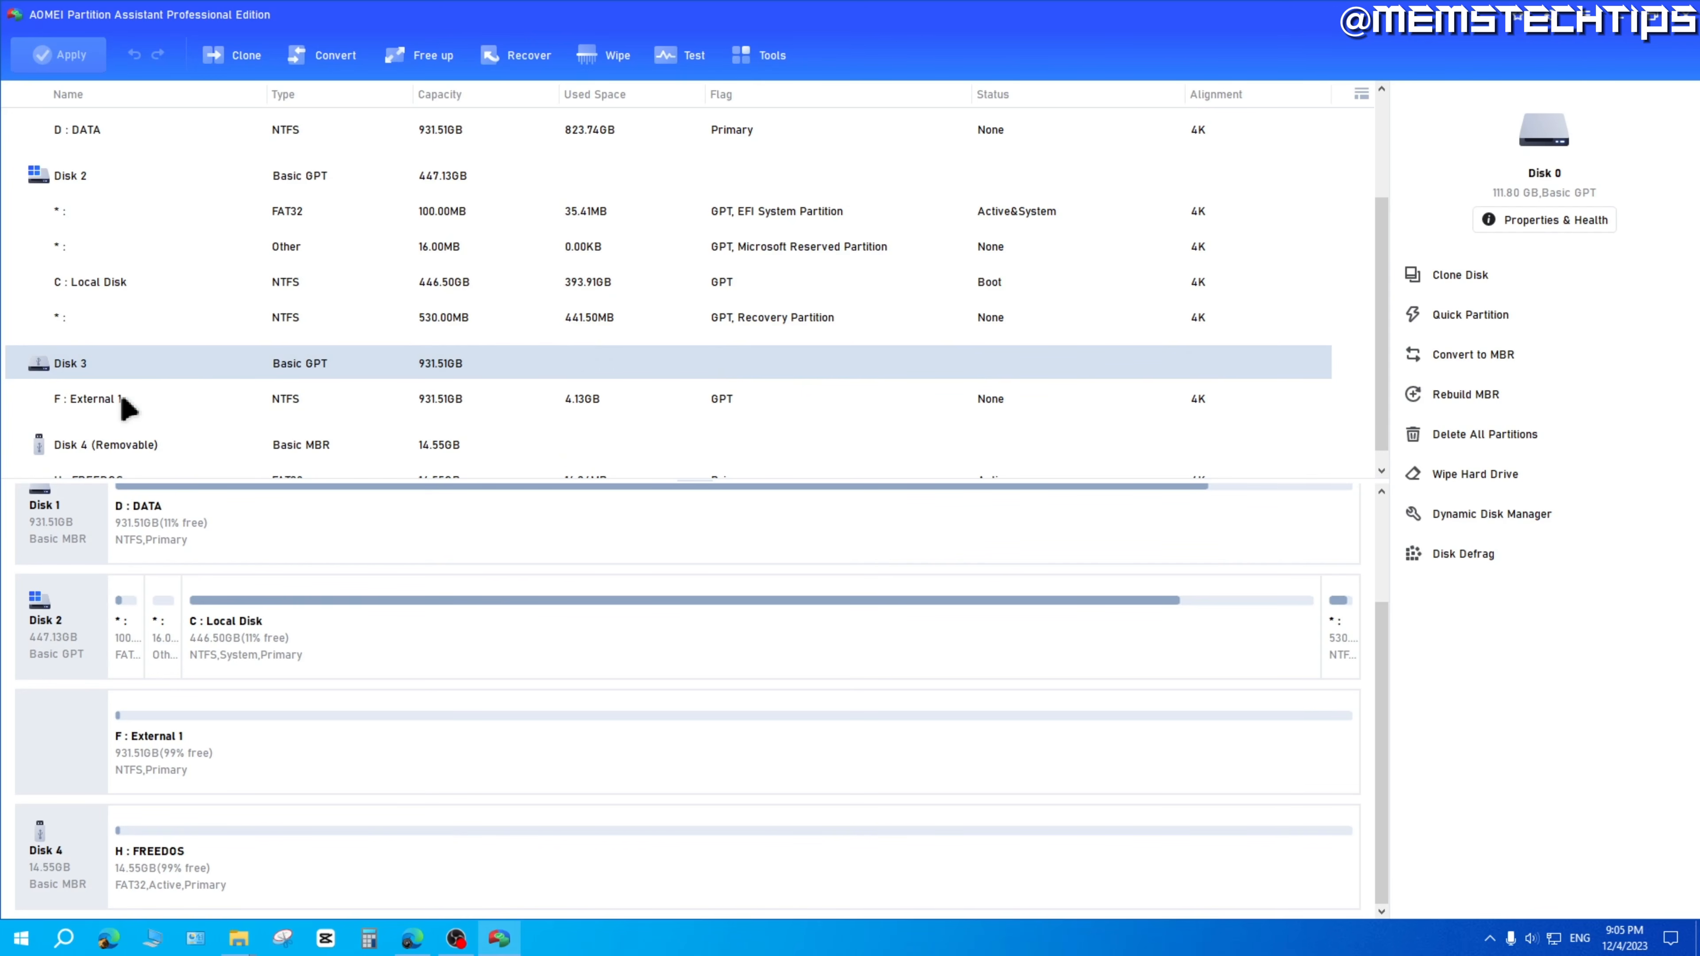
click(162, 402)
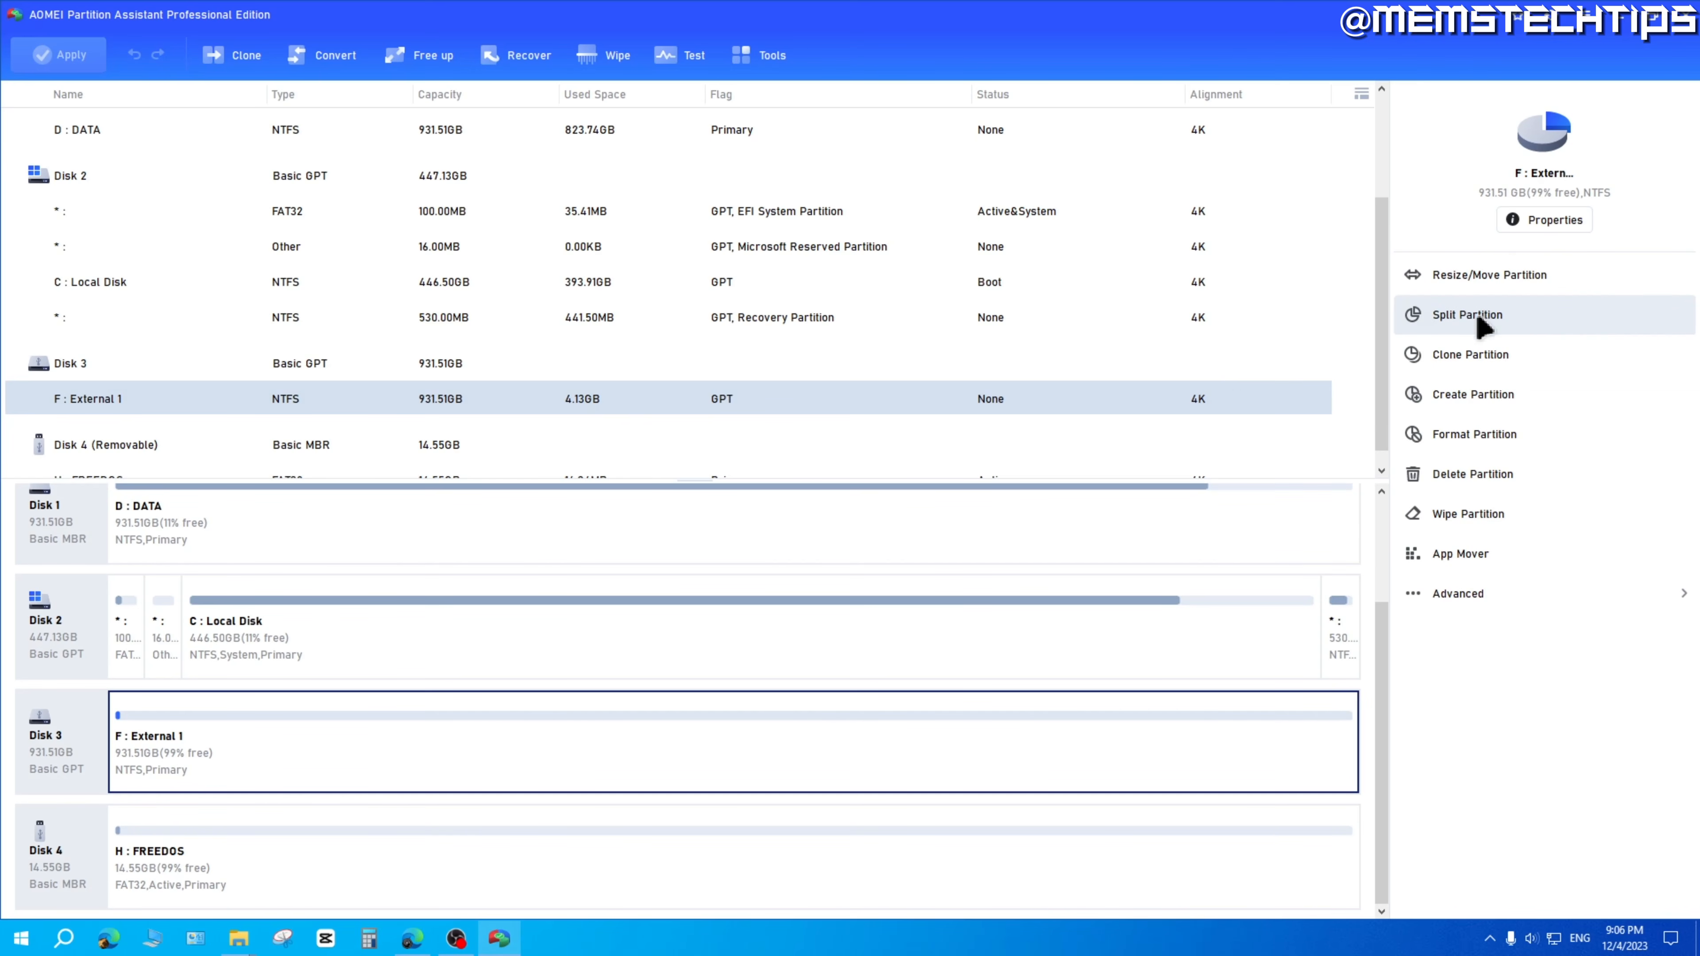
click(1564, 328)
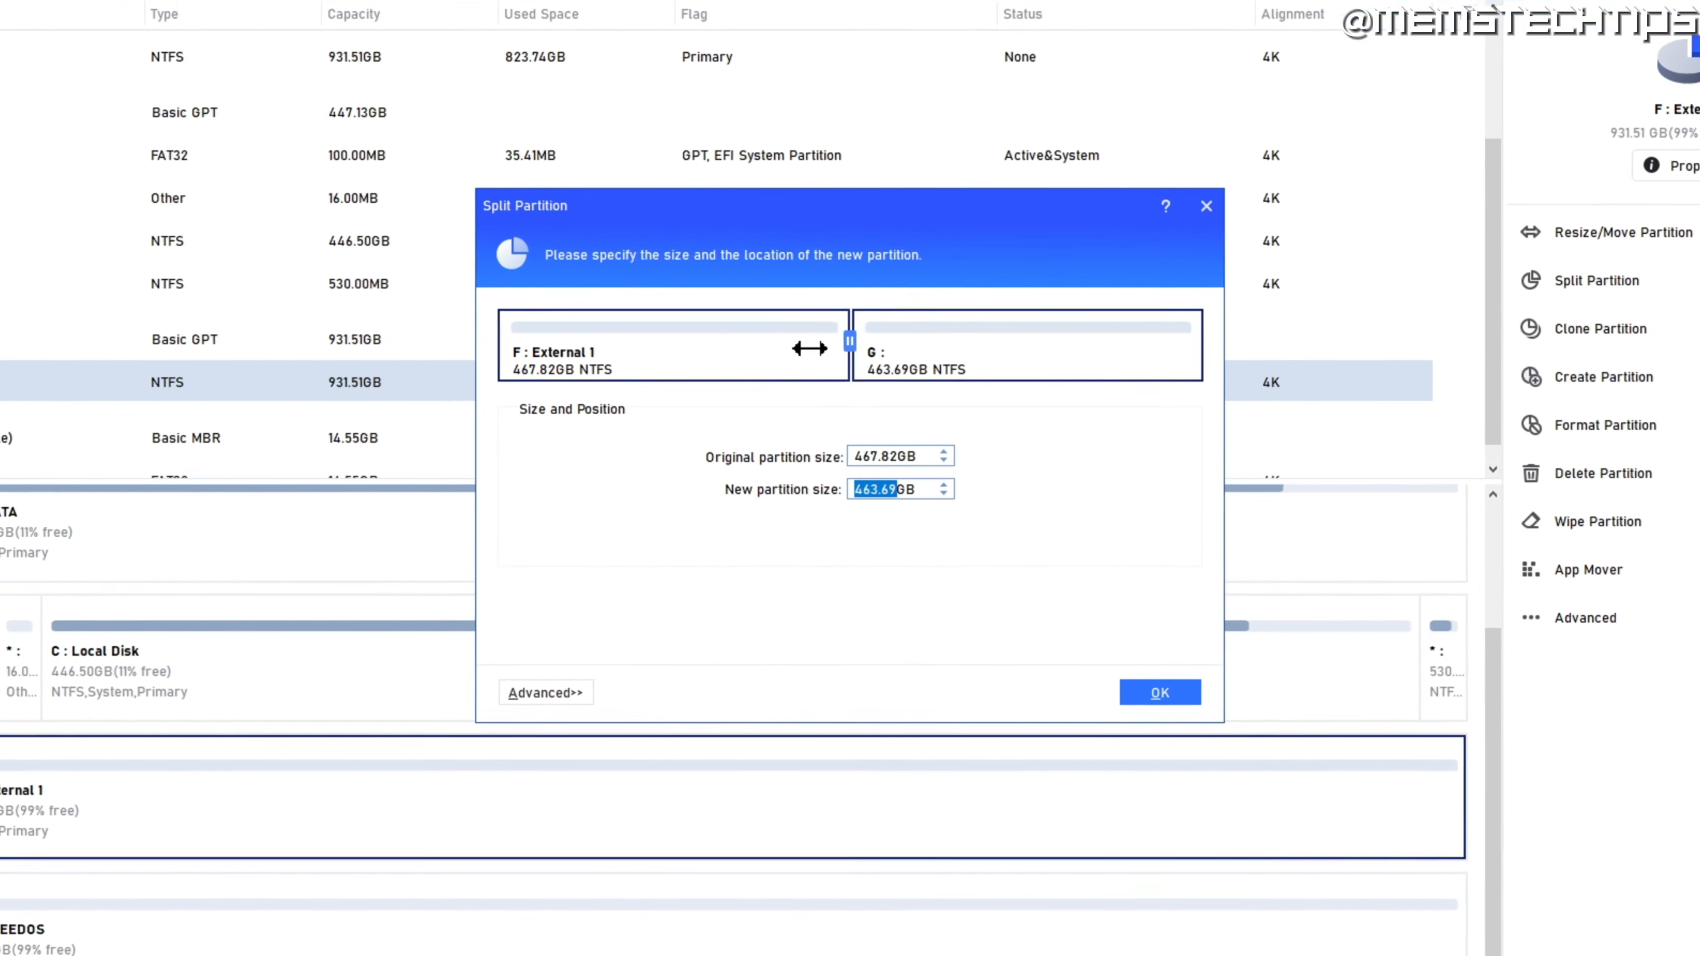
drag(849, 342, 911, 342)
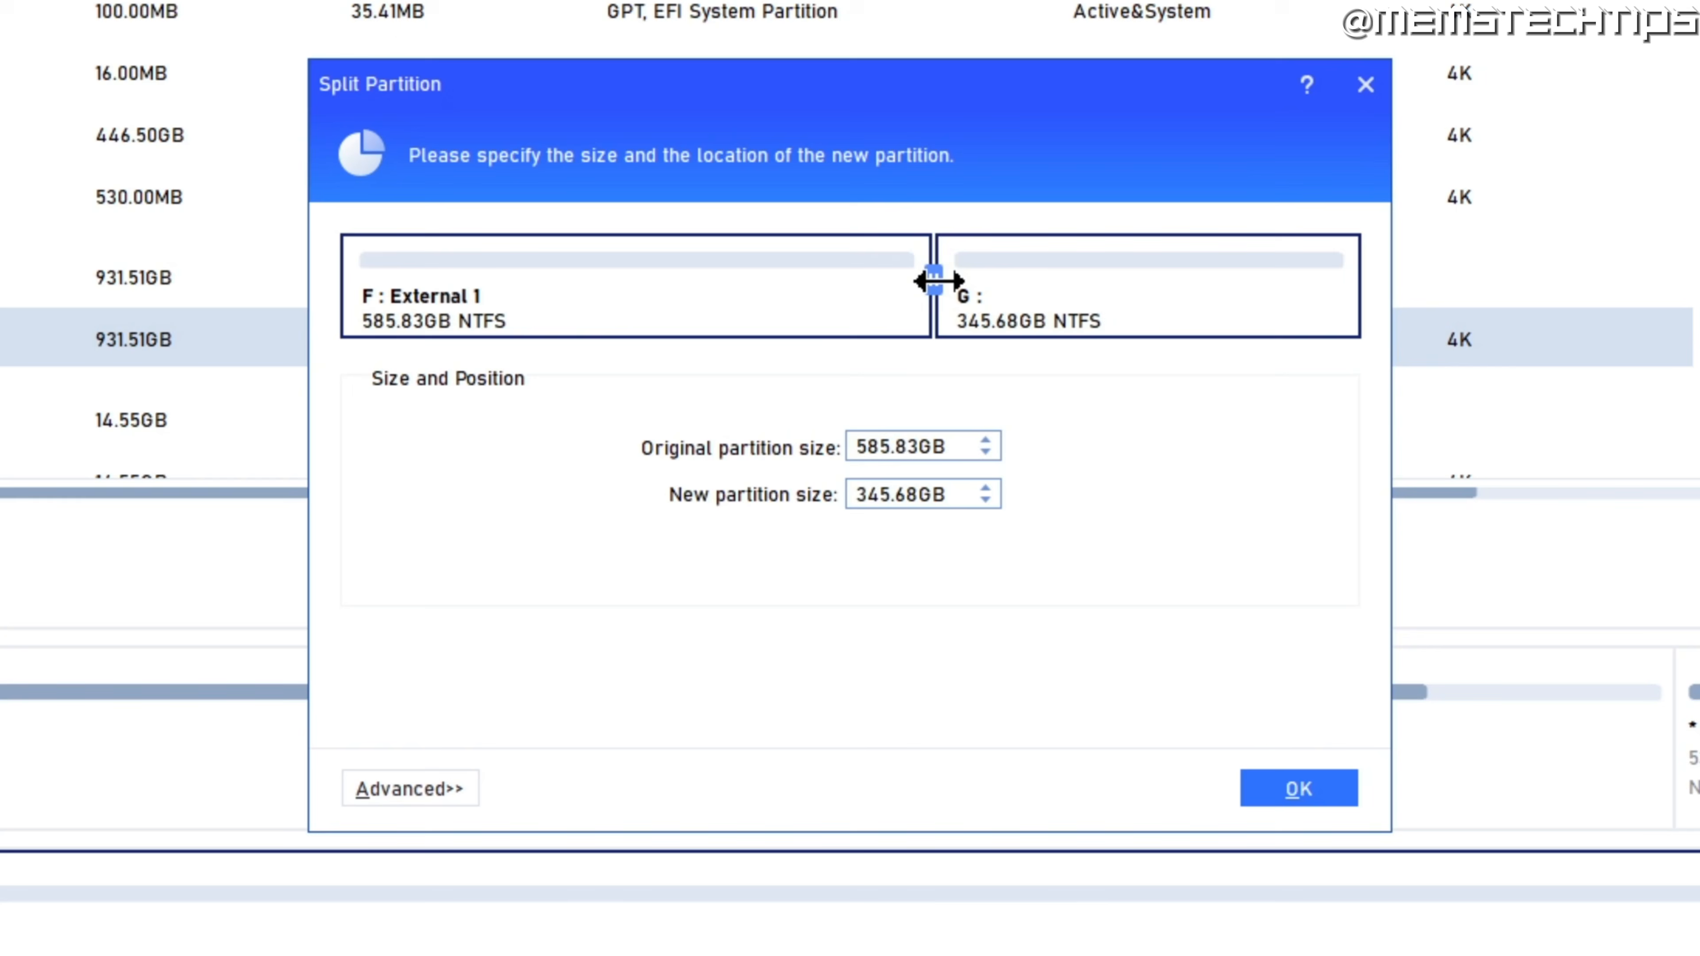
drag(937, 281, 778, 303)
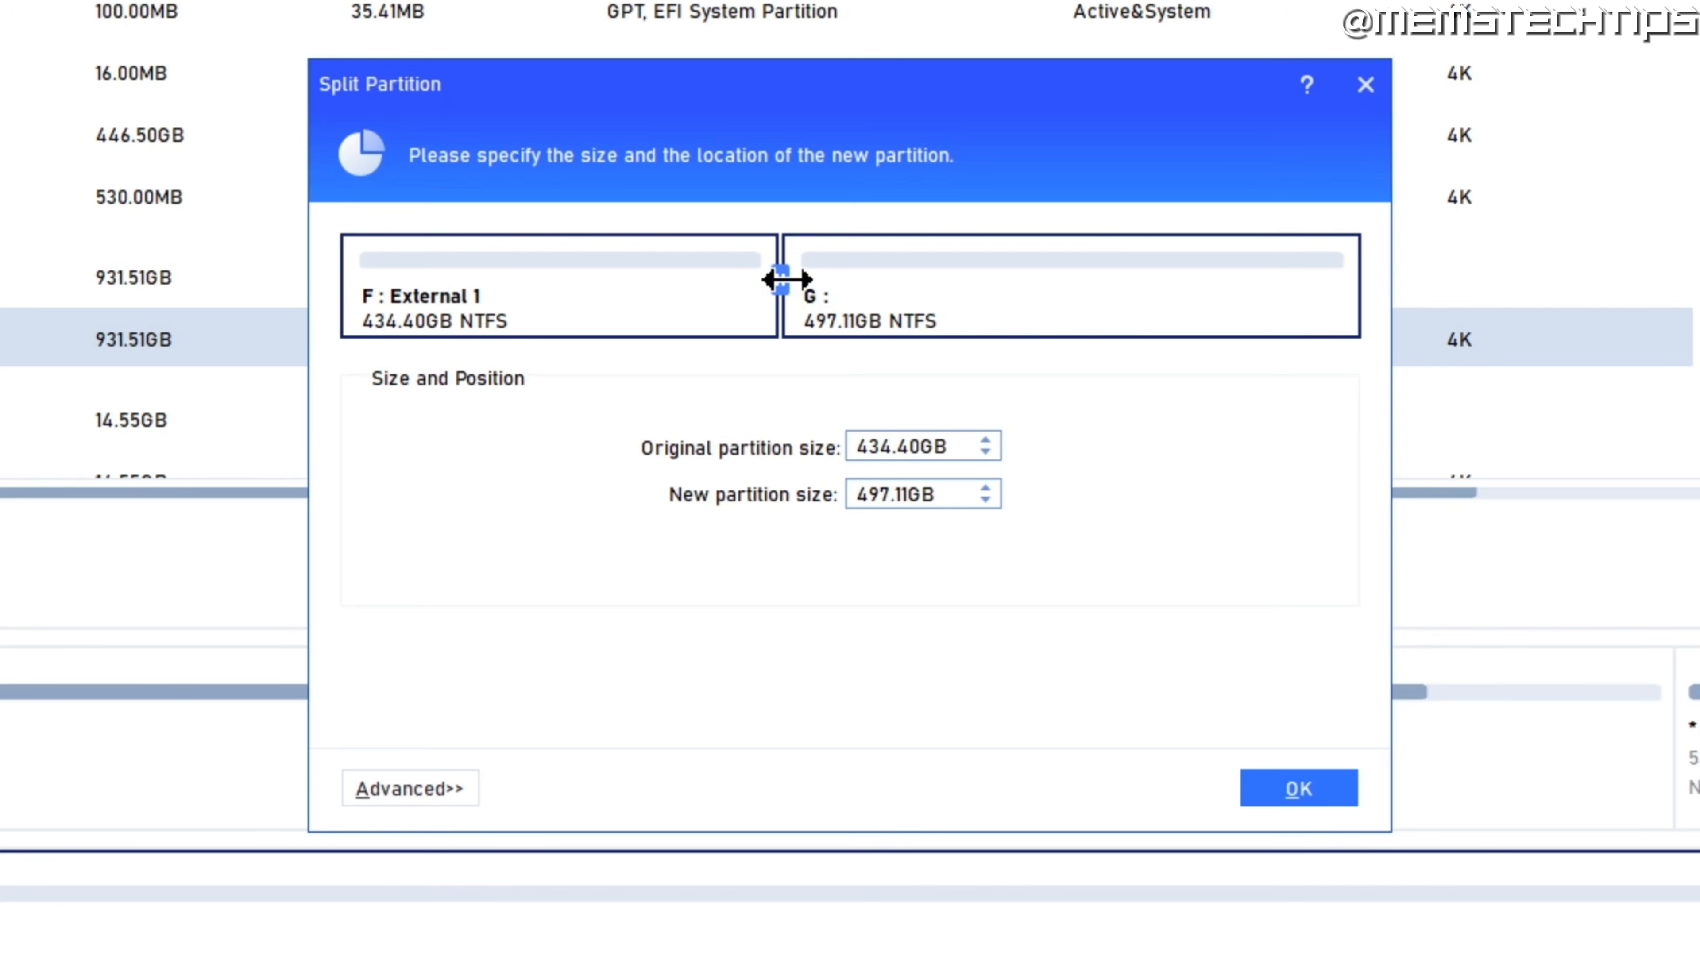
drag(788, 280, 1133, 291)
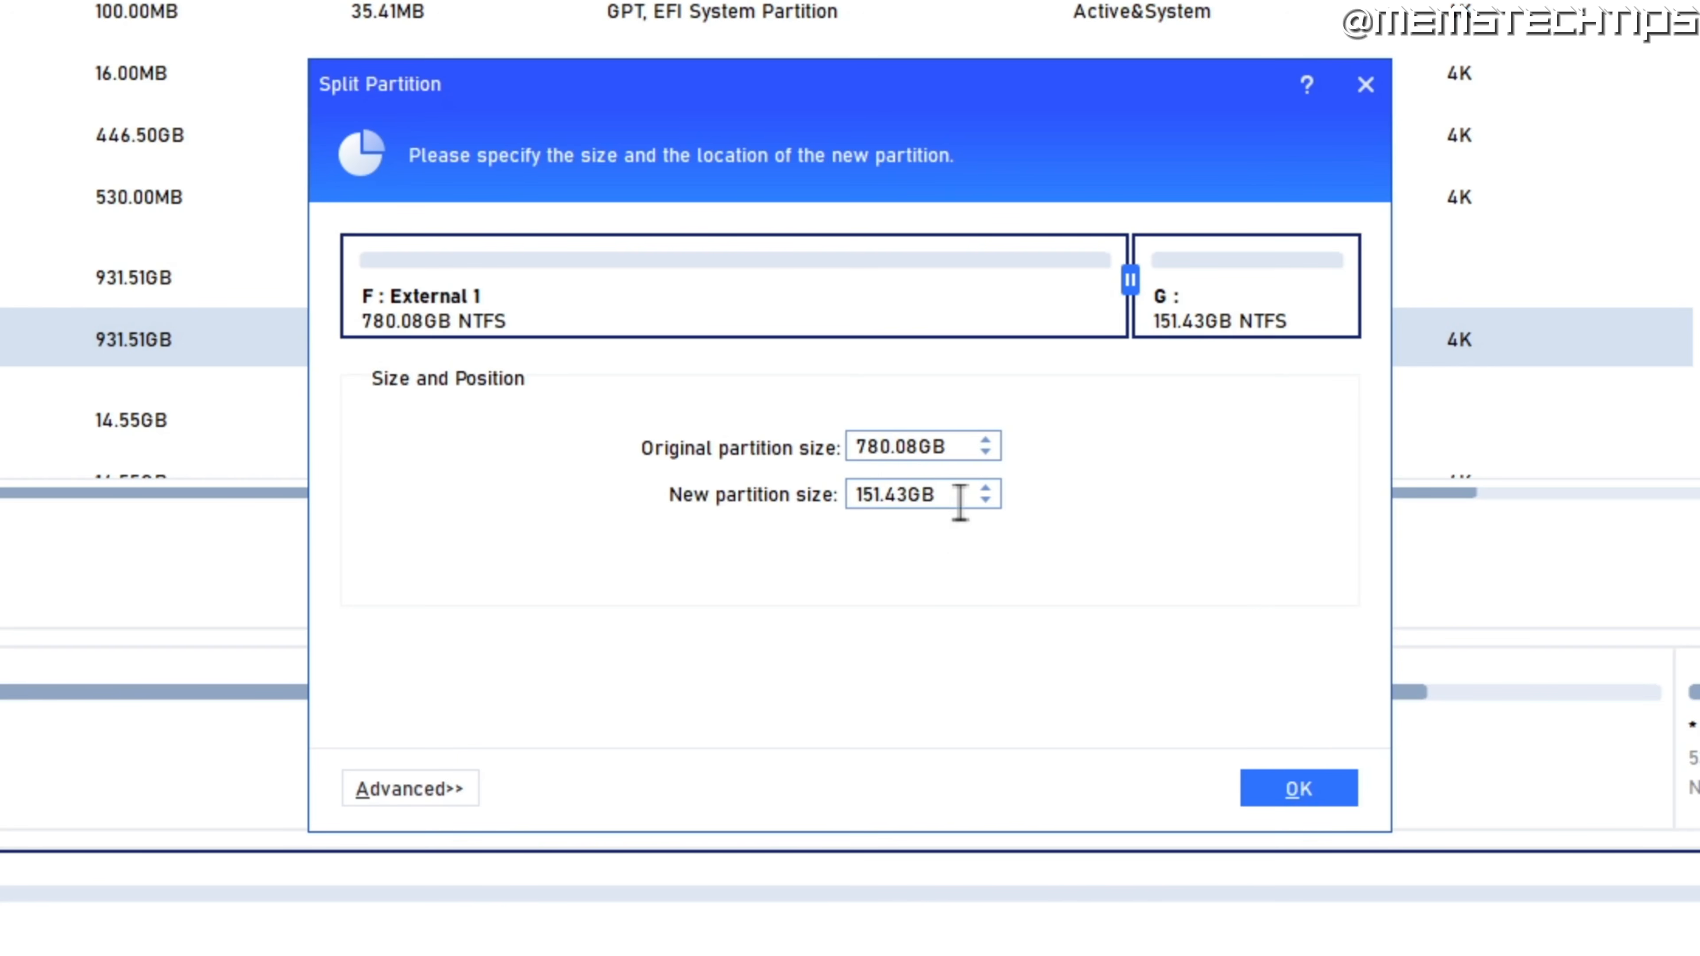
click(418, 789)
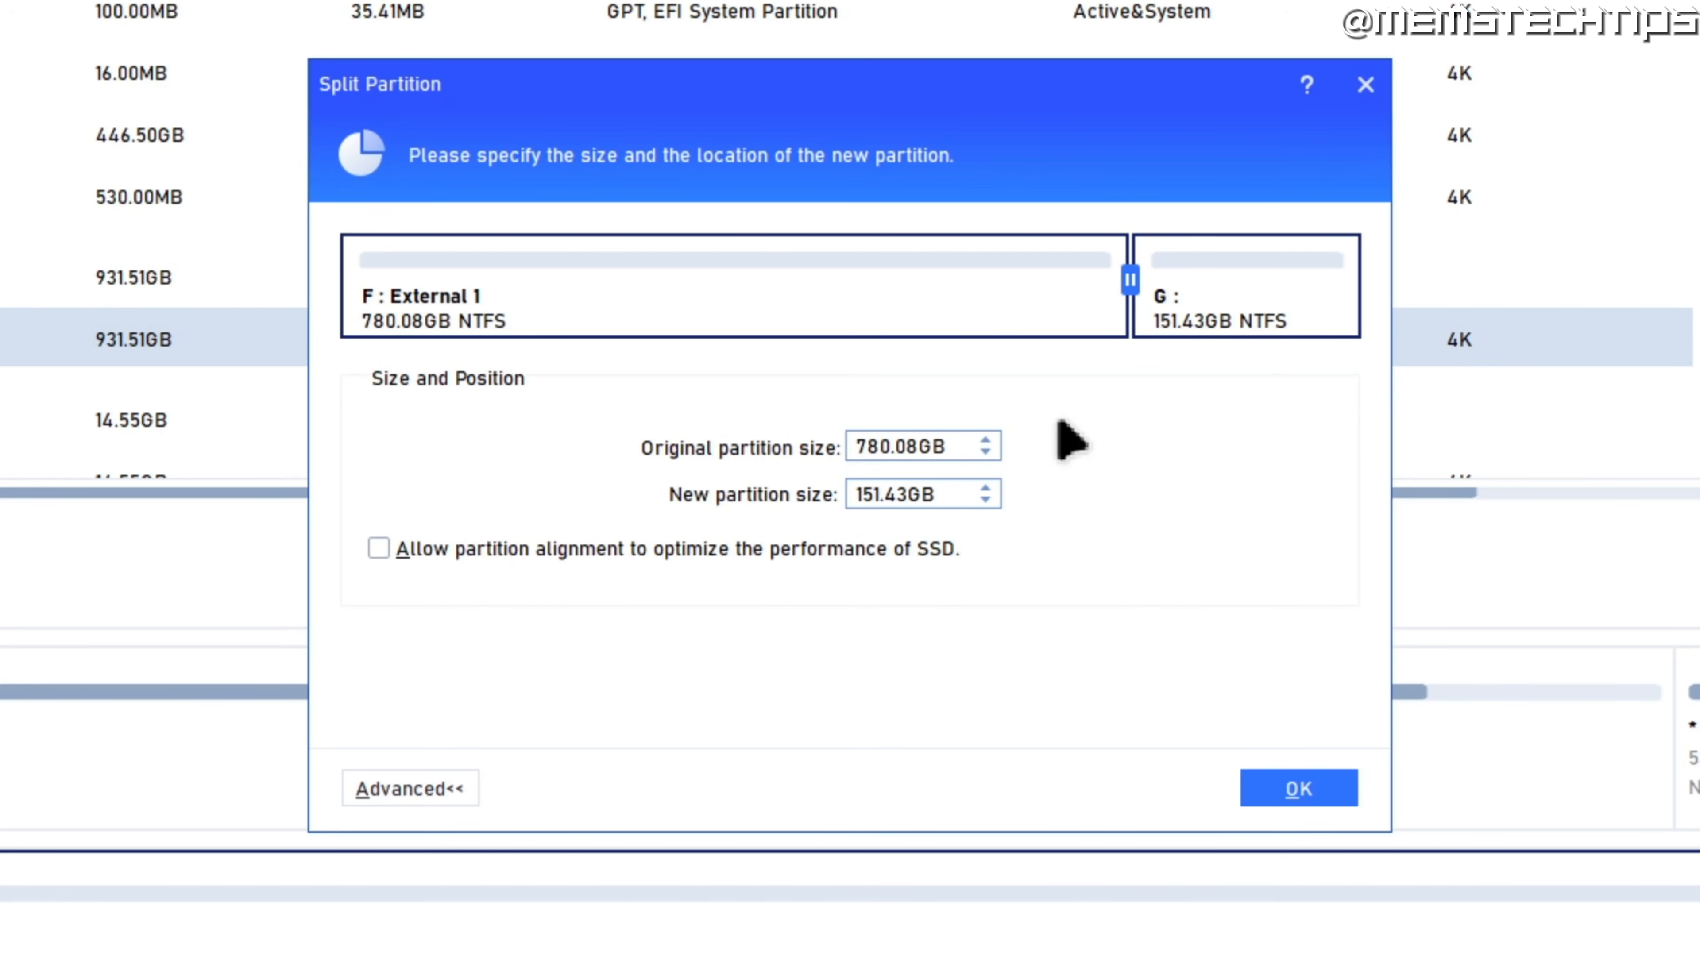
click(1299, 790)
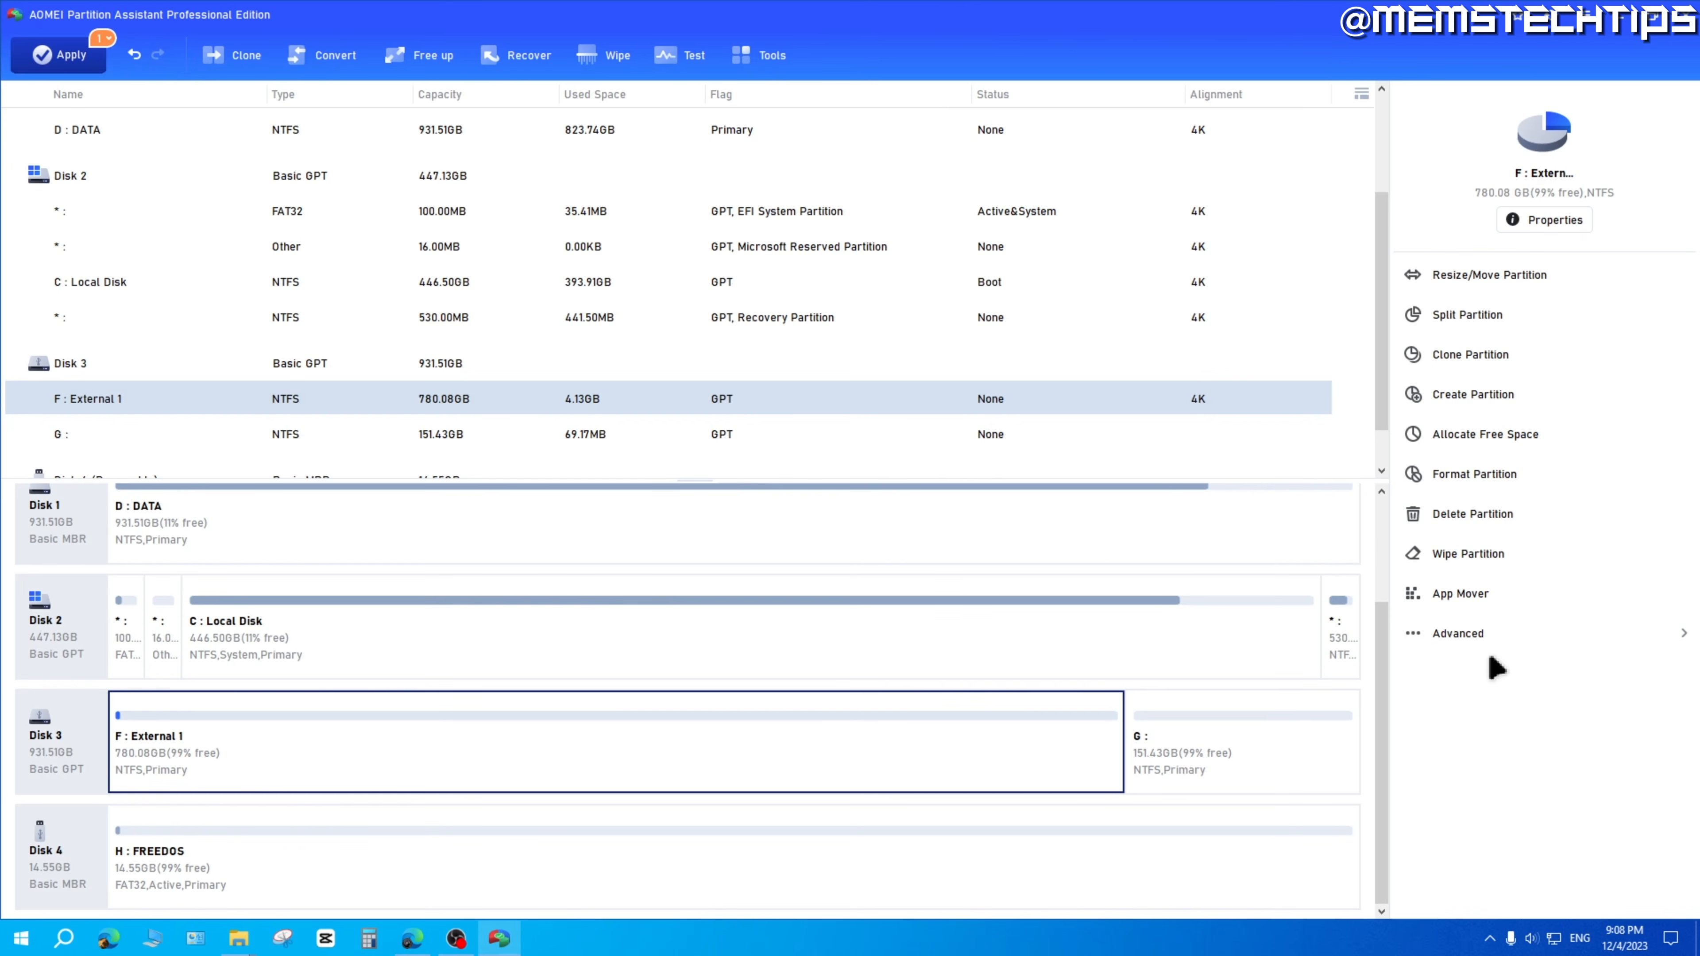
Step: Queue a drive letter change for the External 1 partition on Disk 3 from F to K
click(1506, 638)
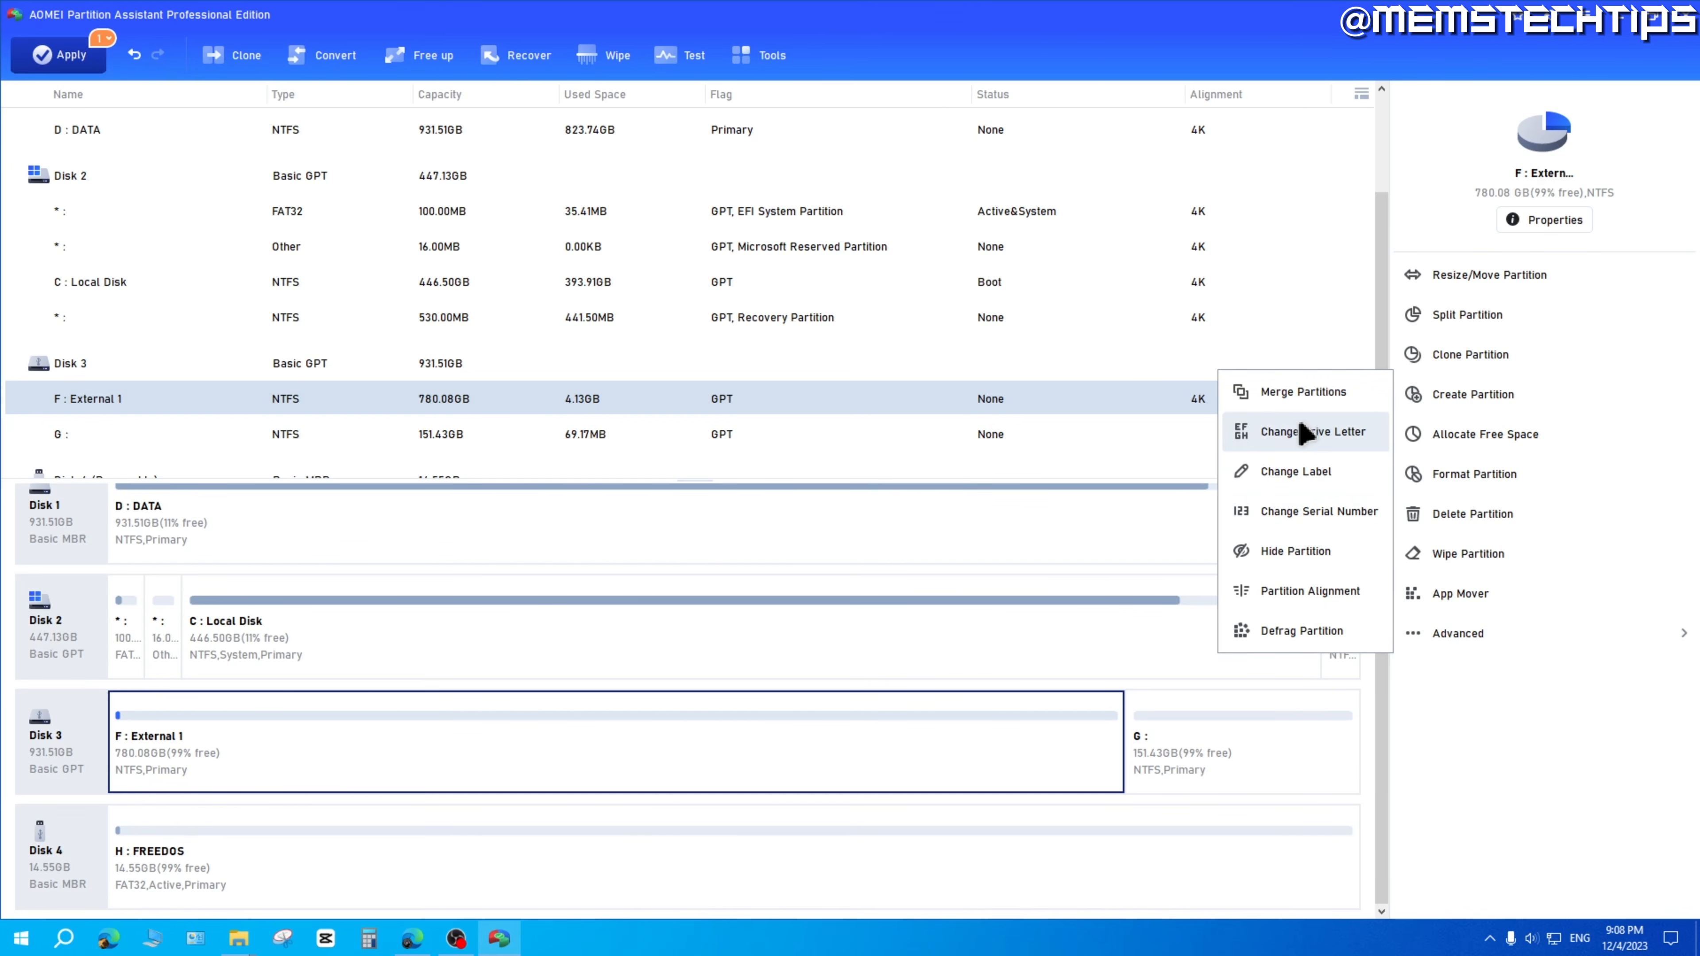
click(1318, 436)
click(842, 499)
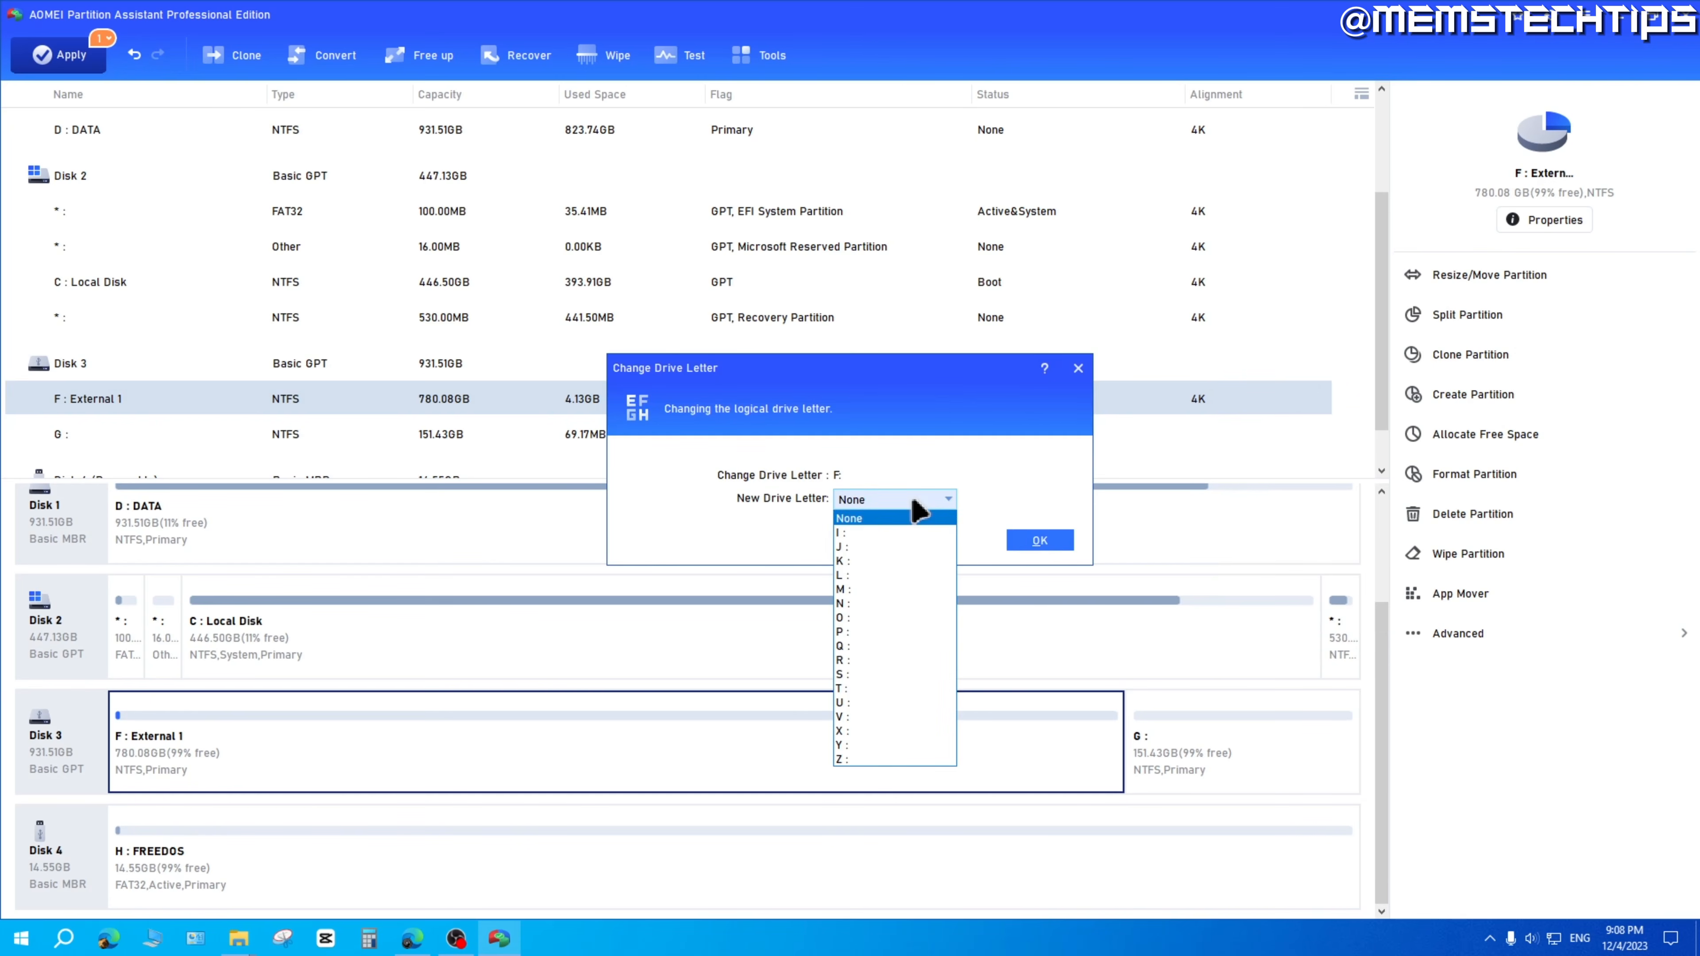
click(905, 563)
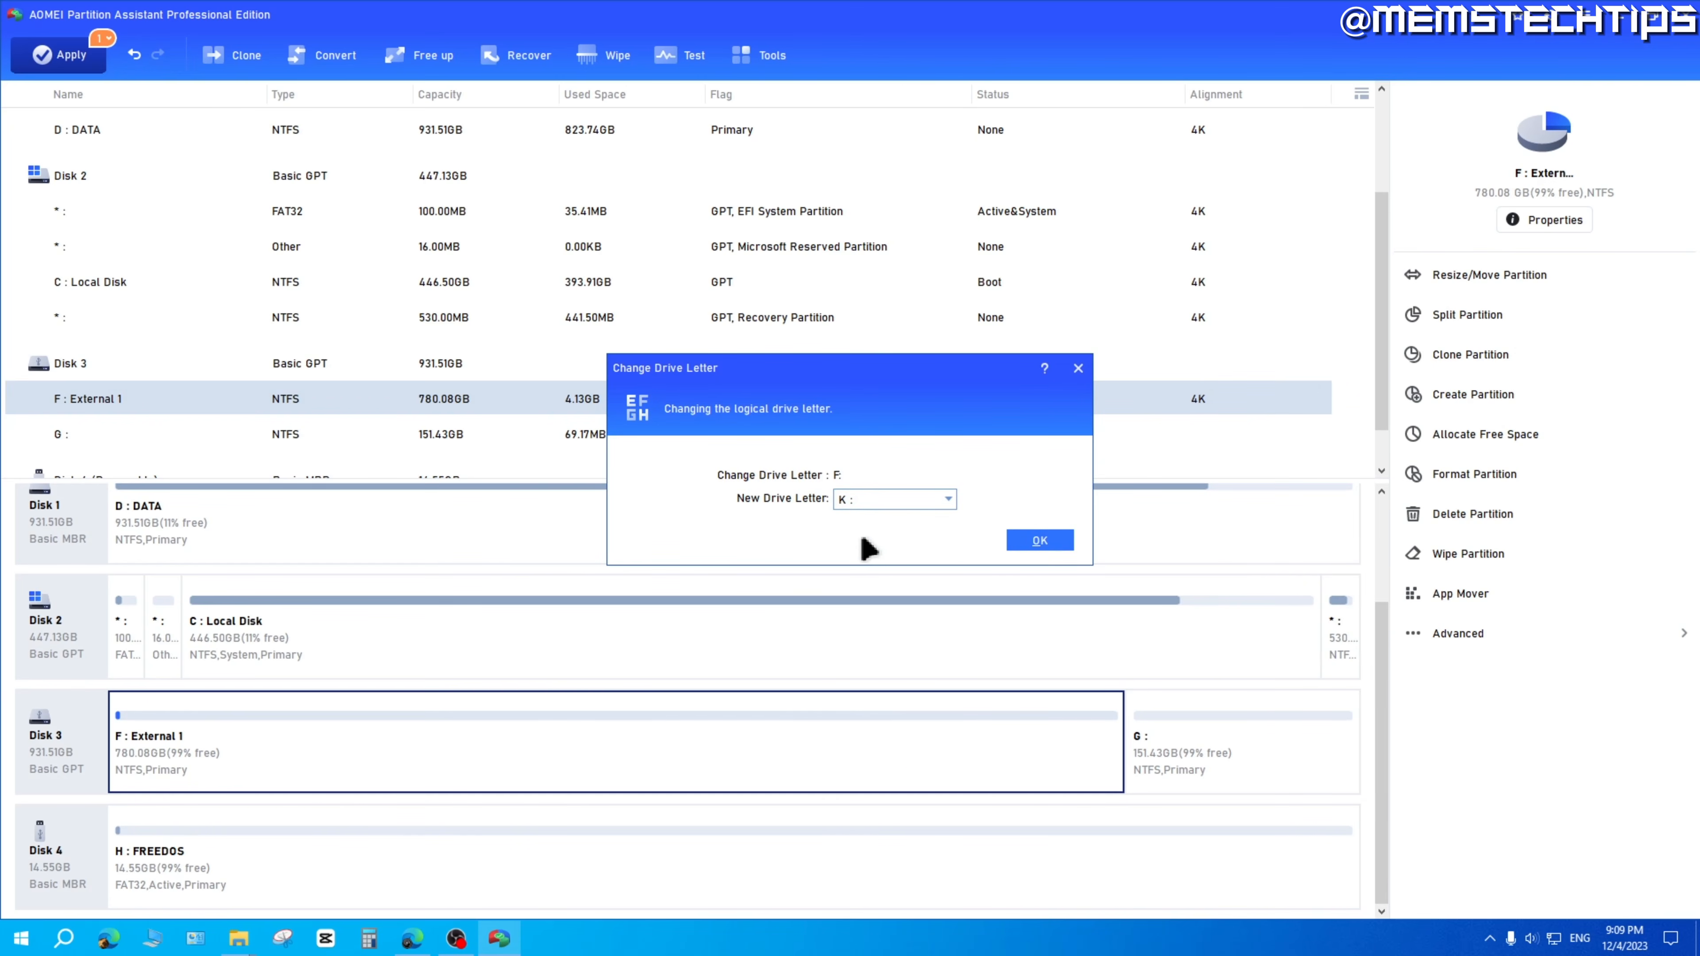
click(1039, 540)
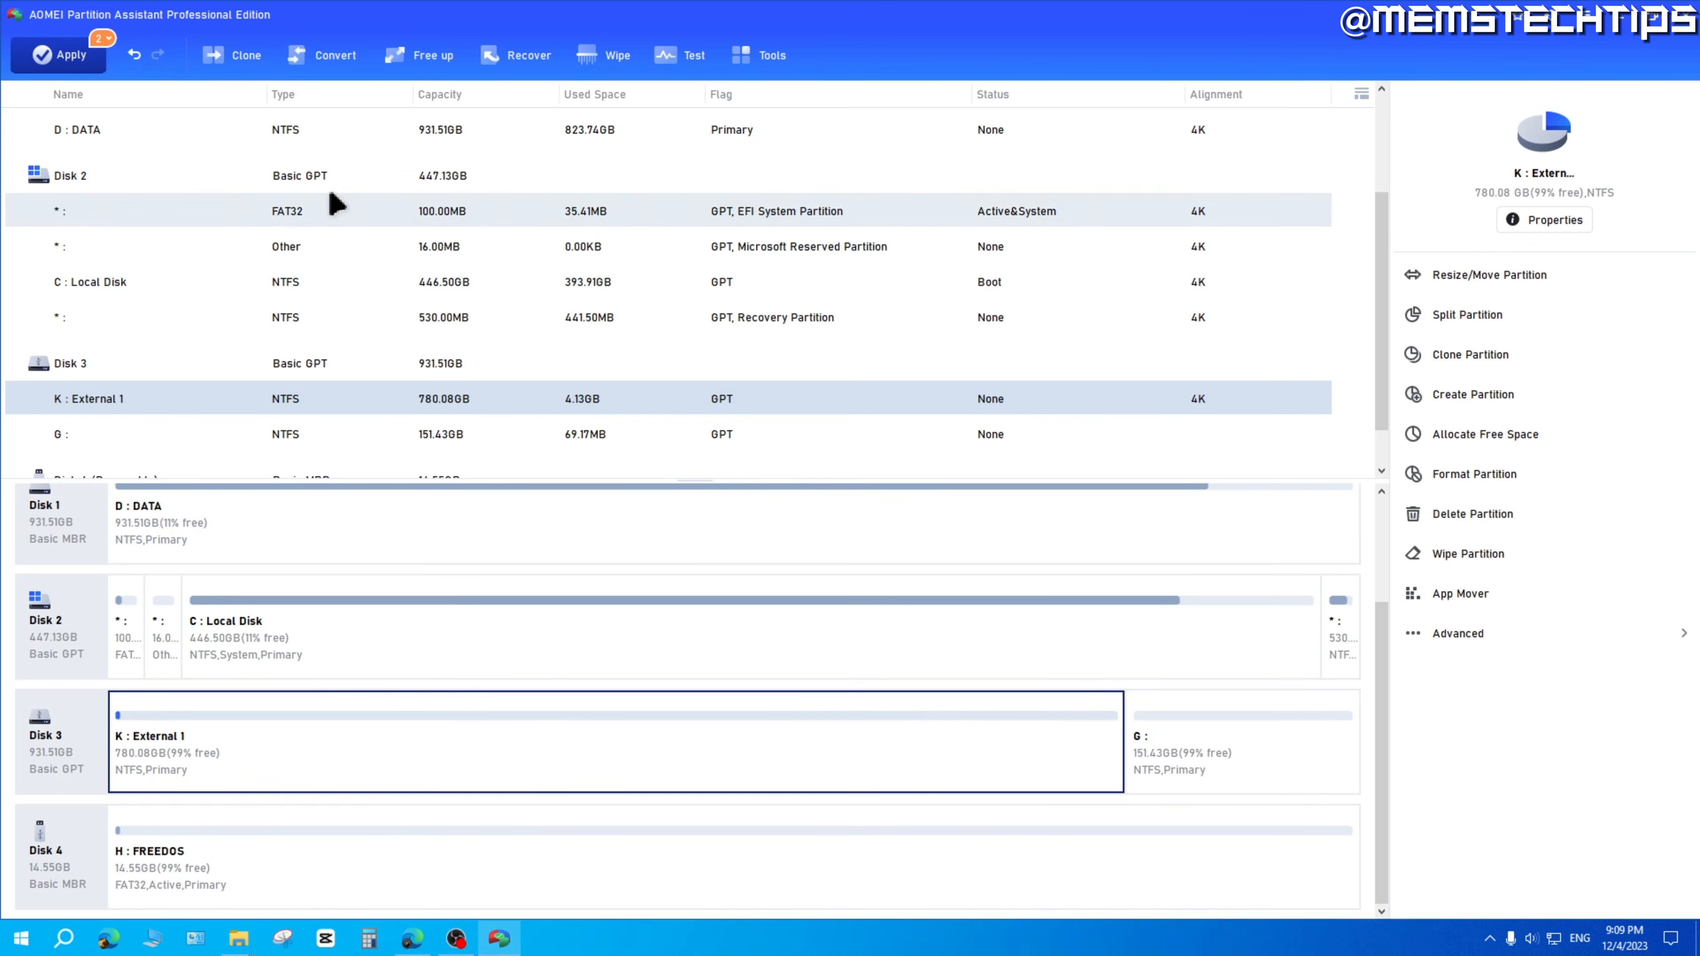
Step: Review the pending split and drive letter operations, and close the summary without proceeding
click(101, 53)
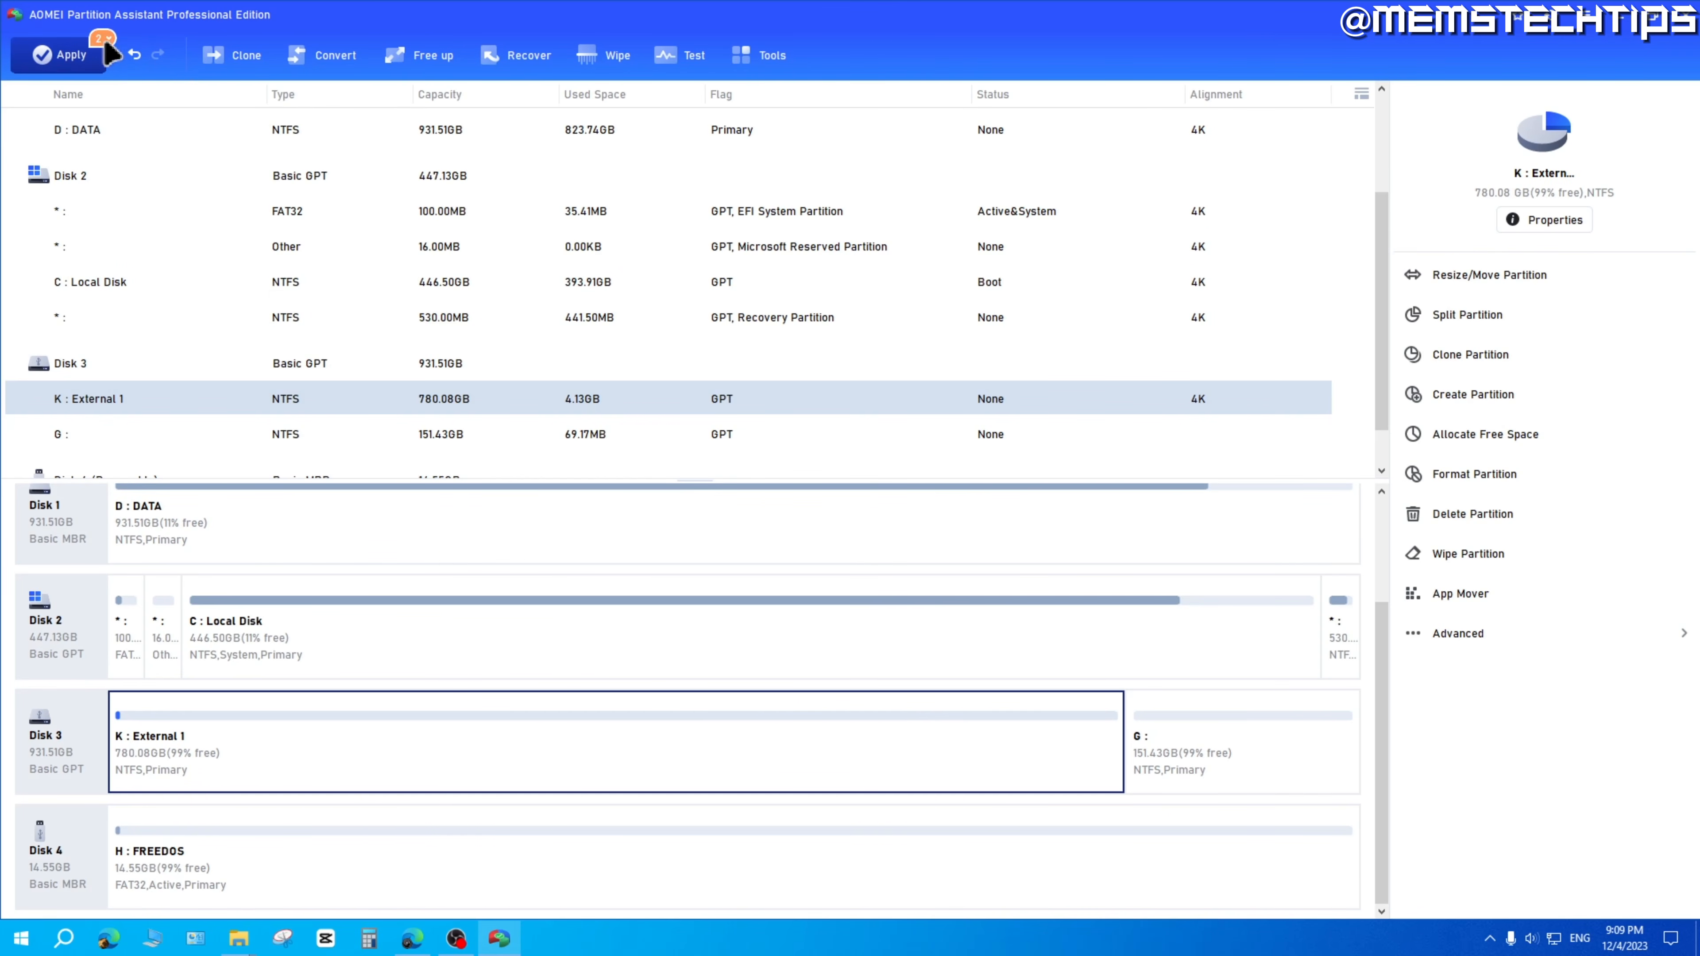
click(62, 59)
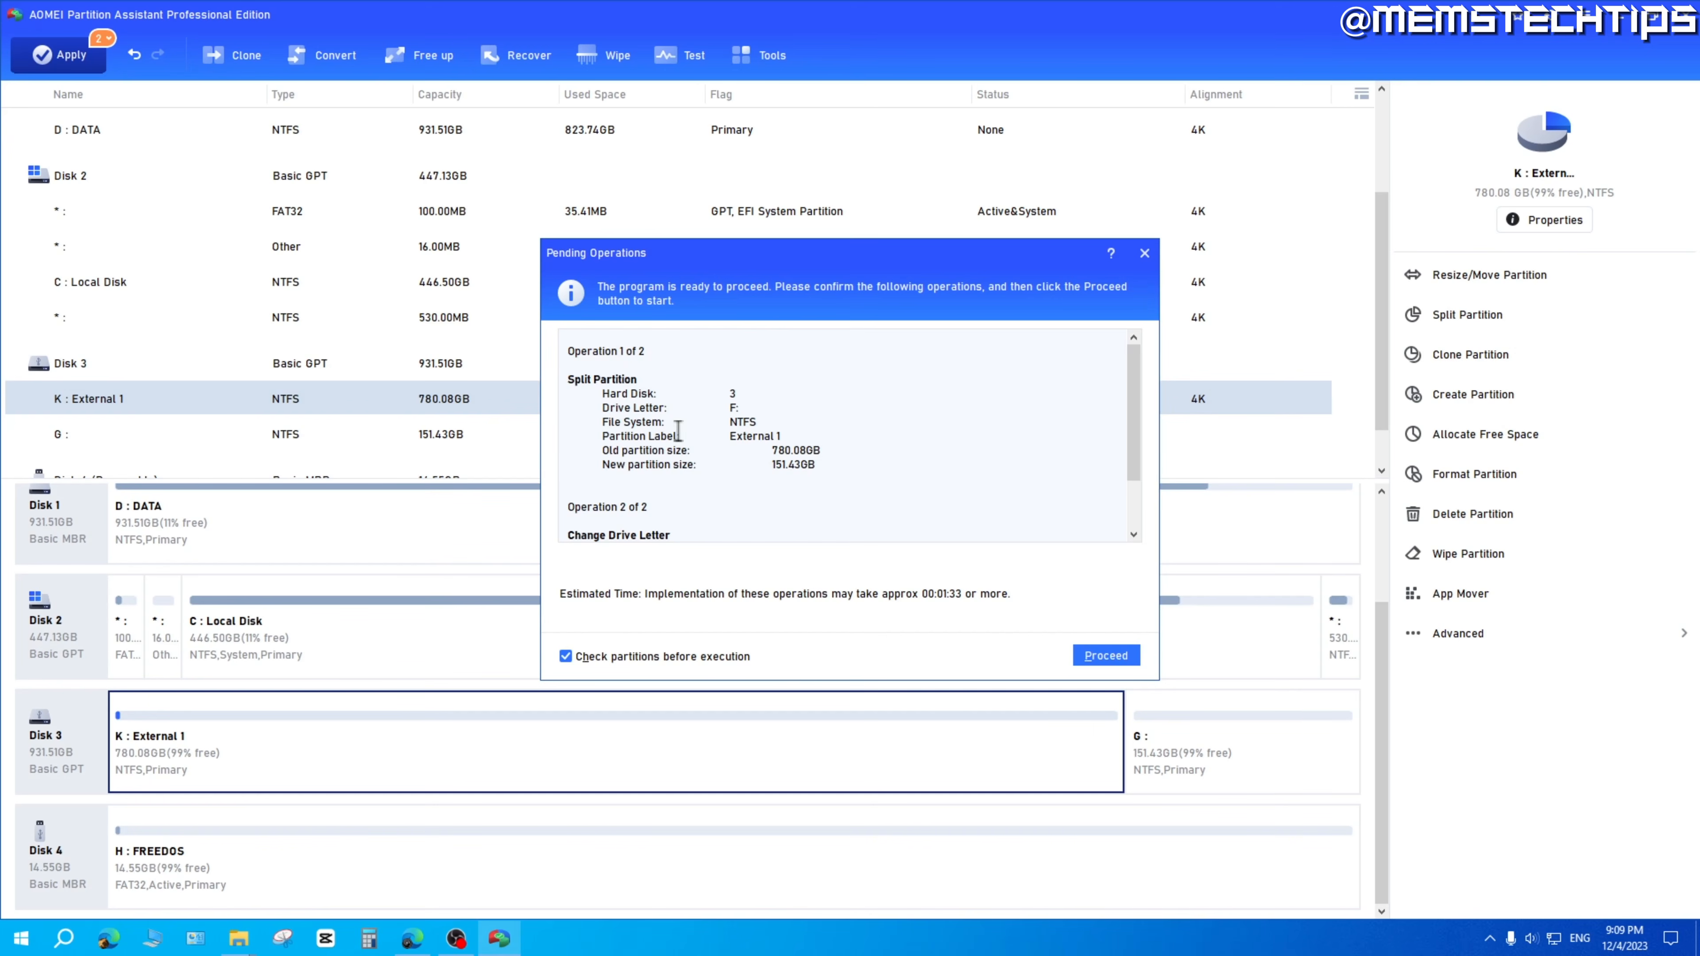
scroll(870, 410, down, 2)
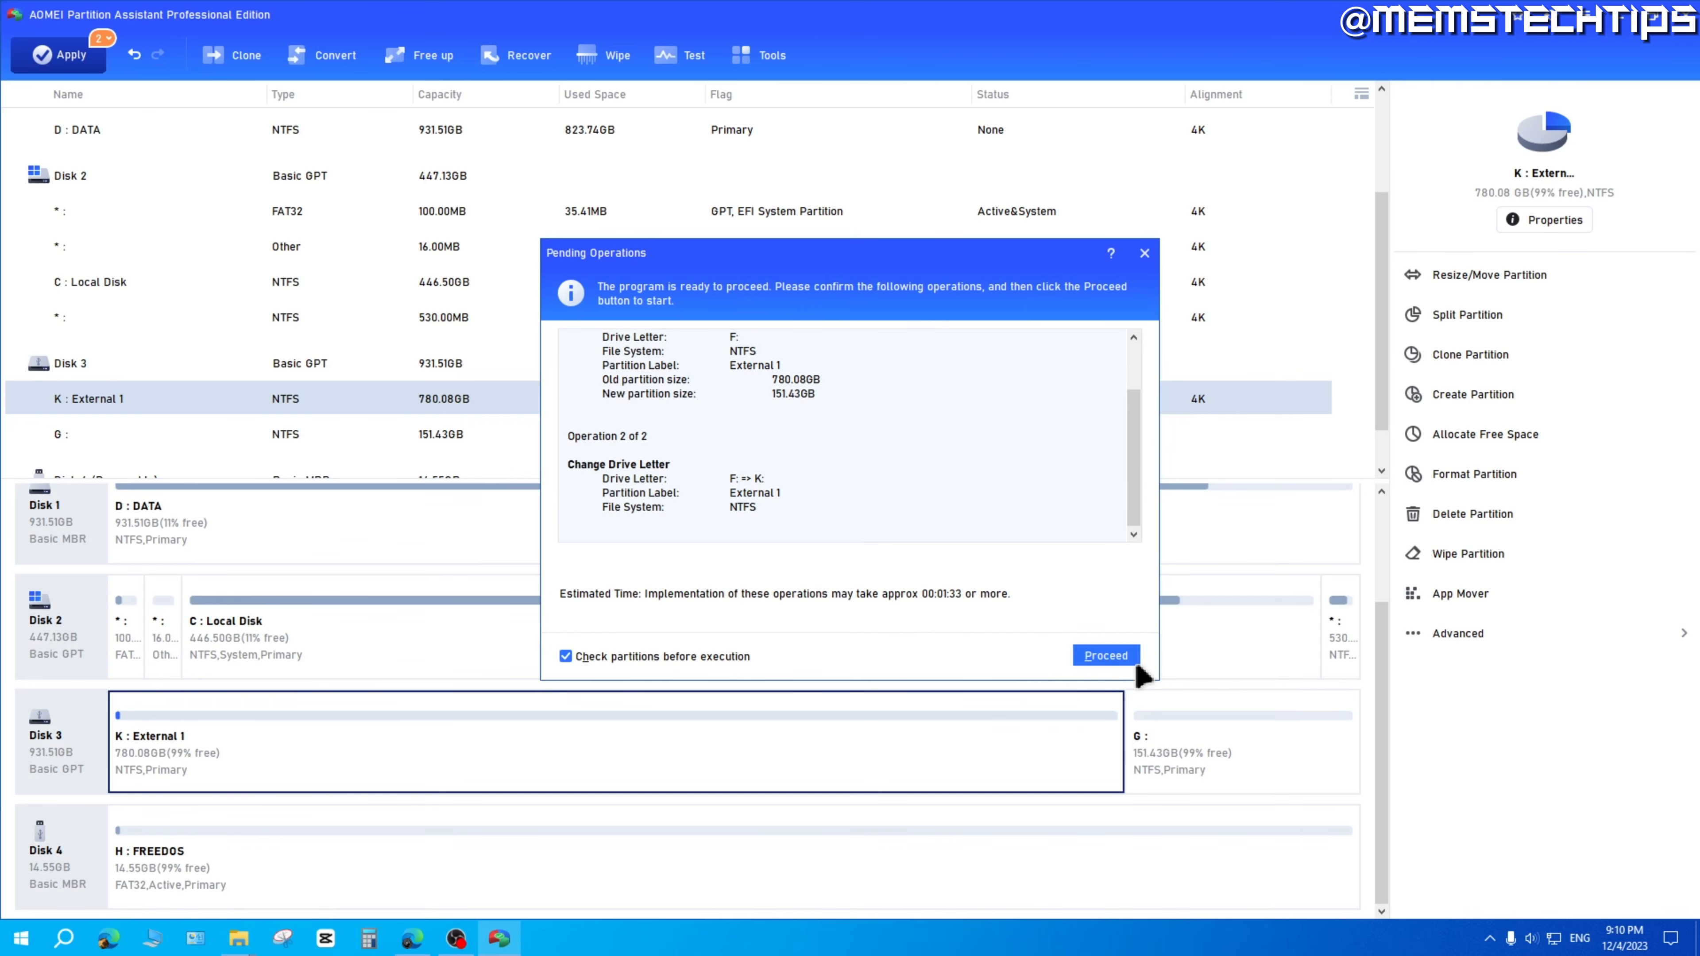
click(1144, 253)
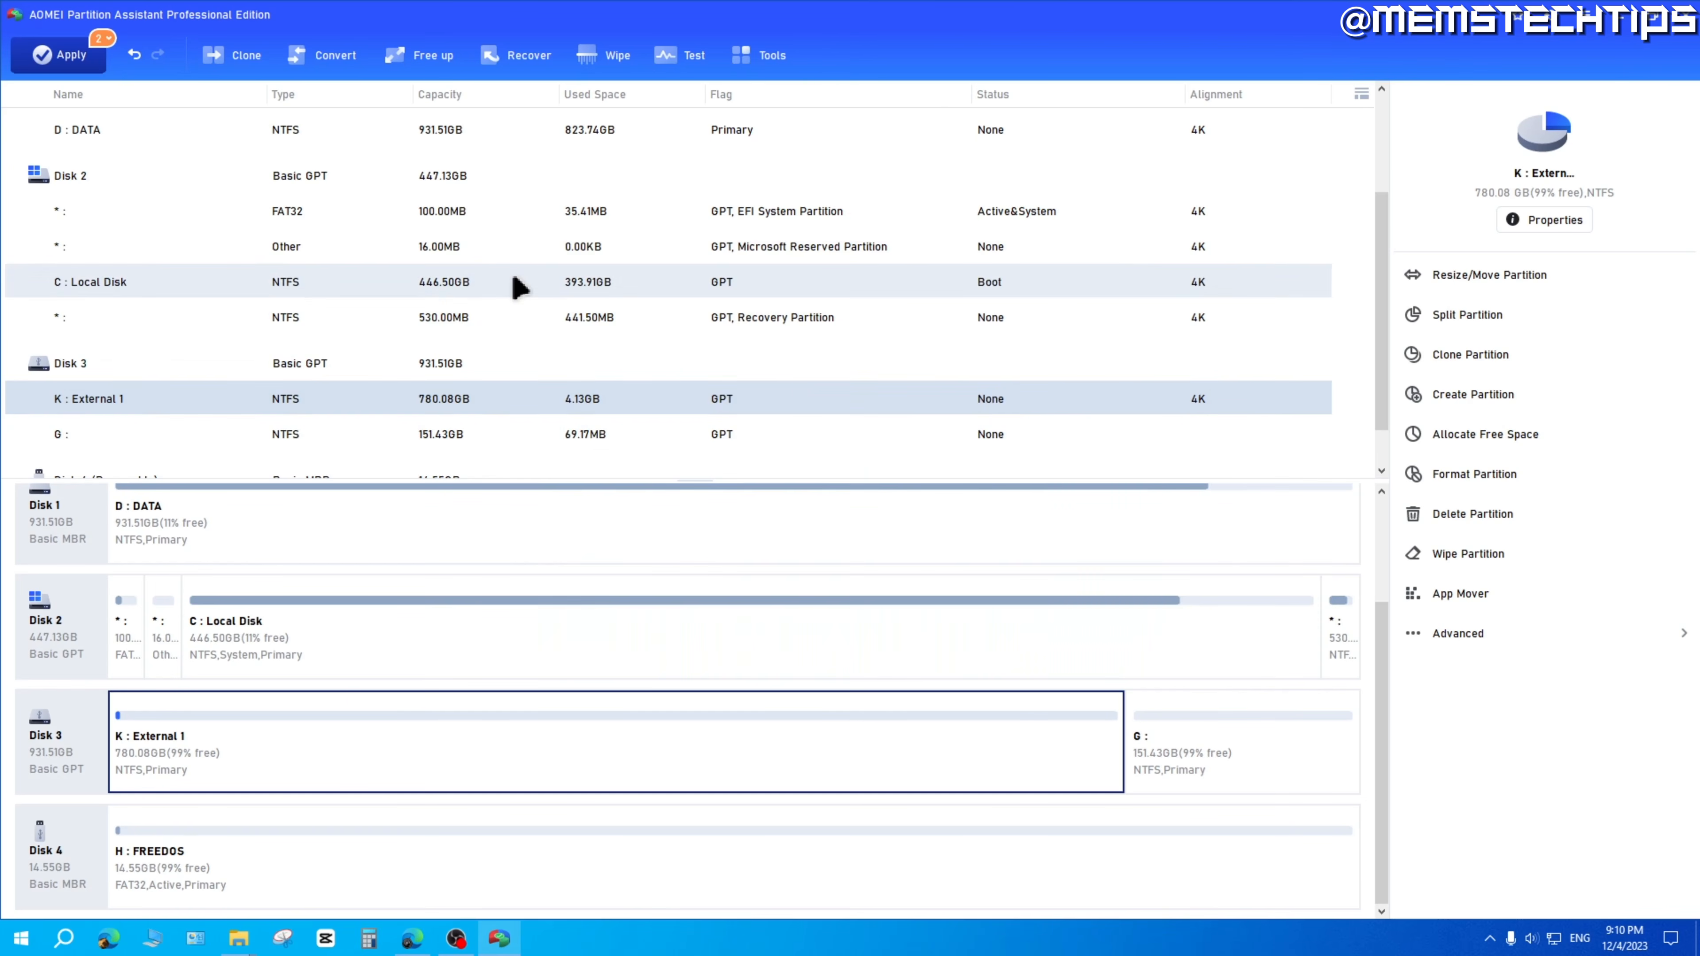
Step: Undo both pending partition operations on Disk 3
scroll(520, 281, down, 3)
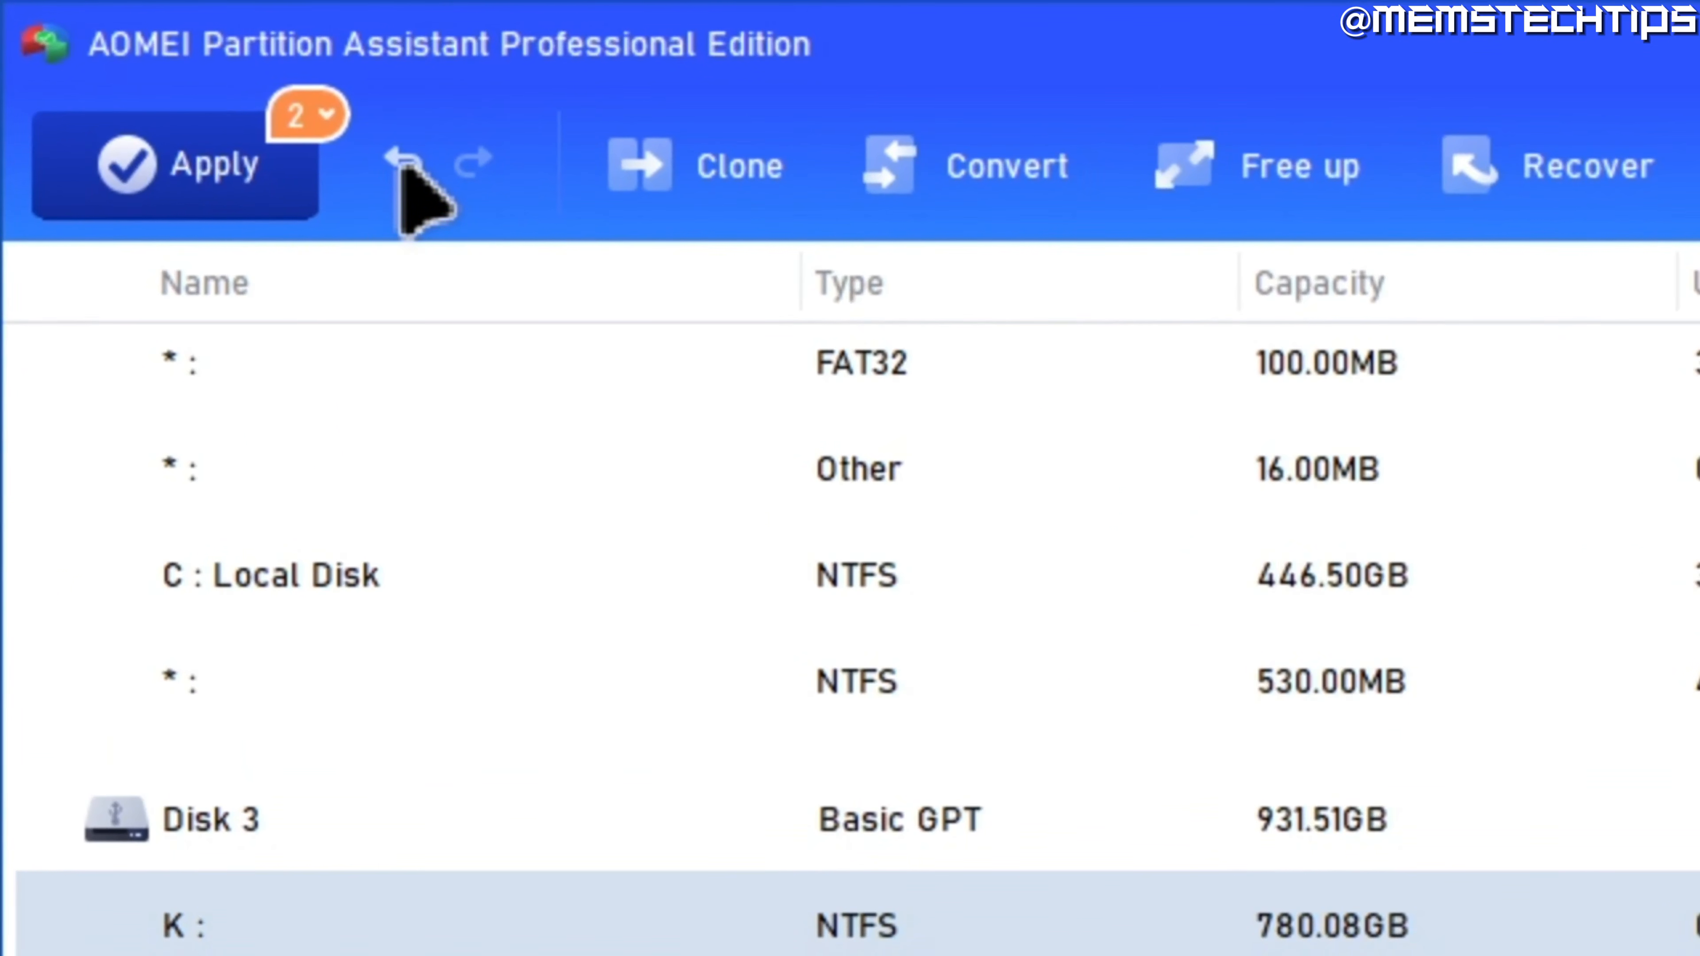
click(400, 161)
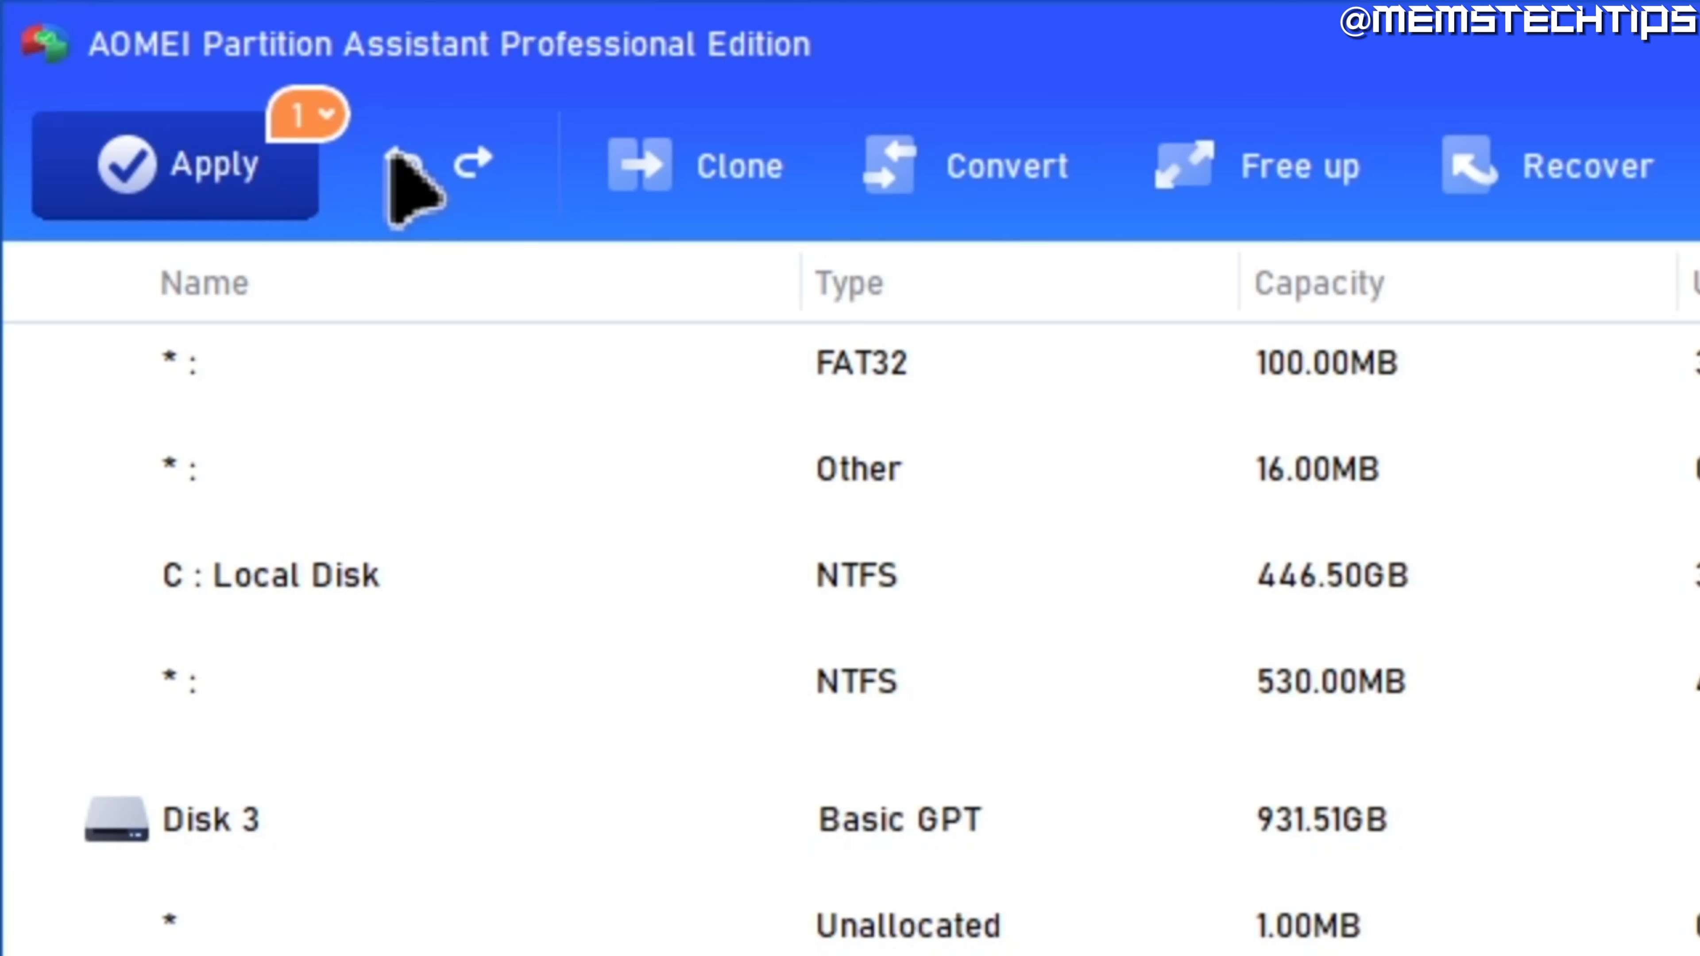
click(399, 152)
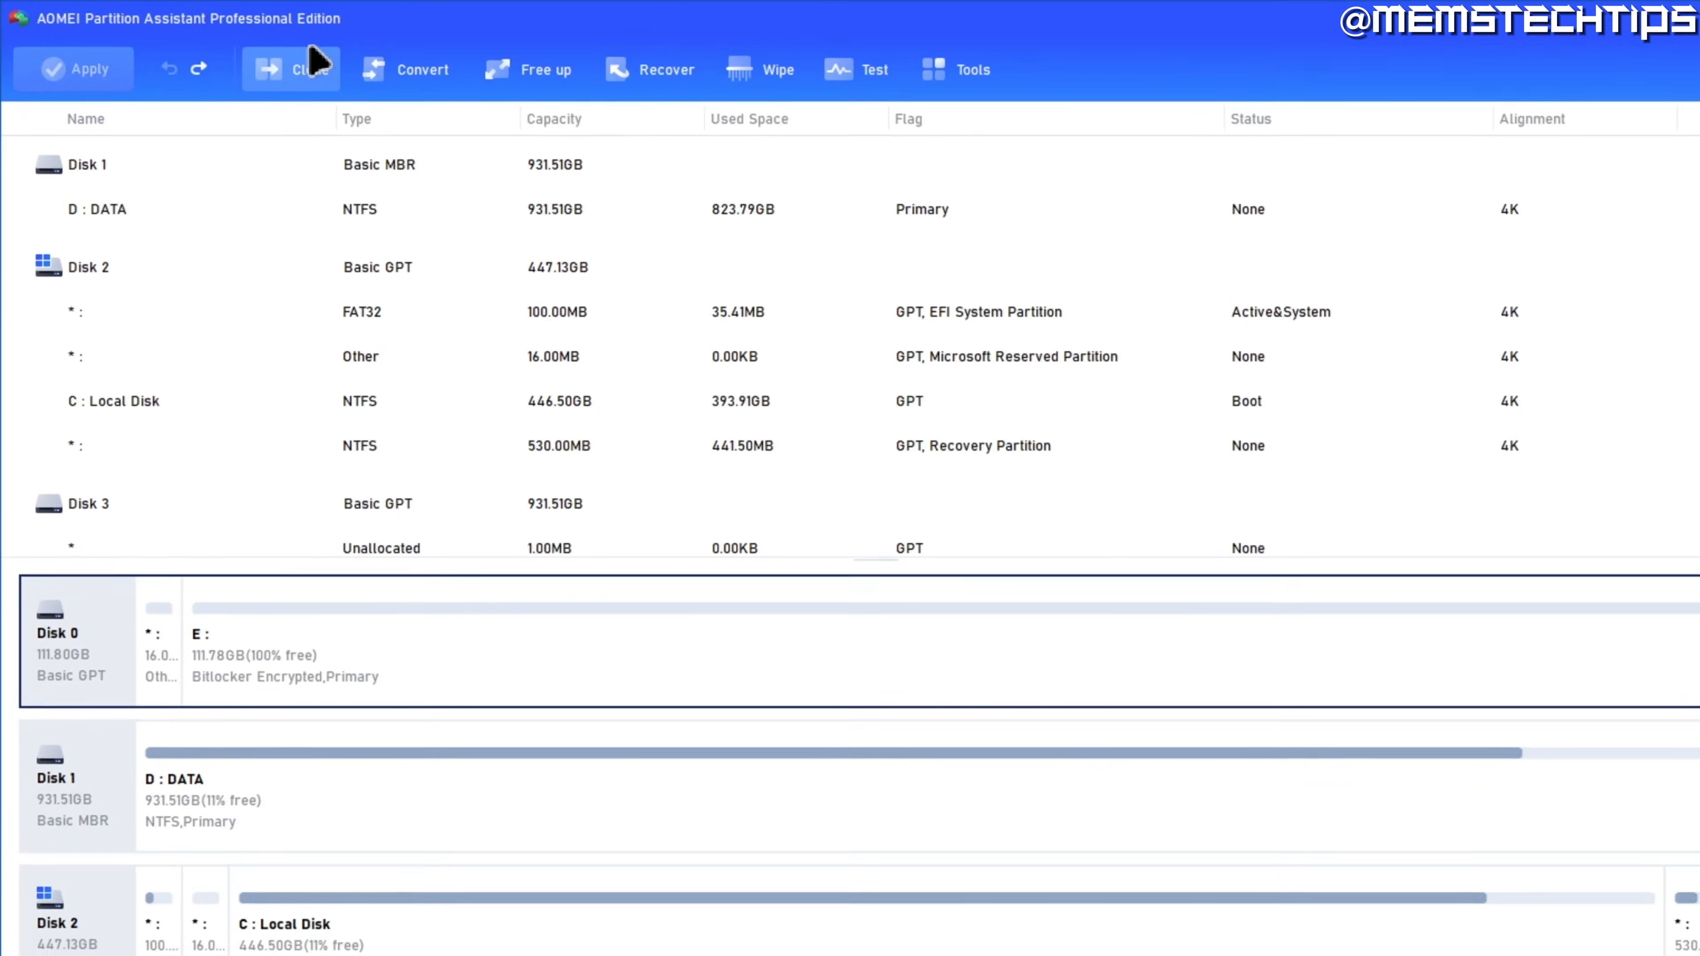
Step: Start a disk clone using the Clone Disk Quickly method with Disk 2 as the source
click(261, 82)
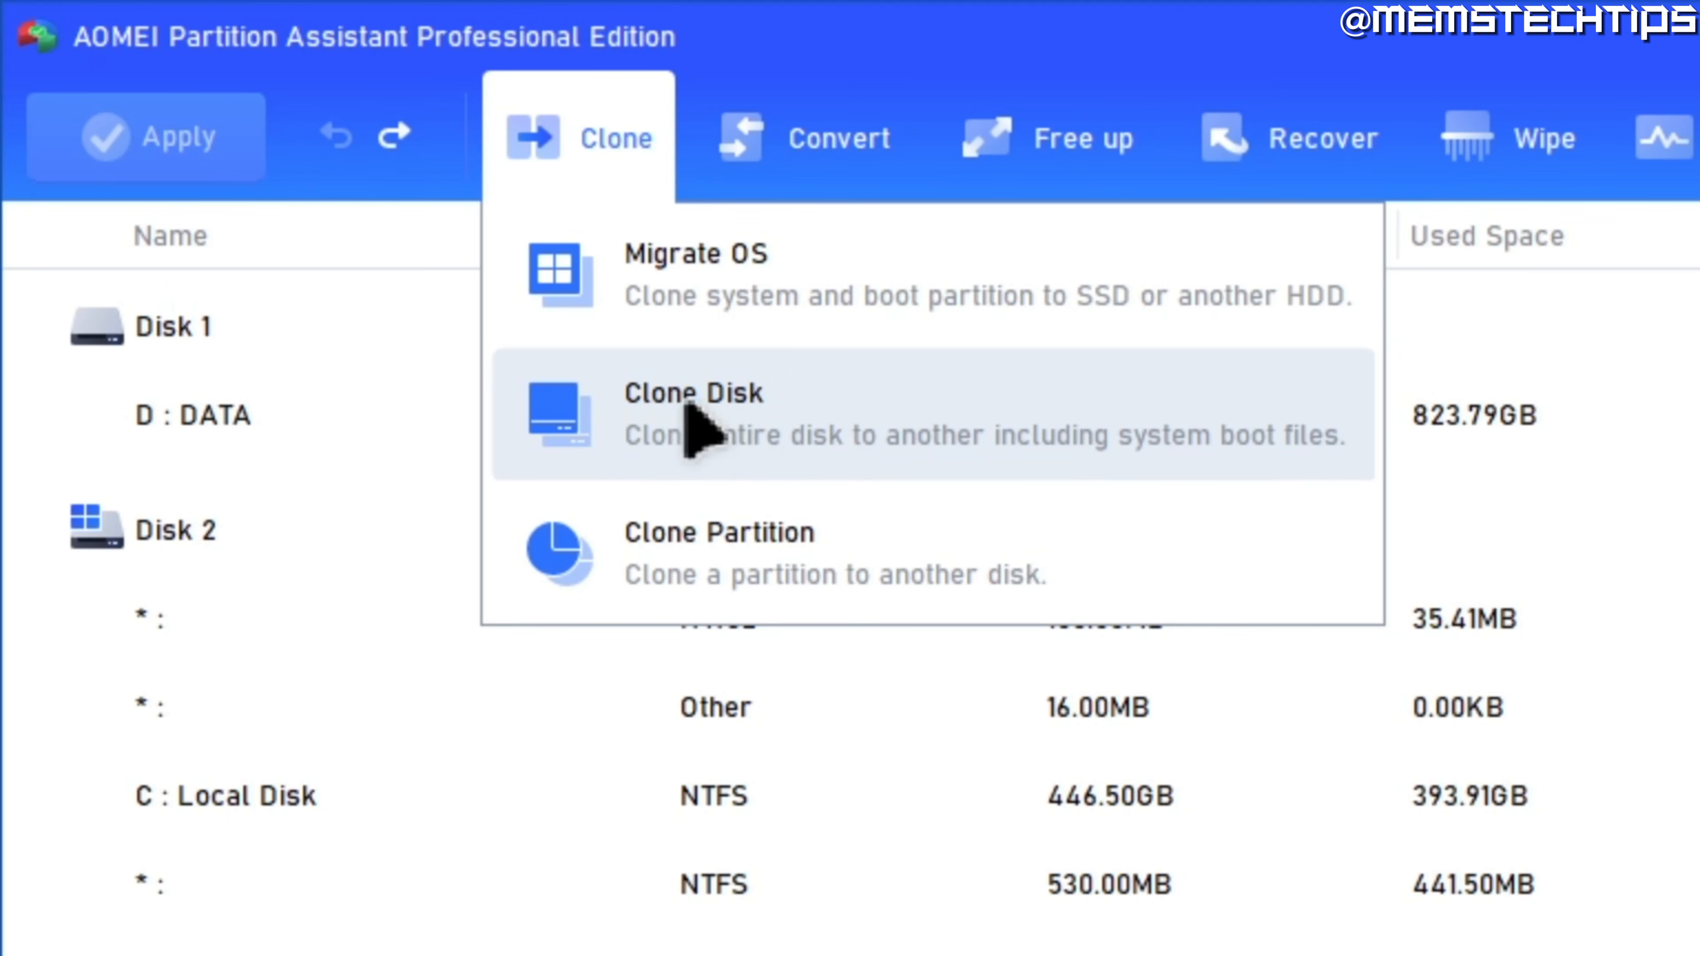
click(706, 402)
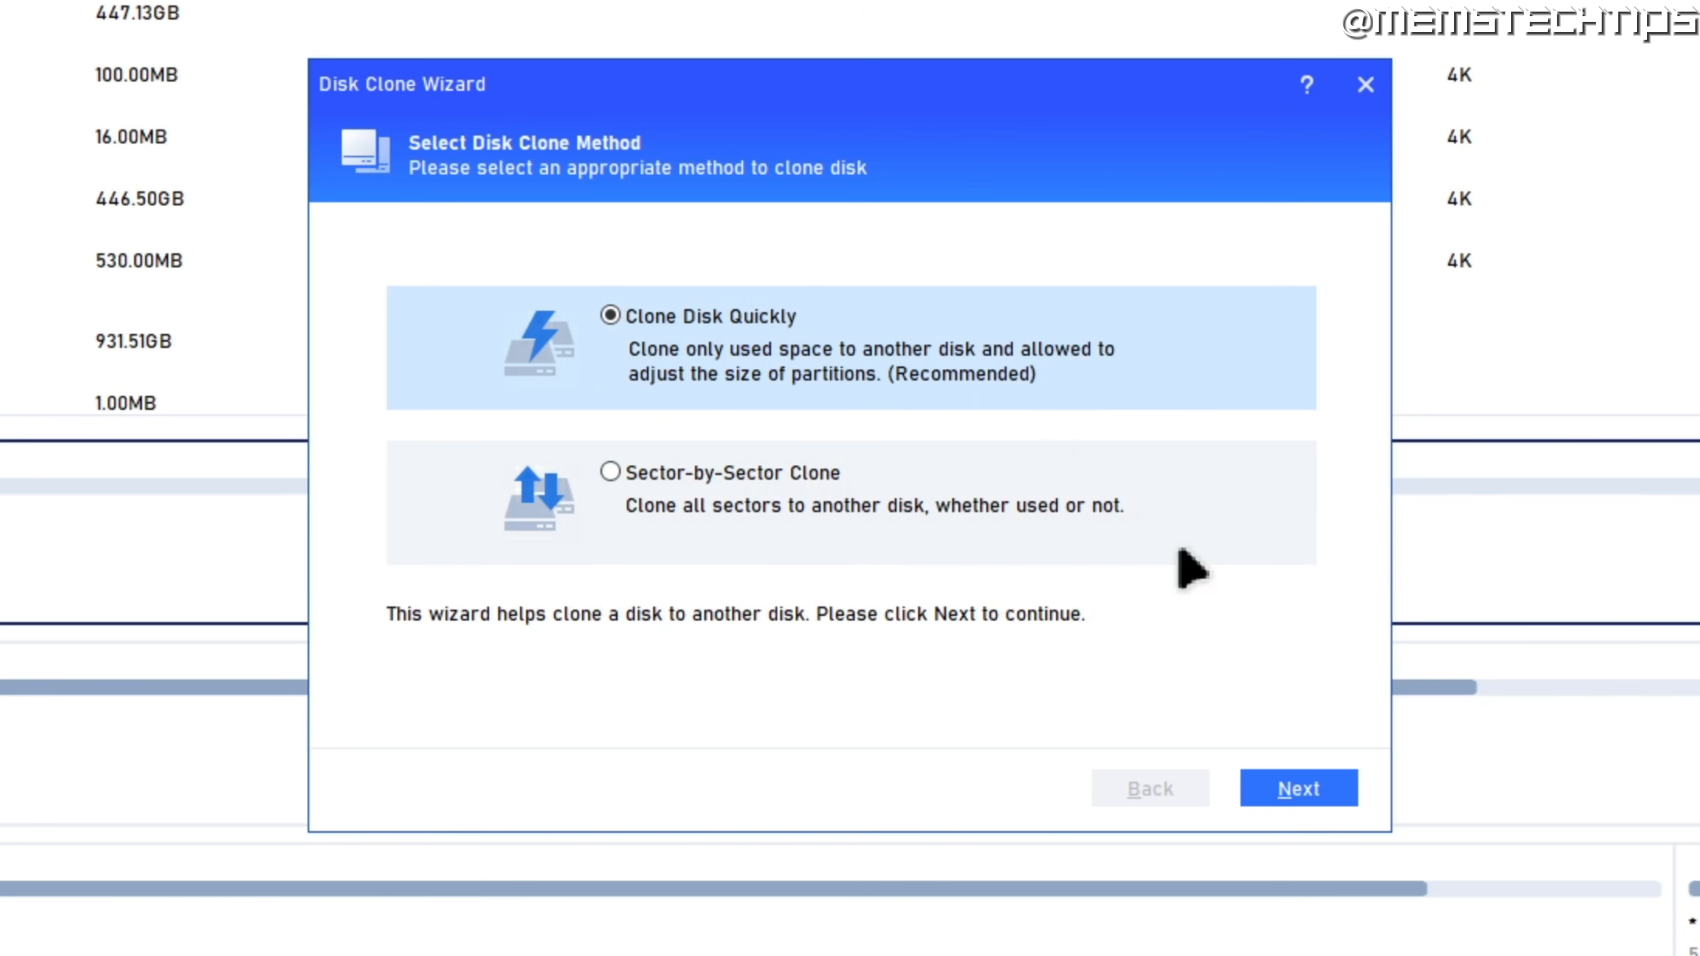
click(1335, 801)
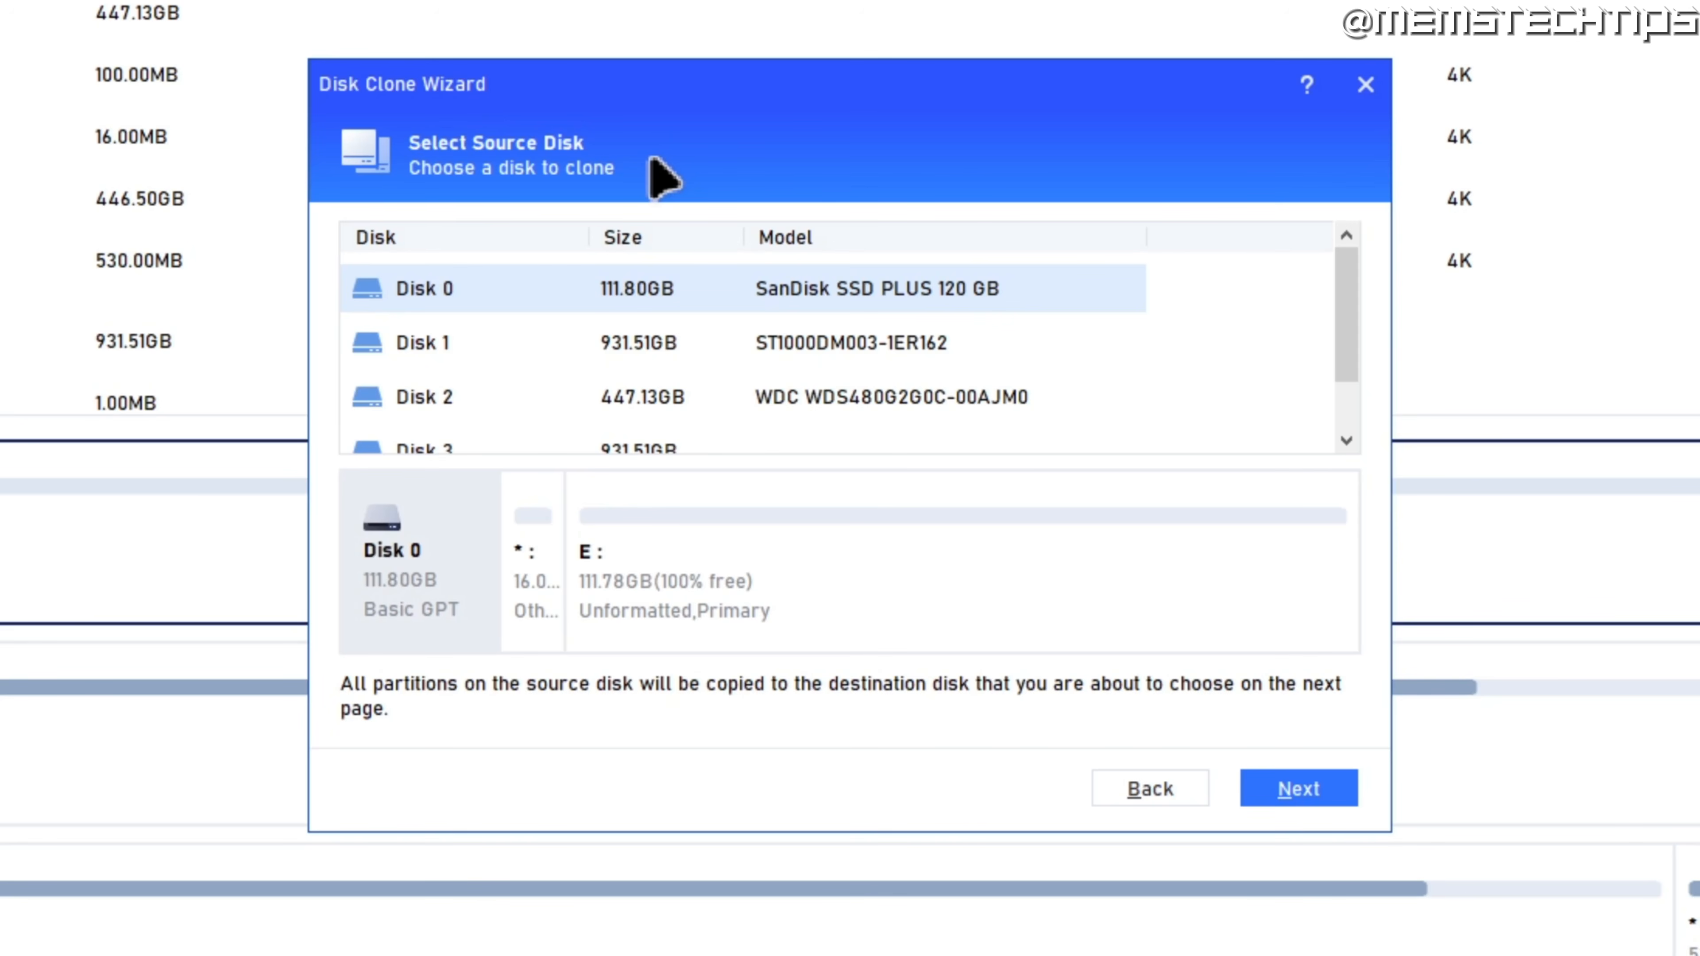
click(496, 402)
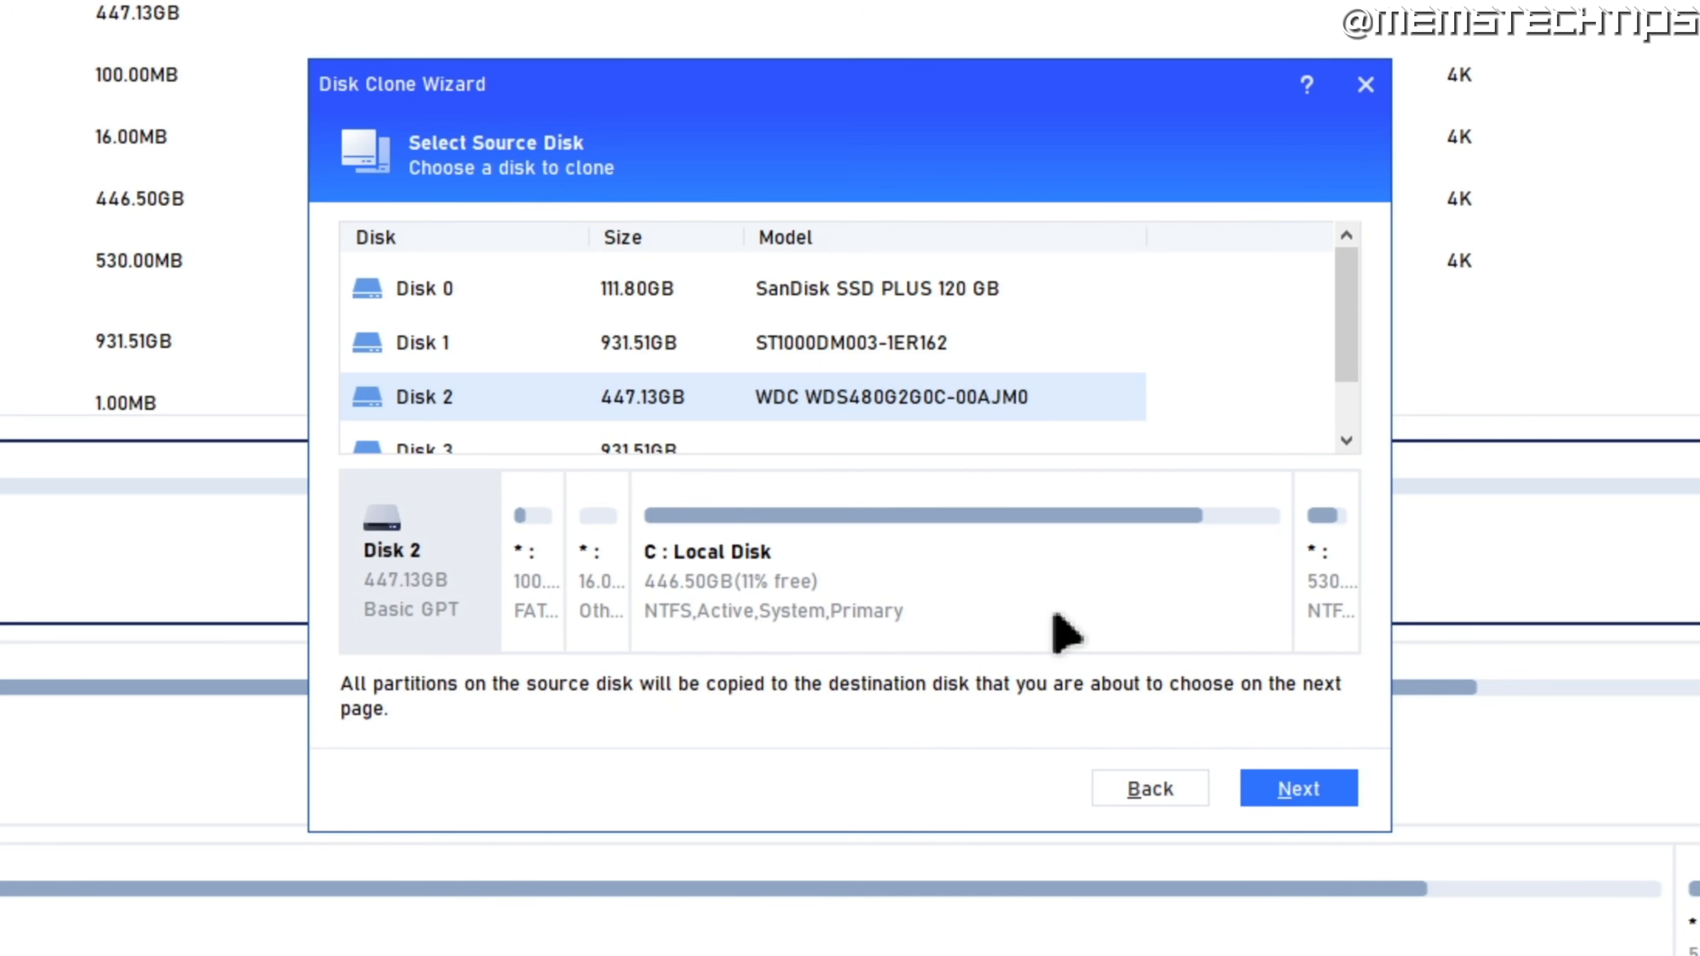
click(1298, 789)
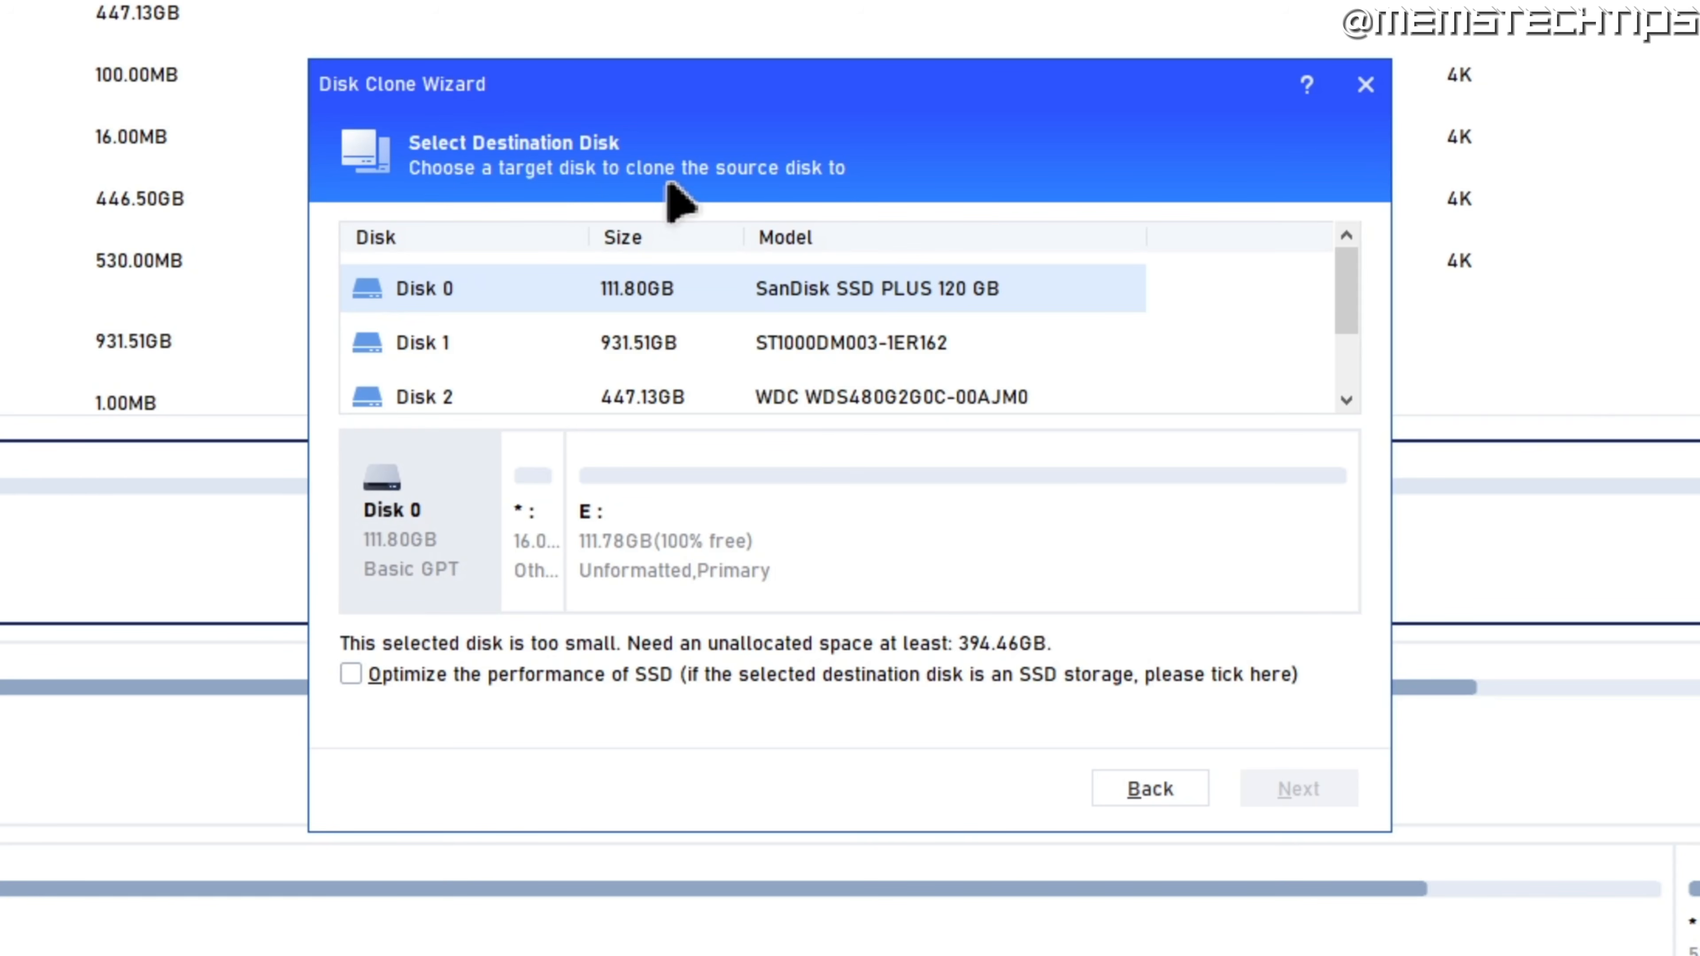
Step: Choose Disk 3 as the clone's destination and agree to wipe all data on it
scroll(653, 338, down, 1)
click(649, 341)
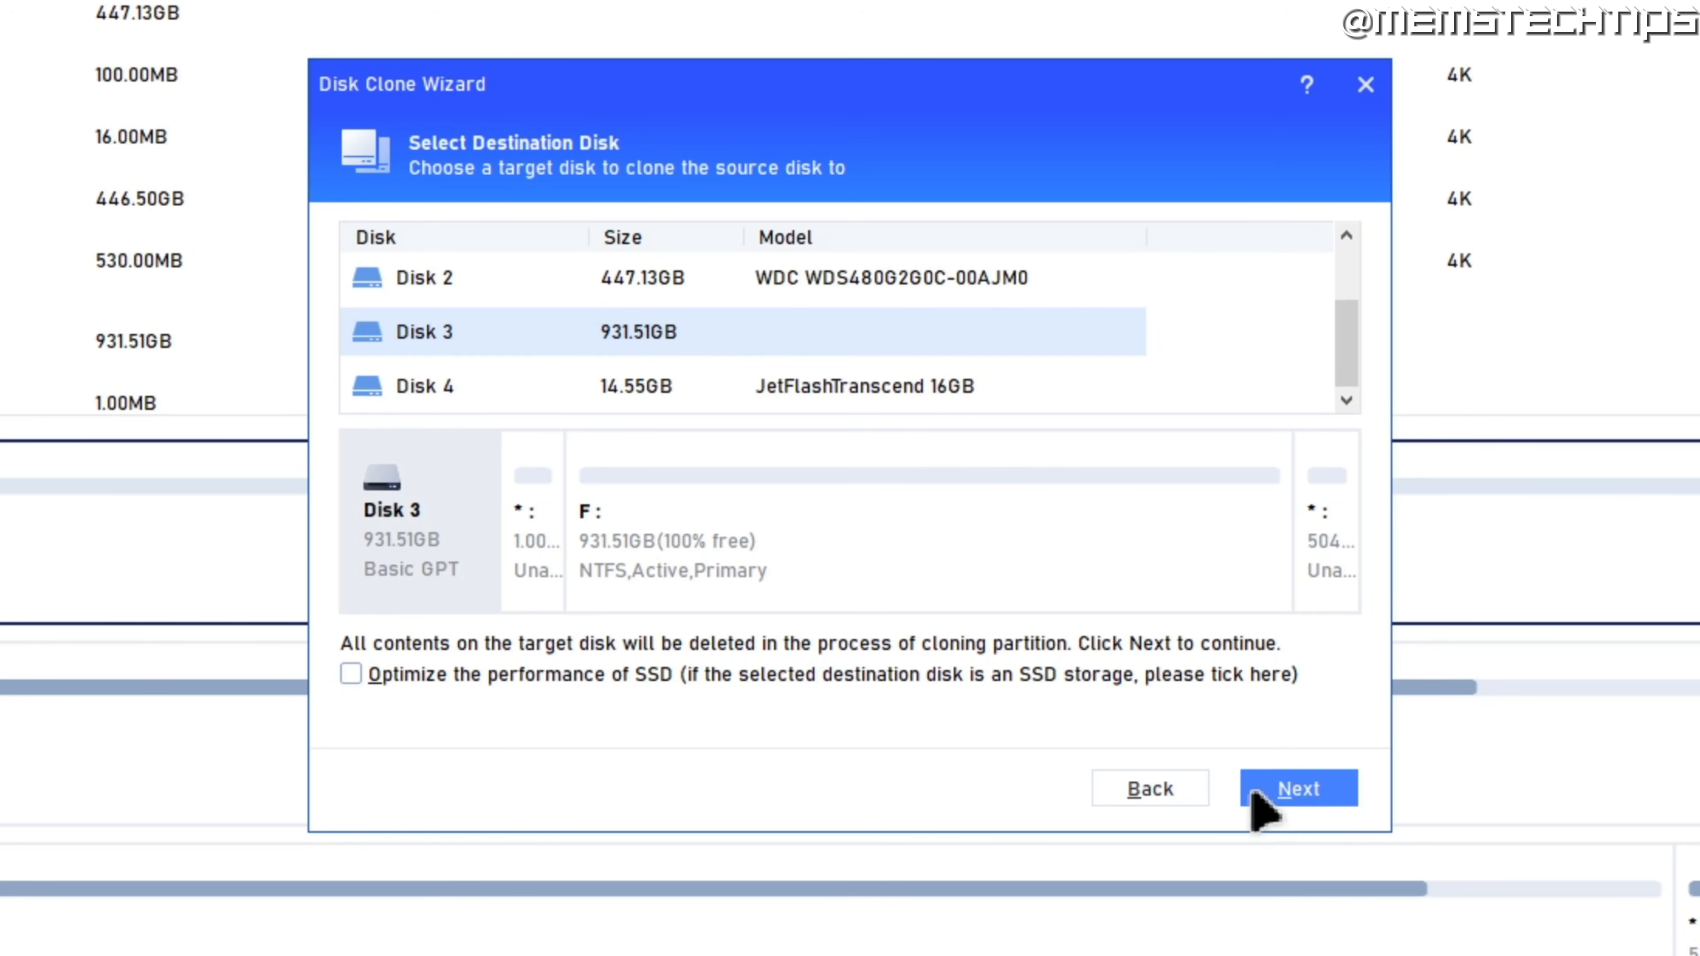
click(1315, 797)
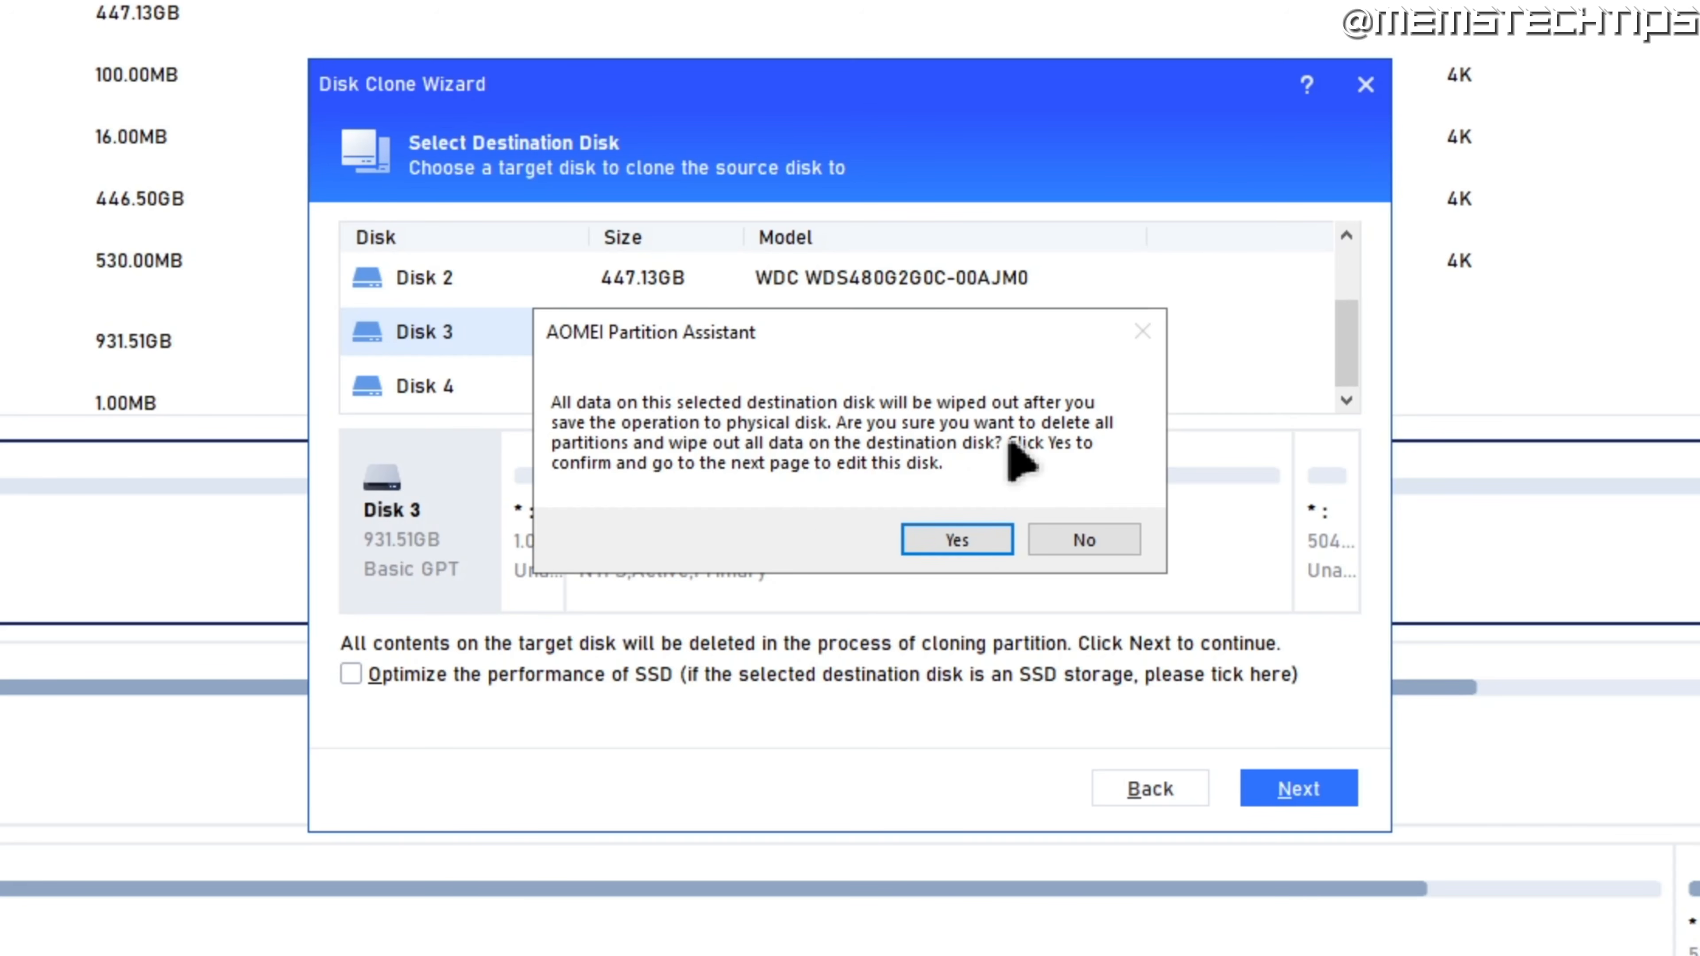
click(964, 541)
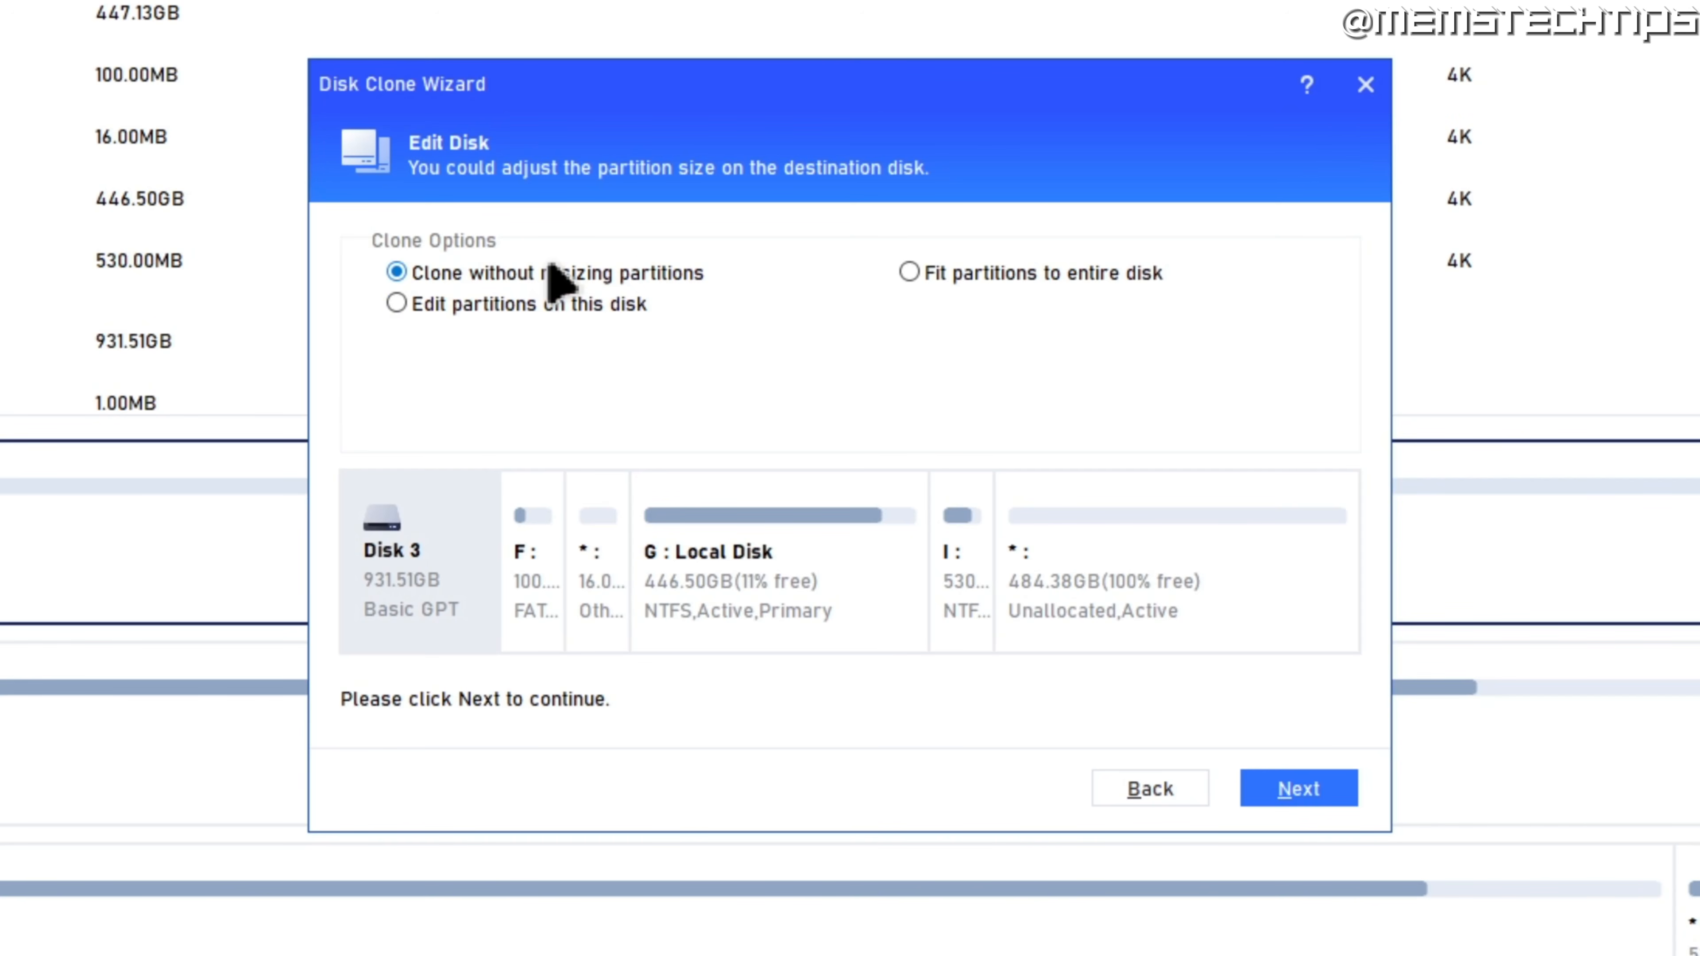
Step: Try the Fit partitions and Edit partitions clone options, enlarging partition F to about 211 MB and selecting the other partitions in turn
click(908, 273)
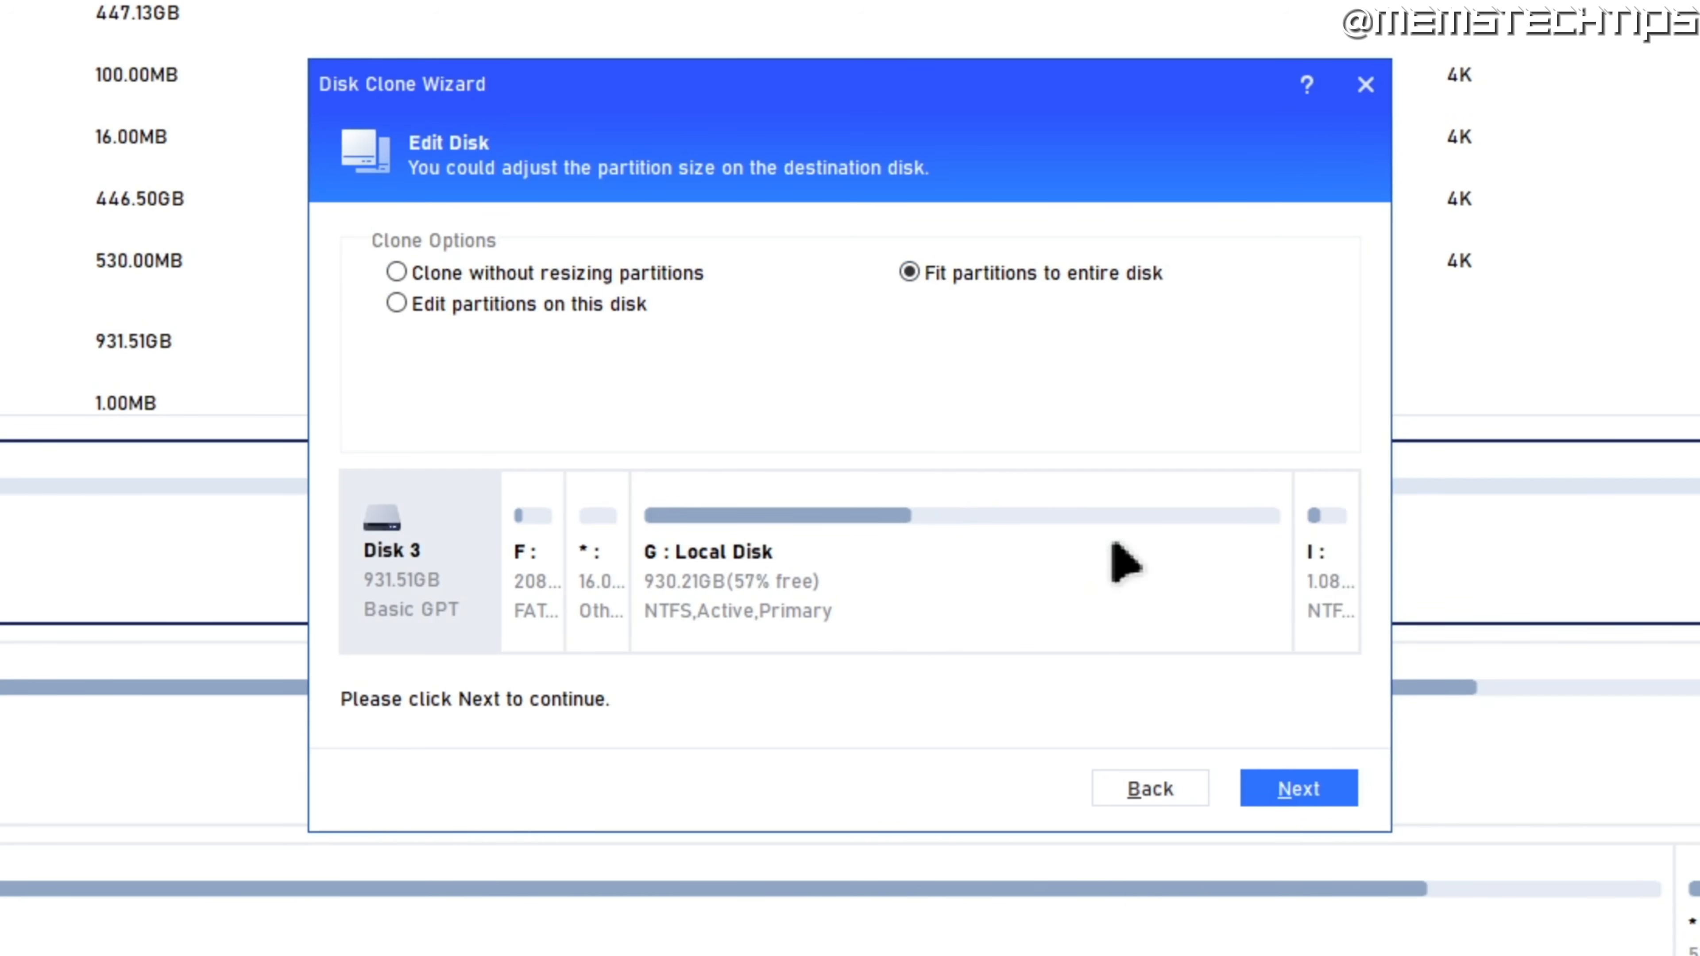
click(396, 303)
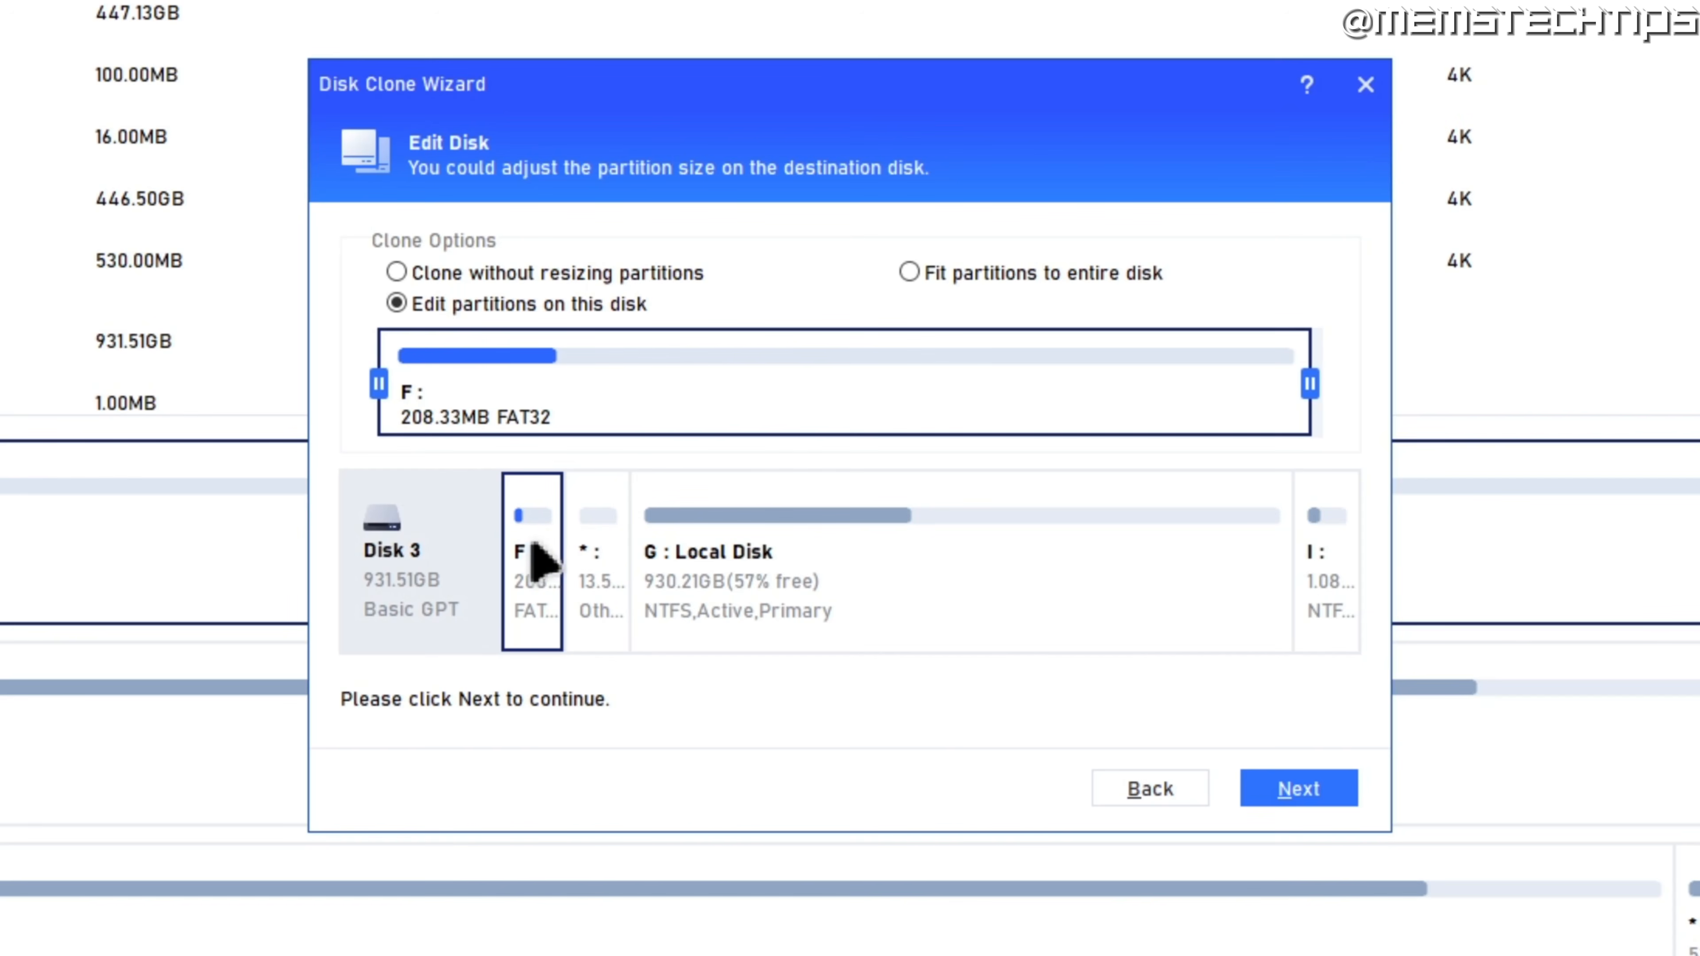
drag(379, 382, 197, 368)
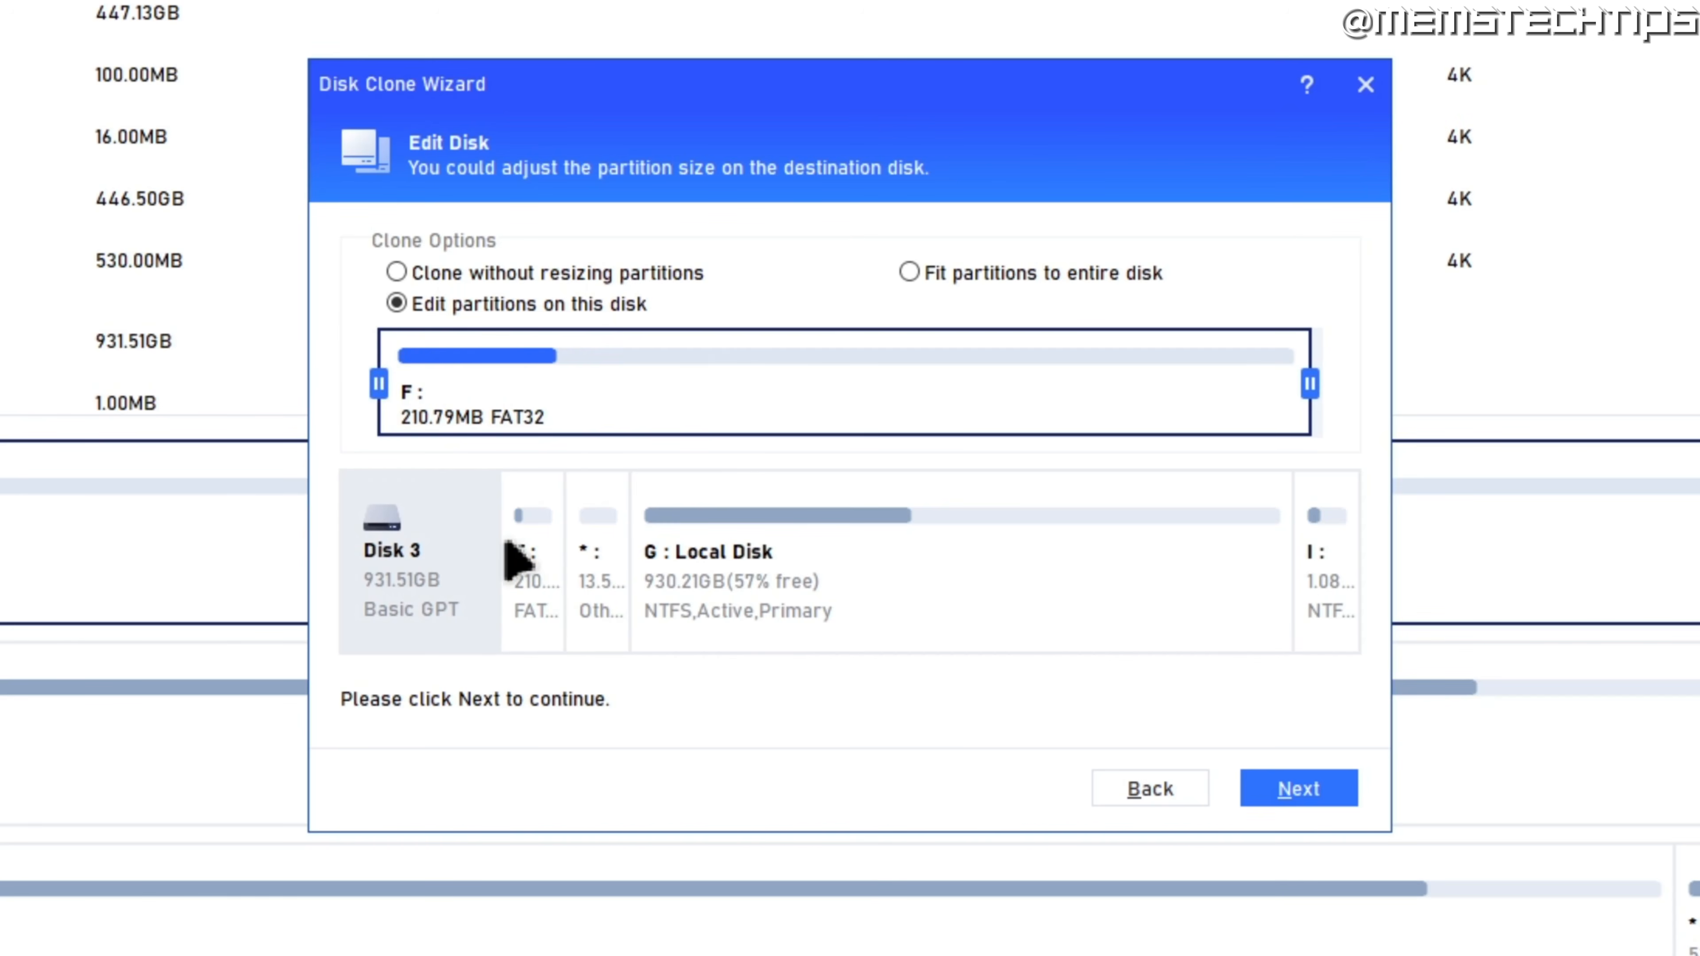
click(514, 563)
click(599, 565)
click(1332, 576)
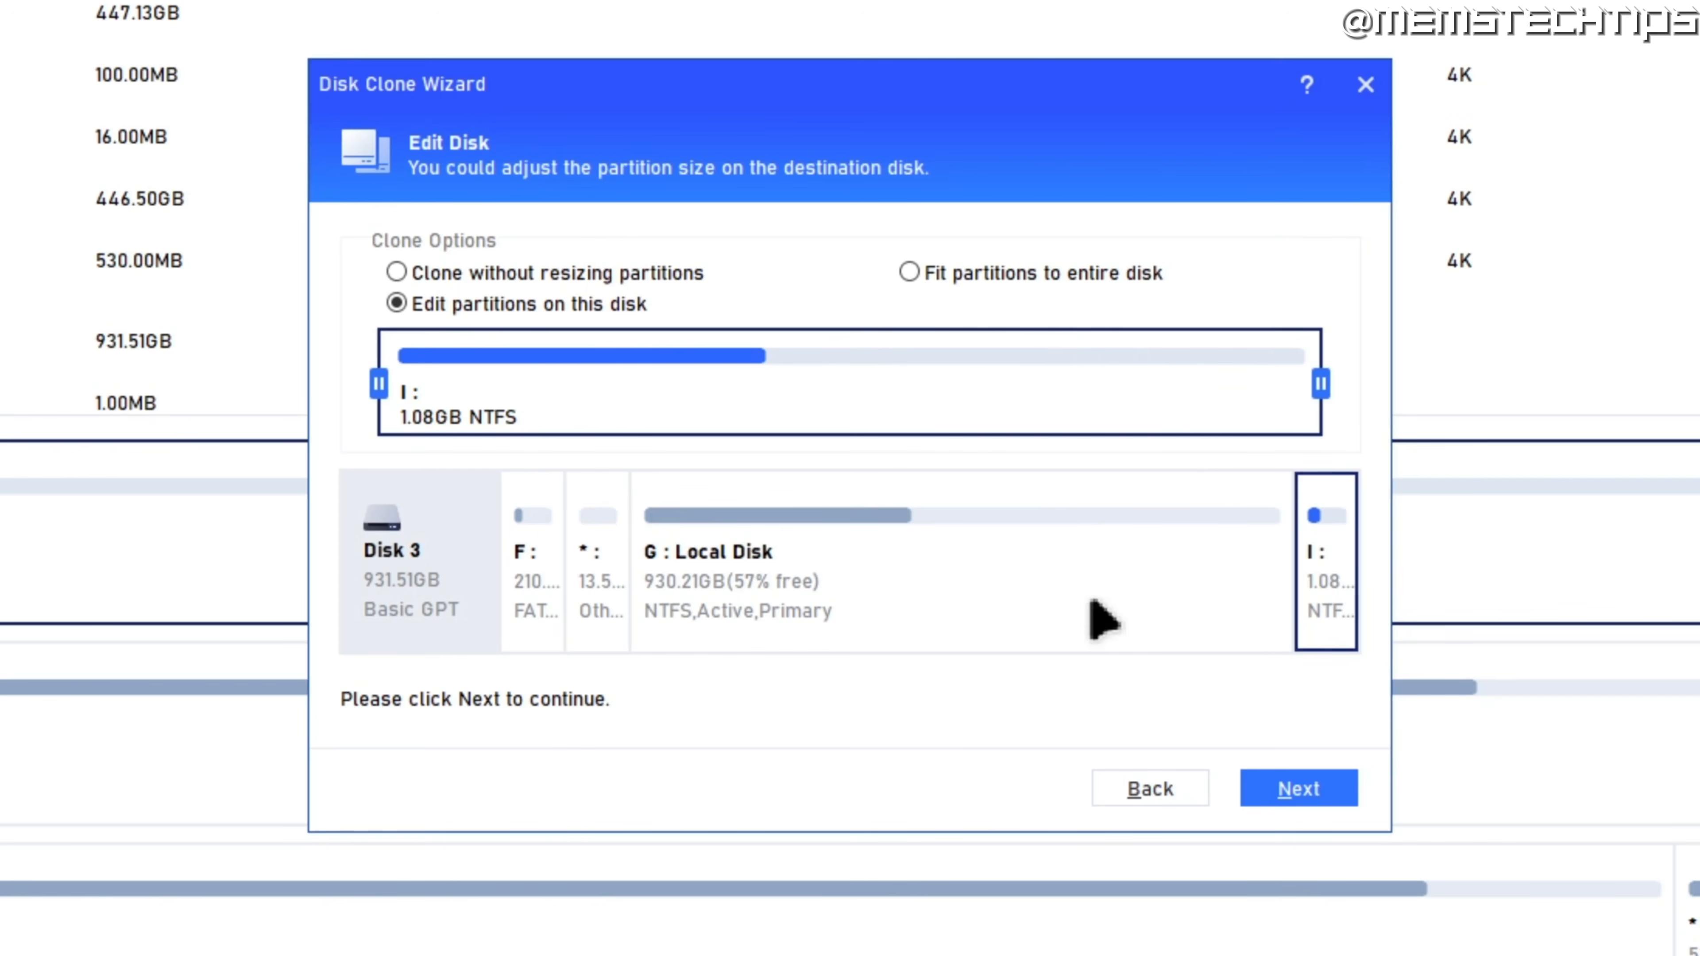
click(849, 536)
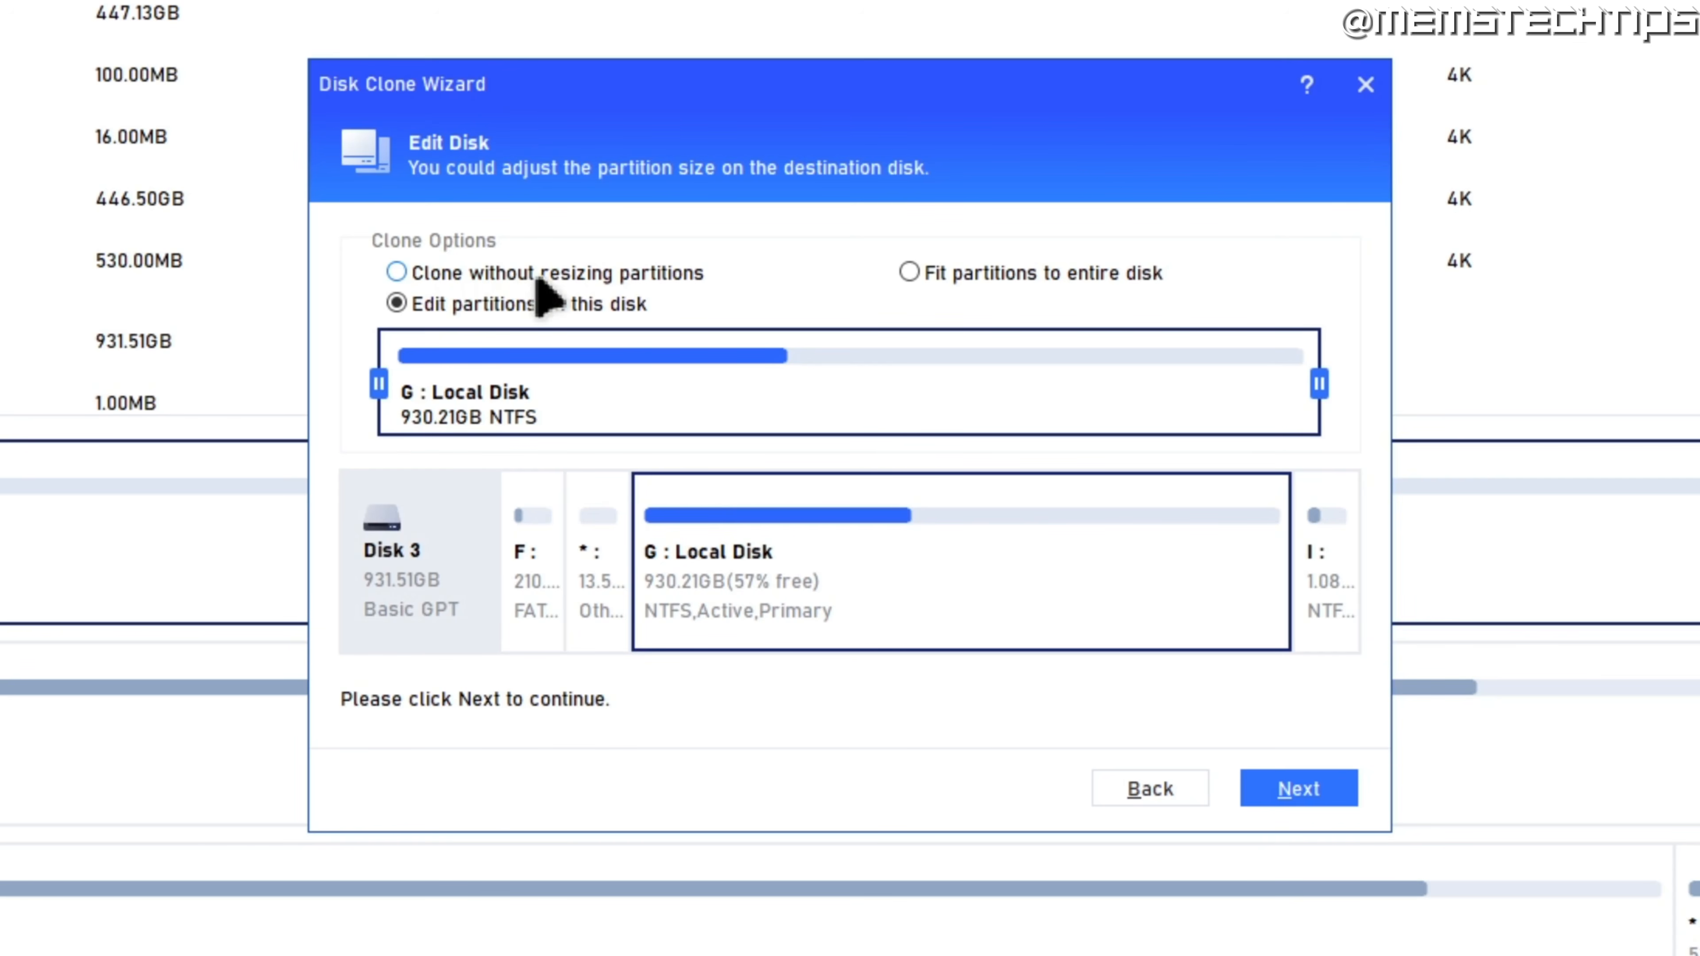
Step: Queue the Disk 3 clone with Fit partitions to entire disk, and undo that pending clone
click(584, 273)
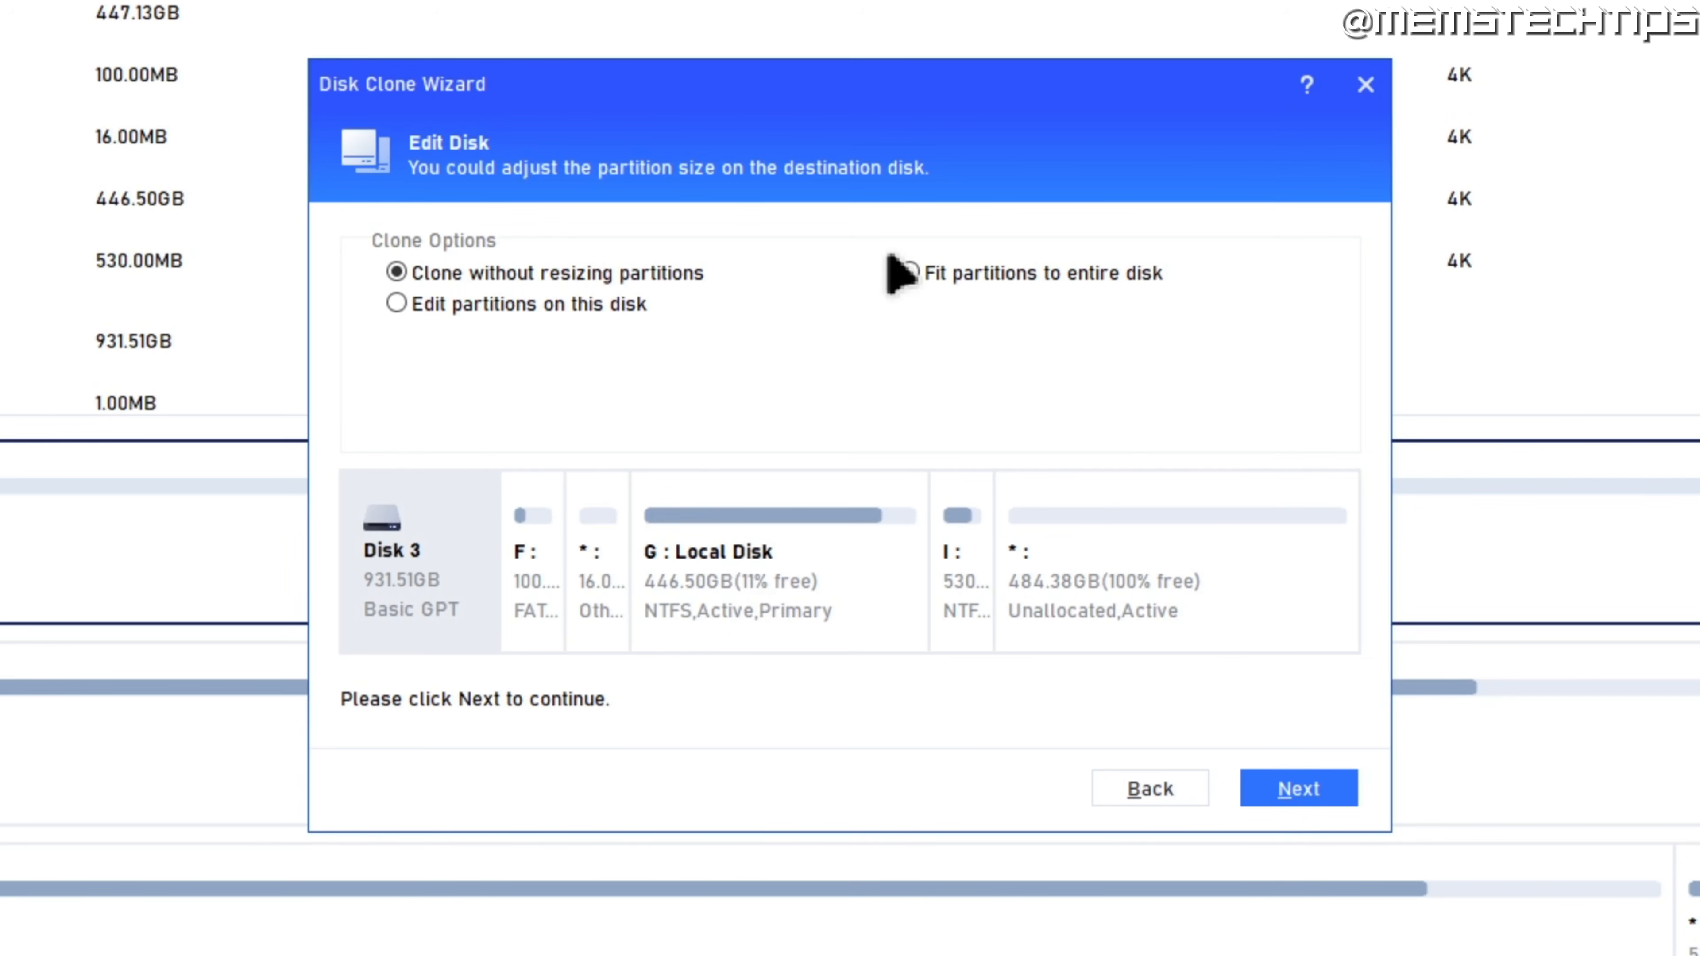
click(982, 274)
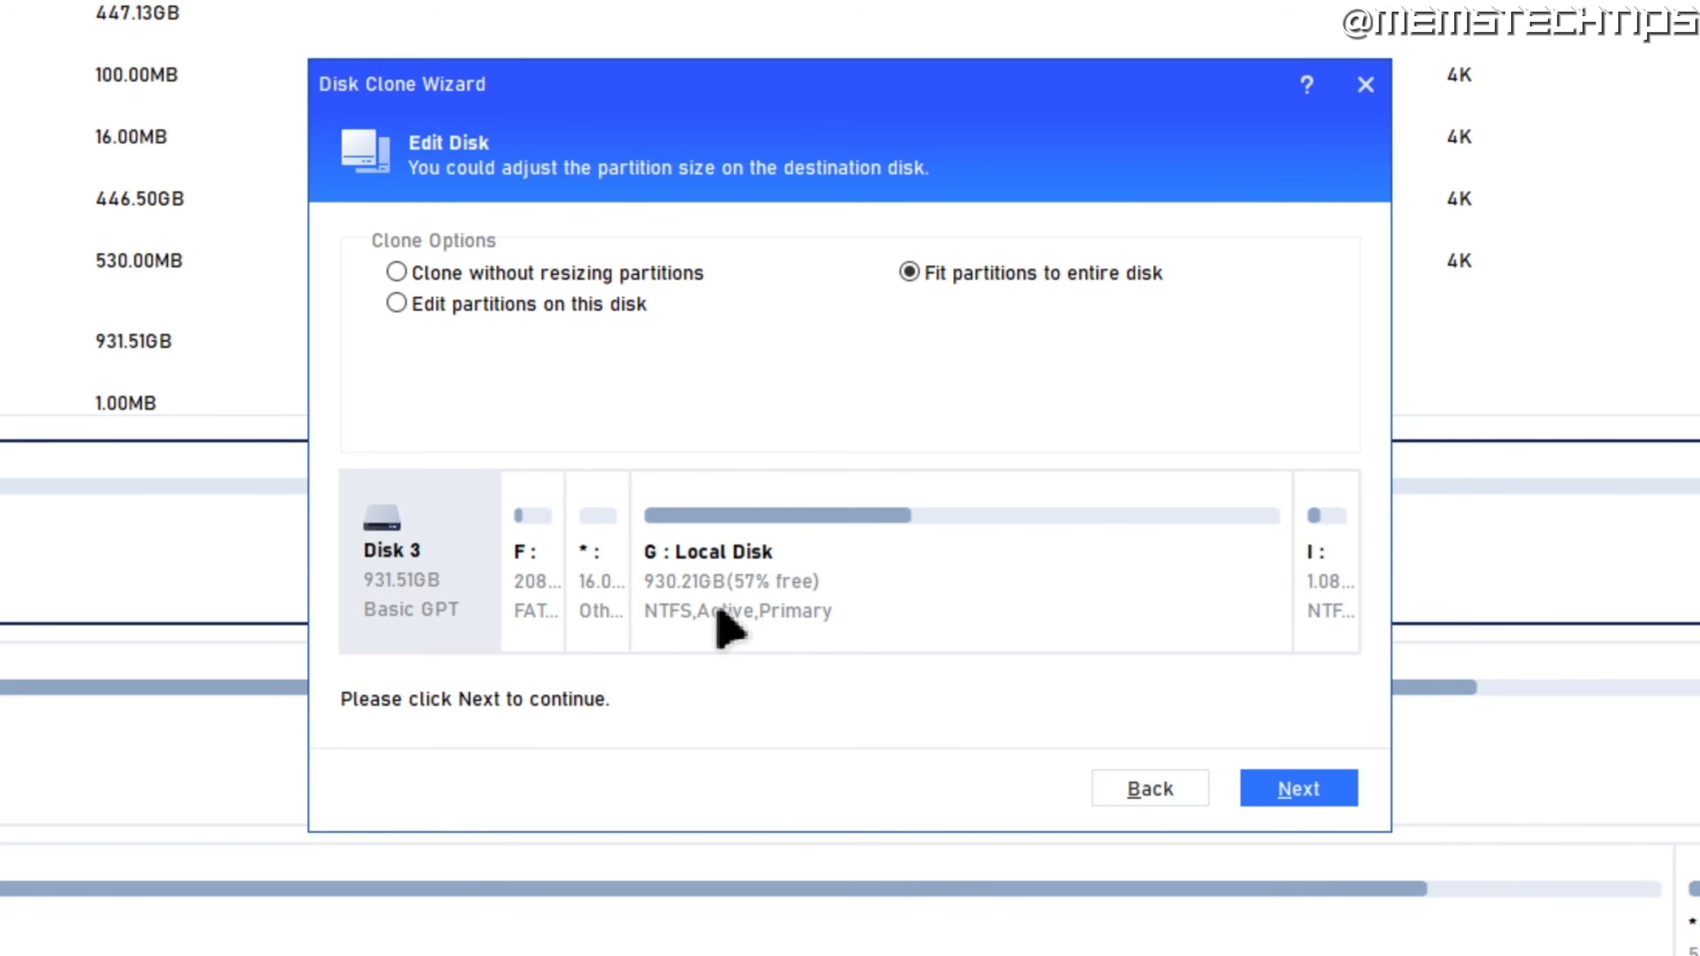
click(1316, 797)
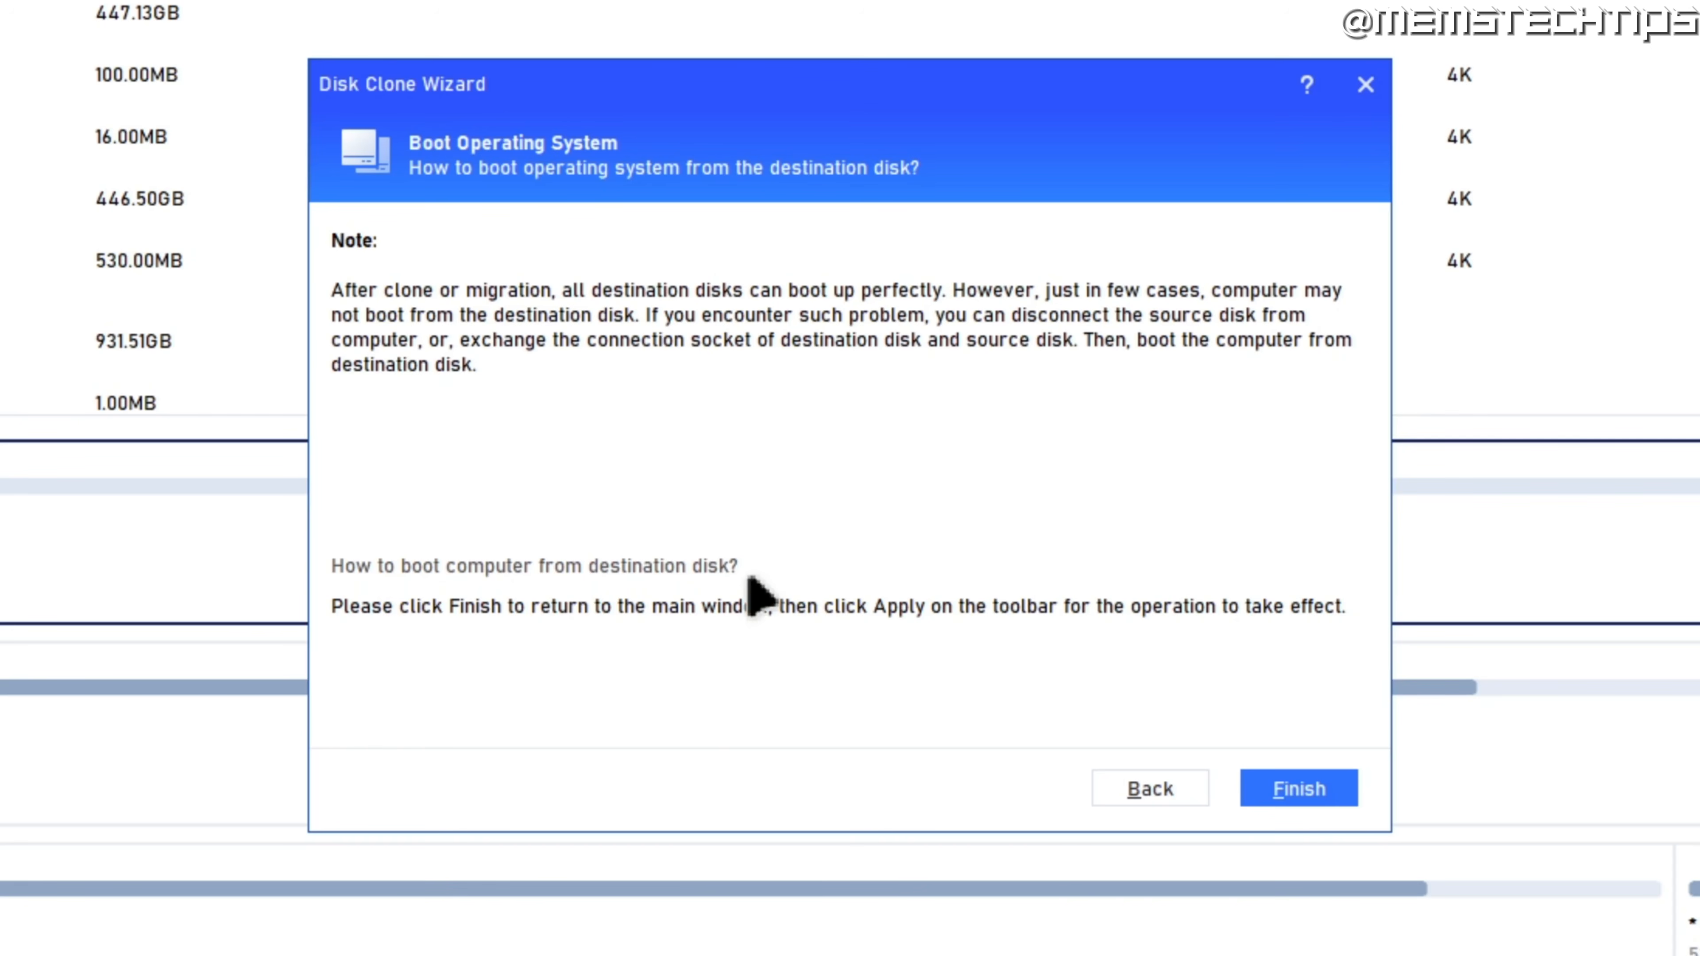
click(1332, 796)
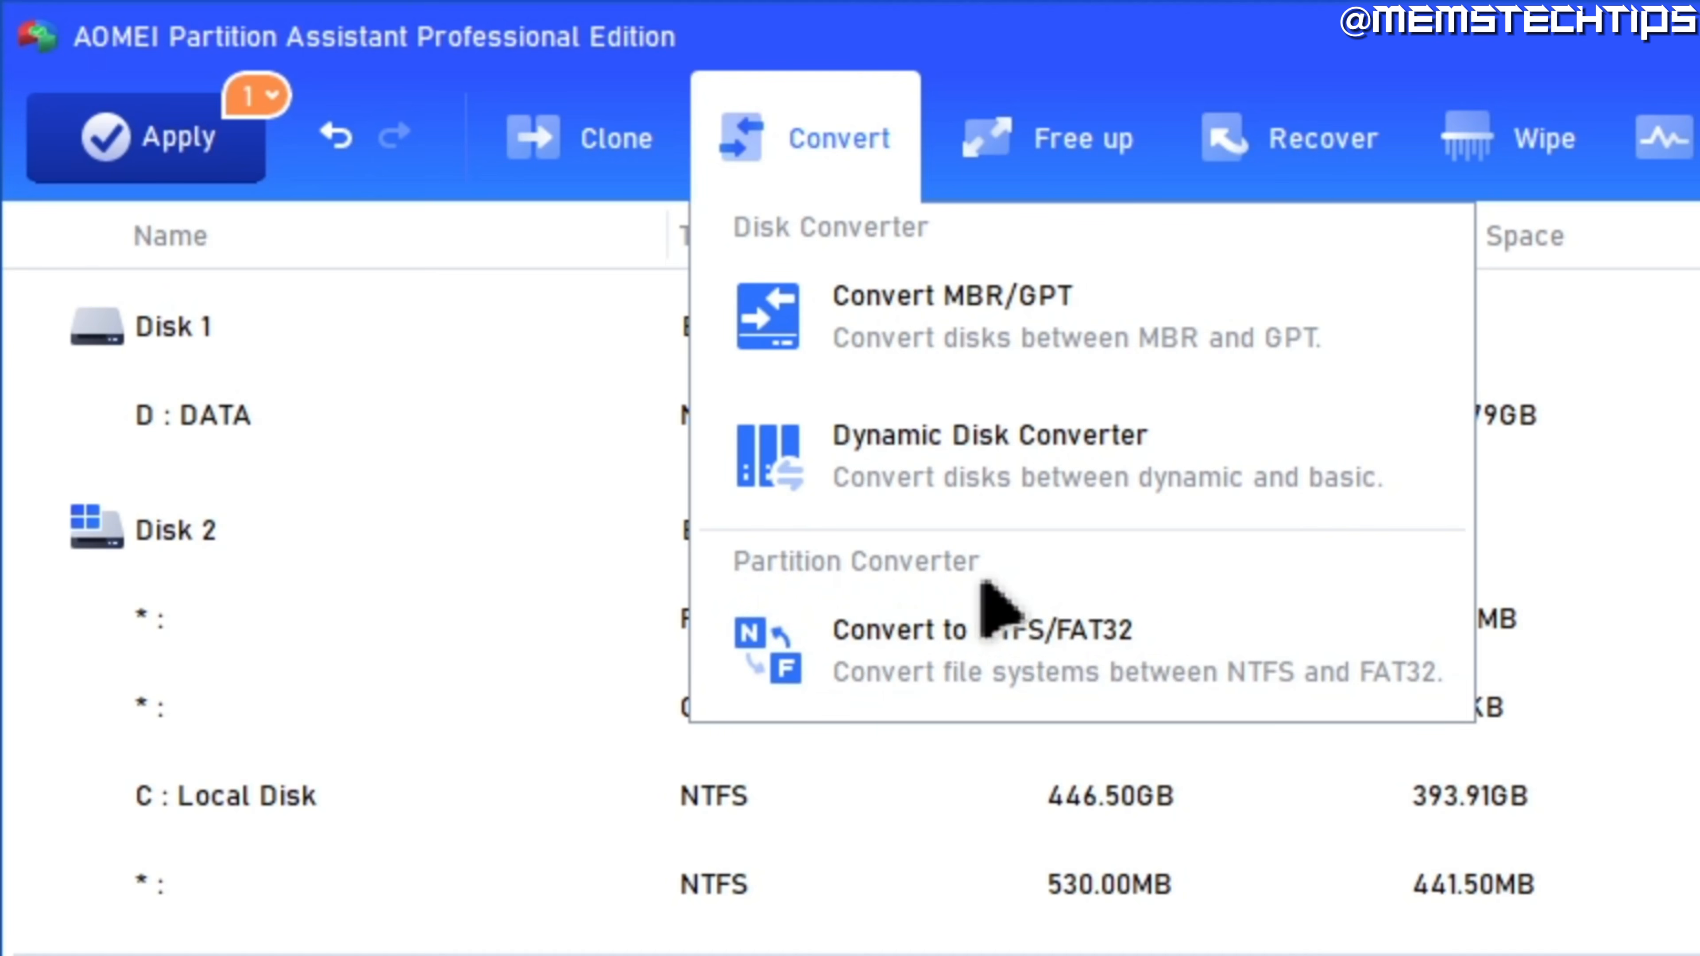
key(ctrl+z)
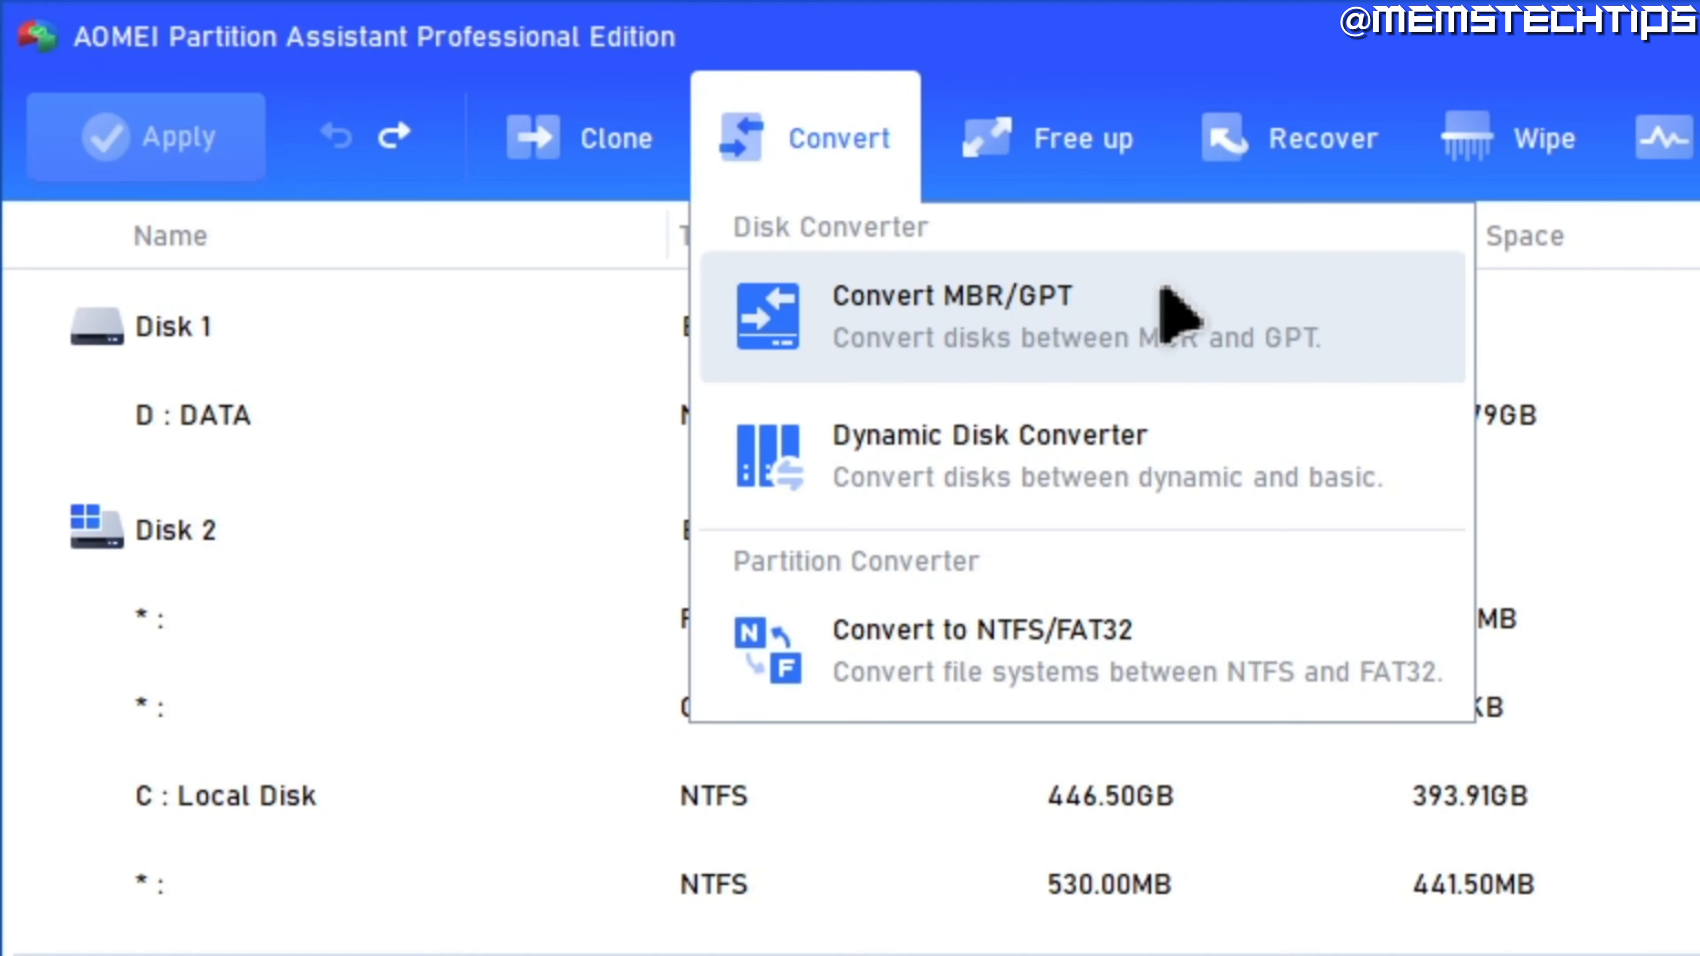
Step: Set up a conversion of Disk 3 from GPT to MBR
click(1234, 322)
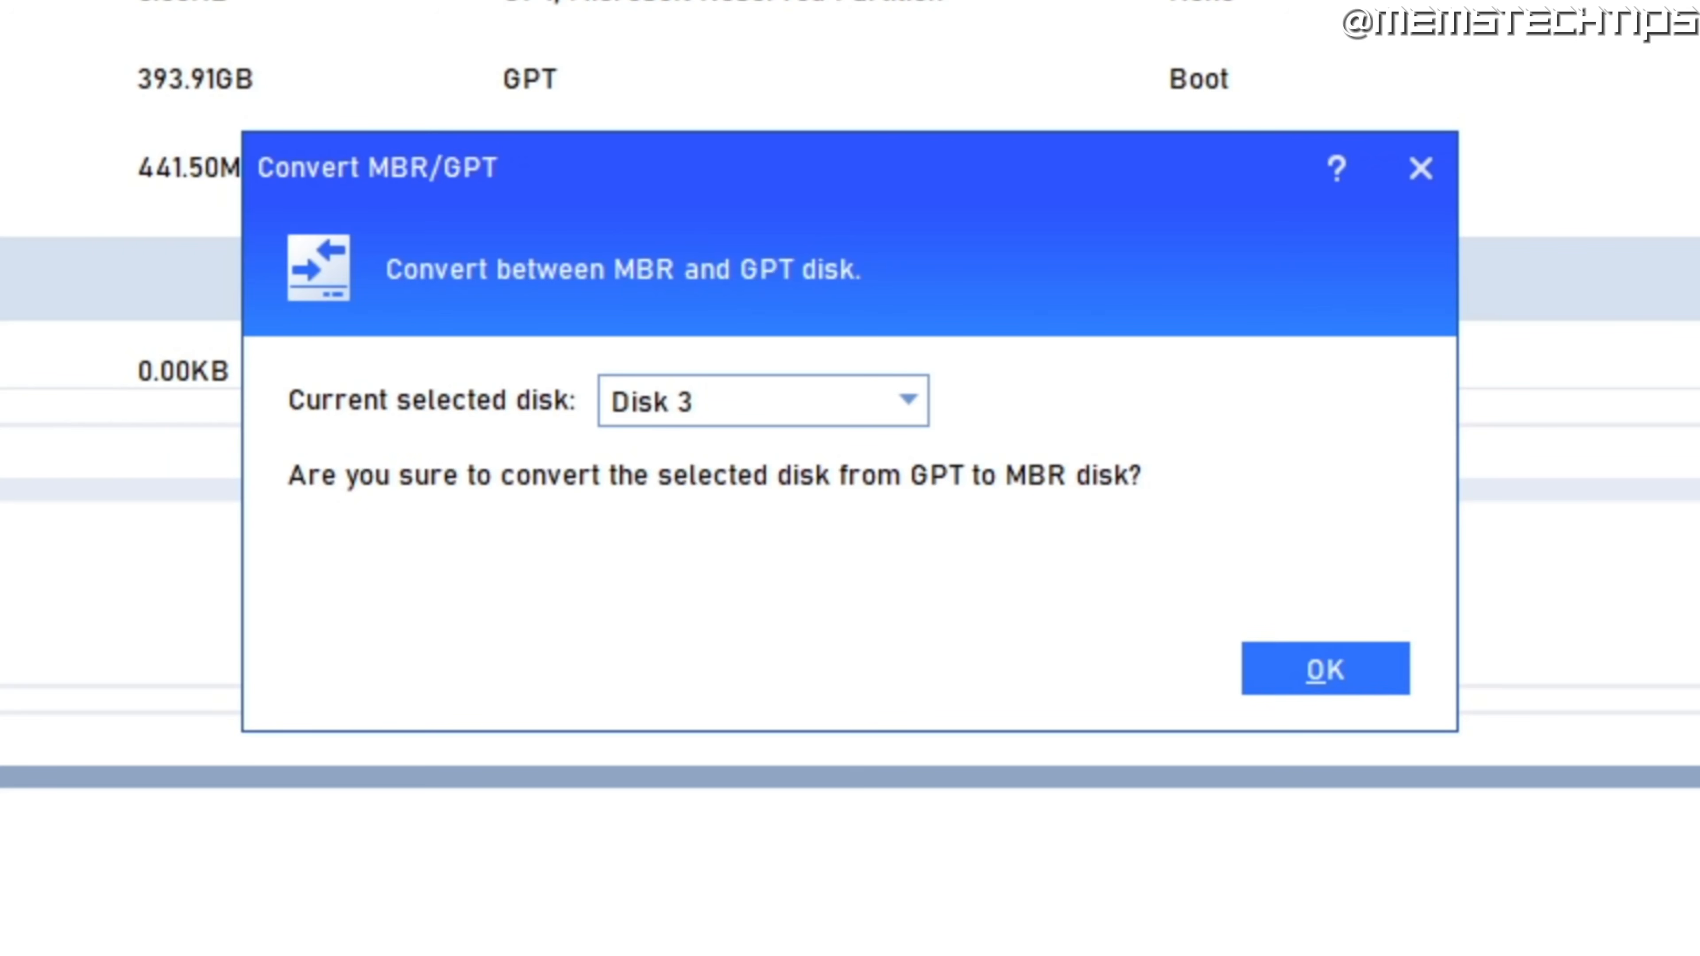
click(827, 402)
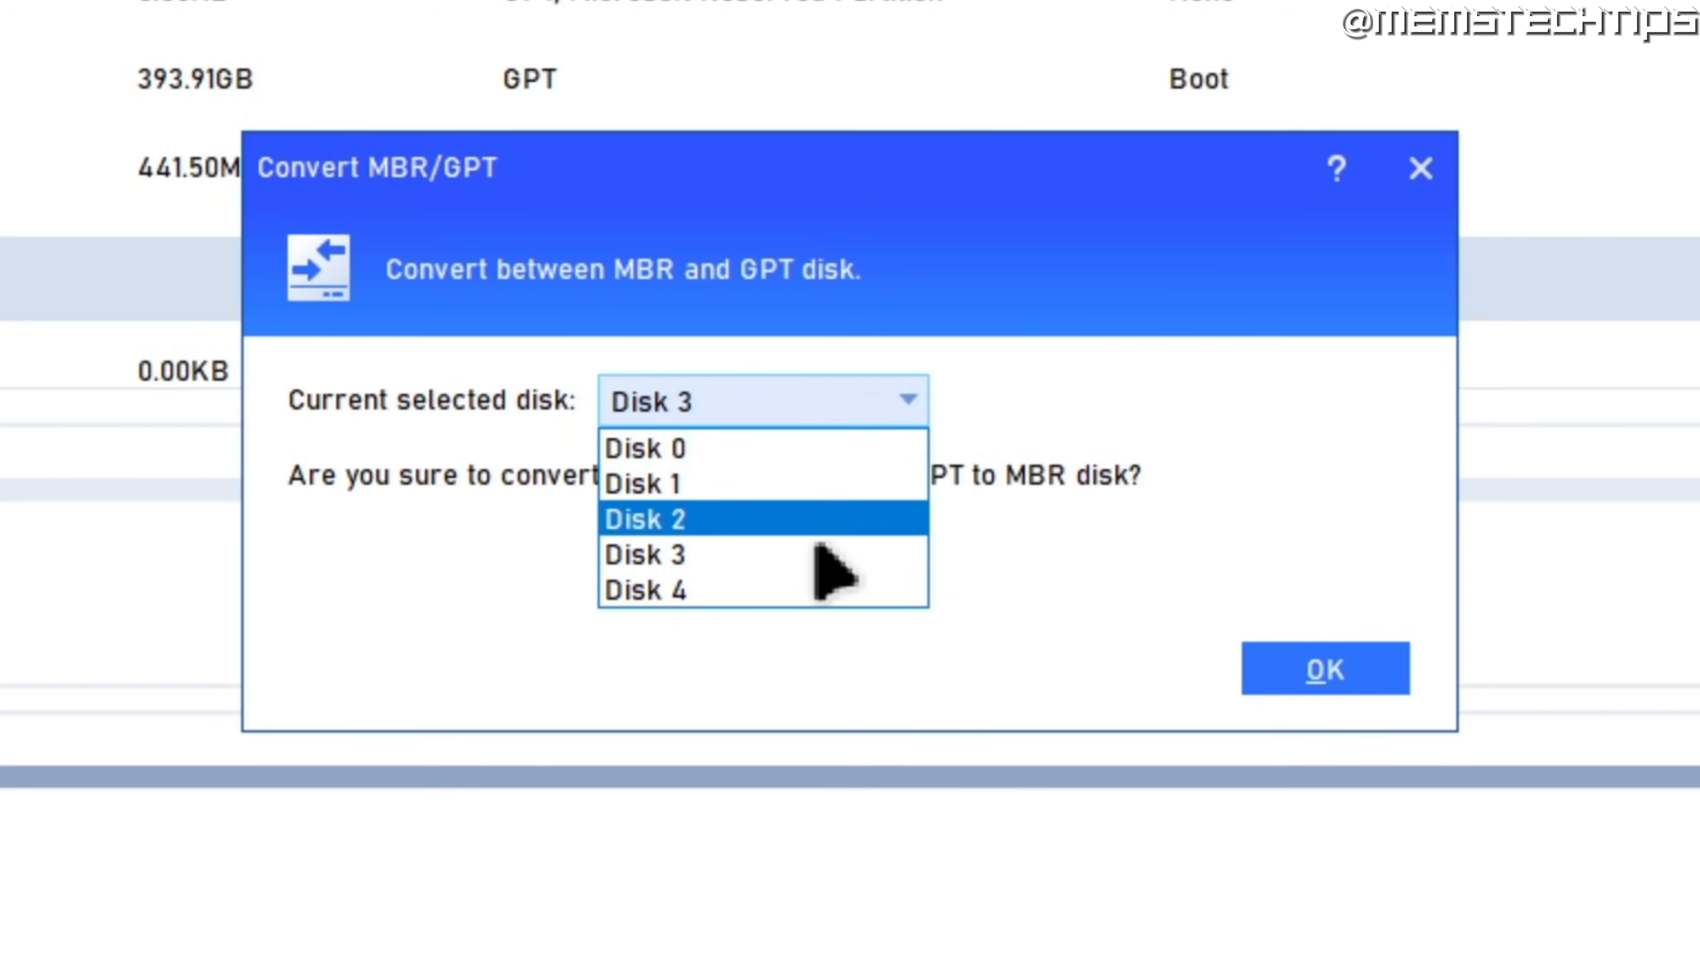
click(763, 552)
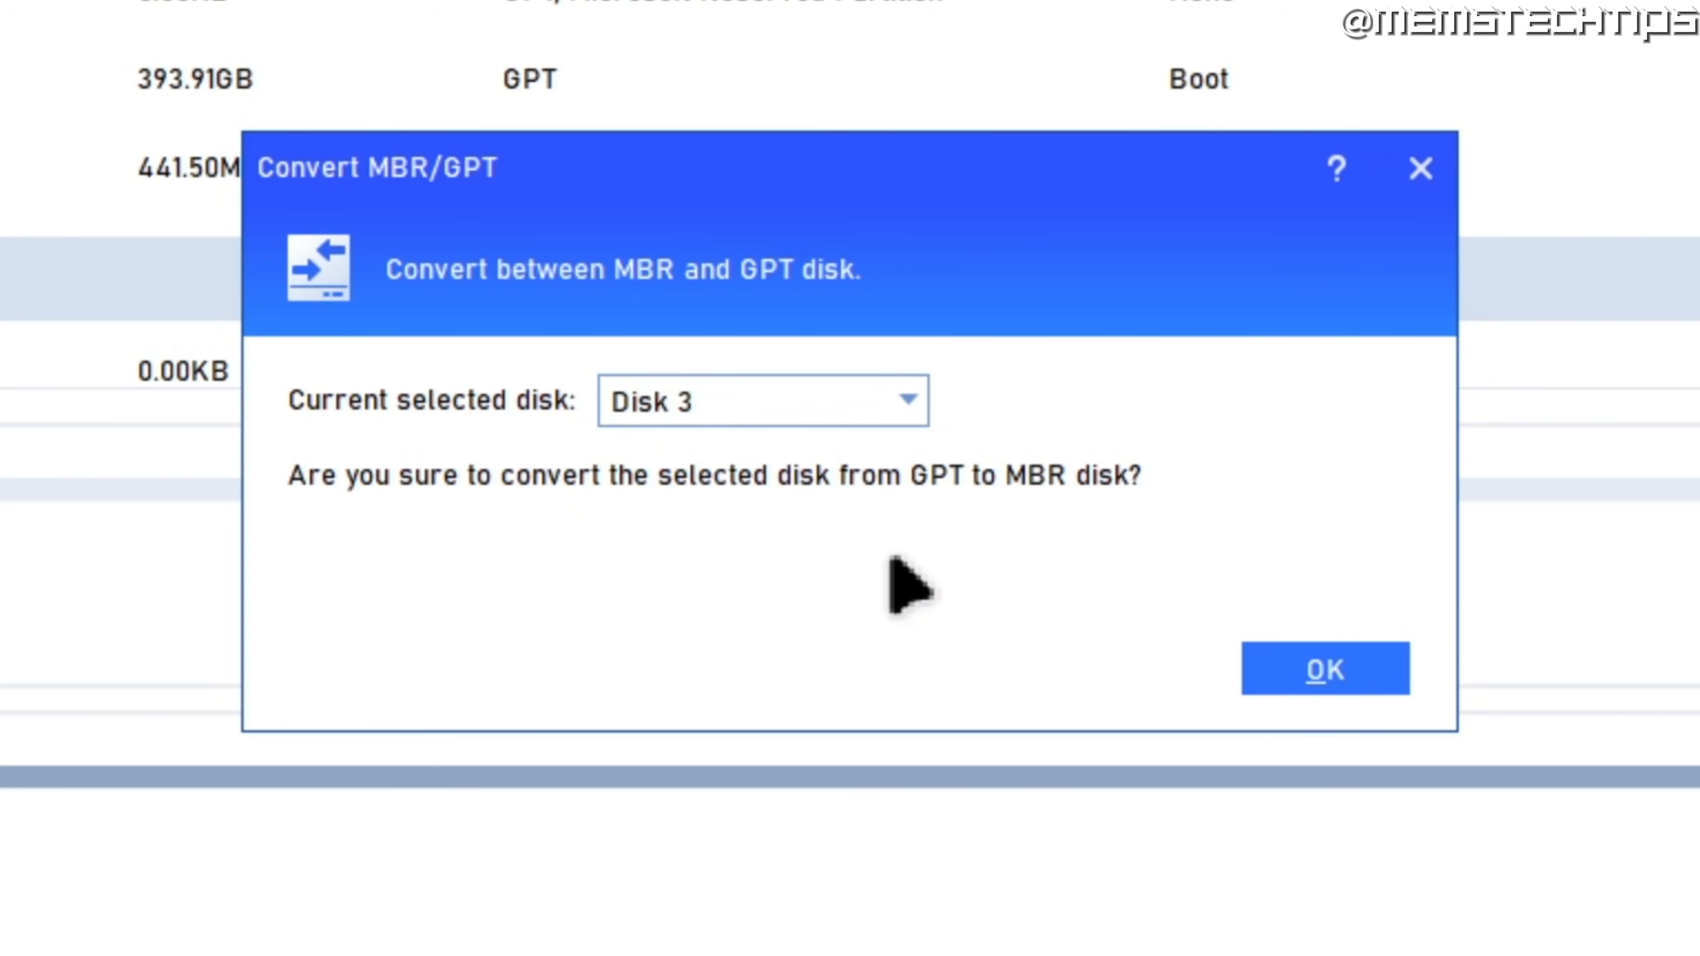
click(1350, 666)
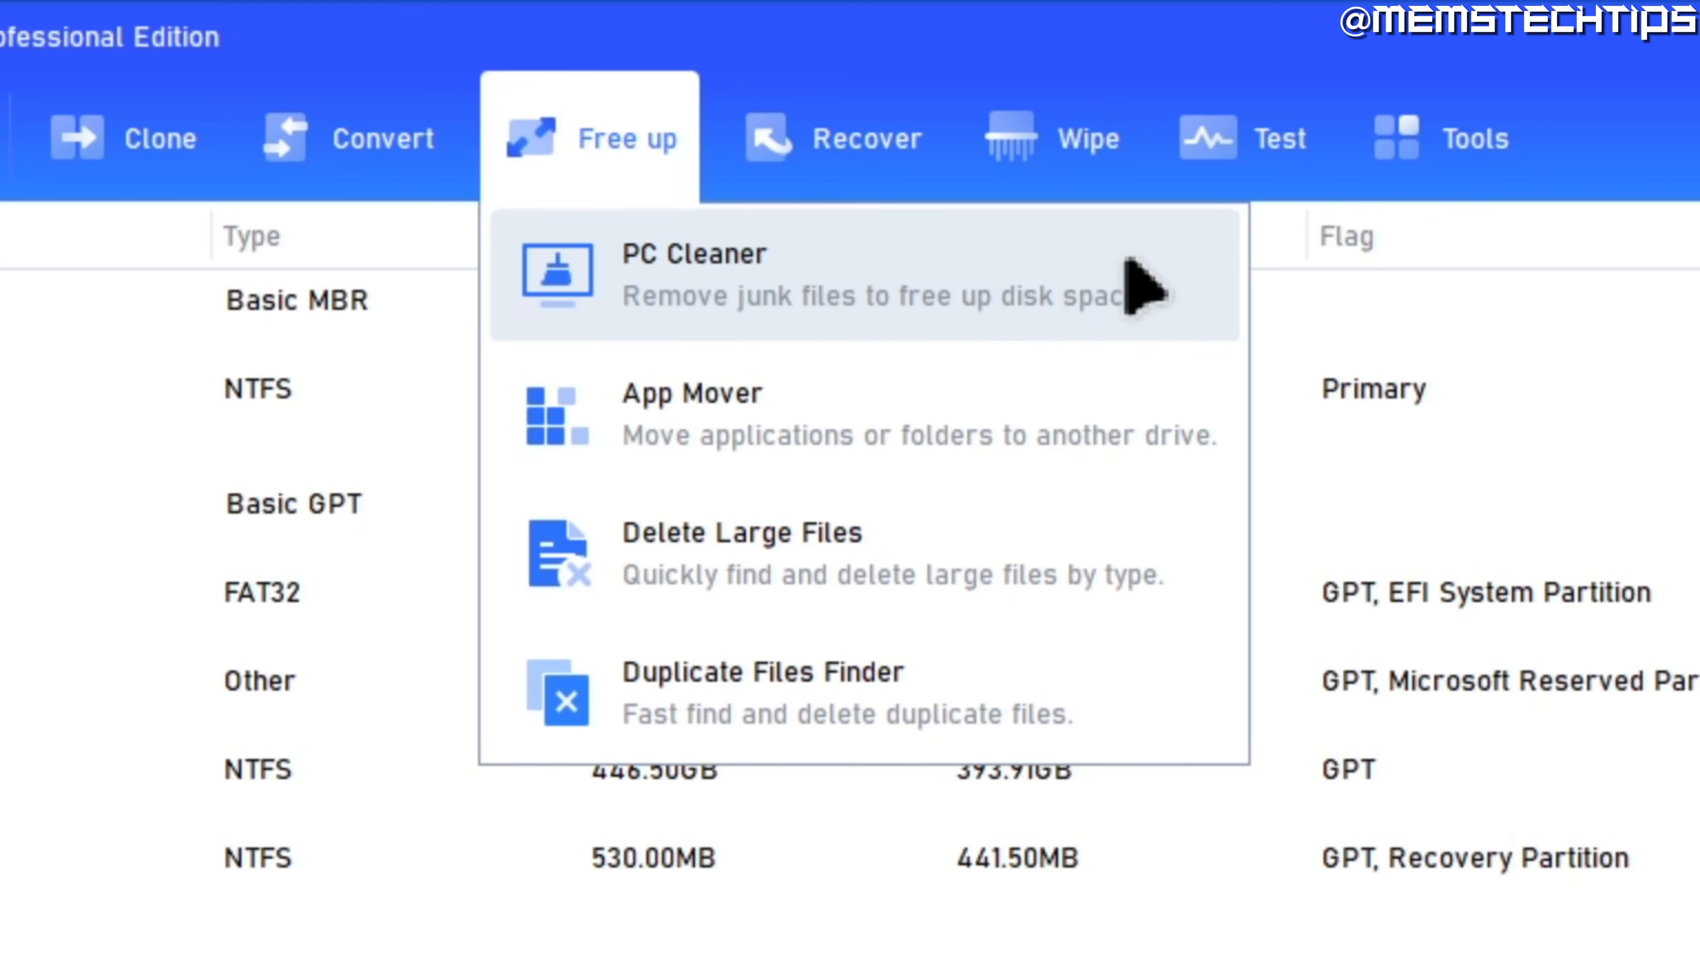
Step: Scan the computer for junk files with PC Cleaner
click(922, 285)
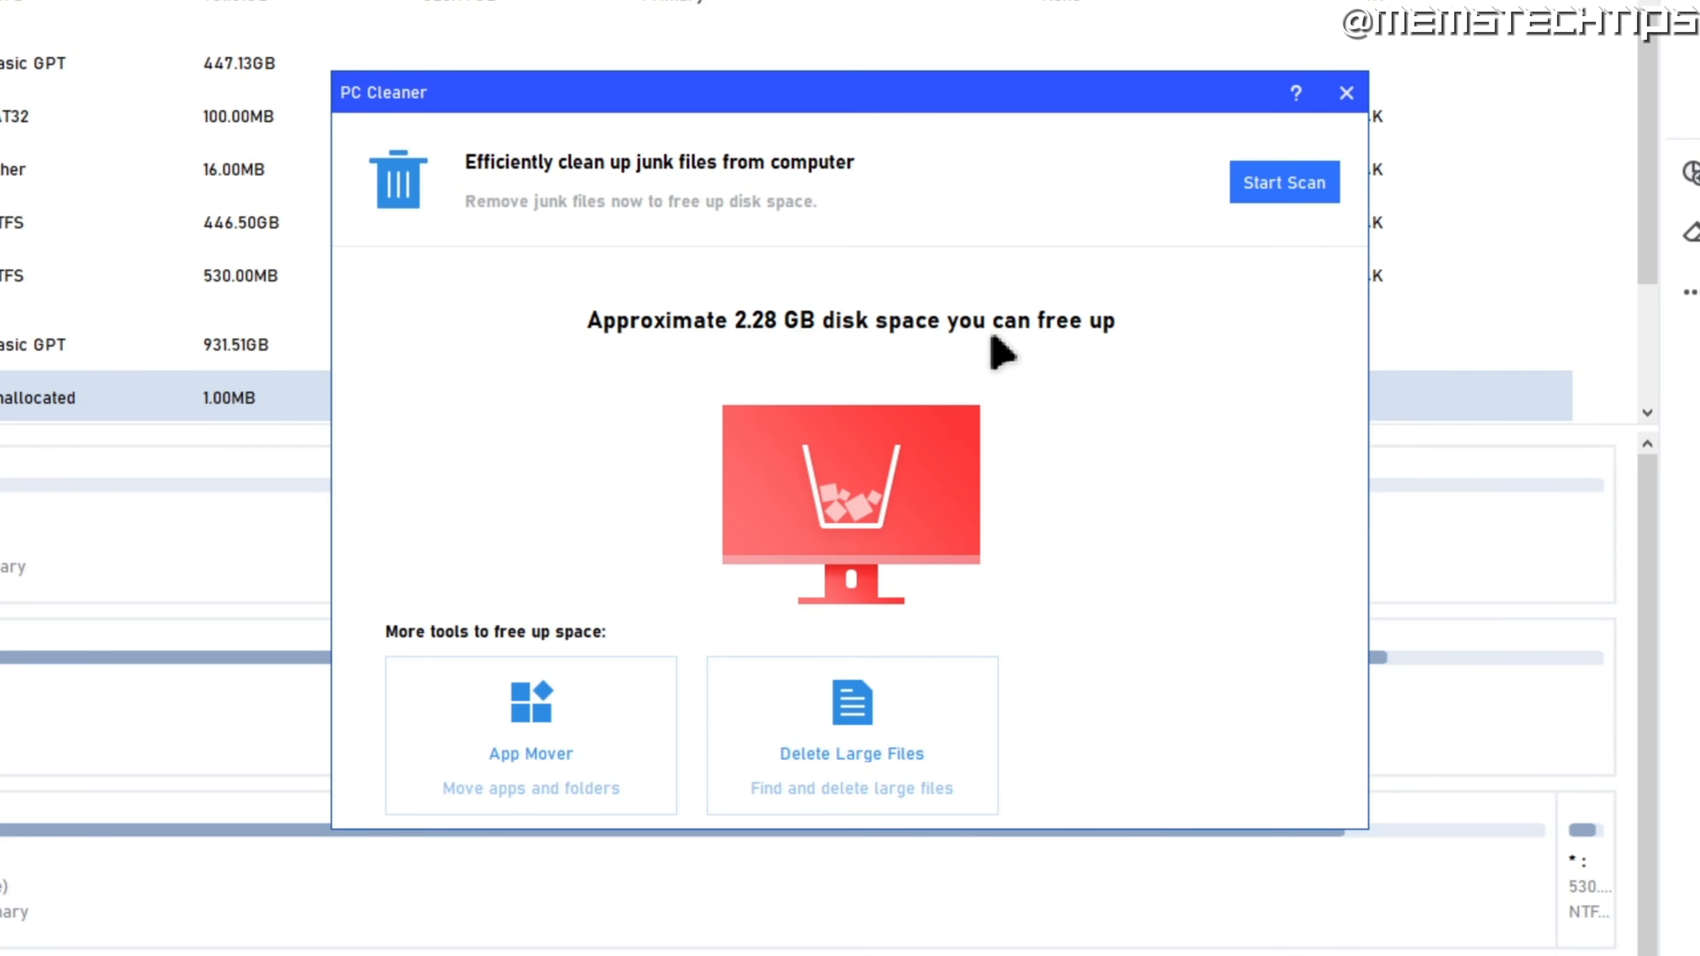
click(1288, 187)
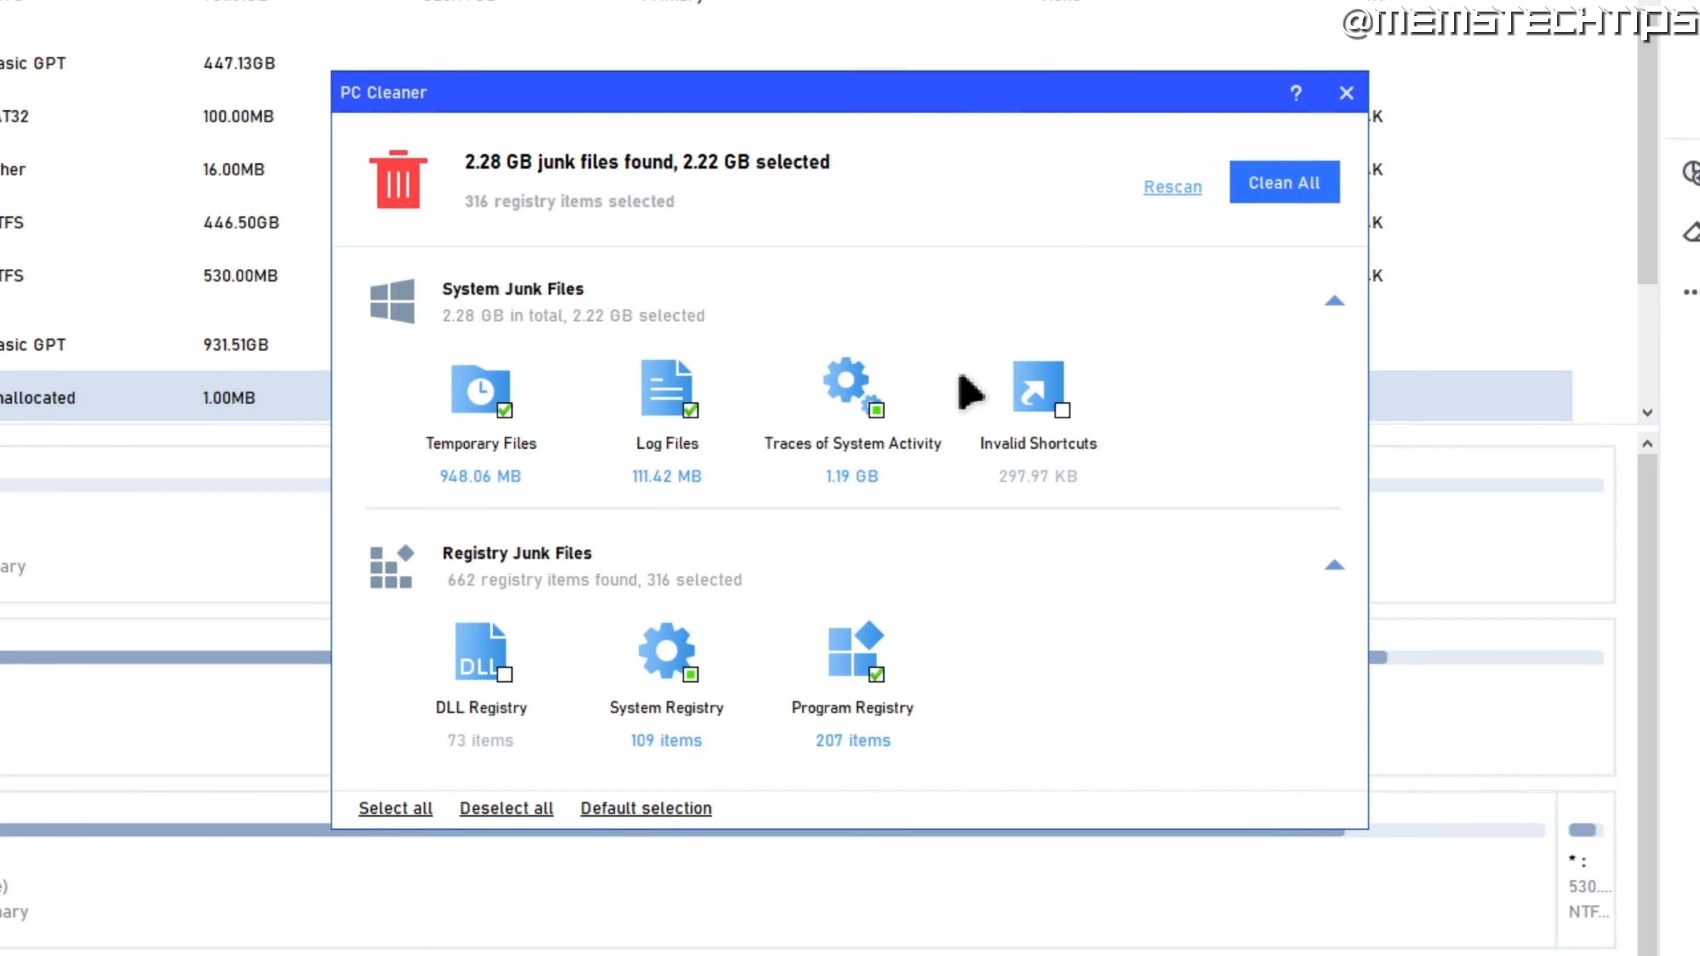
Step: Clean all the junk files and registry items selected in PC Cleaner, and close the cleaner
click(1282, 181)
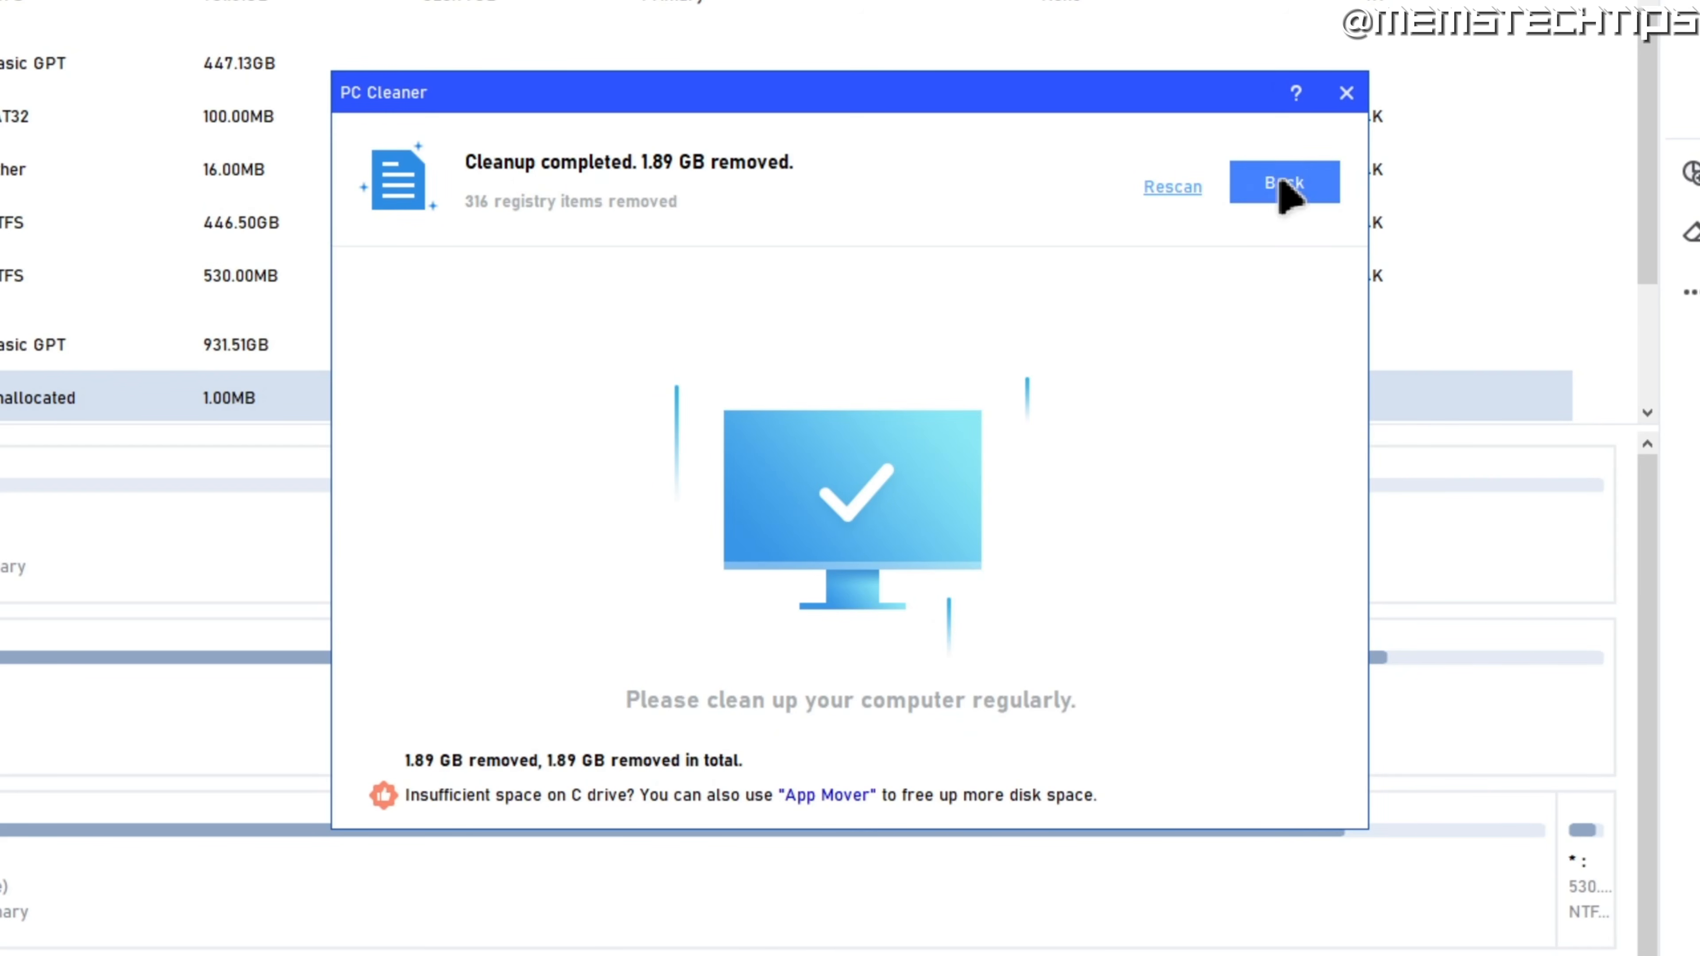
click(1347, 93)
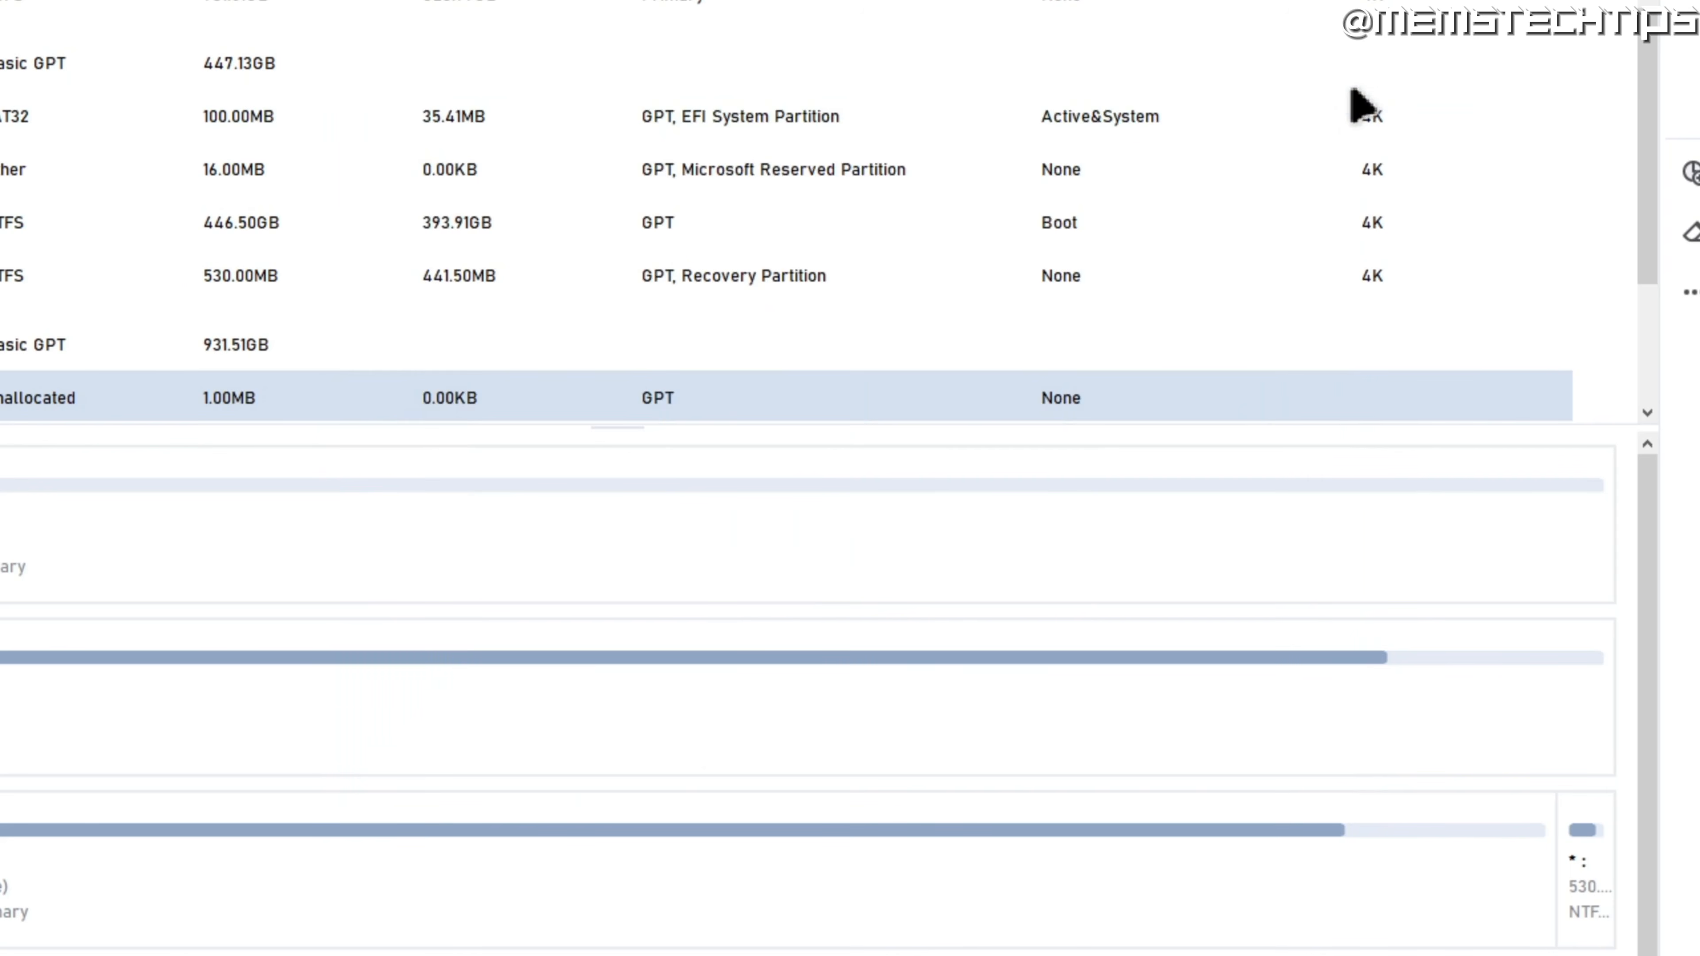
Step: Start App Mover in Move Apps mode and choose the C: Local Disk partition as the source
click(221, 82)
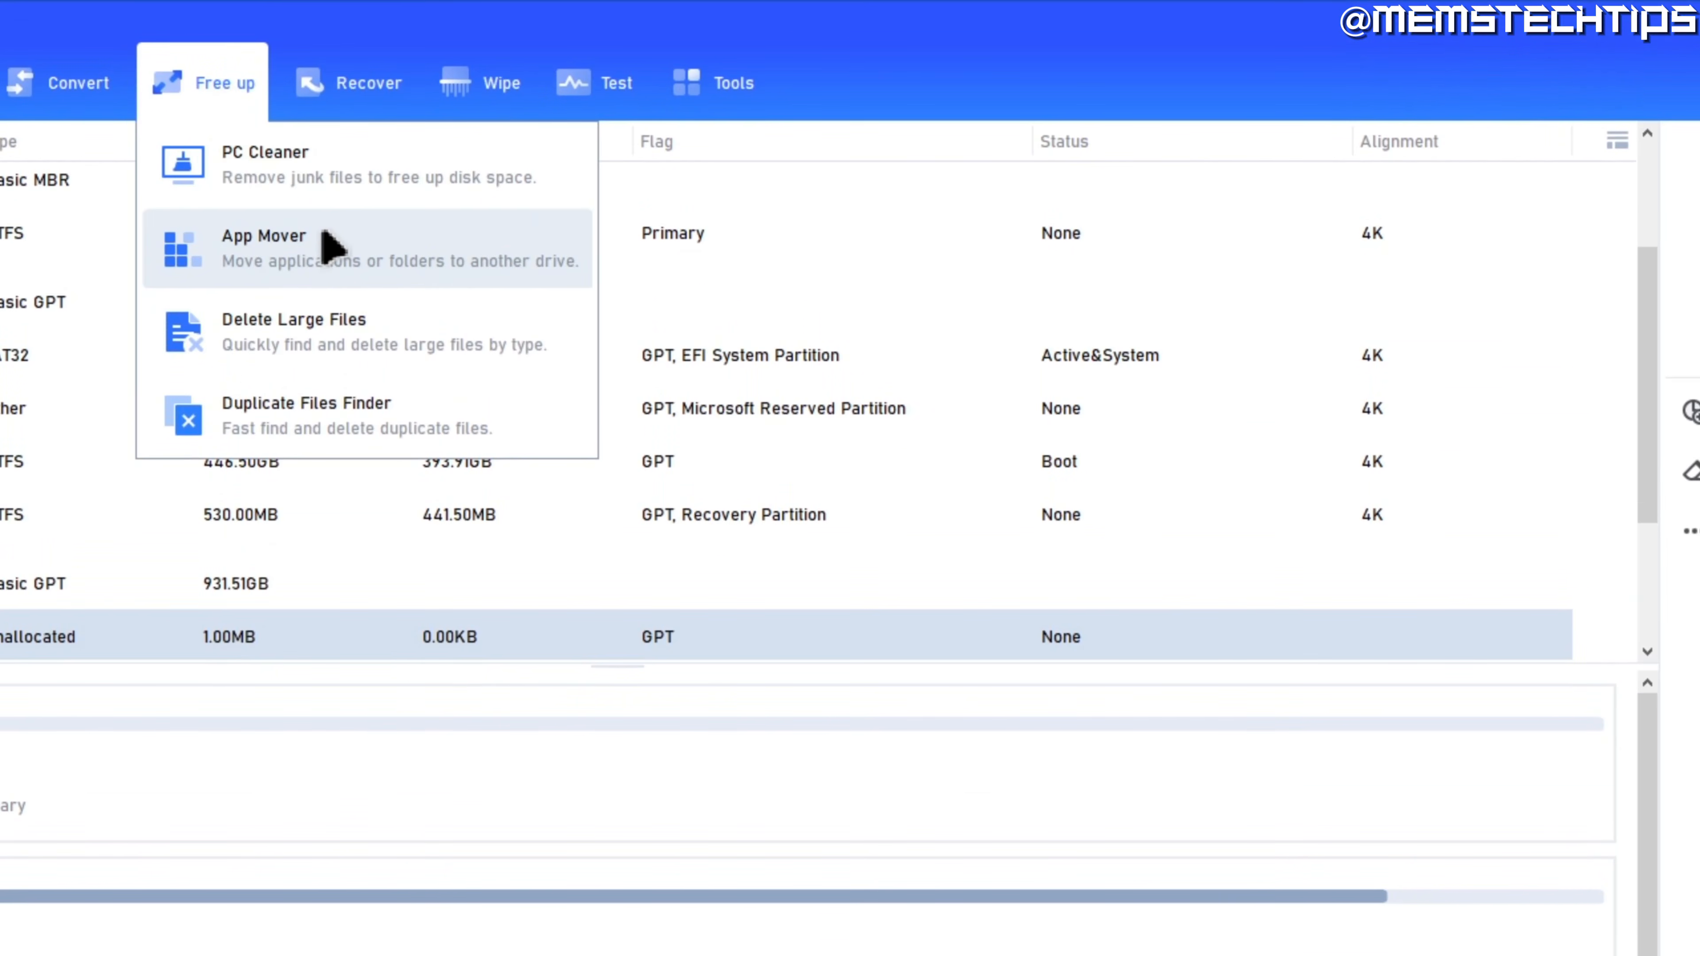
click(464, 255)
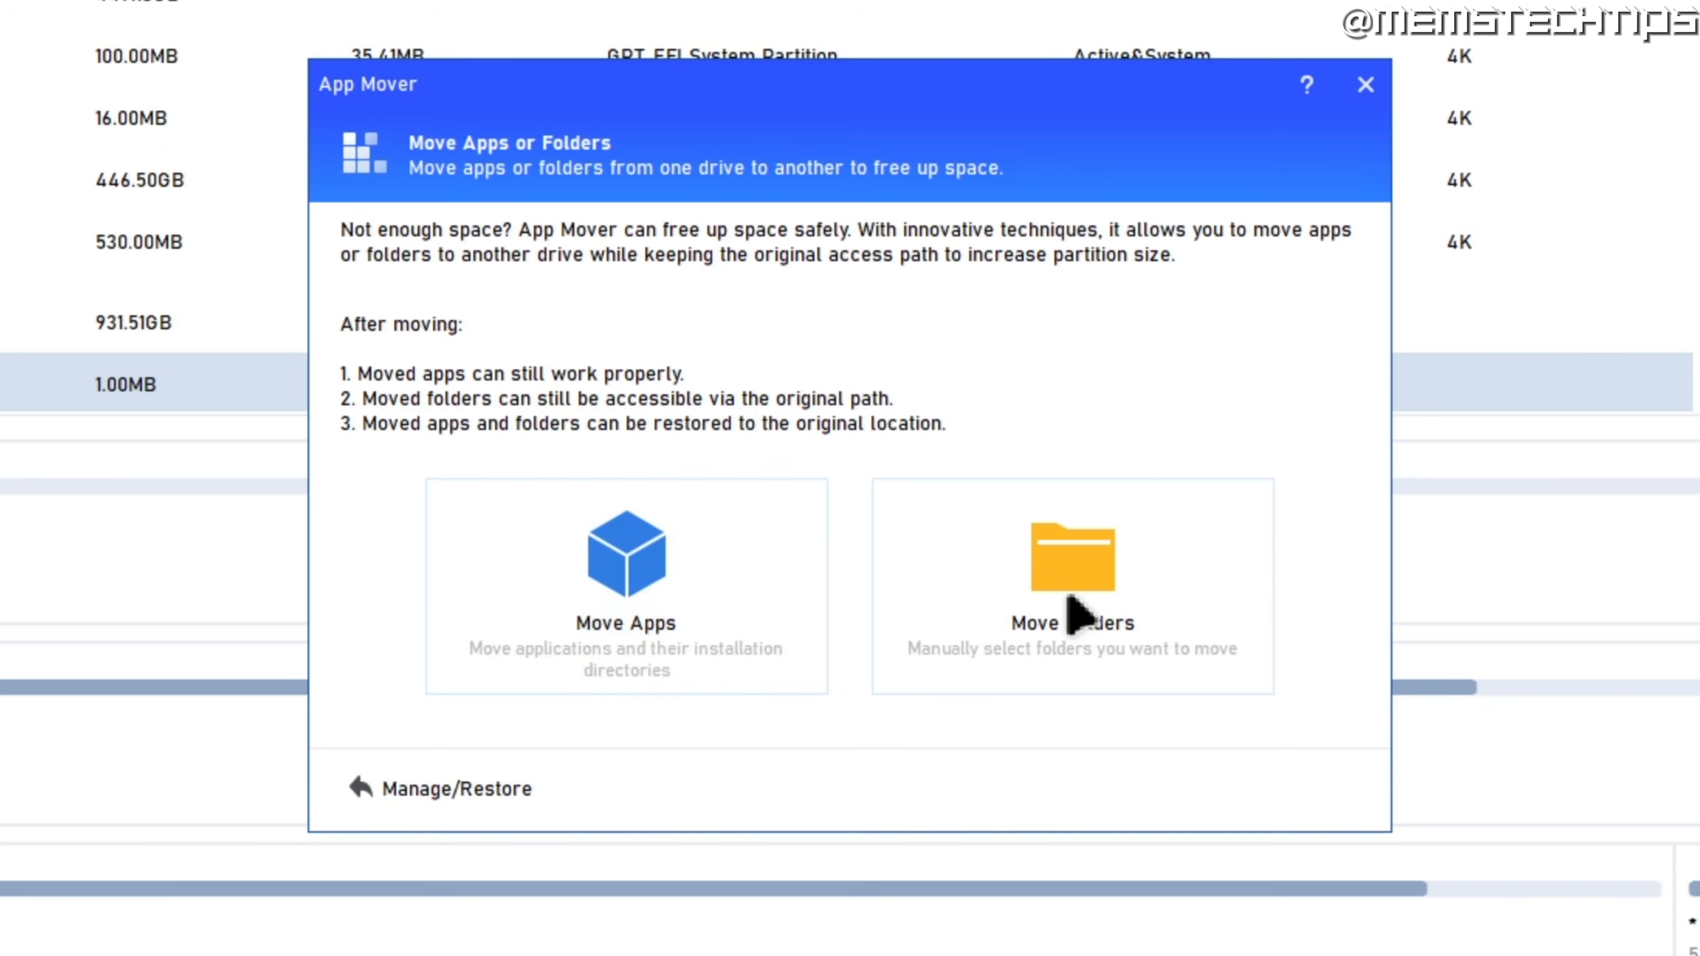
click(694, 616)
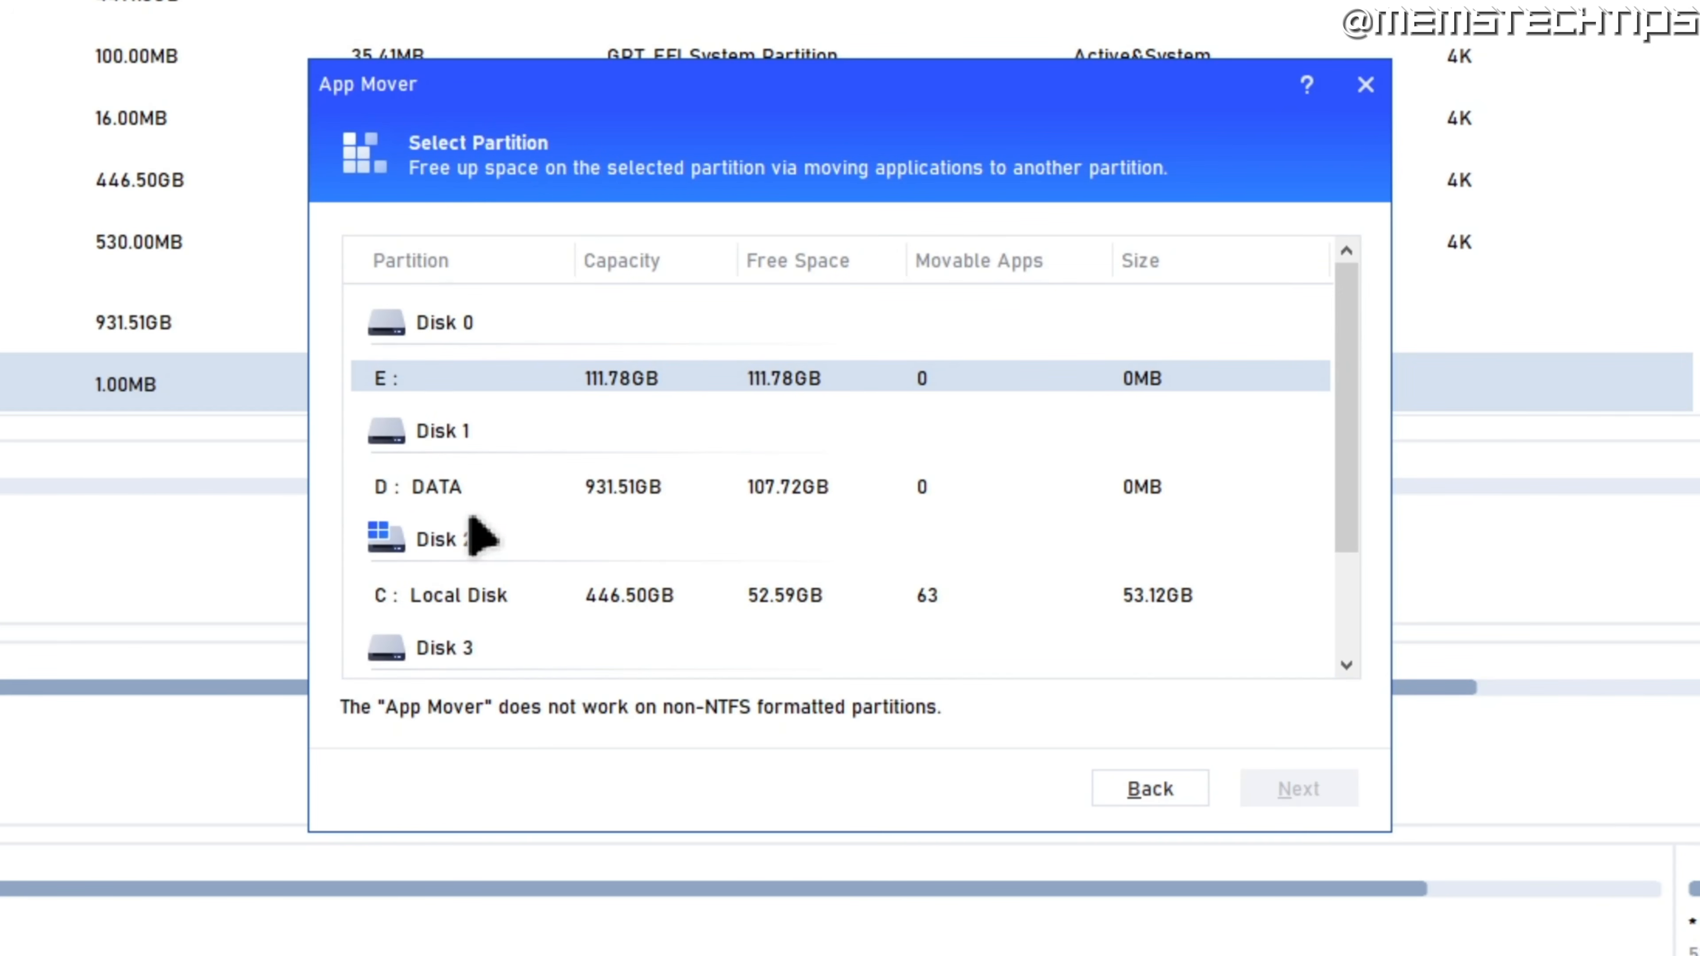
drag(1352, 368, 1347, 482)
click(573, 457)
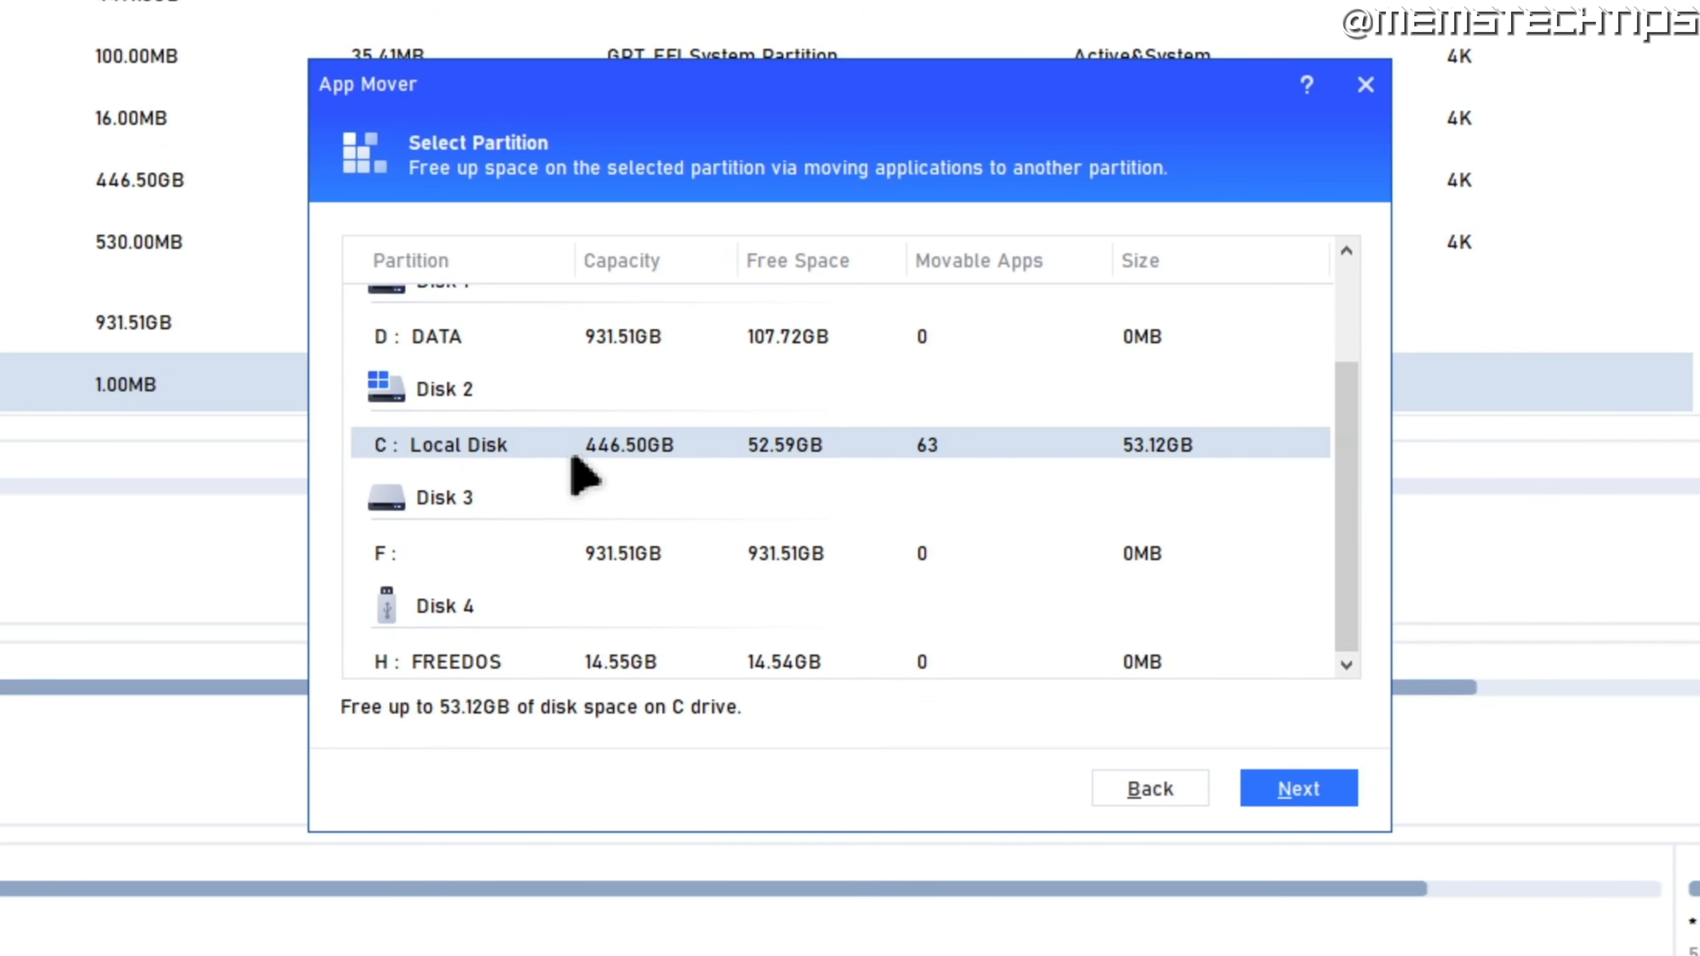
click(1295, 793)
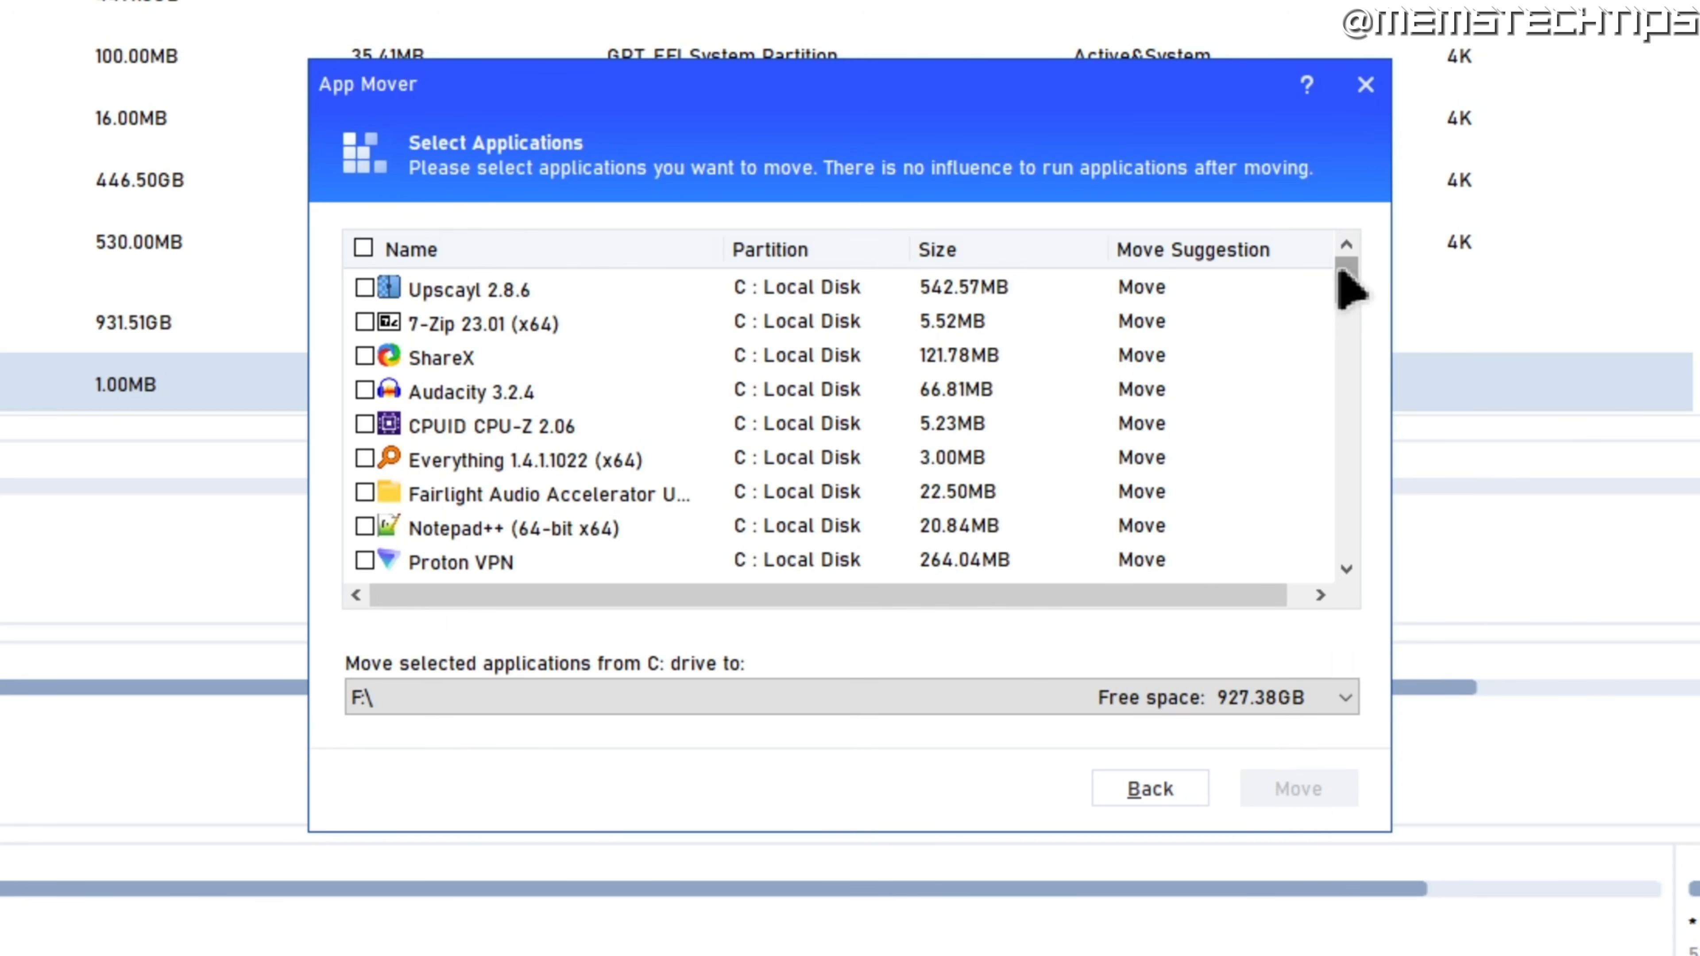
Step: Move 7-Zip 23.01 (x64) from C: to the manually chosen DATA (D:) drive, and close App Mover
mouse_move(1346, 281)
mouse_down()
mouse_move(1362, 337)
mouse_move(1352, 255)
mouse_up()
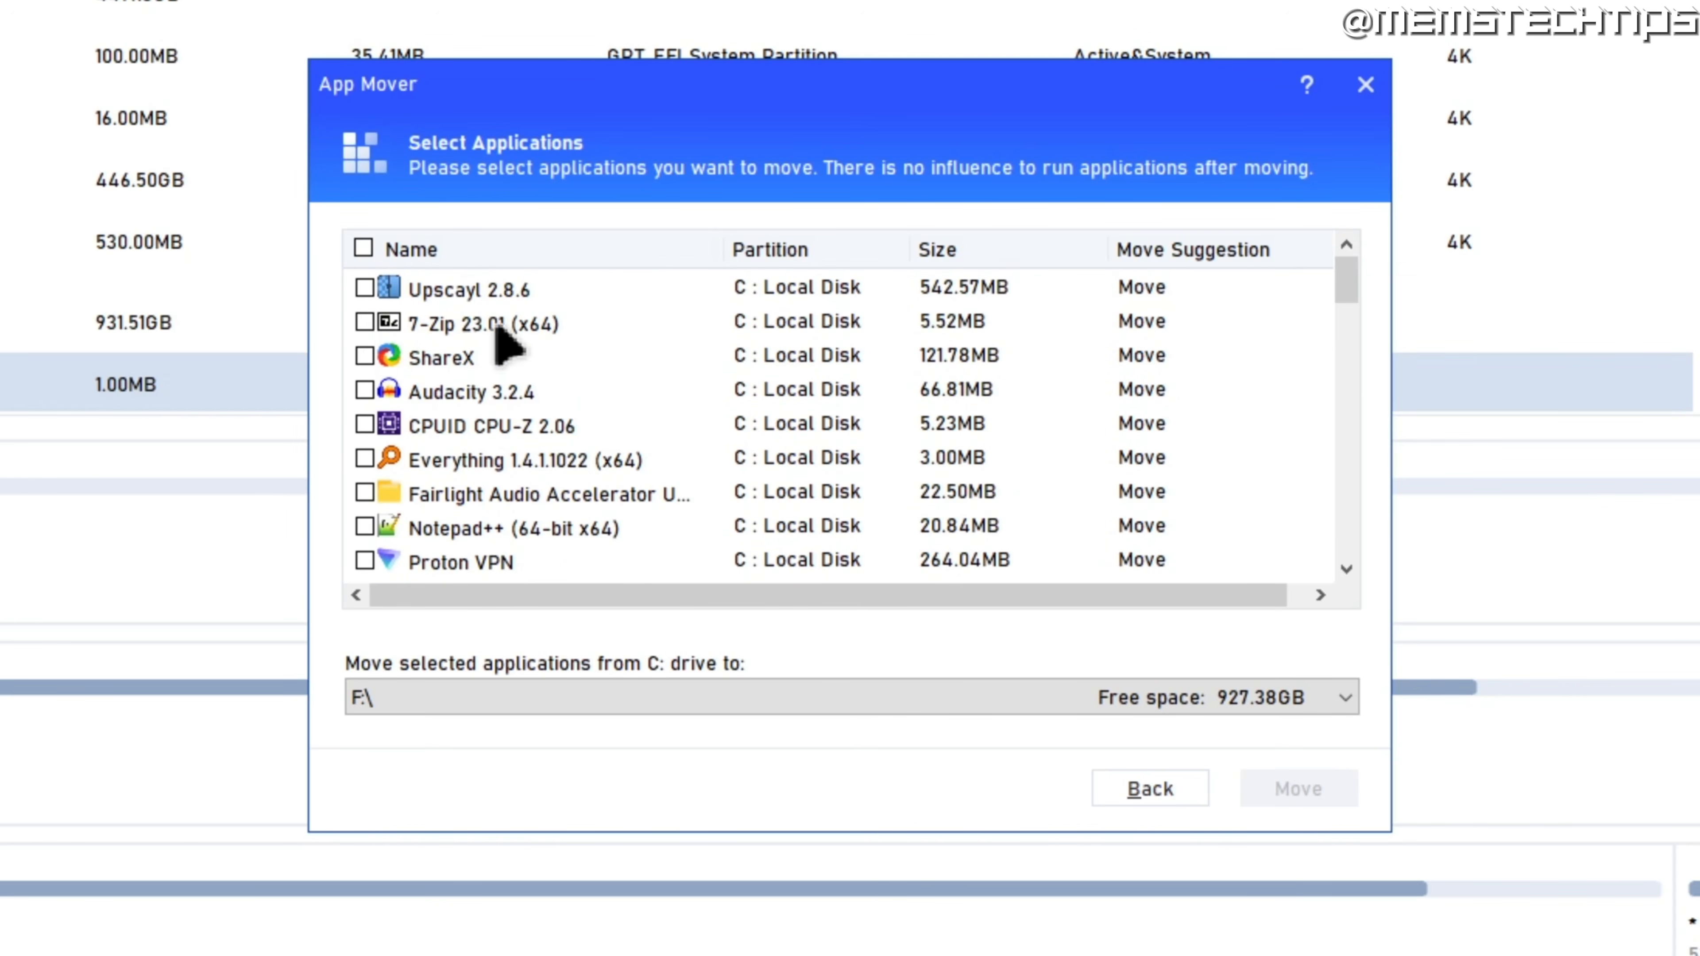
click(365, 322)
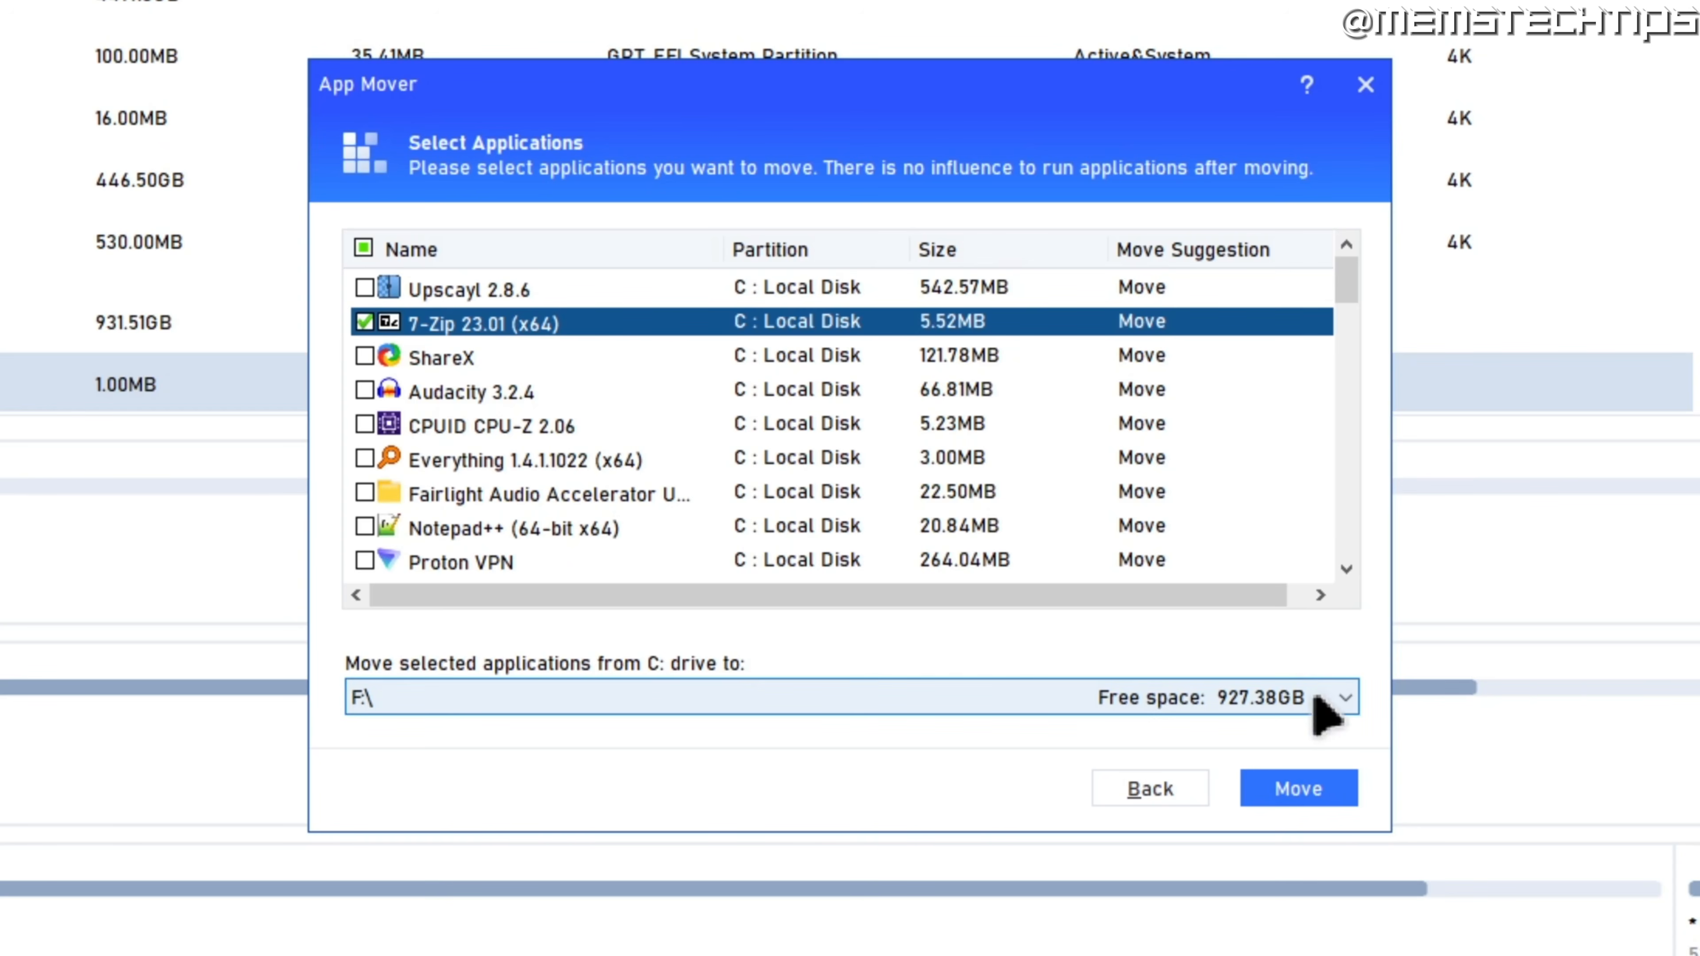
click(1339, 700)
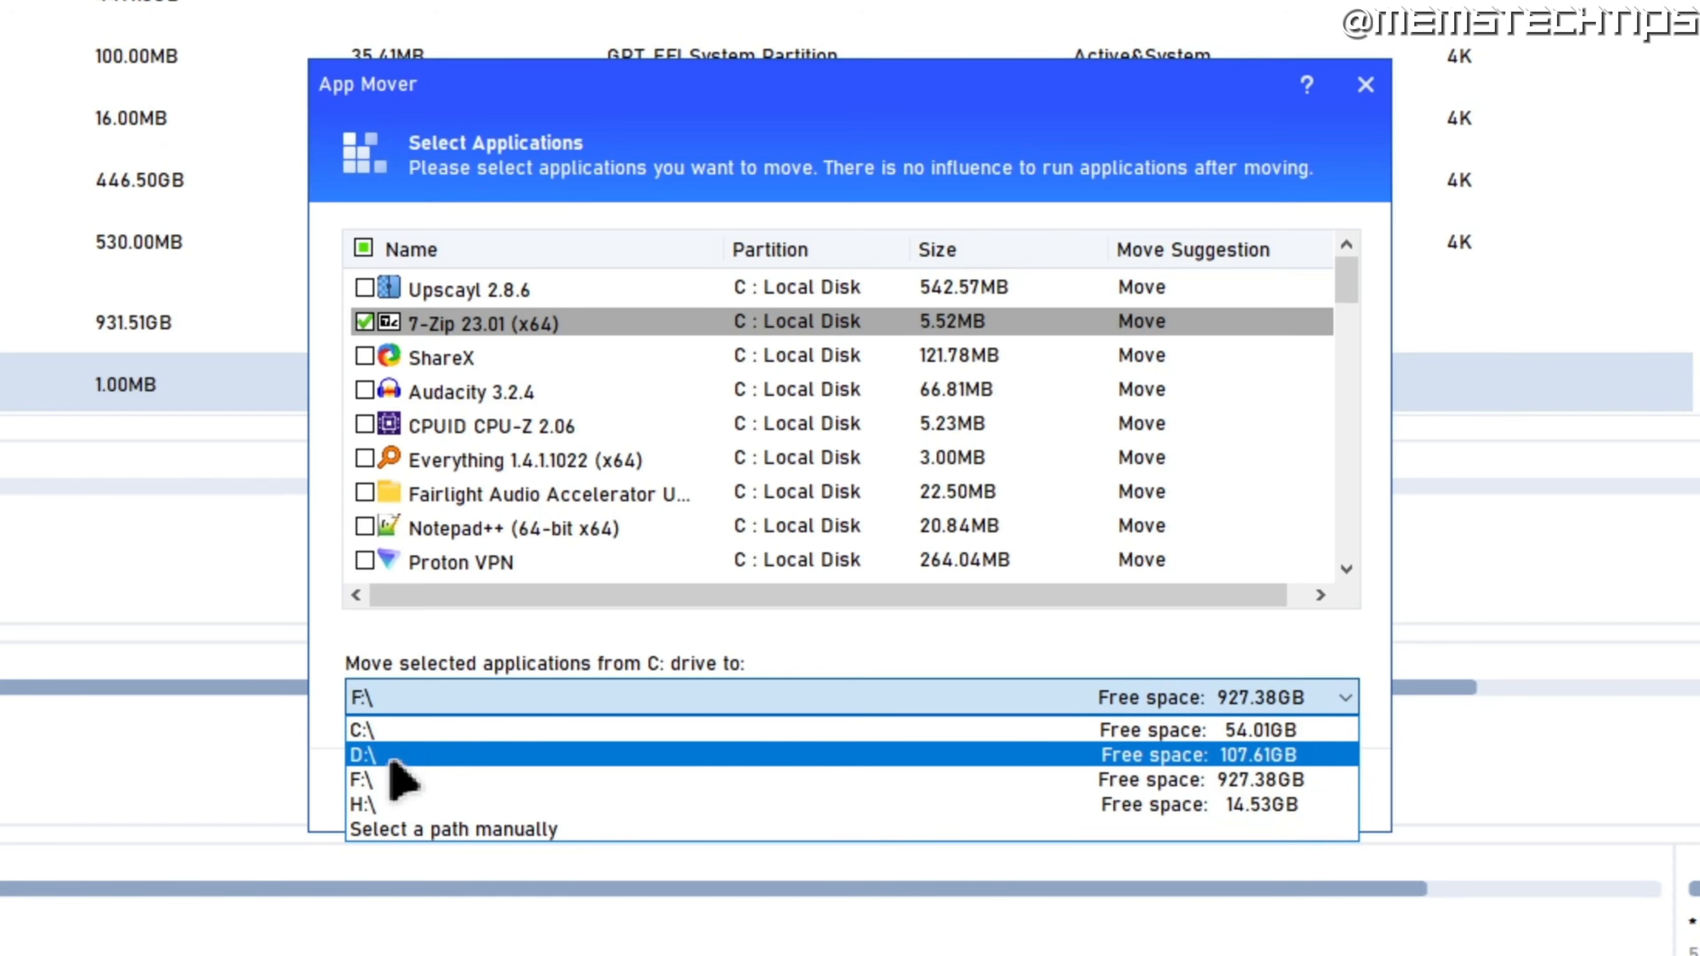
click(536, 831)
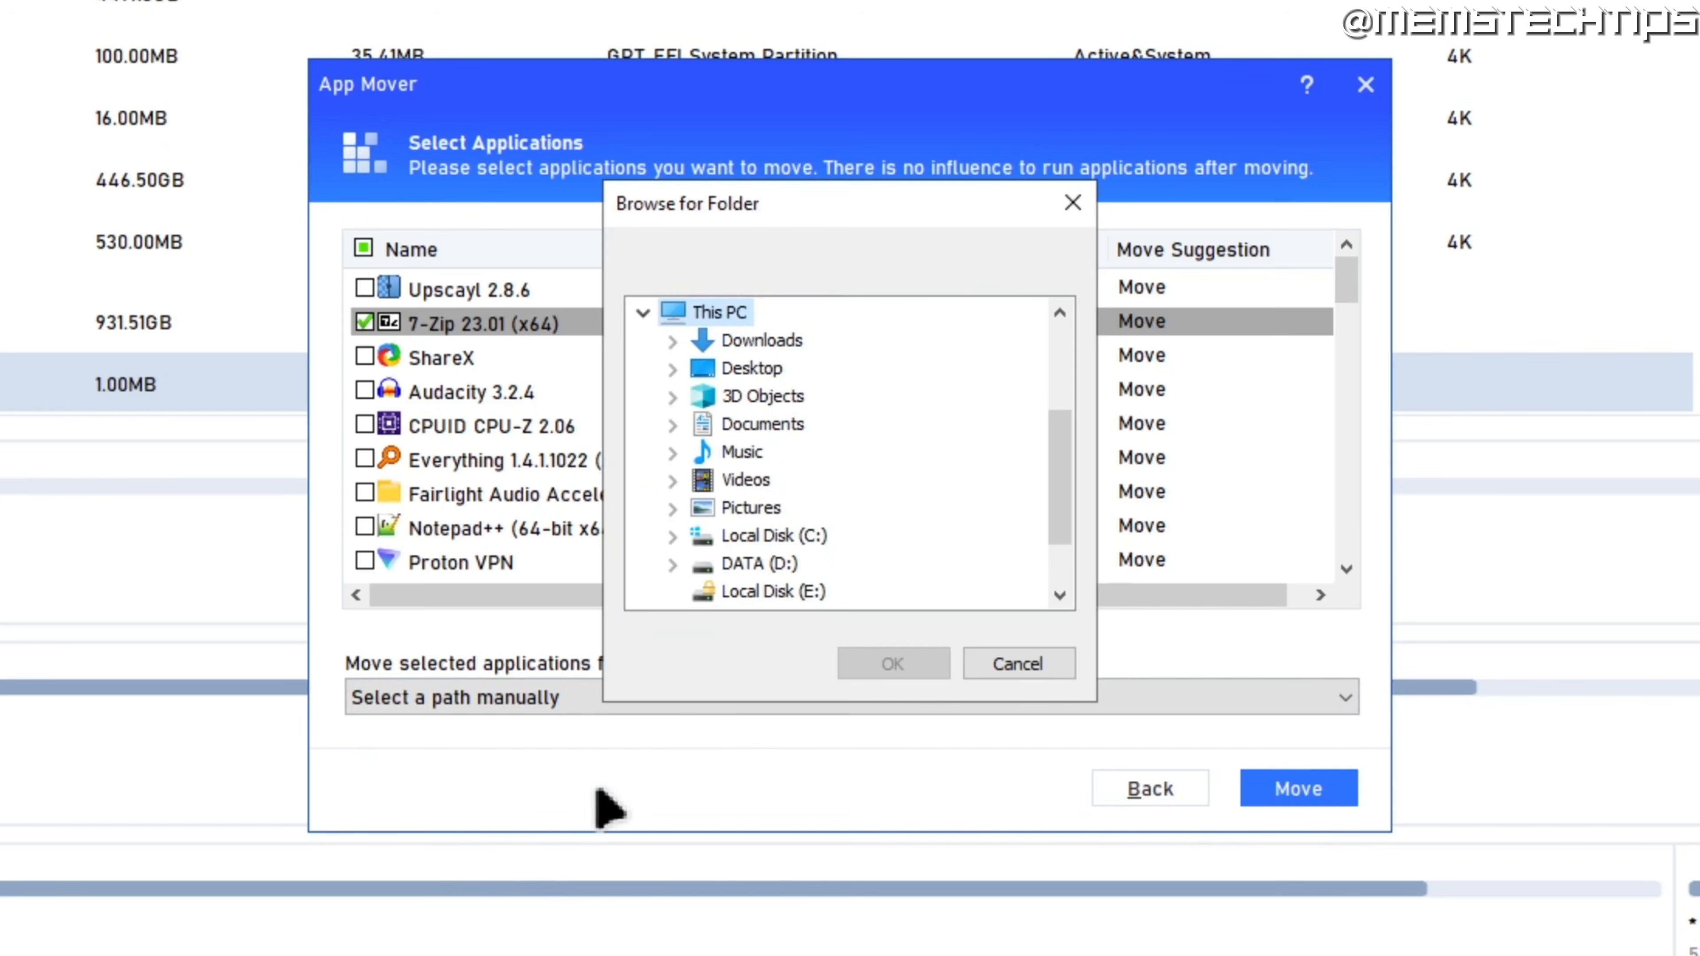
drag(1073, 460, 1074, 505)
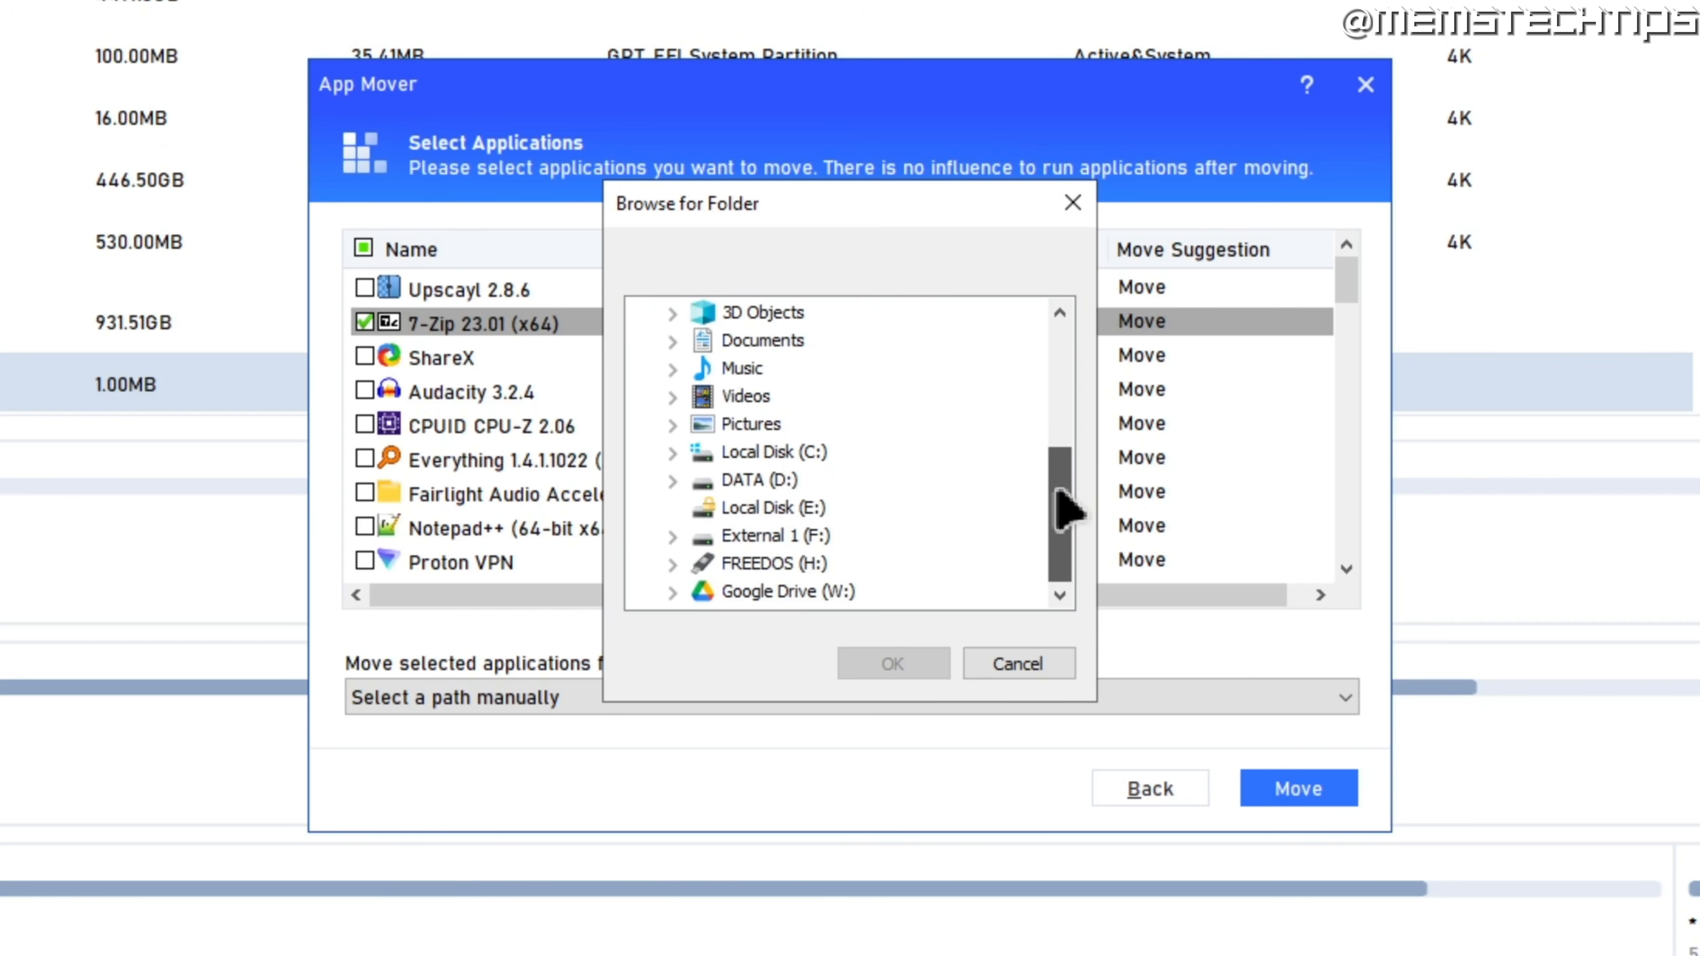
click(715, 484)
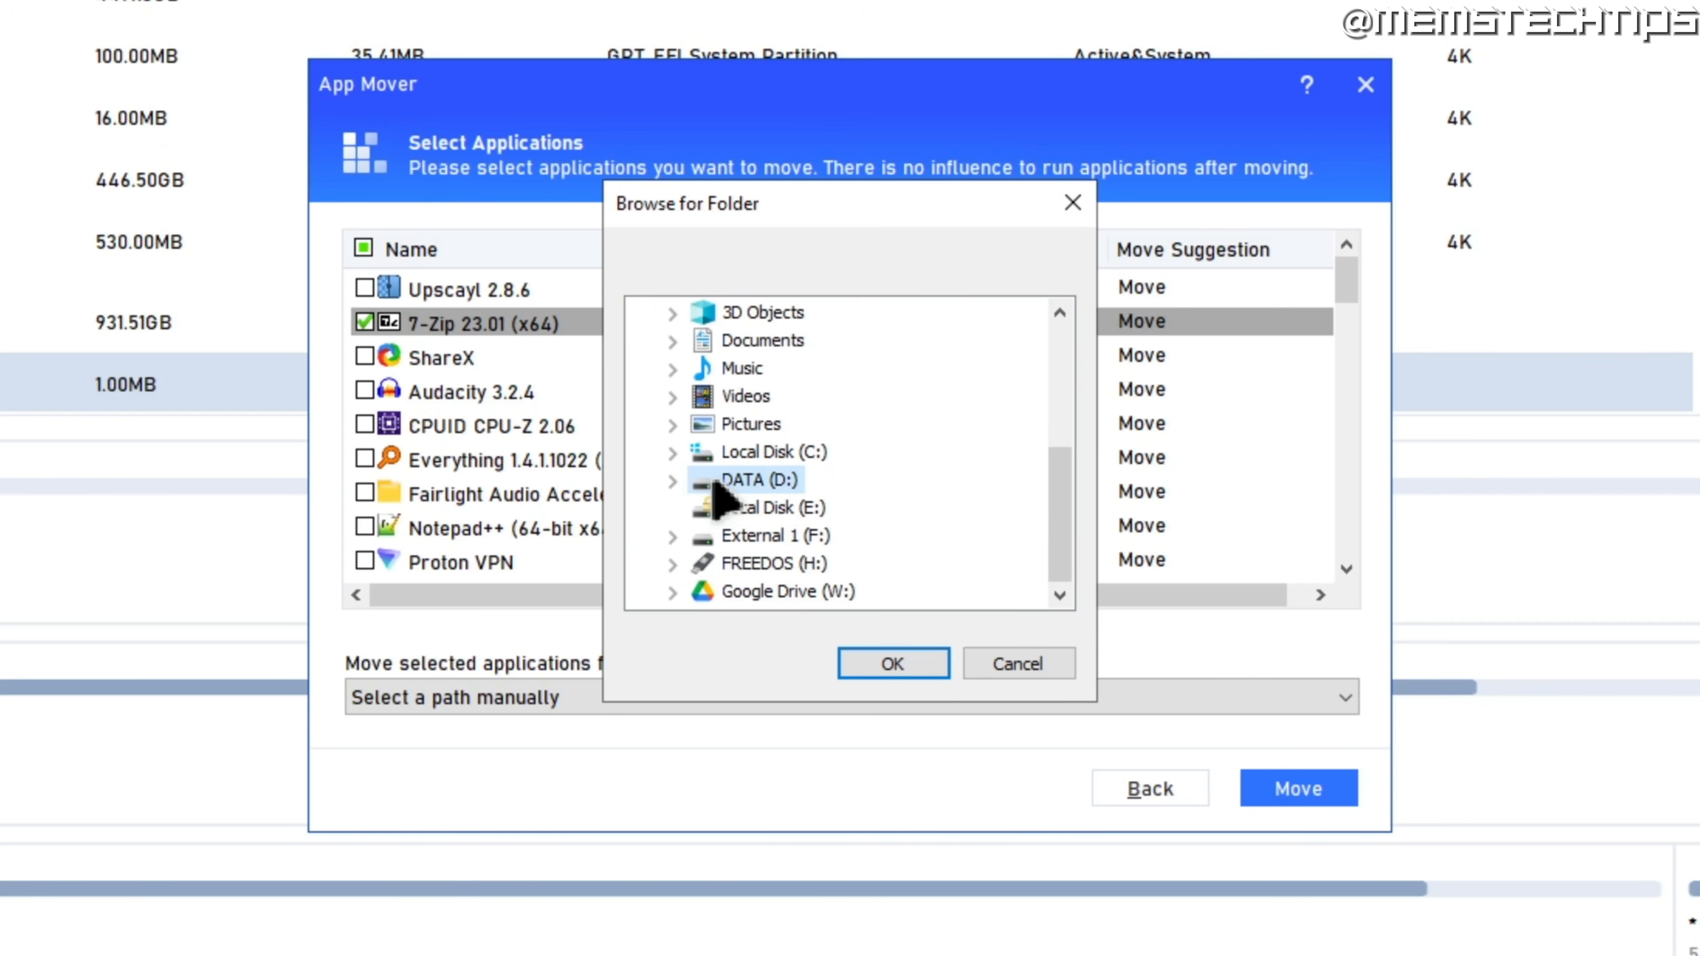
click(867, 663)
click(1295, 791)
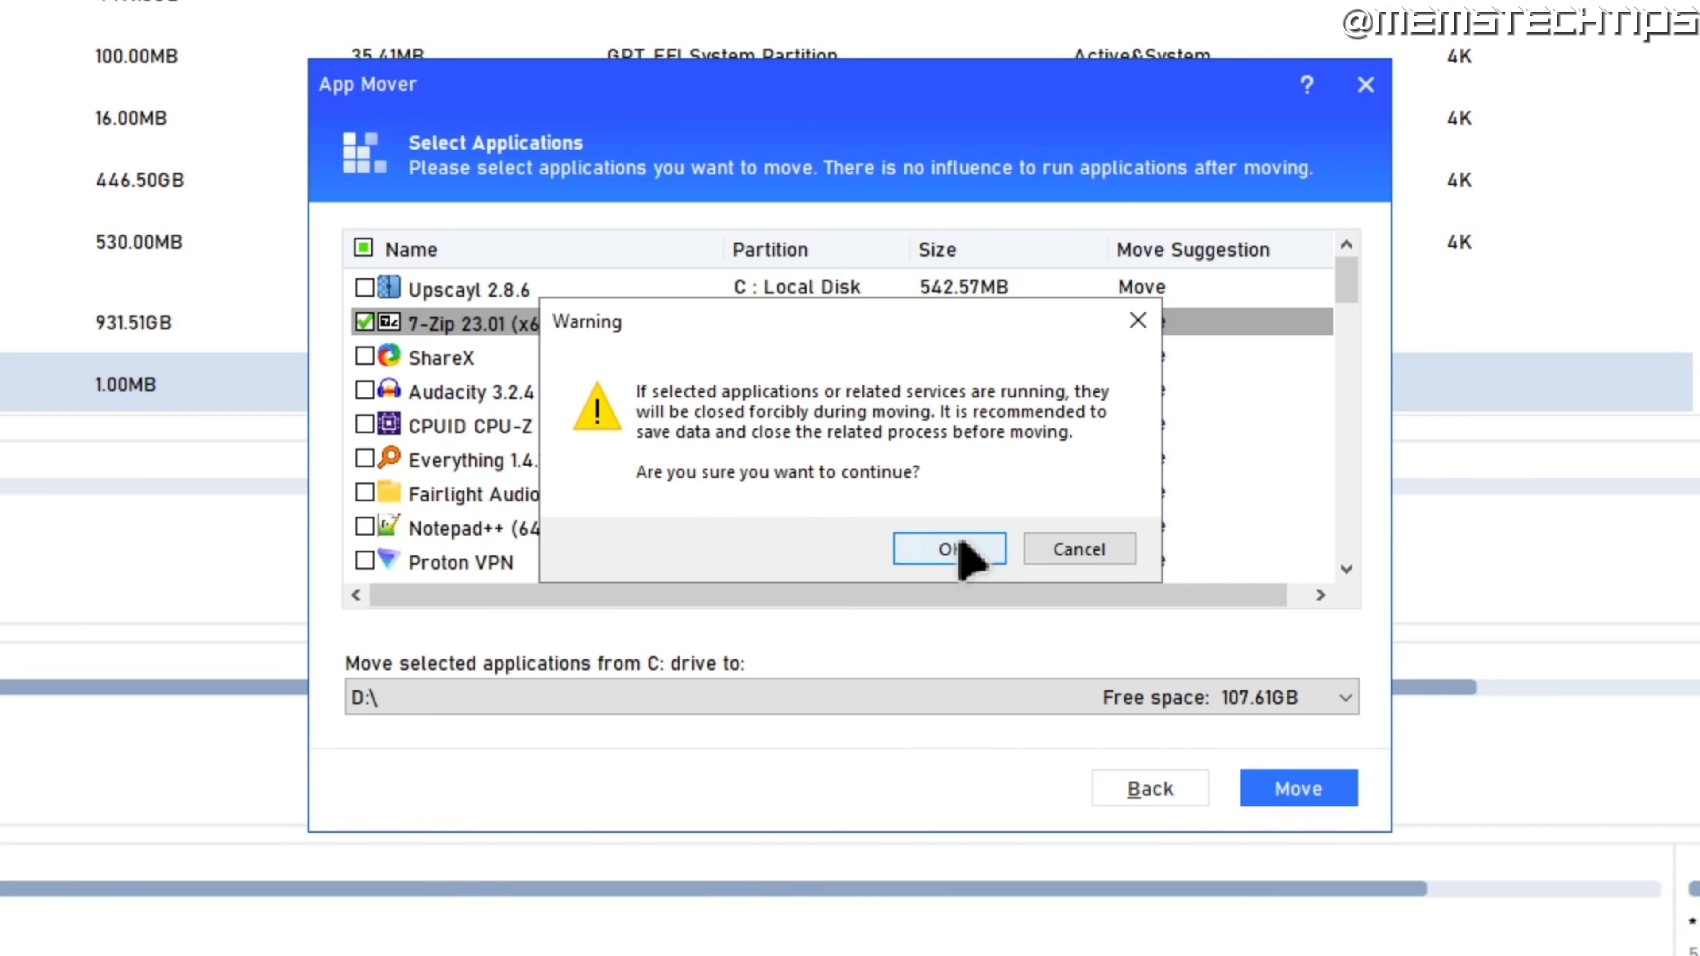
click(950, 557)
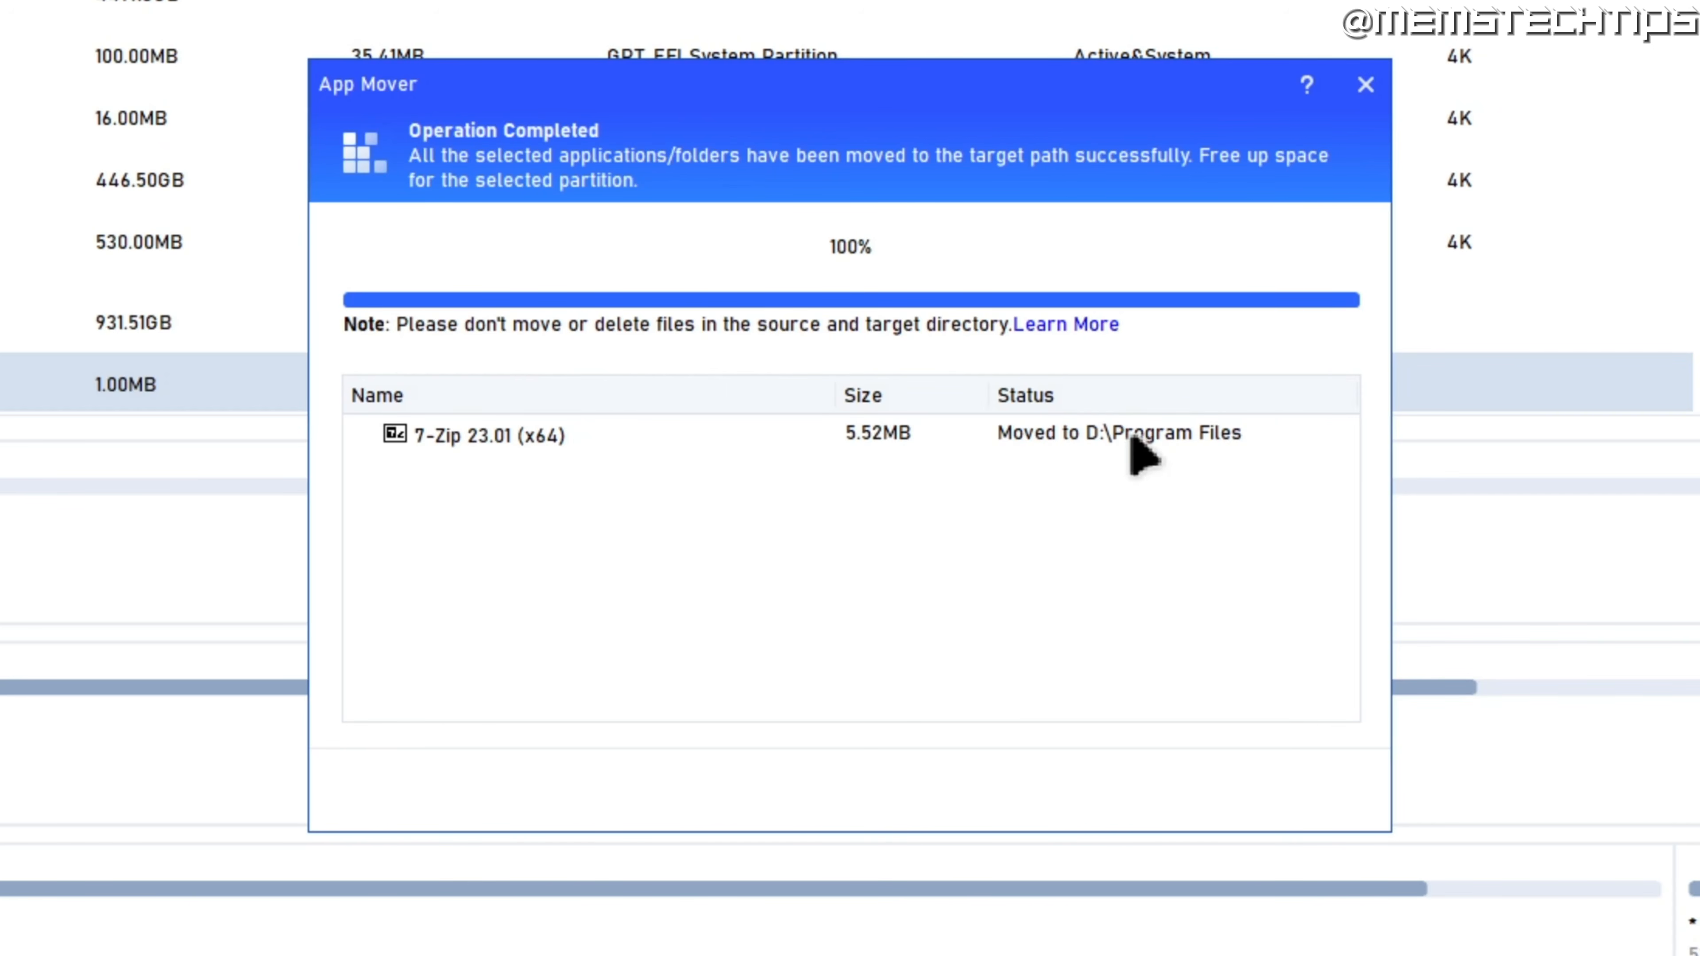
click(1365, 85)
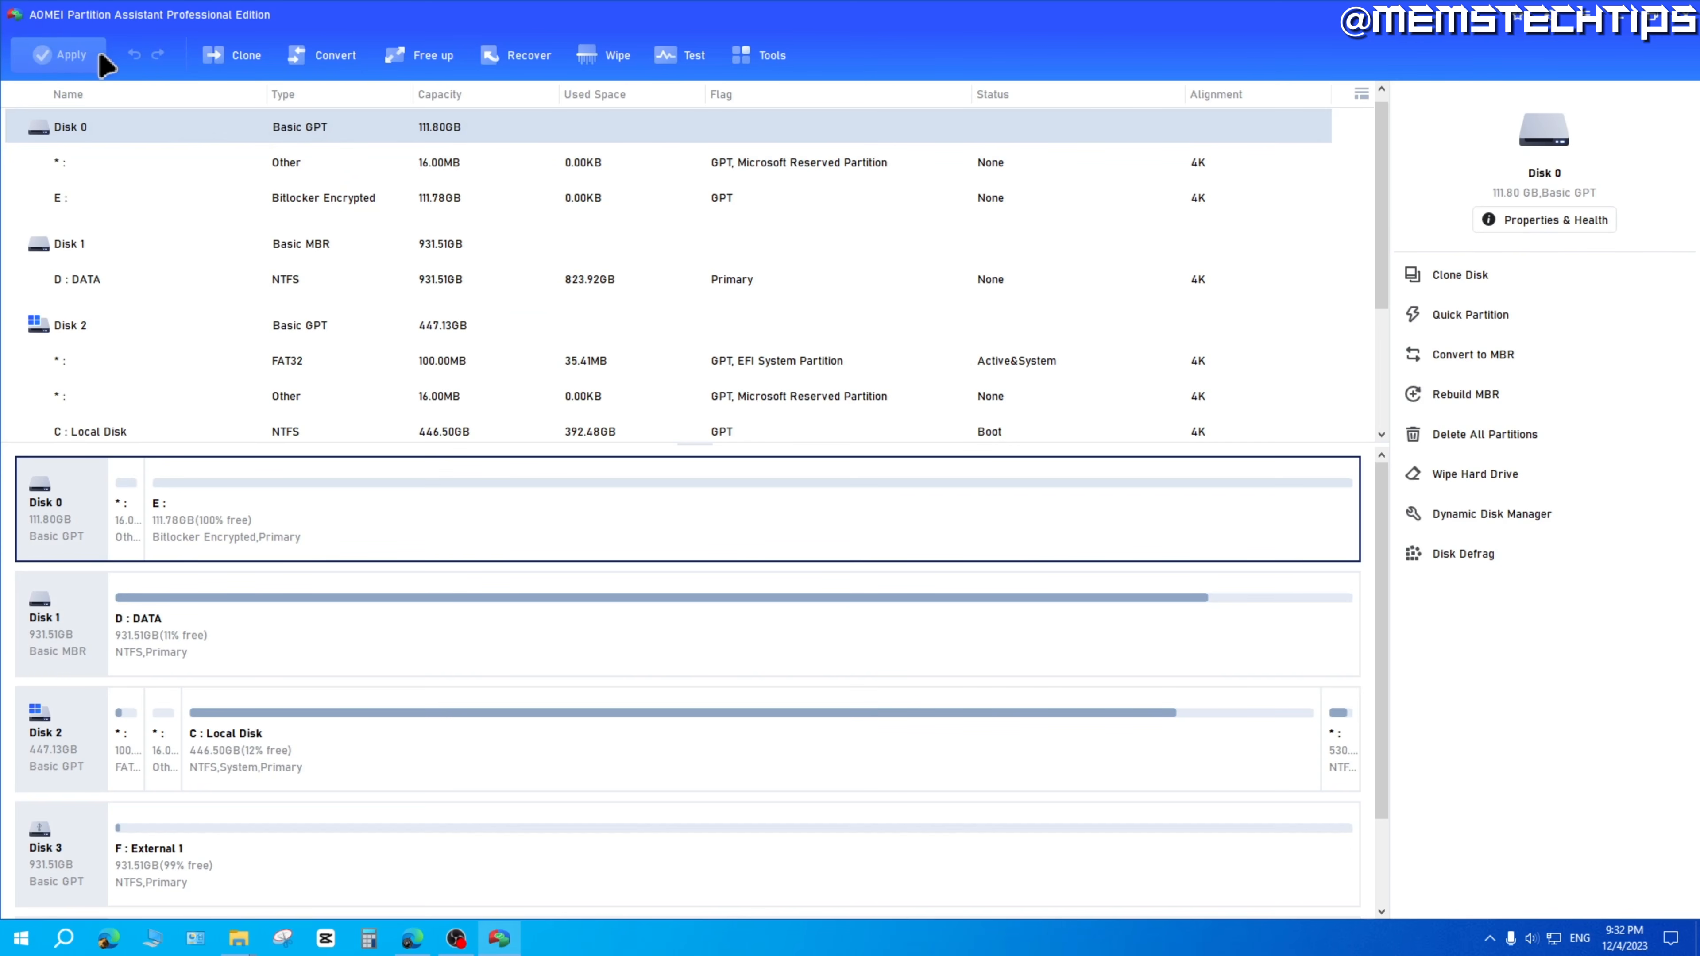
Step: Restore the moved 7-Zip 23.01 (x64) to its original location with App Mover's Manage/Restore, and close App Mover
click(418, 72)
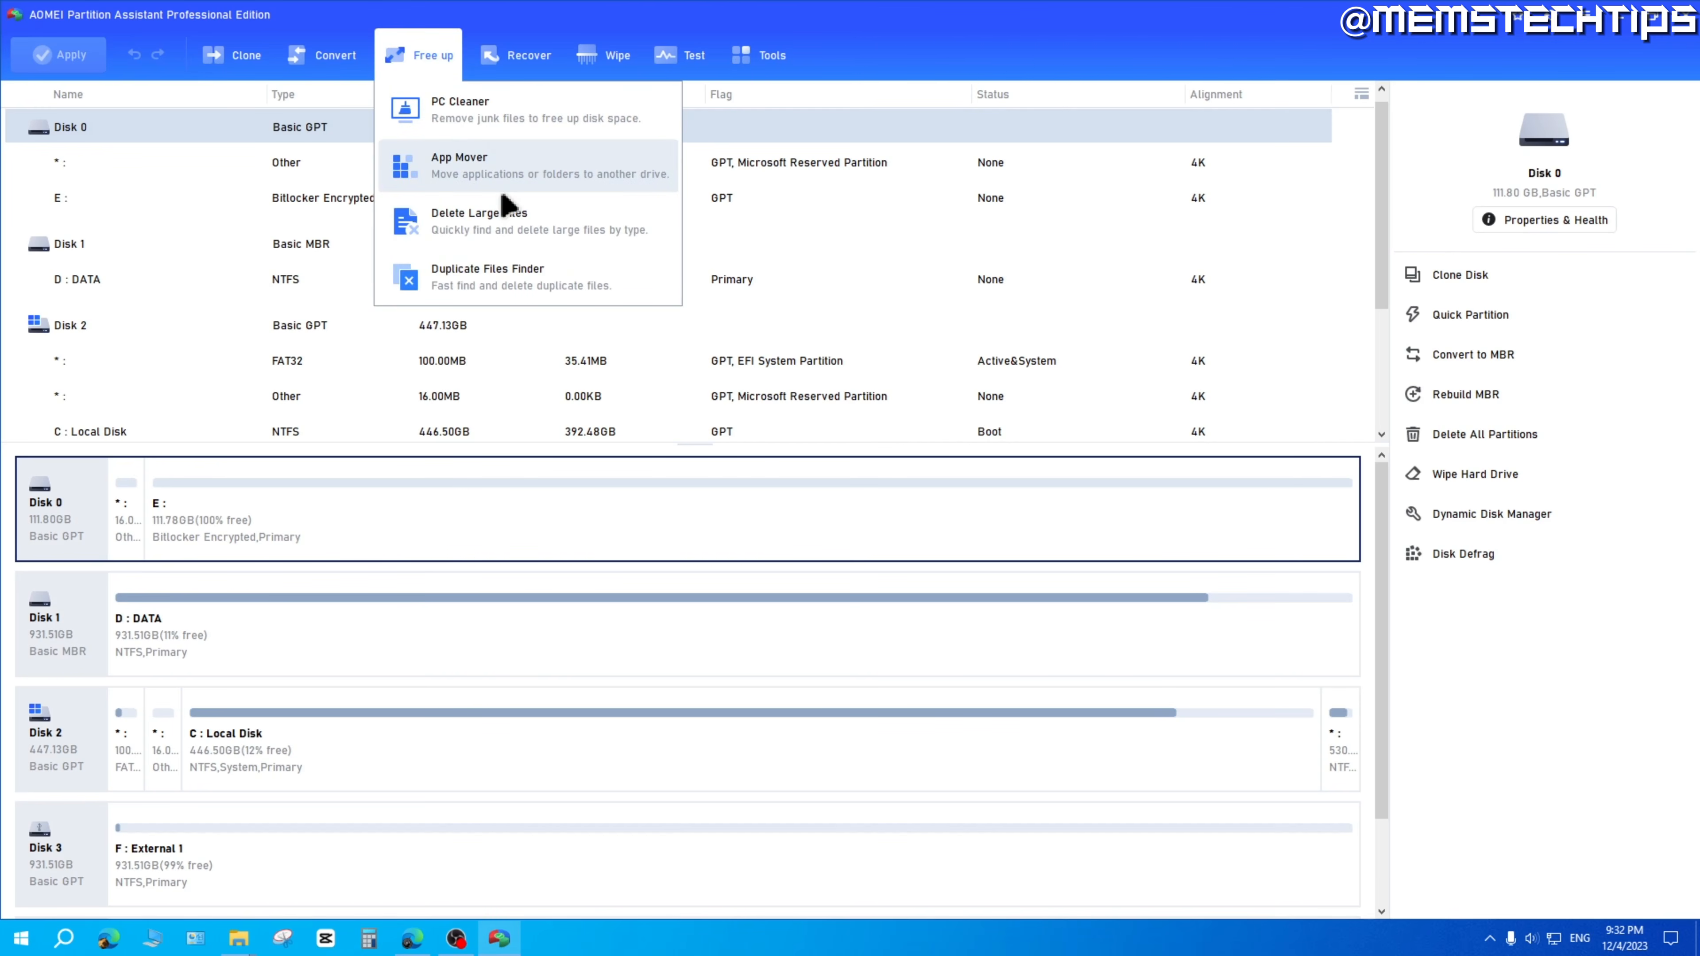
click(513, 169)
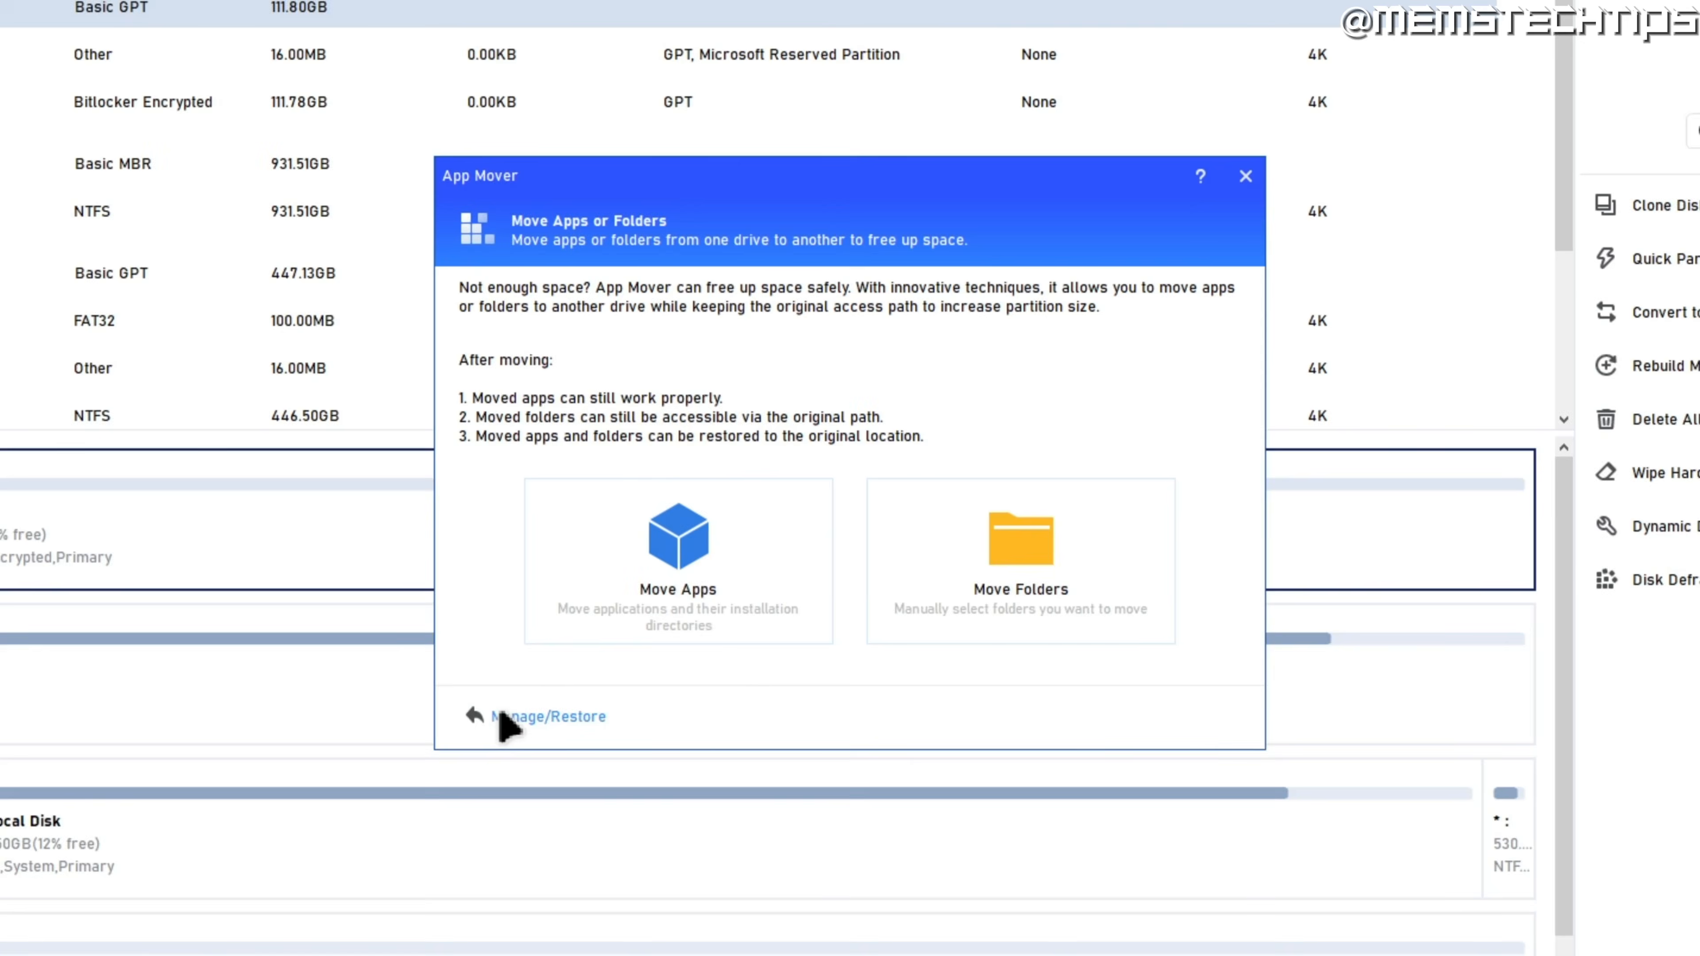
click(597, 661)
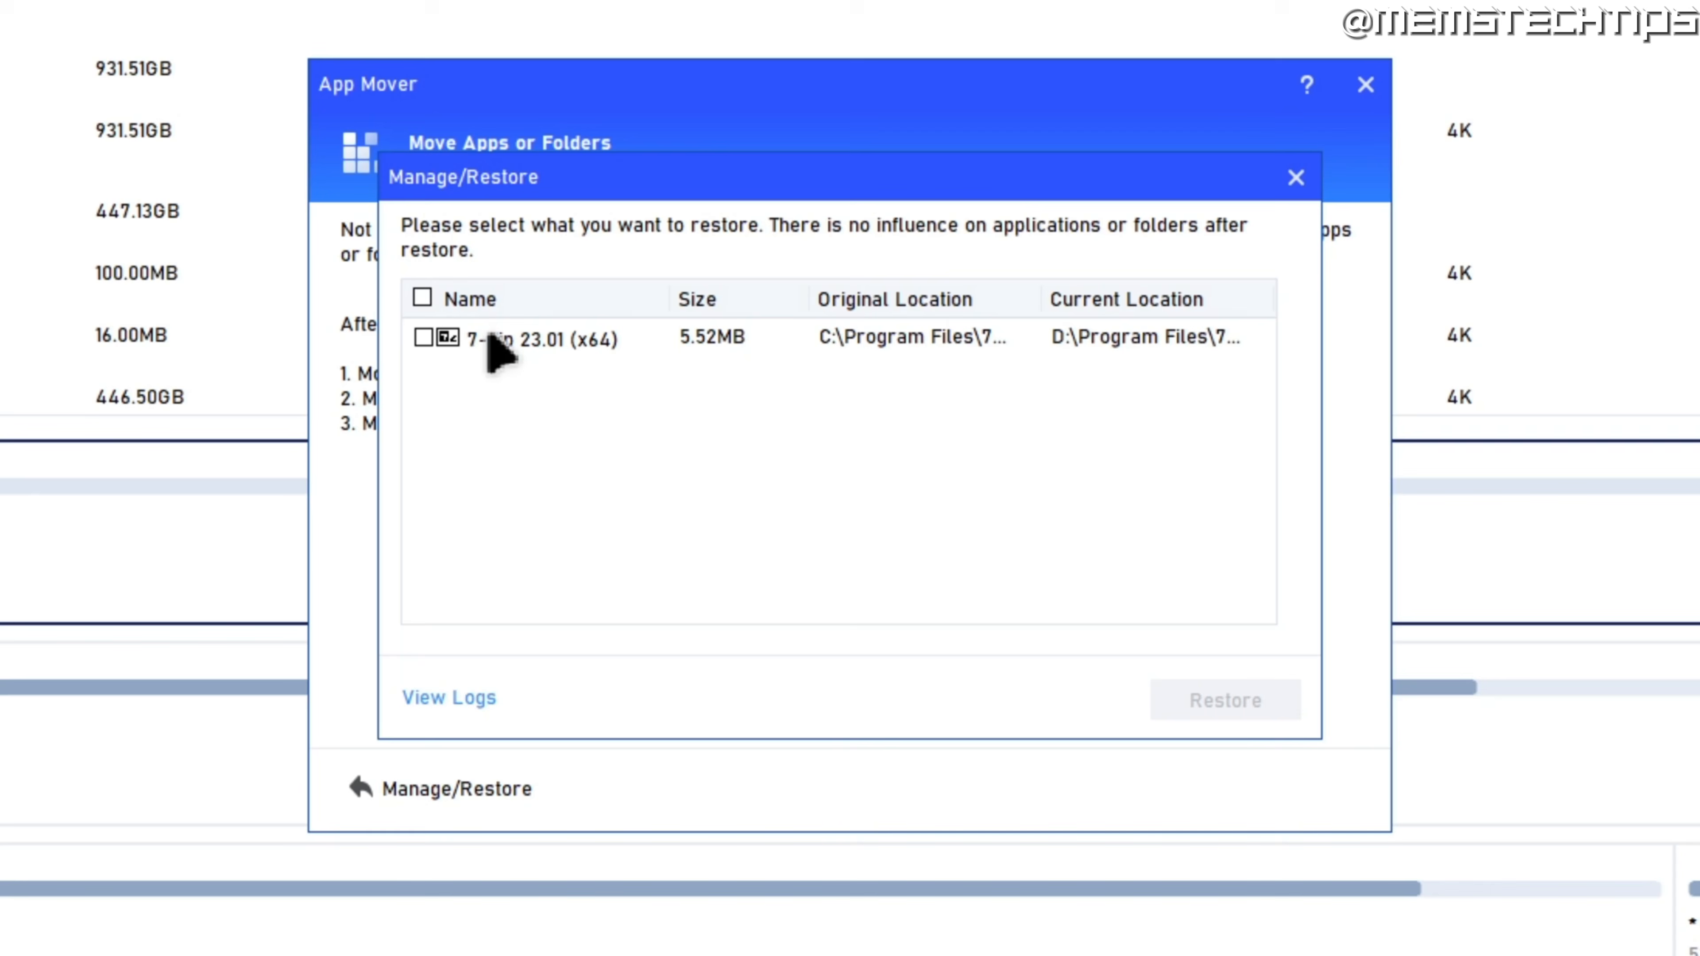
click(422, 337)
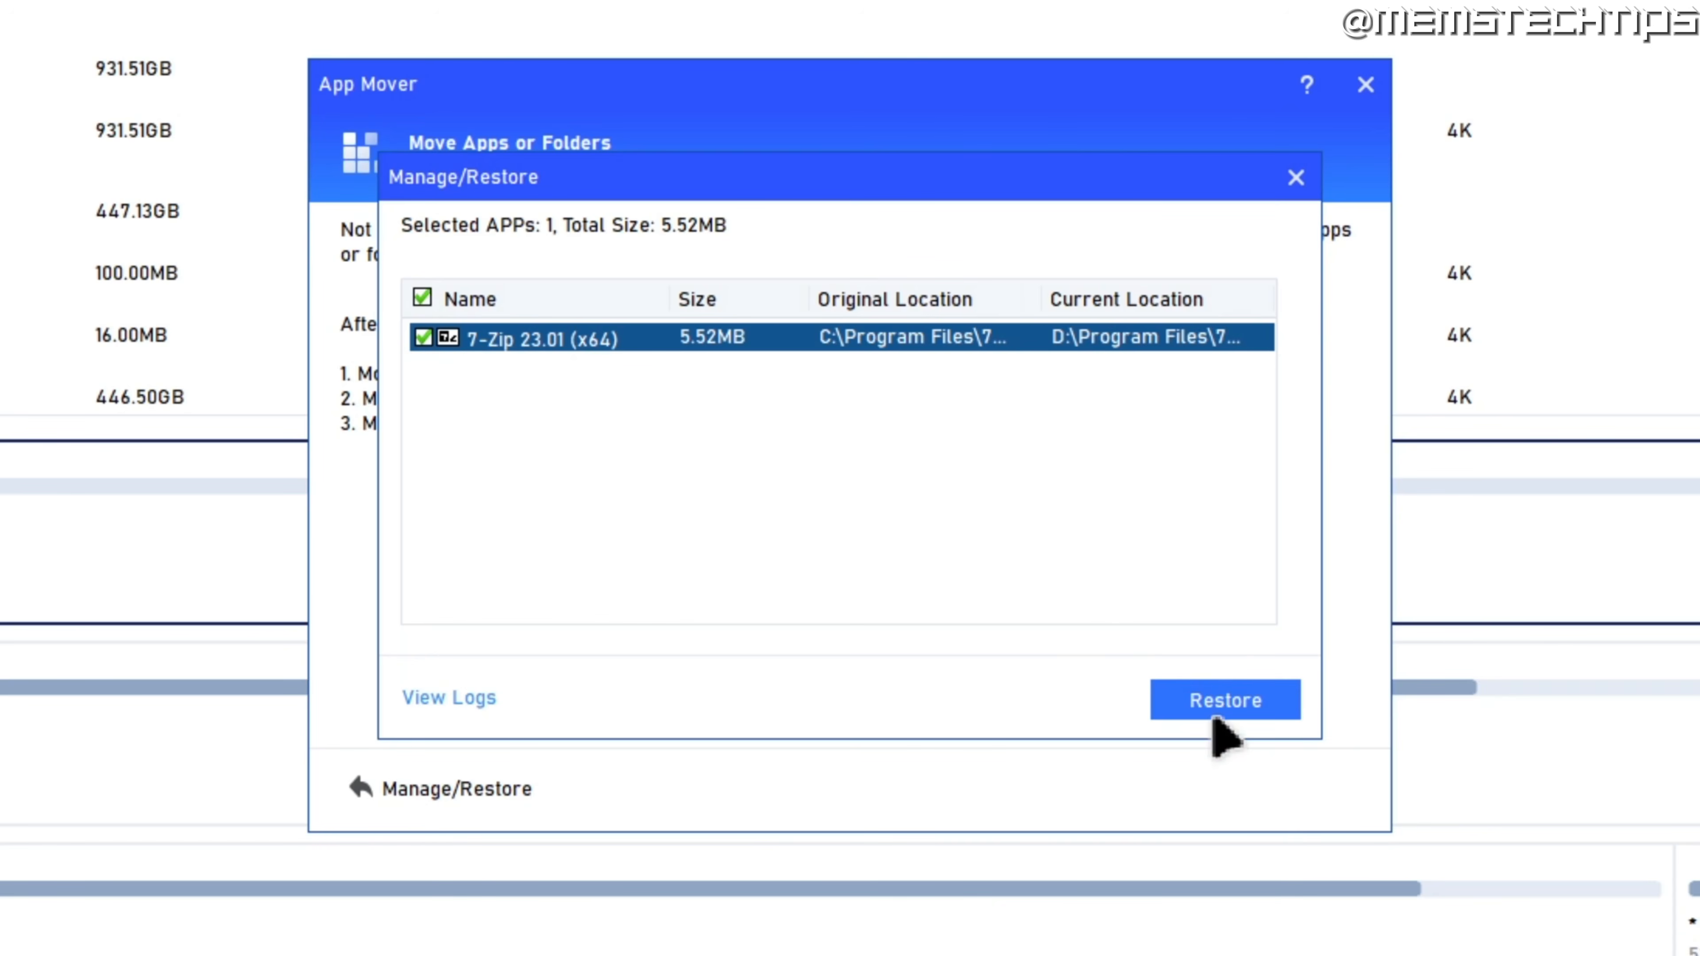
click(1229, 708)
click(966, 550)
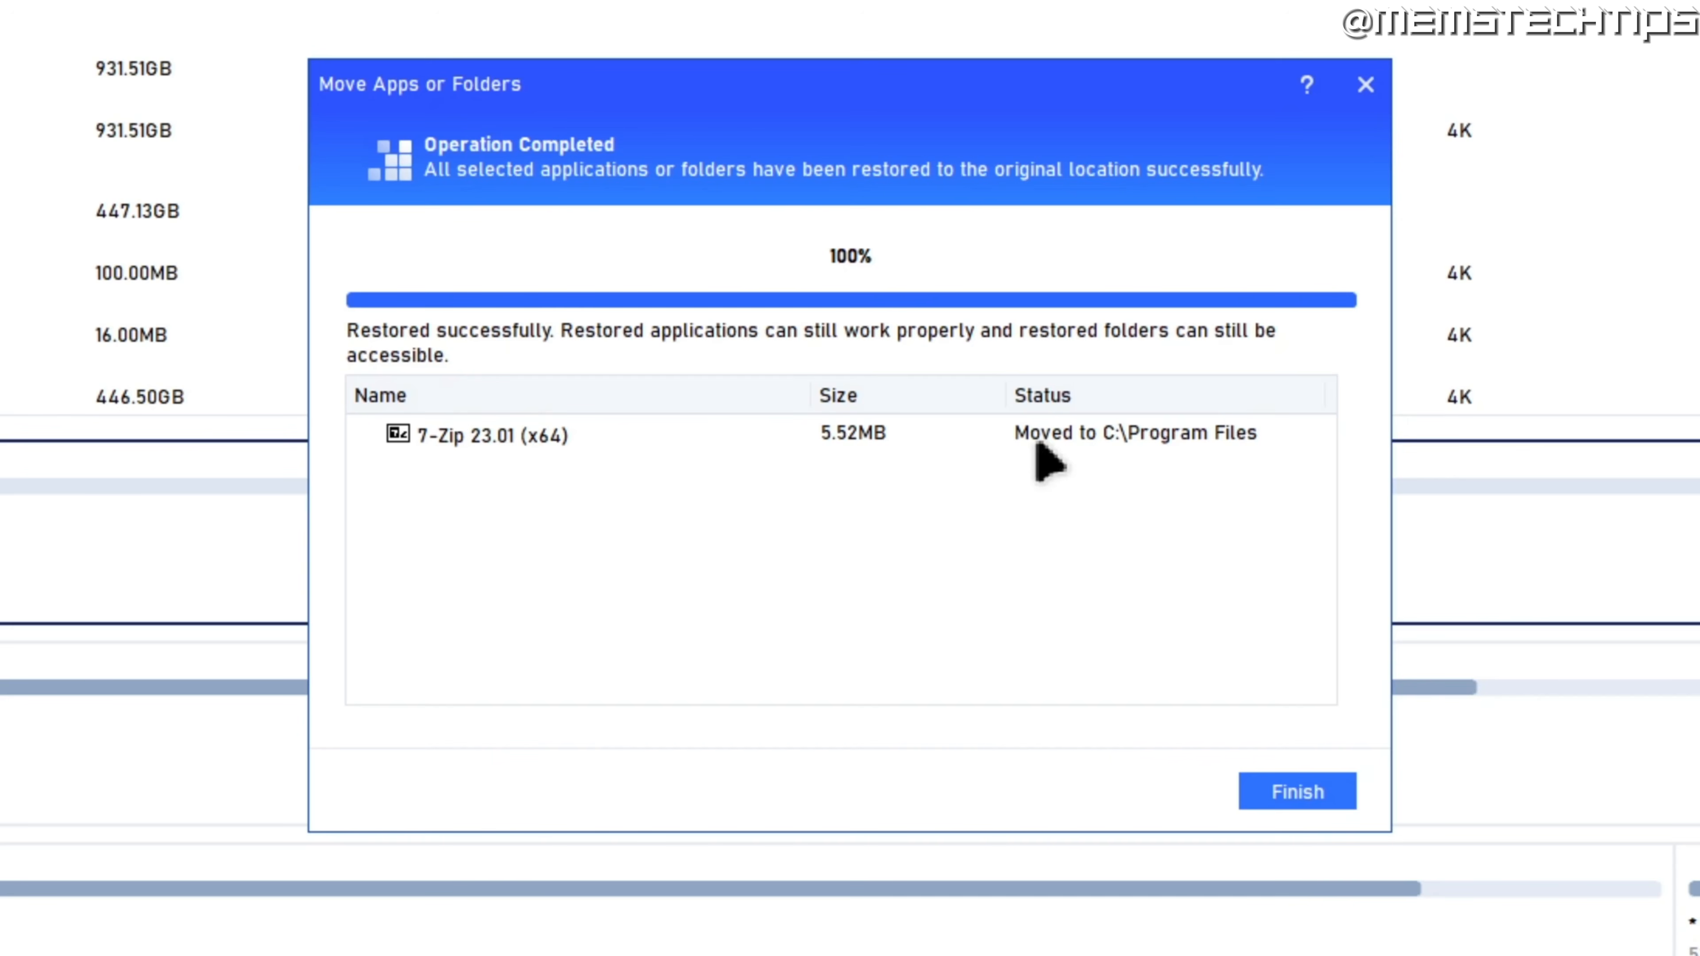
click(1298, 790)
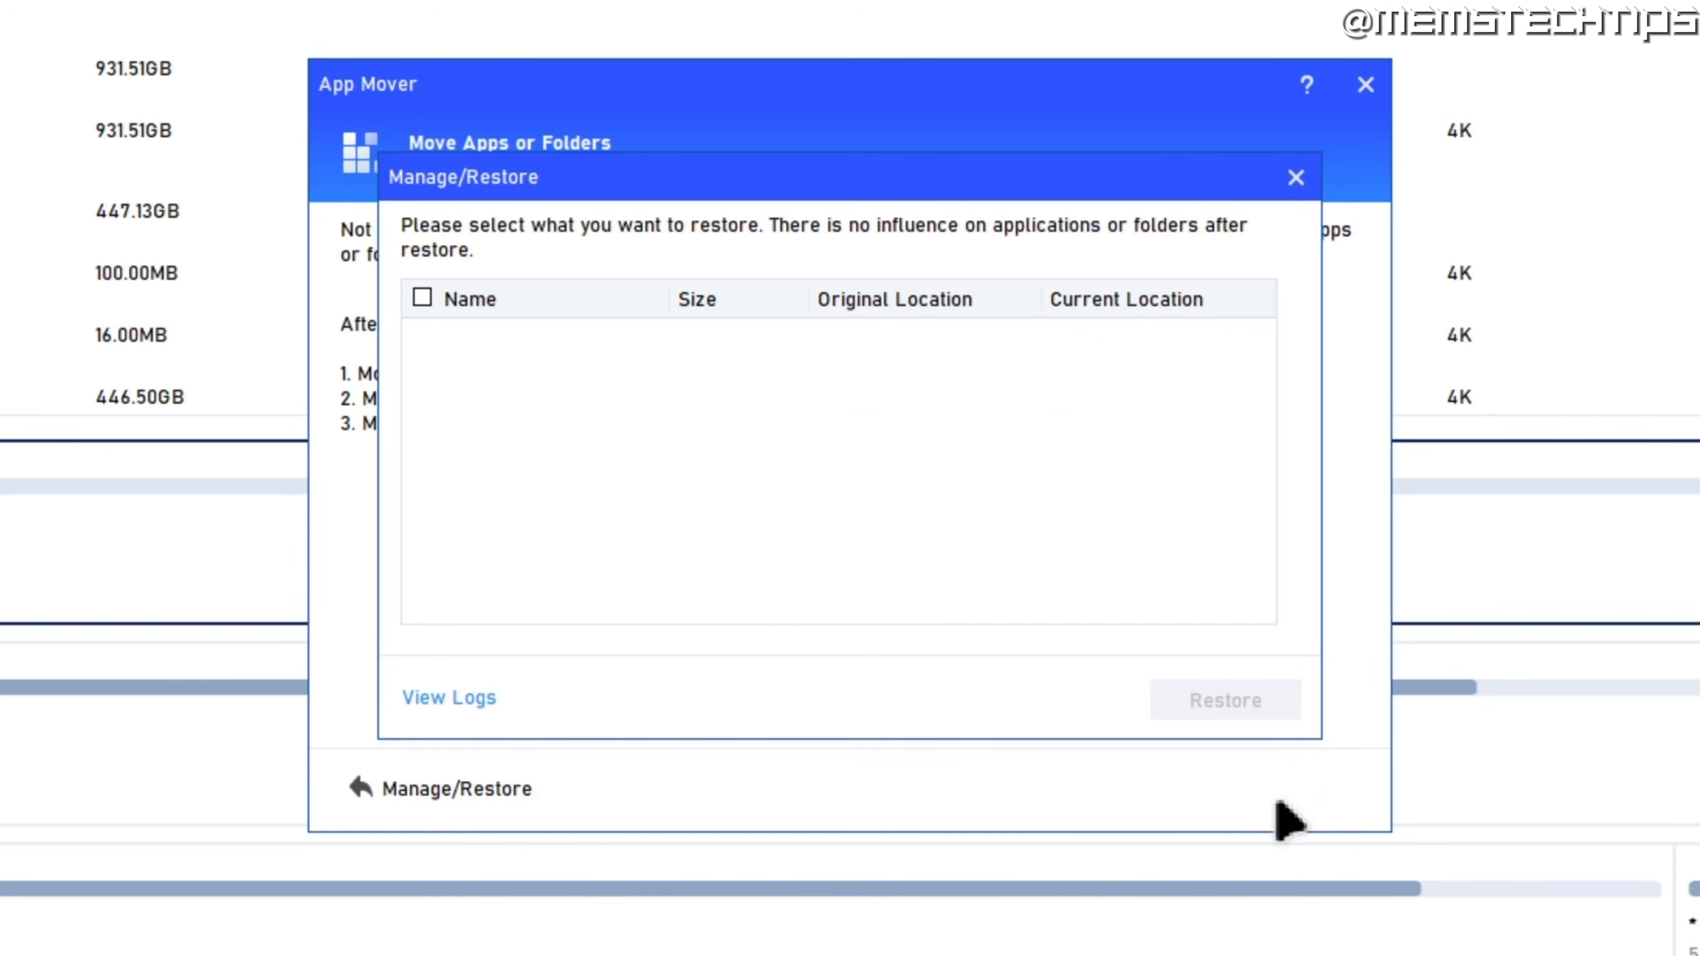
click(1296, 177)
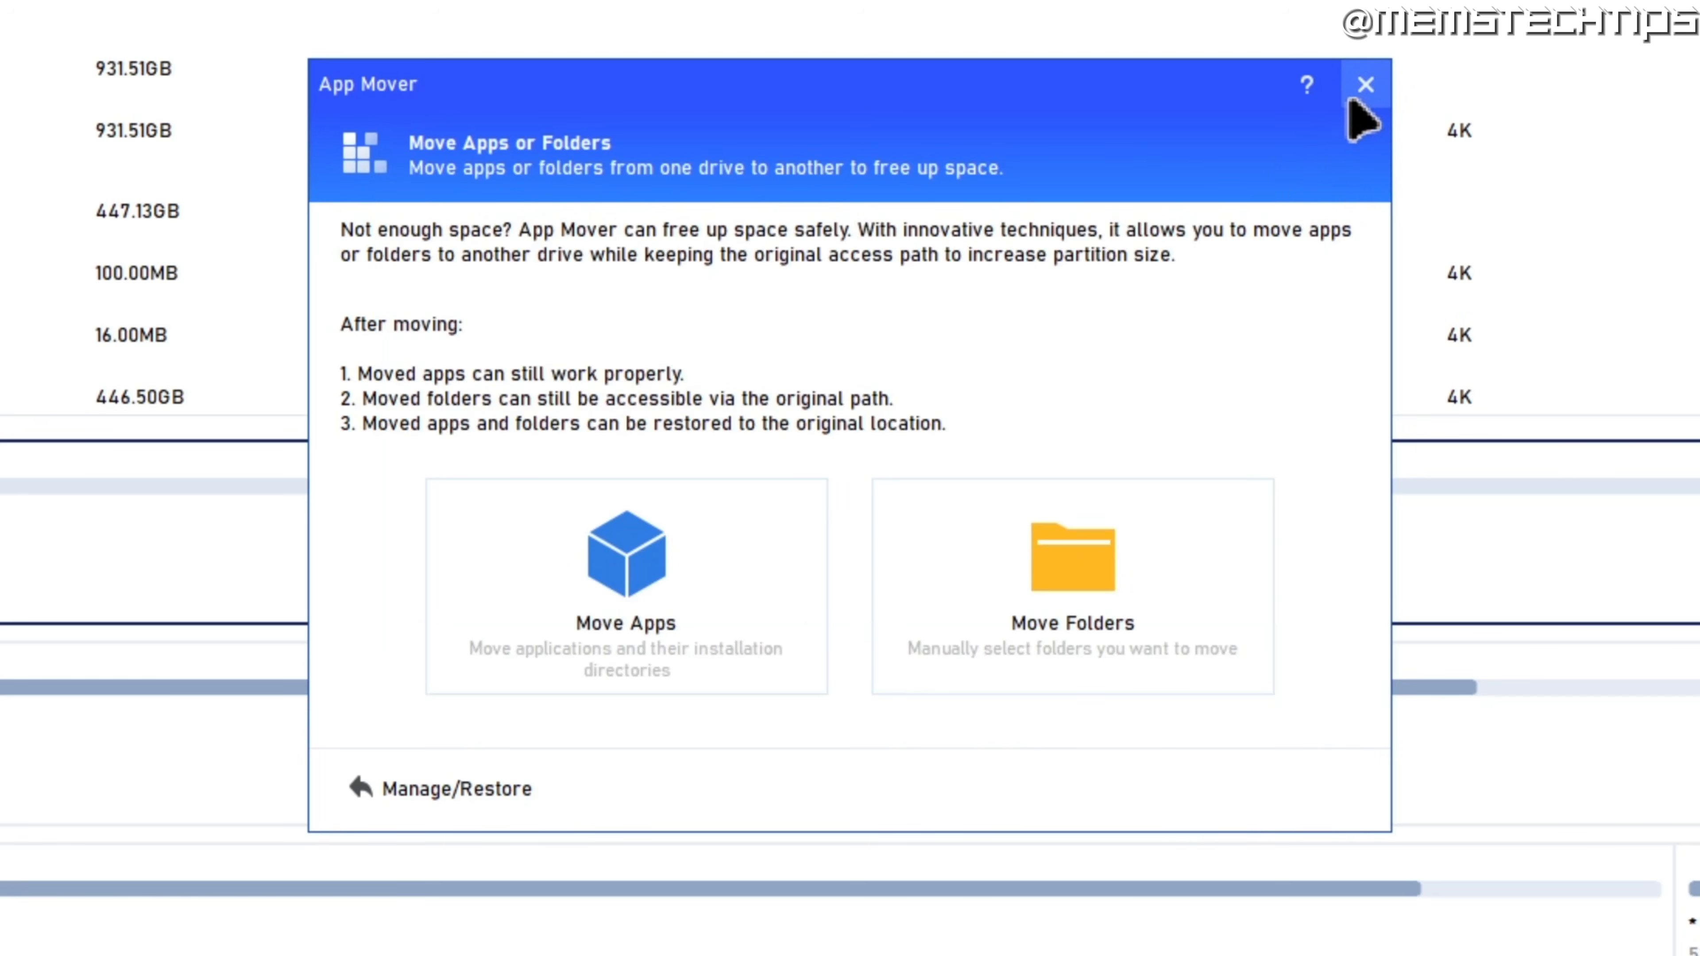
click(1364, 85)
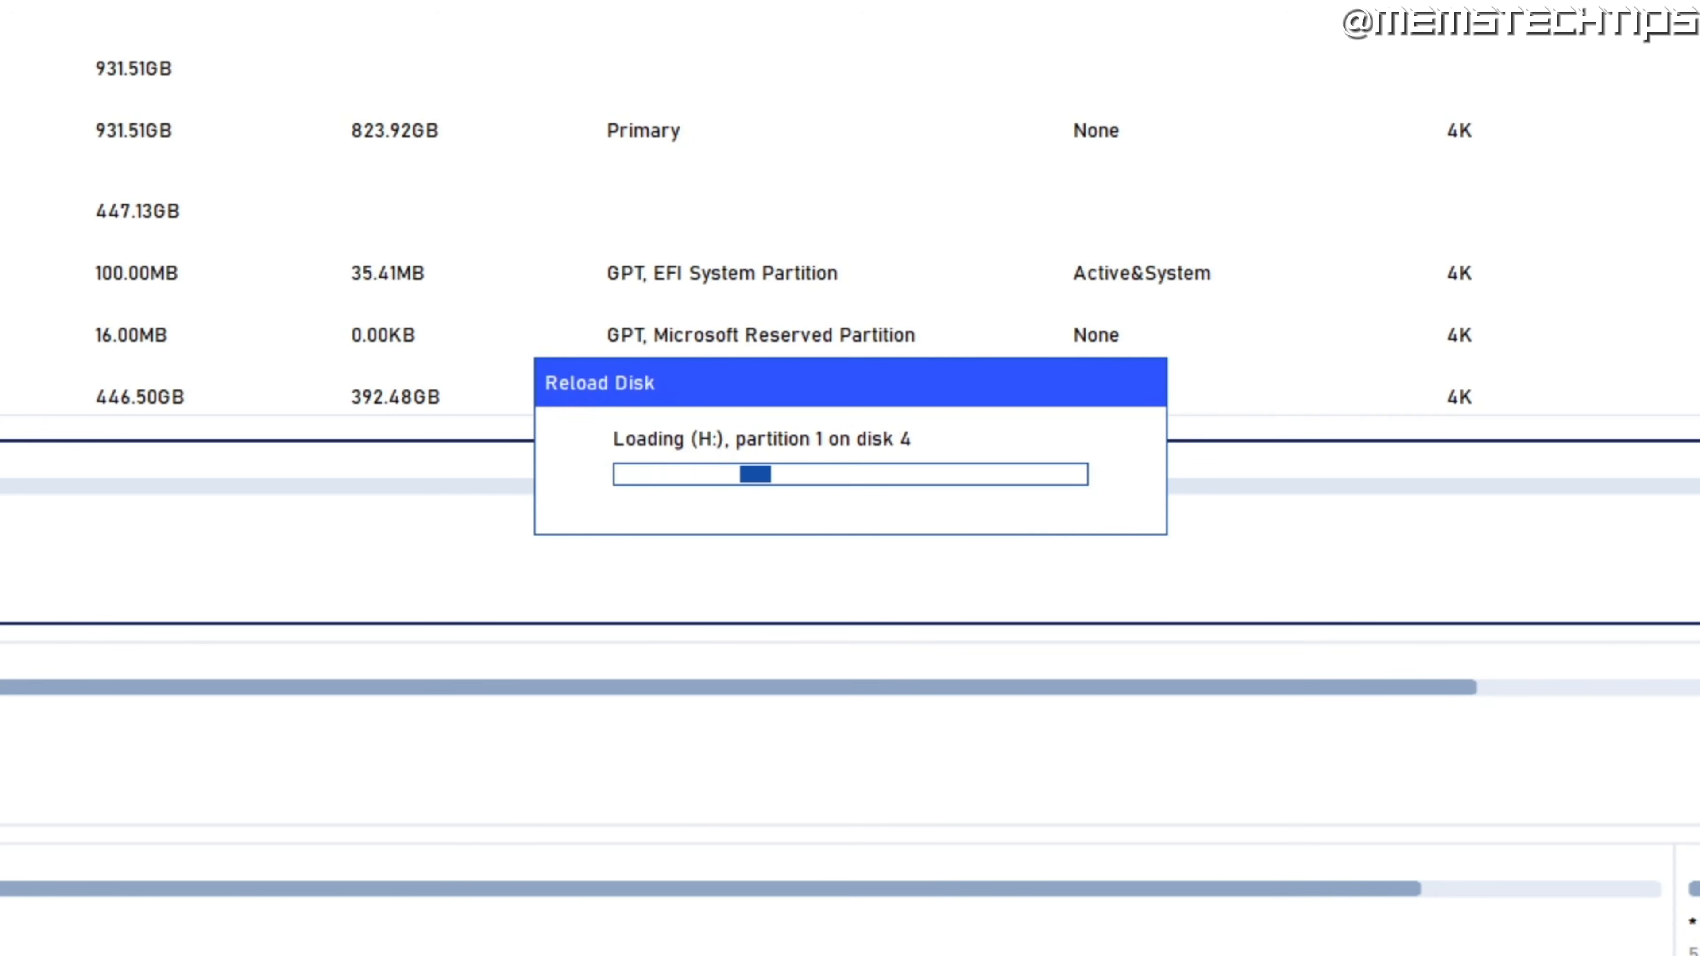
Step: Scan the C: drive on Disk 2 for large files with Delete Large Files
click(95, 97)
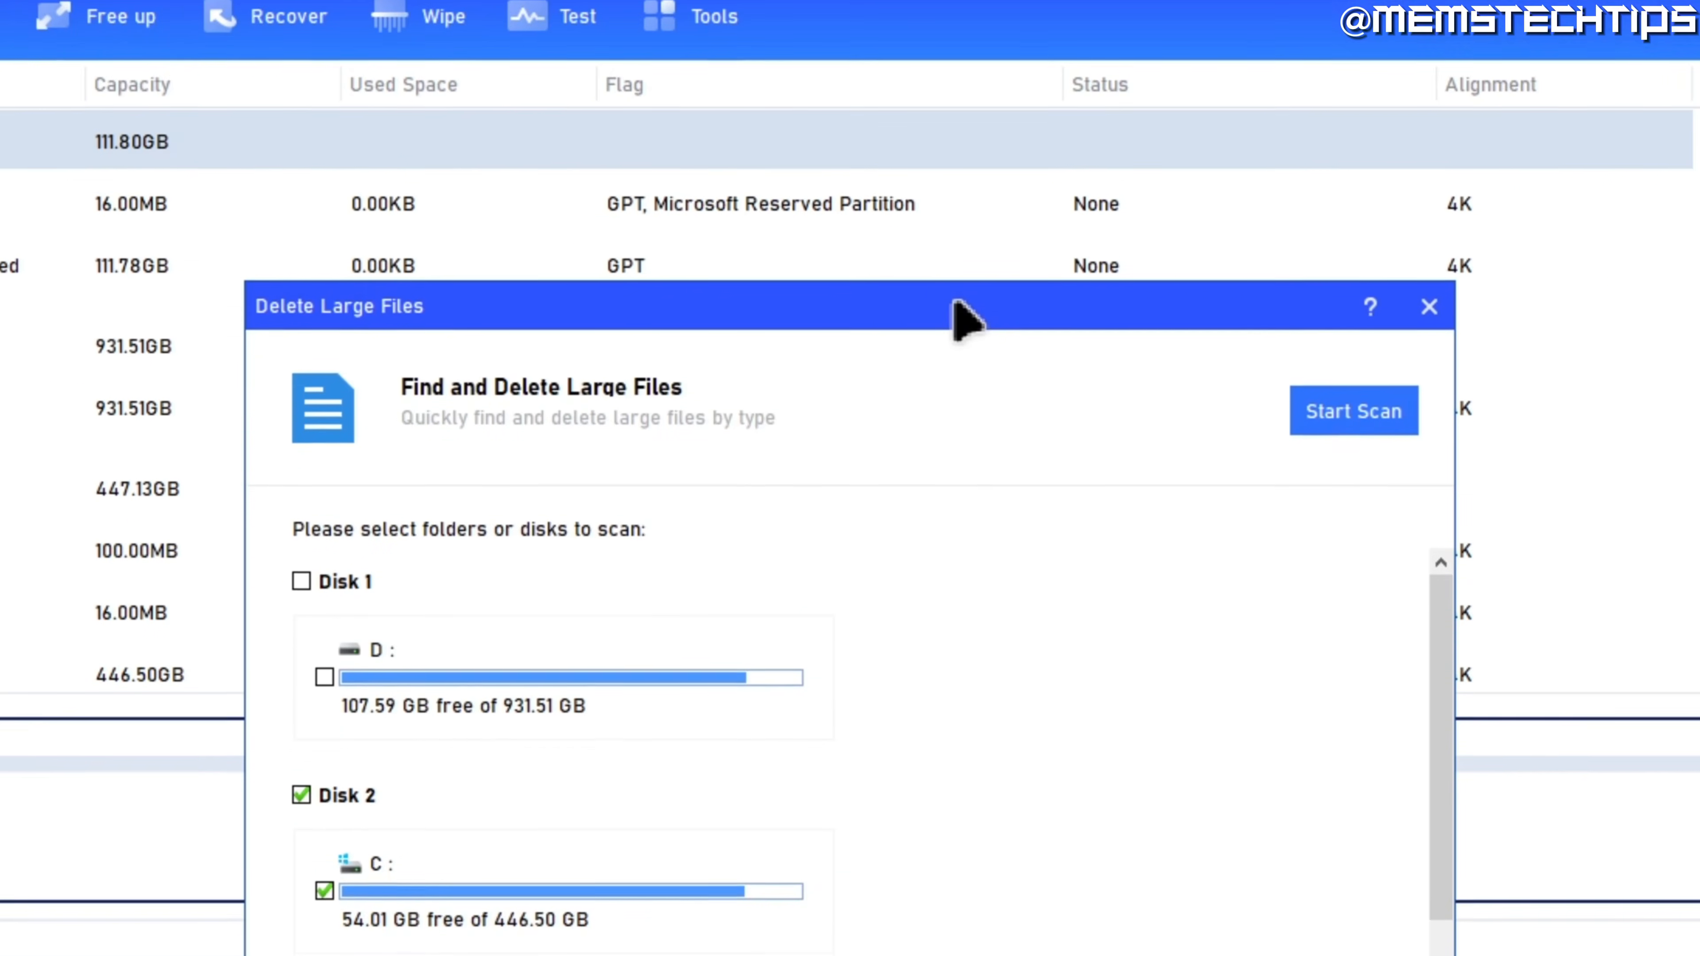
scroll(589, 501, down, 5)
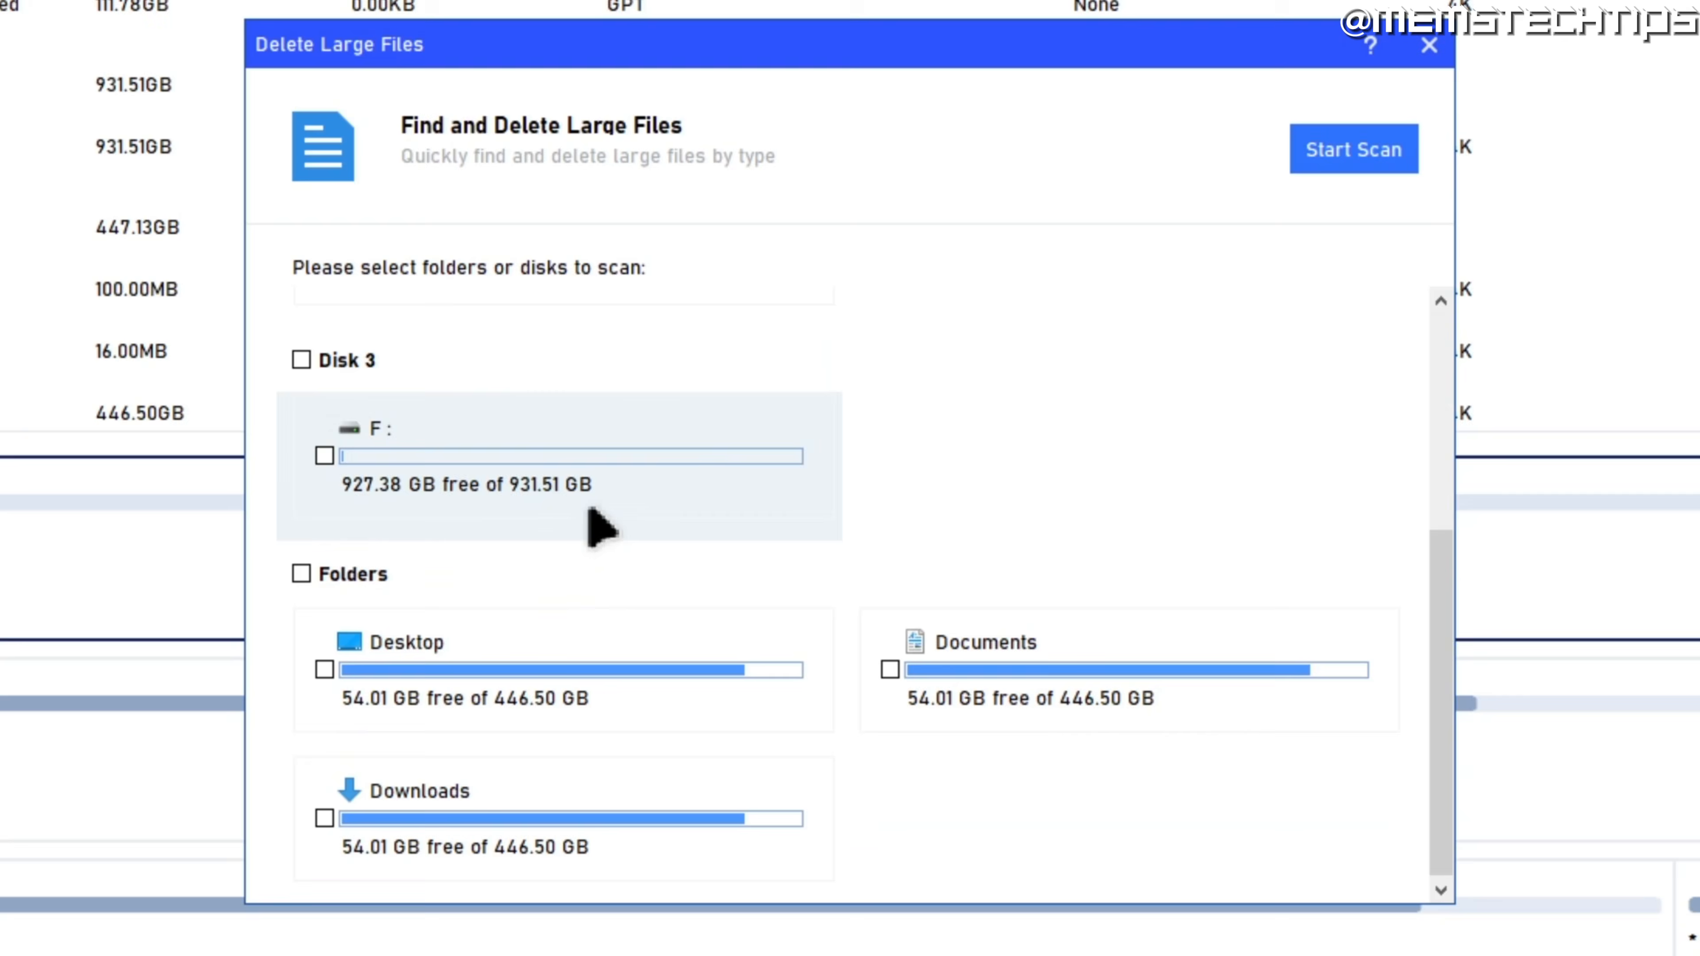
scroll(569, 502, up, 5)
scroll(341, 541, down, 2)
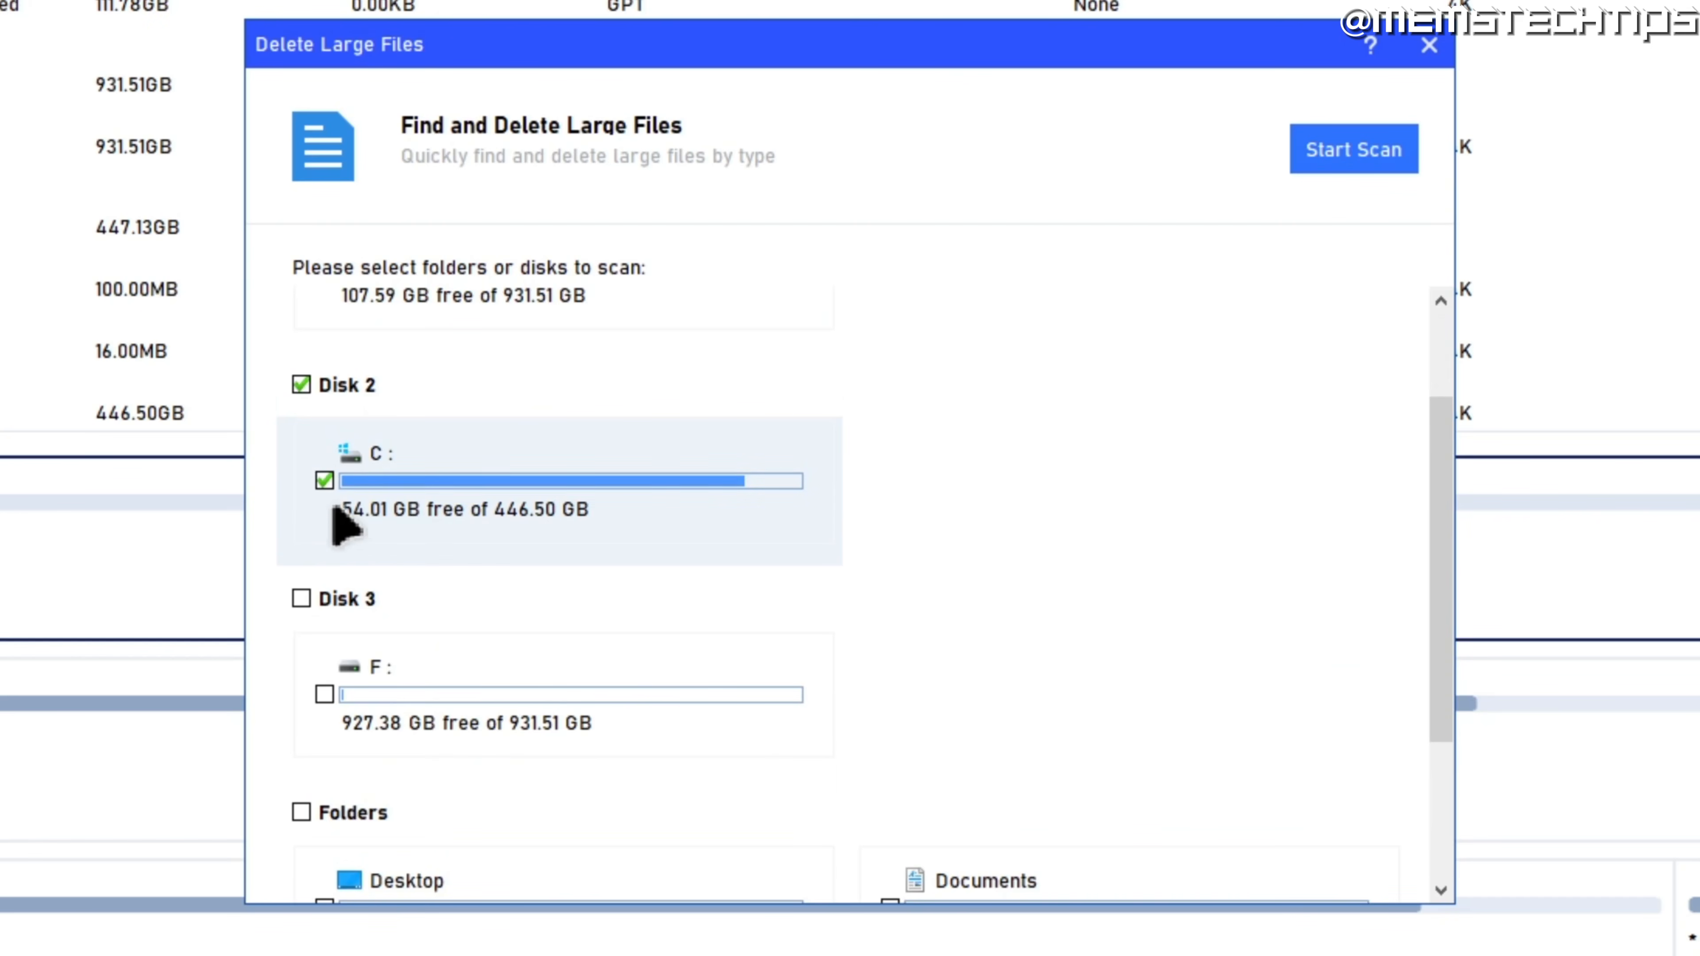
click(1341, 160)
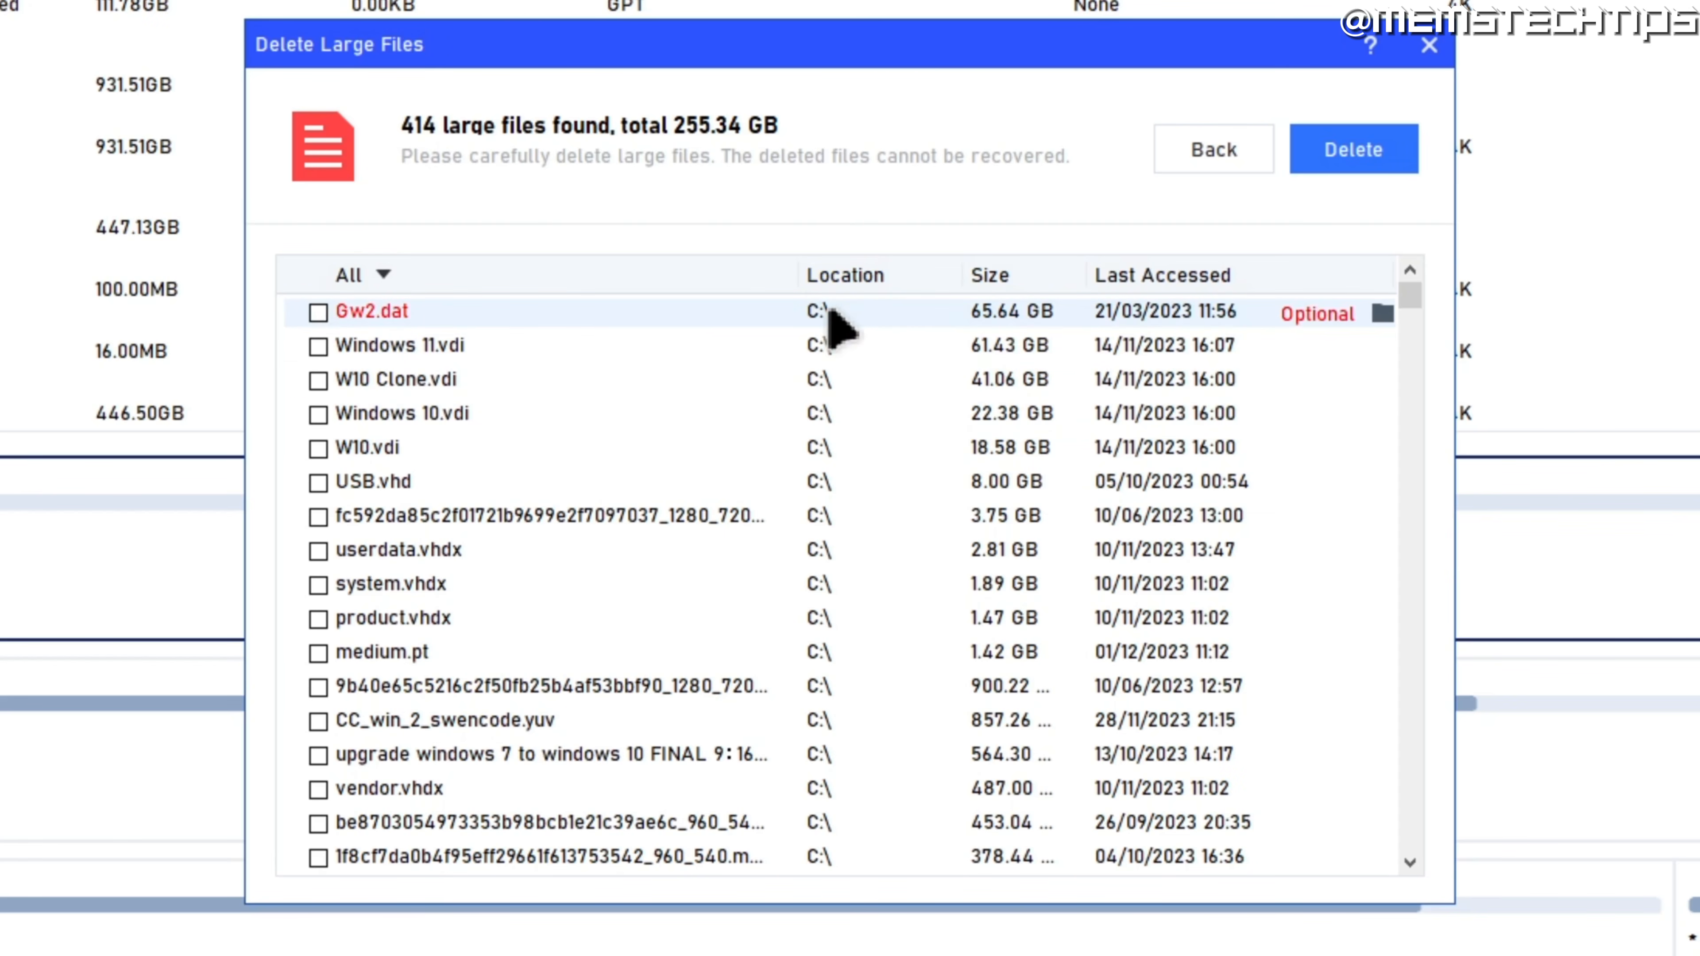
Step: Mark Gw2.dat in the list of large files, and close Delete Large Files without deleting it
click(326, 319)
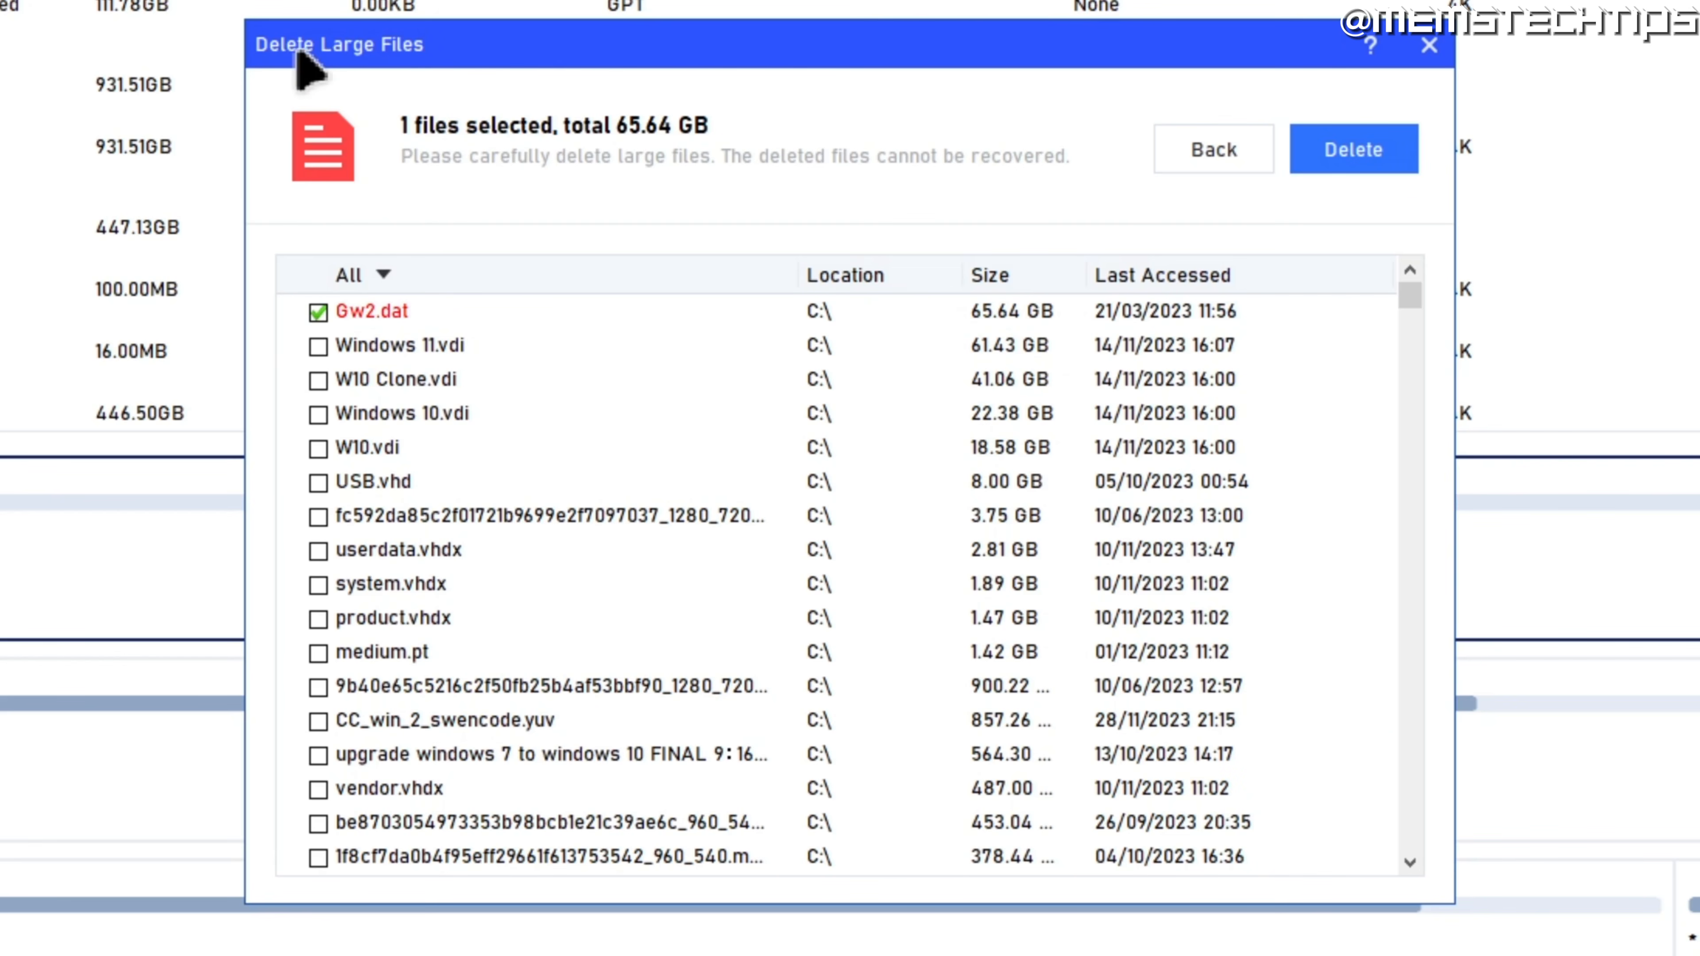
scroll(328, 444, down, 1)
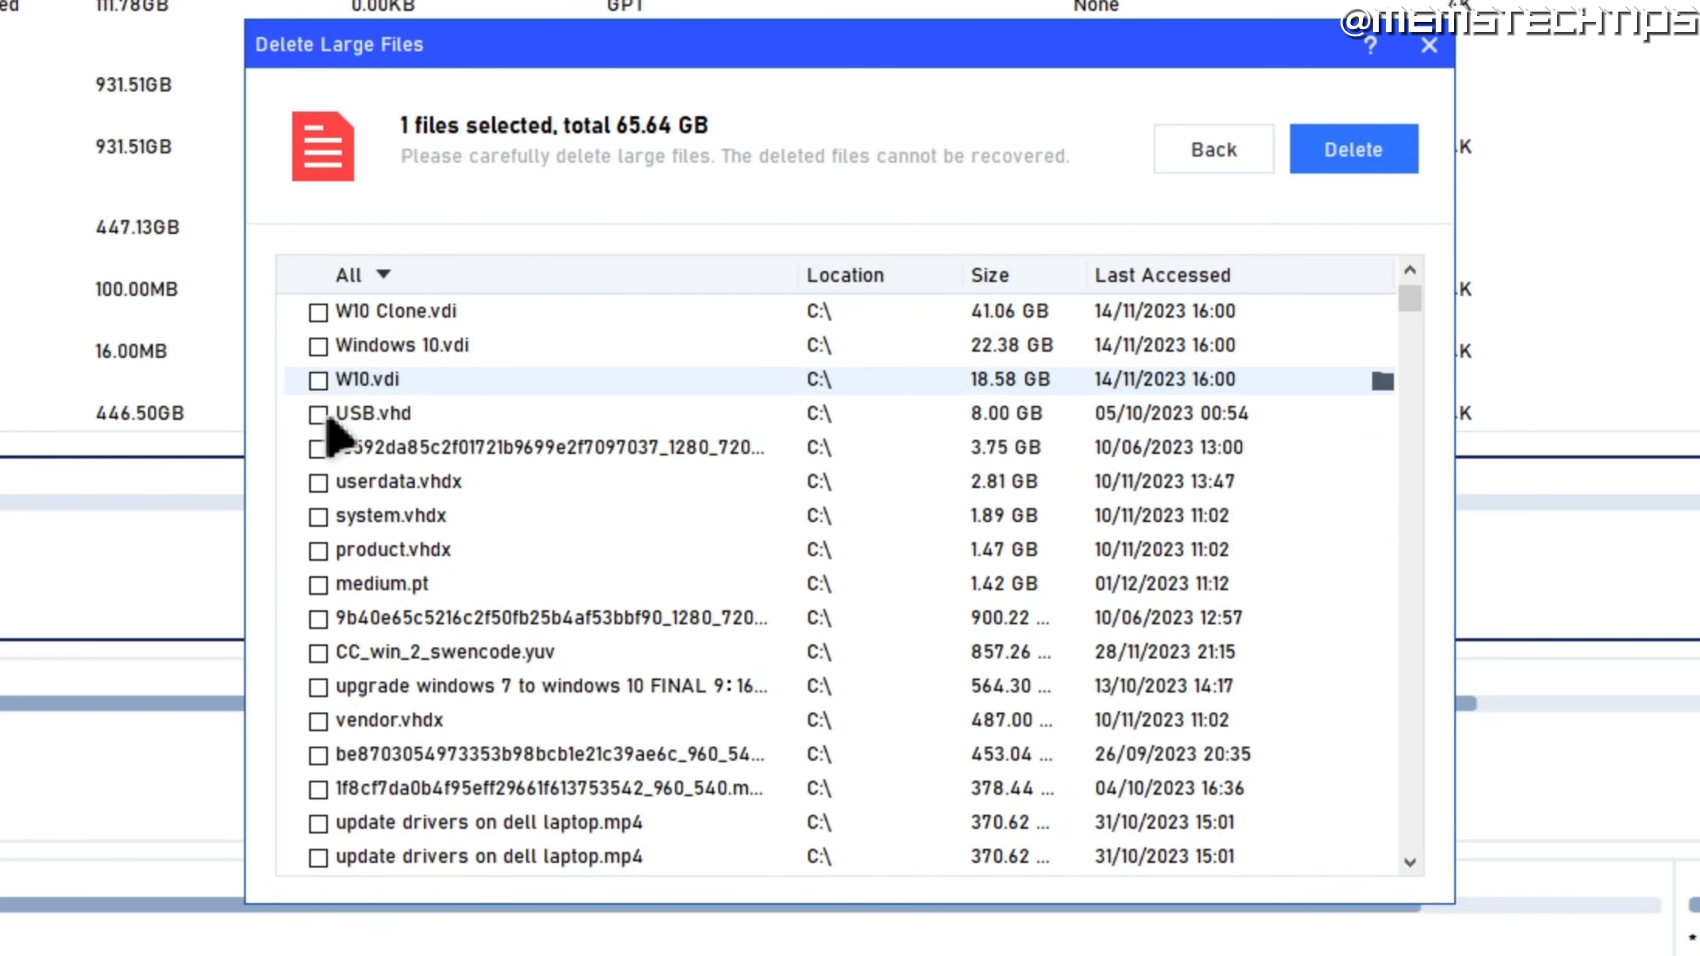
scroll(352, 449, up, 1)
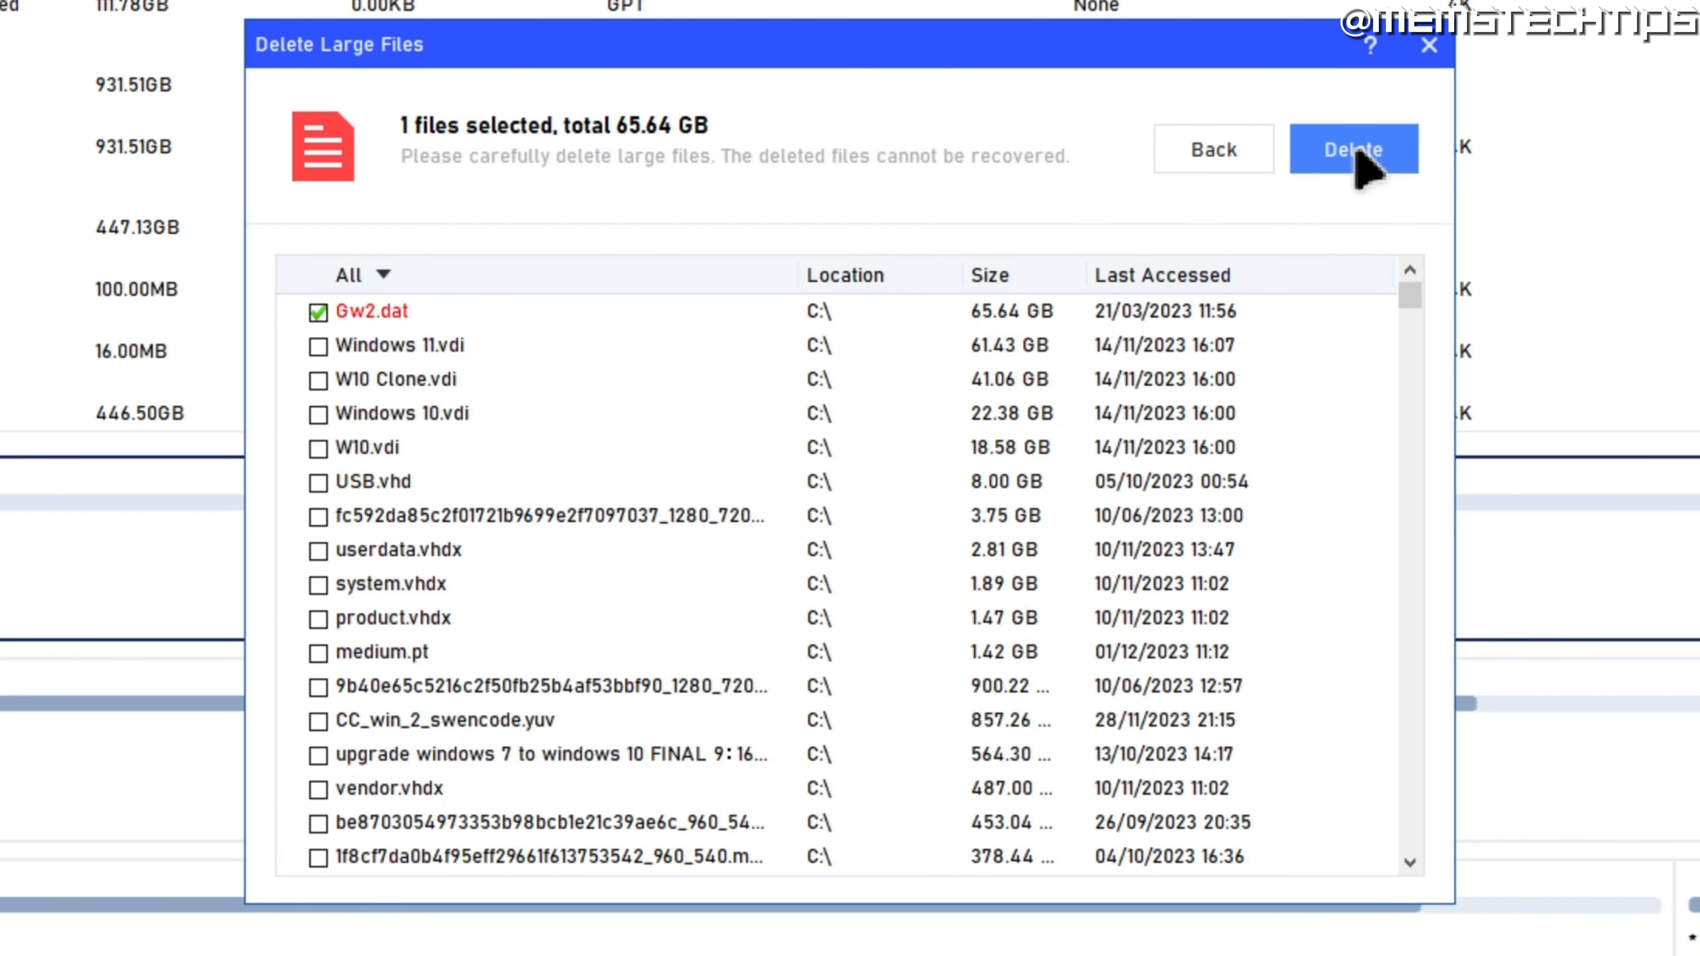
click(1430, 45)
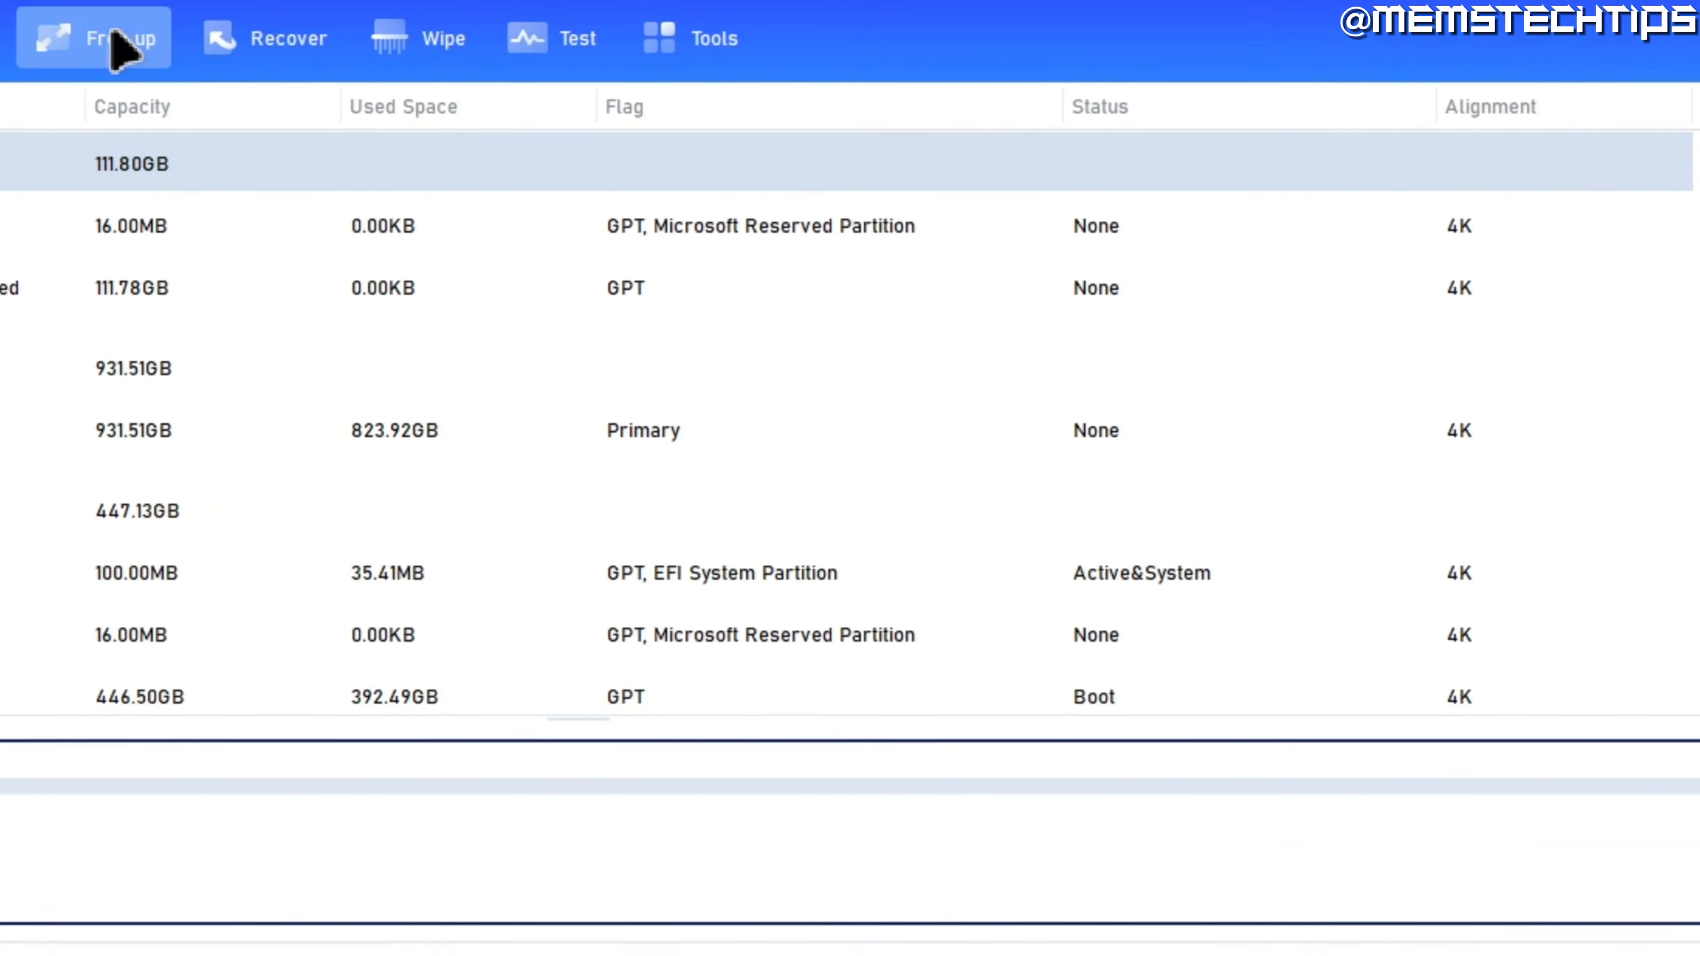
Step: Start a Duplicate Files Finder scan of drives C:, D: and F: for all file types
click(121, 46)
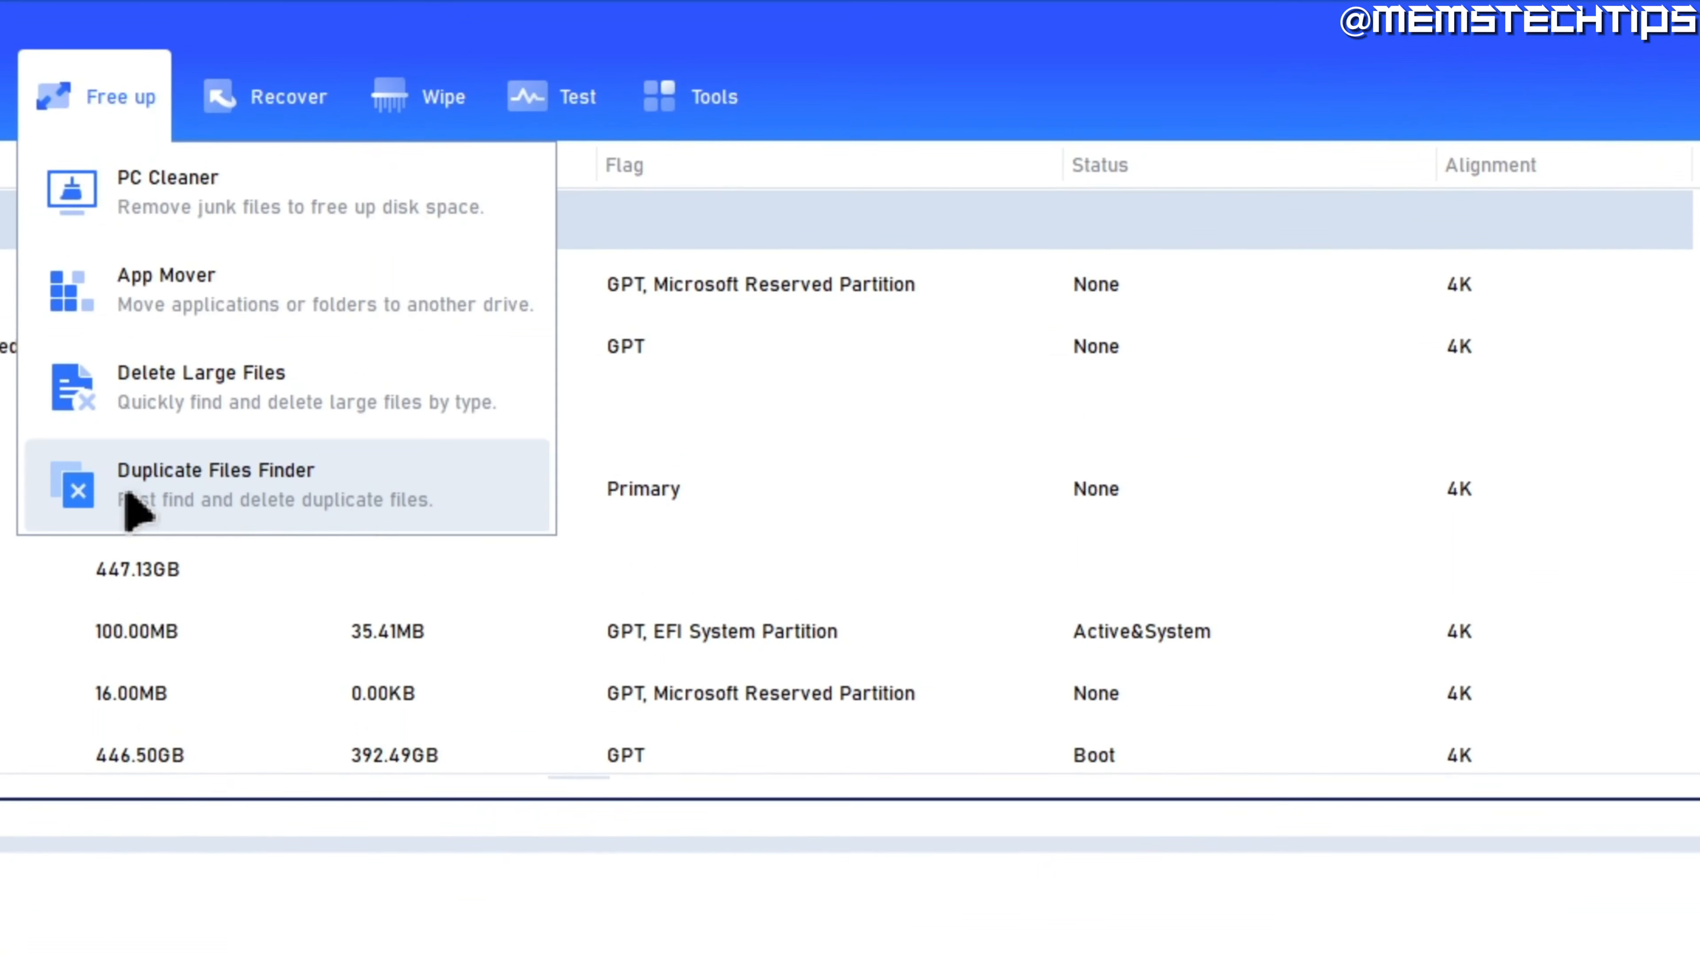
click(375, 478)
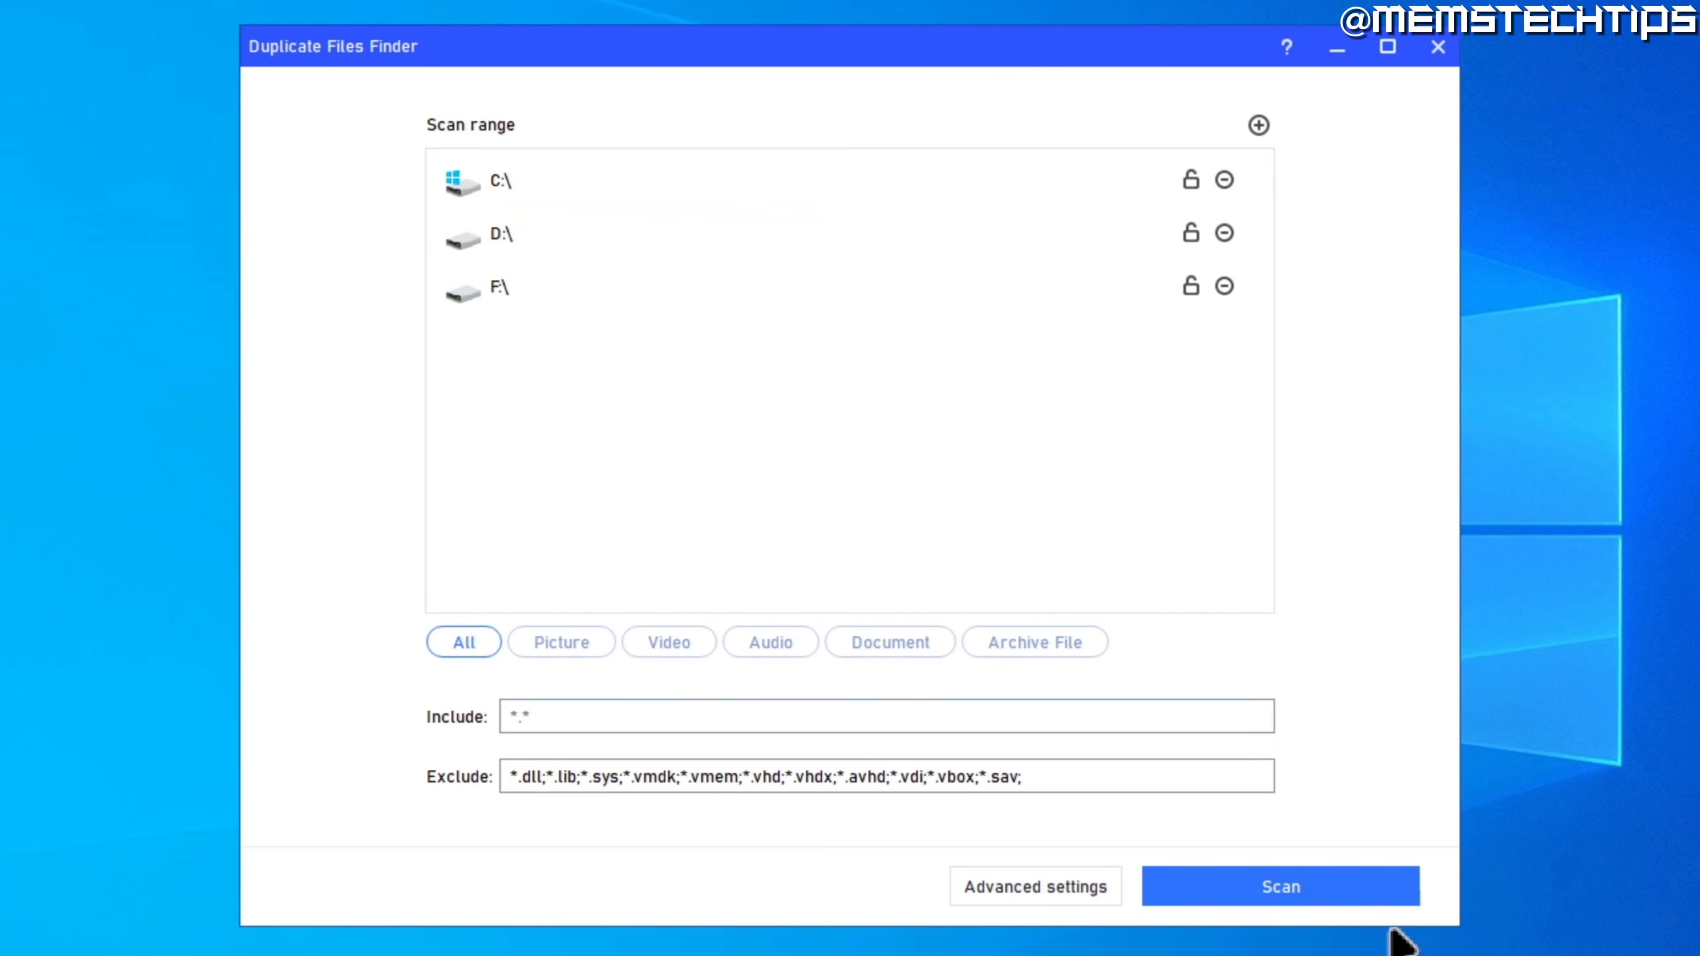
click(1345, 887)
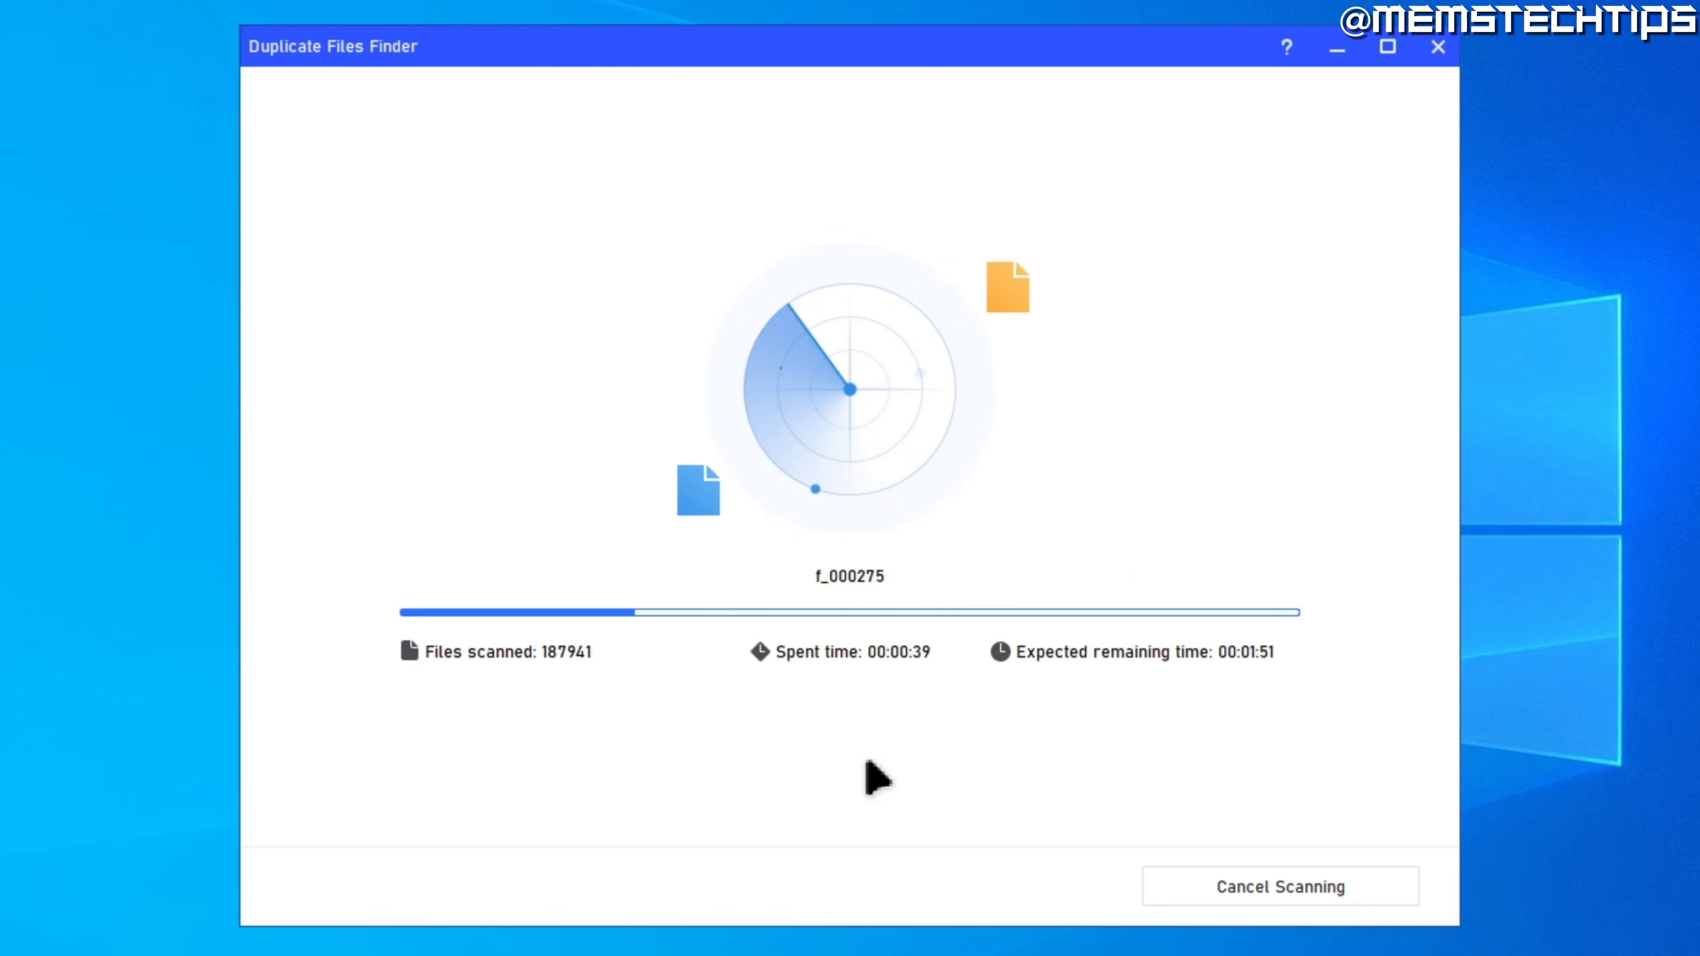
Step: Cancel the running Duplicate Files Finder scan and confirm the cancellation
click(1275, 900)
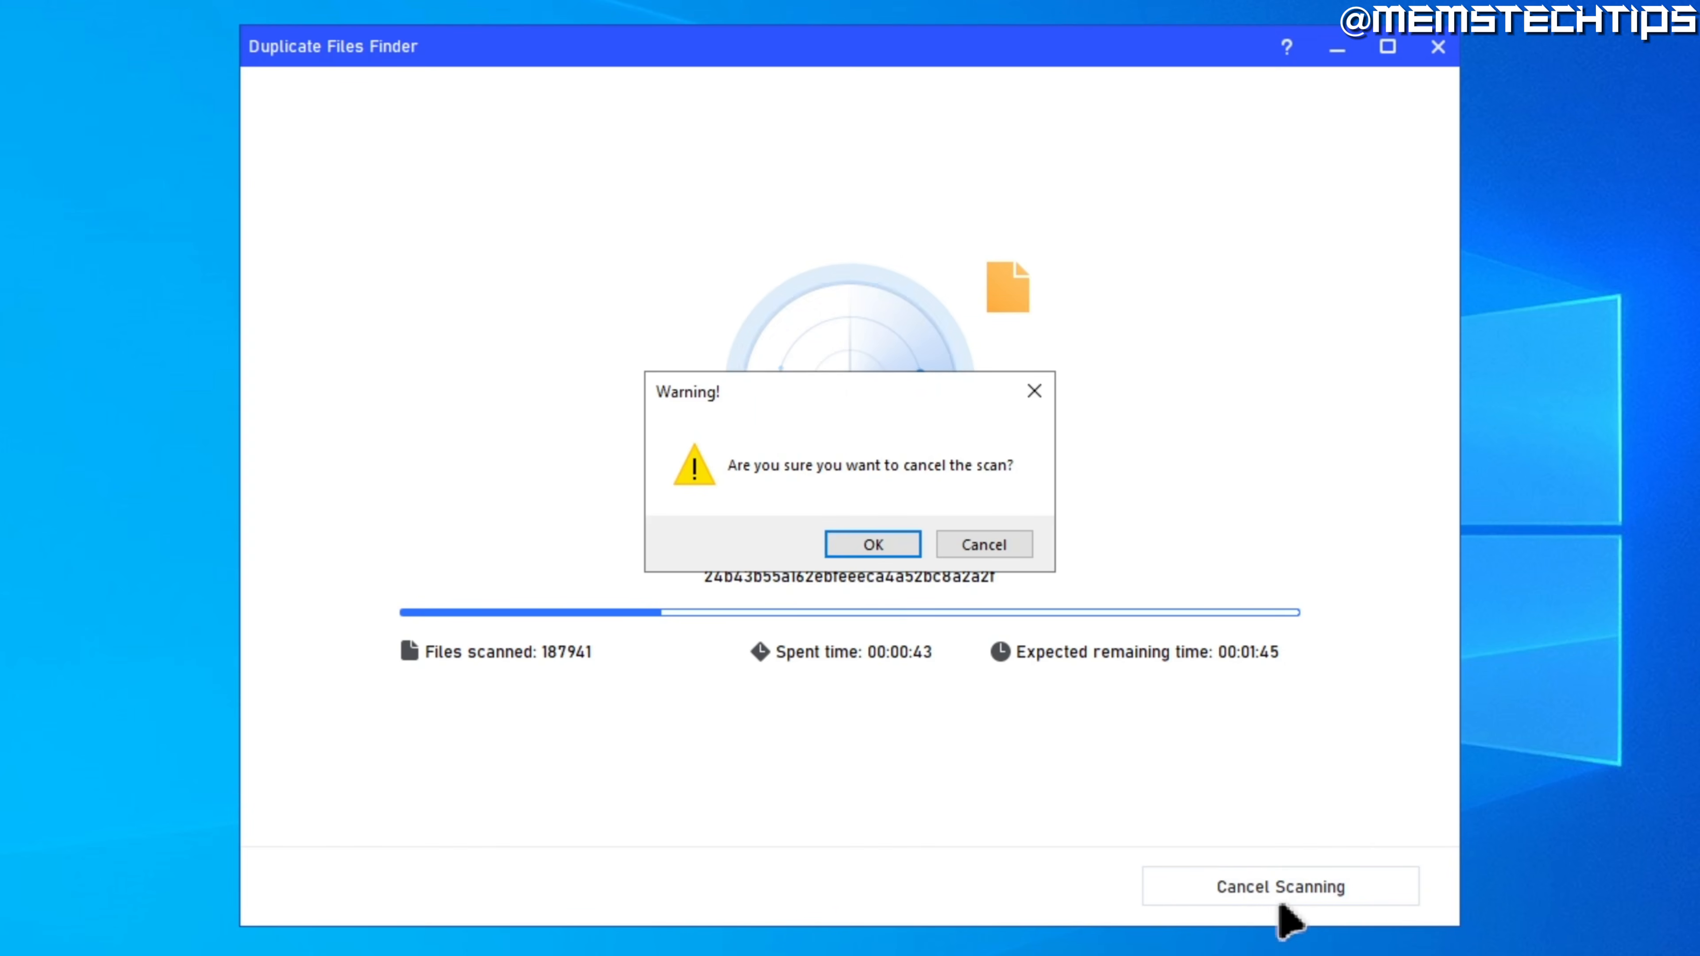
click(876, 548)
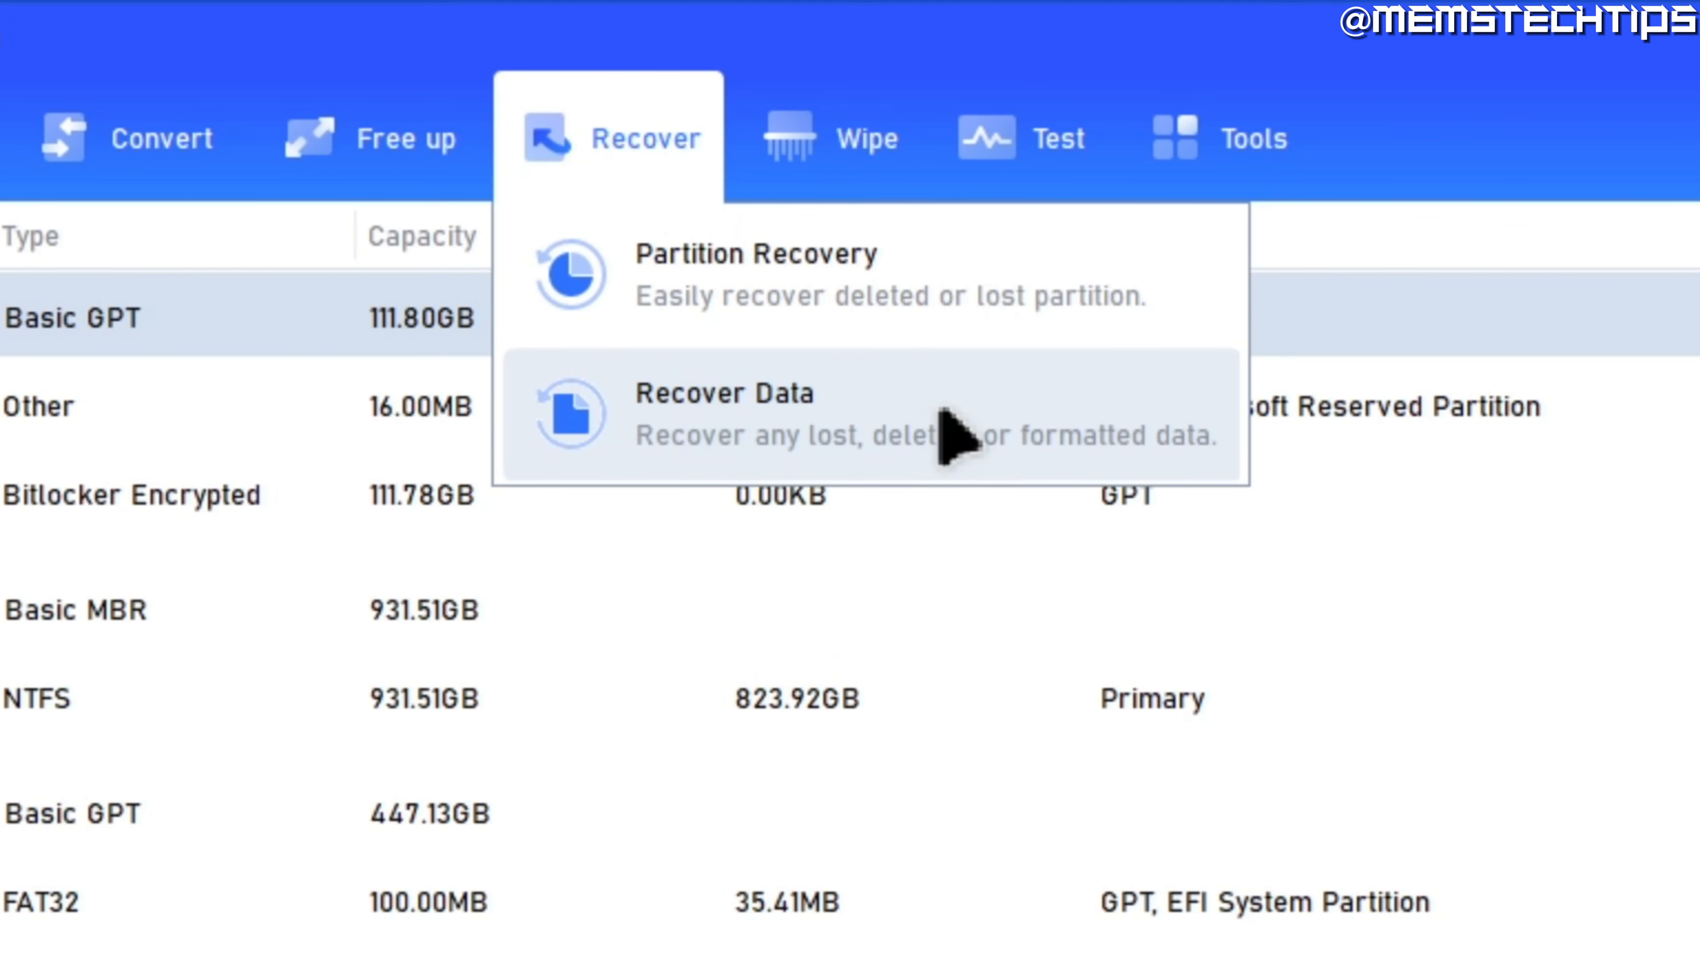
Step: Start a Recover Data scan of the H: FREEDOS drive for deleted or lost files
click(867, 379)
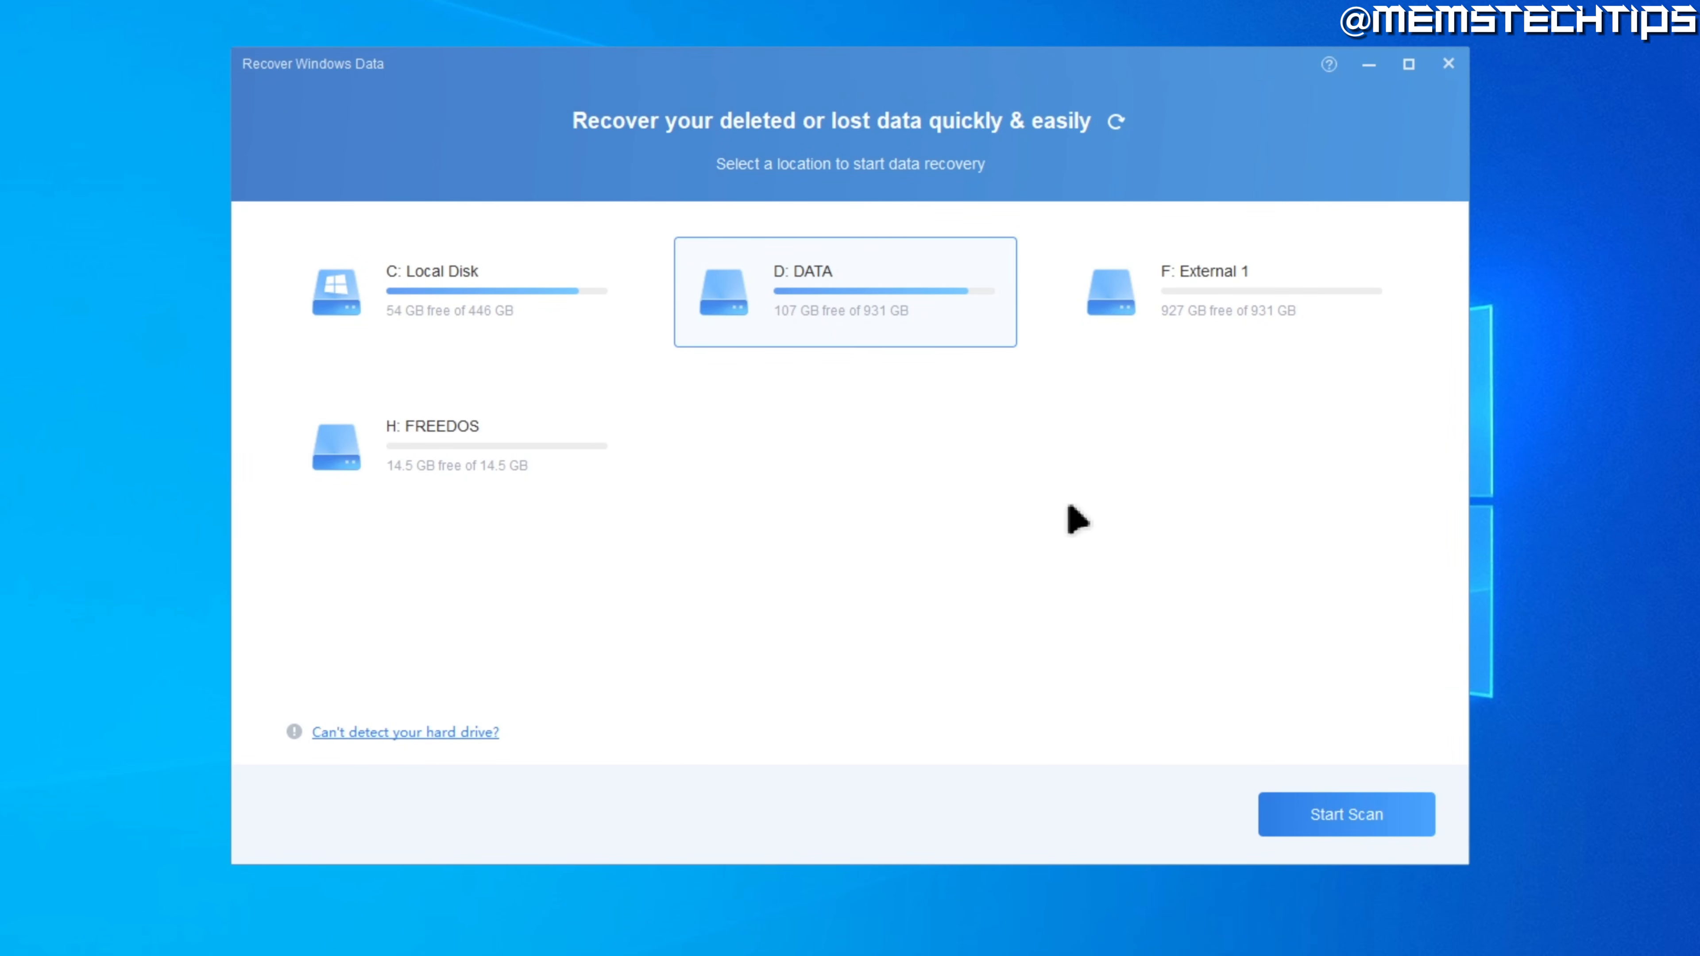
click(461, 452)
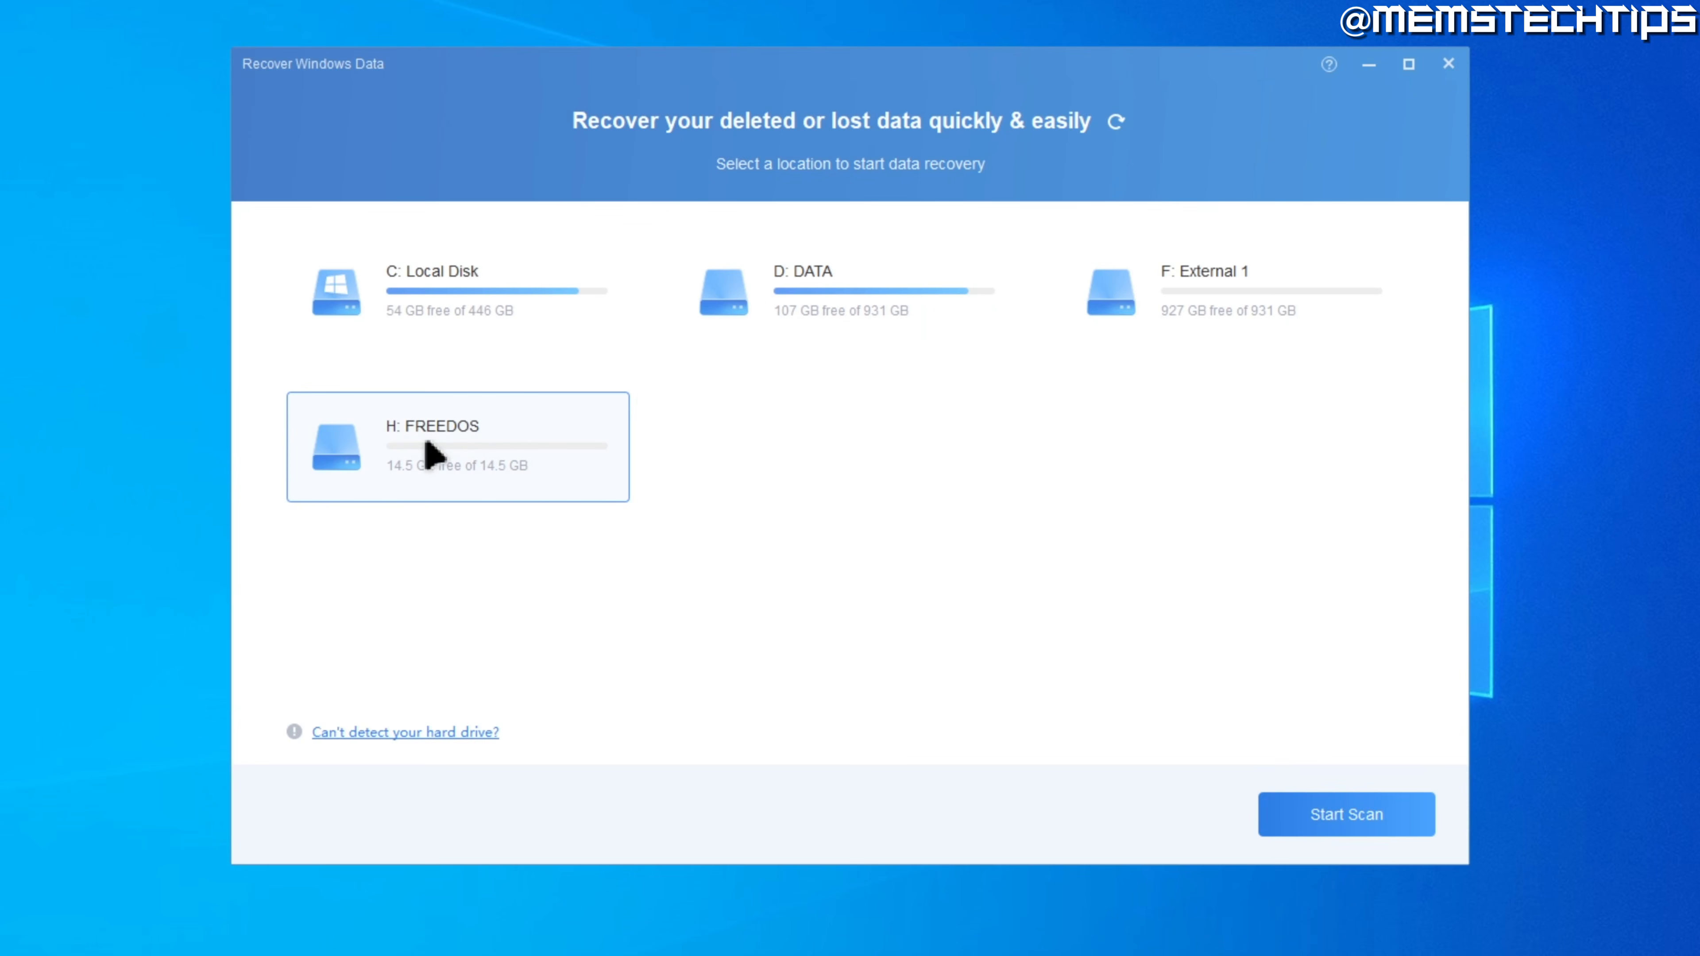
click(1306, 818)
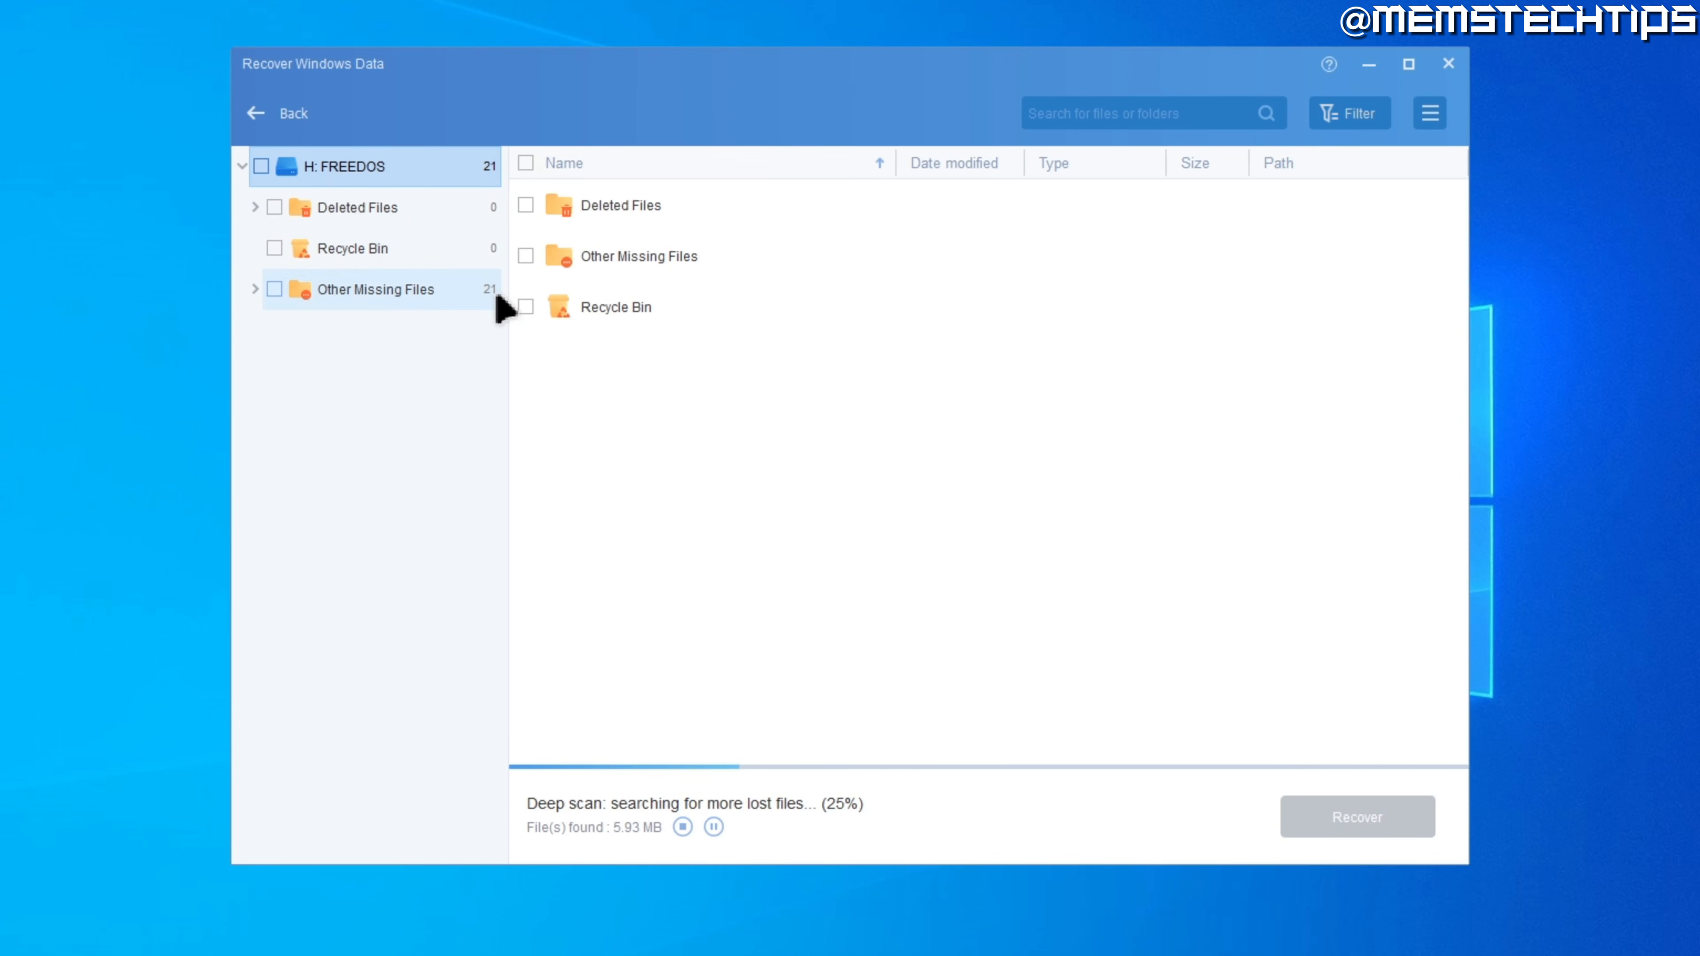
Step: Browse the Documents and Other files categories under Other Missing Files, and open the Excel folder in Documents
click(429, 295)
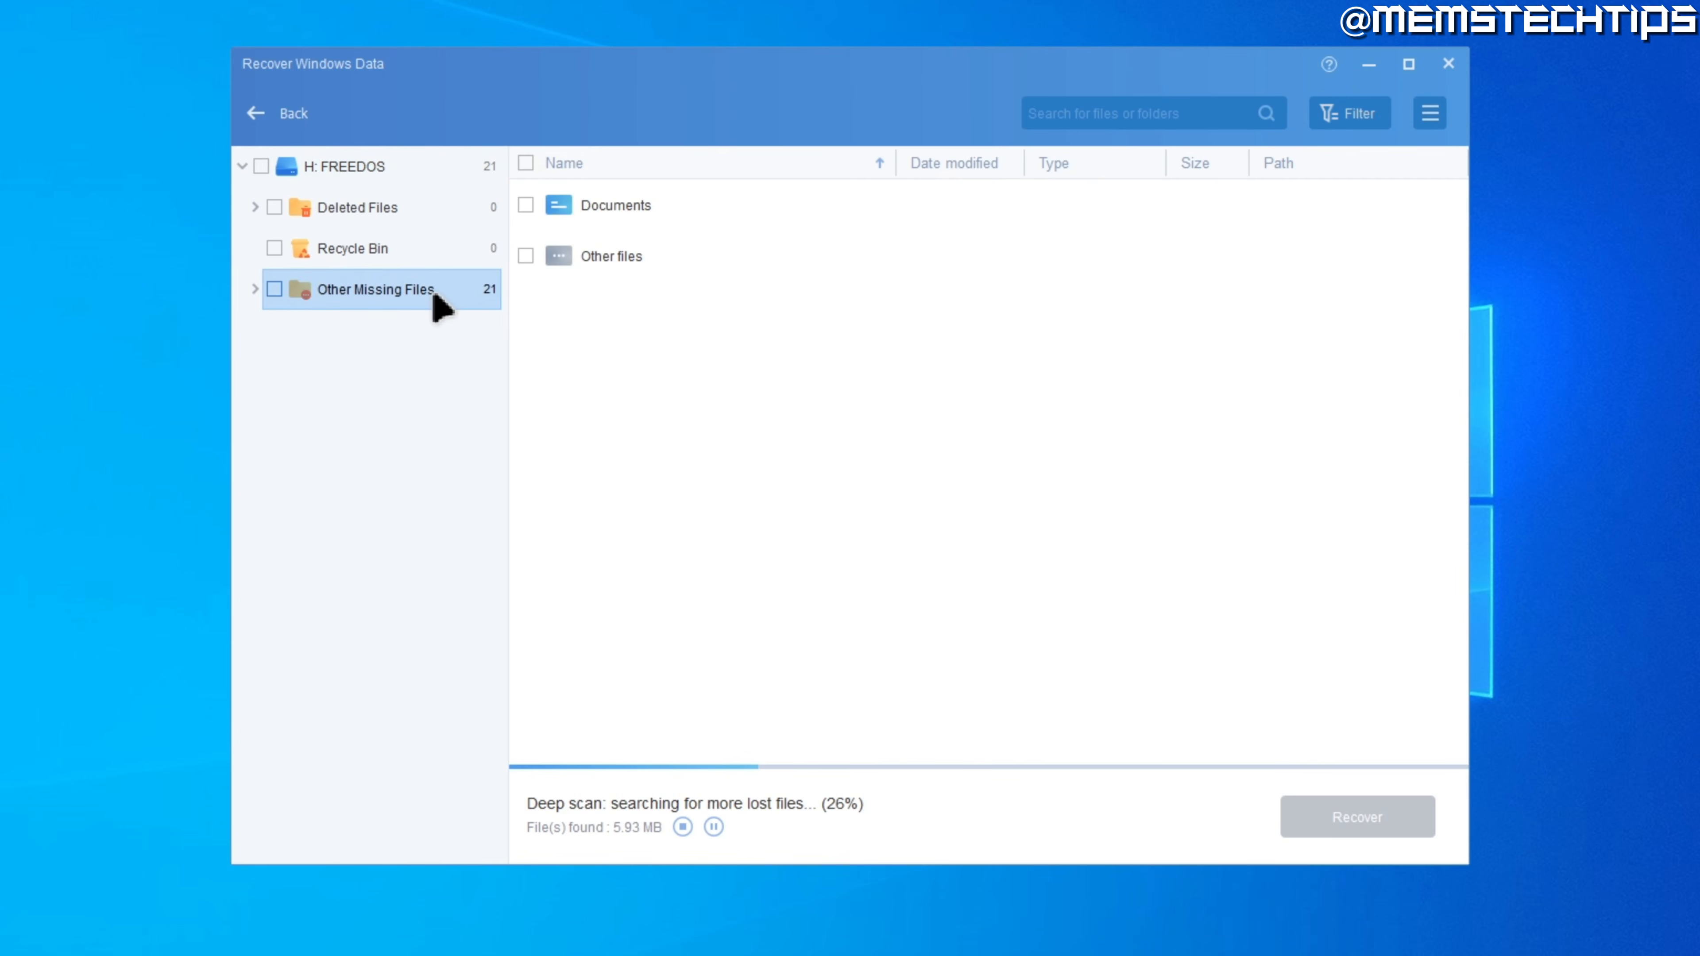
click(253, 289)
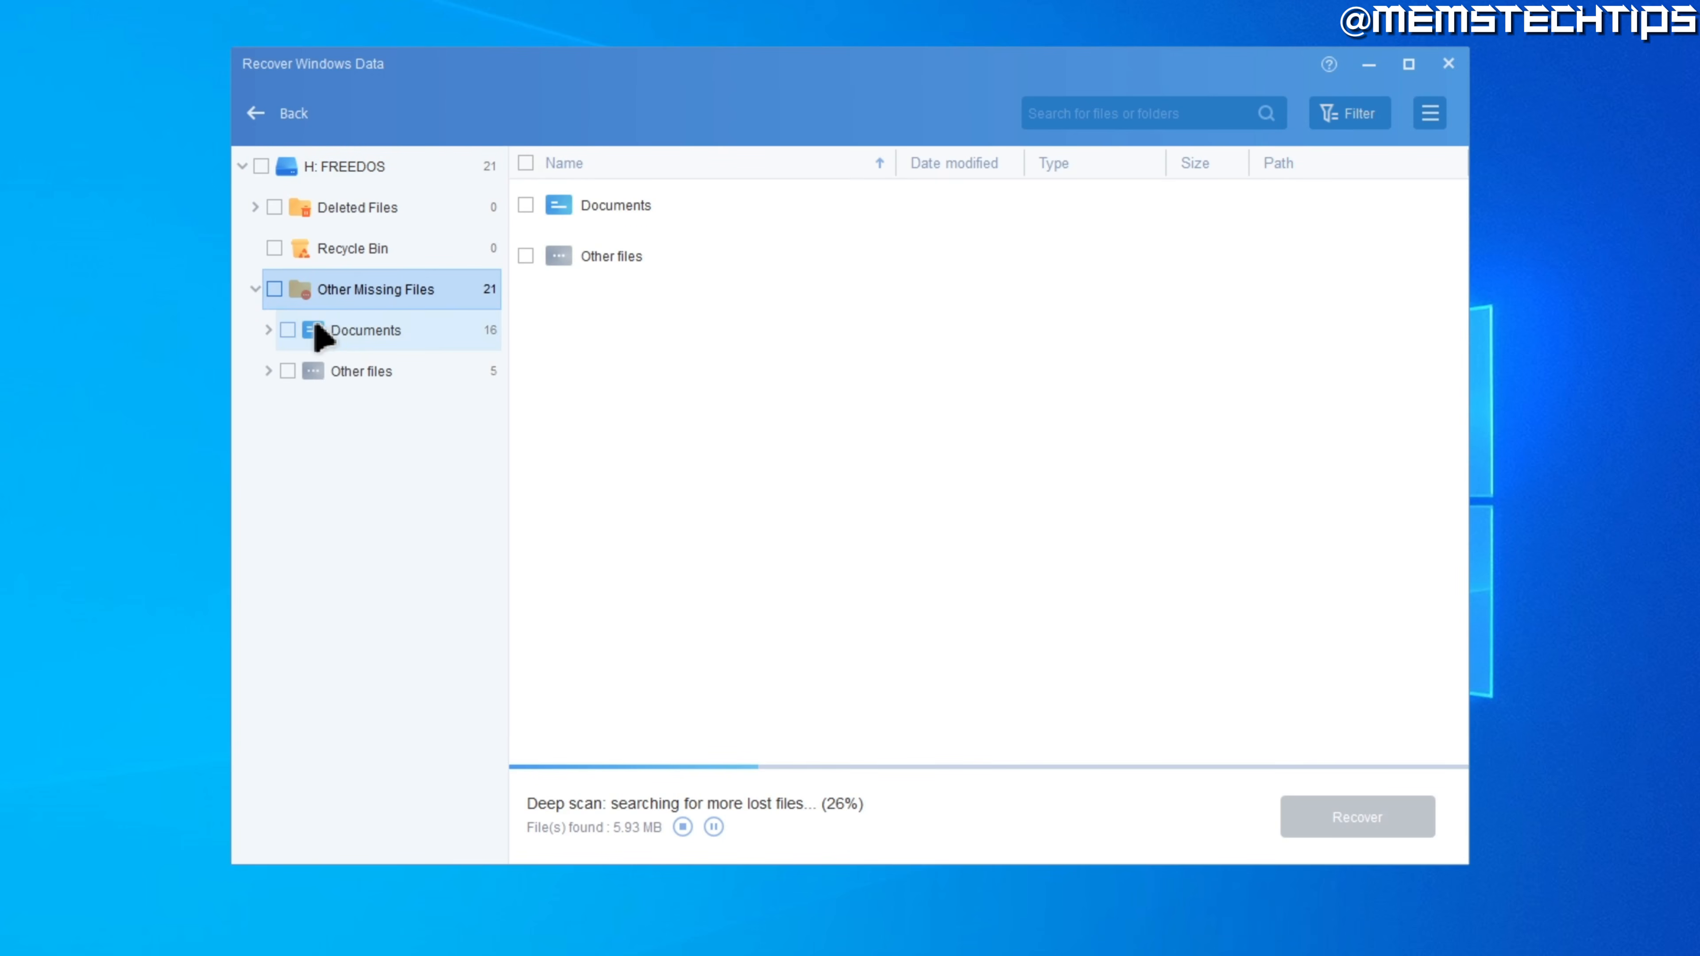
click(361, 338)
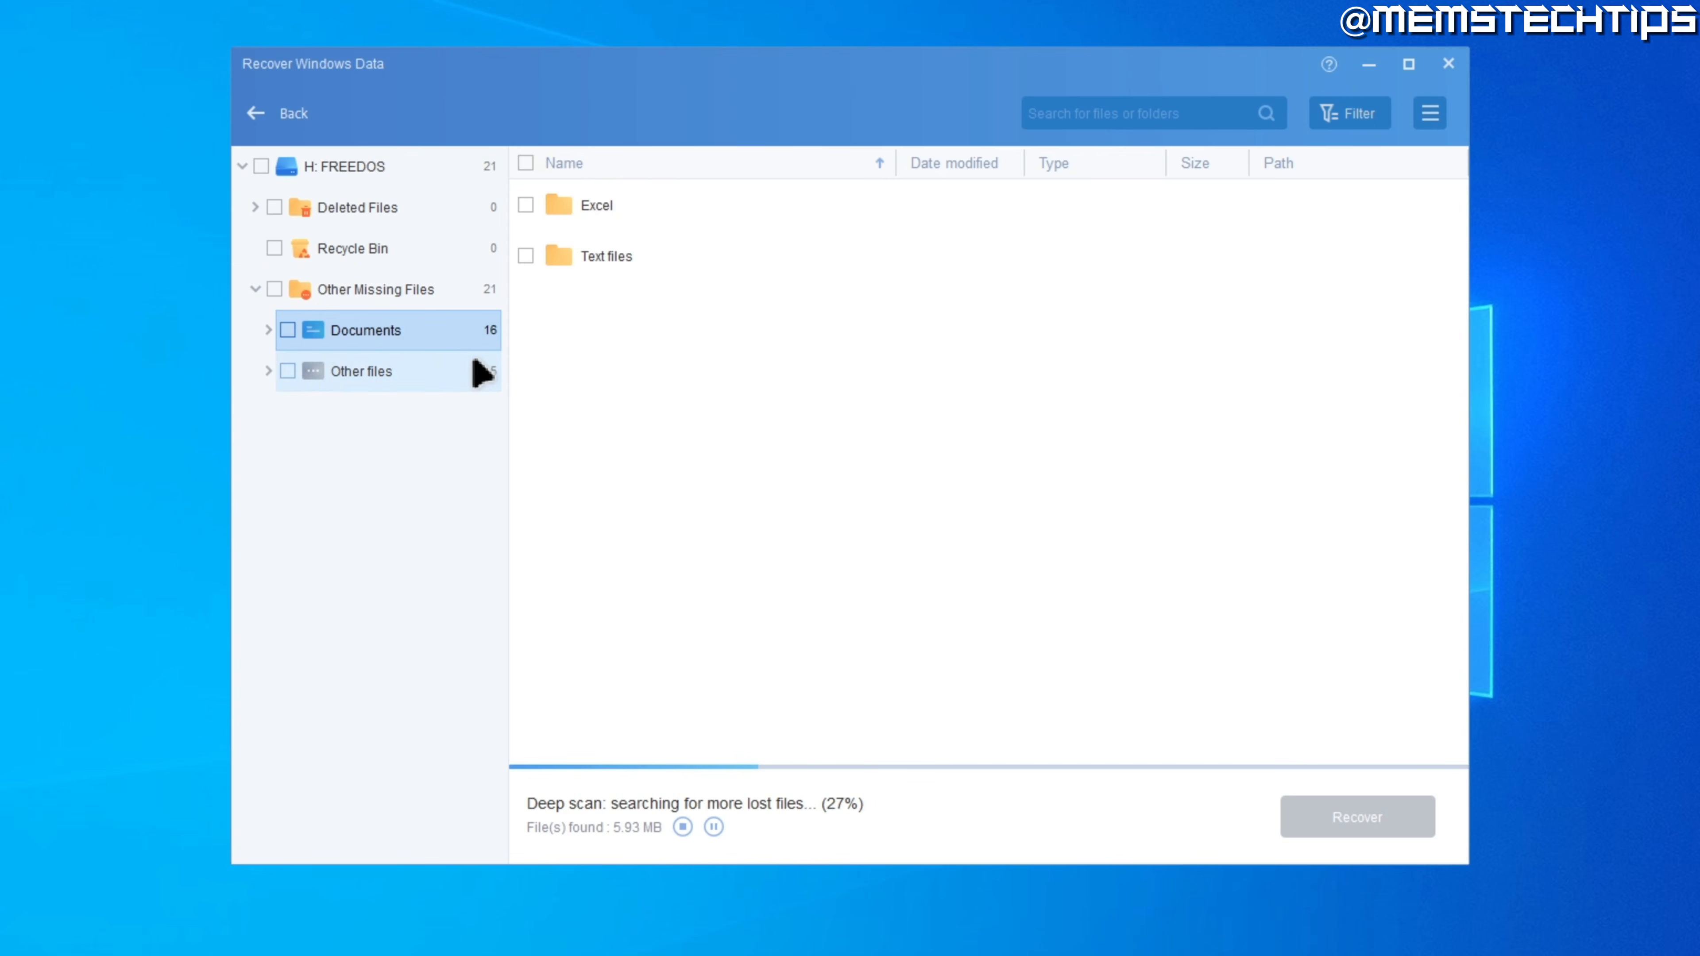
click(468, 376)
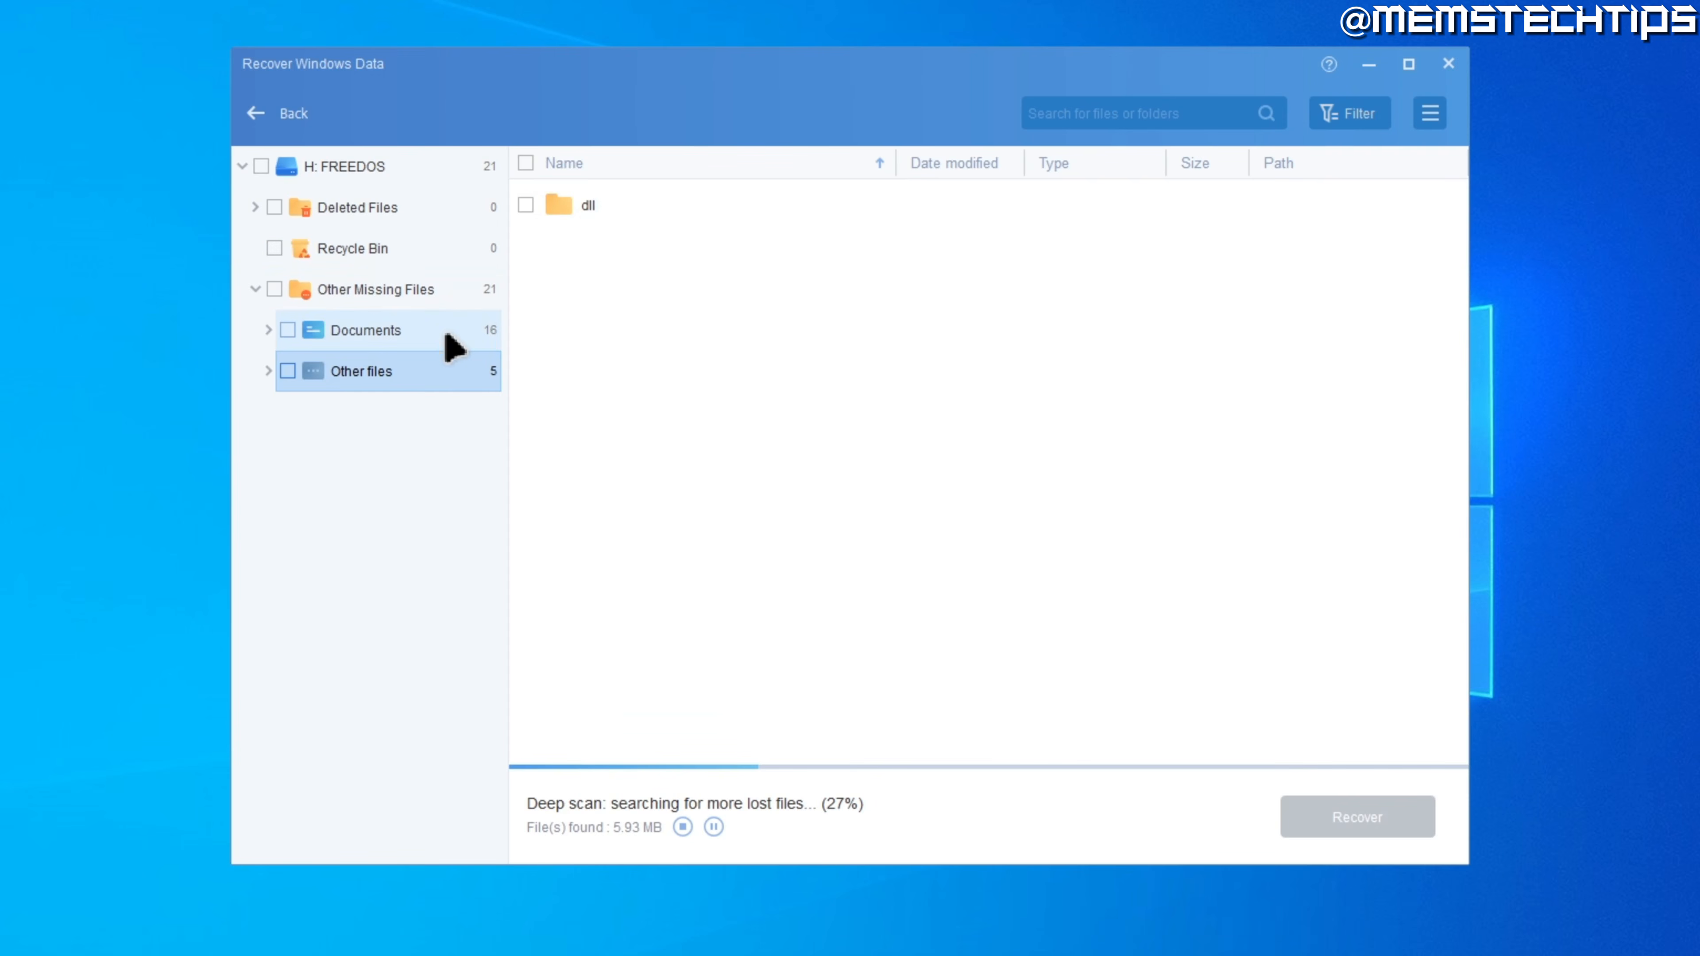
click(421, 334)
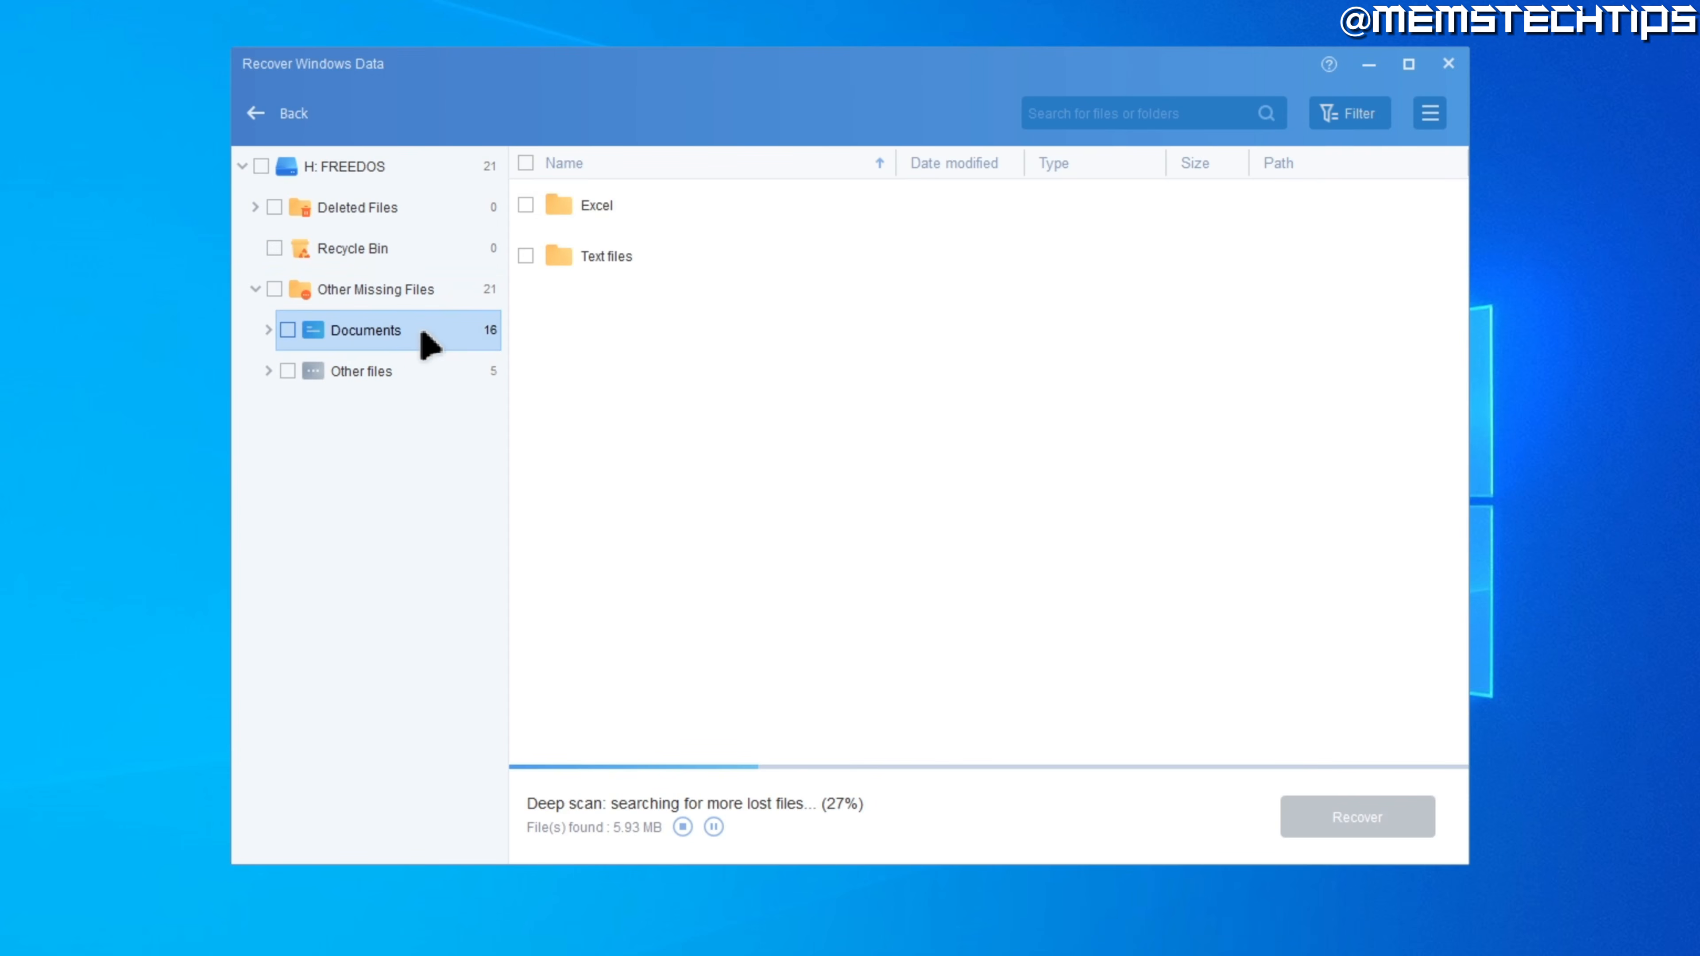
double_click(607, 205)
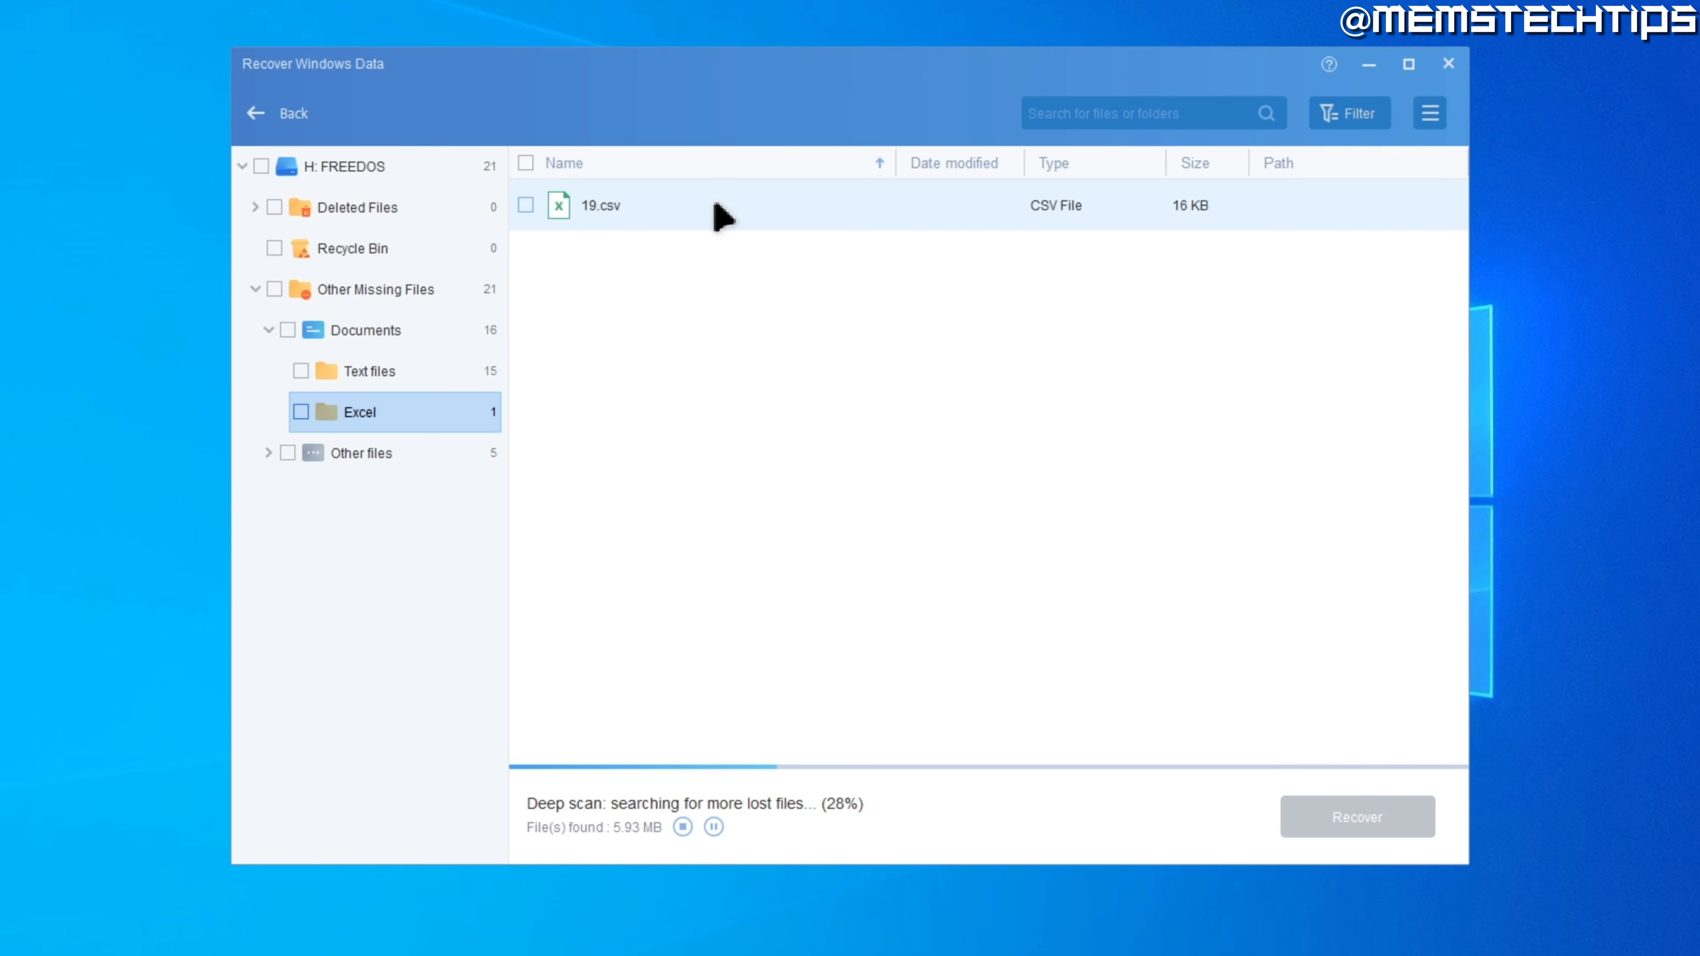
Step: Recover 19.csv from the Excel folder, saving it to the Desktop
click(589, 210)
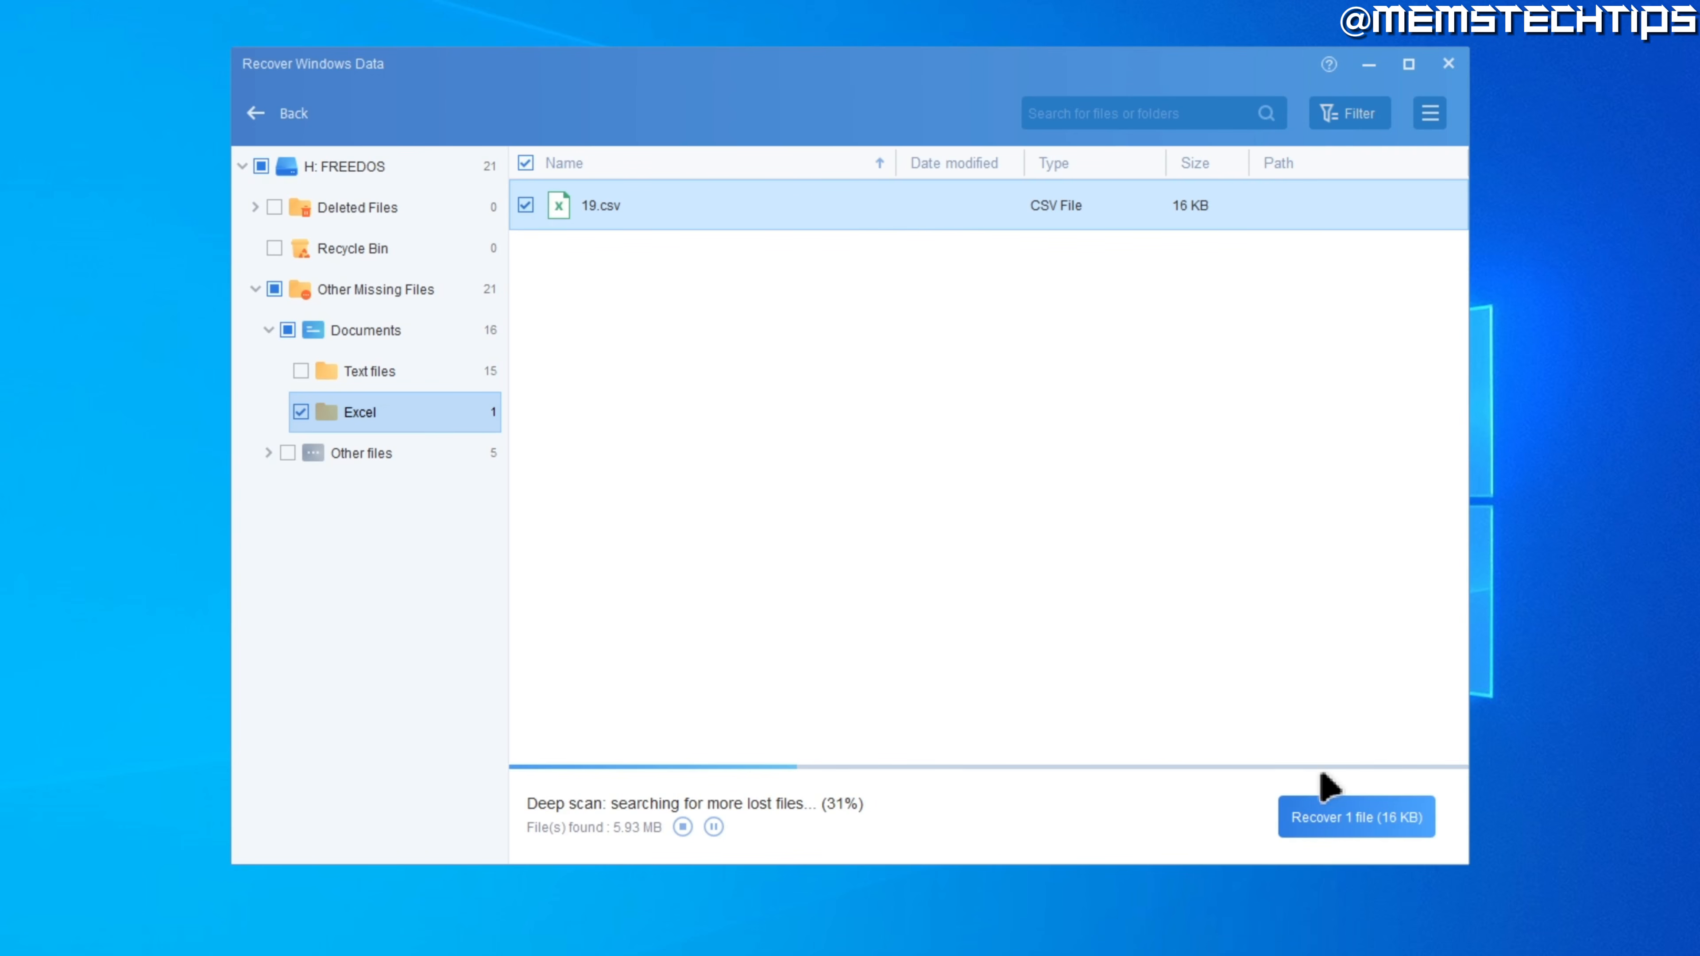
click(1312, 818)
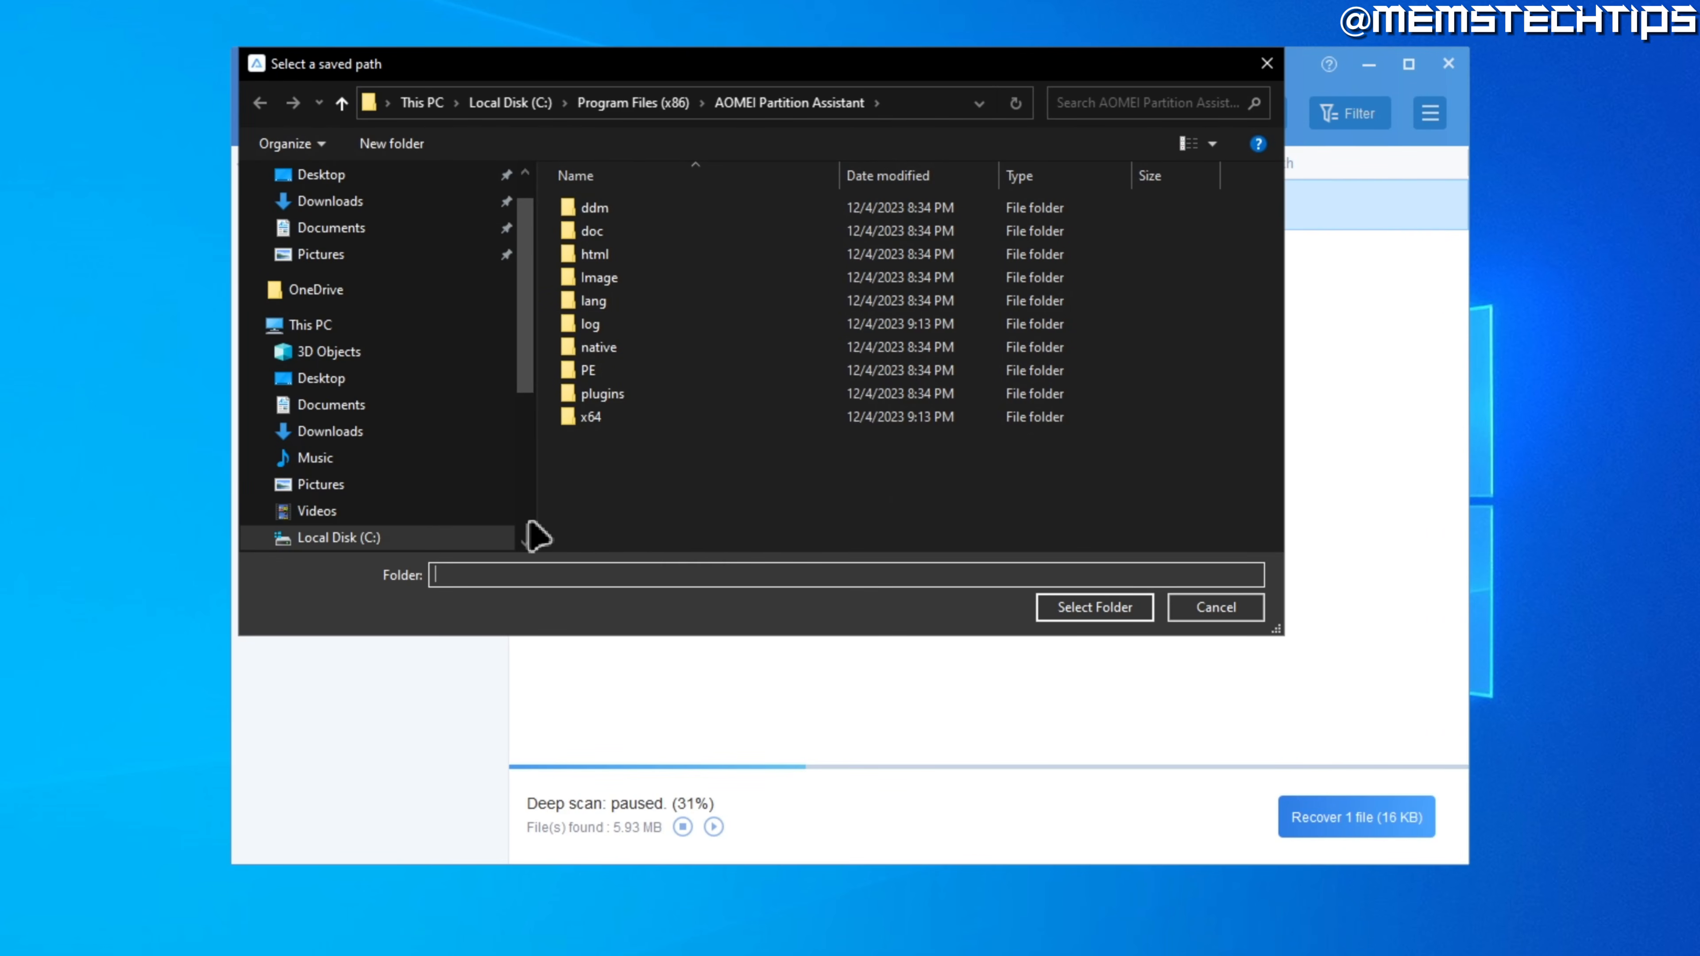
click(322, 378)
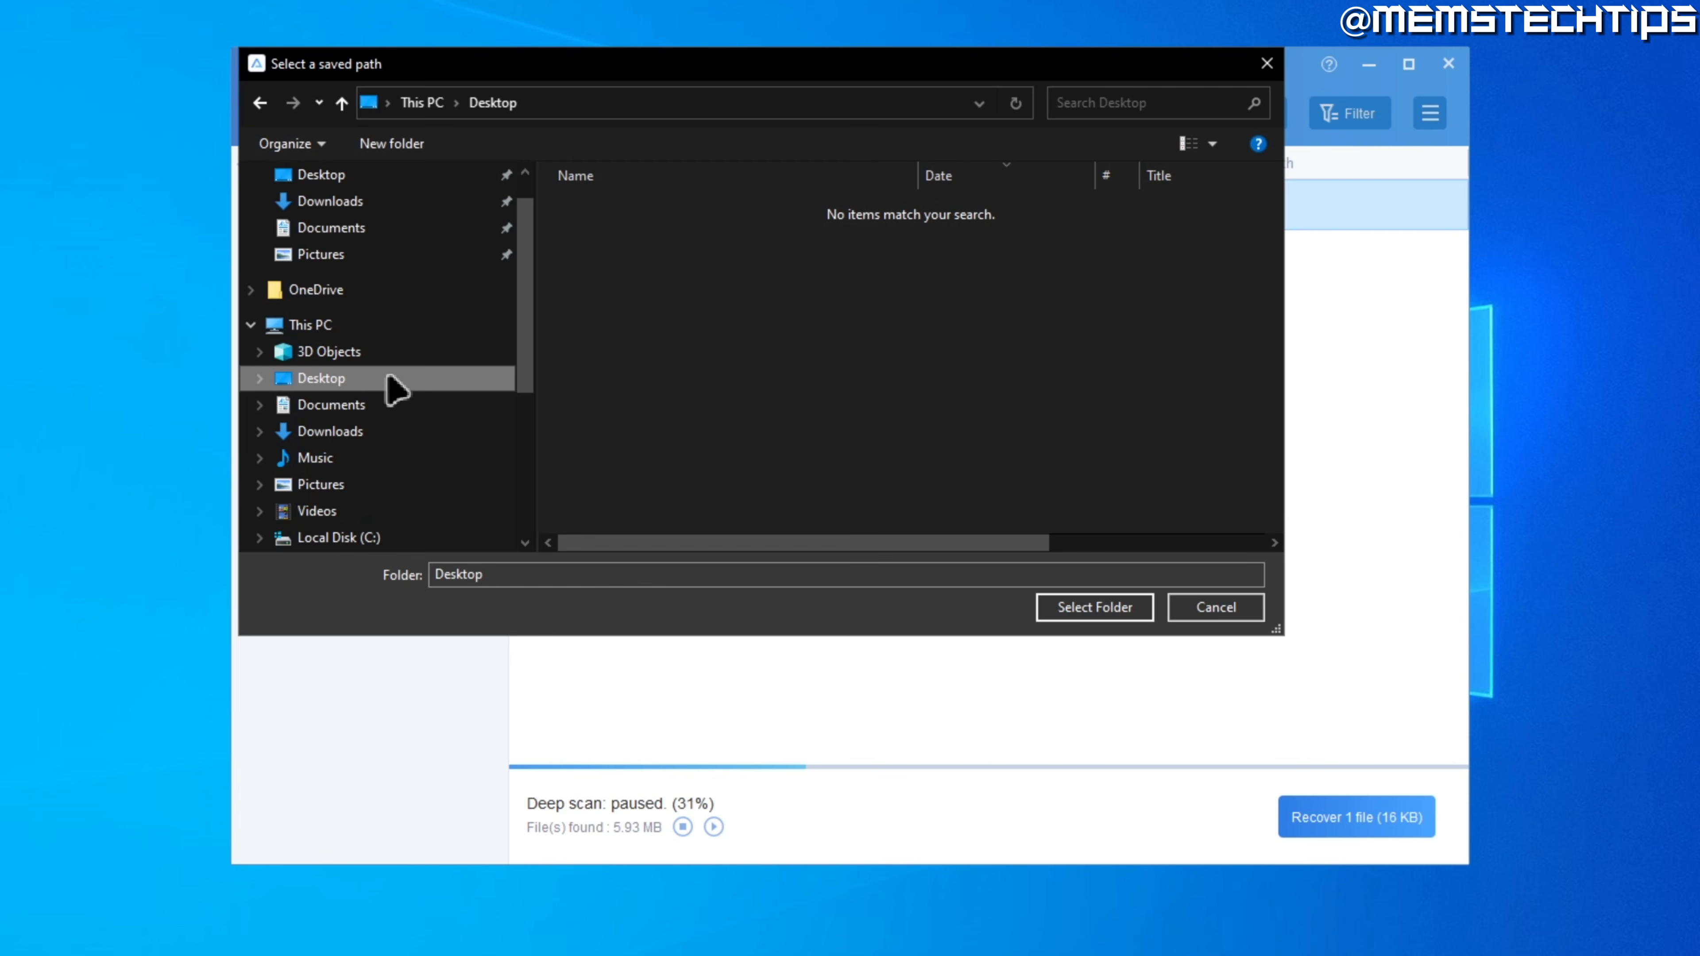
click(1071, 609)
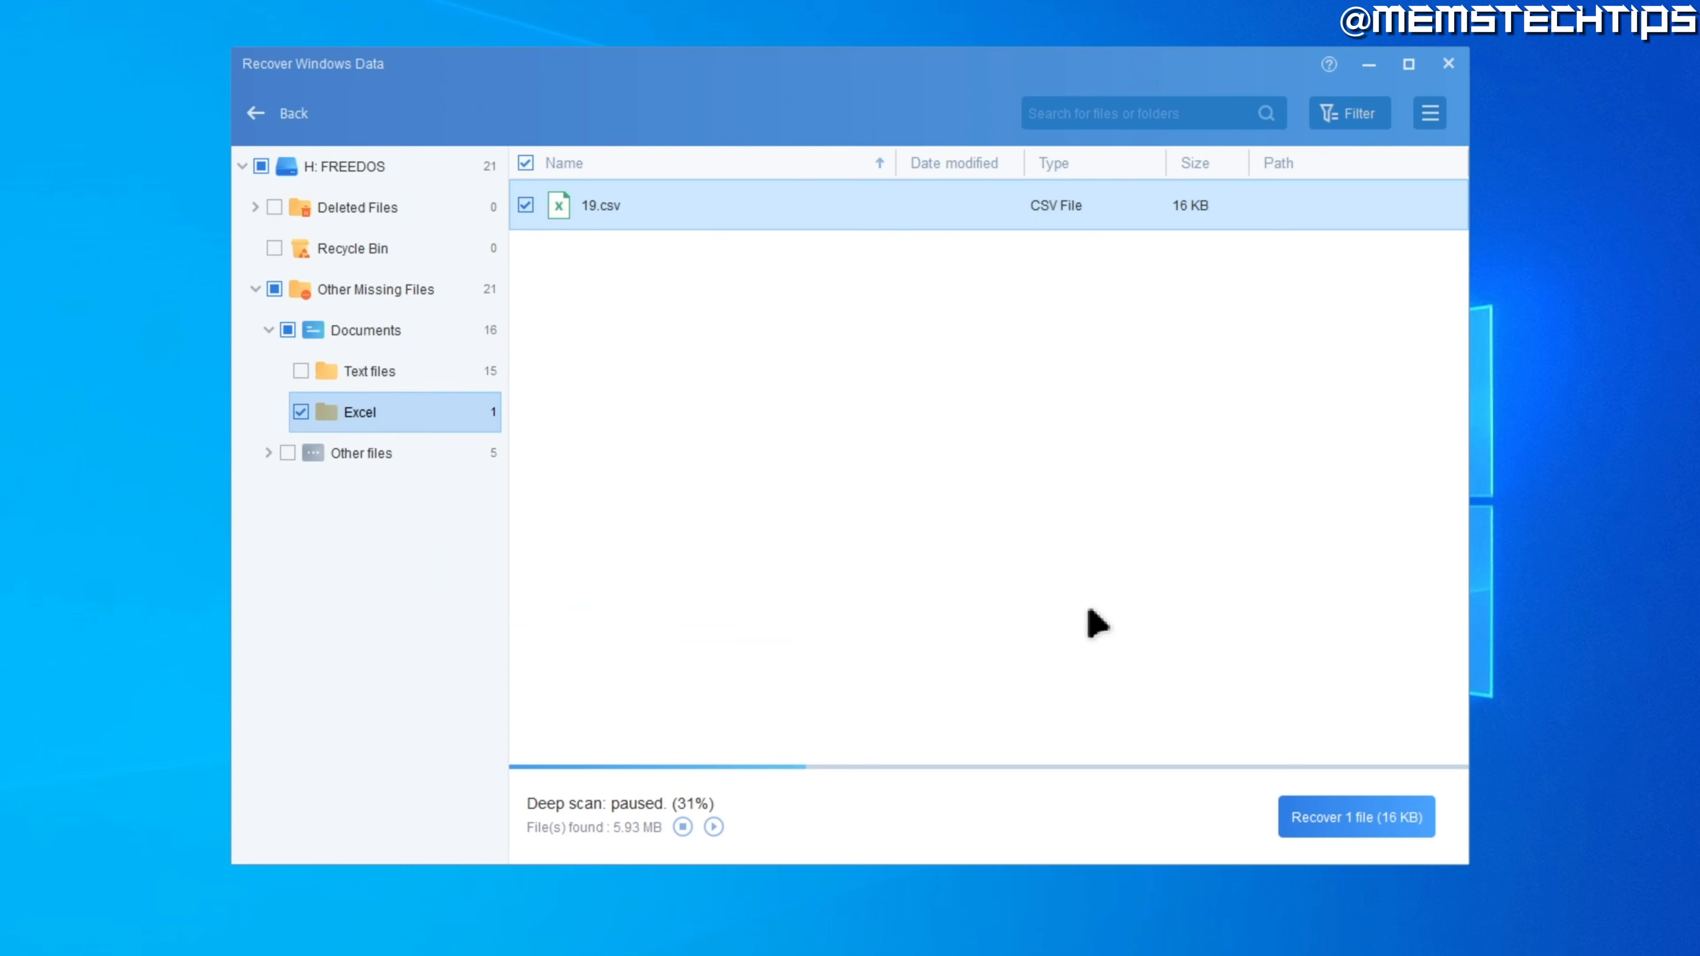
click(848, 598)
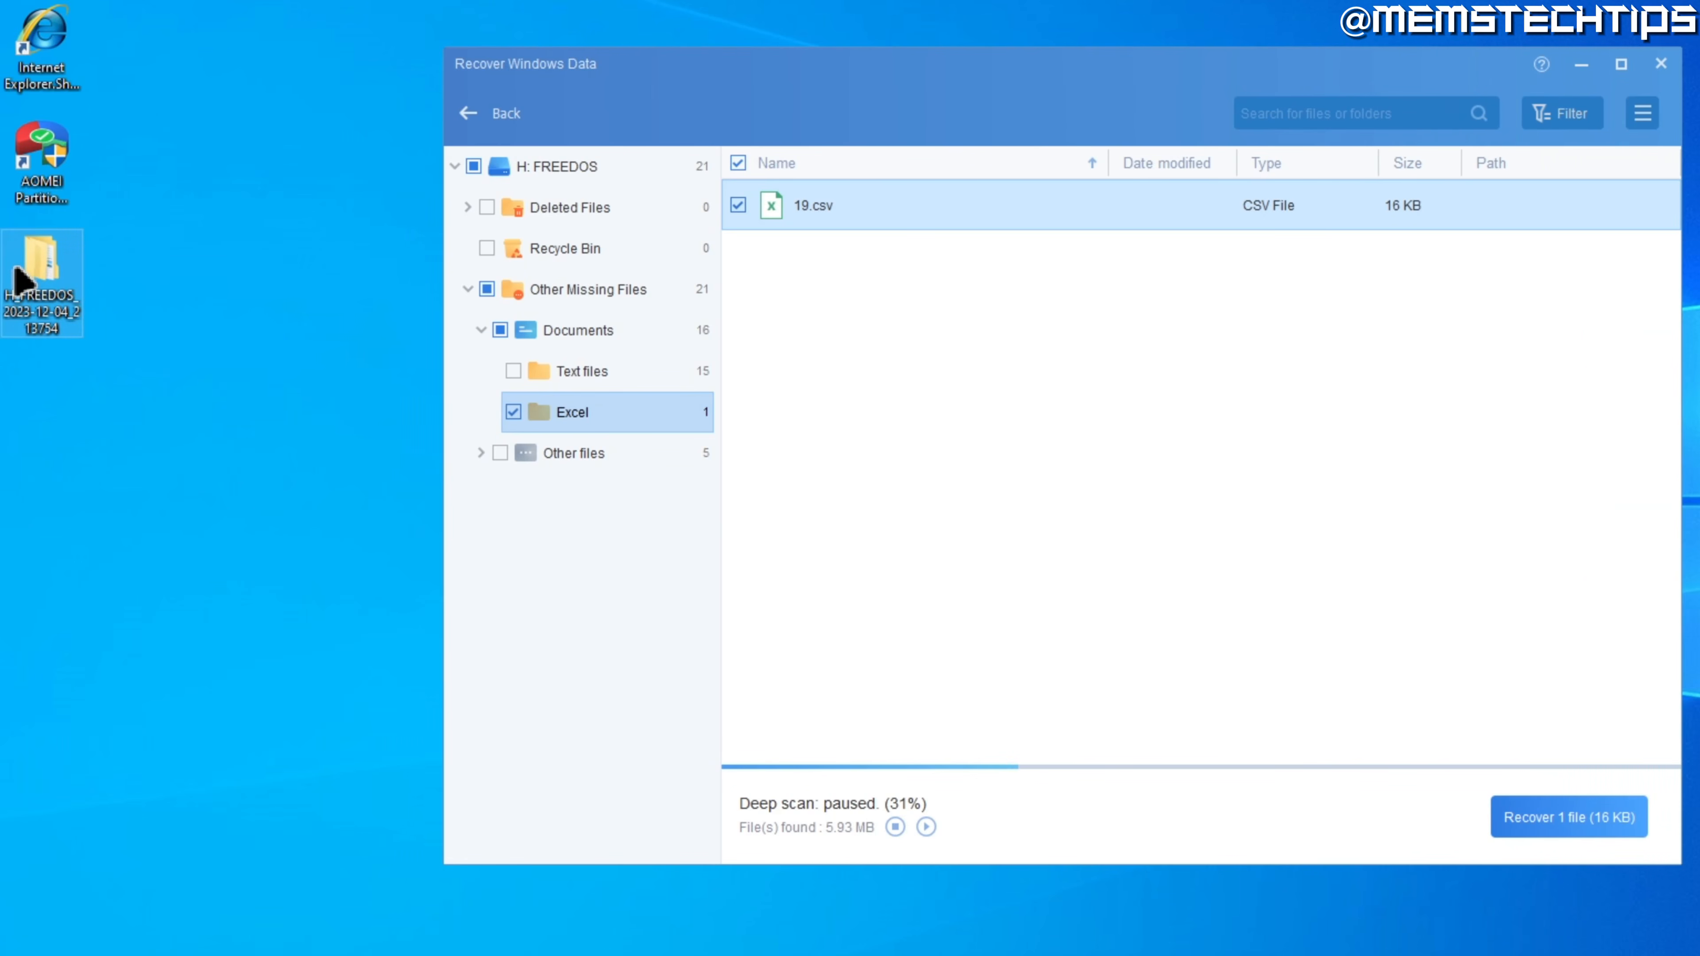
Step: Open the recovered 19.csv in Excel from the H_FREEDOS_2023-12-04_213754 folder on the desktop, under Other Missing Files > Documents > Excel
drag(37, 278, 283, 281)
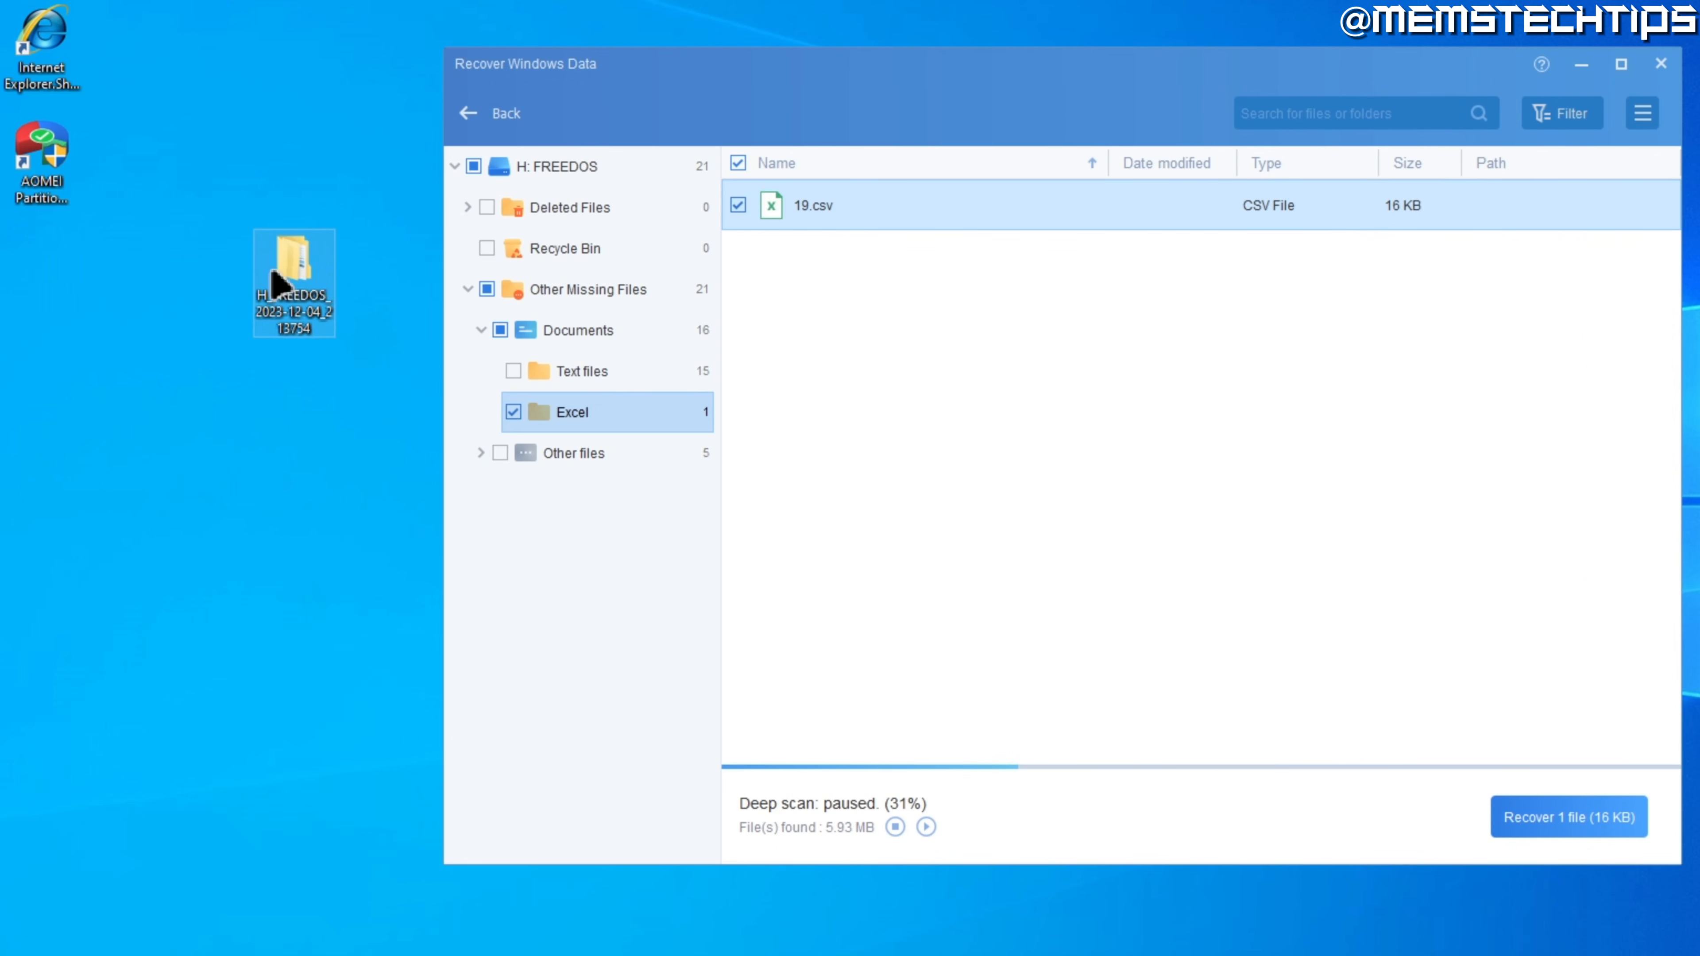
double_click(293, 267)
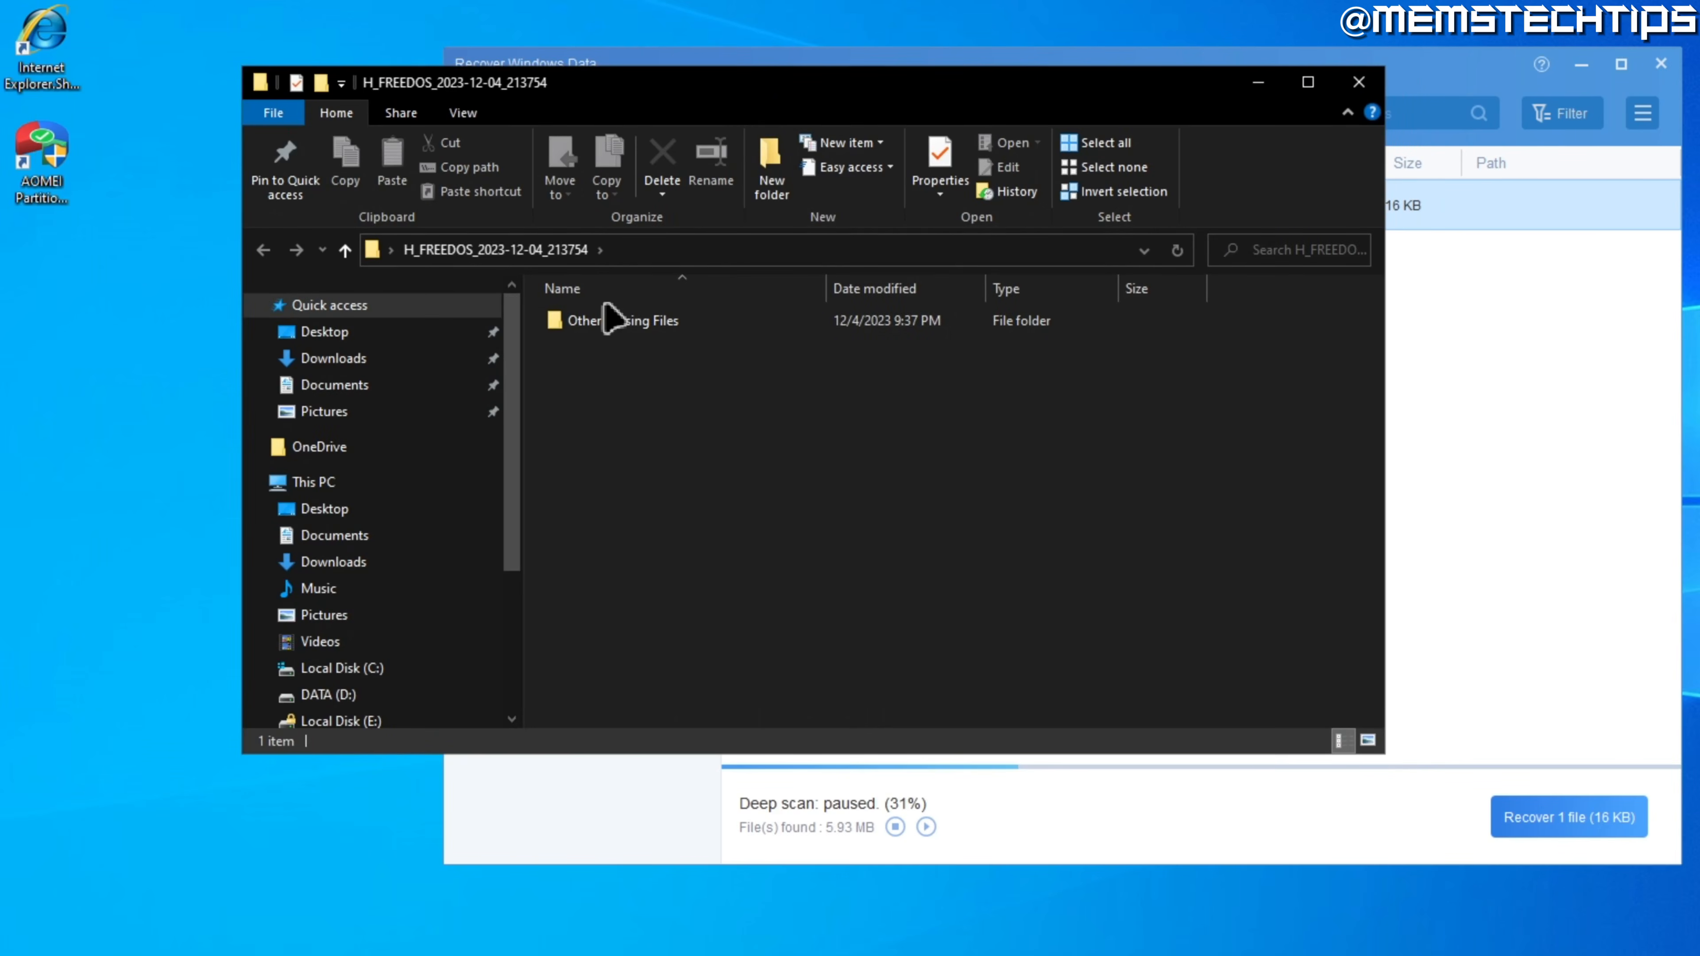
double_click(684, 322)
double_click(649, 324)
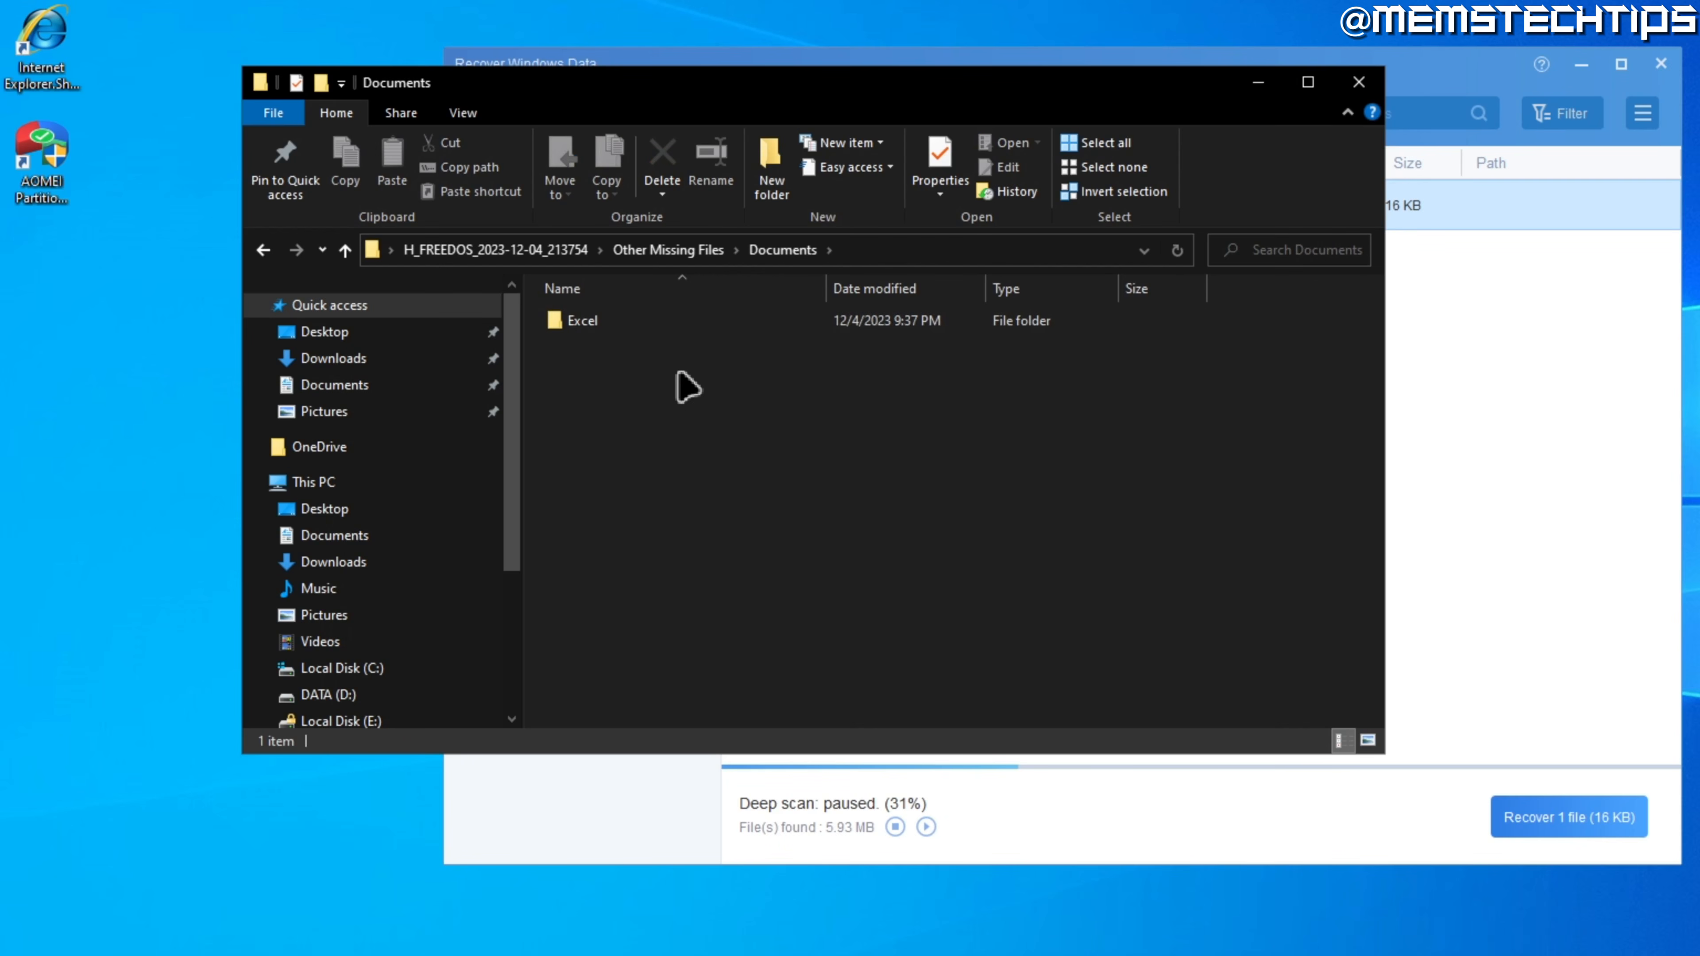
double_click(602, 324)
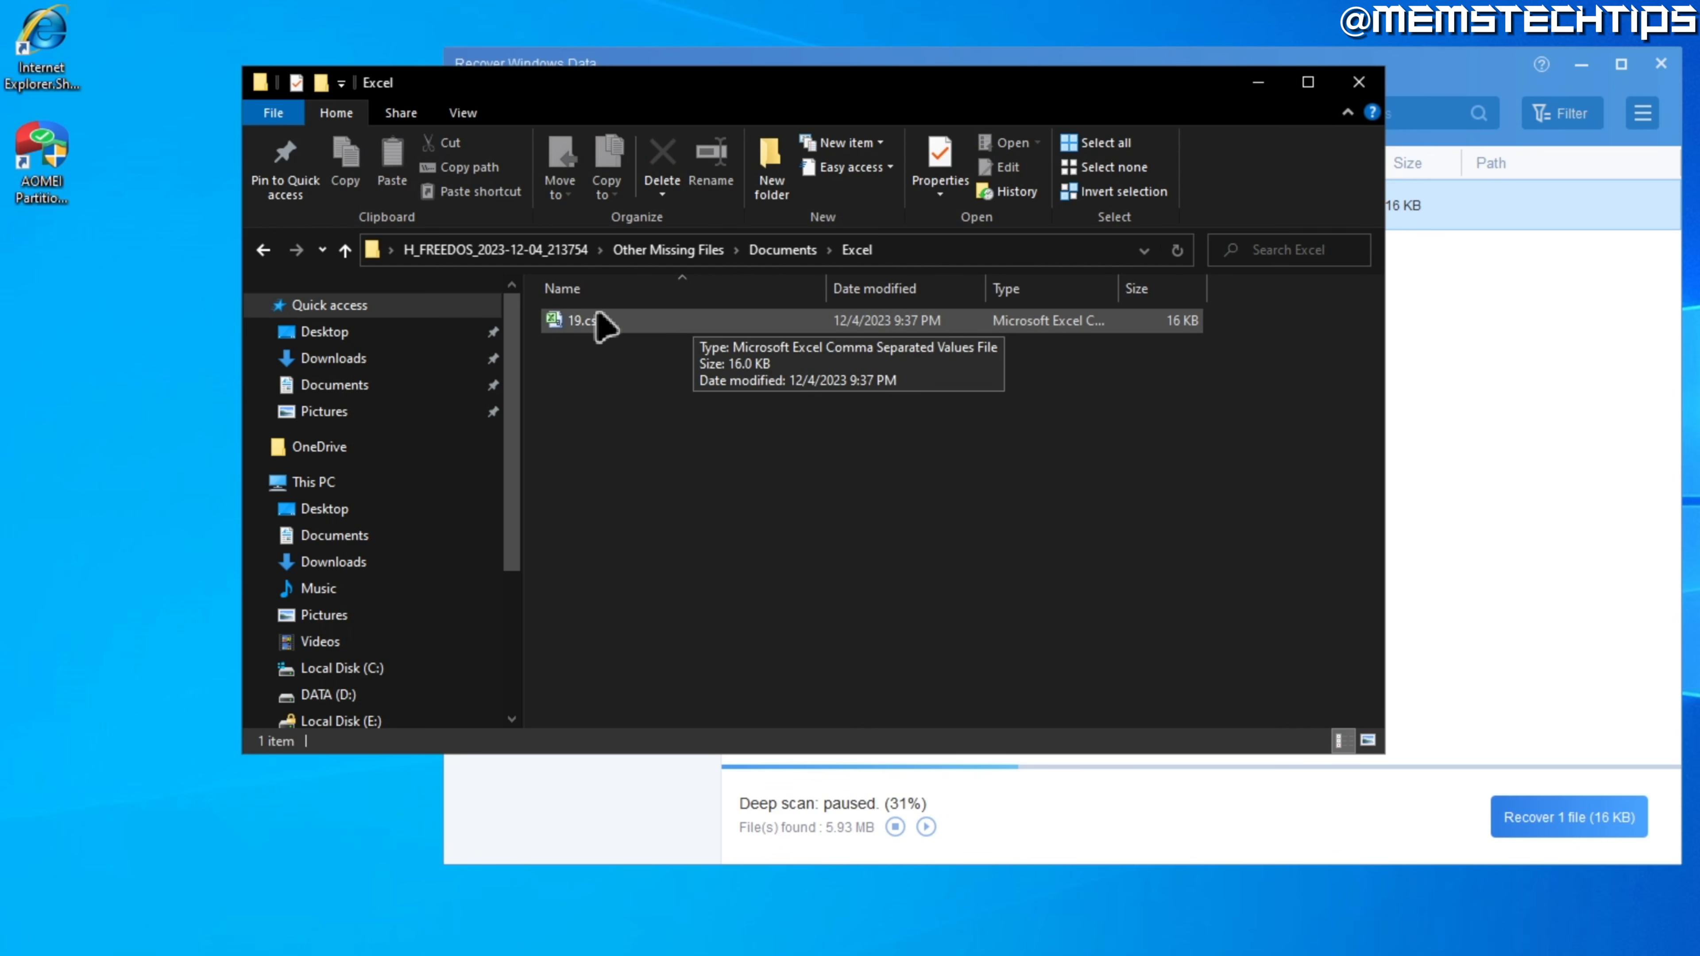
double_click(619, 321)
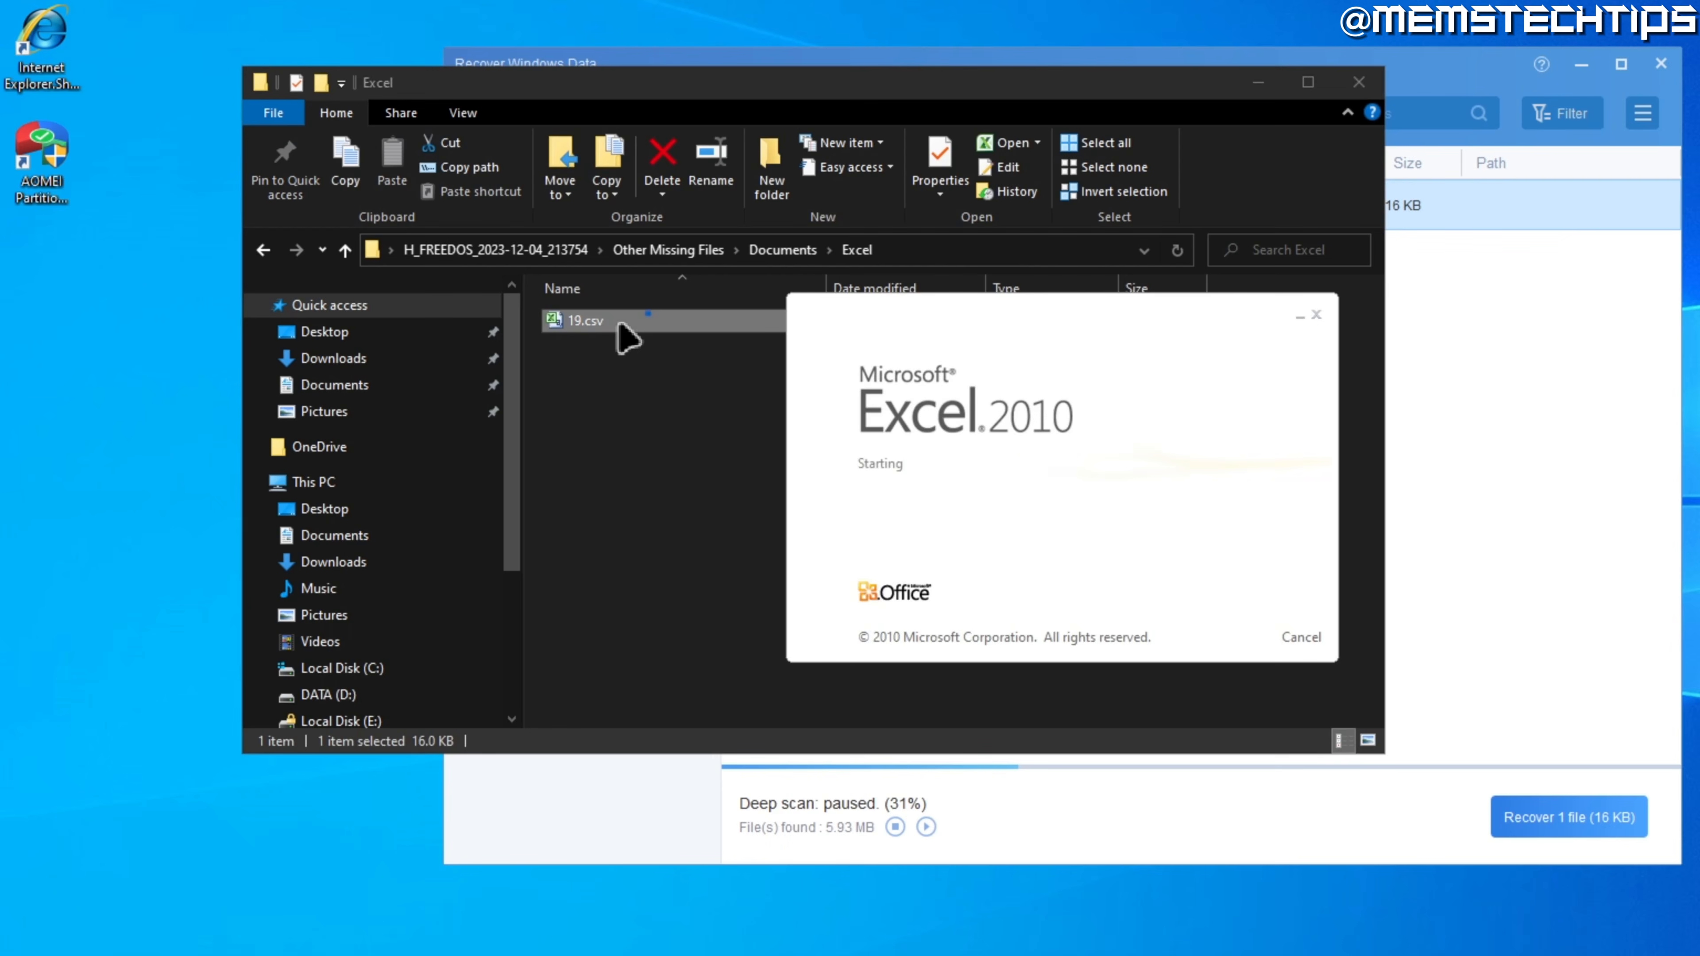
Step: Look through the rows of the recovered 19.csv, and close the spreadsheet and its folder window
scroll(486, 159, down, 5)
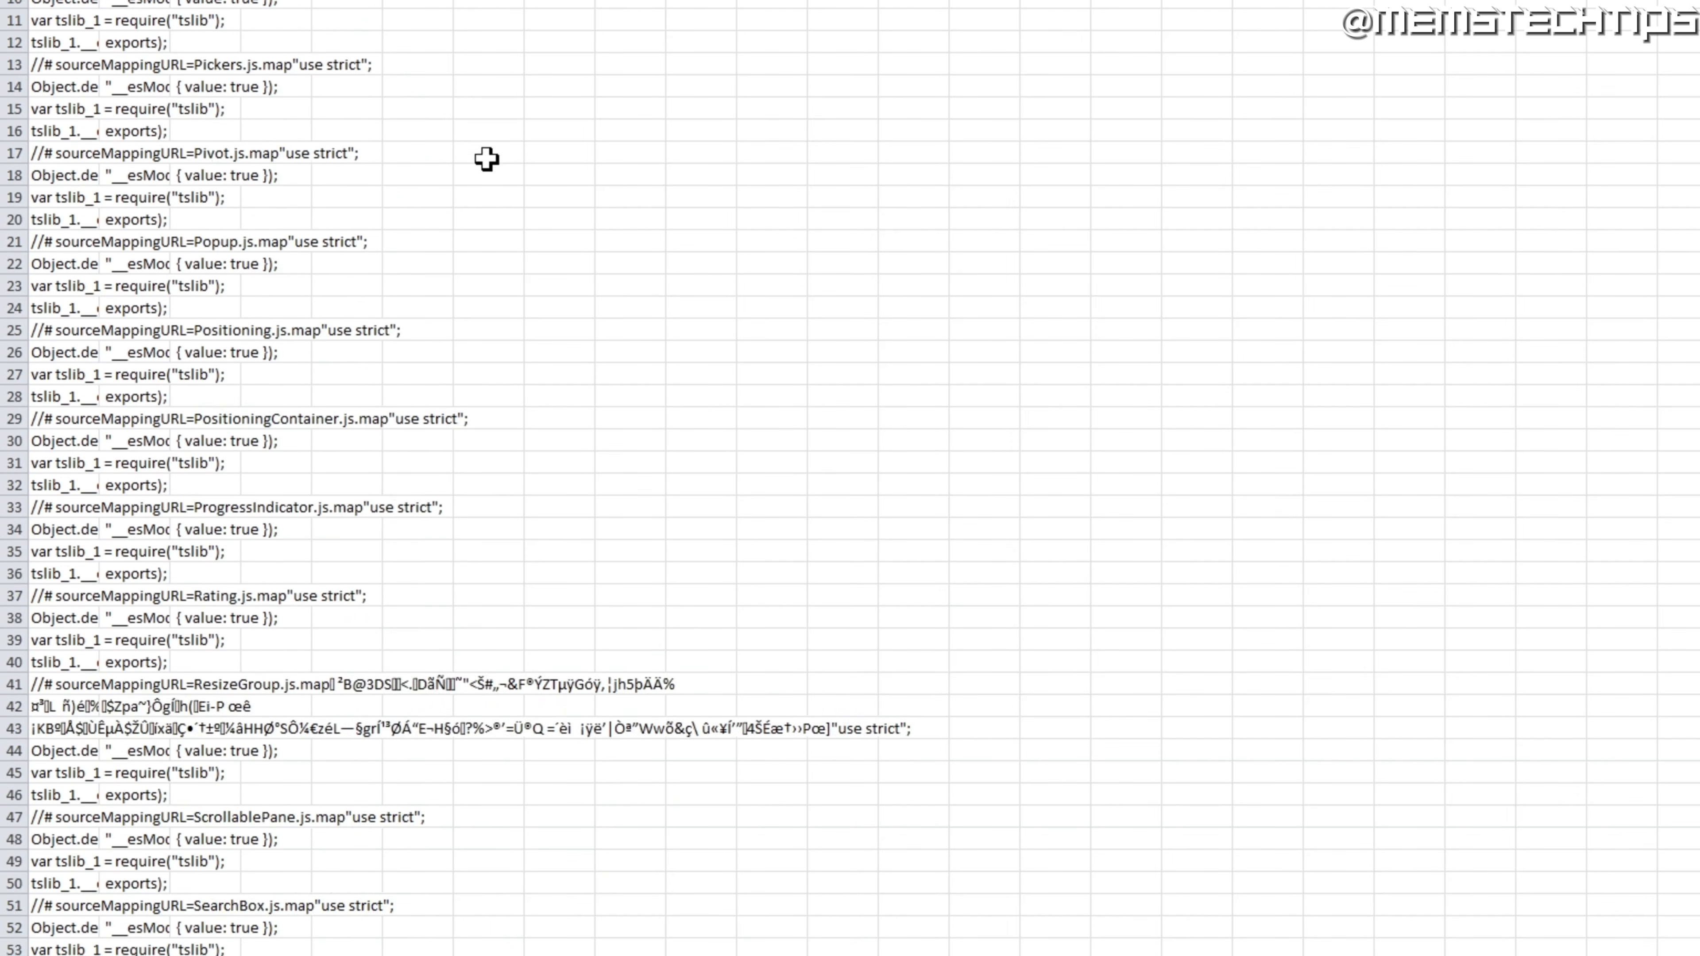
scroll(507, 201, up, 5)
scroll(647, 199, down, 12)
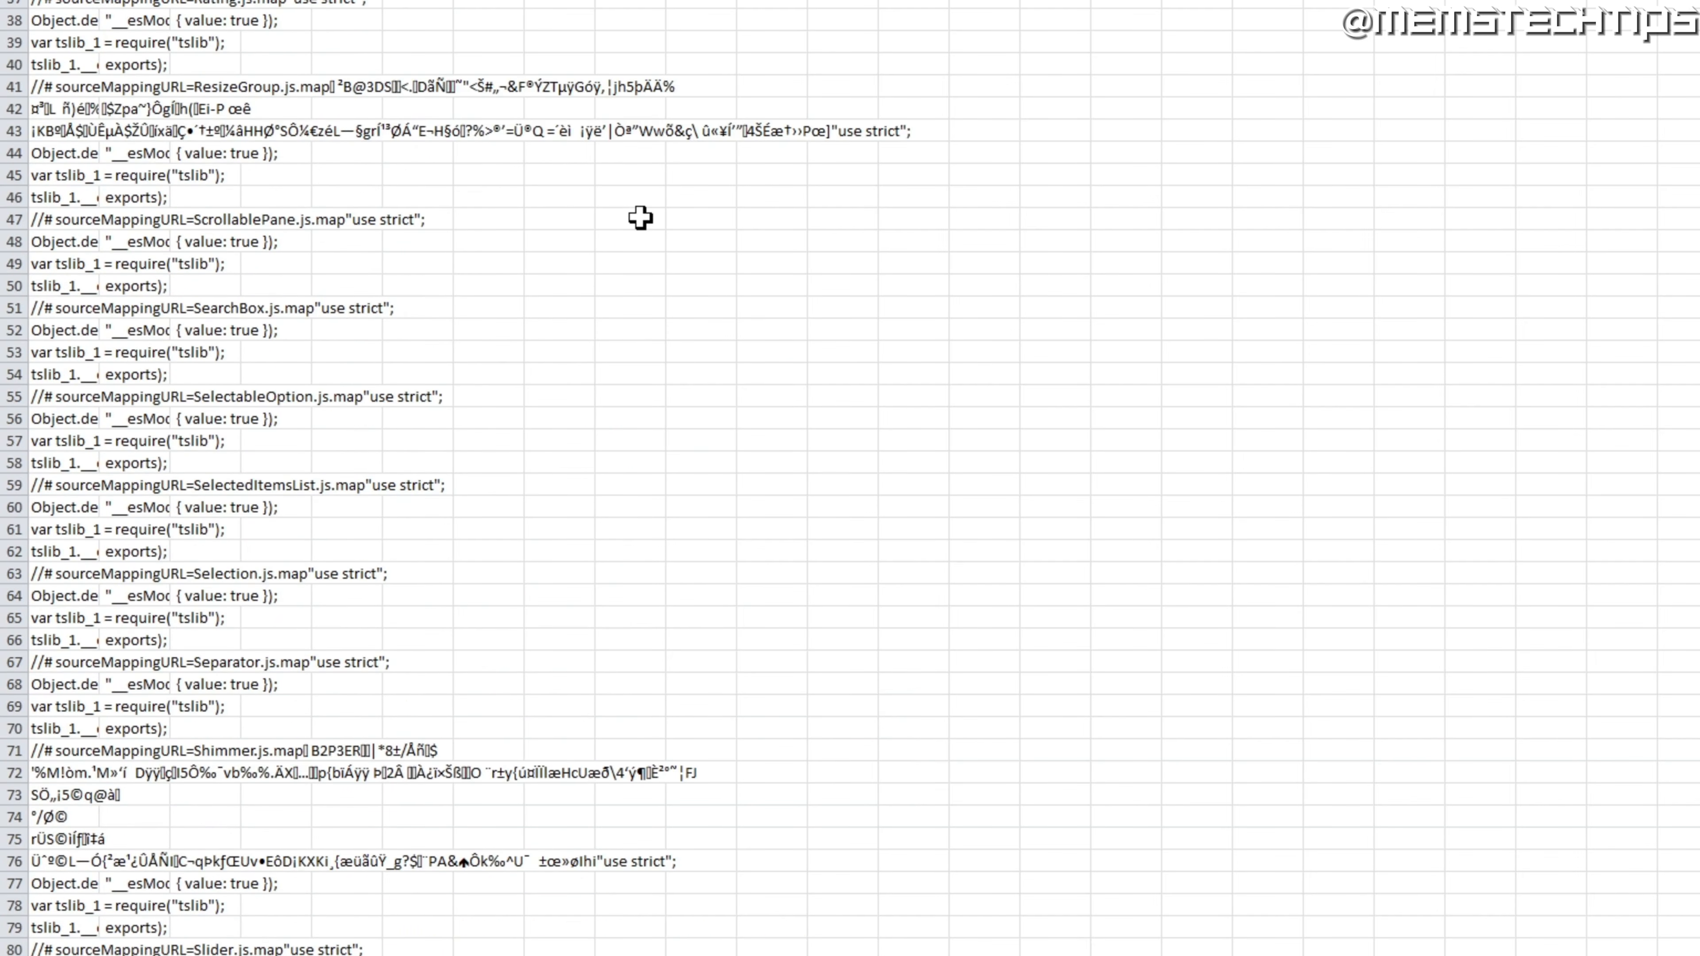
scroll(505, 311, up, 12)
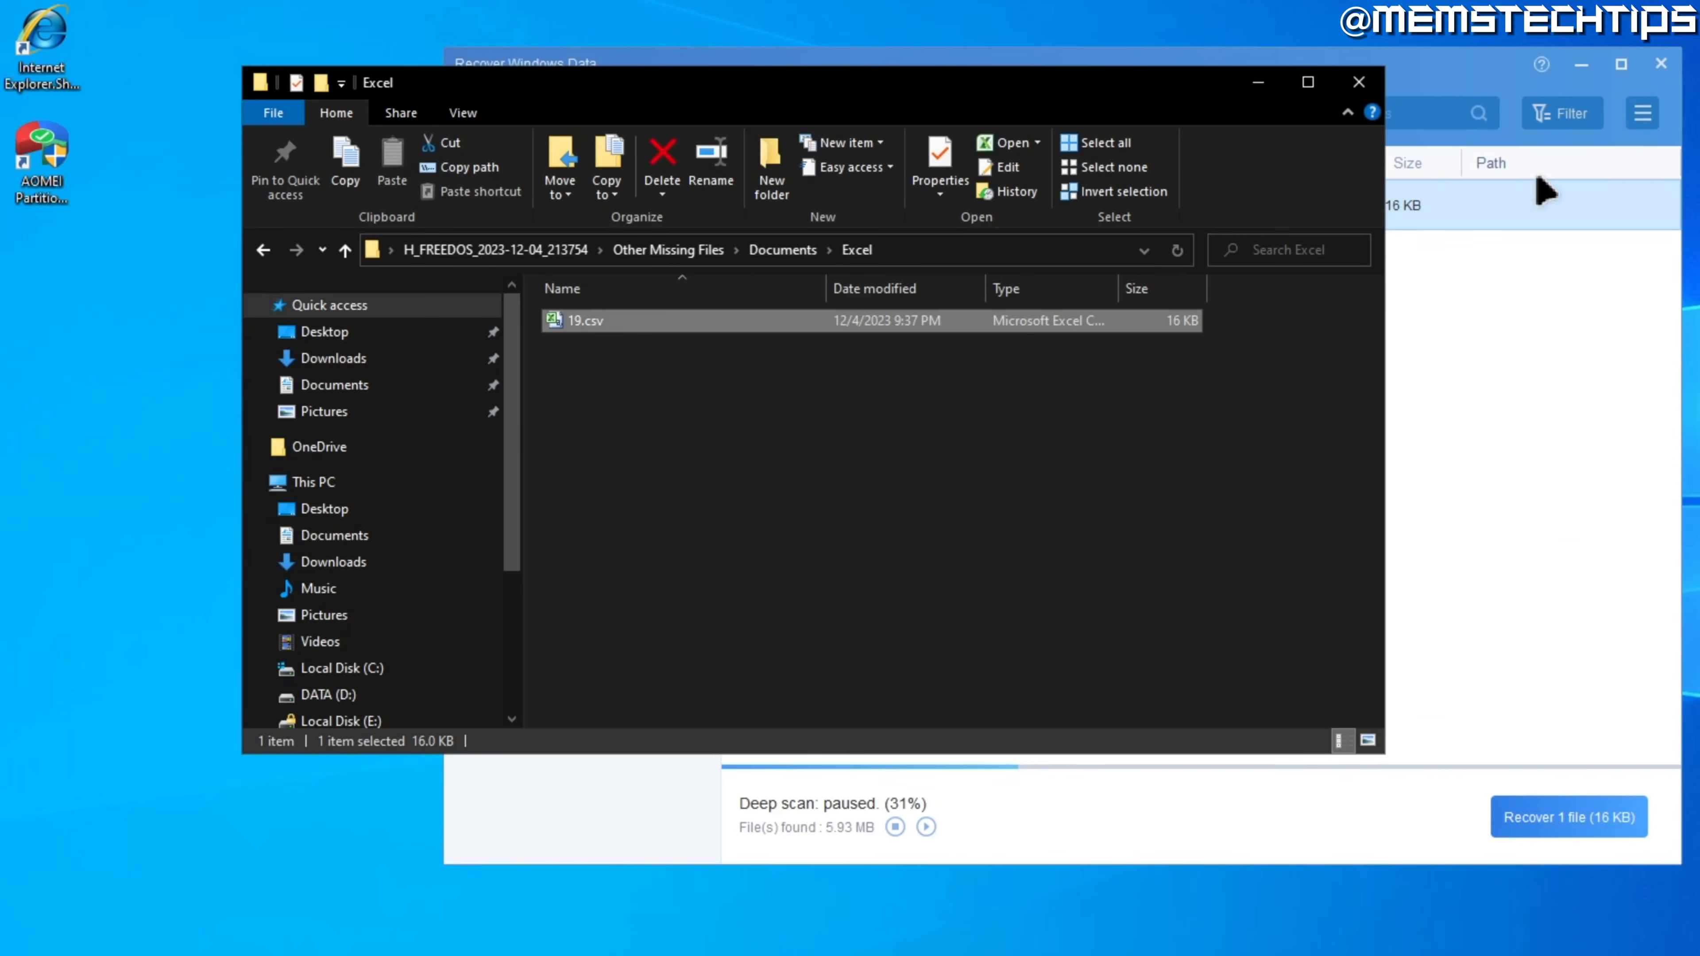
click(816, 477)
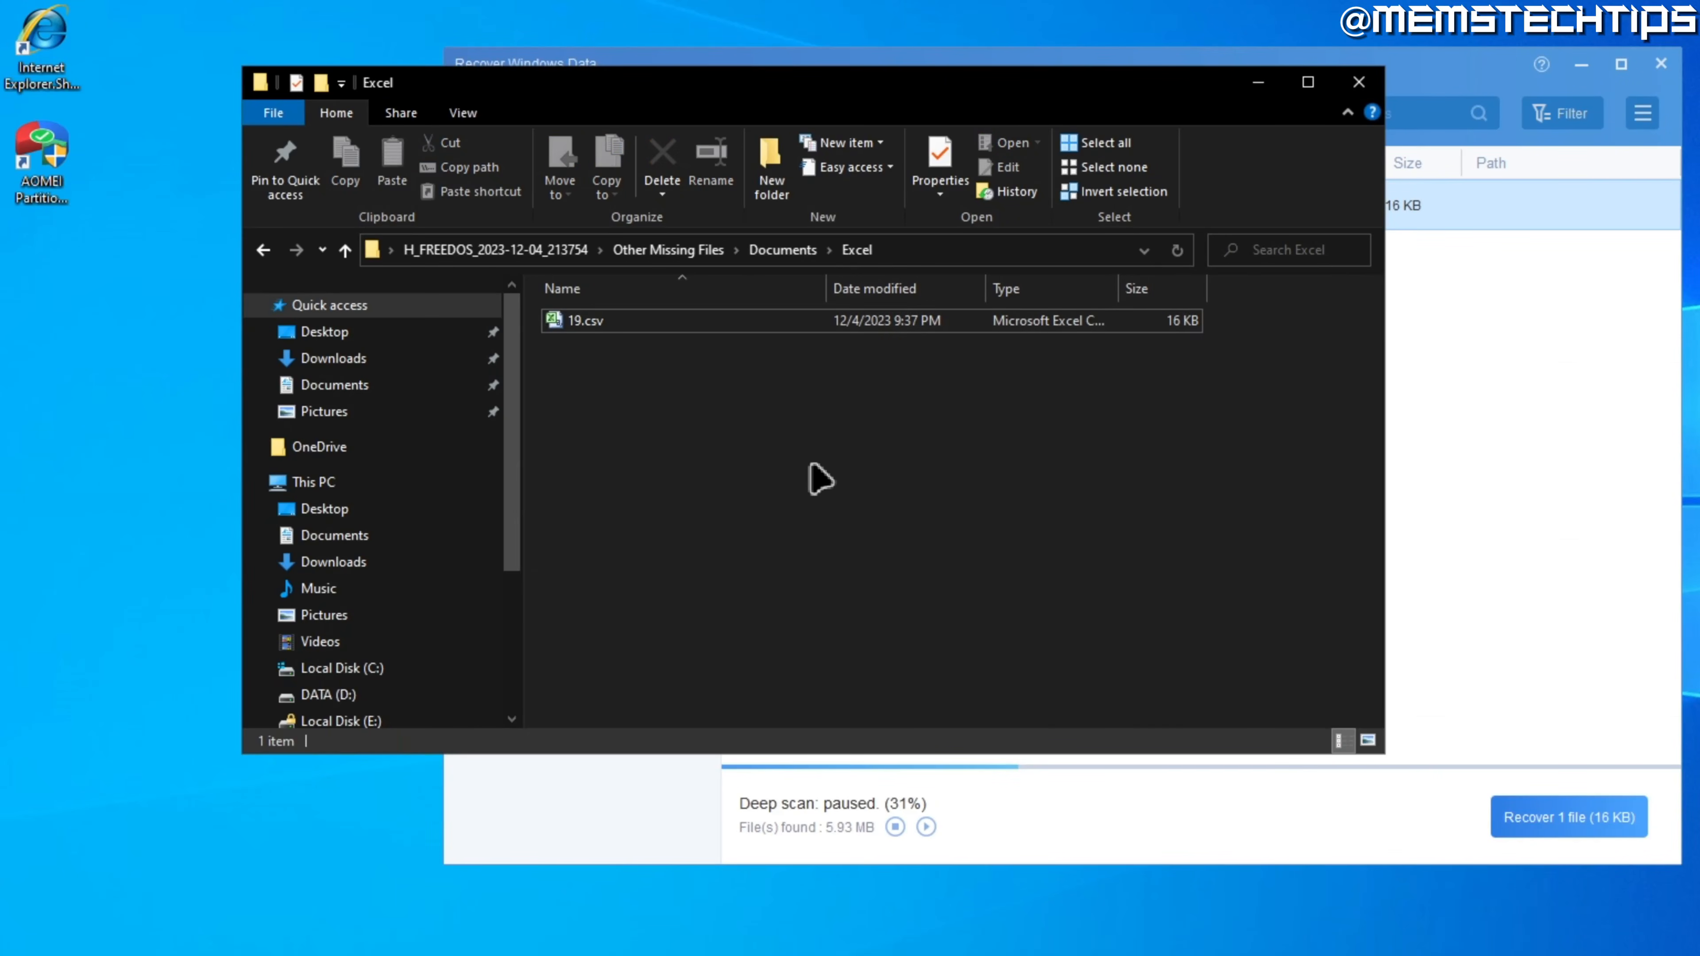
click(1359, 83)
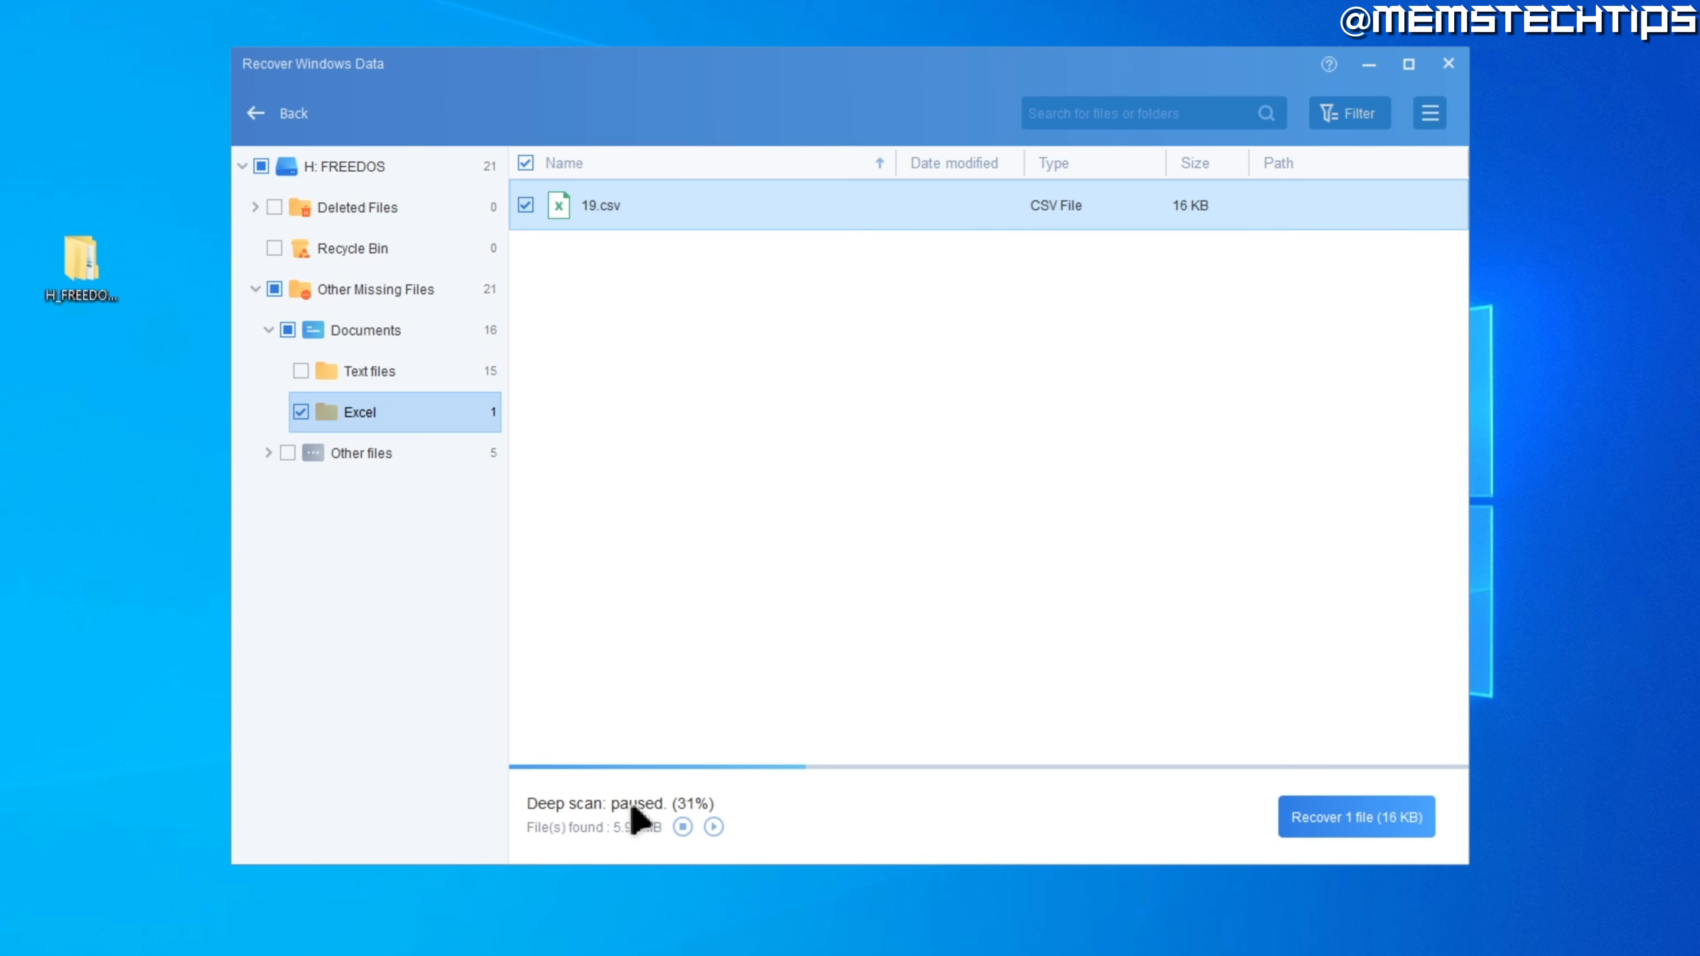
Step: Resume the paused deep scan of H: FREEDOS, stop it before completion, and close Recover Windows Data
click(714, 828)
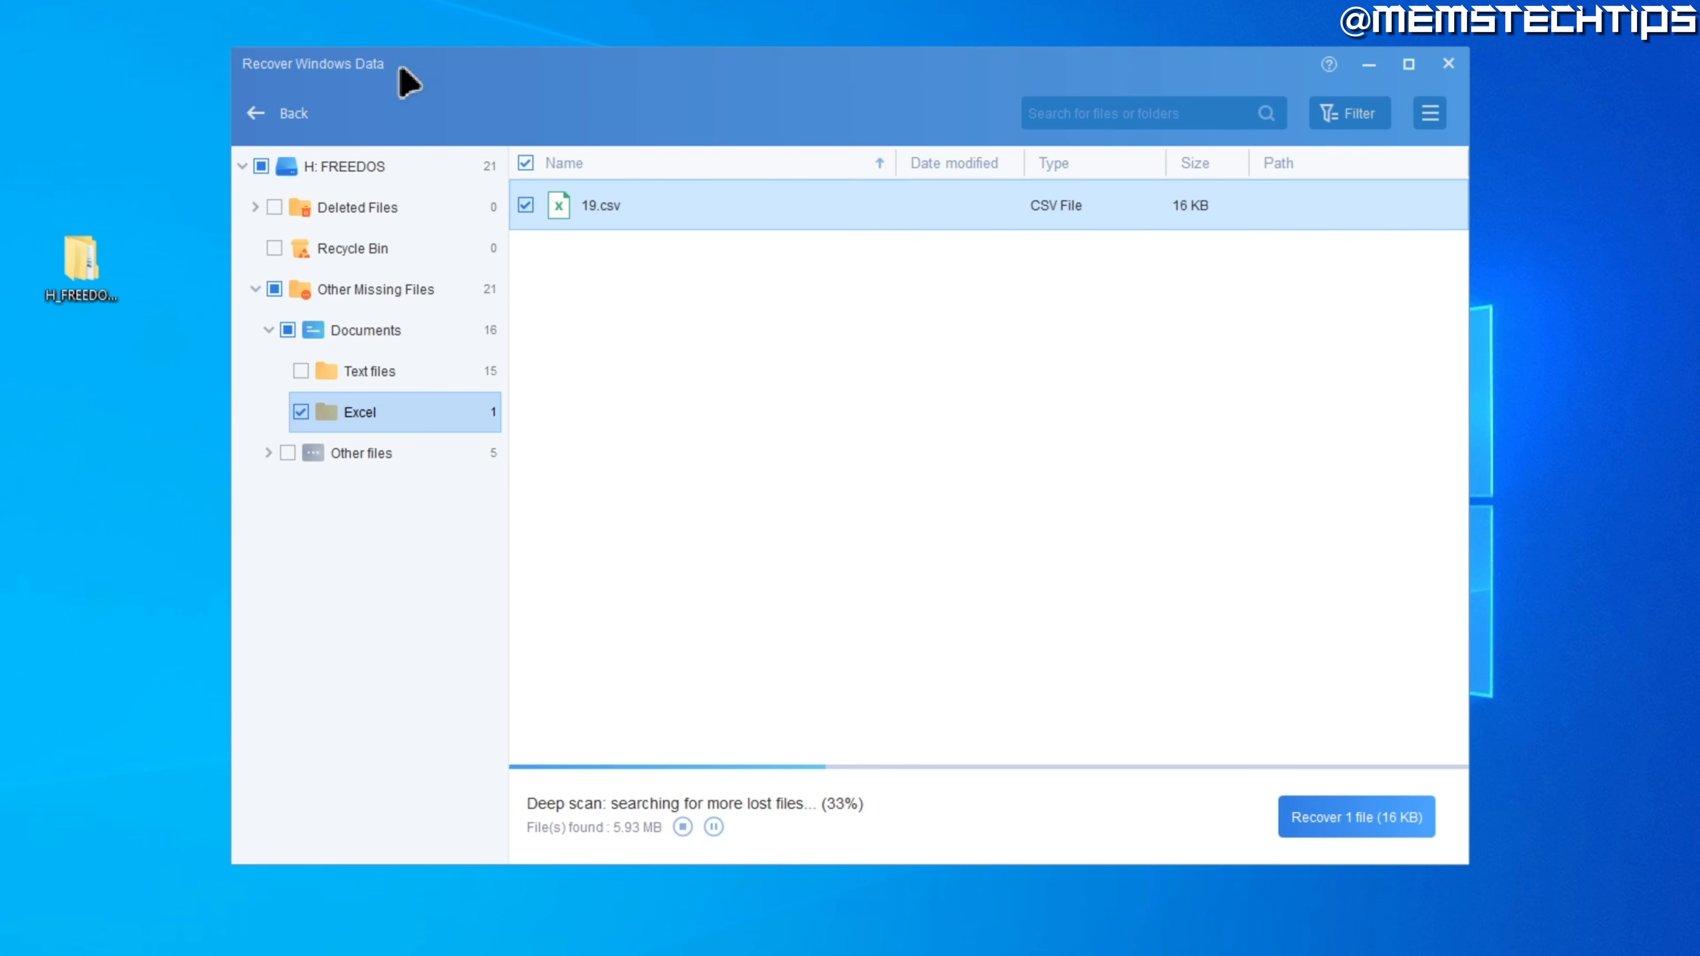
click(682, 828)
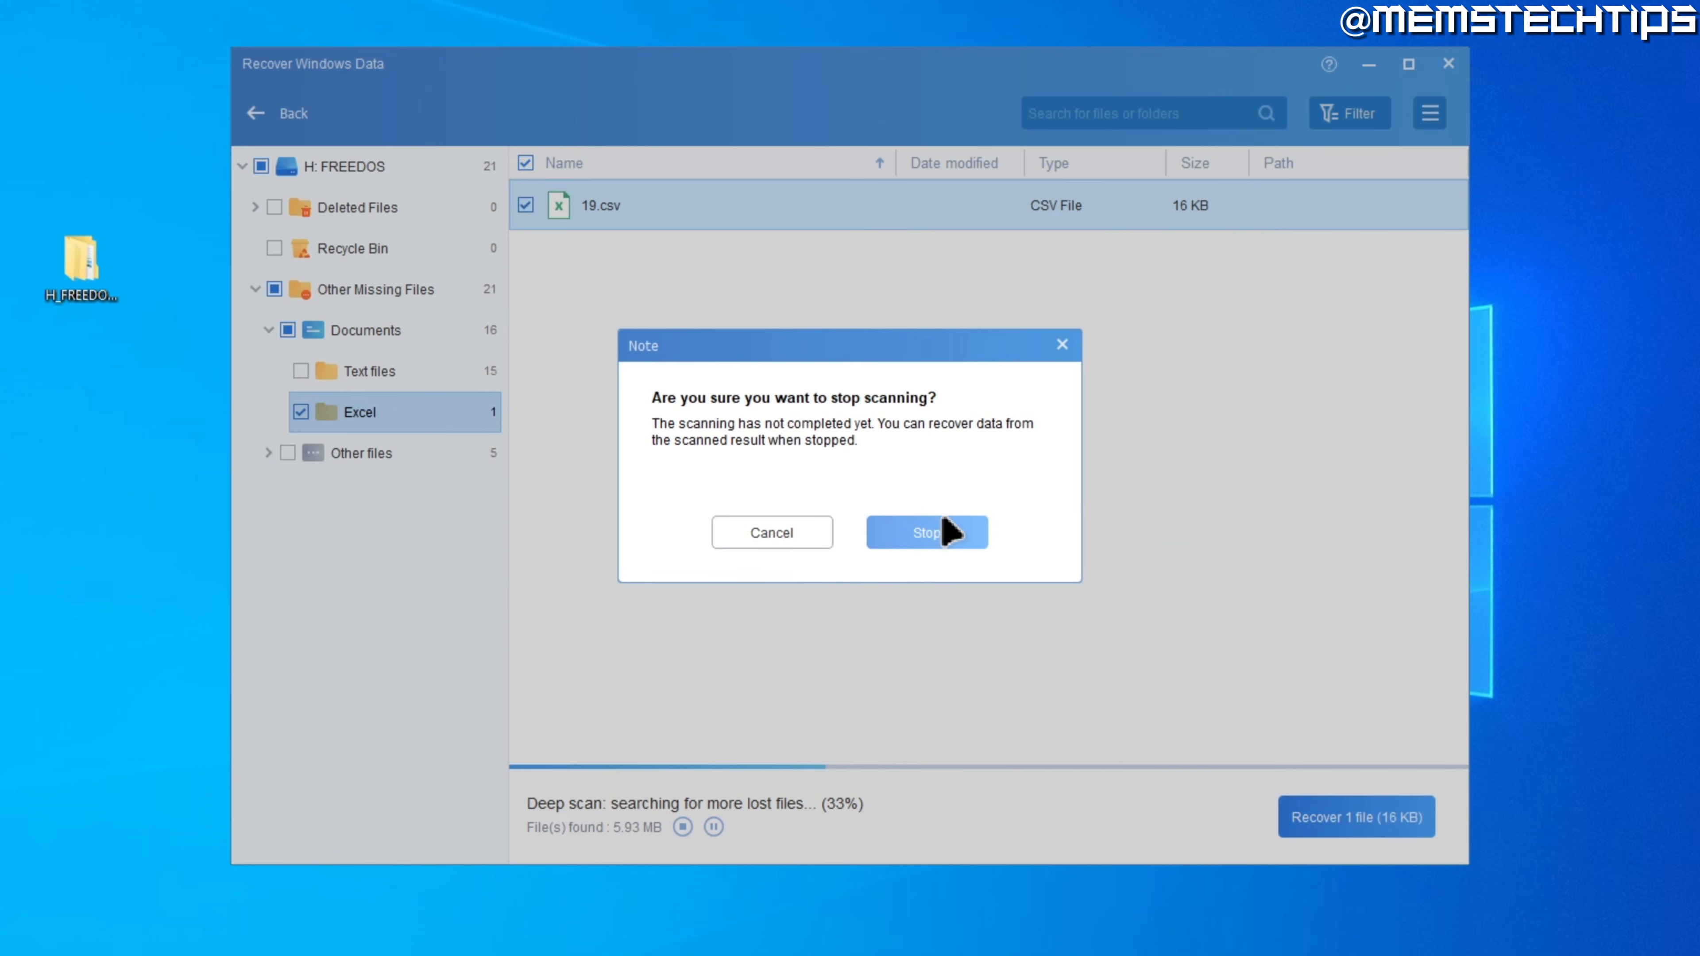
click(946, 531)
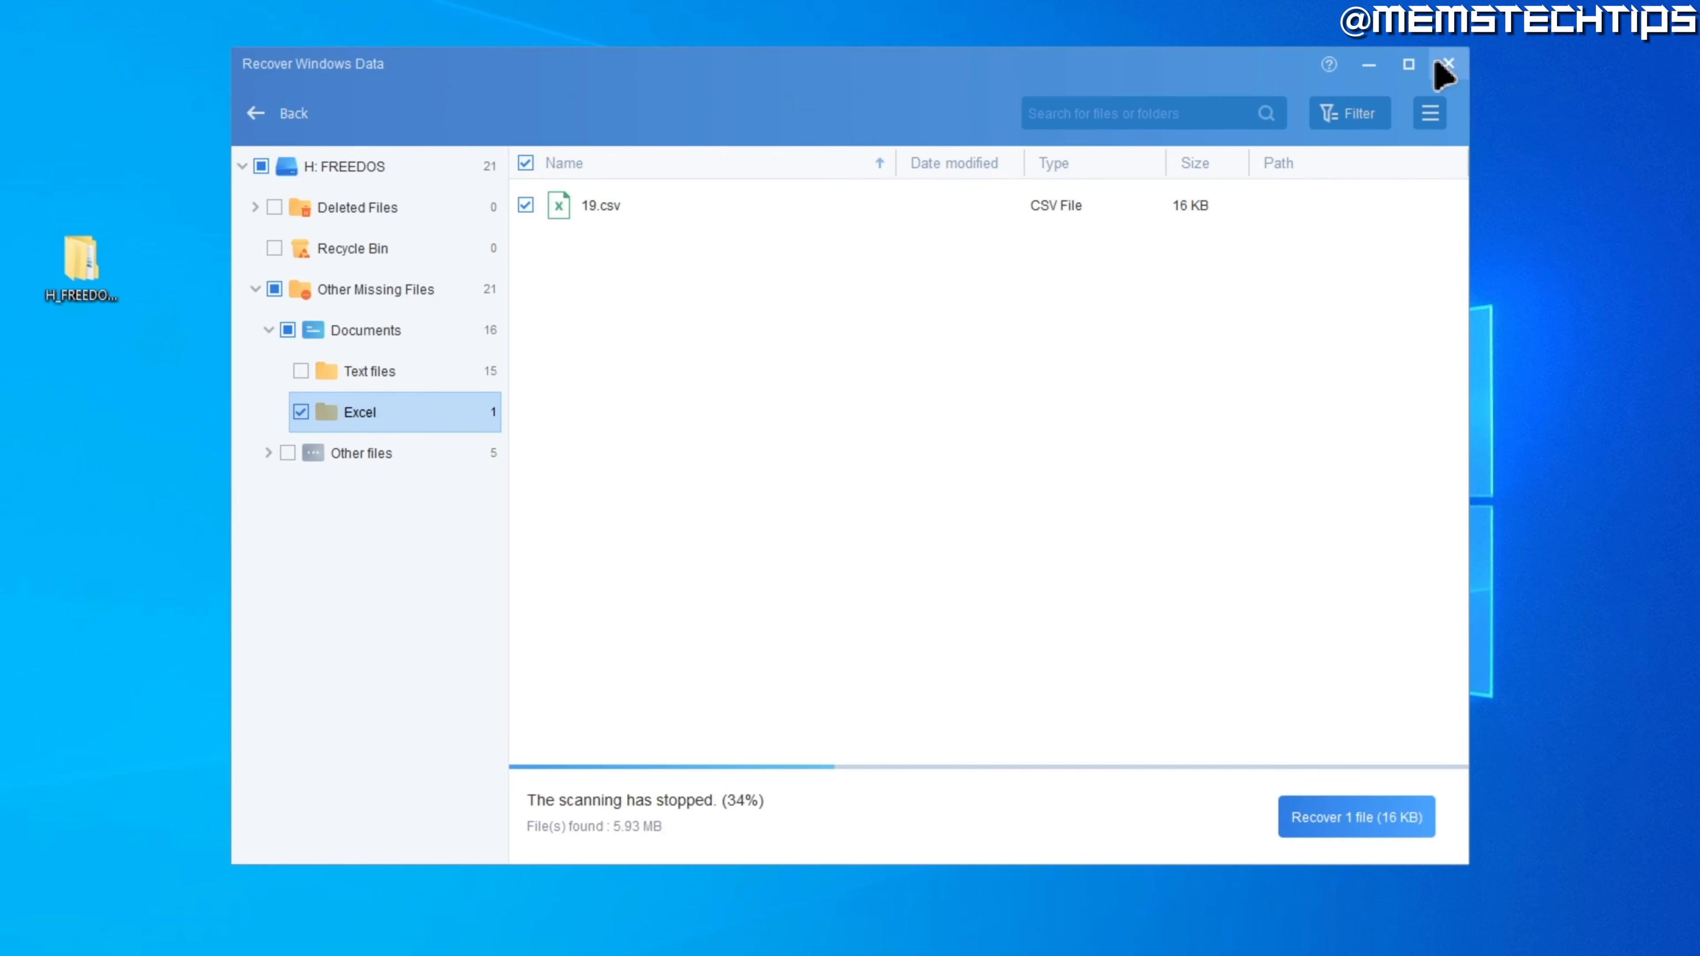
click(1448, 65)
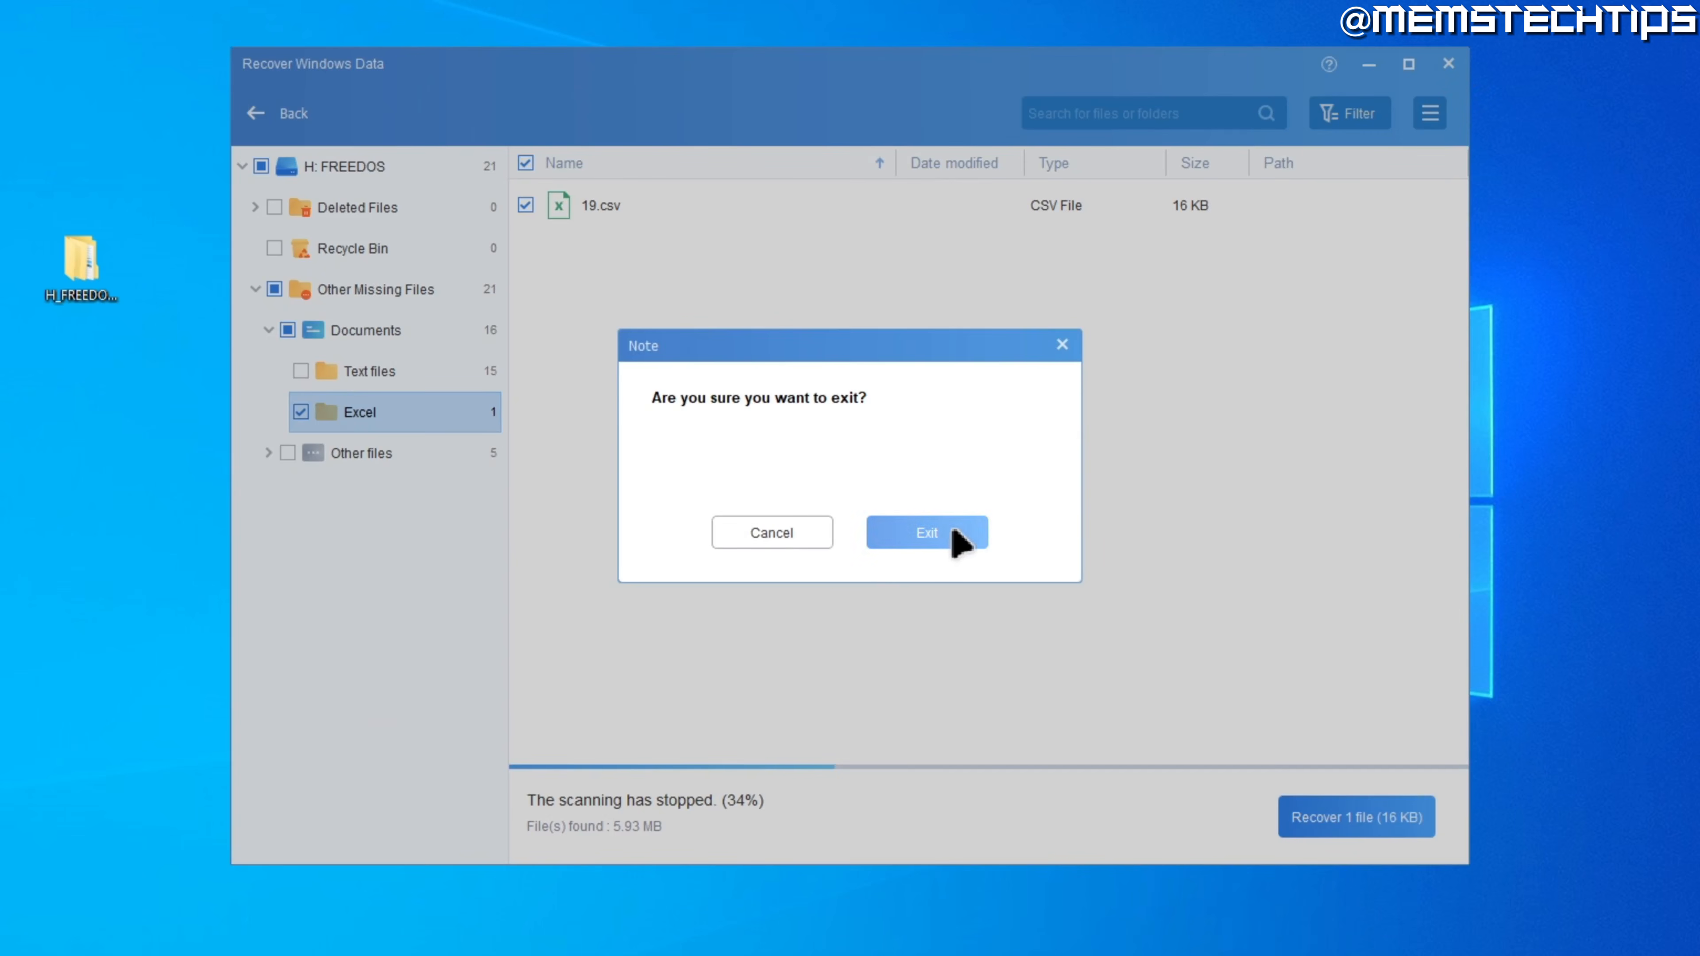
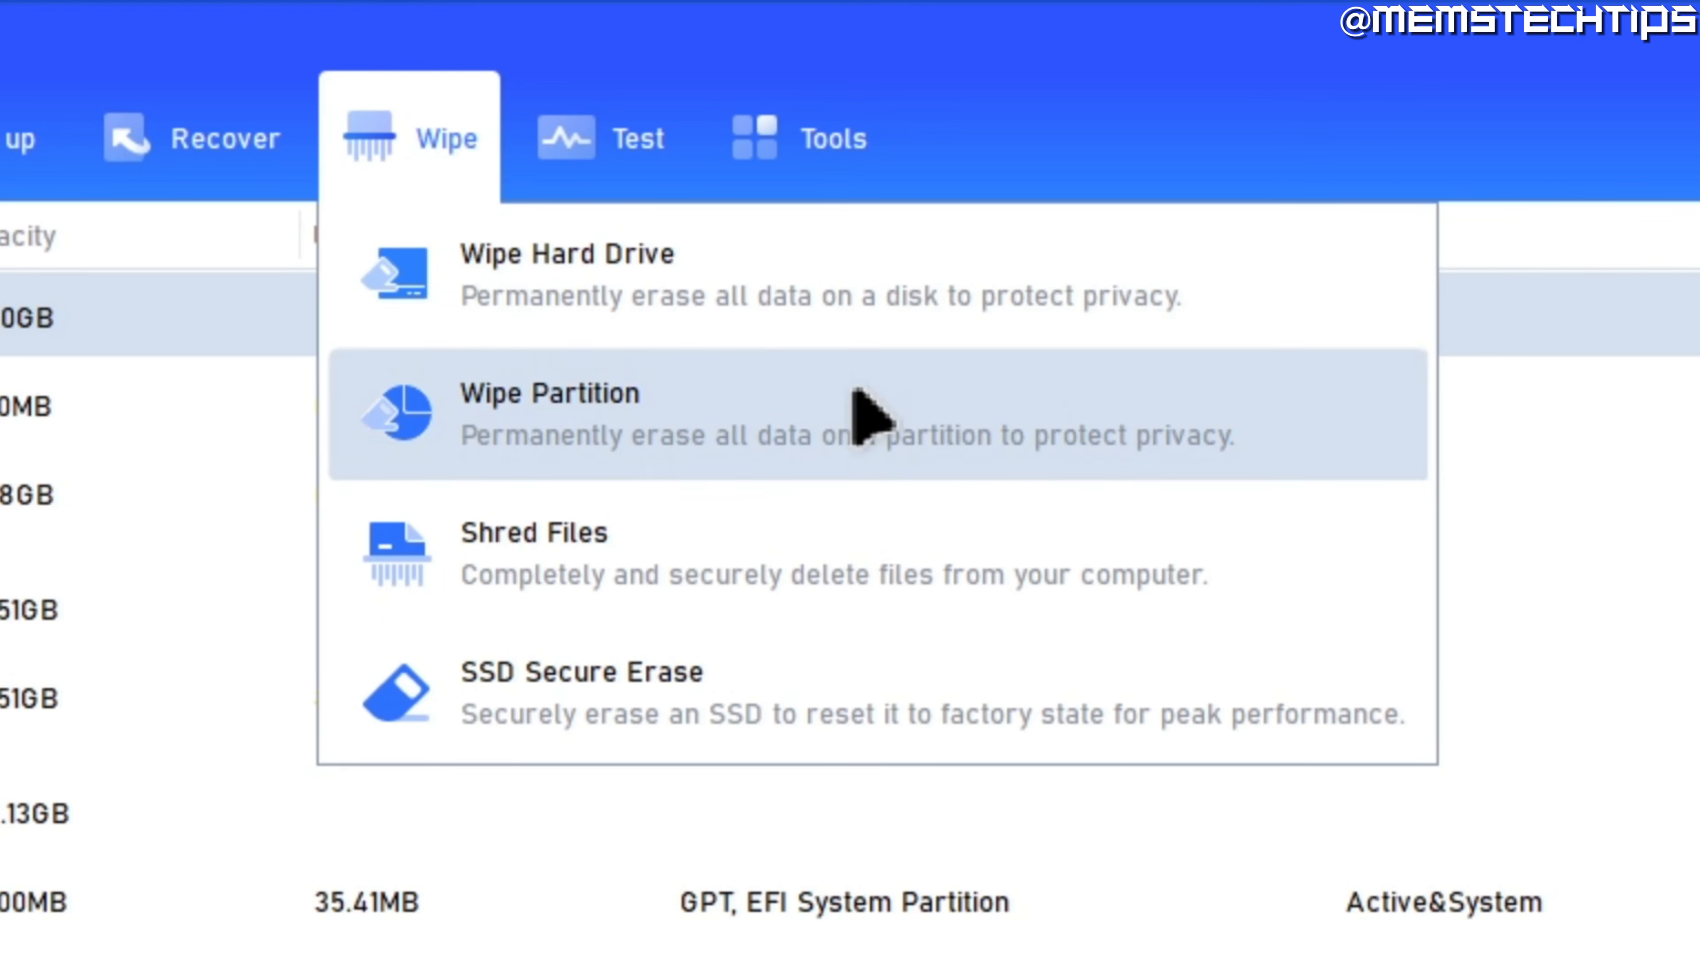
Step: Check the selectable partitions and wiping methods in Wipe Partition, and close it without wiping anything
click(865, 417)
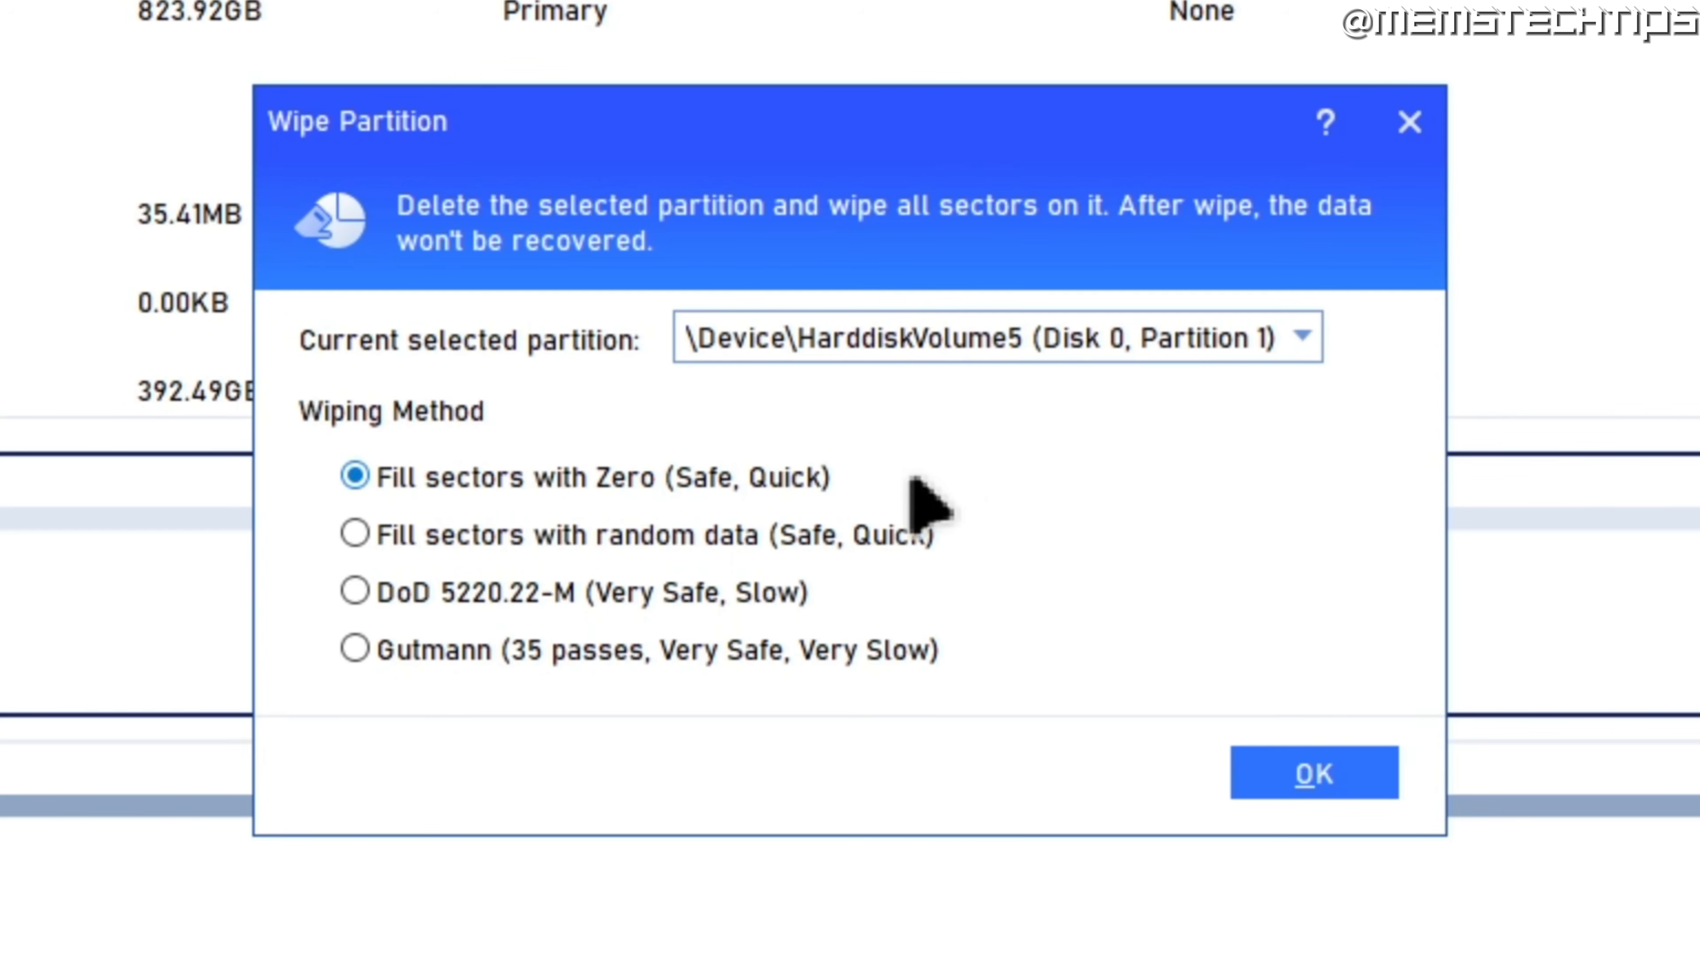
click(1243, 362)
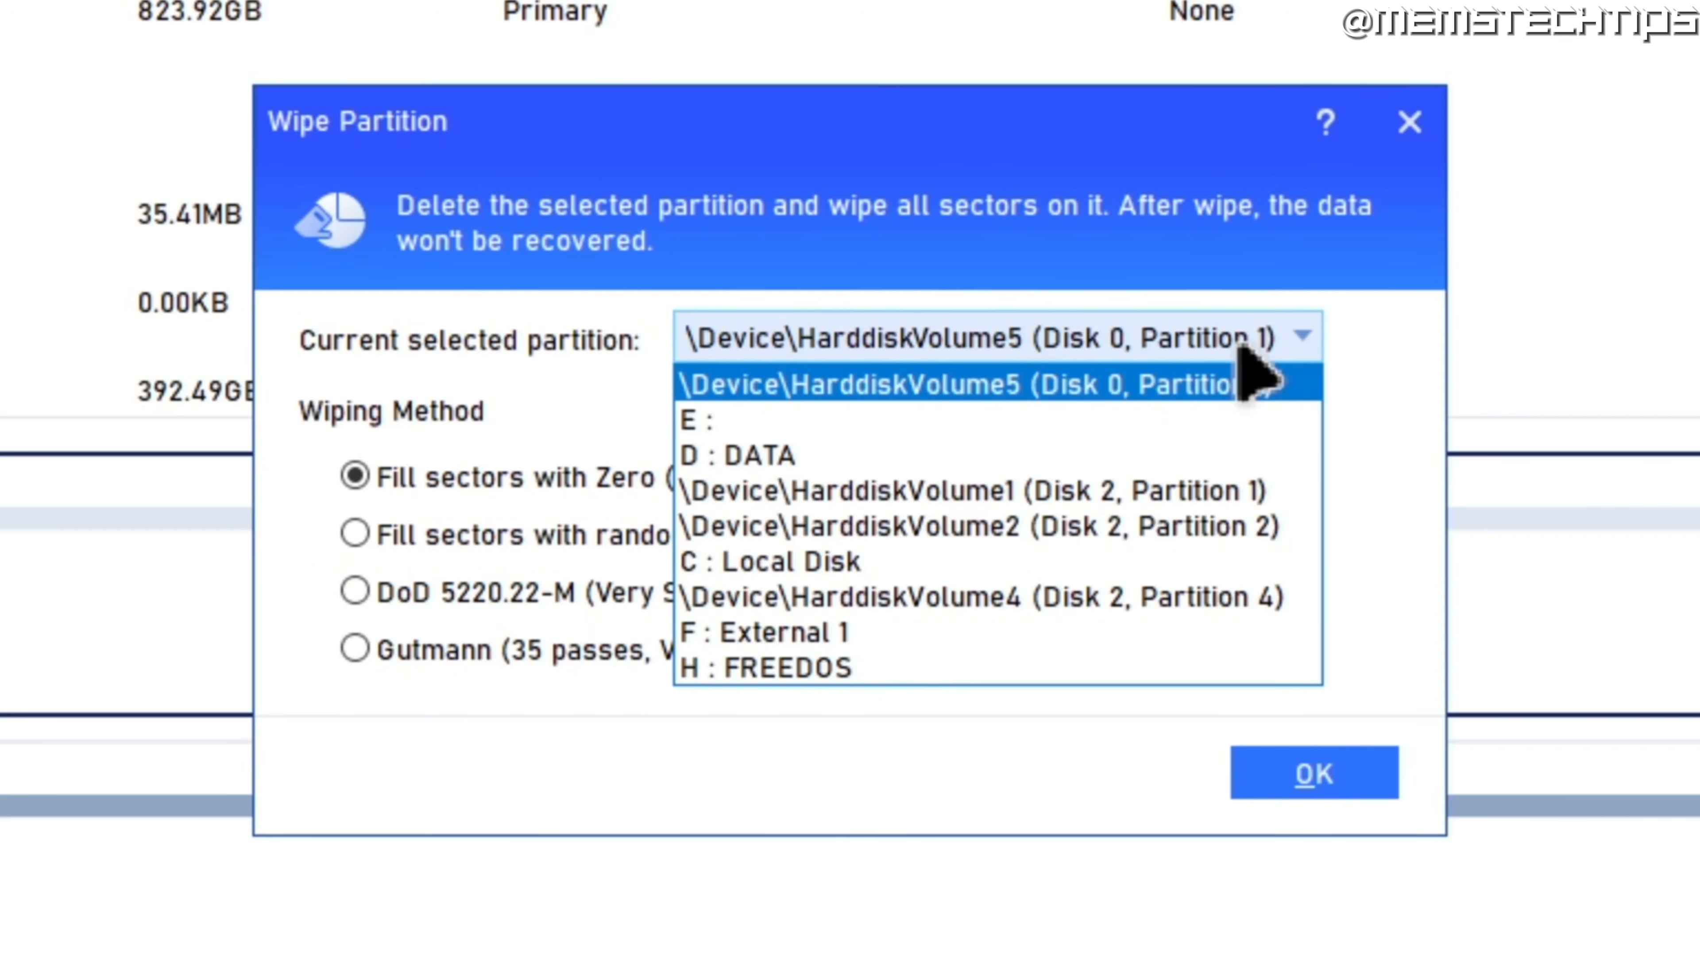
click(1243, 381)
click(1077, 339)
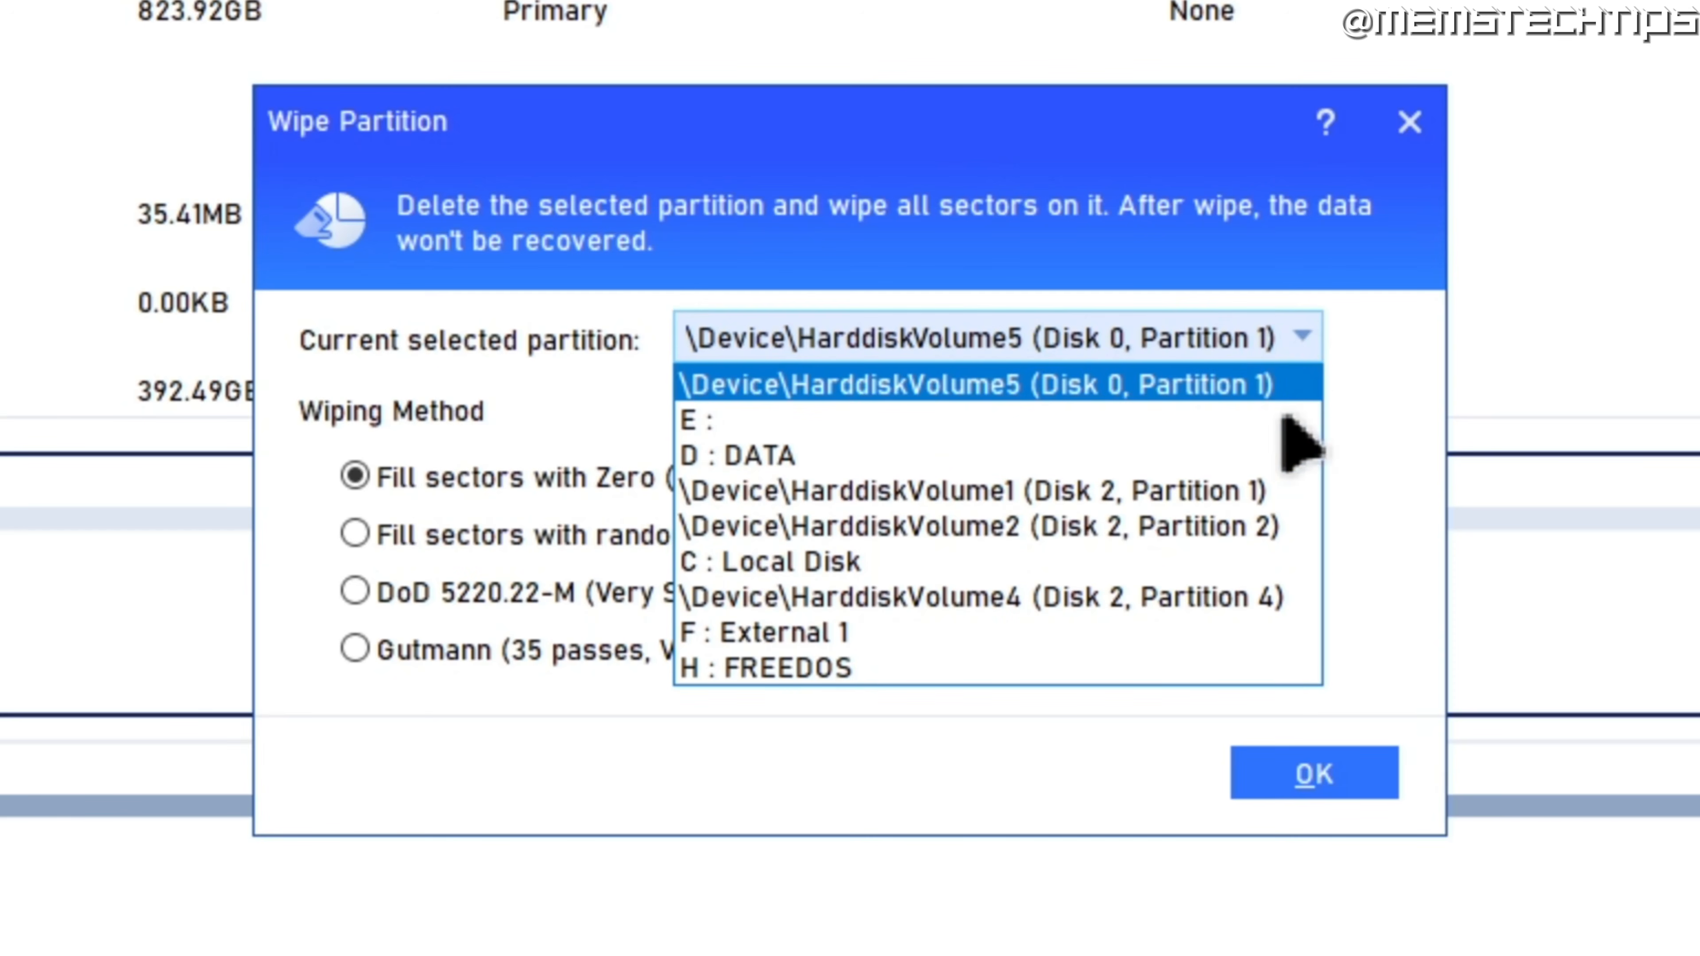
click(1410, 123)
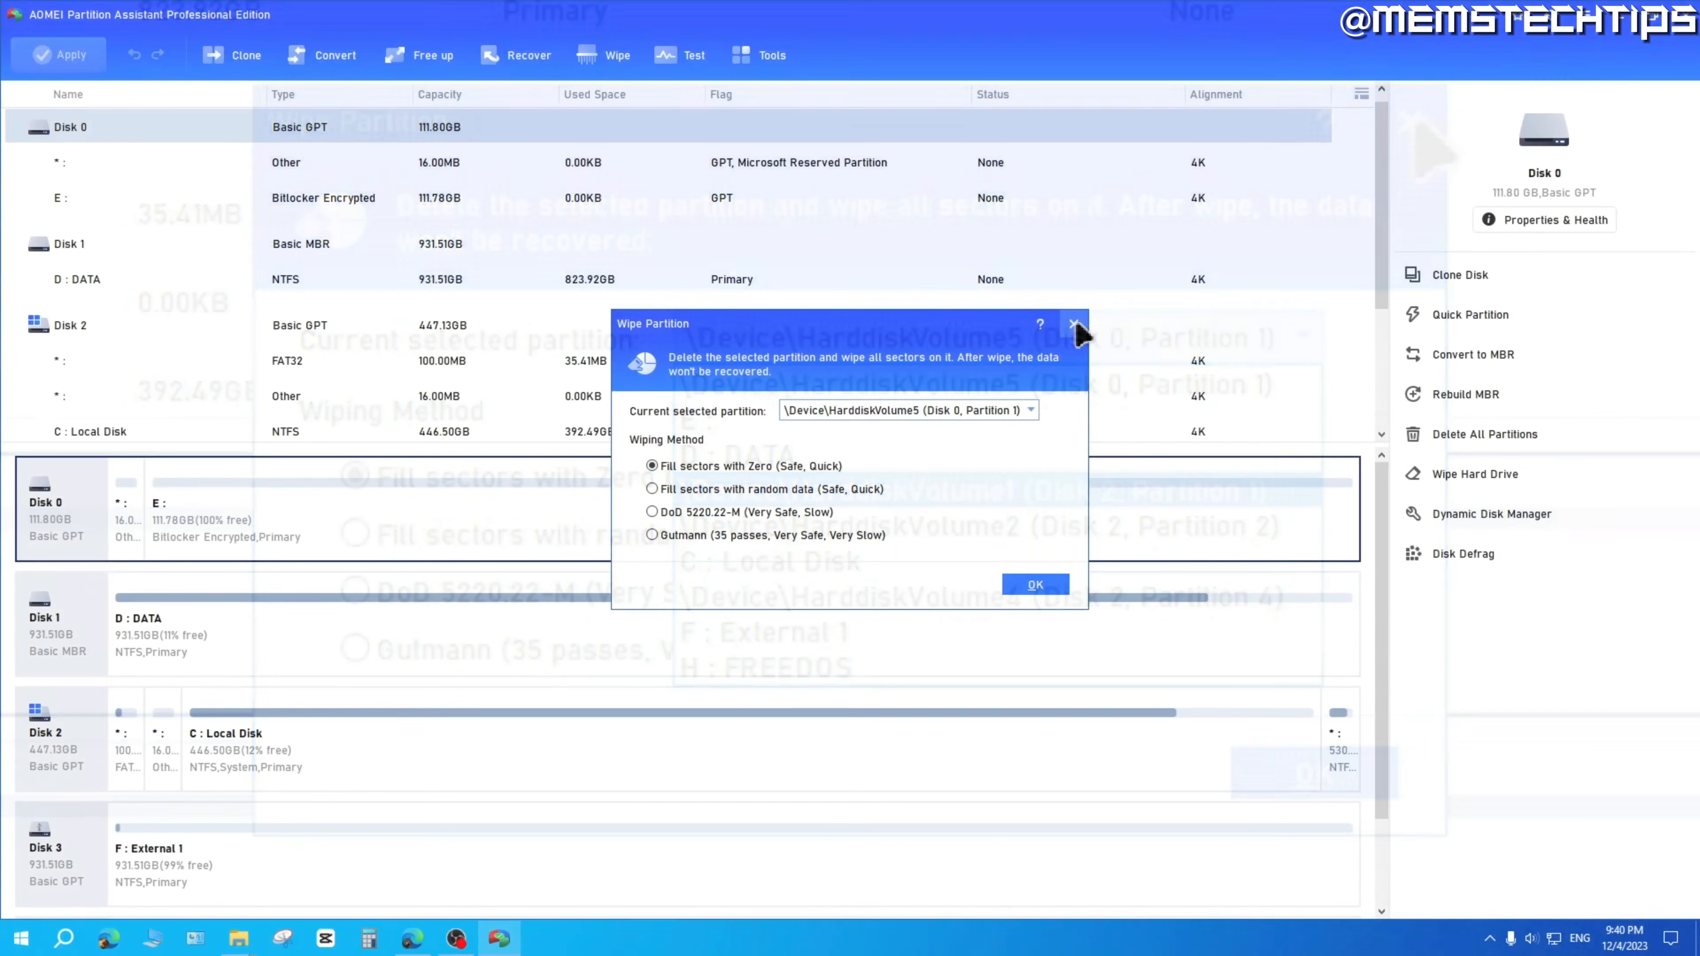
Step: Close Wipe Partition, select Disk 3, and locate the Wipe Hard Drive option for it
click(1409, 123)
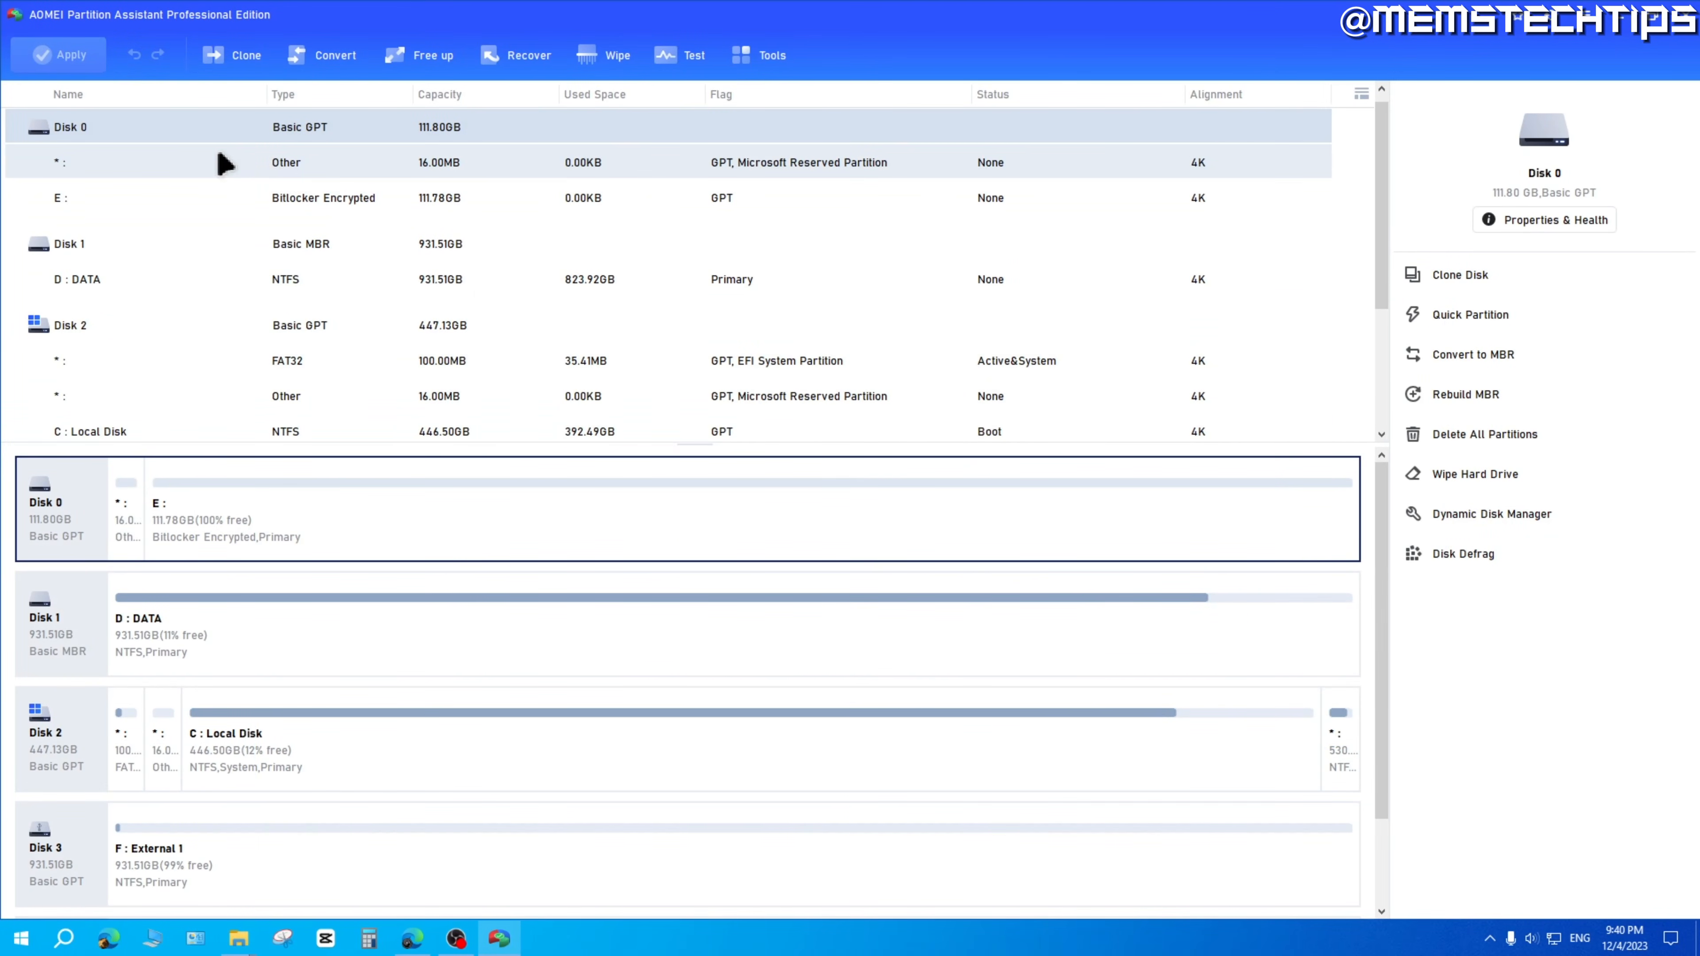
scroll(425, 353, down, 1)
scroll(425, 353, down, 4)
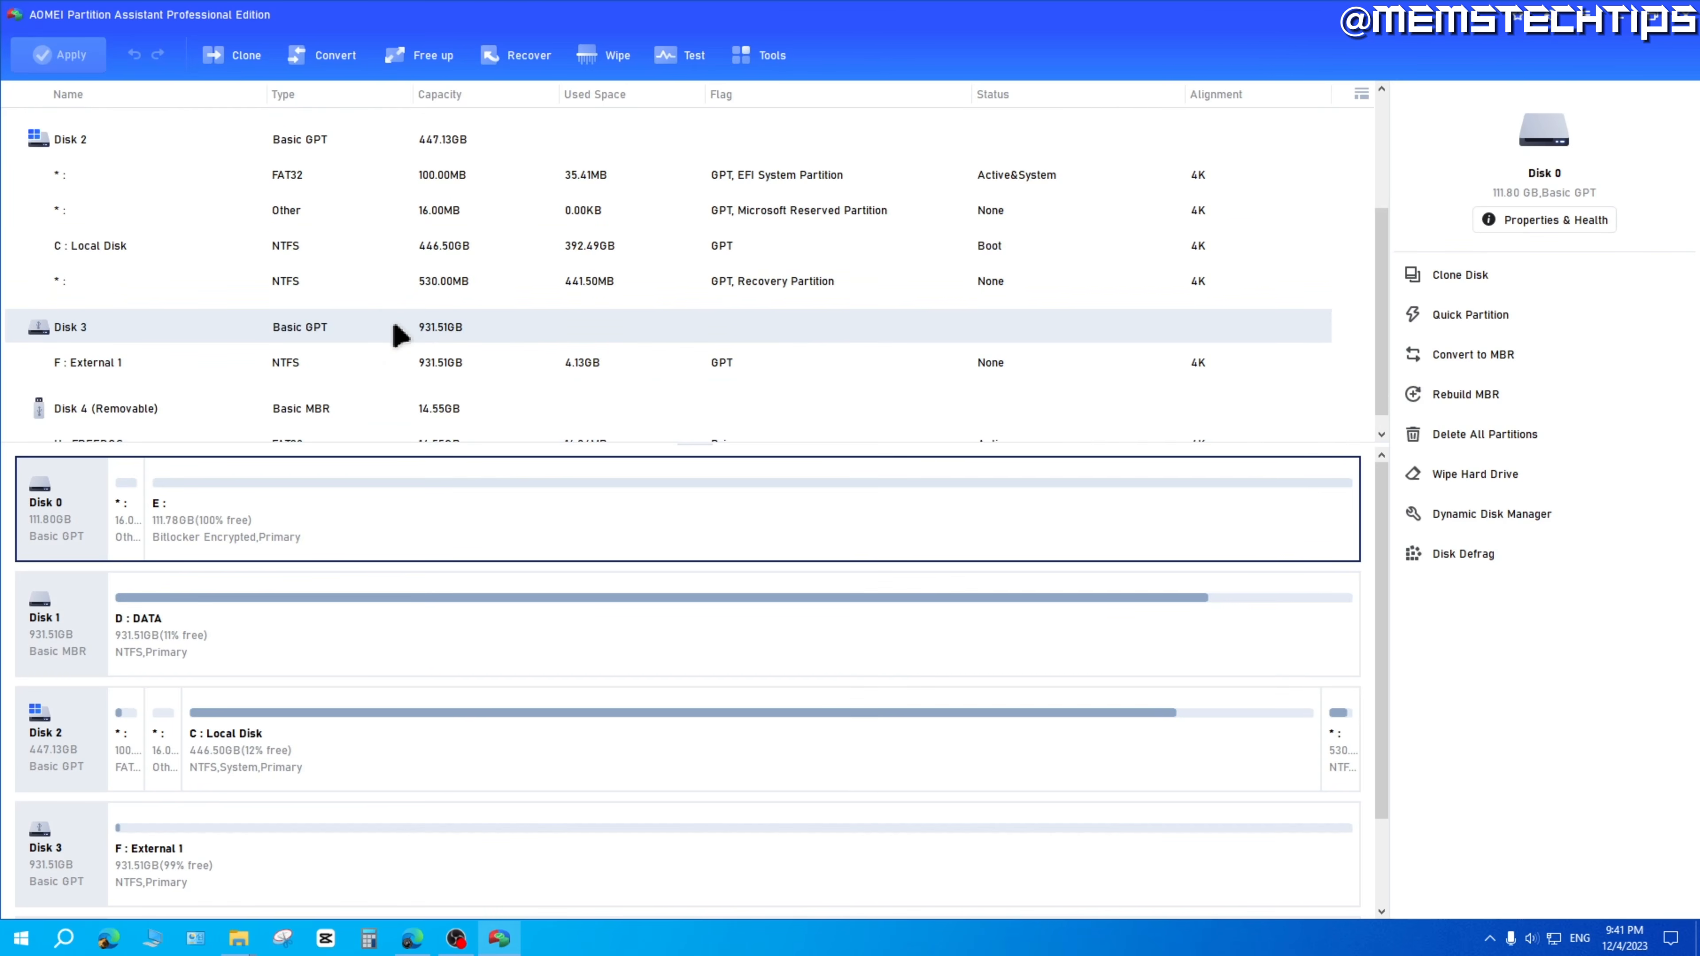
click(442, 331)
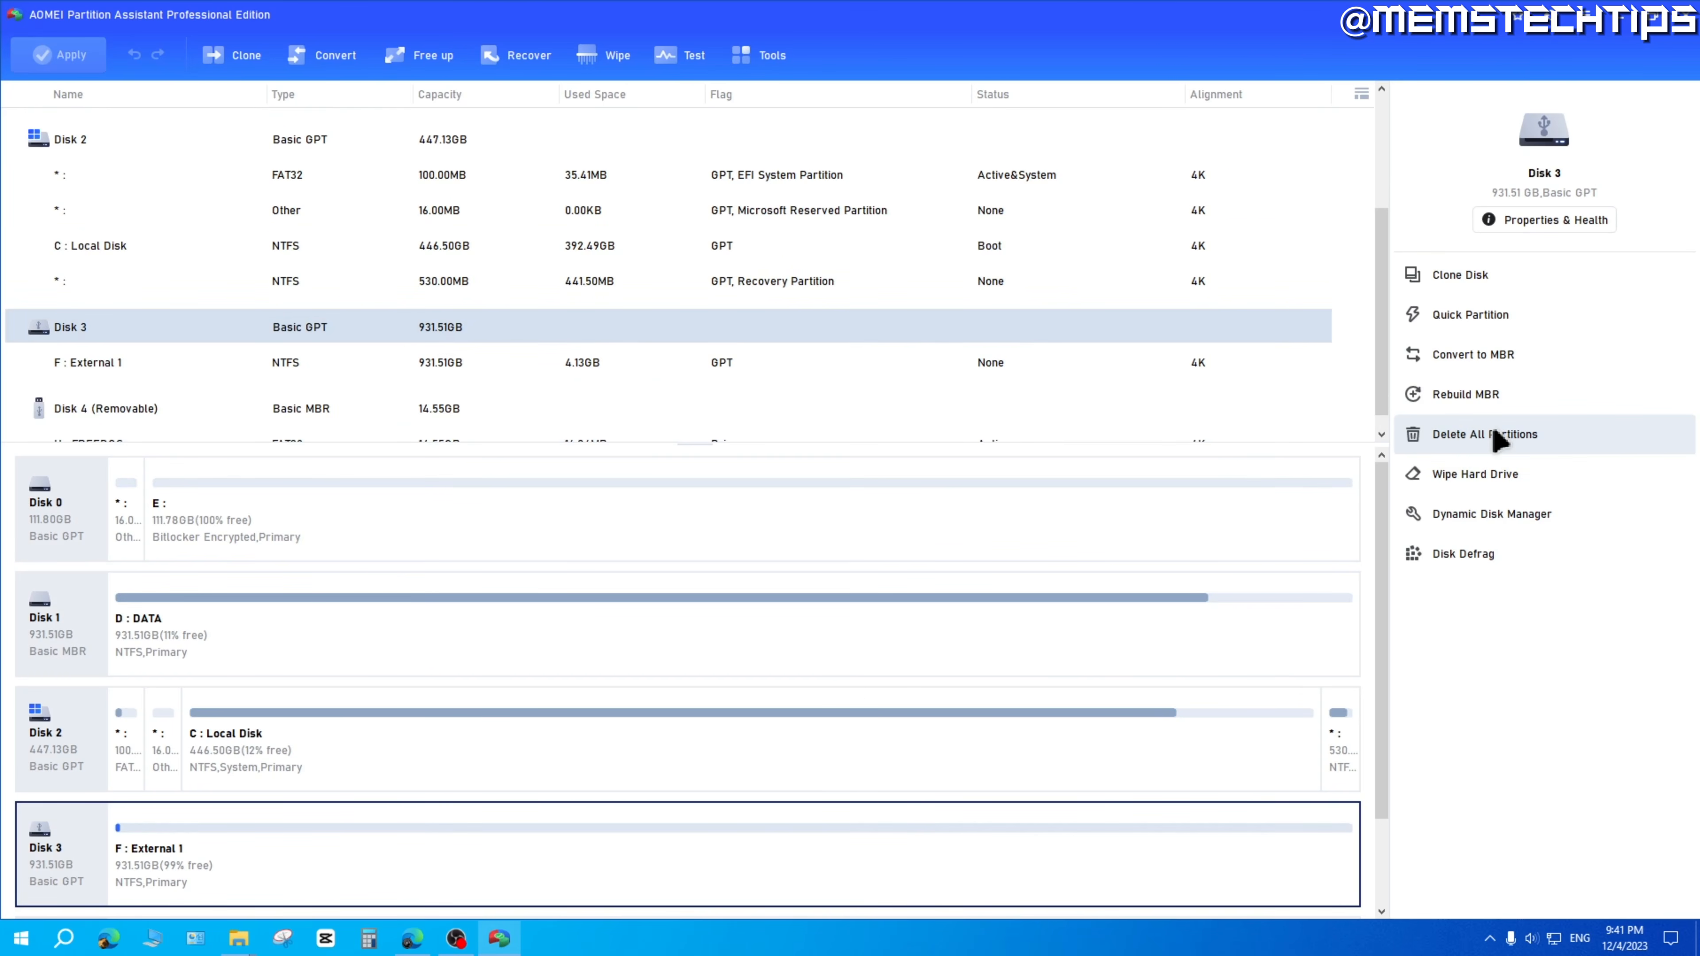
click(1469, 480)
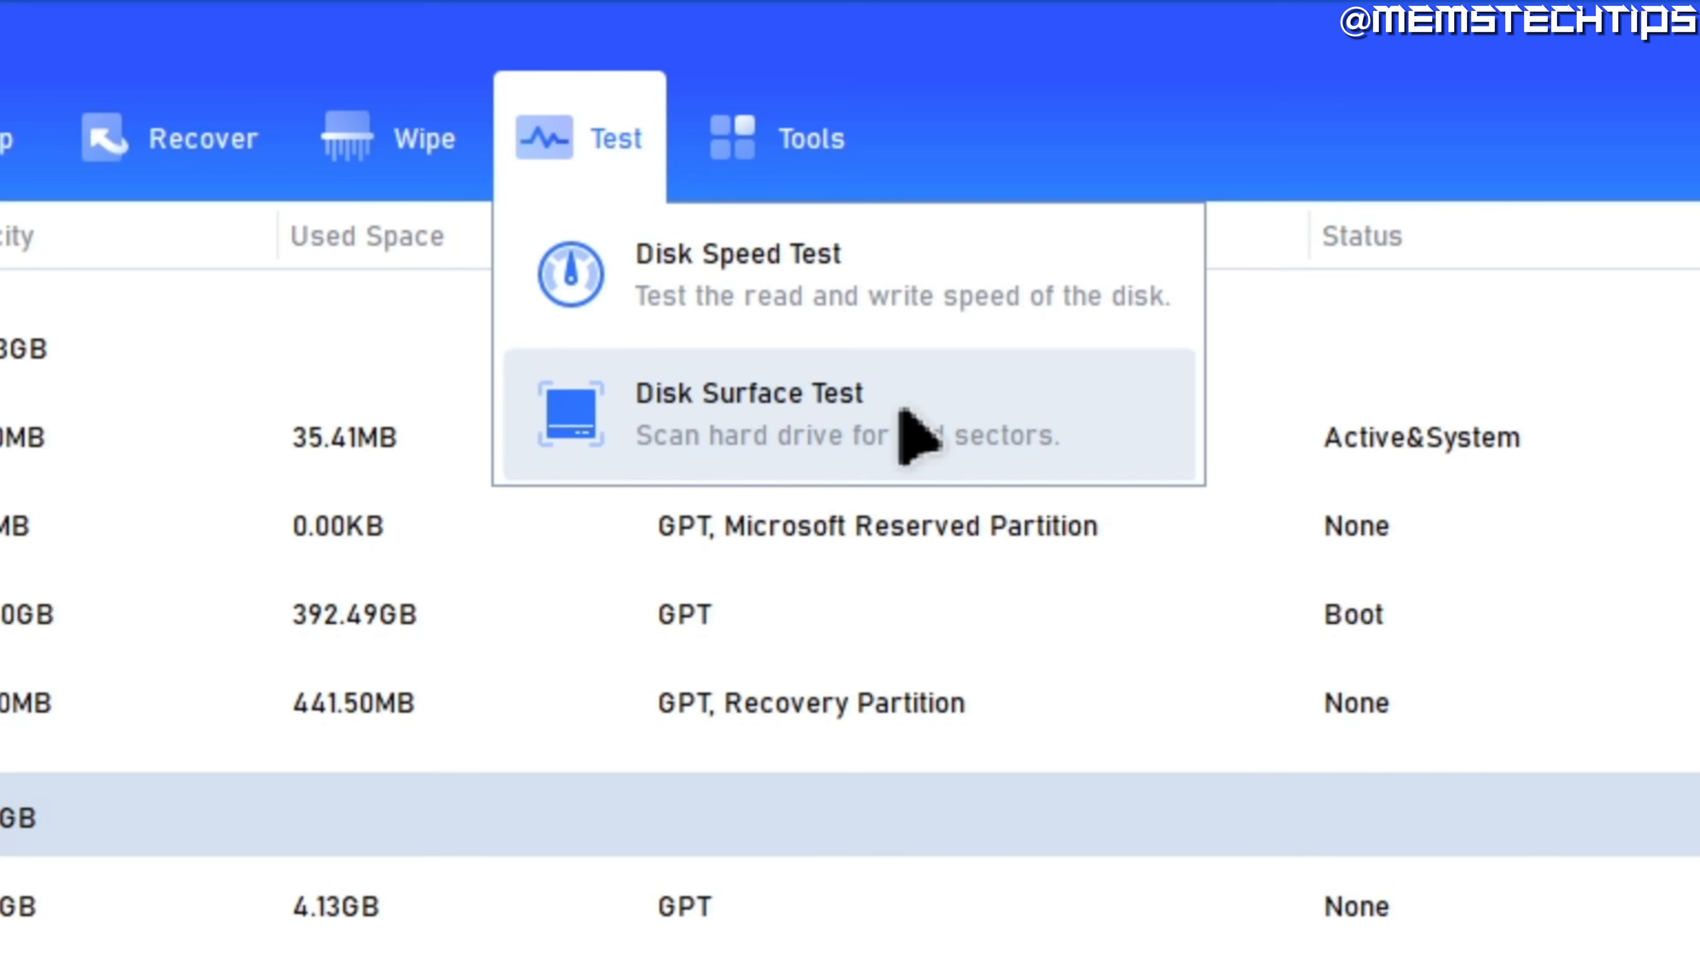
Step: Open Disk Speed Test for partition C:\, and review its Pro Mode settings before returning to Simple Mode
click(971, 461)
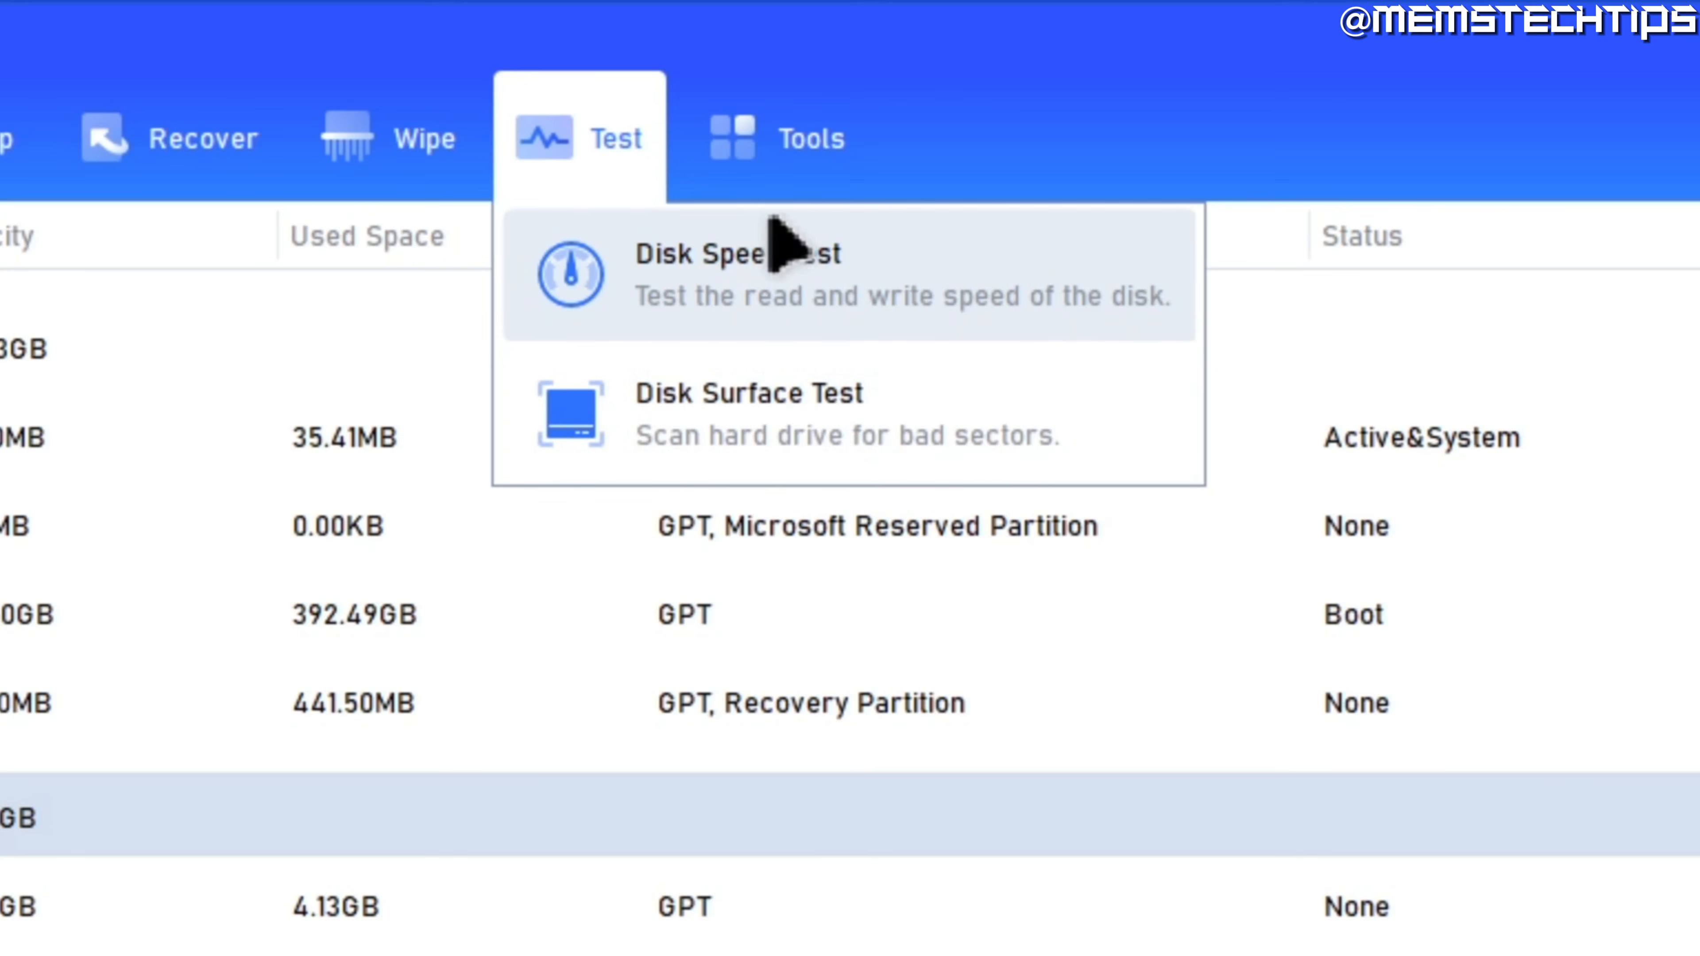
click(809, 254)
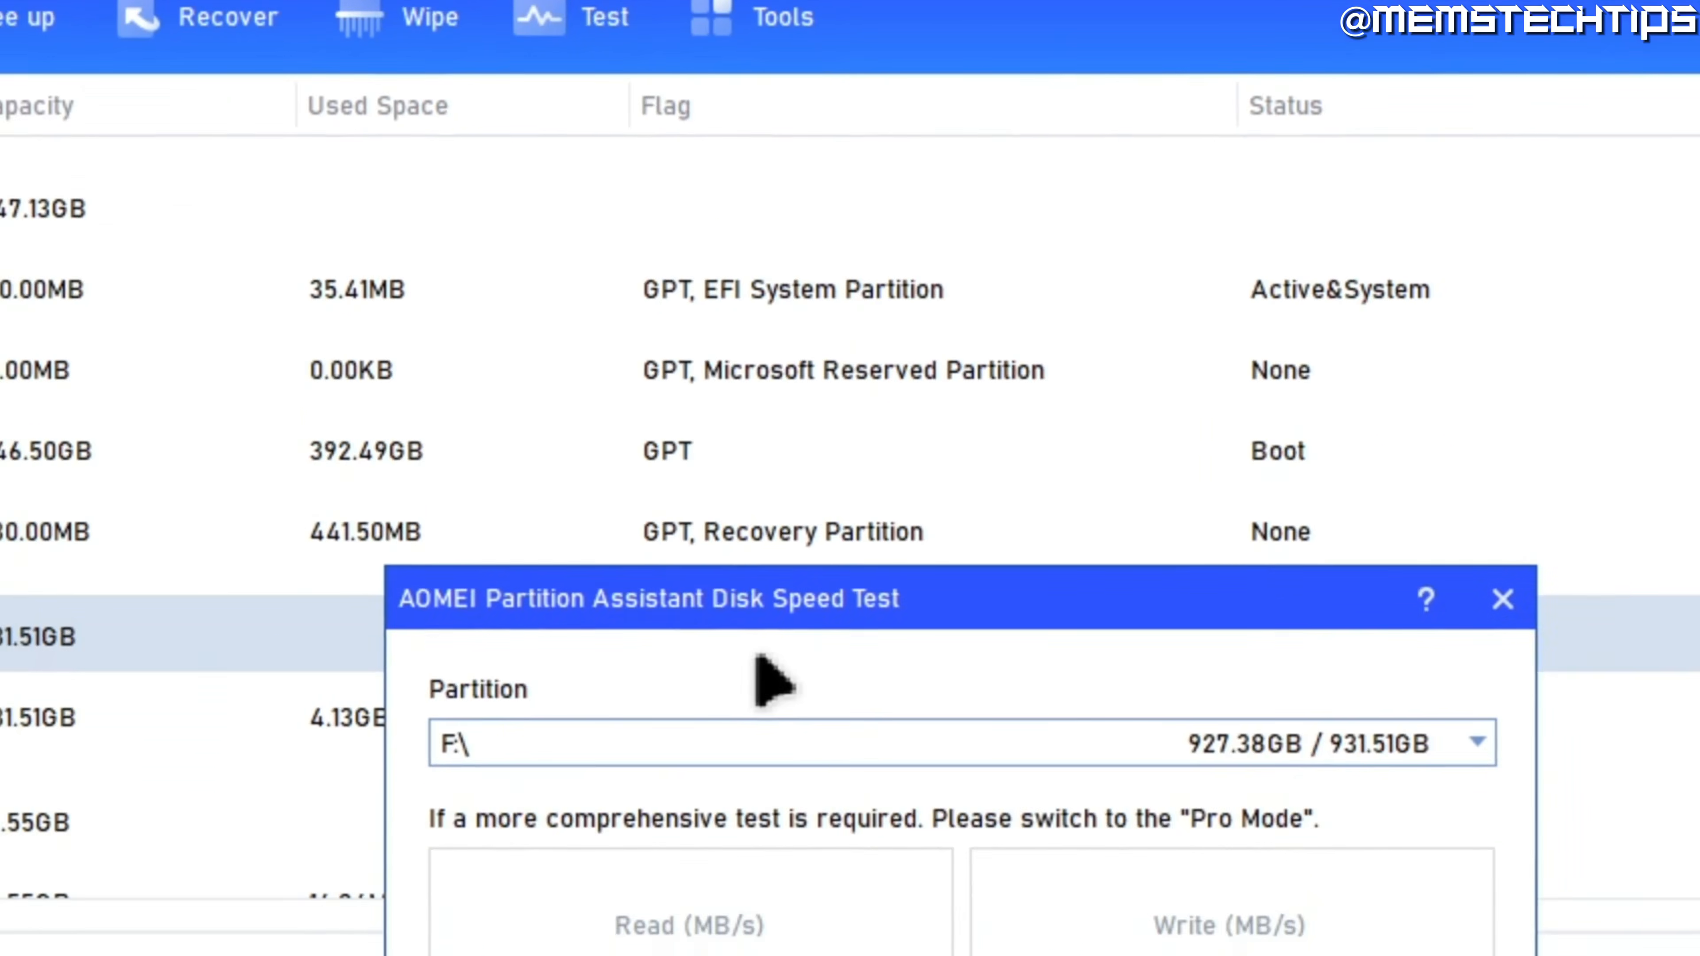
click(585, 935)
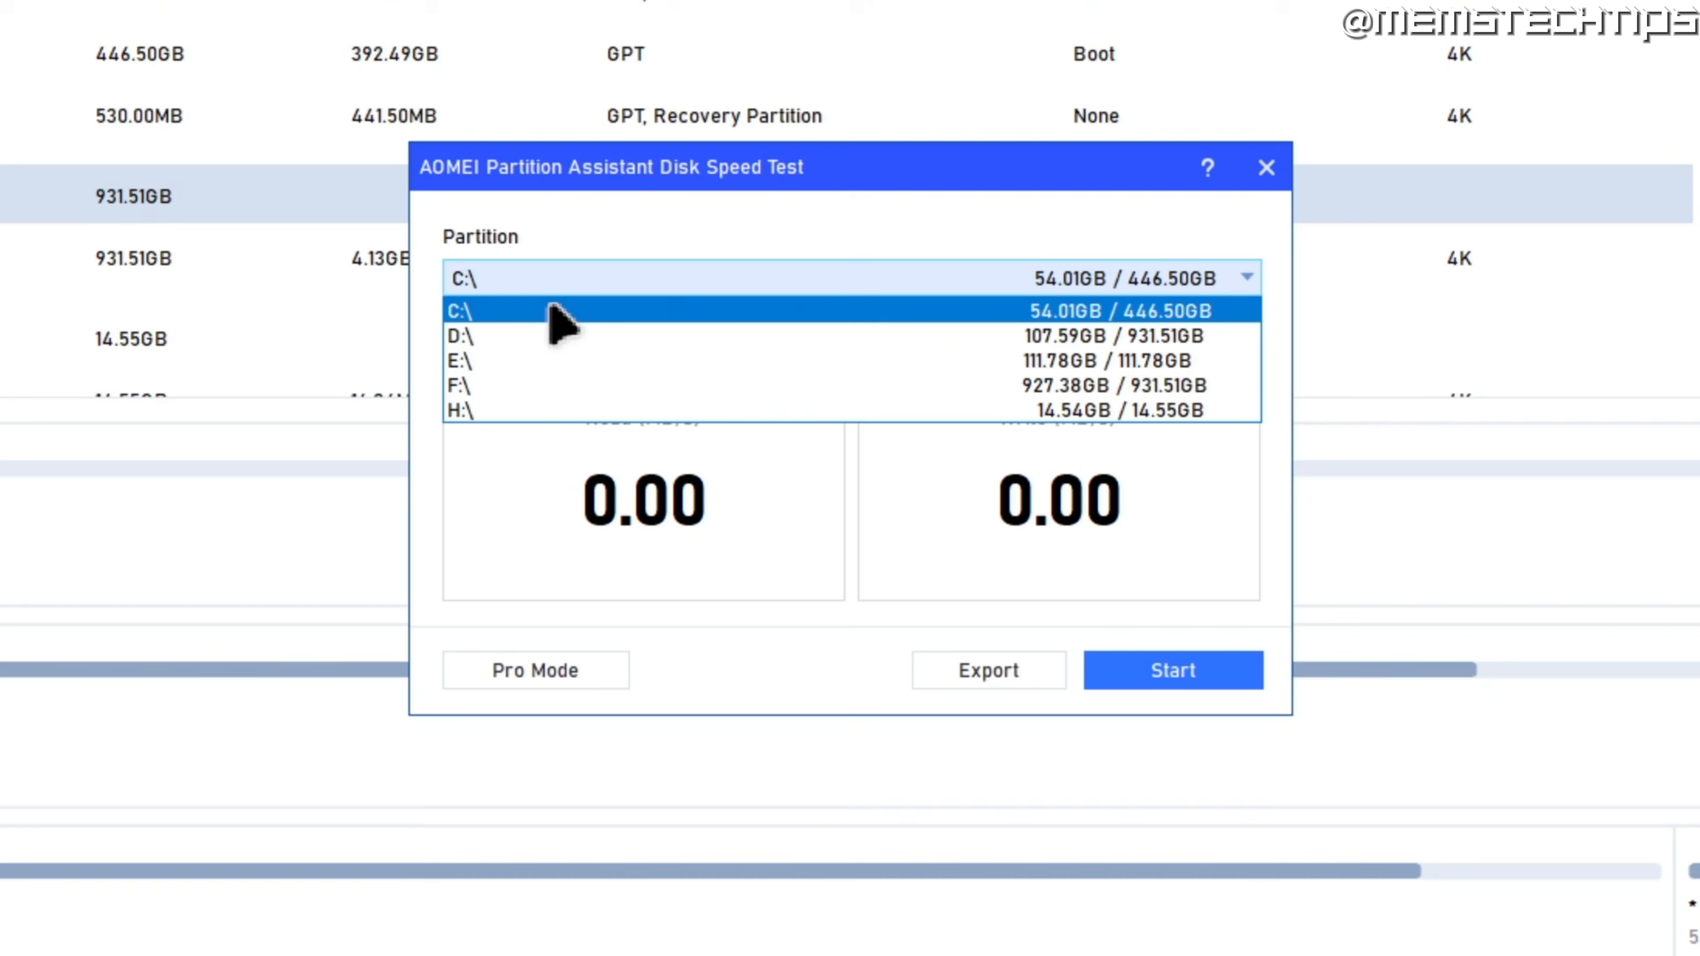
click(518, 312)
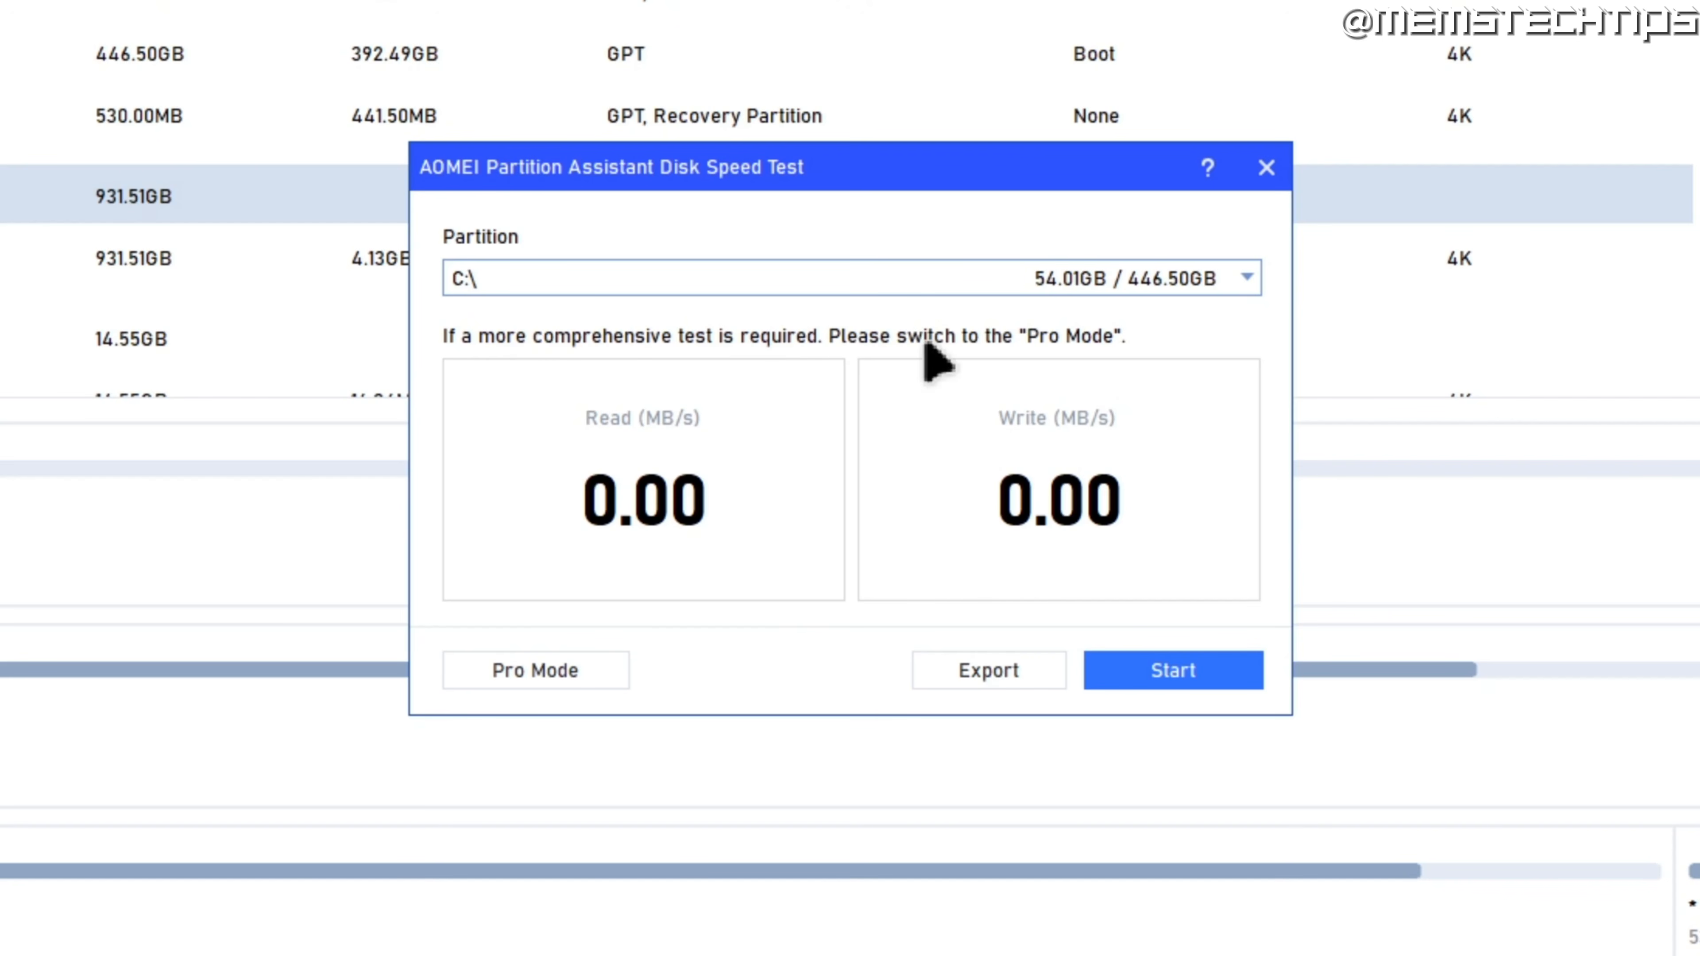
click(581, 670)
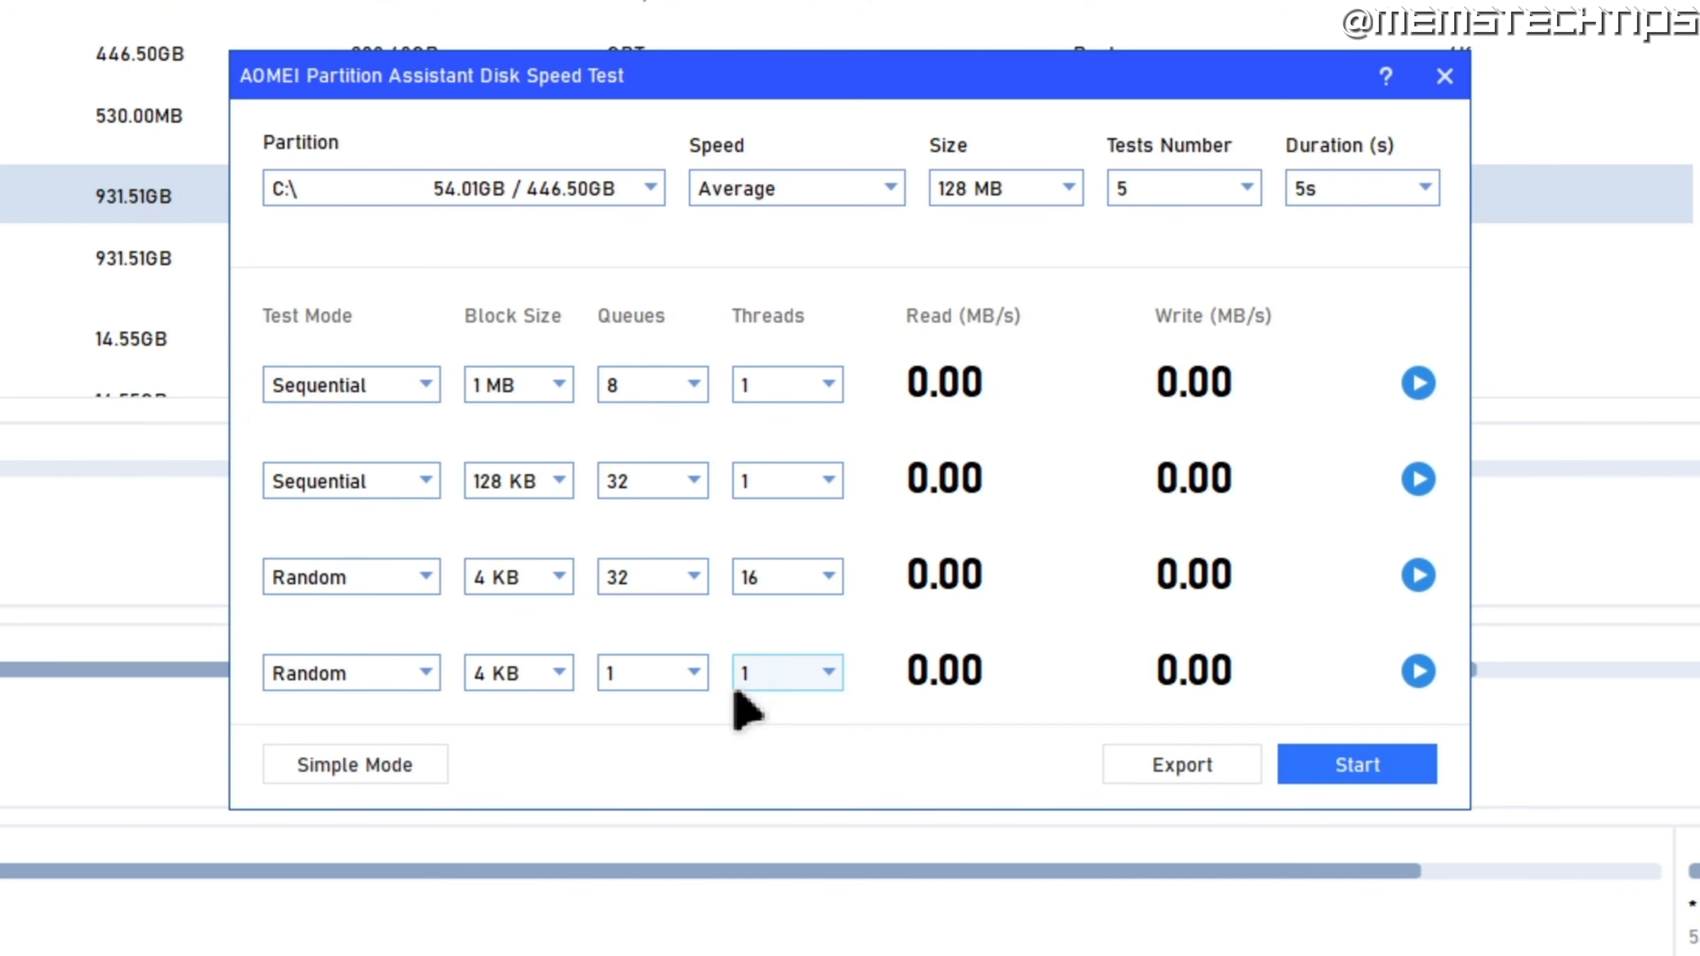
click(375, 764)
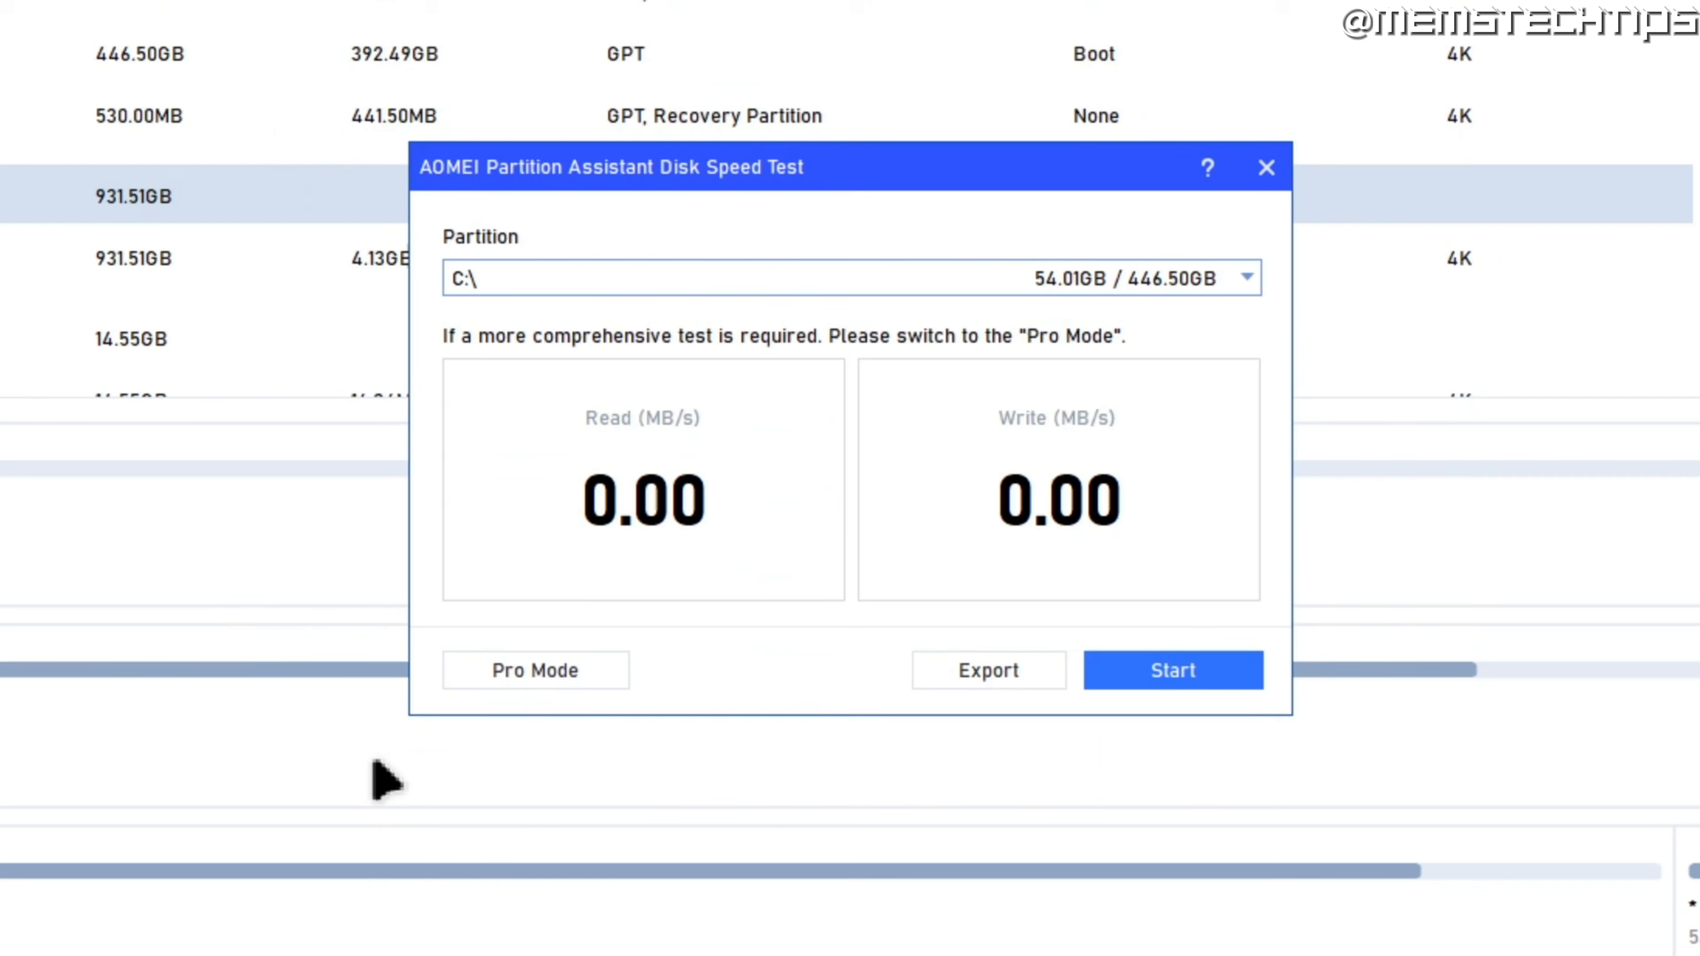
Step: Run the speed test on C:\ and check its export formats, closing Disk Speed Test without exporting
click(1166, 680)
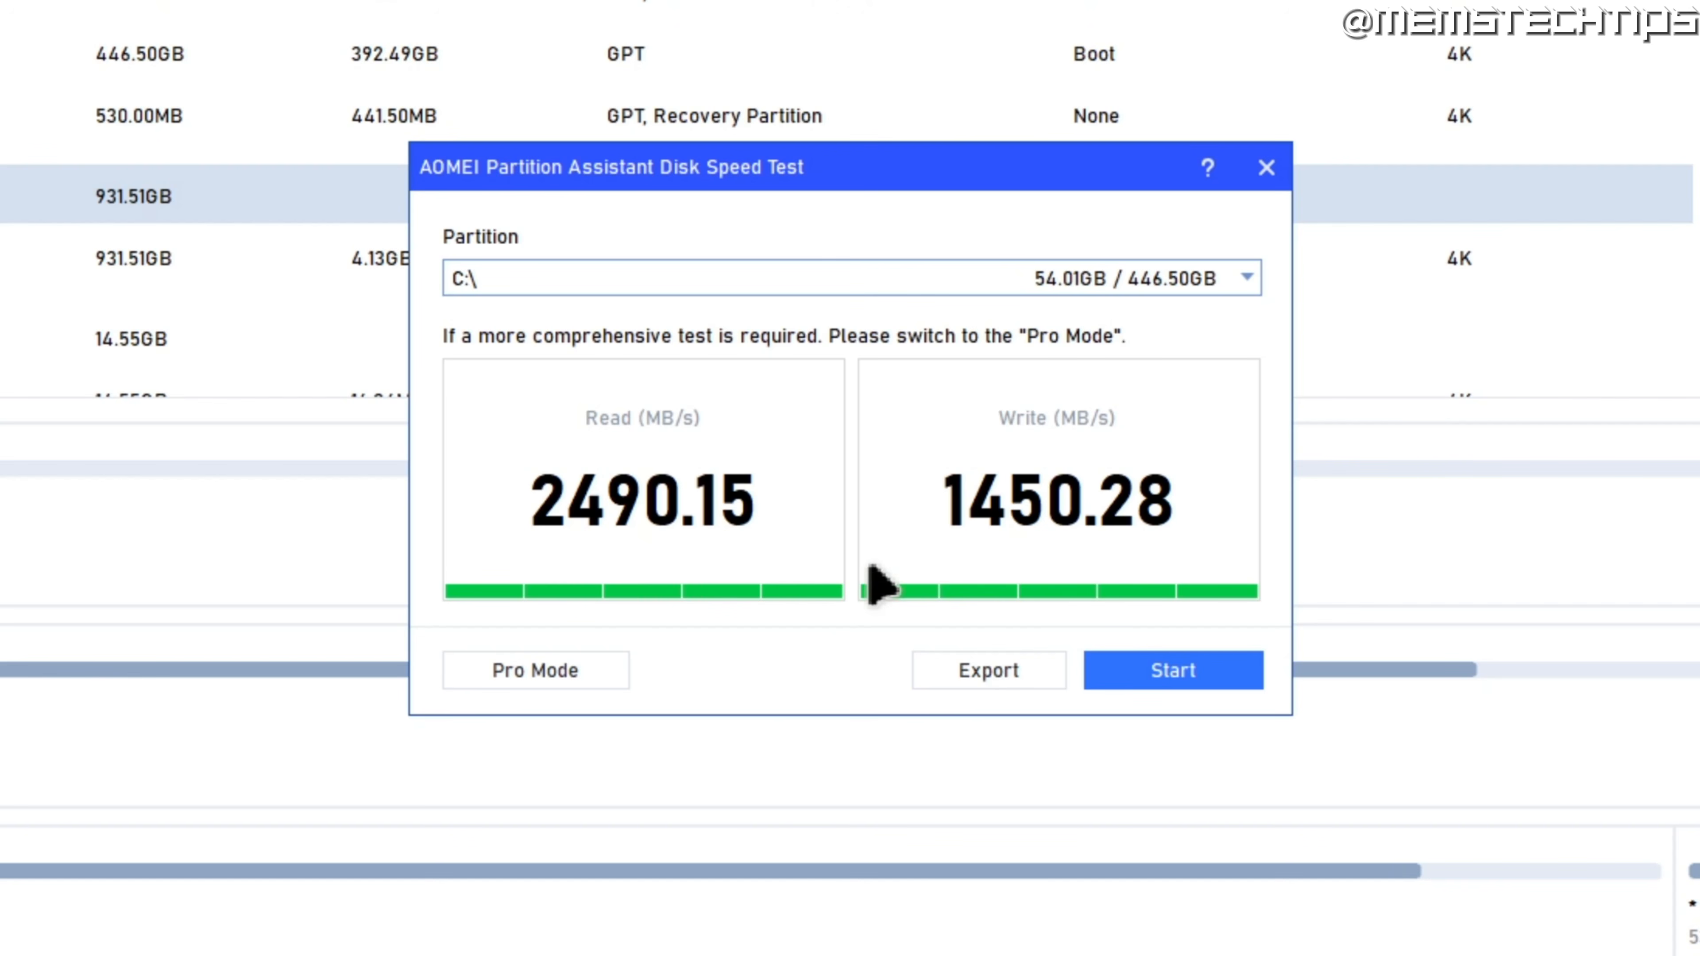
click(1002, 679)
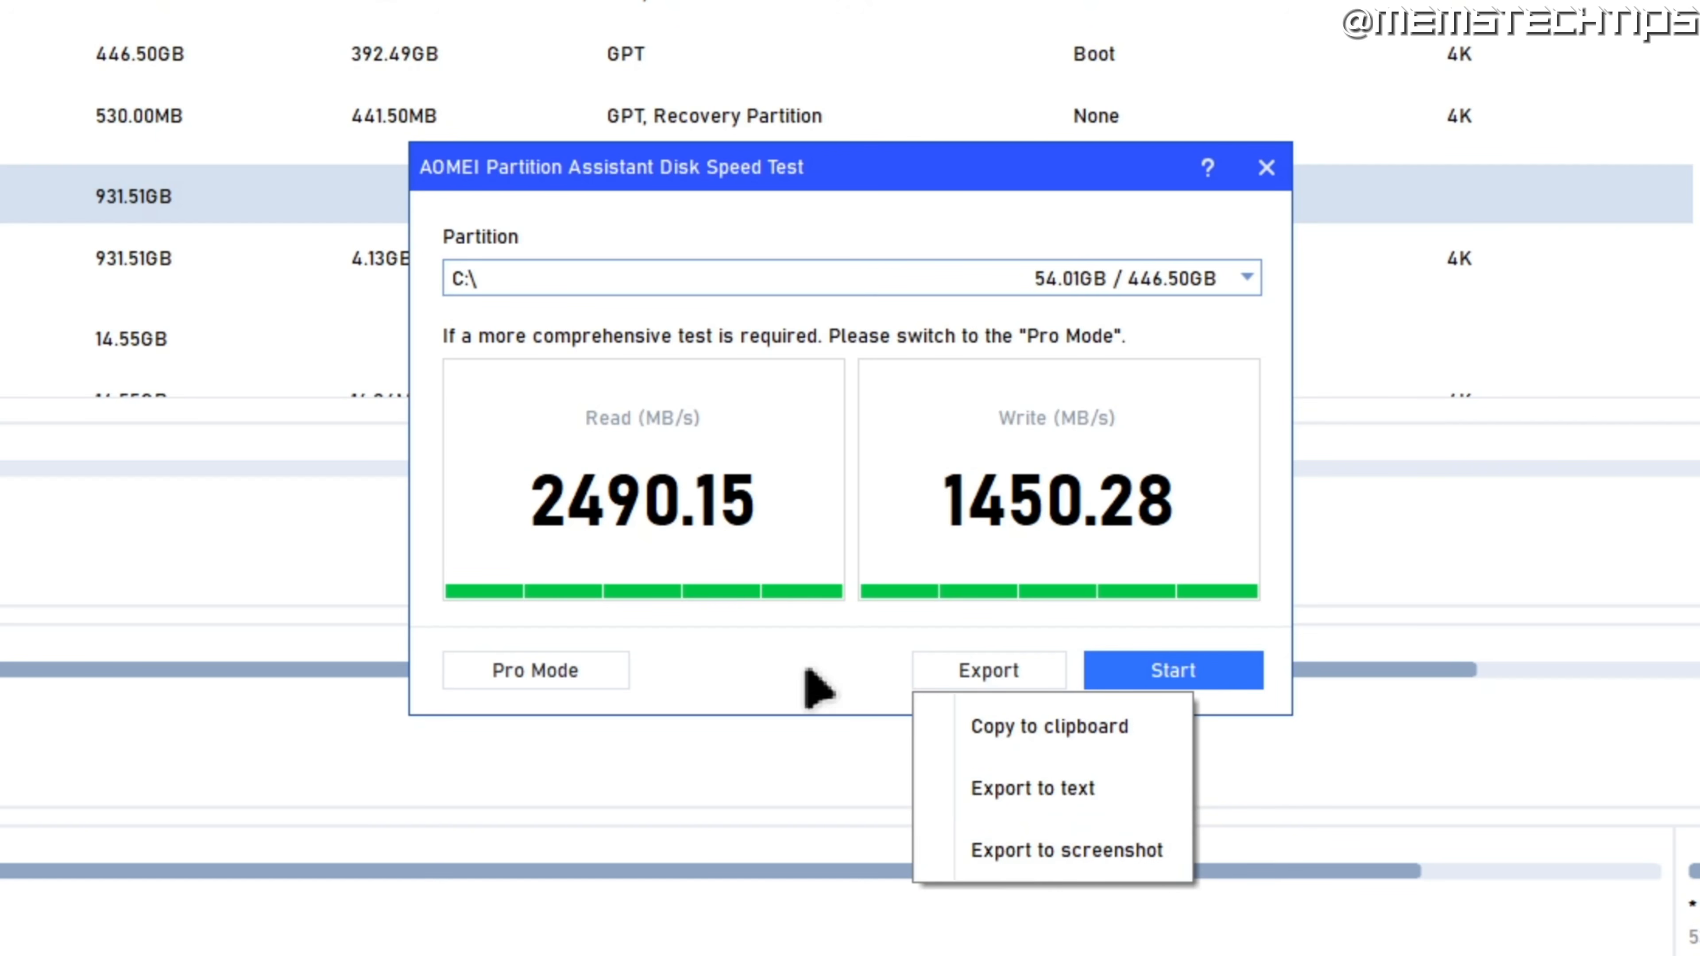
click(802, 670)
click(1267, 171)
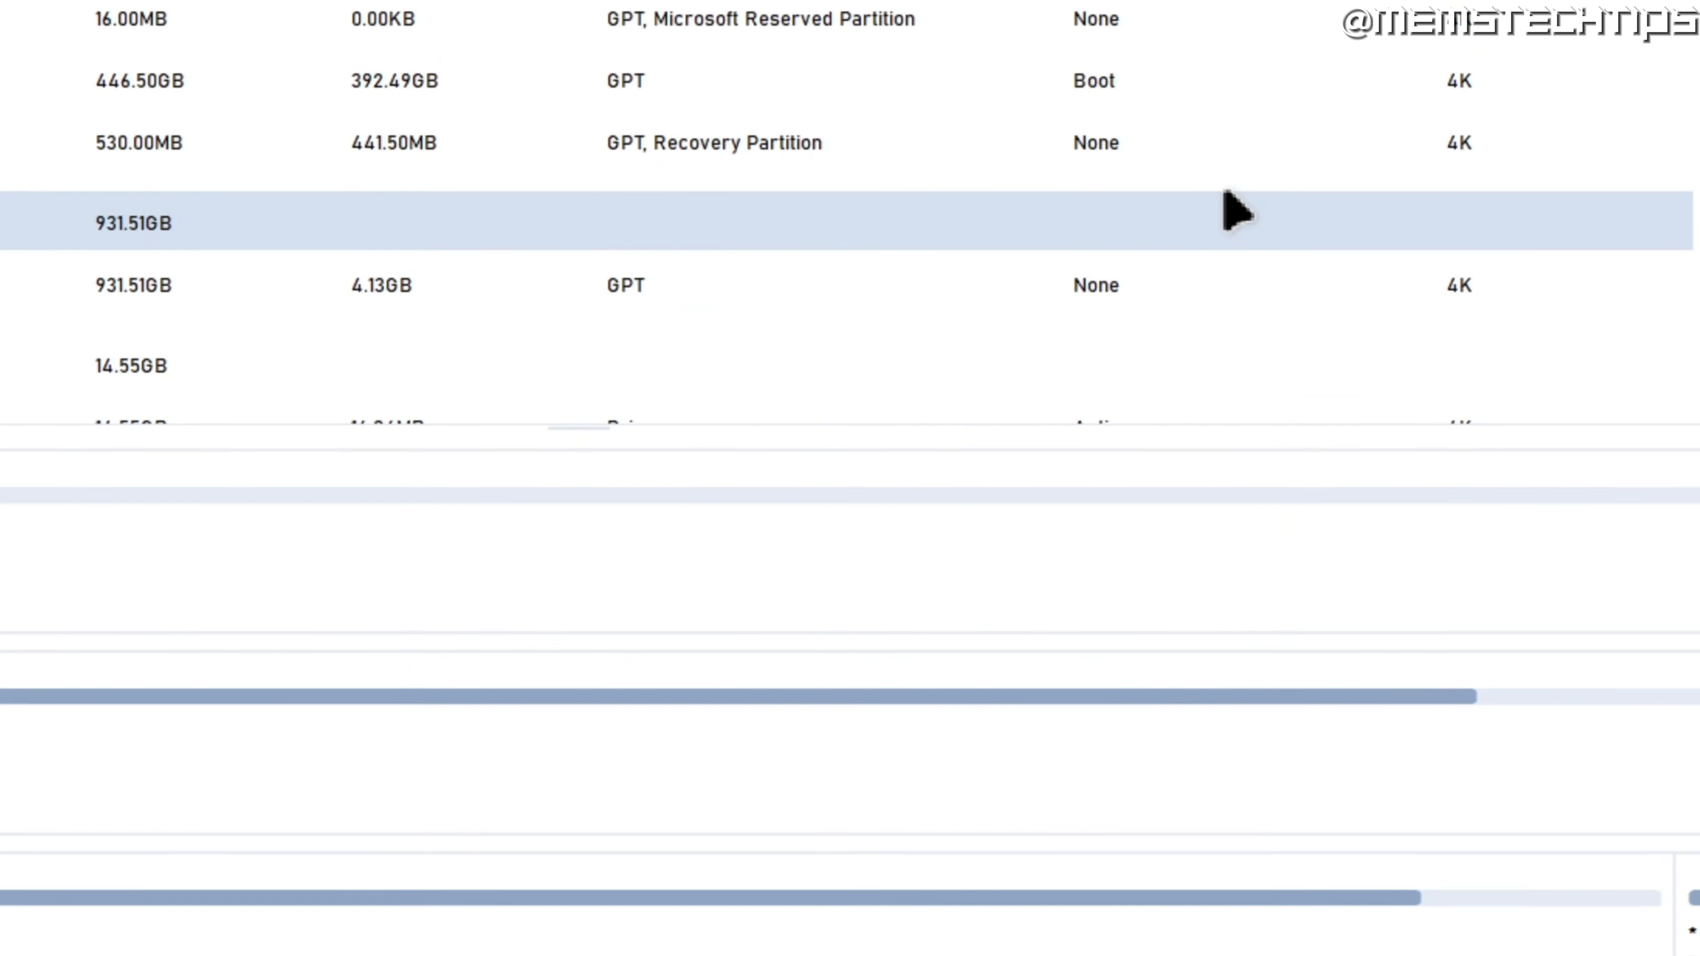
Step: Start a Disk Surface Test for bad sectors on Disk 3 with Quick Check, and cancel it before completion
click(577, 114)
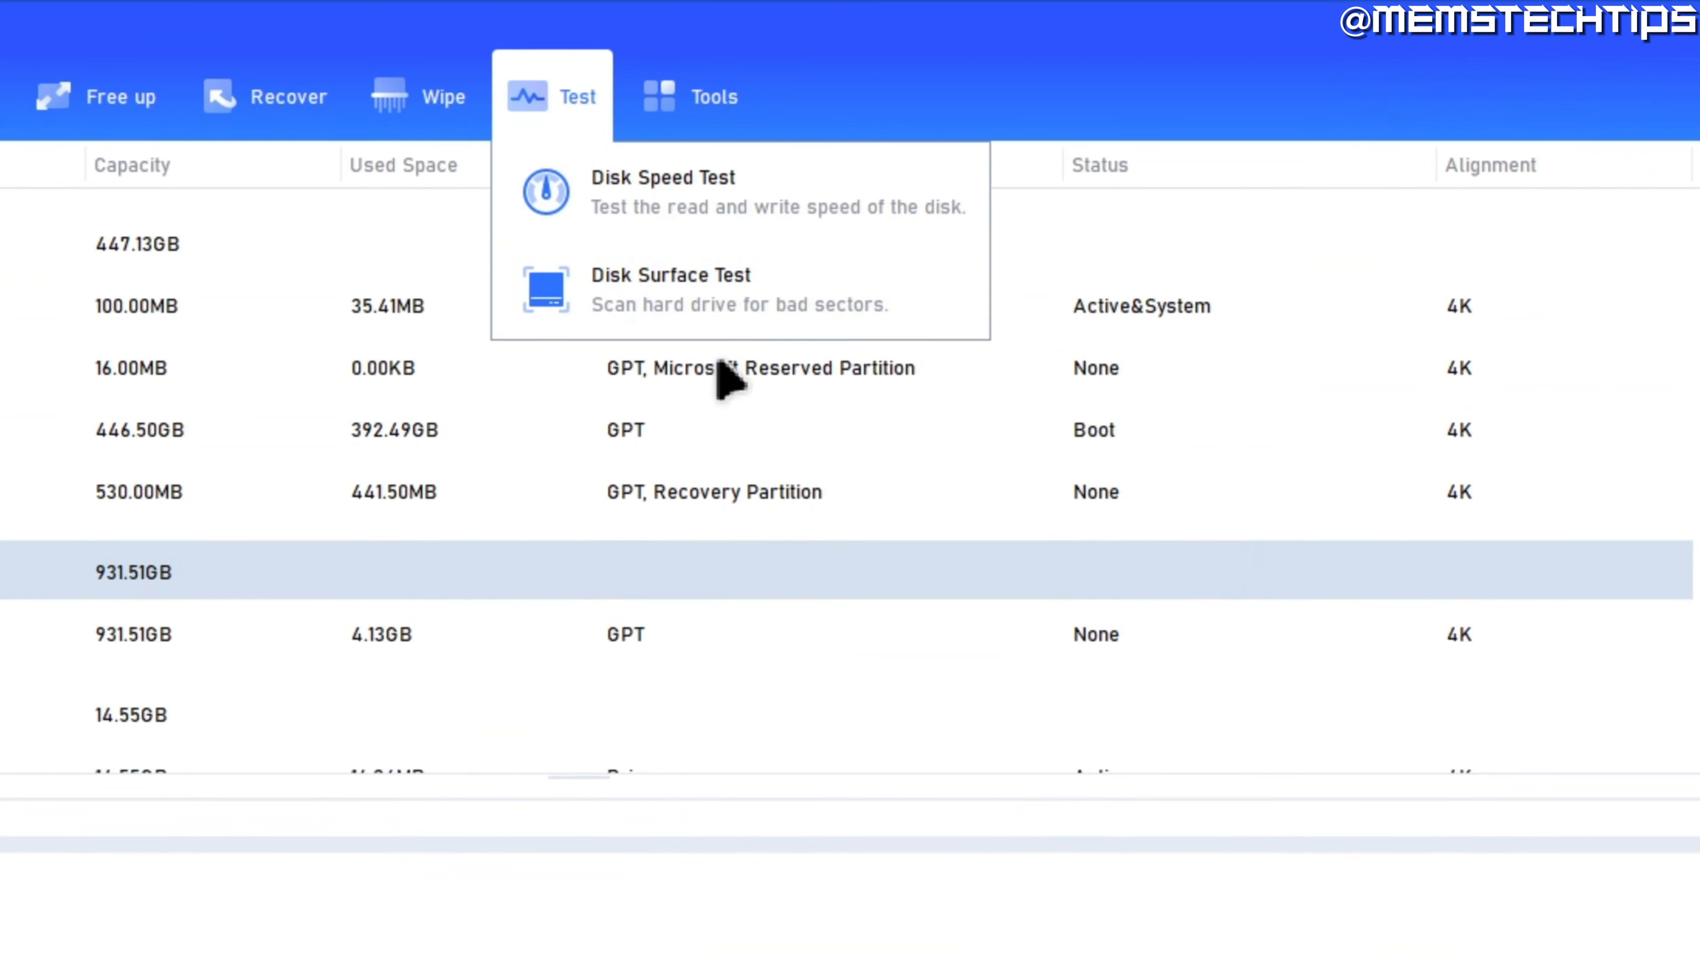
click(826, 304)
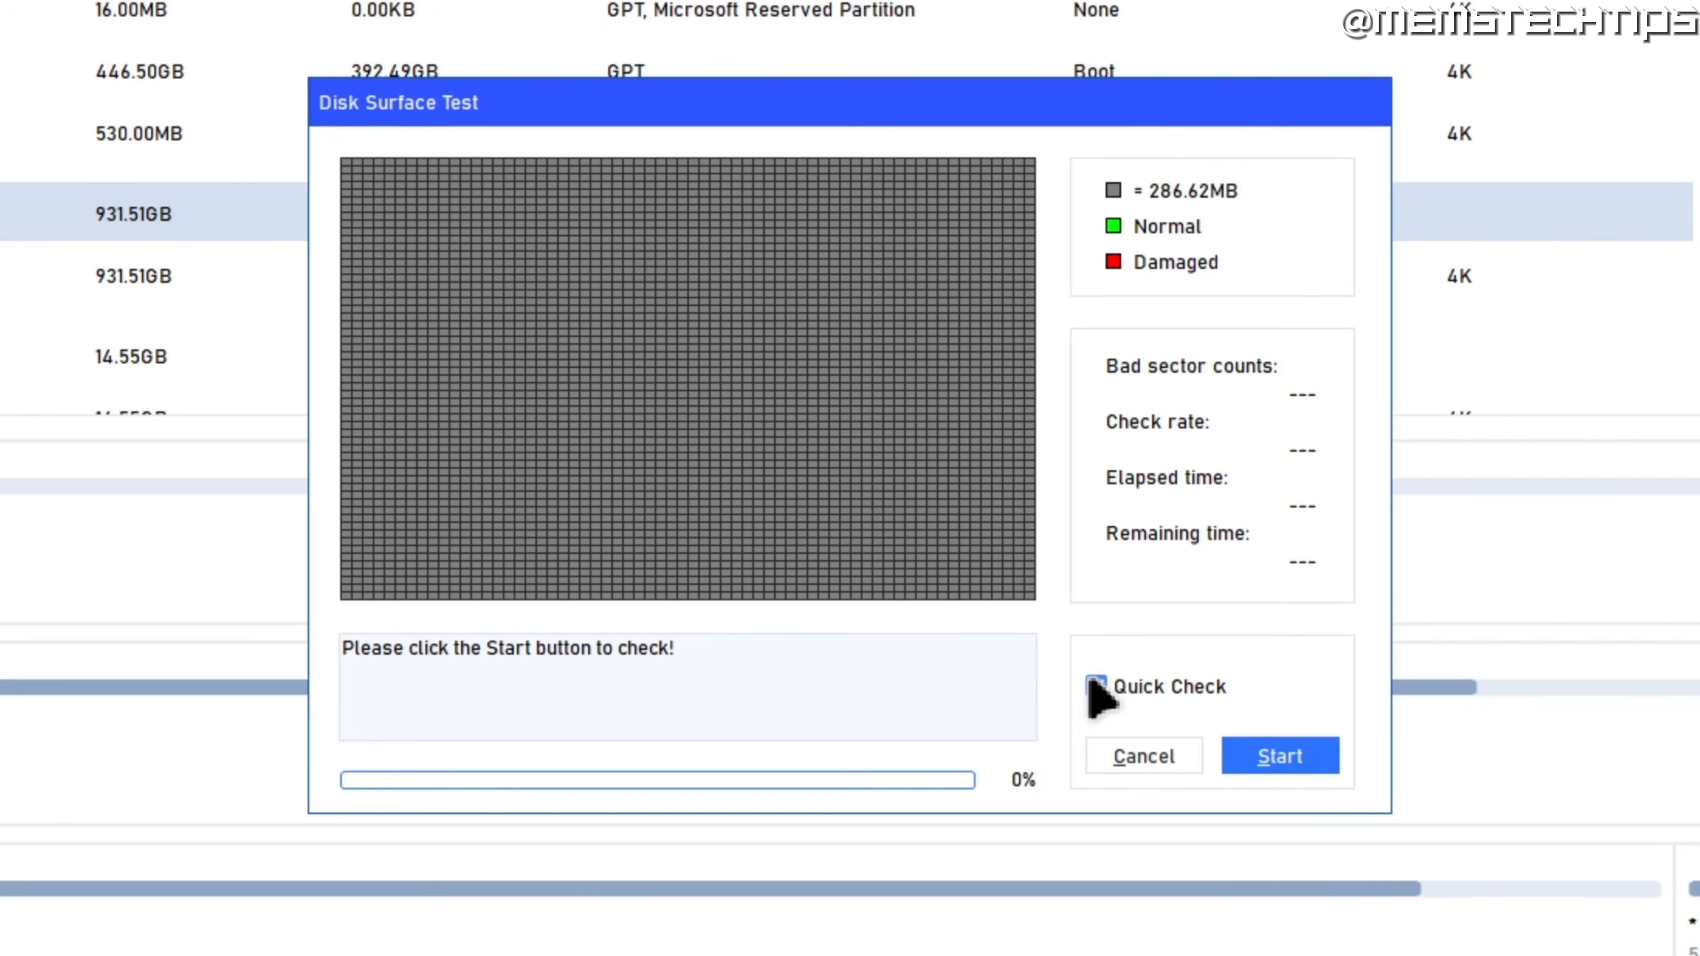
click(1282, 758)
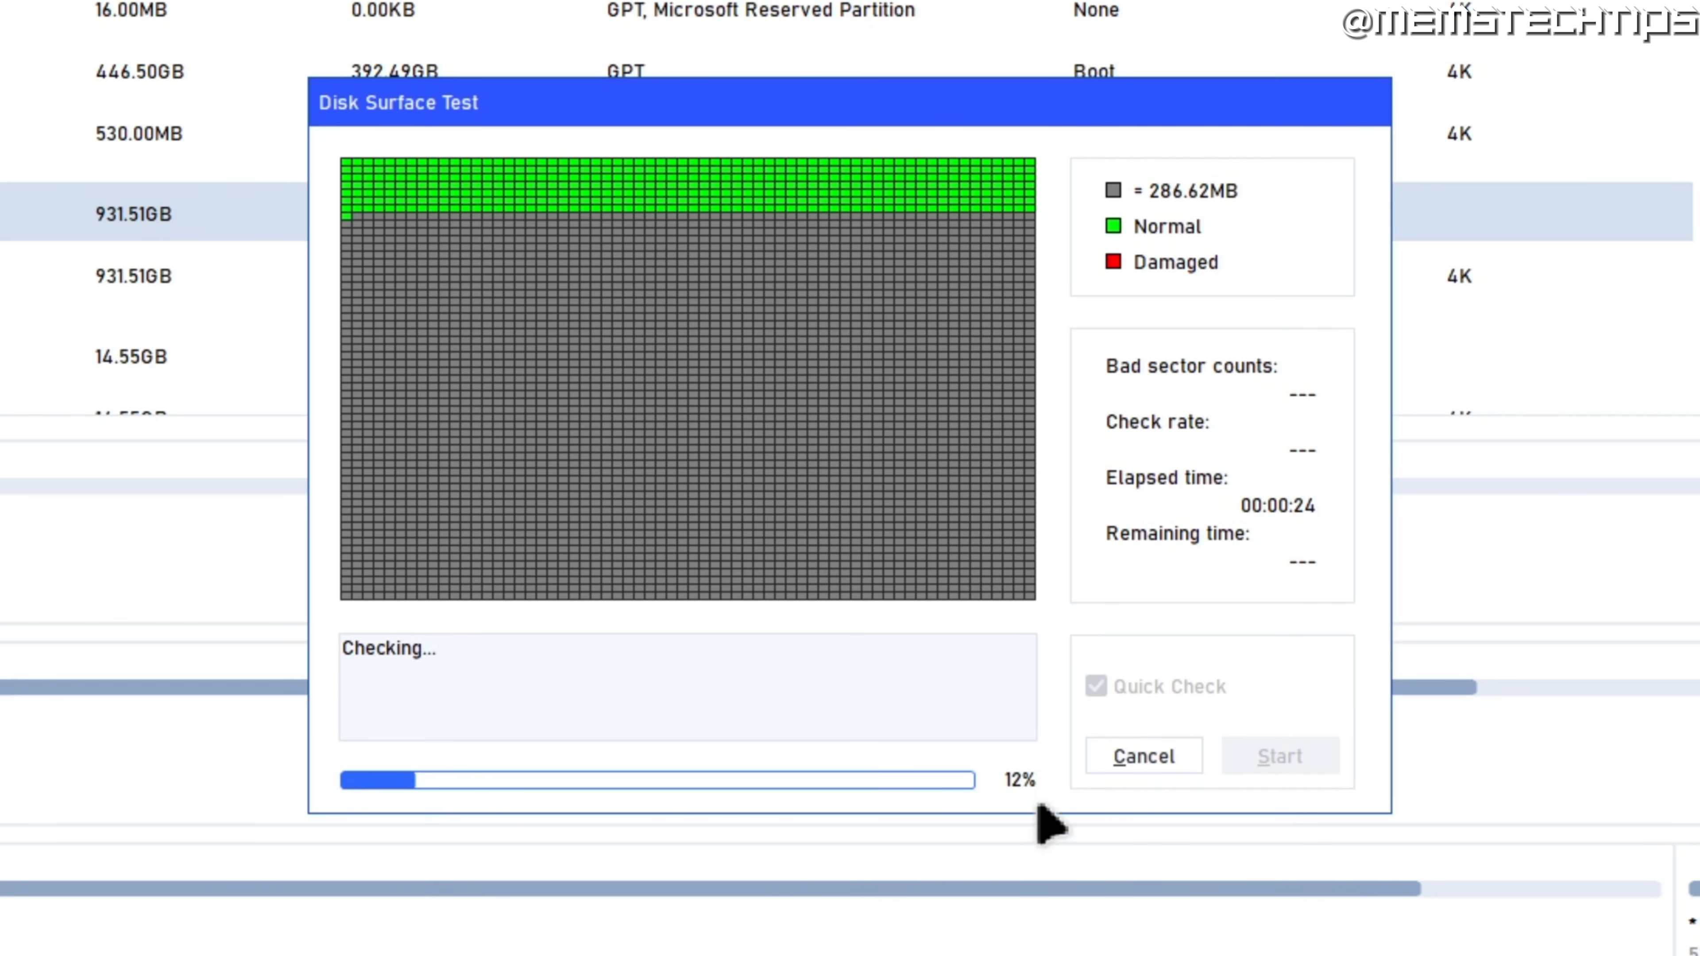
click(1131, 767)
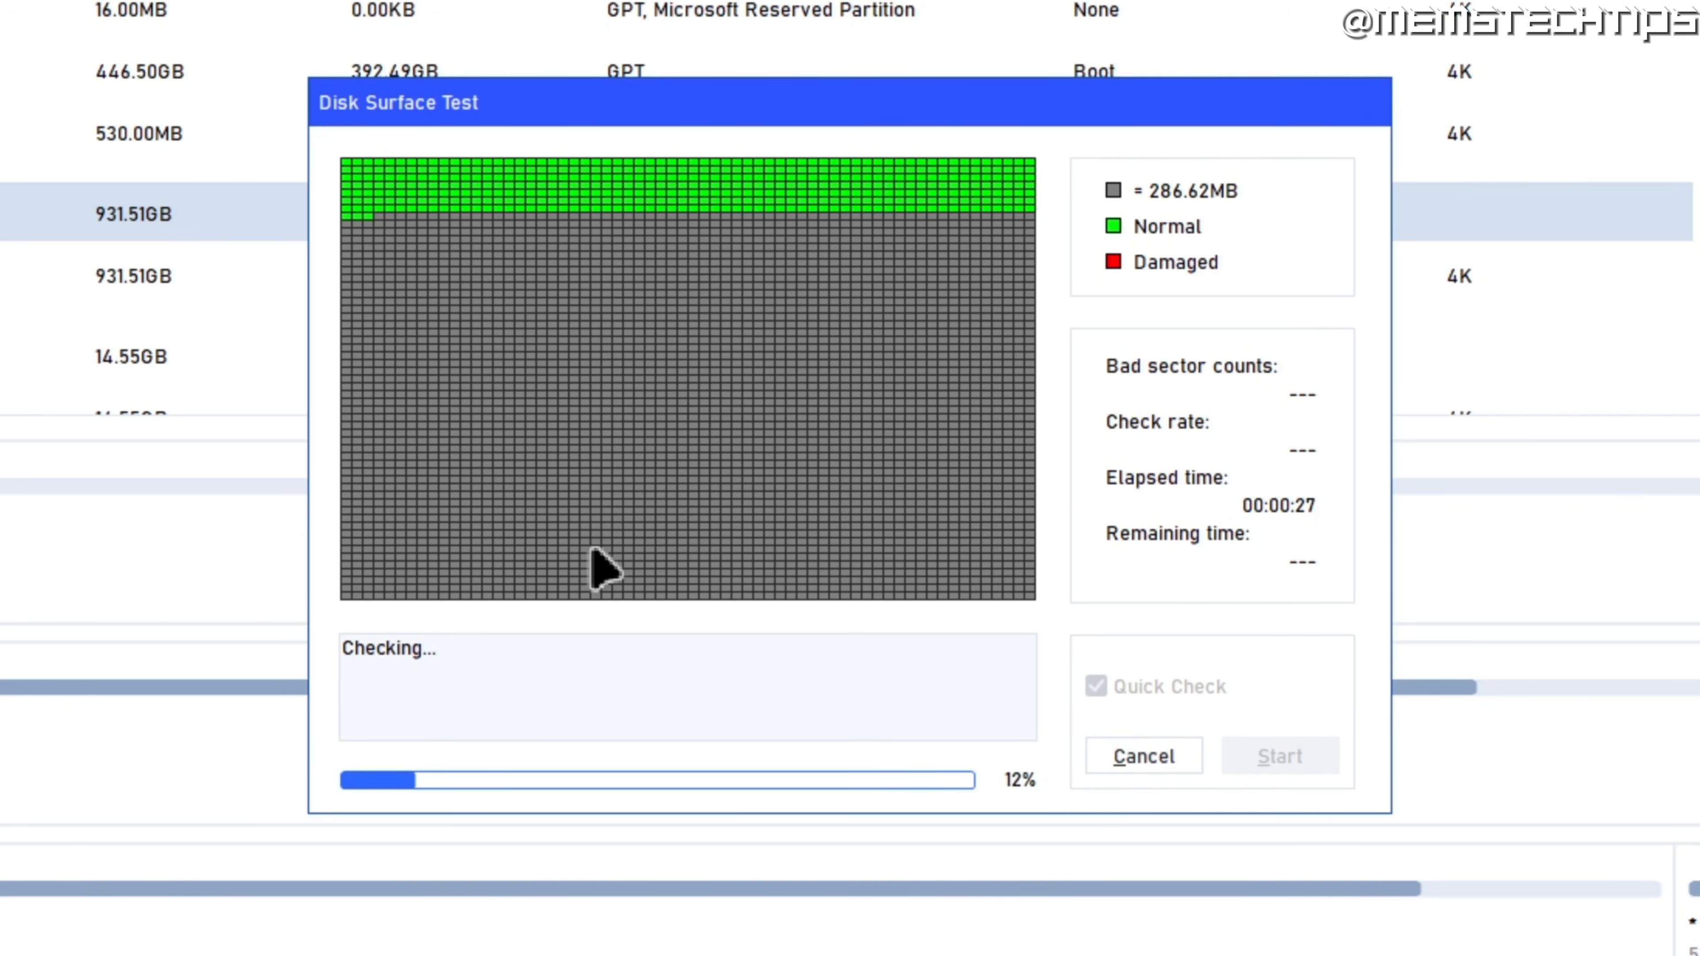
click(1141, 753)
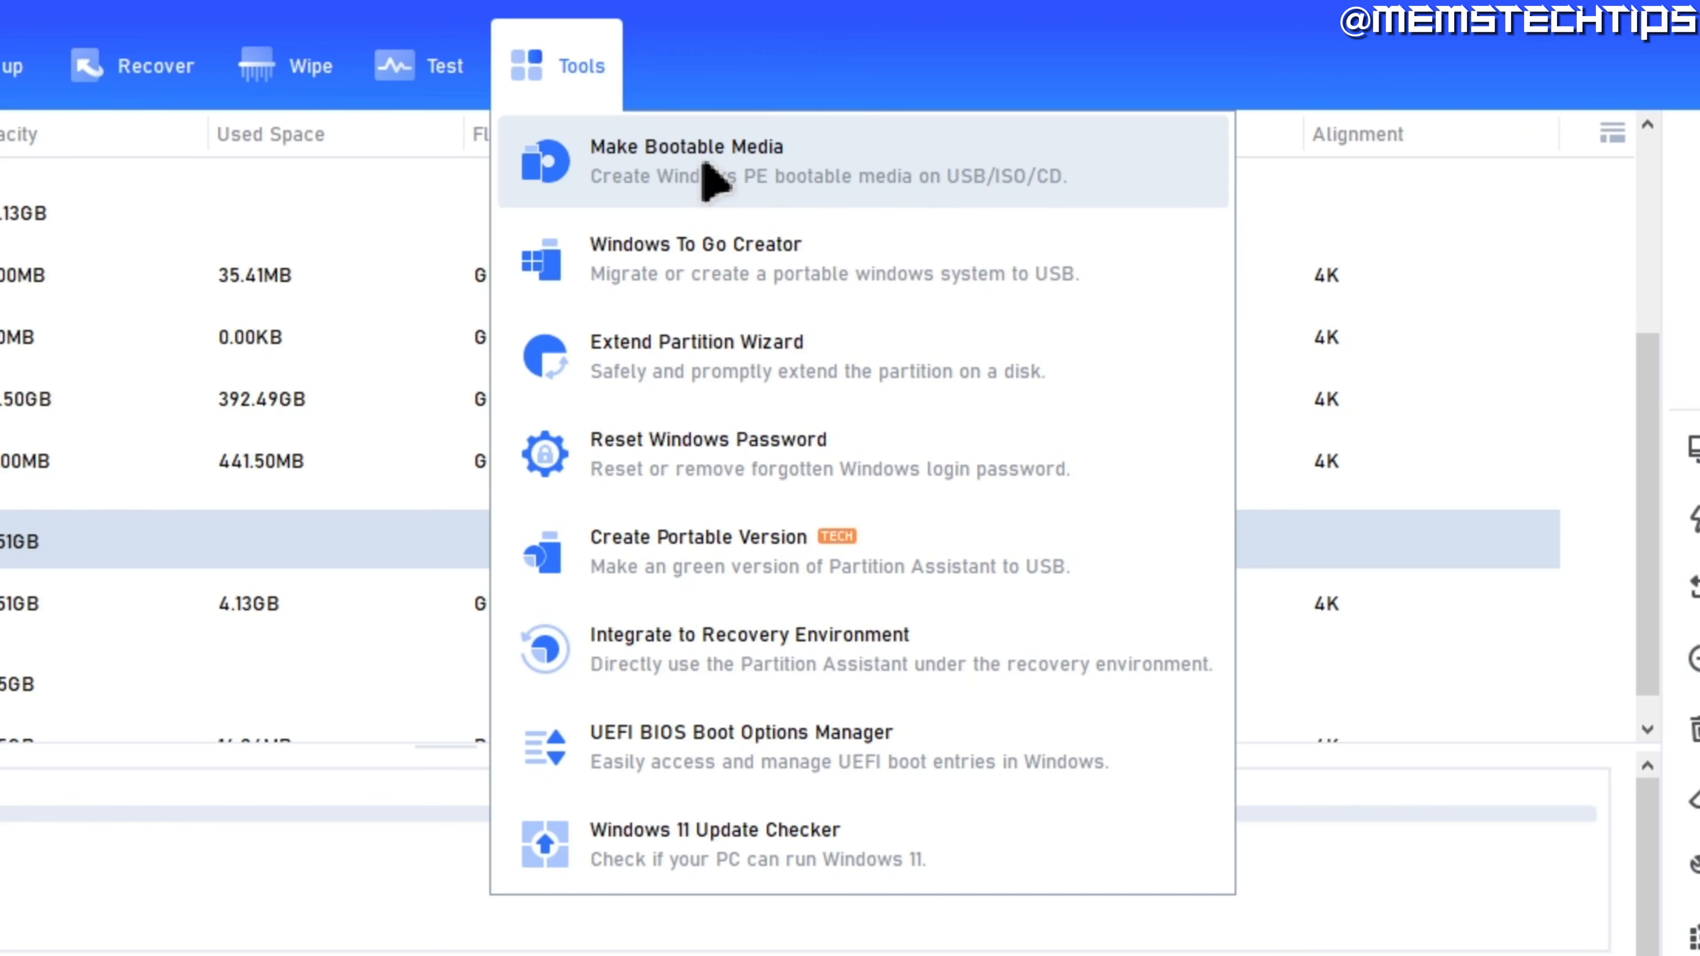
Step: Explore Make Bootable Media's JetFlashTranscend 16GB USB and ISO export targets, and close the wizard without proceeding
click(960, 181)
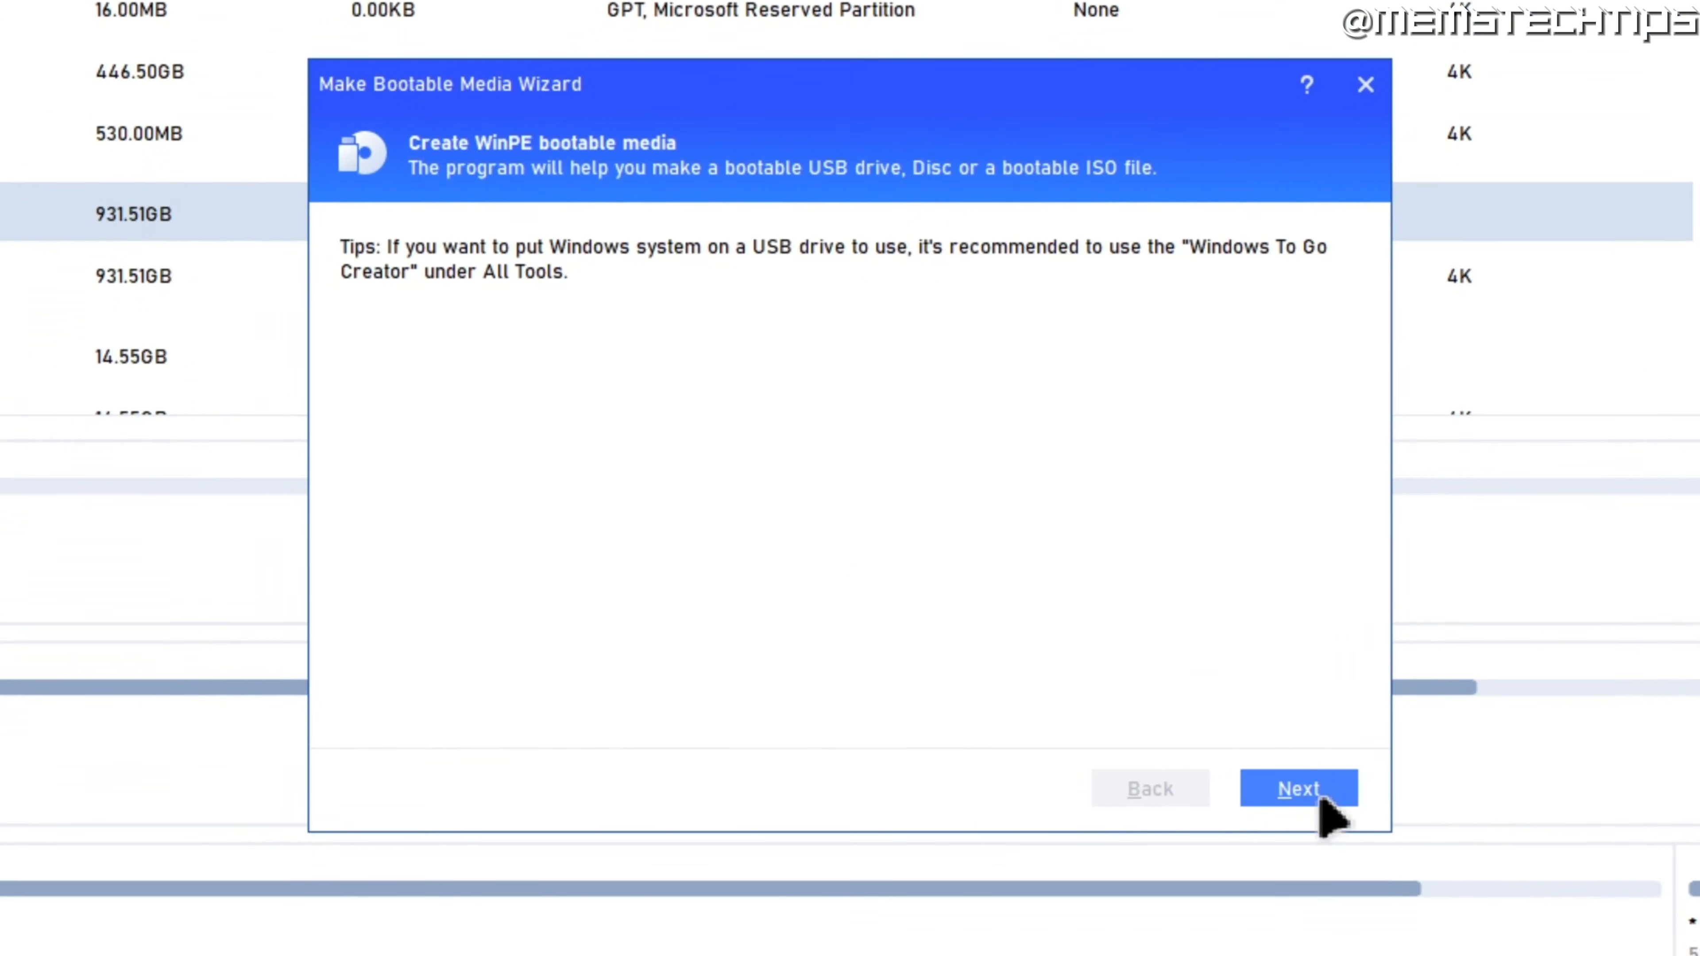
click(1322, 800)
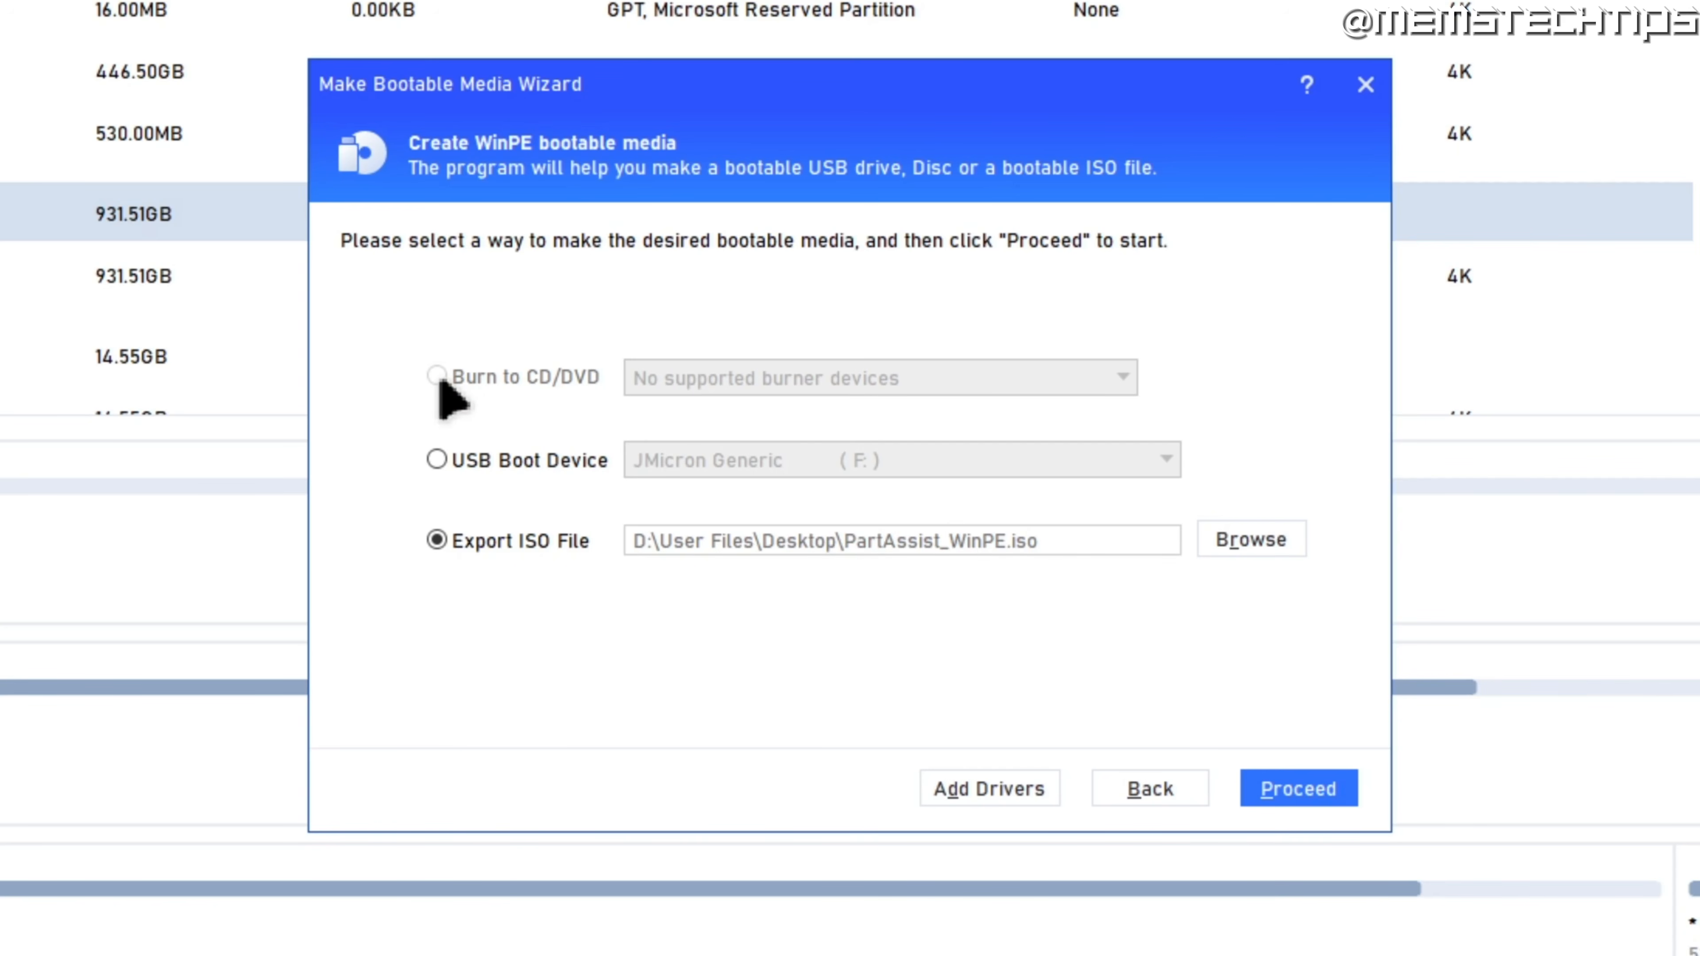
click(440, 461)
click(769, 470)
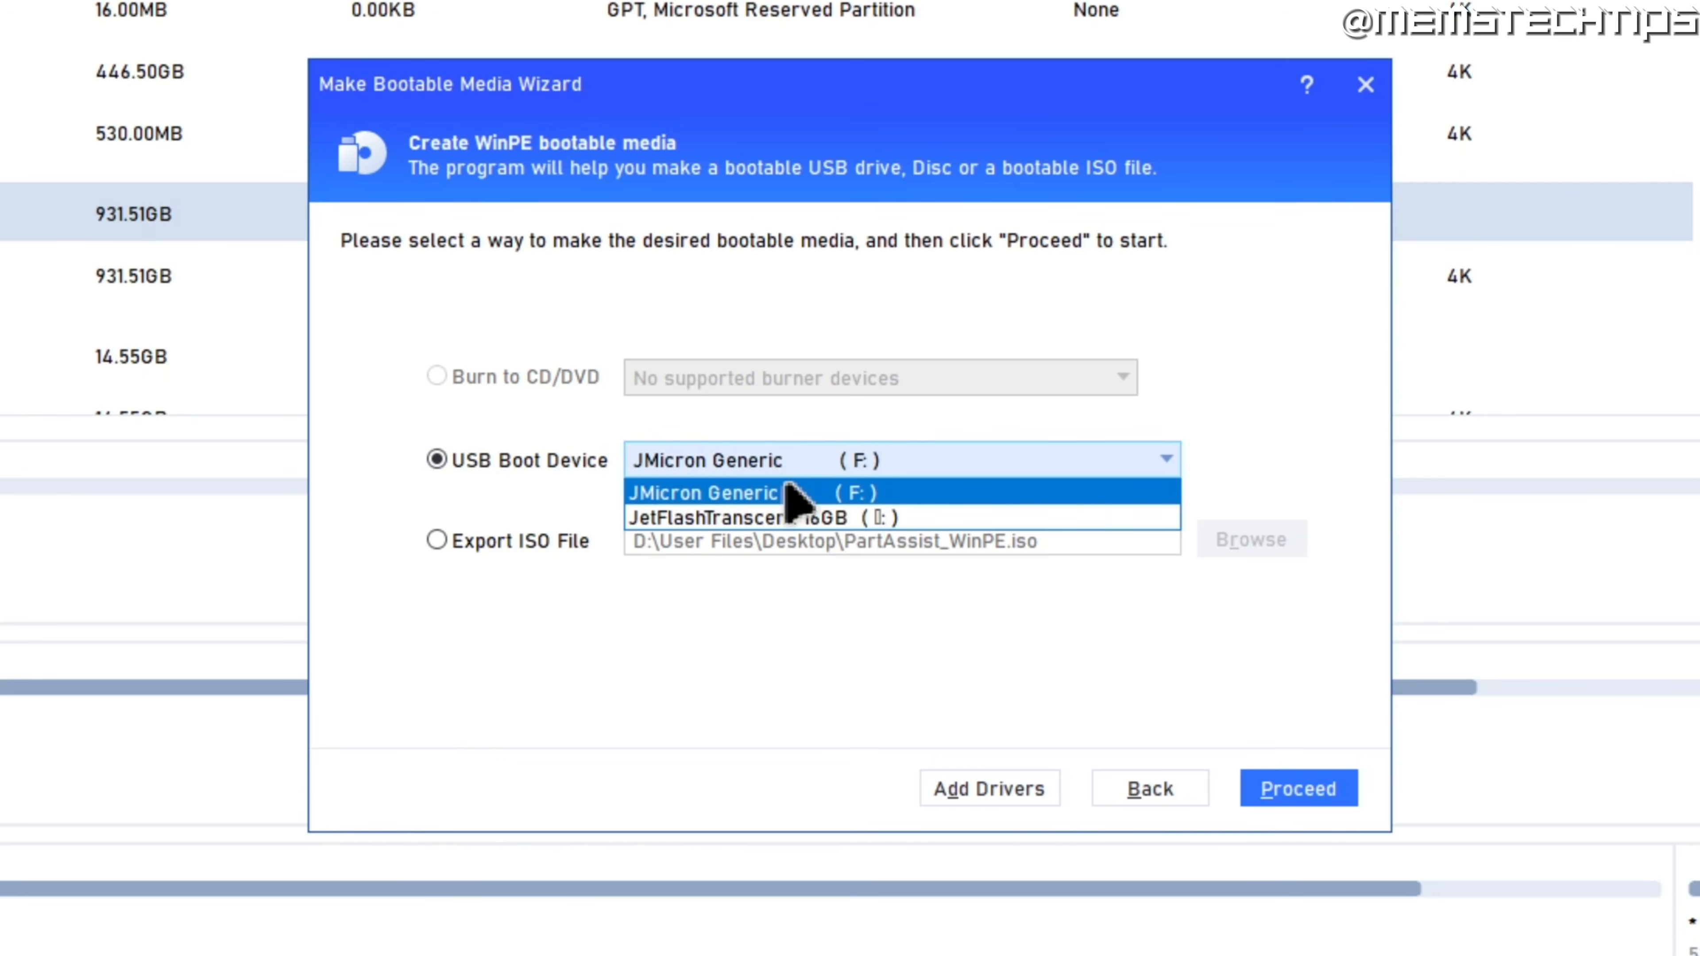
click(777, 519)
click(477, 543)
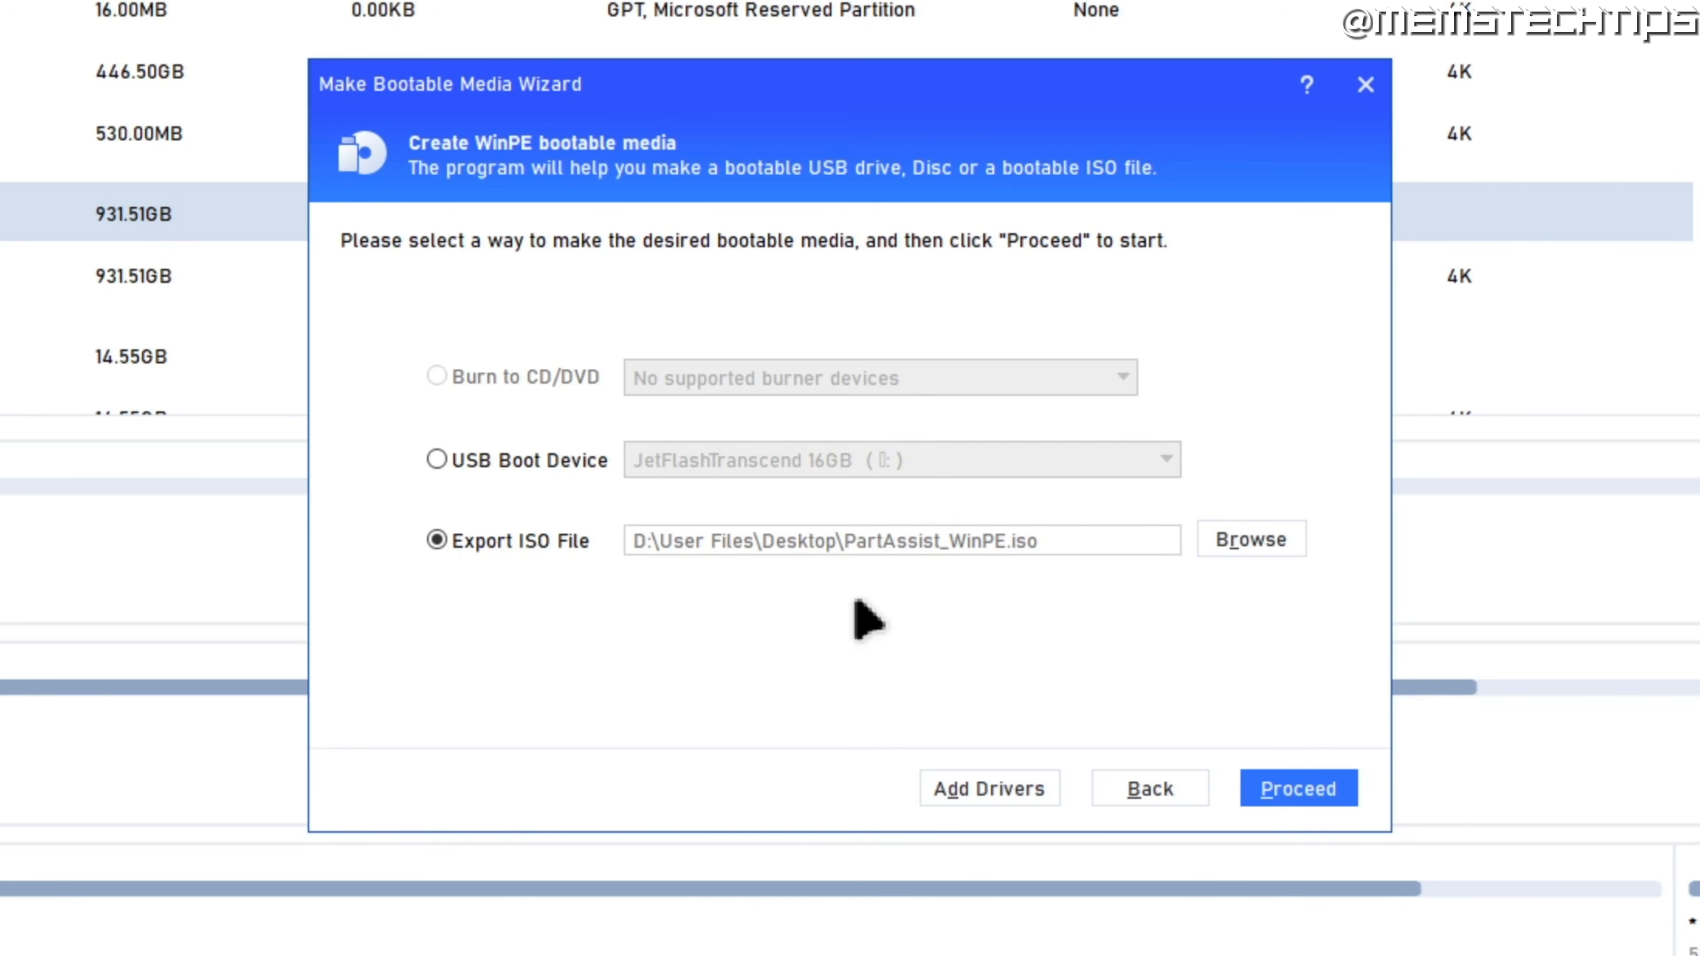
click(523, 458)
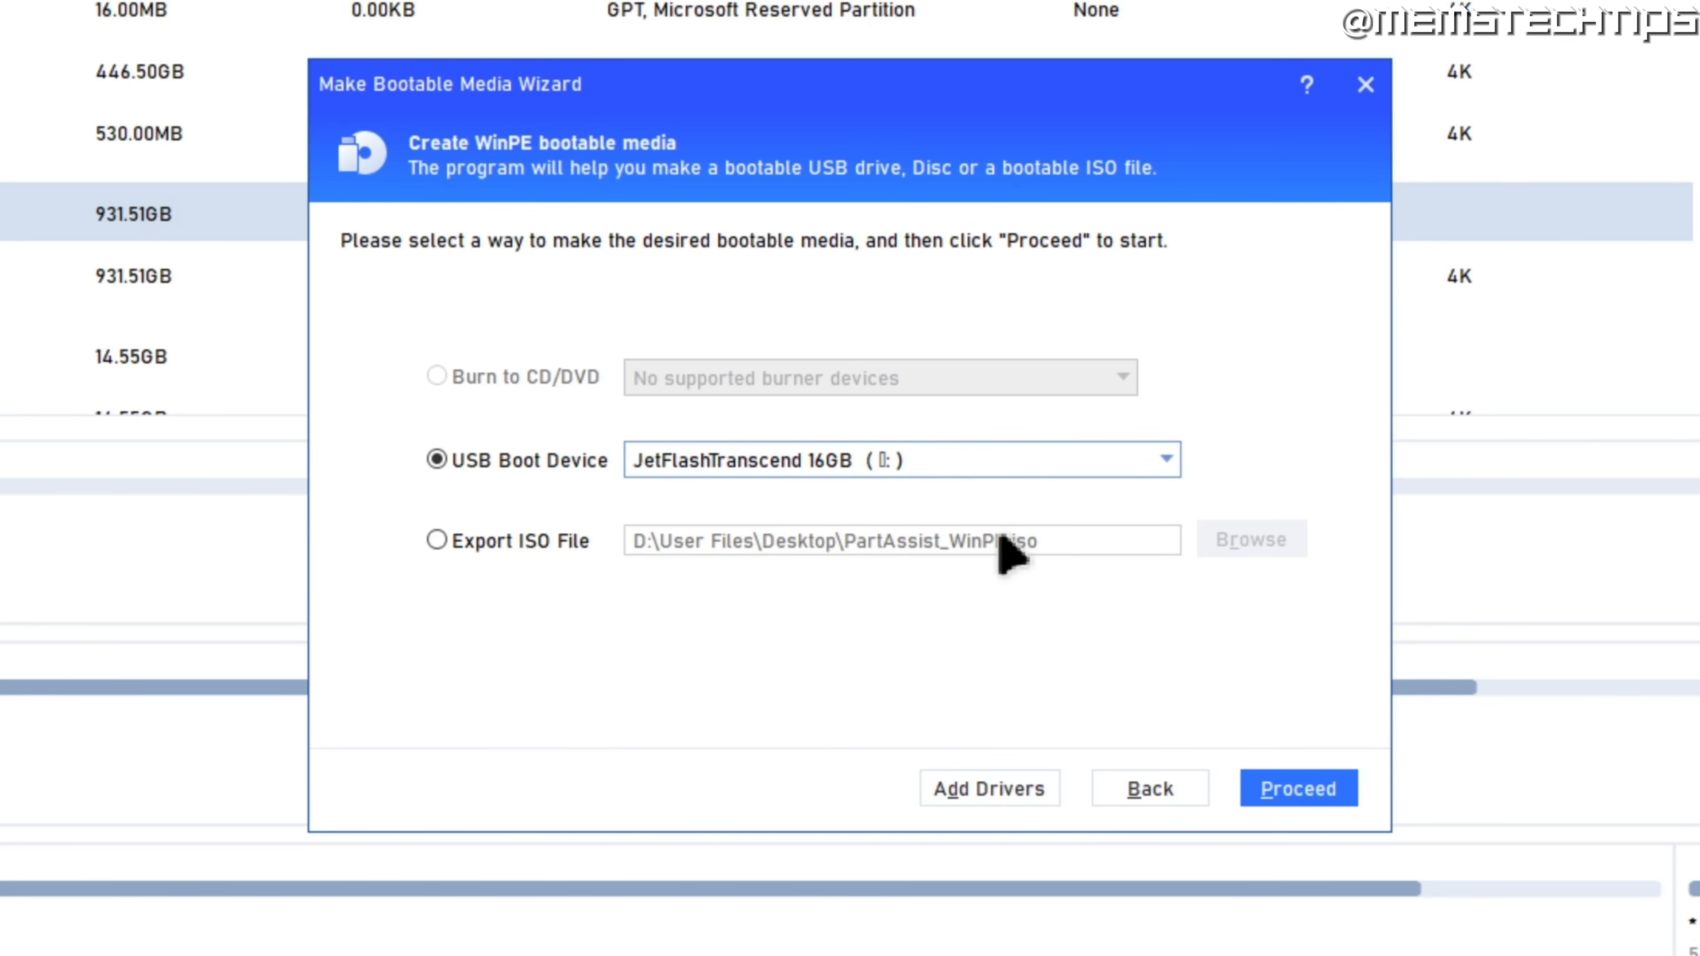
click(1366, 85)
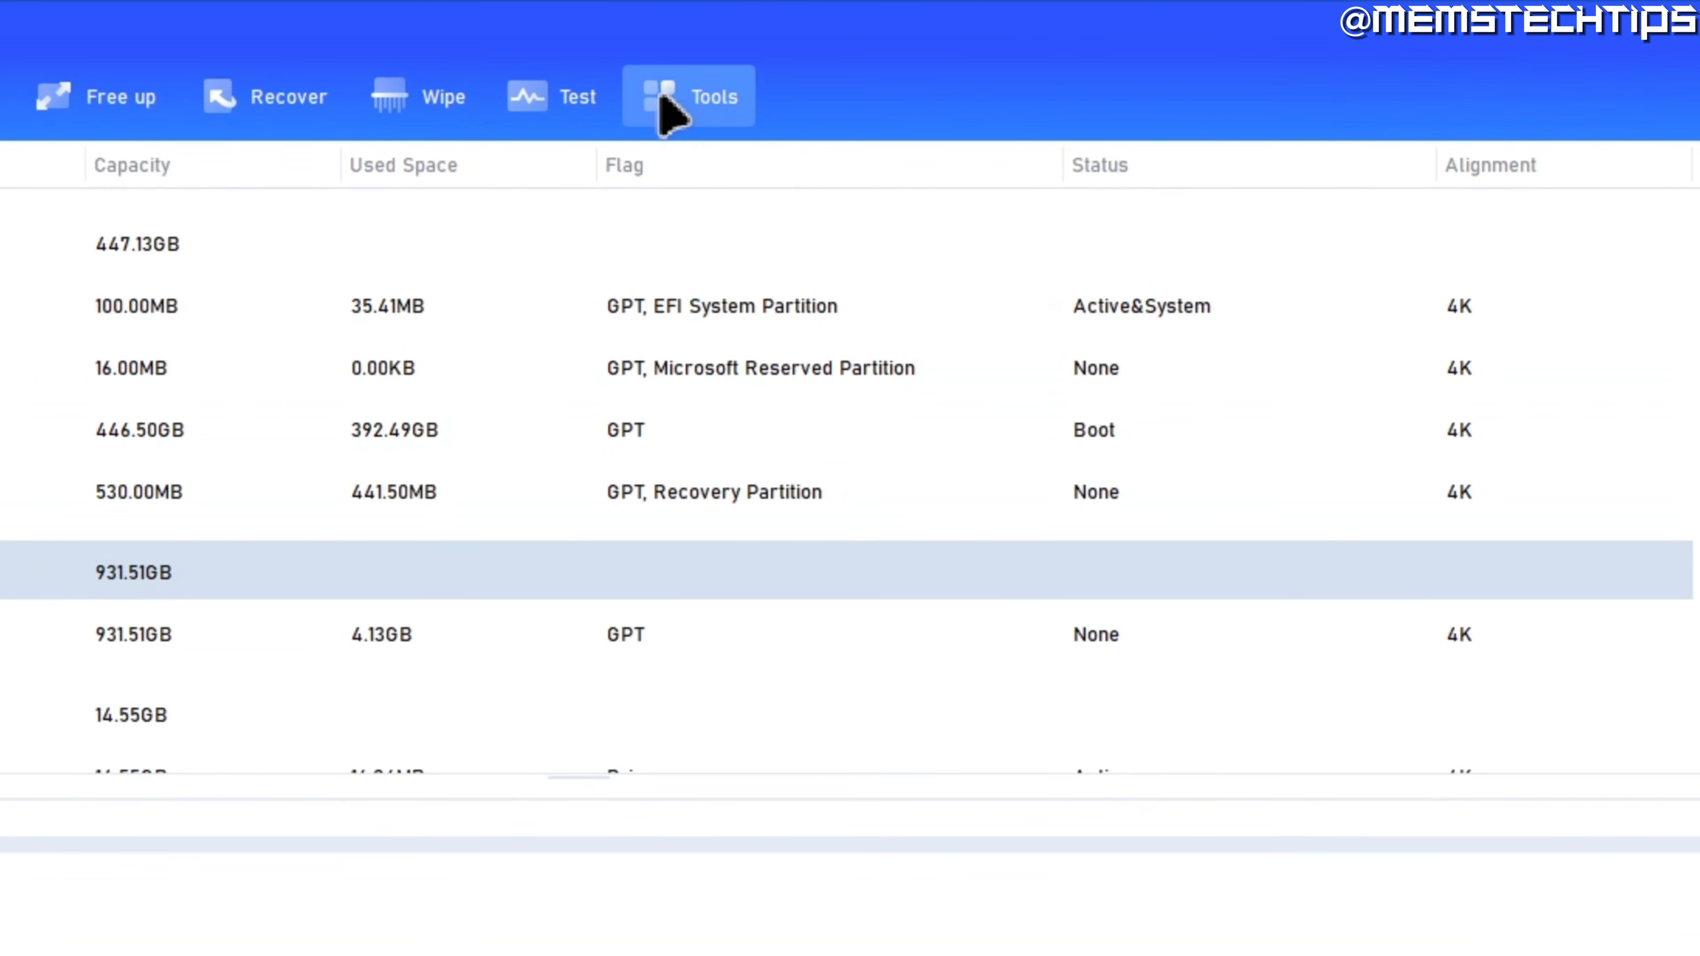
Step: Check the target location options in Create Portable Version, and close it without creating anything
click(646, 94)
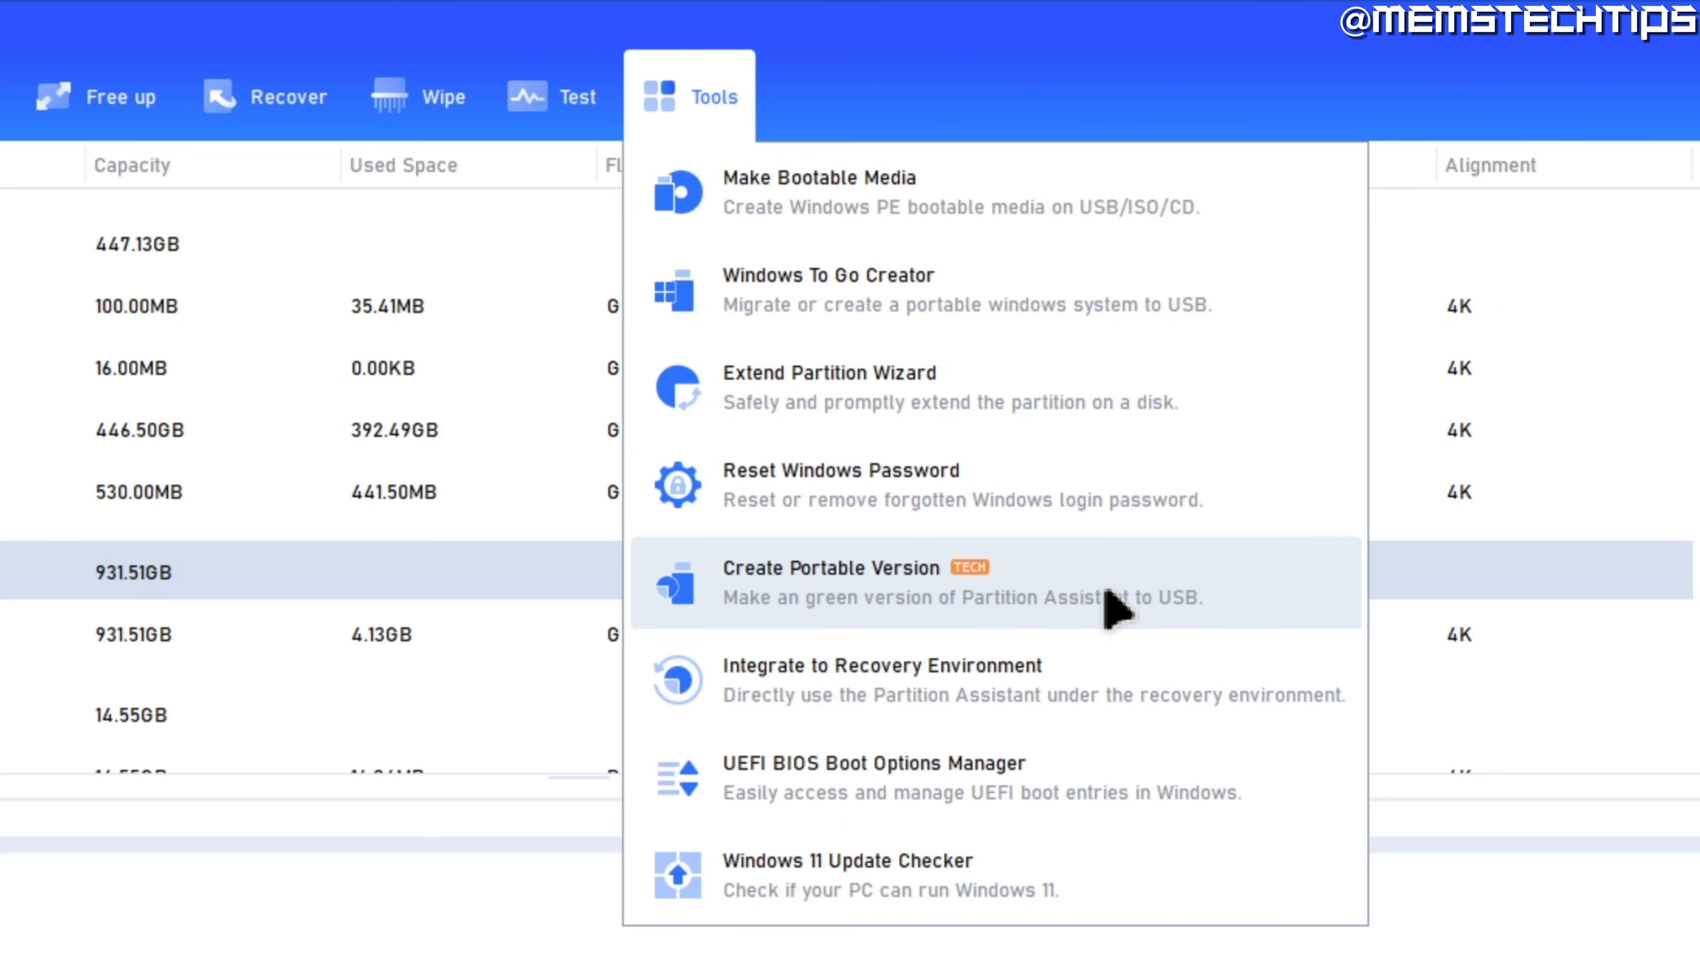
click(1082, 589)
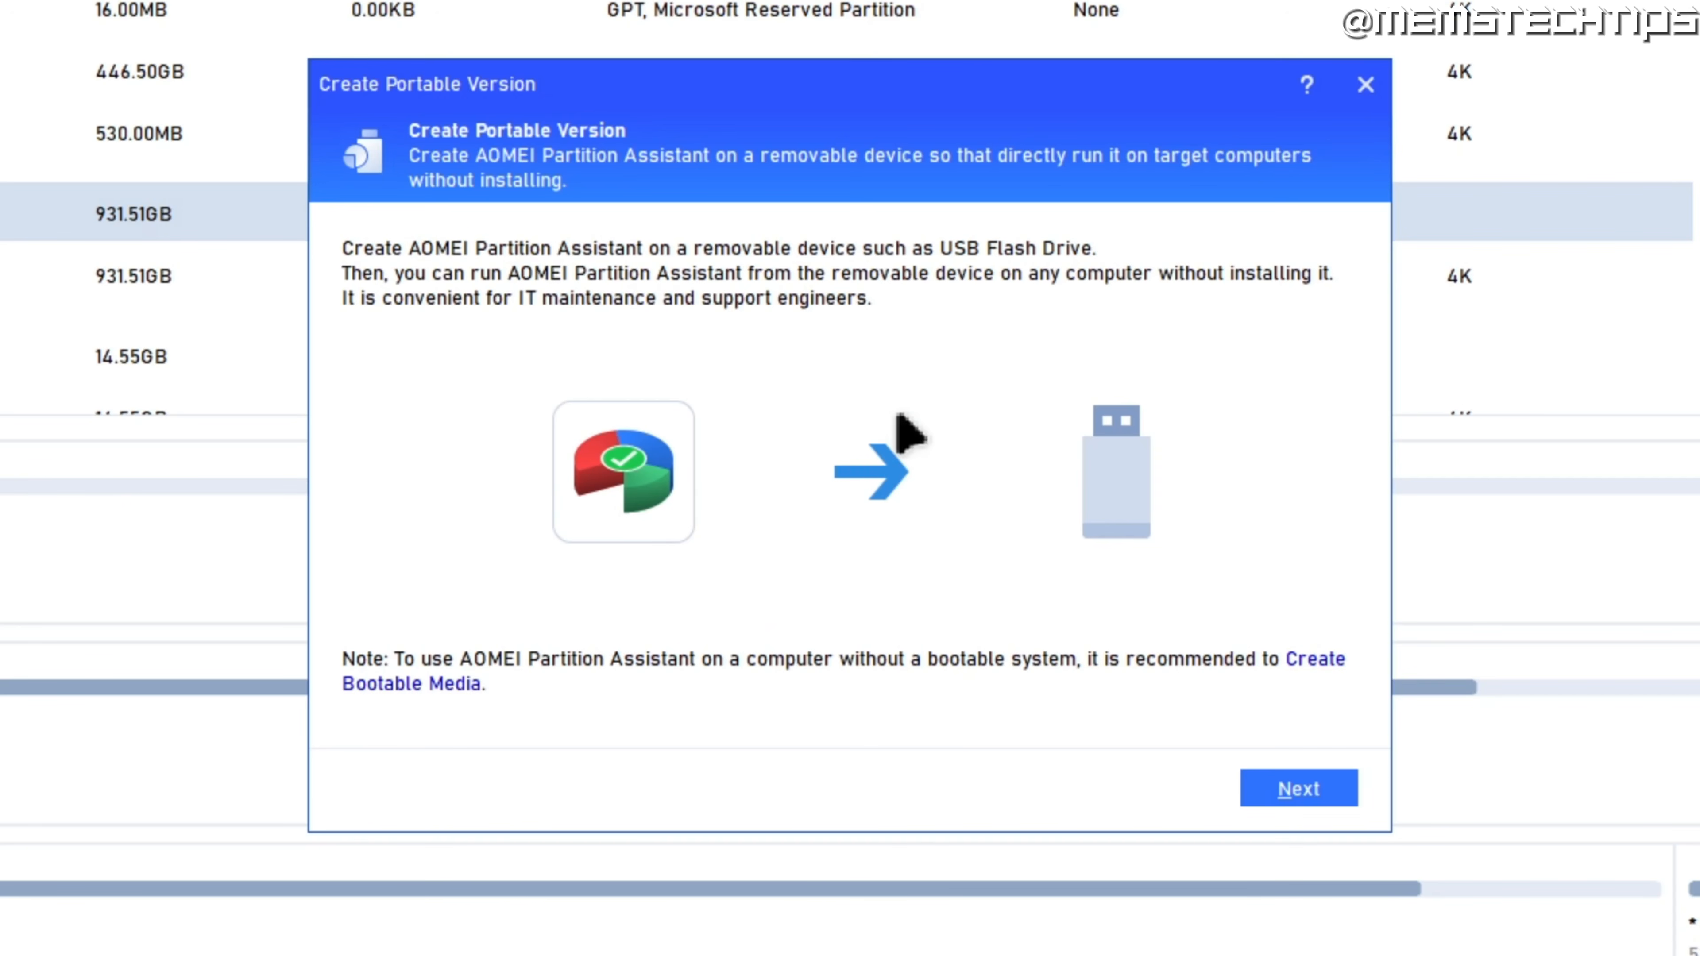
click(1298, 792)
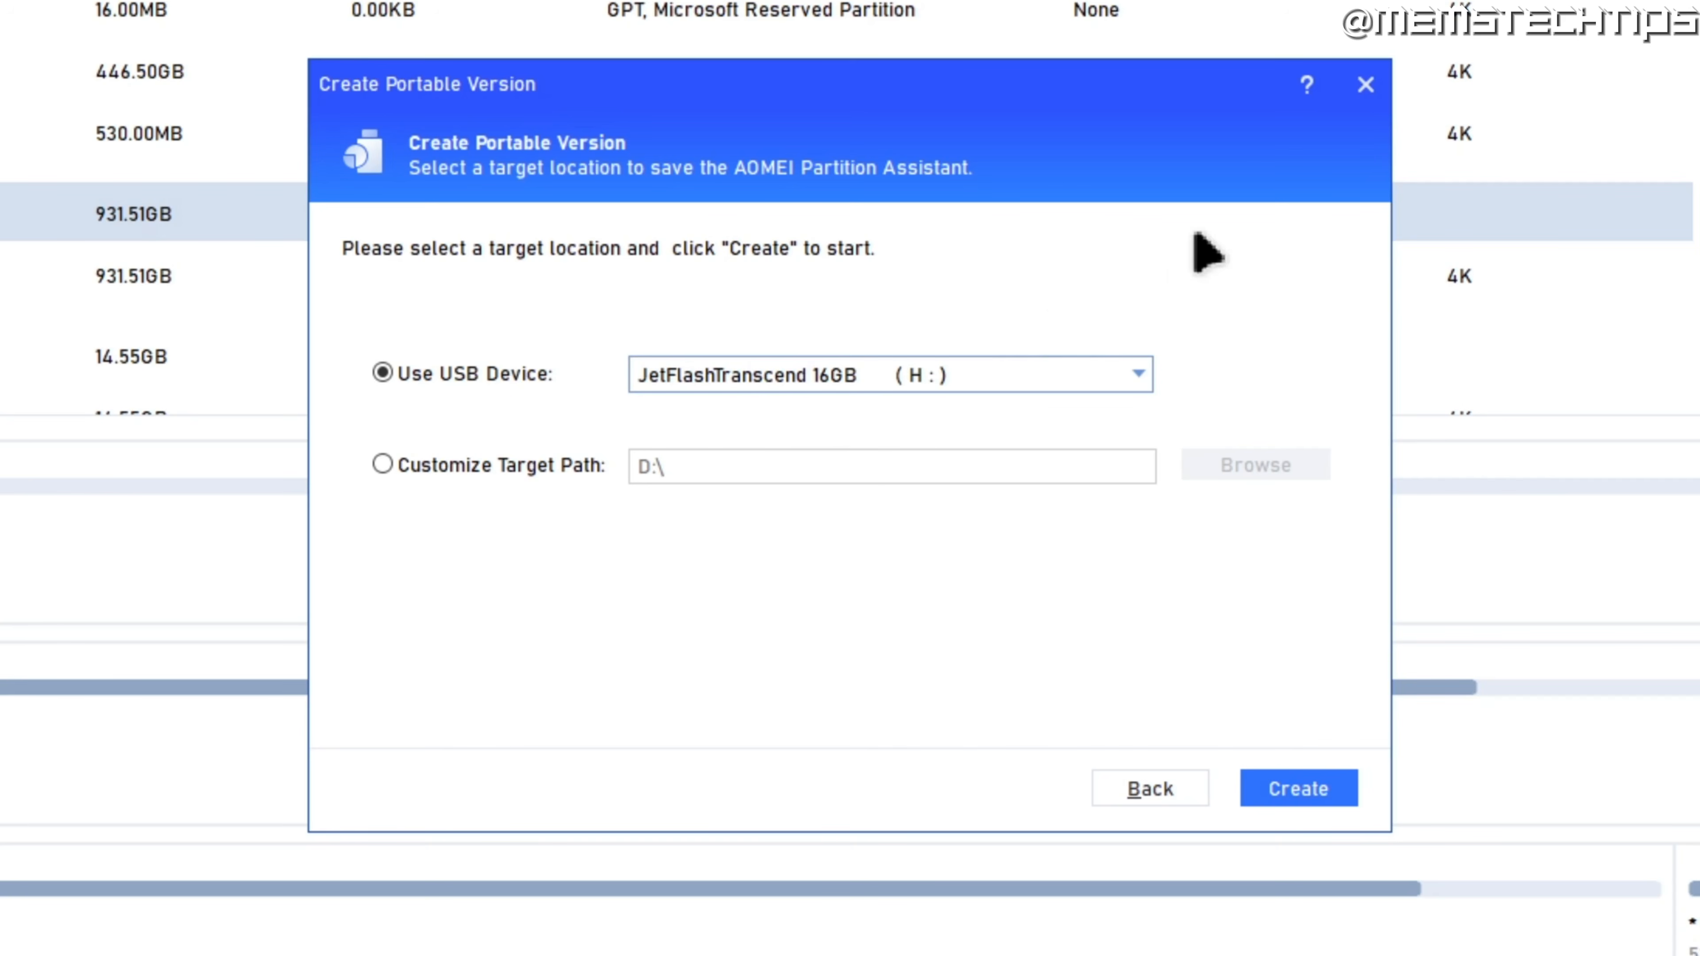
click(1365, 84)
Step: Explore Windows To Go Creator's personal computer and Mac targets and its ISO and current-system sources, and close it without creating anything
click(702, 96)
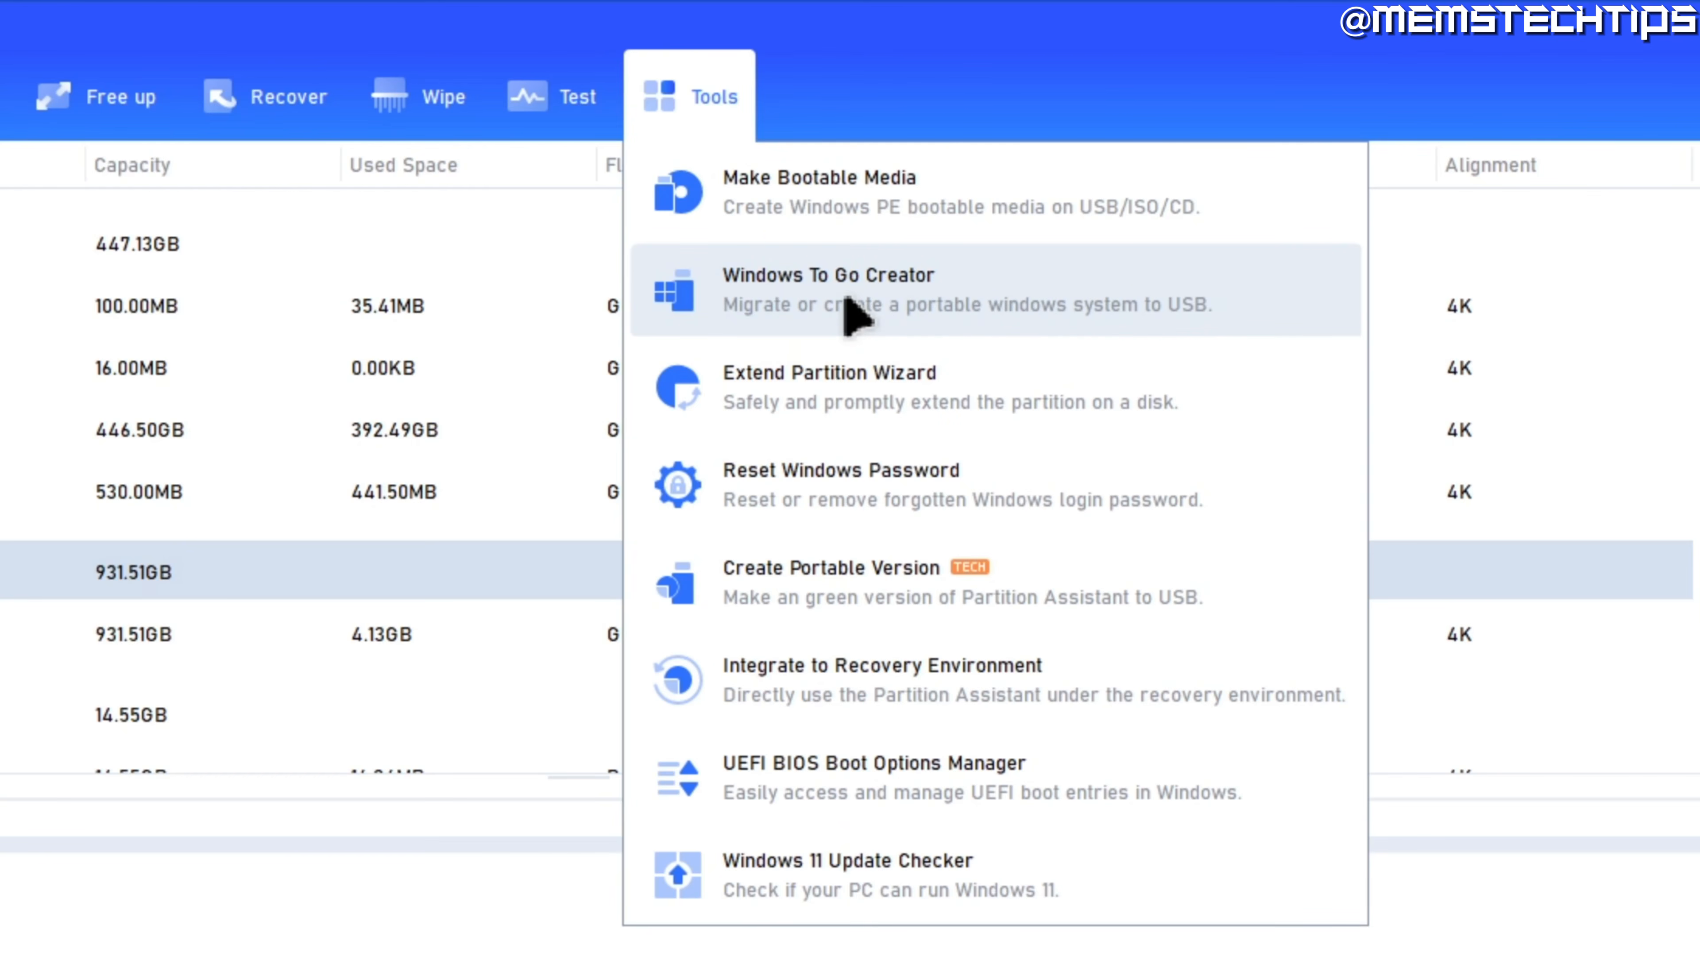
click(984, 295)
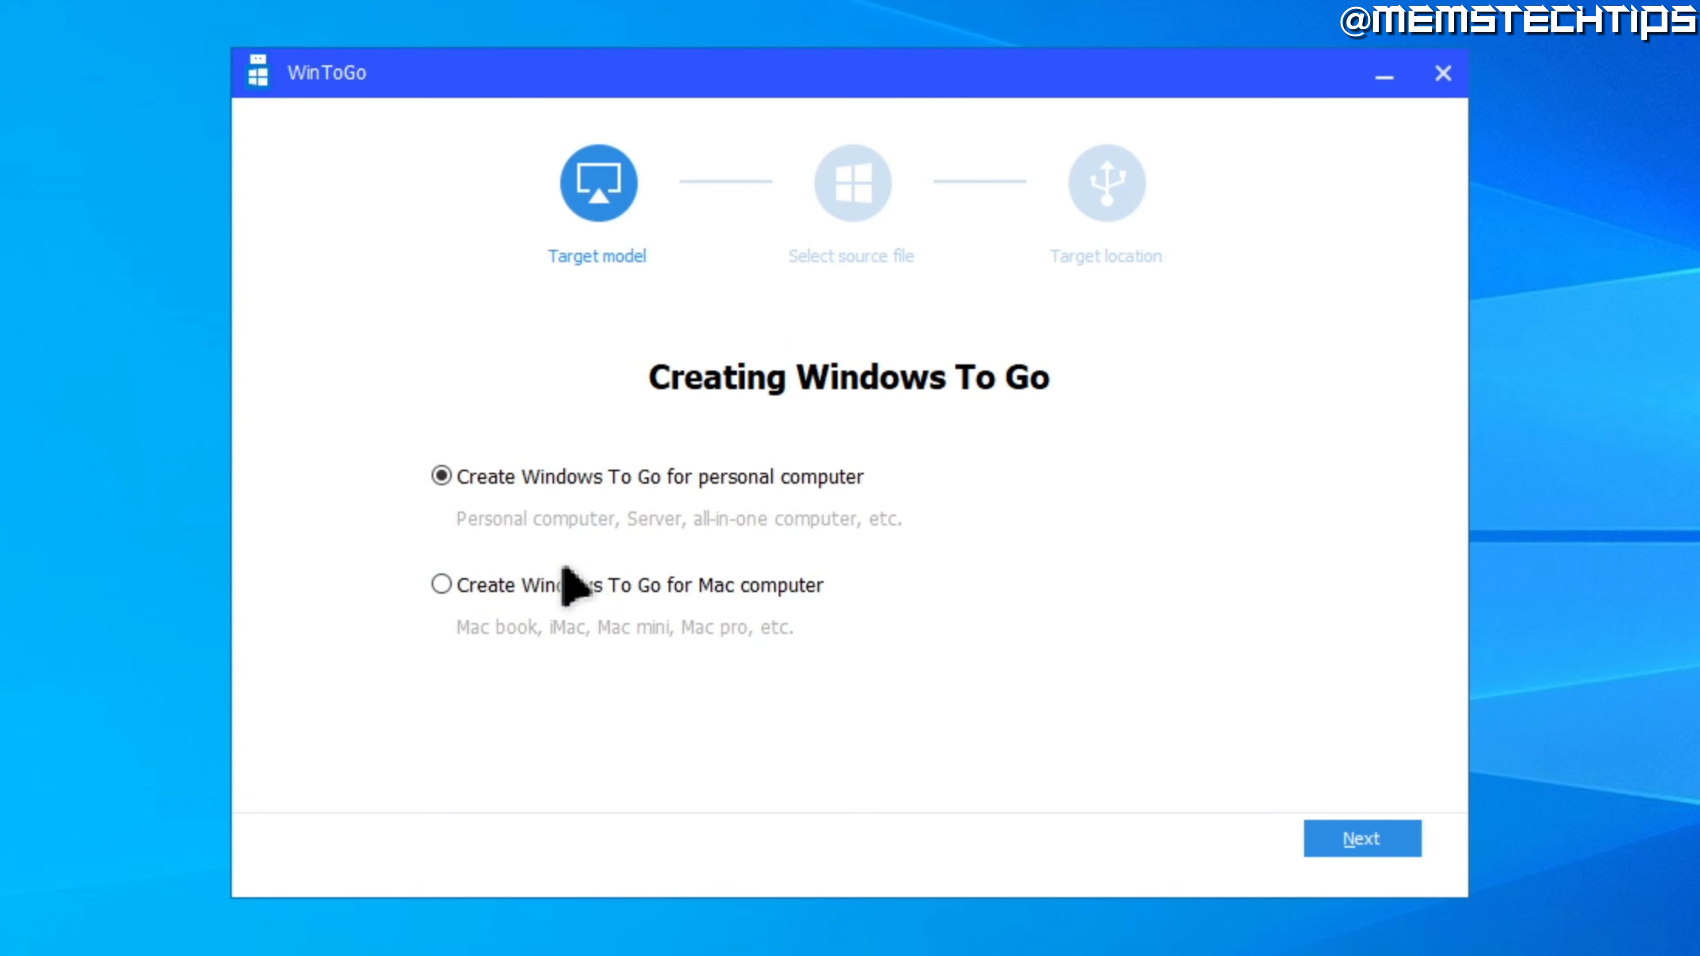
click(585, 588)
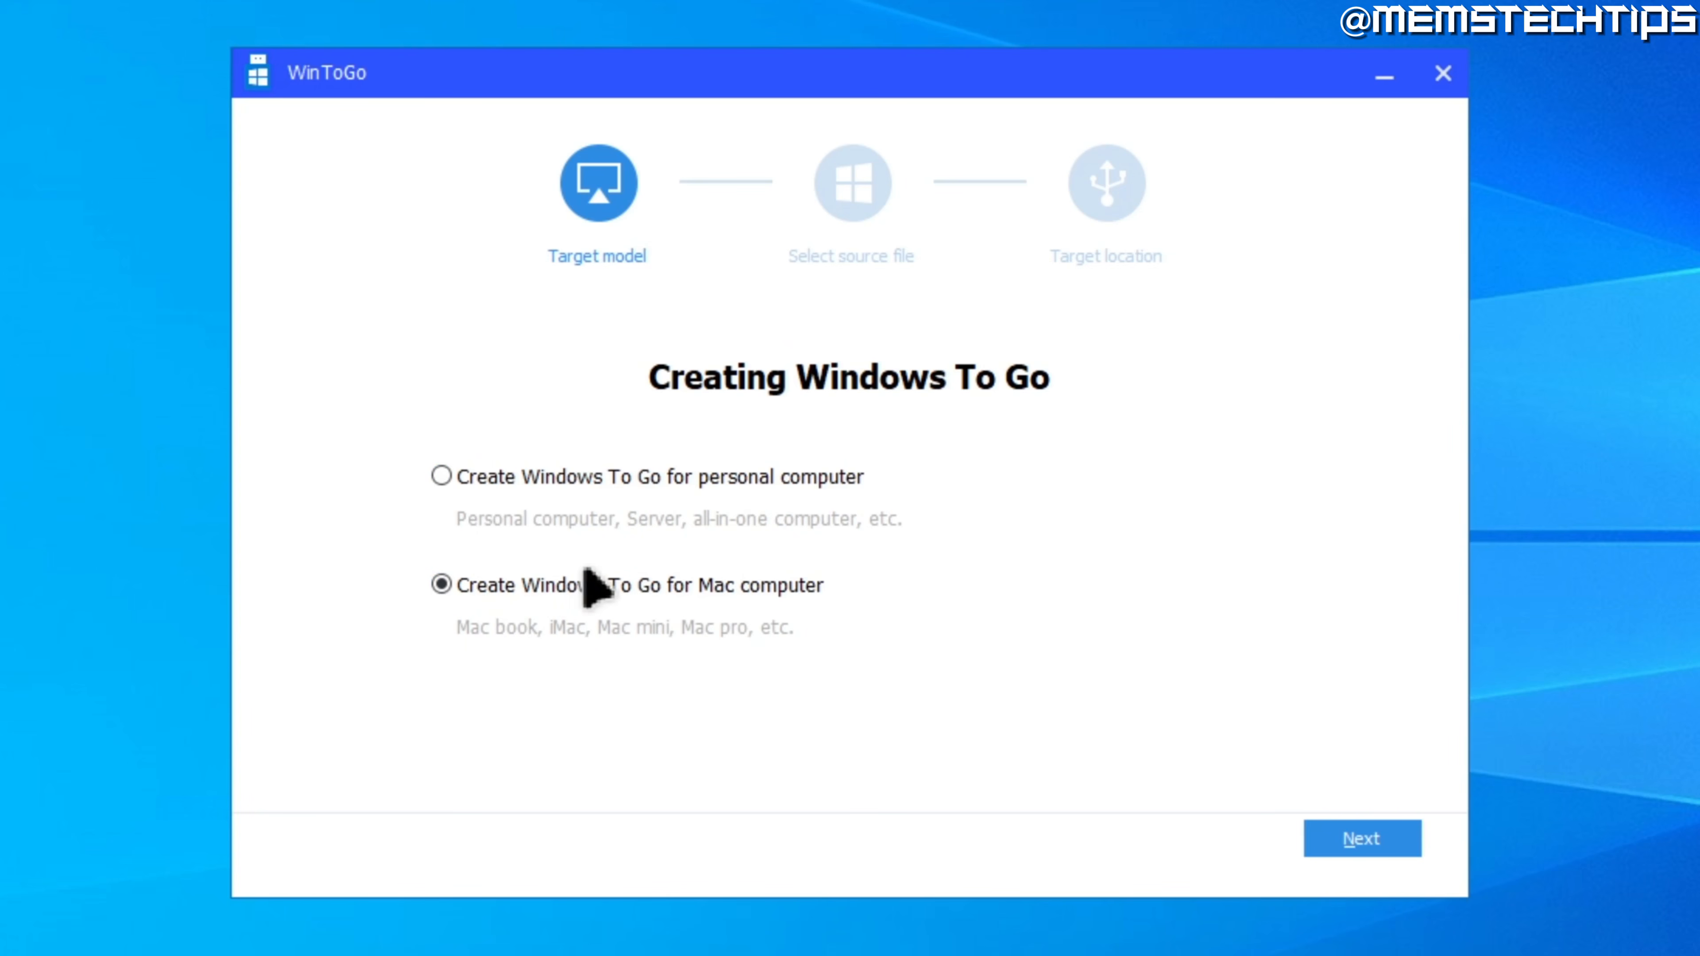
click(702, 478)
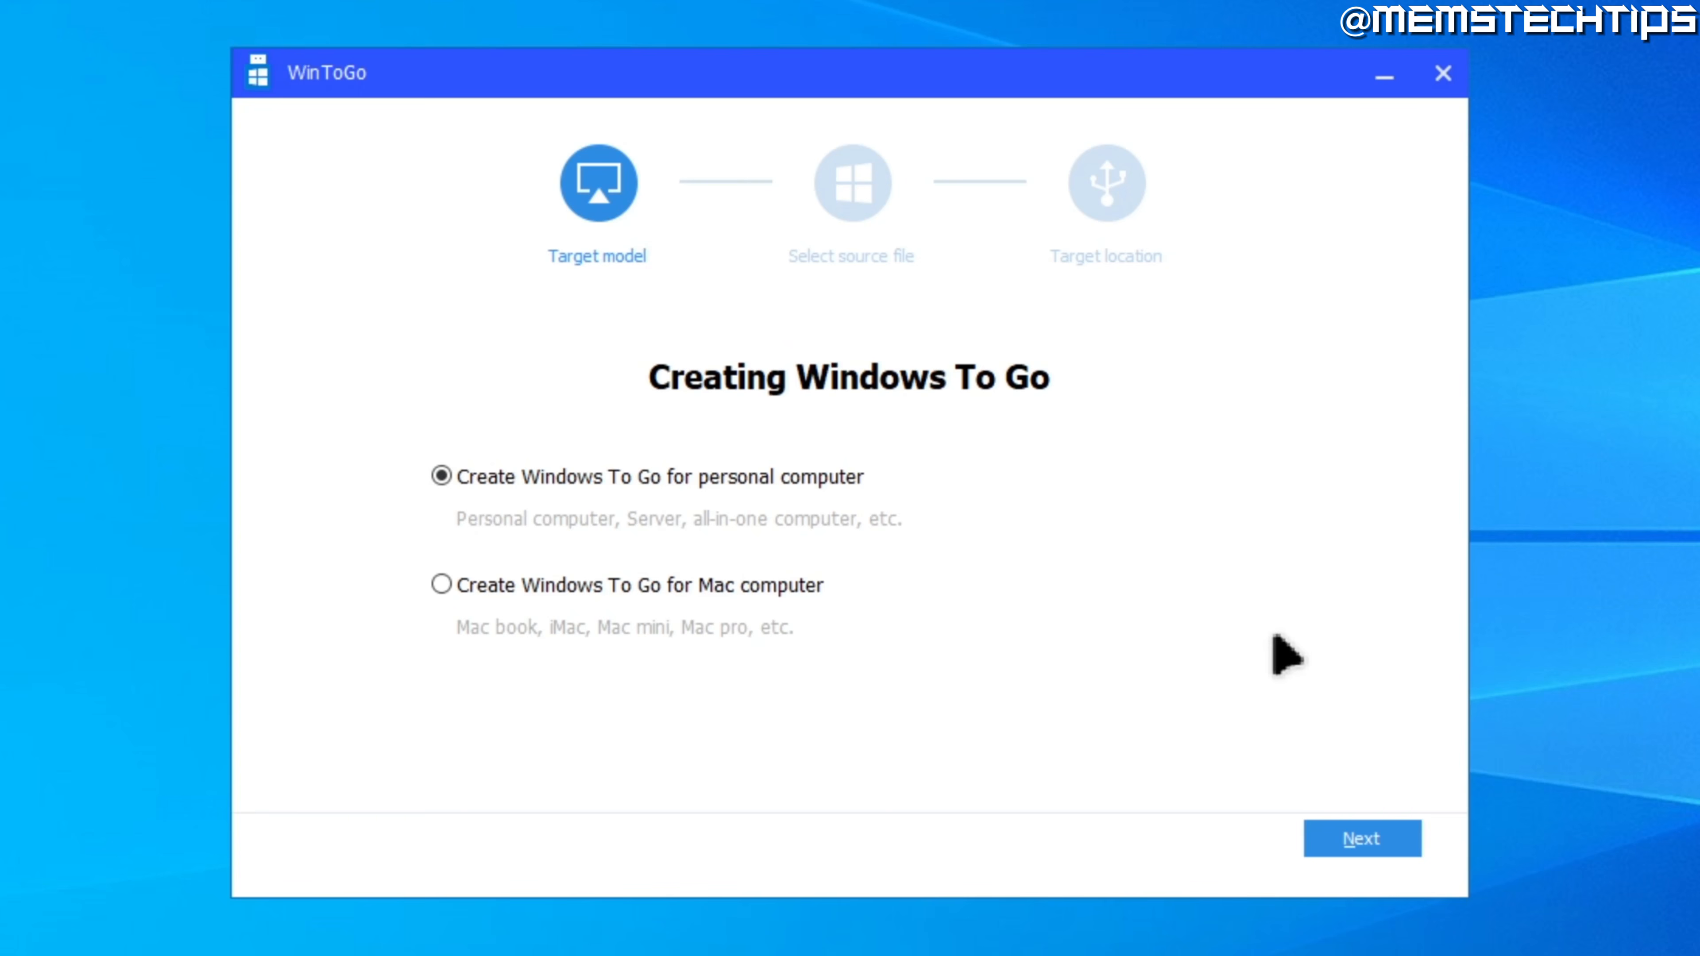
click(1359, 841)
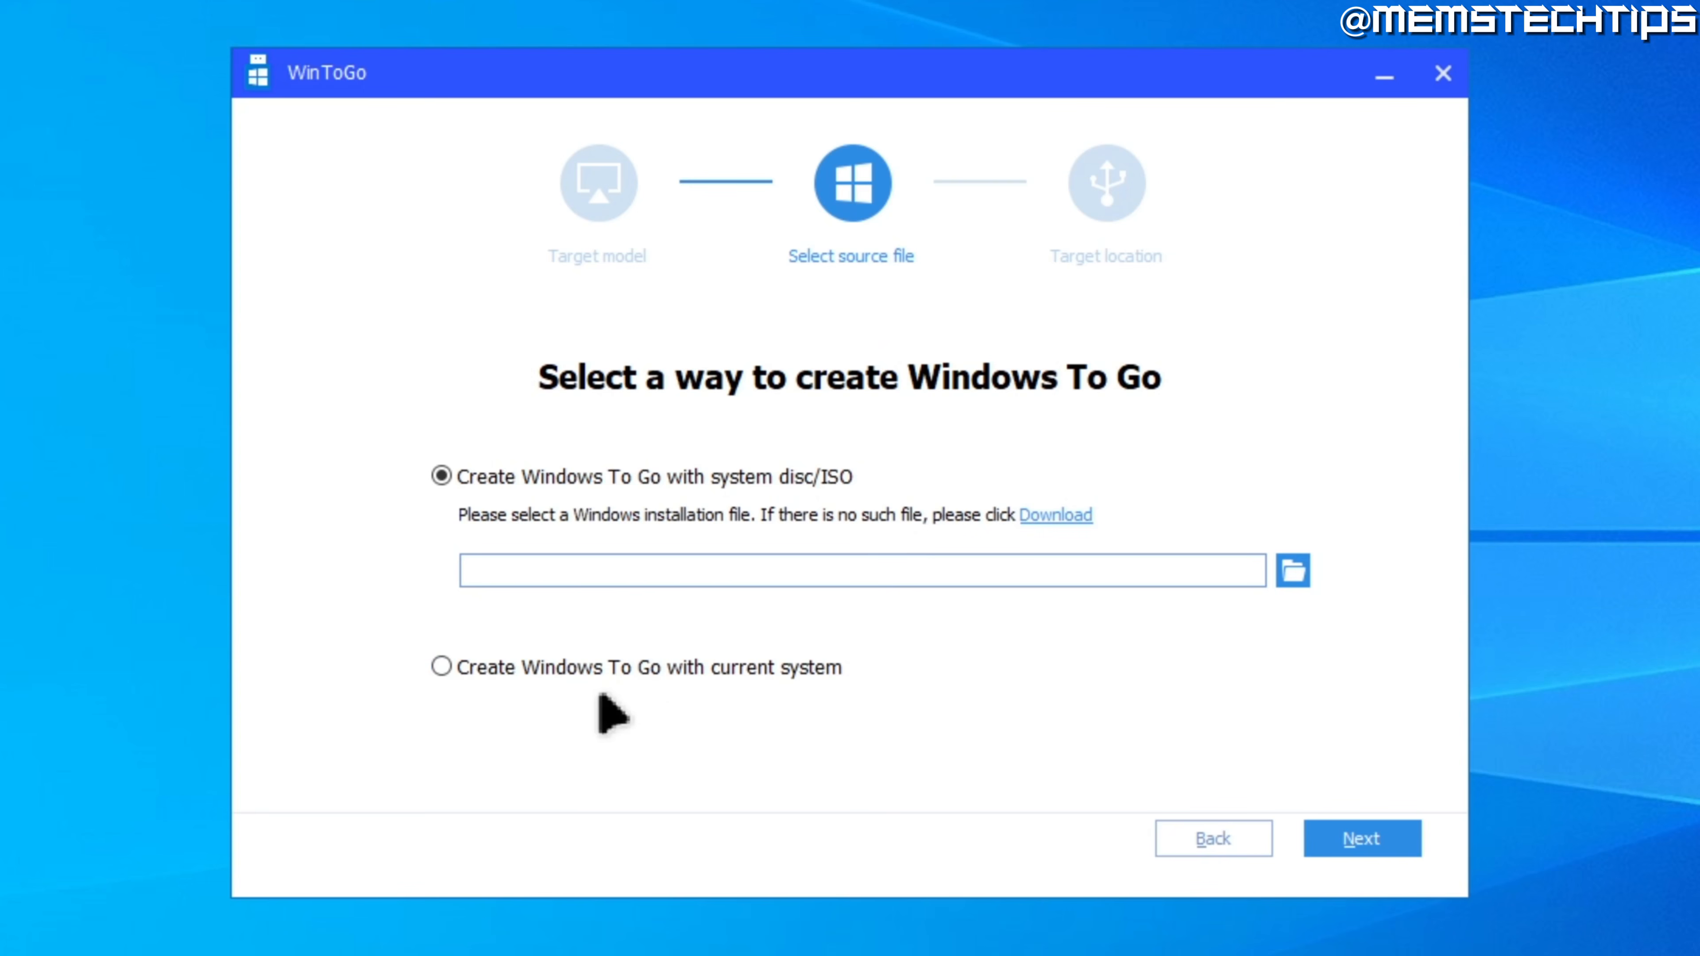
click(588, 673)
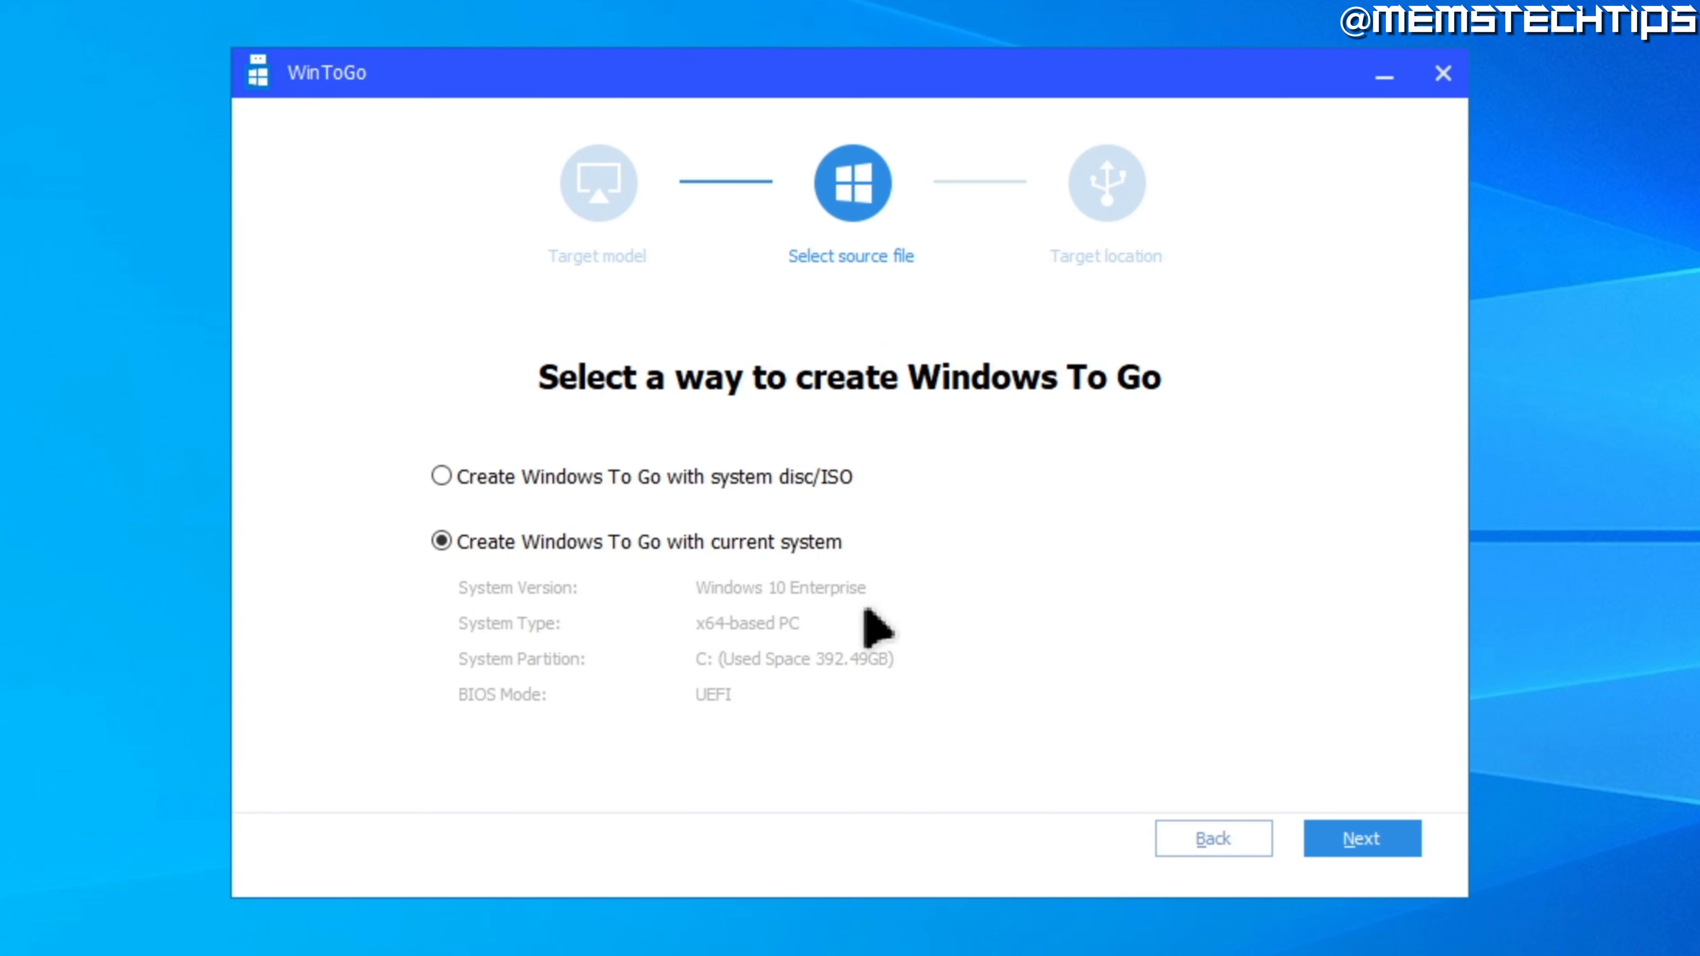
click(1443, 72)
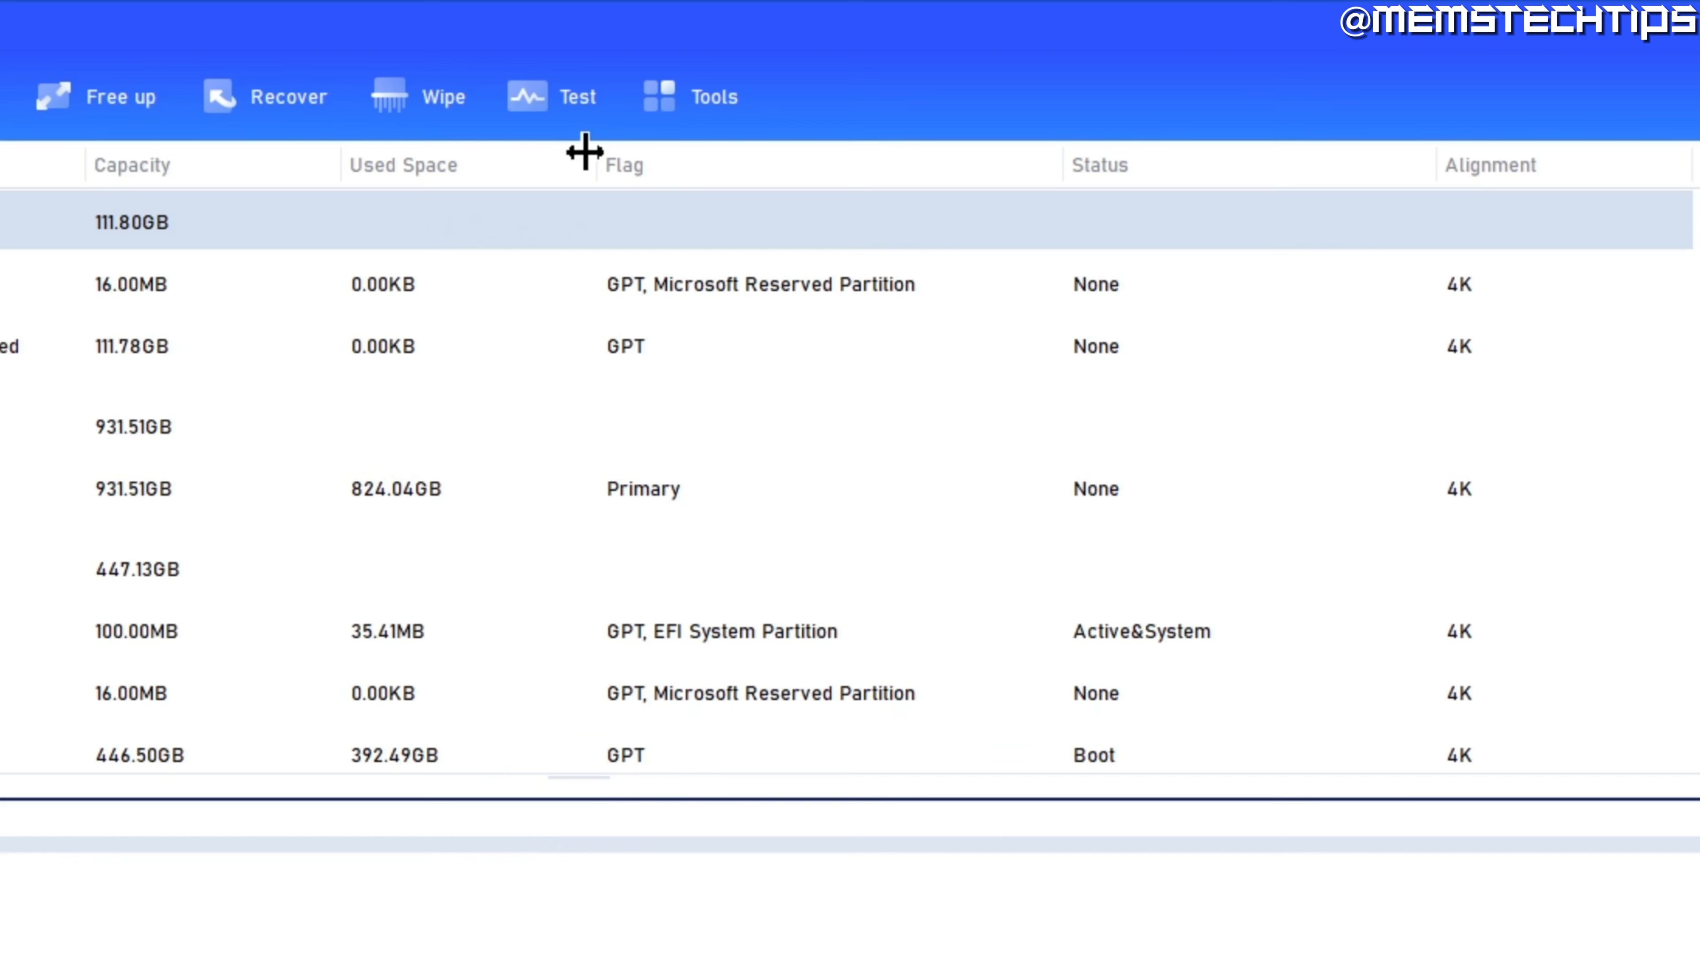
Step: Examine the Extend Partition Wizard's option to extend any partition and the hard disks it offers
click(703, 117)
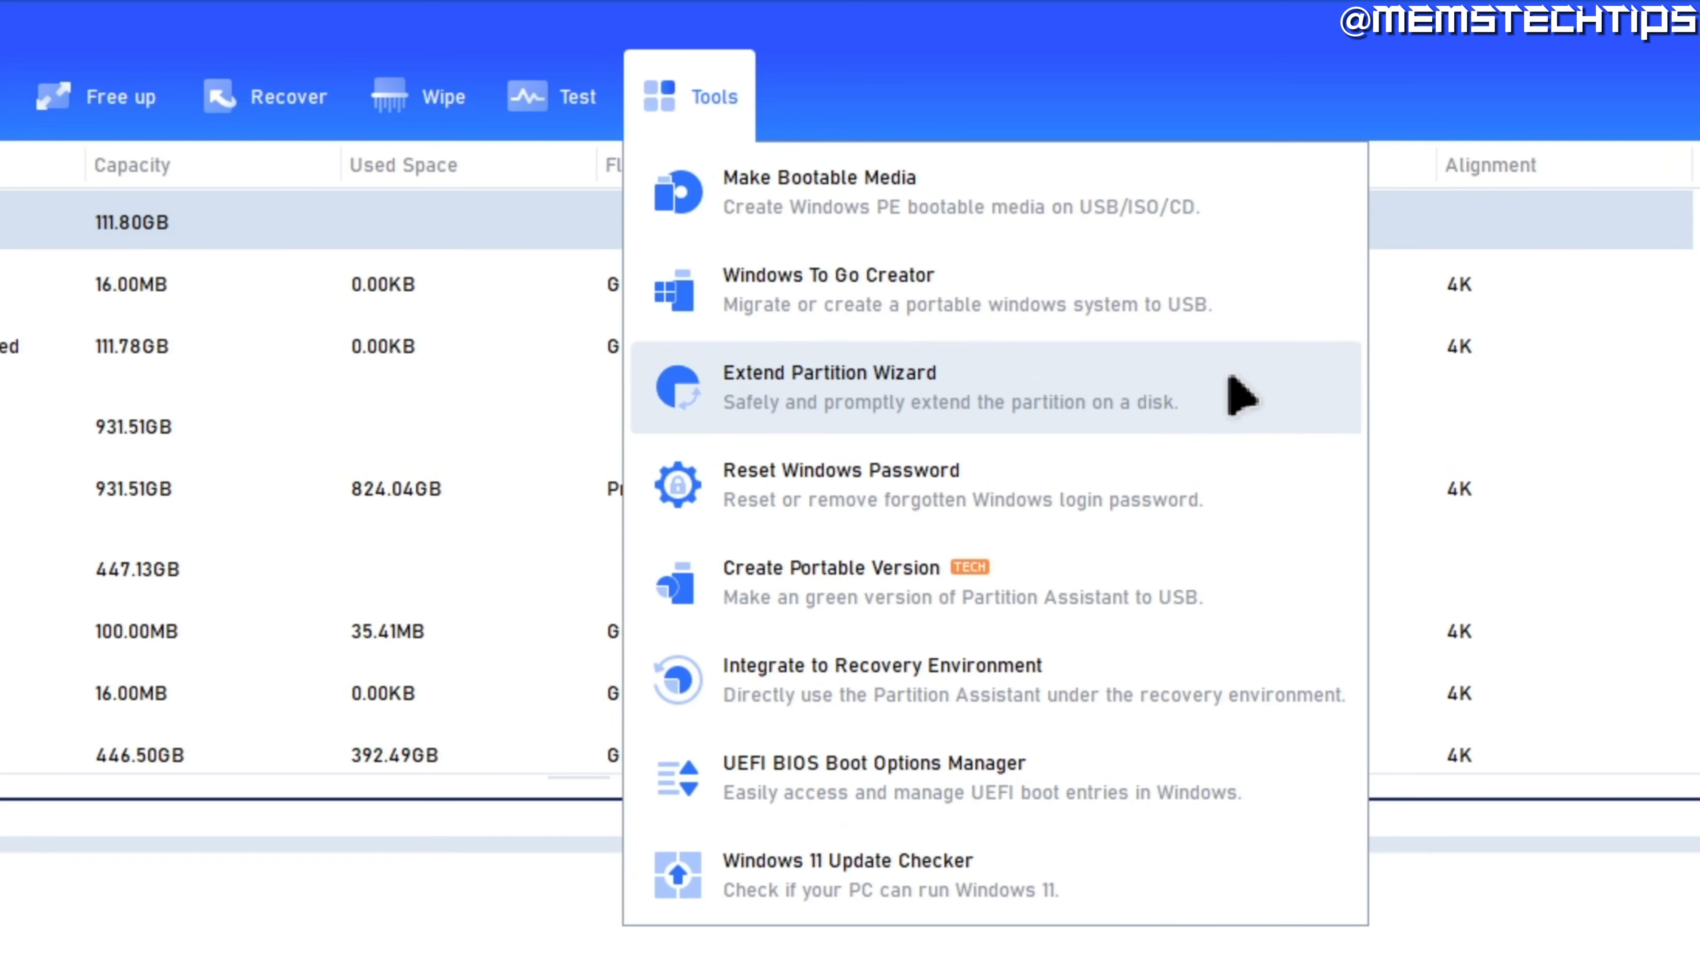
click(1241, 394)
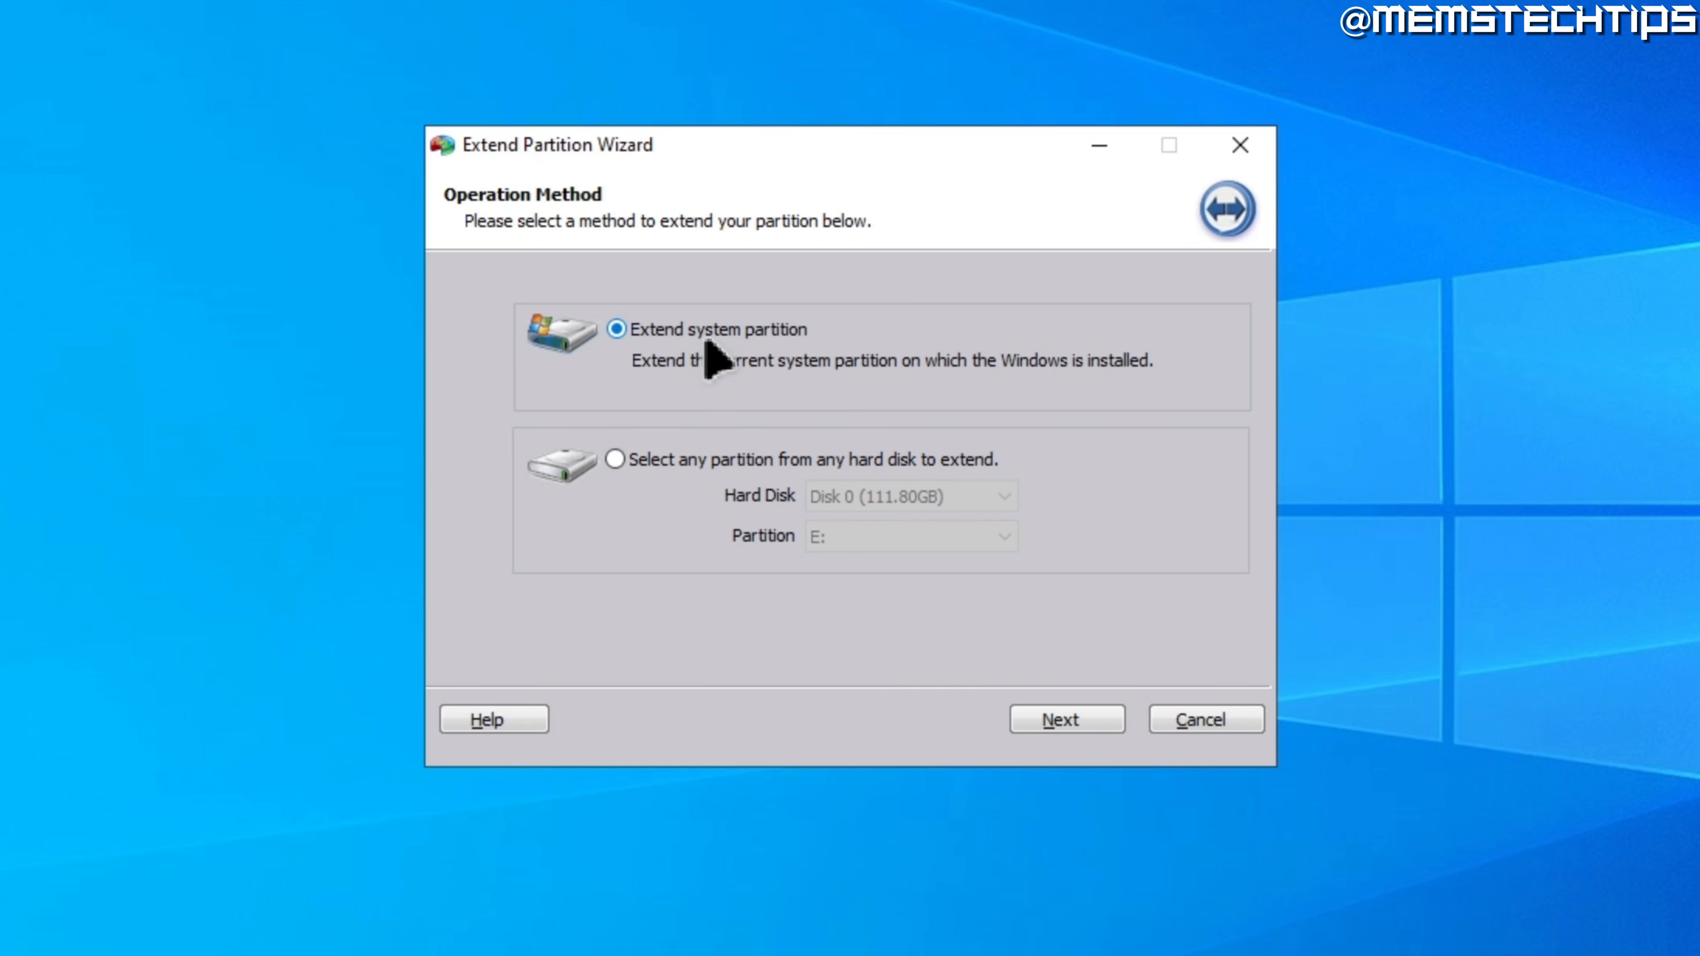
click(626, 462)
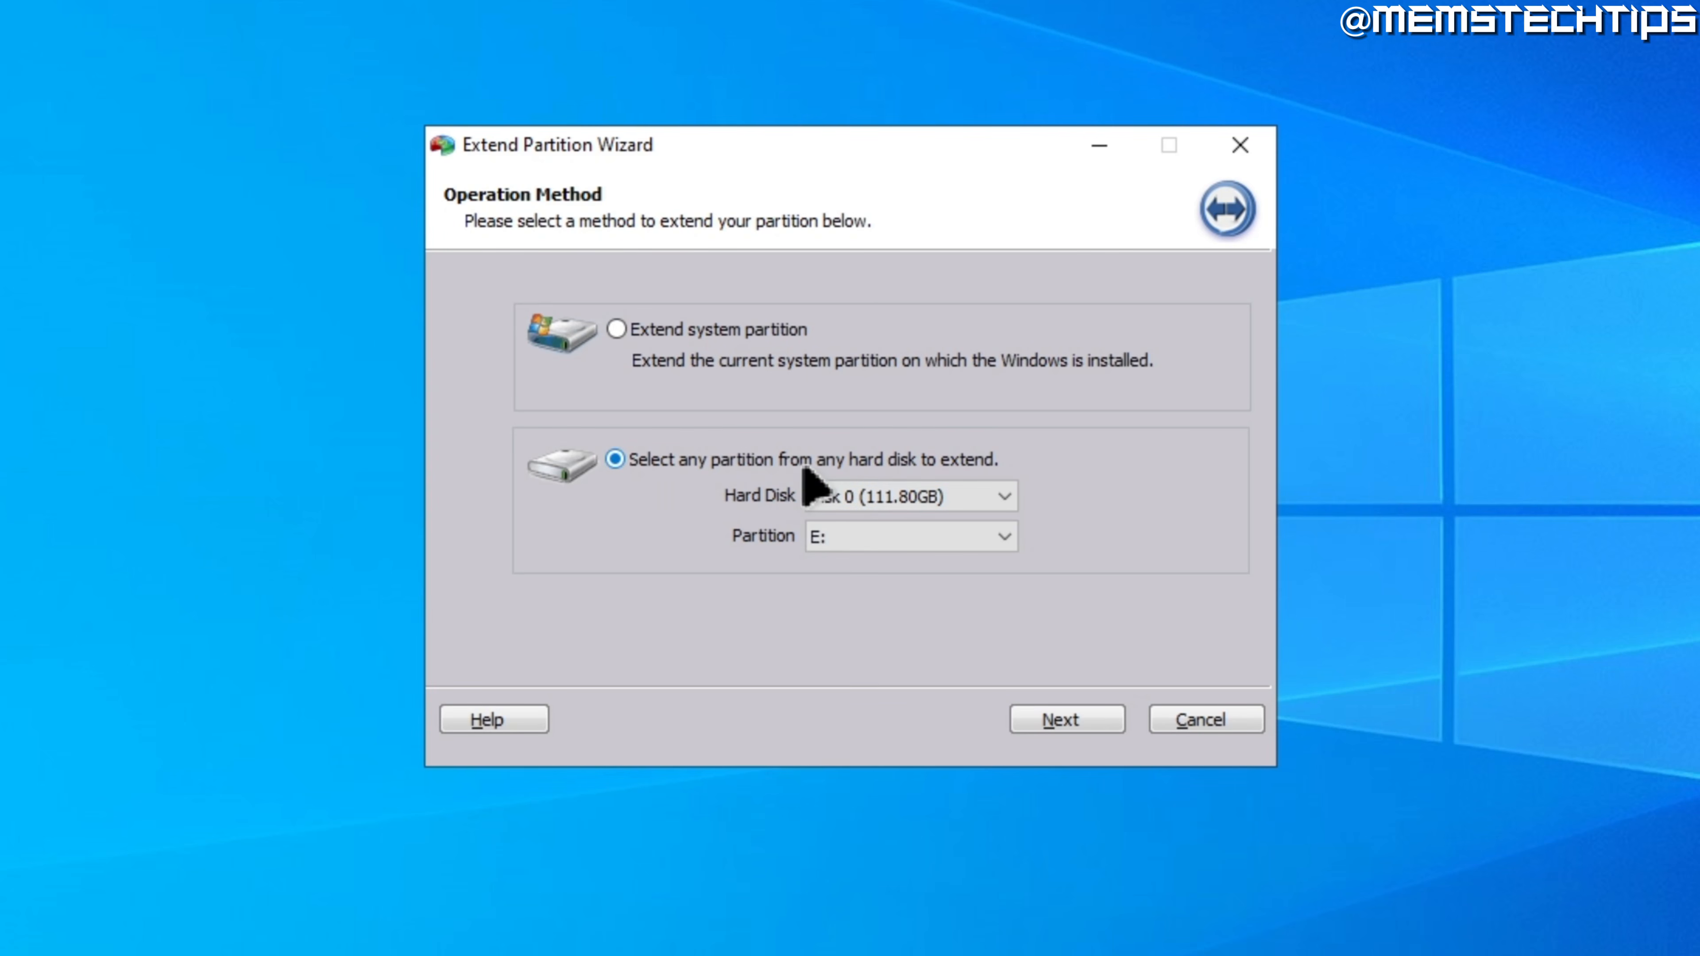
click(937, 496)
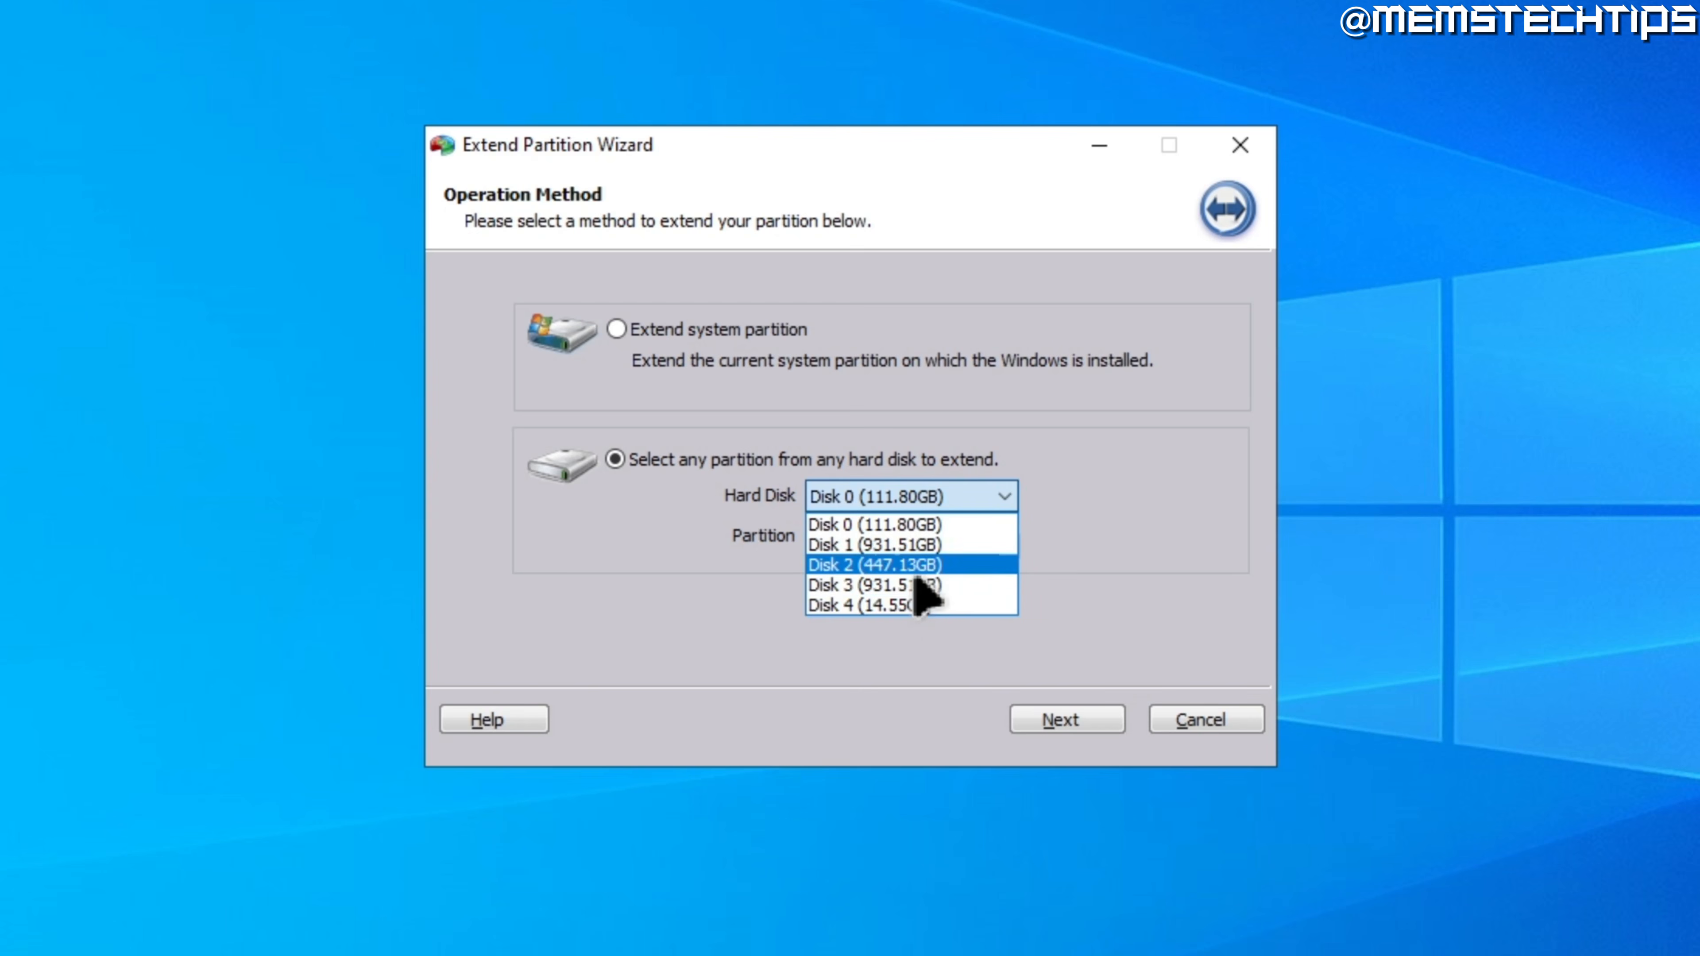
Step: Try to extend the system partition with the Extend Partition Wizard, and exit the wizard
click(723, 323)
click(637, 328)
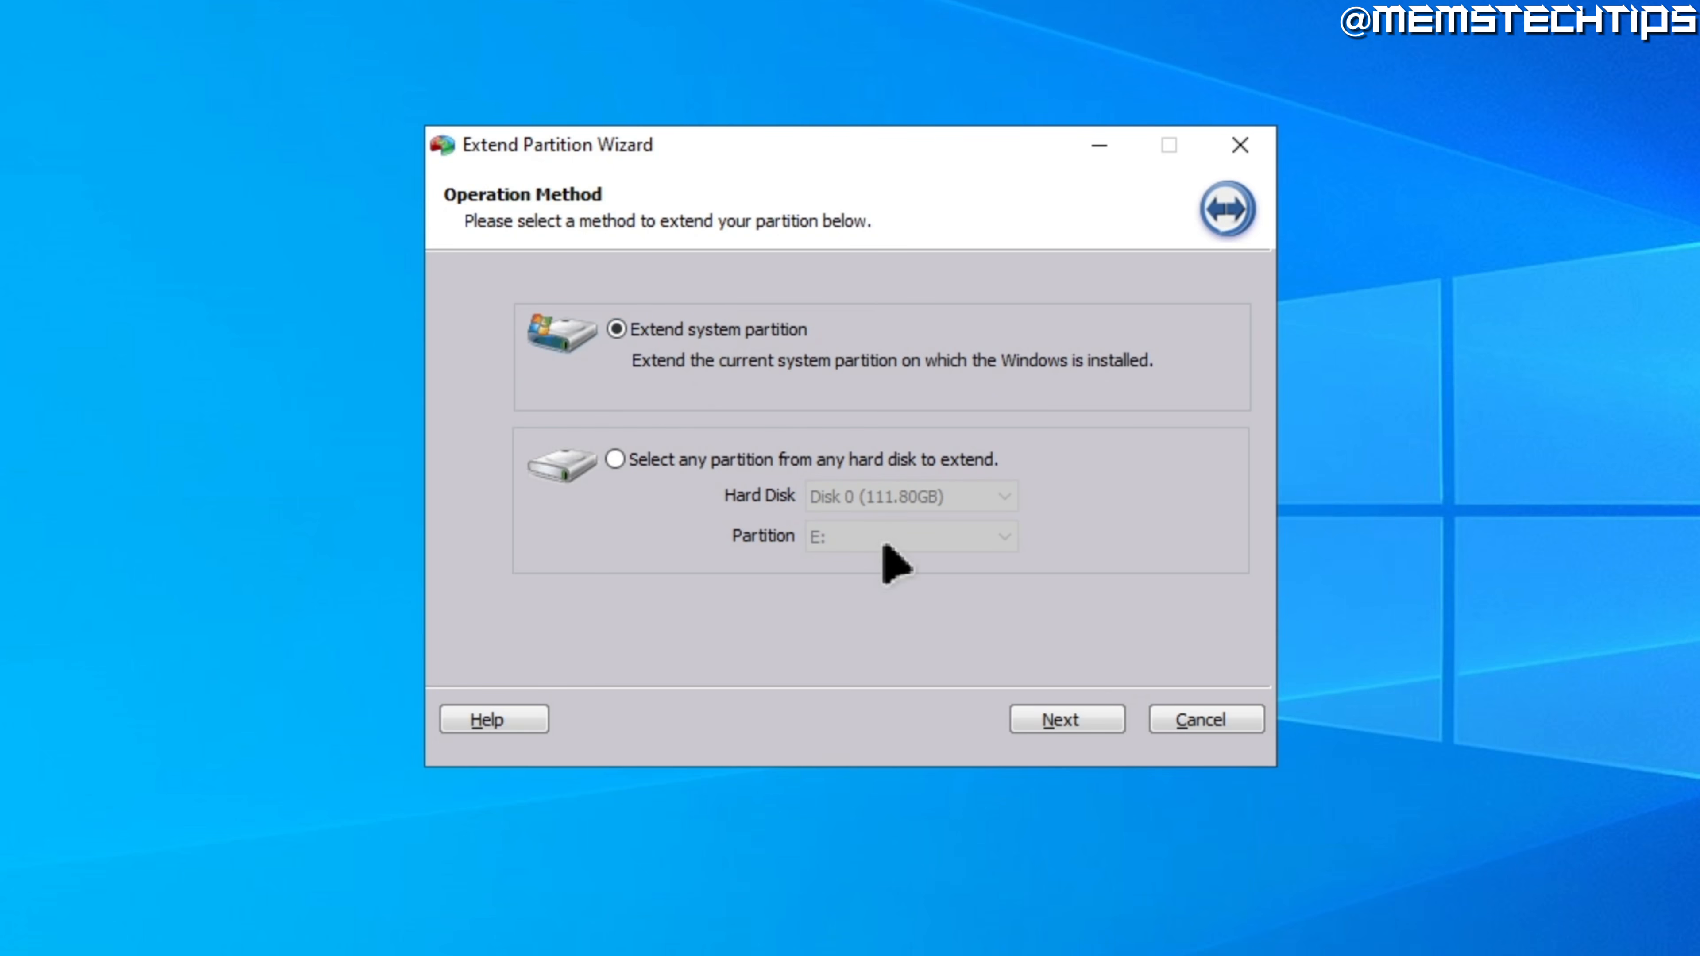
click(1070, 722)
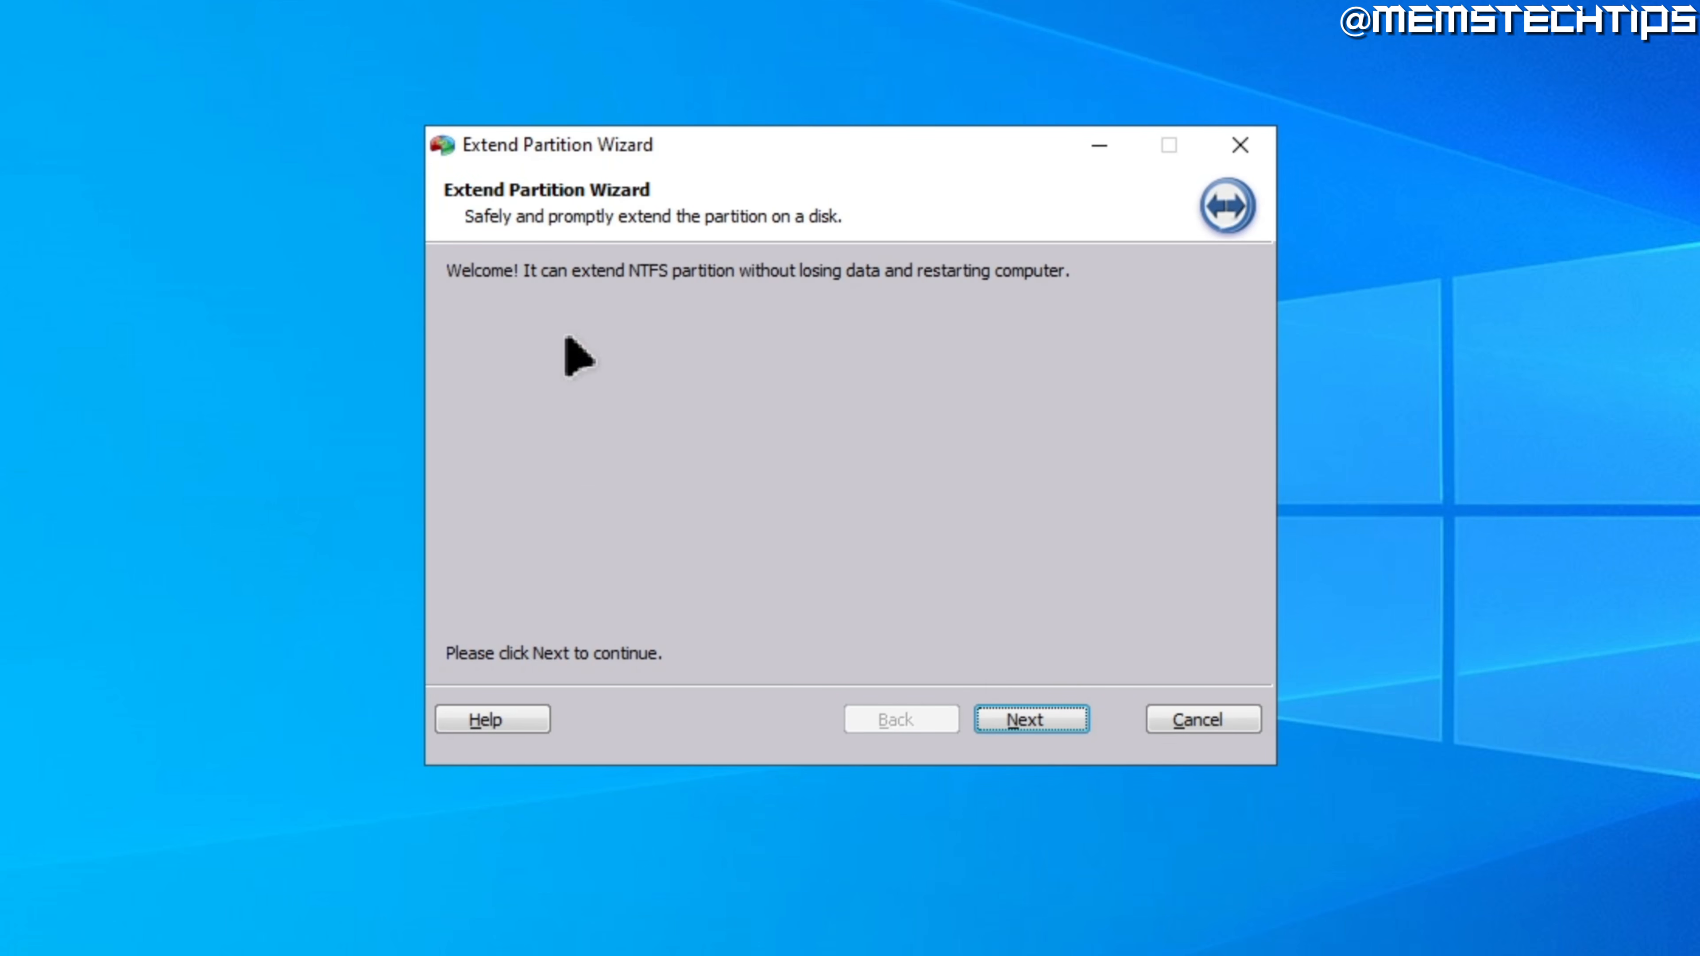
click(1056, 718)
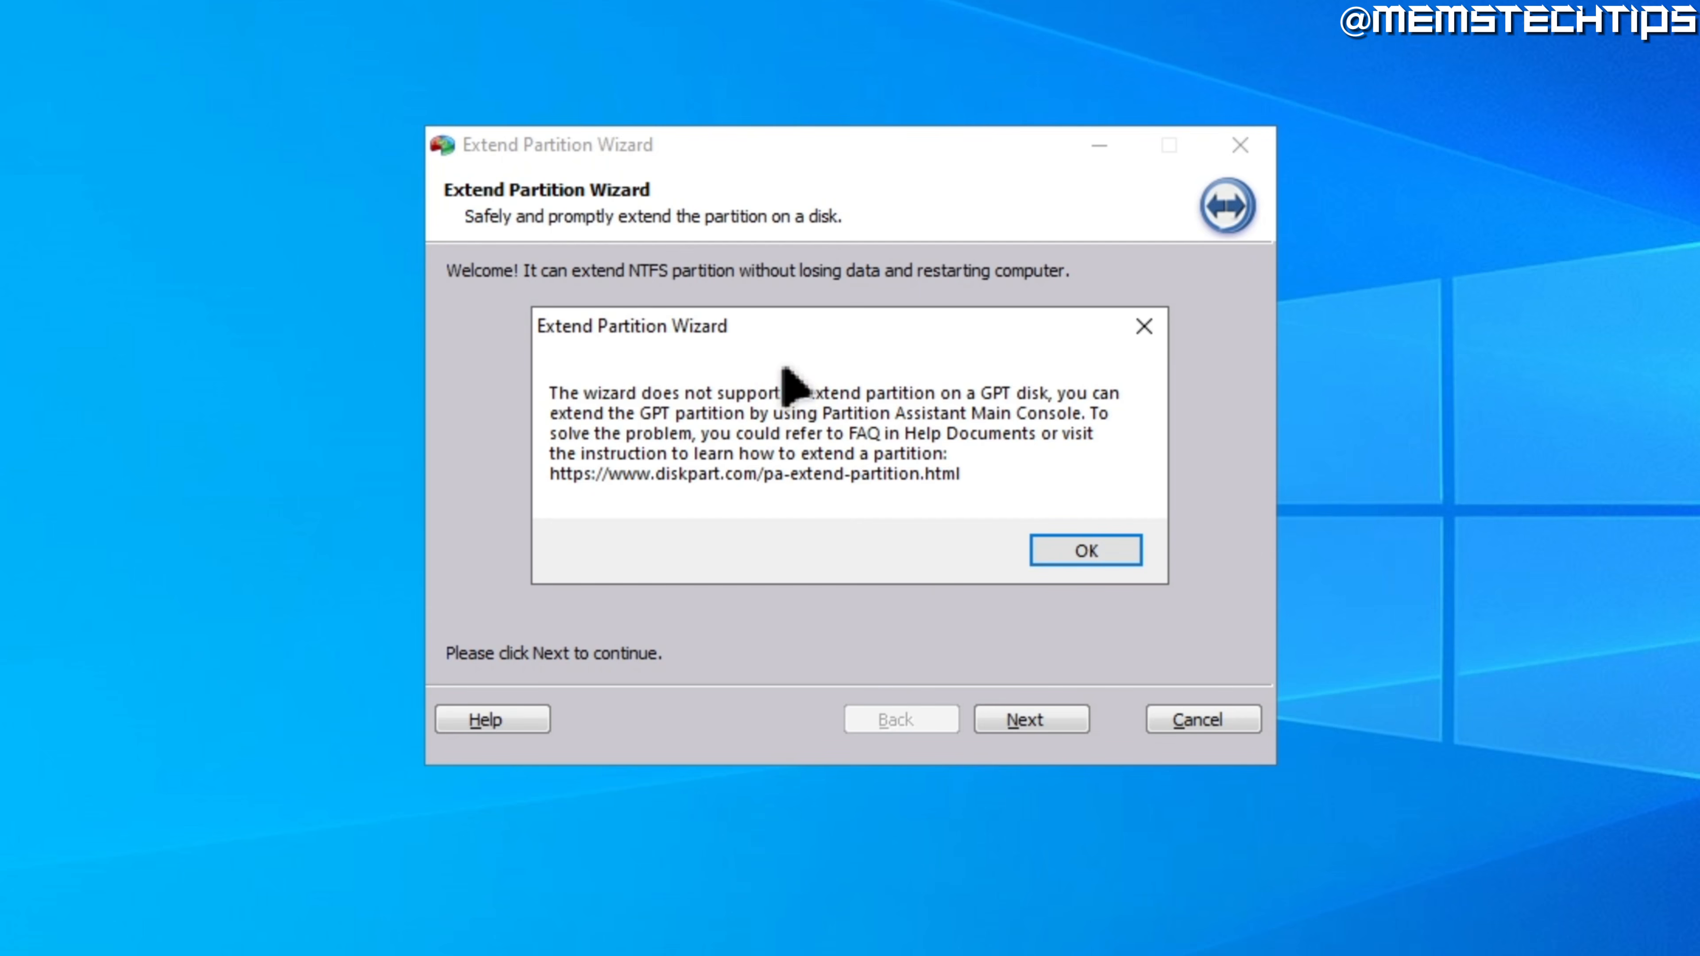
click(1084, 551)
click(1211, 720)
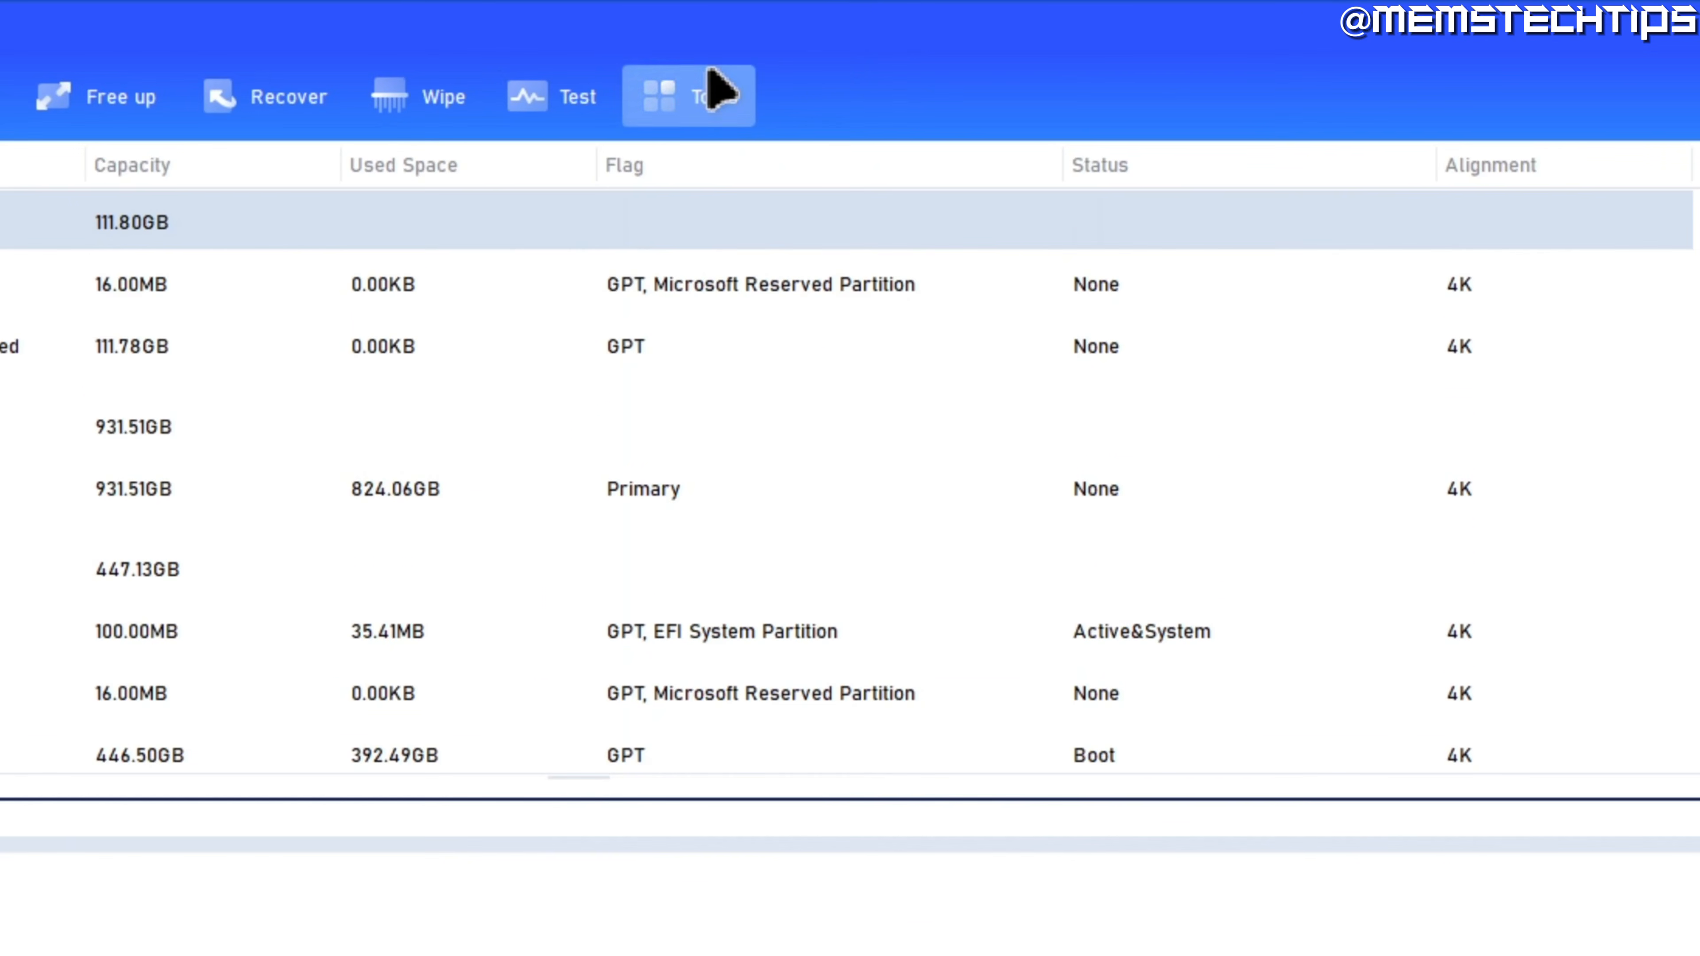
Step: Review the USB, CD/DVD and ISO media options in Reset Windows Password, and close the wizard without proceeding
click(714, 91)
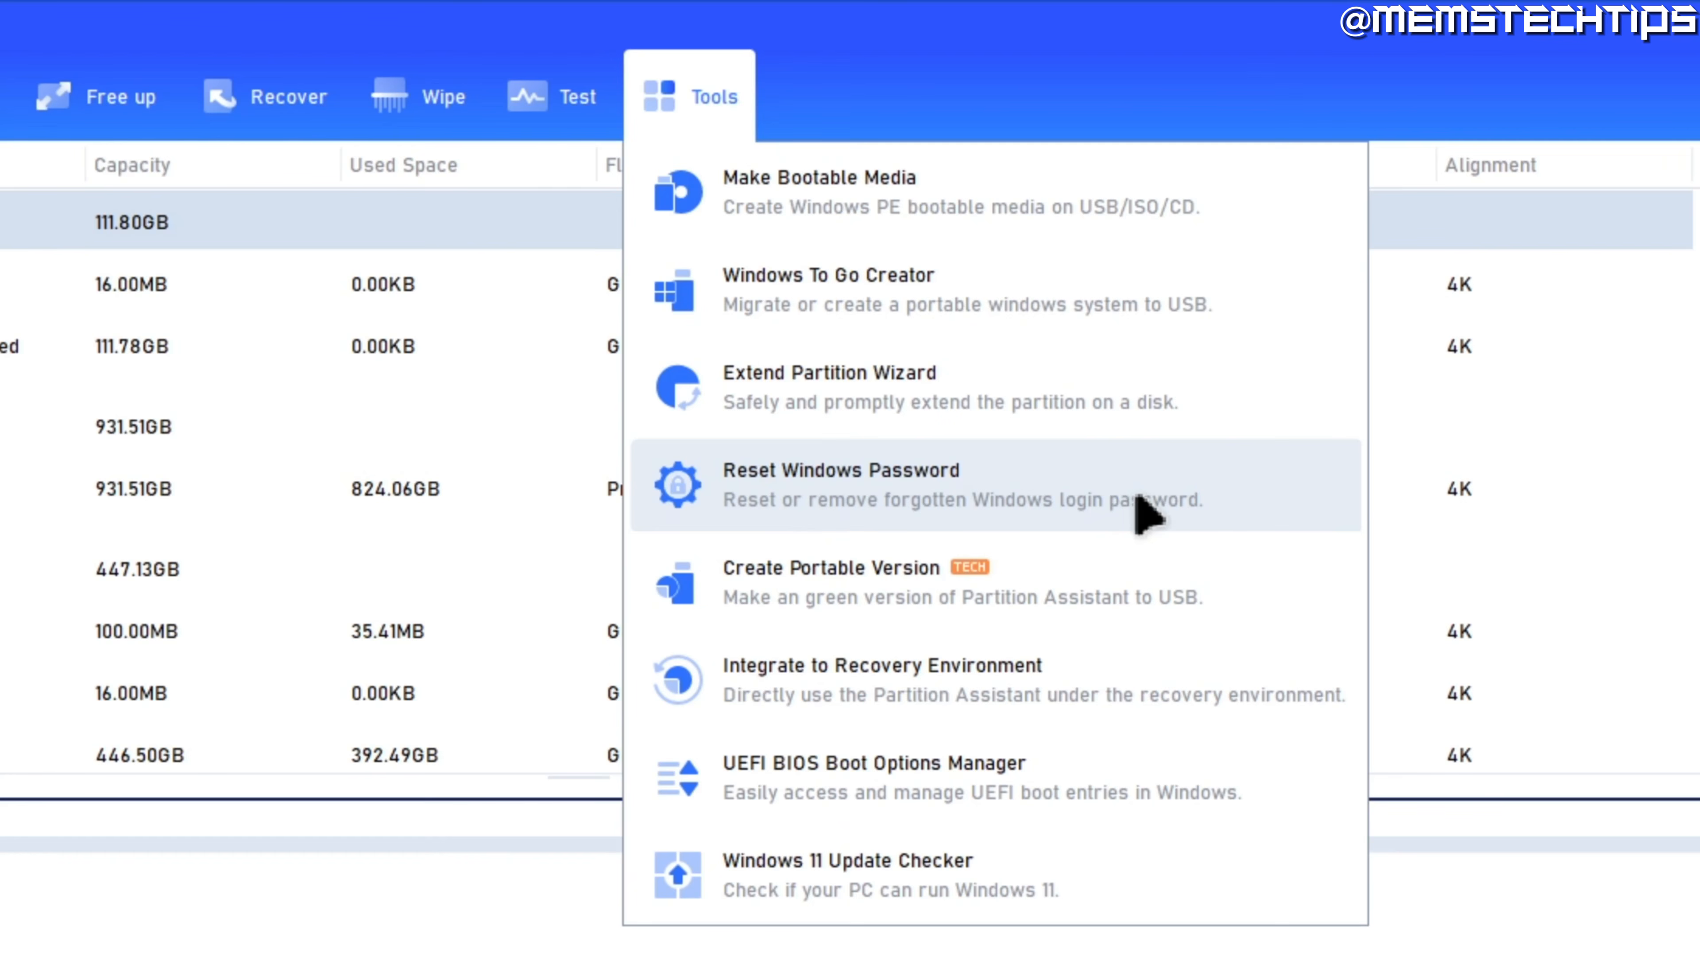
click(1084, 492)
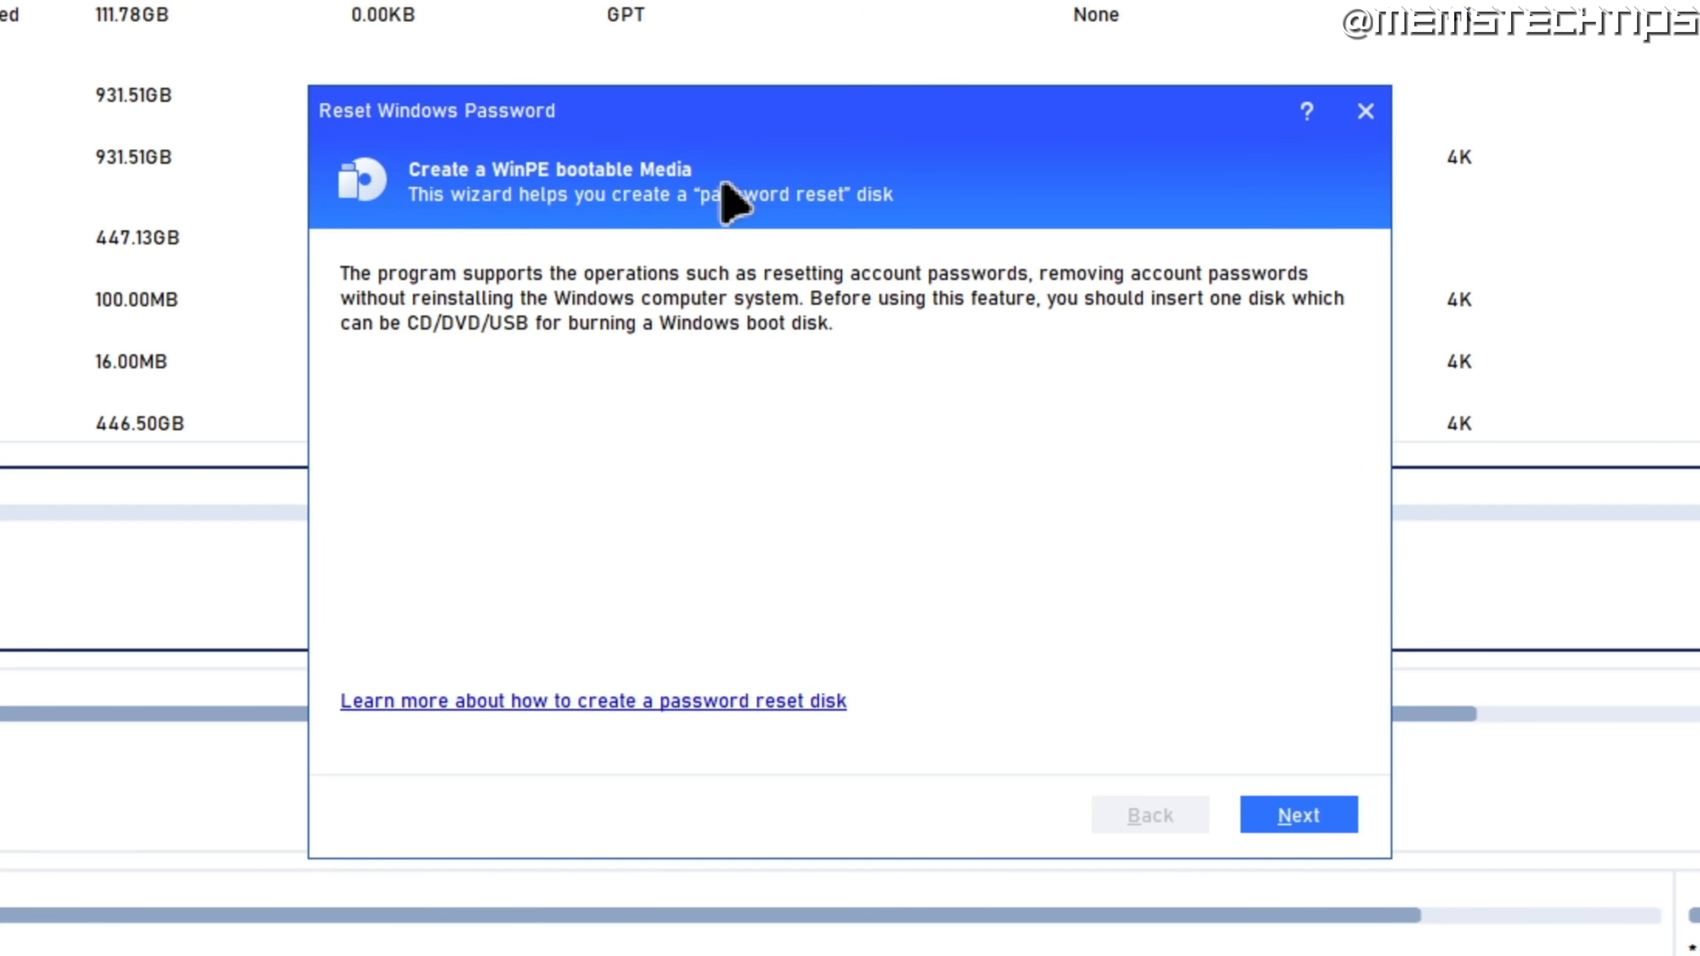
click(1298, 815)
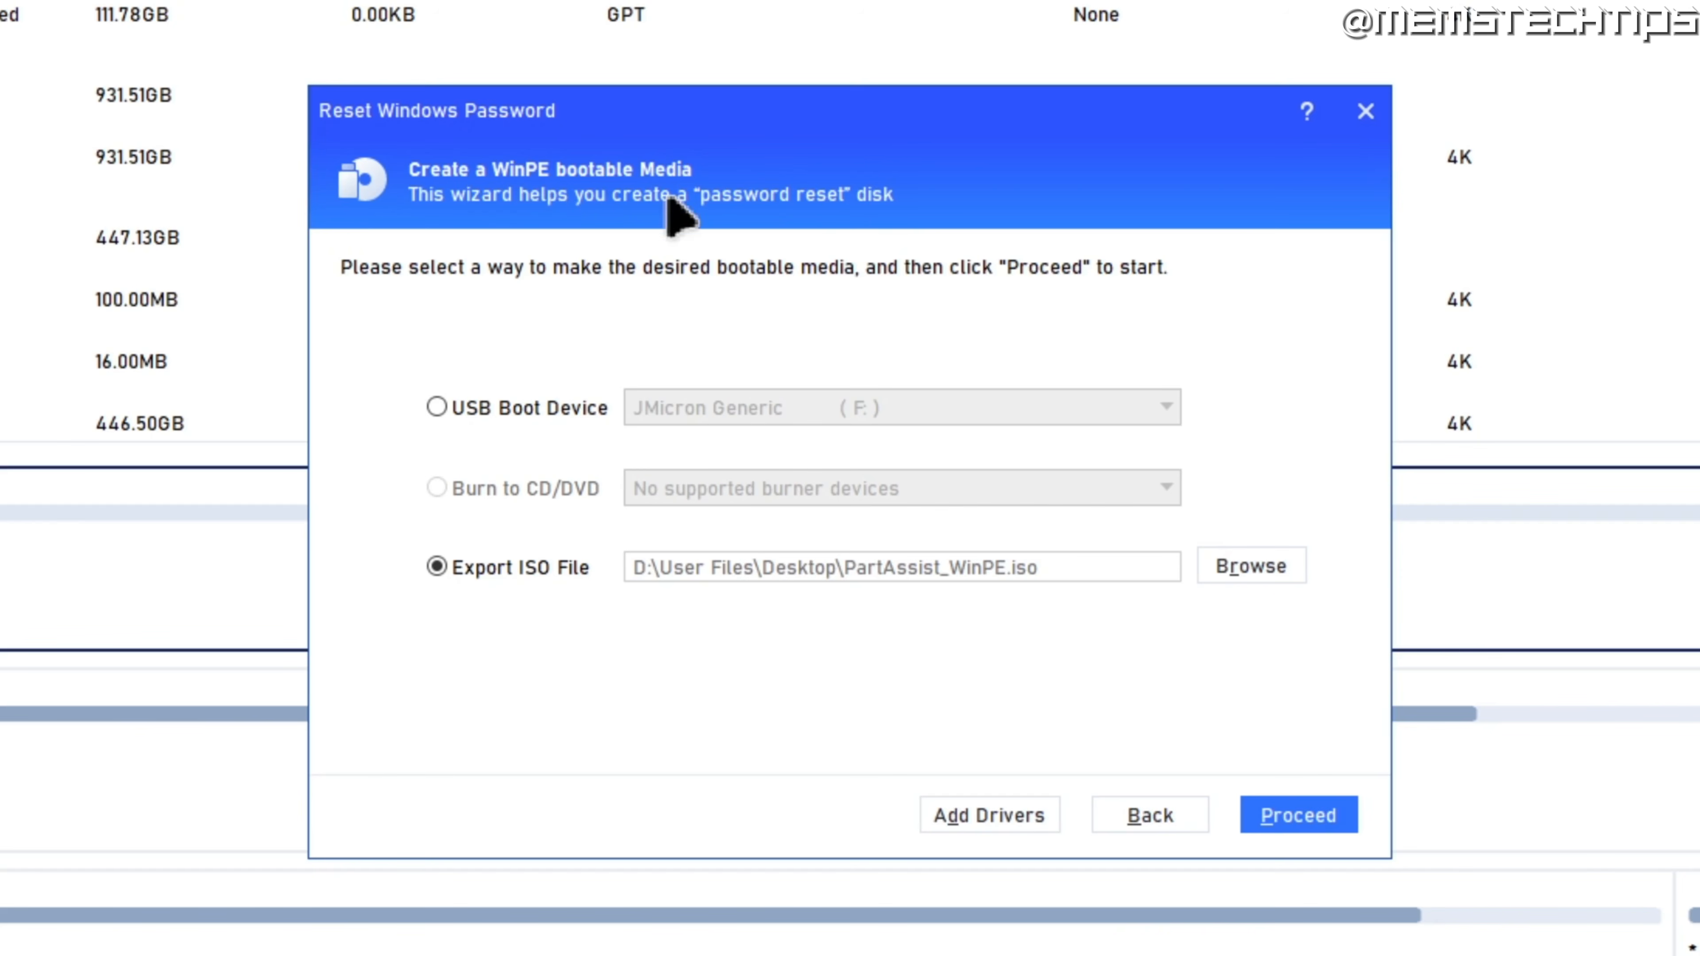
click(1369, 112)
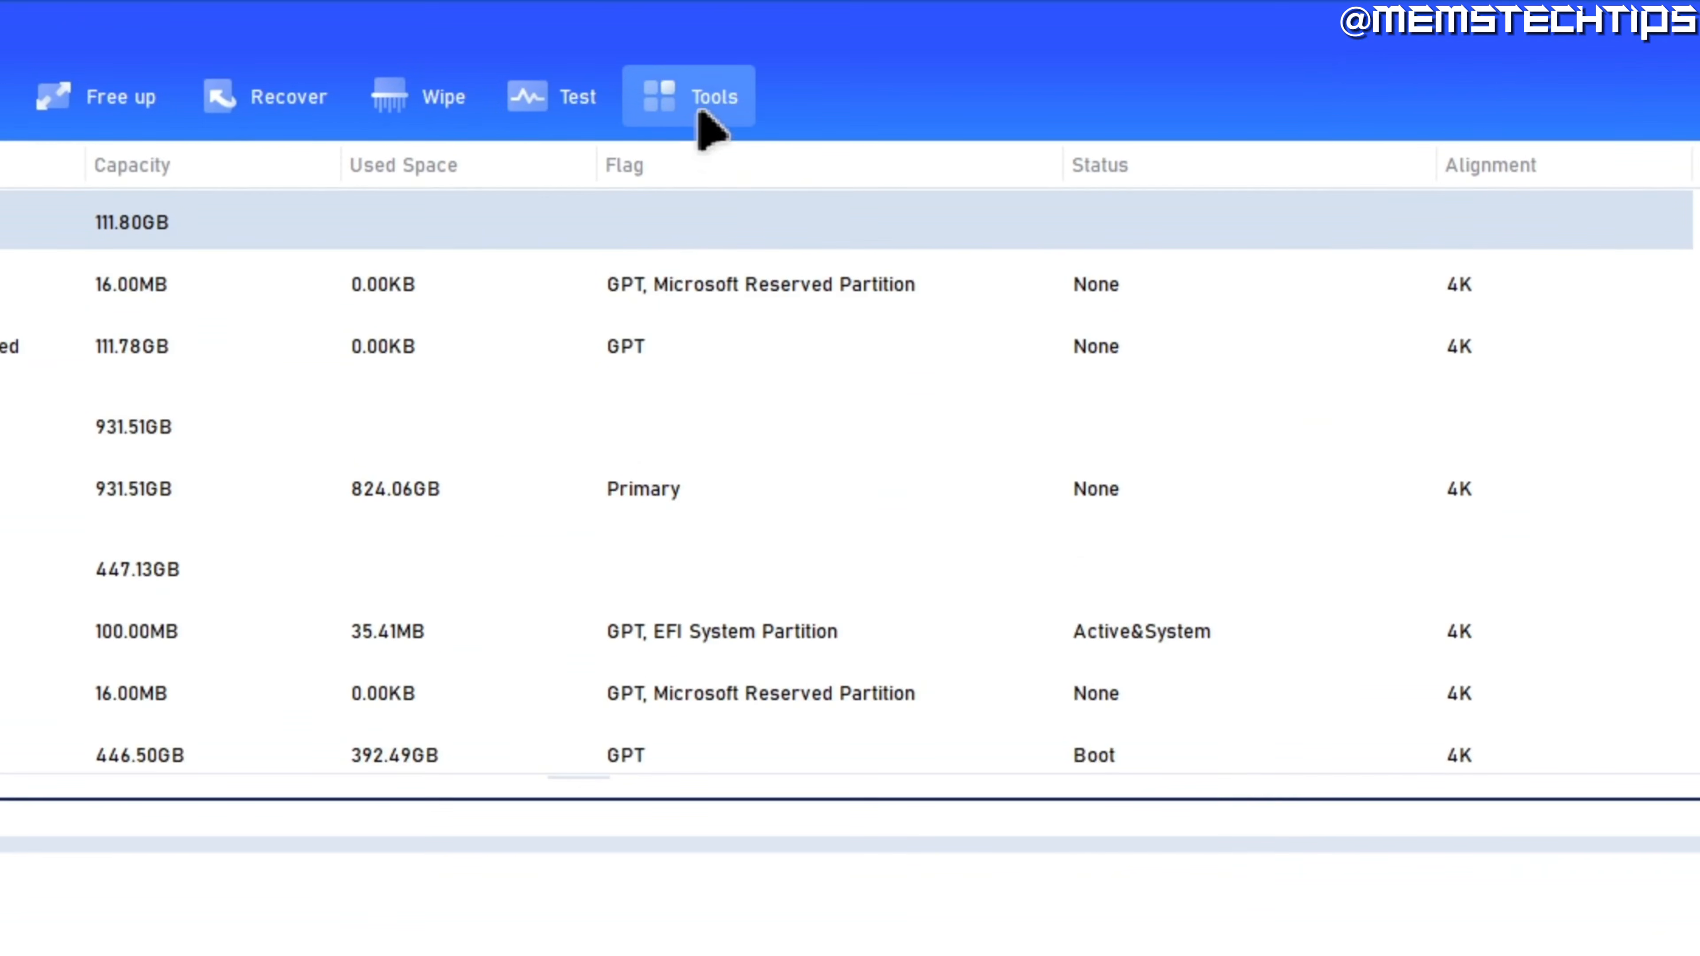
Step: Try to integrate AOMEI Partition Assistant into the current system's recovery environment, and close the wizard
click(701, 115)
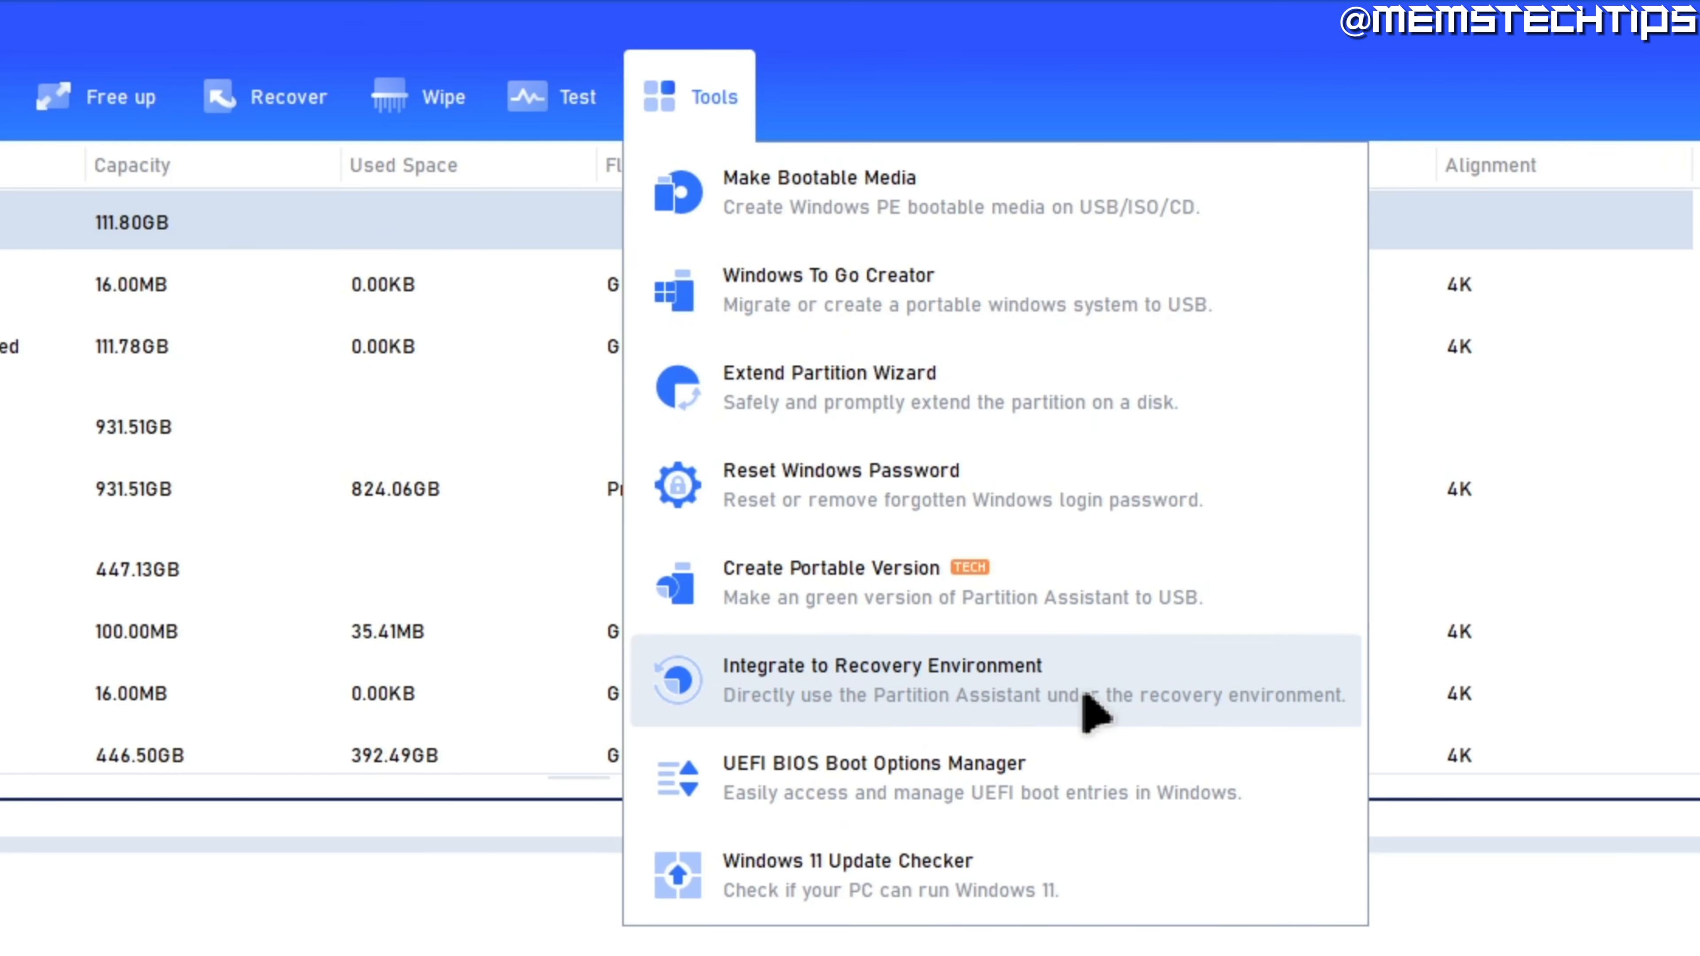
click(983, 690)
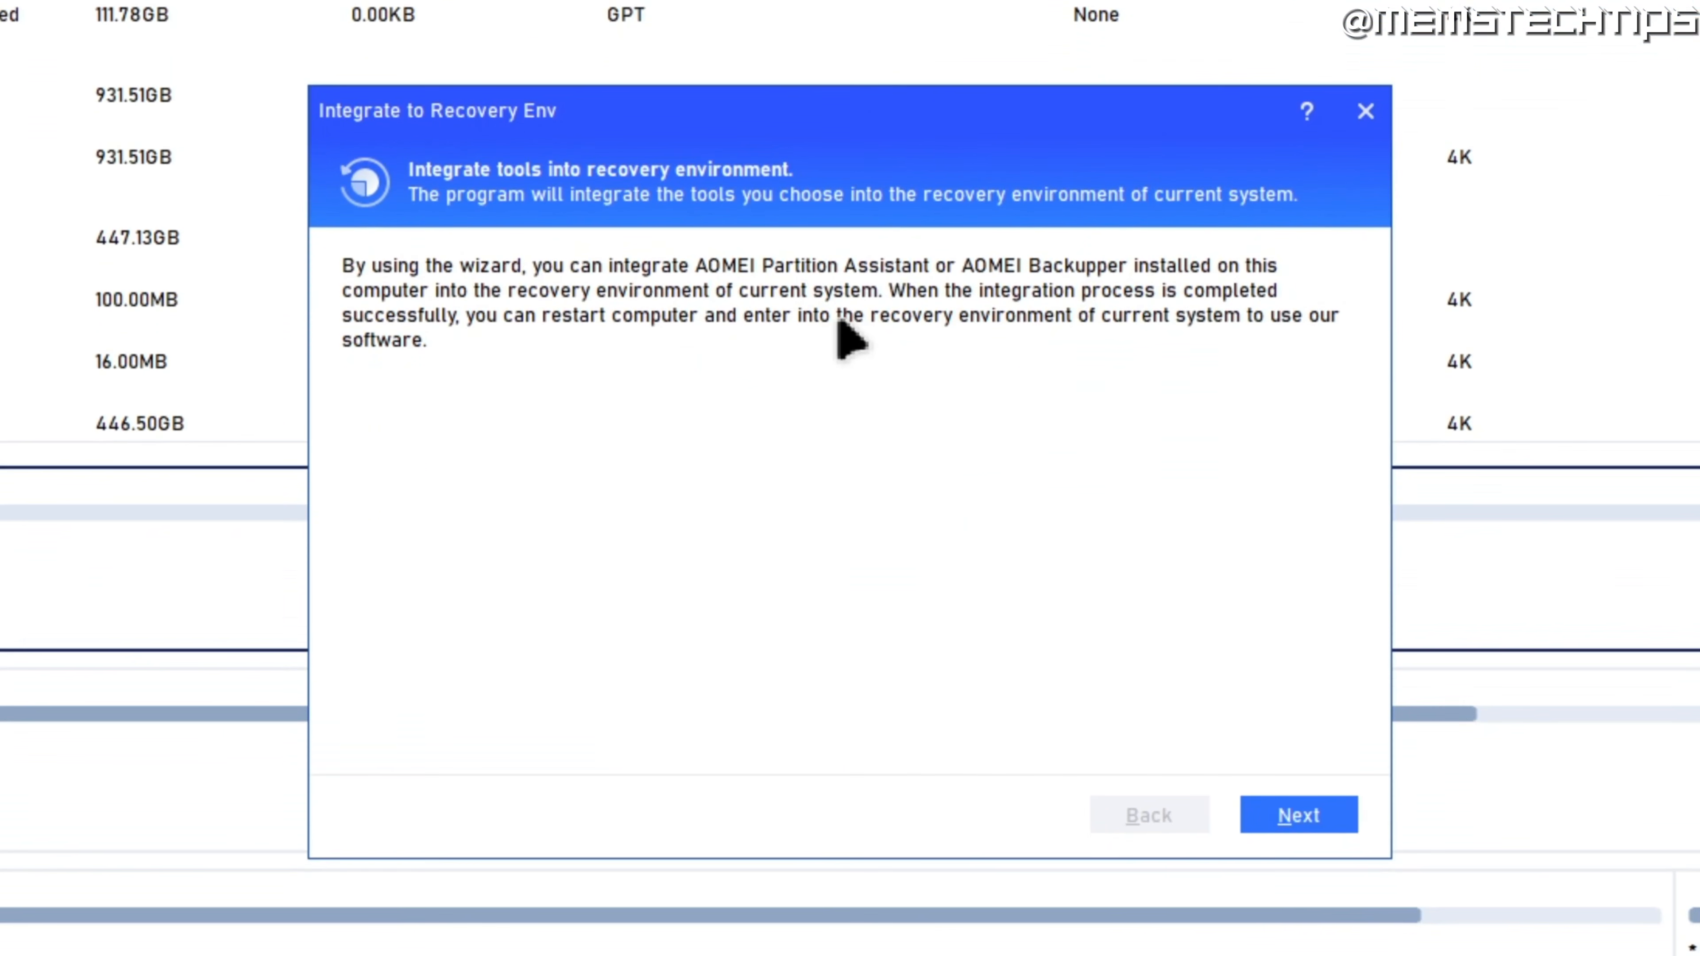
click(1275, 813)
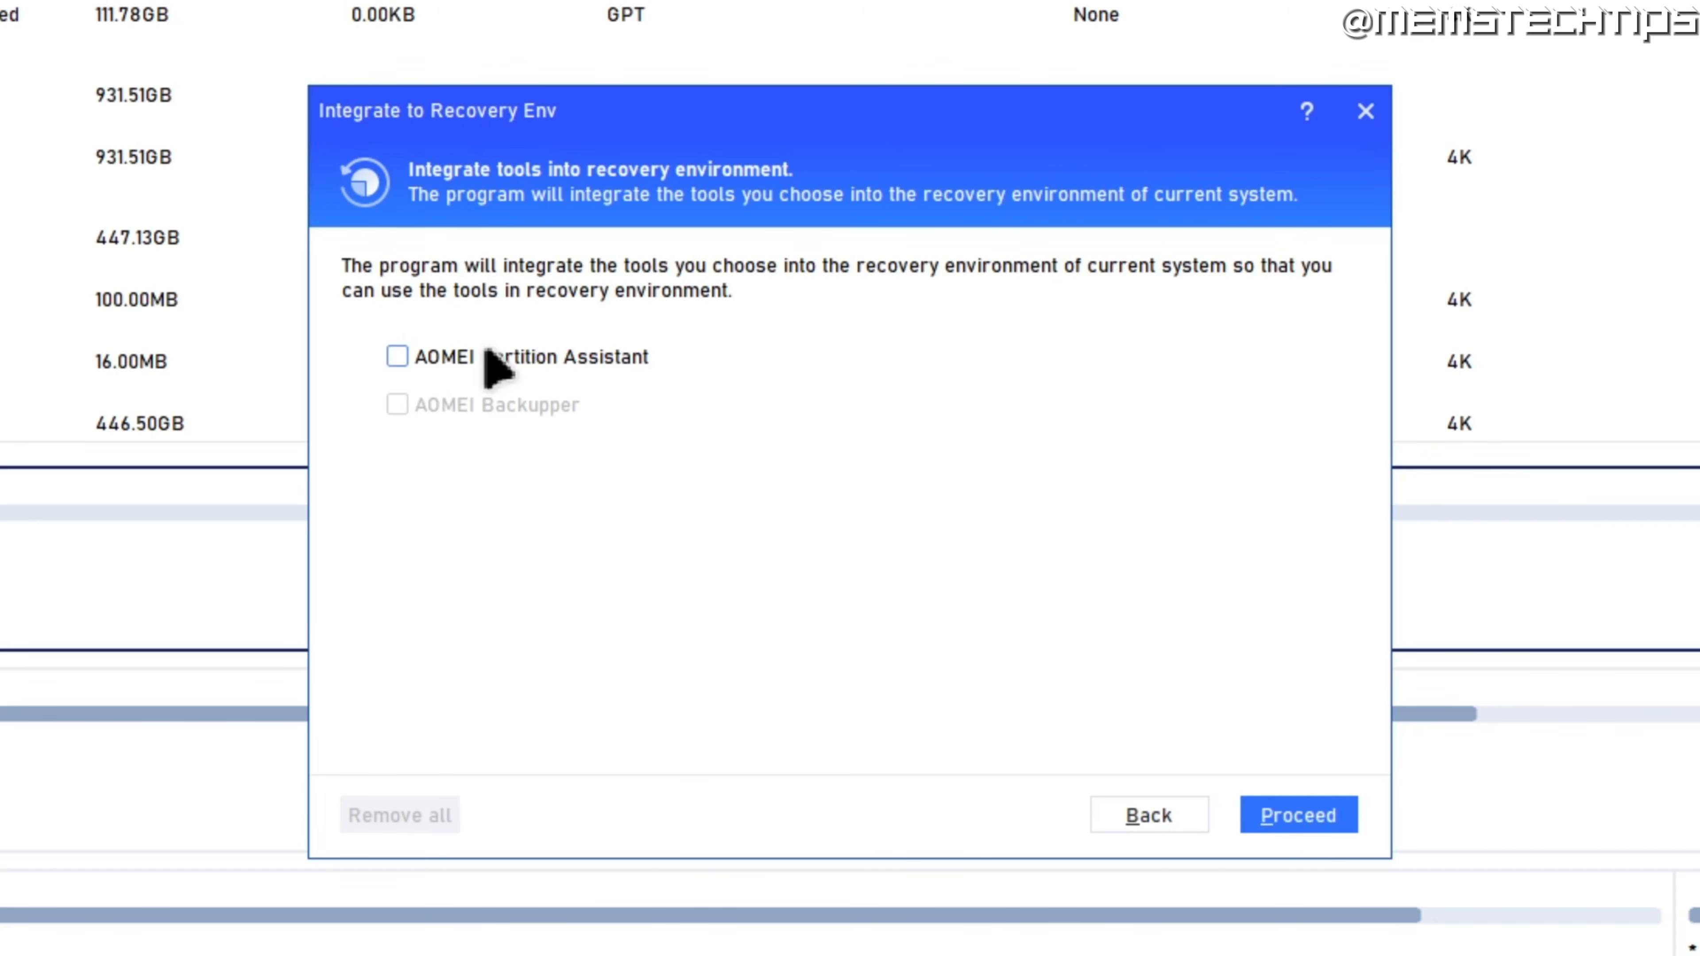
click(474, 355)
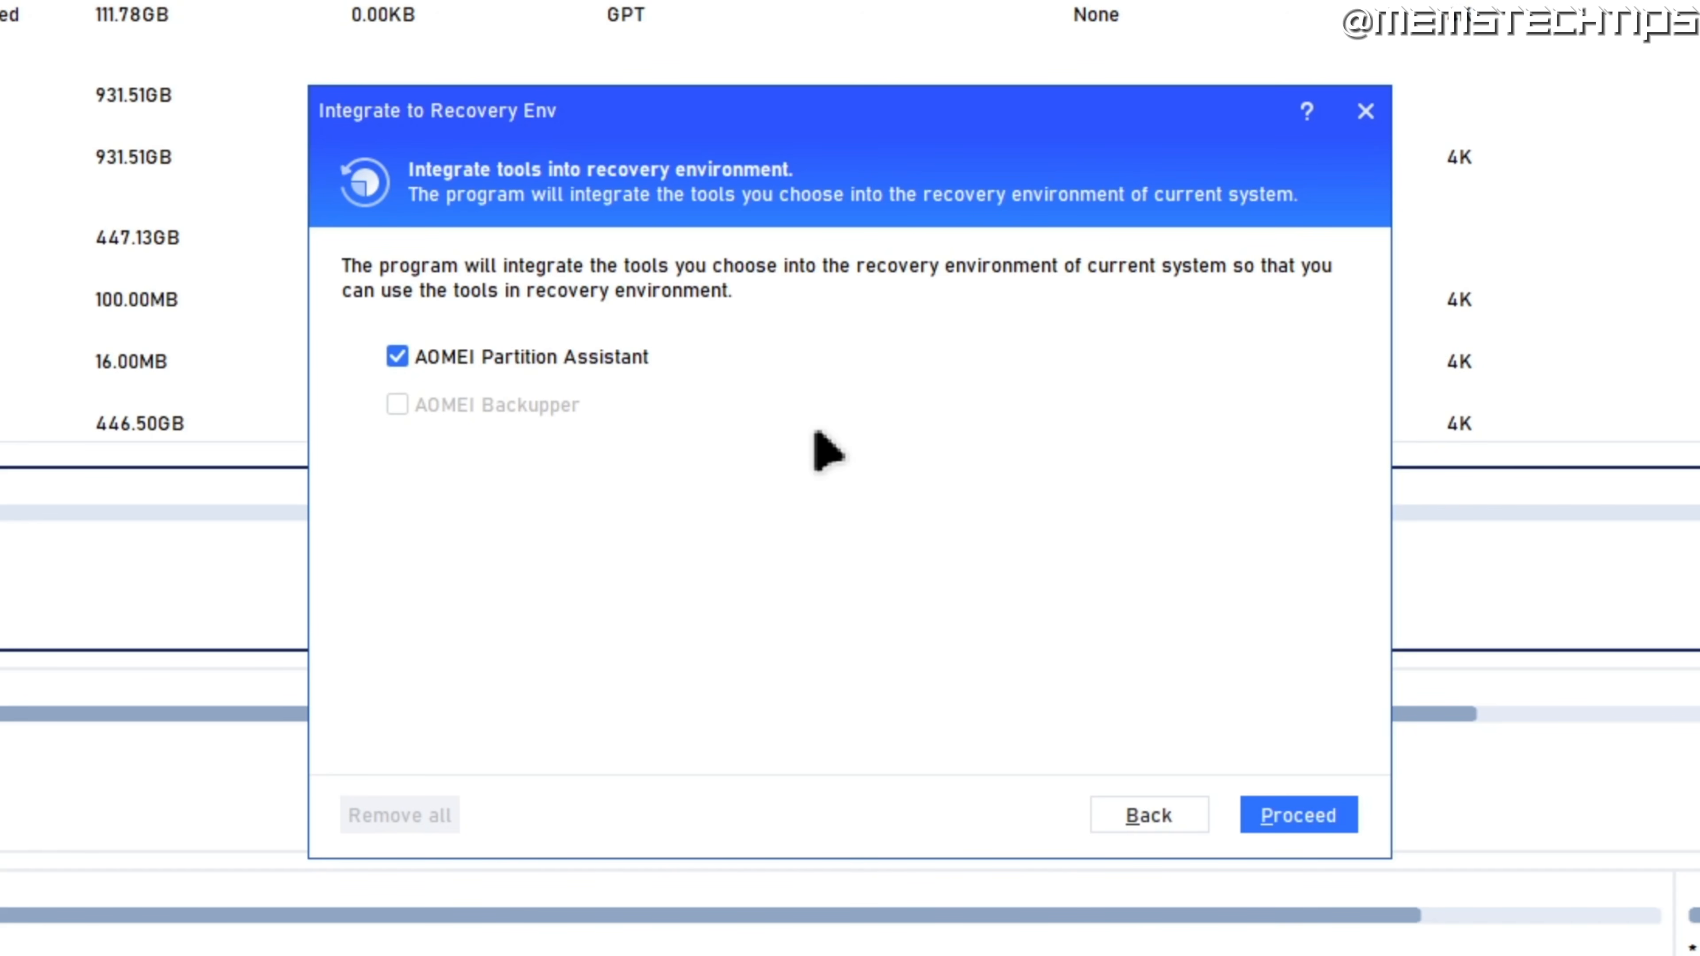
click(1322, 813)
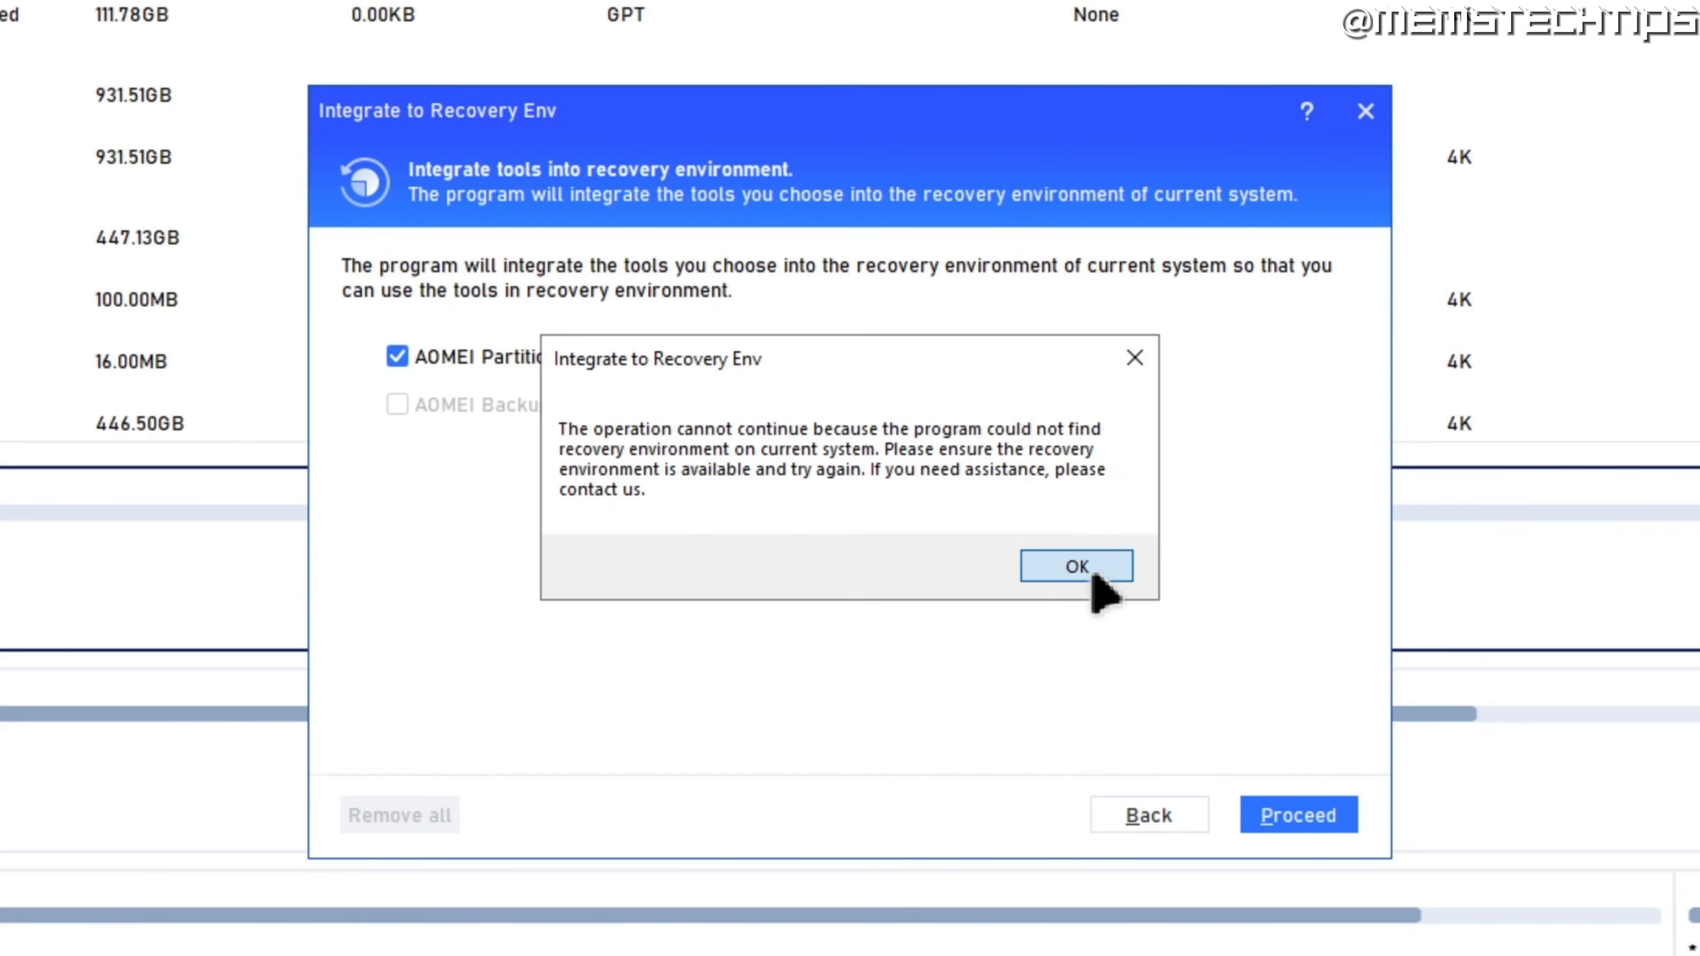
click(1091, 571)
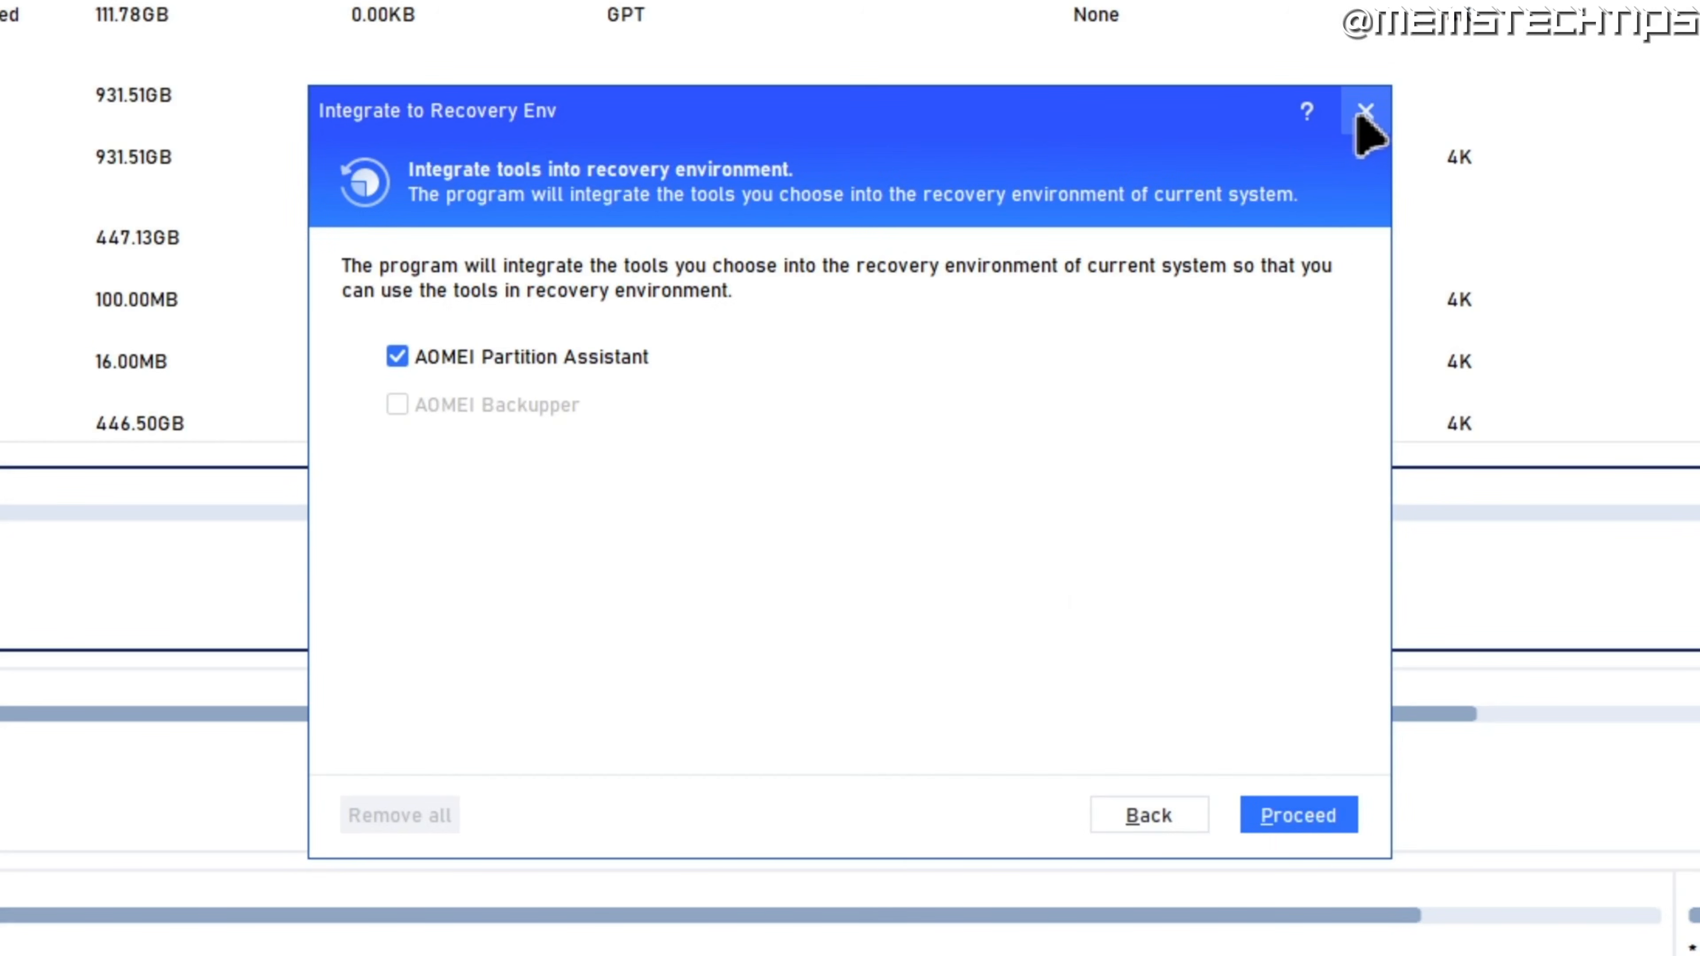
click(1362, 113)
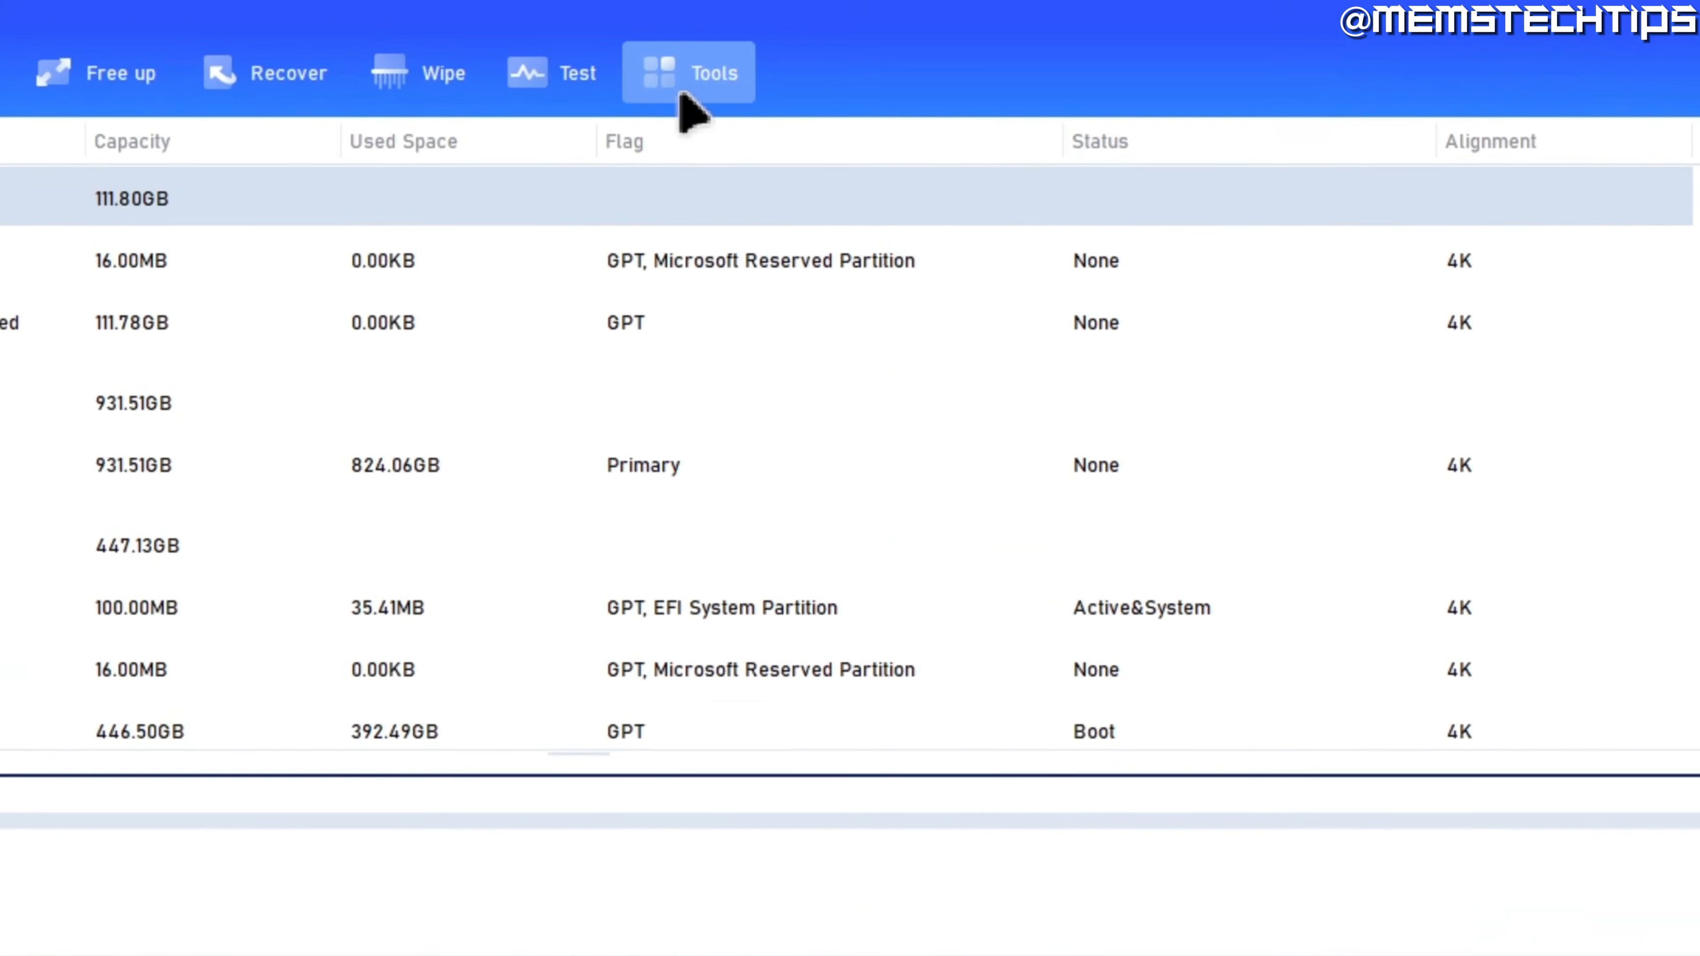
Step: Examine the boot order and the Windows Boot Manager entry details in UEFI BIOS Boot Options Manager, and close it
click(683, 100)
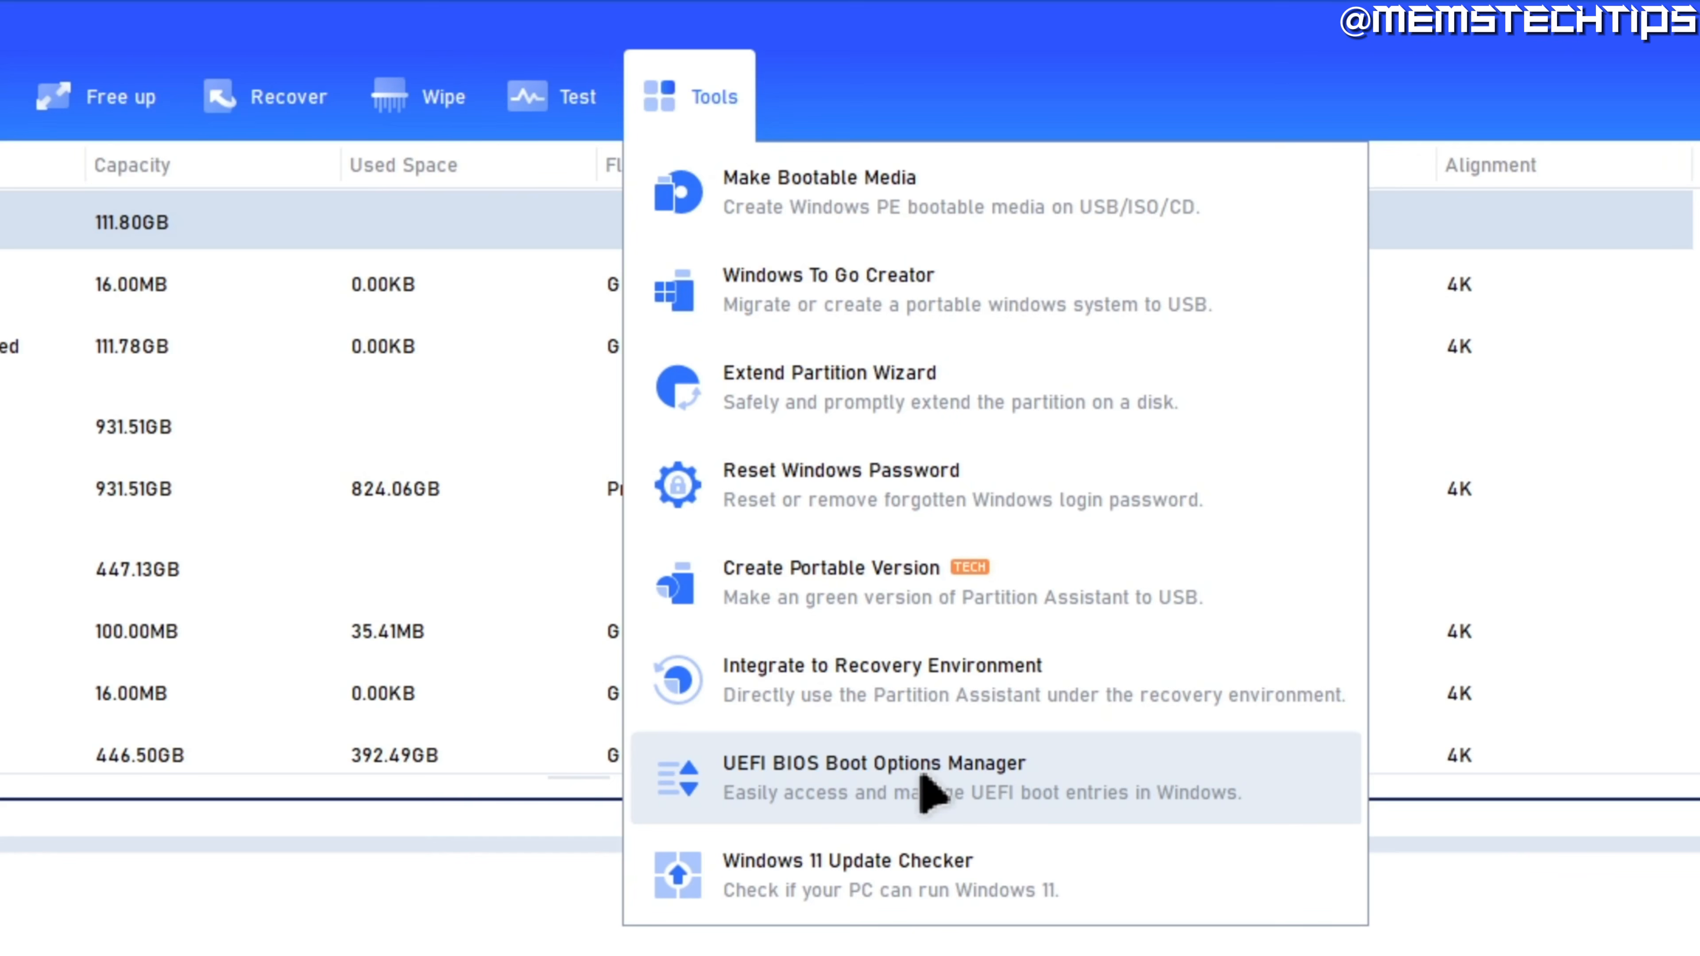
click(1122, 789)
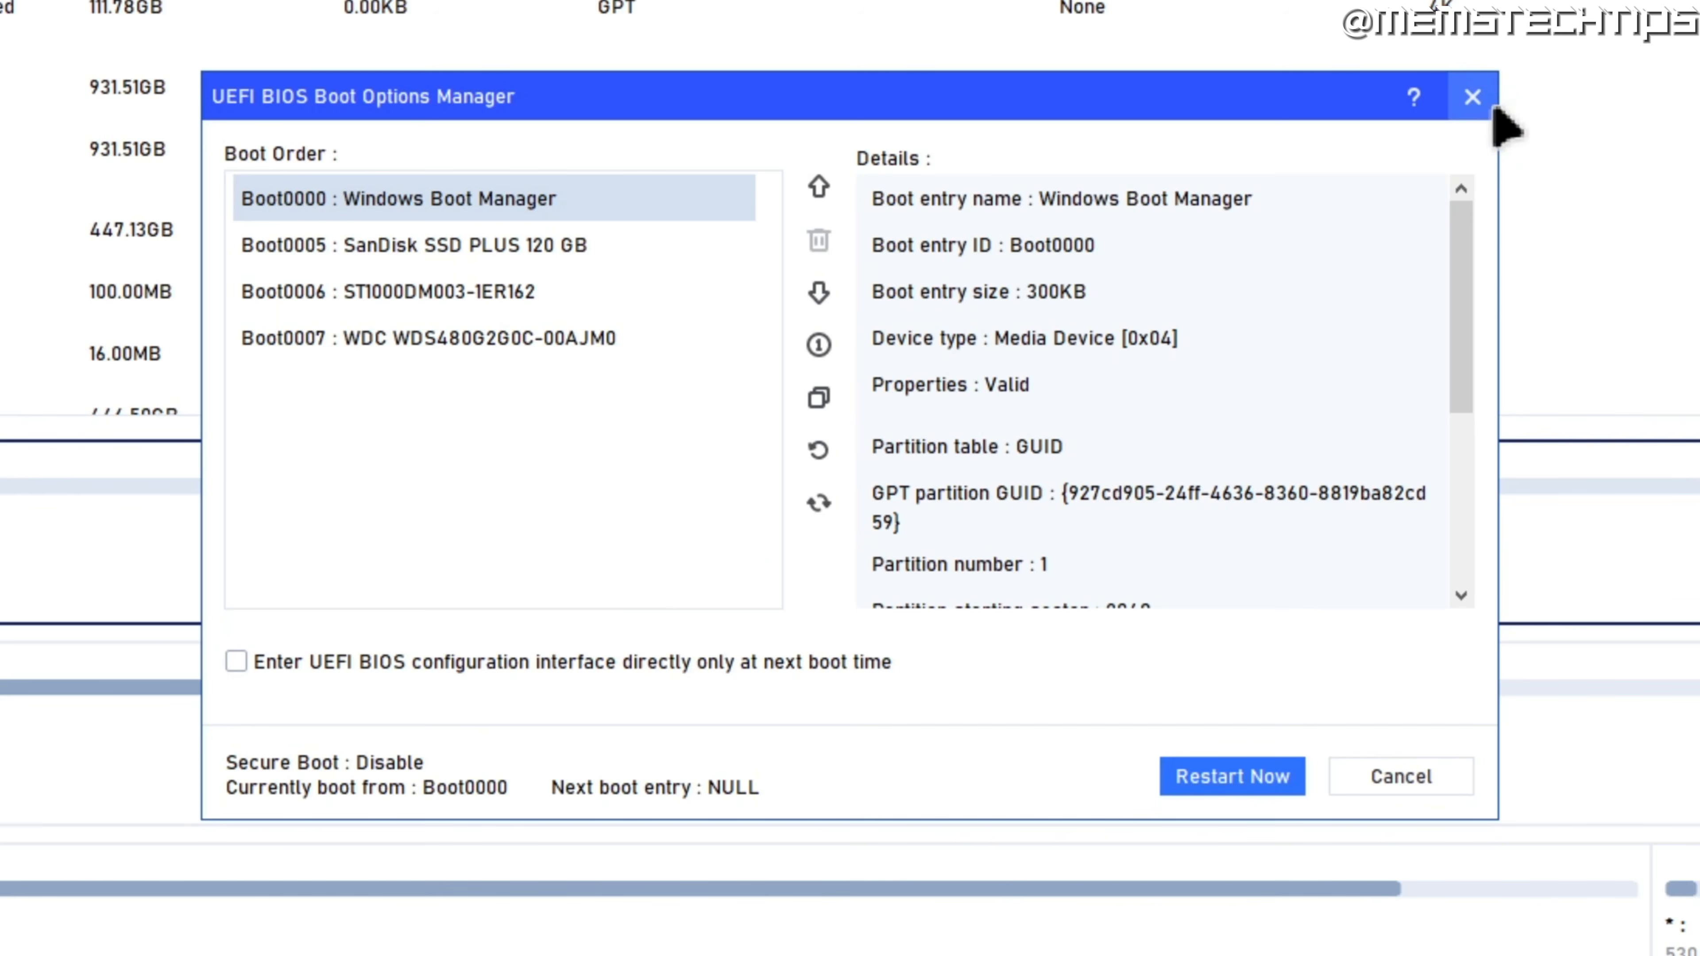
click(1476, 101)
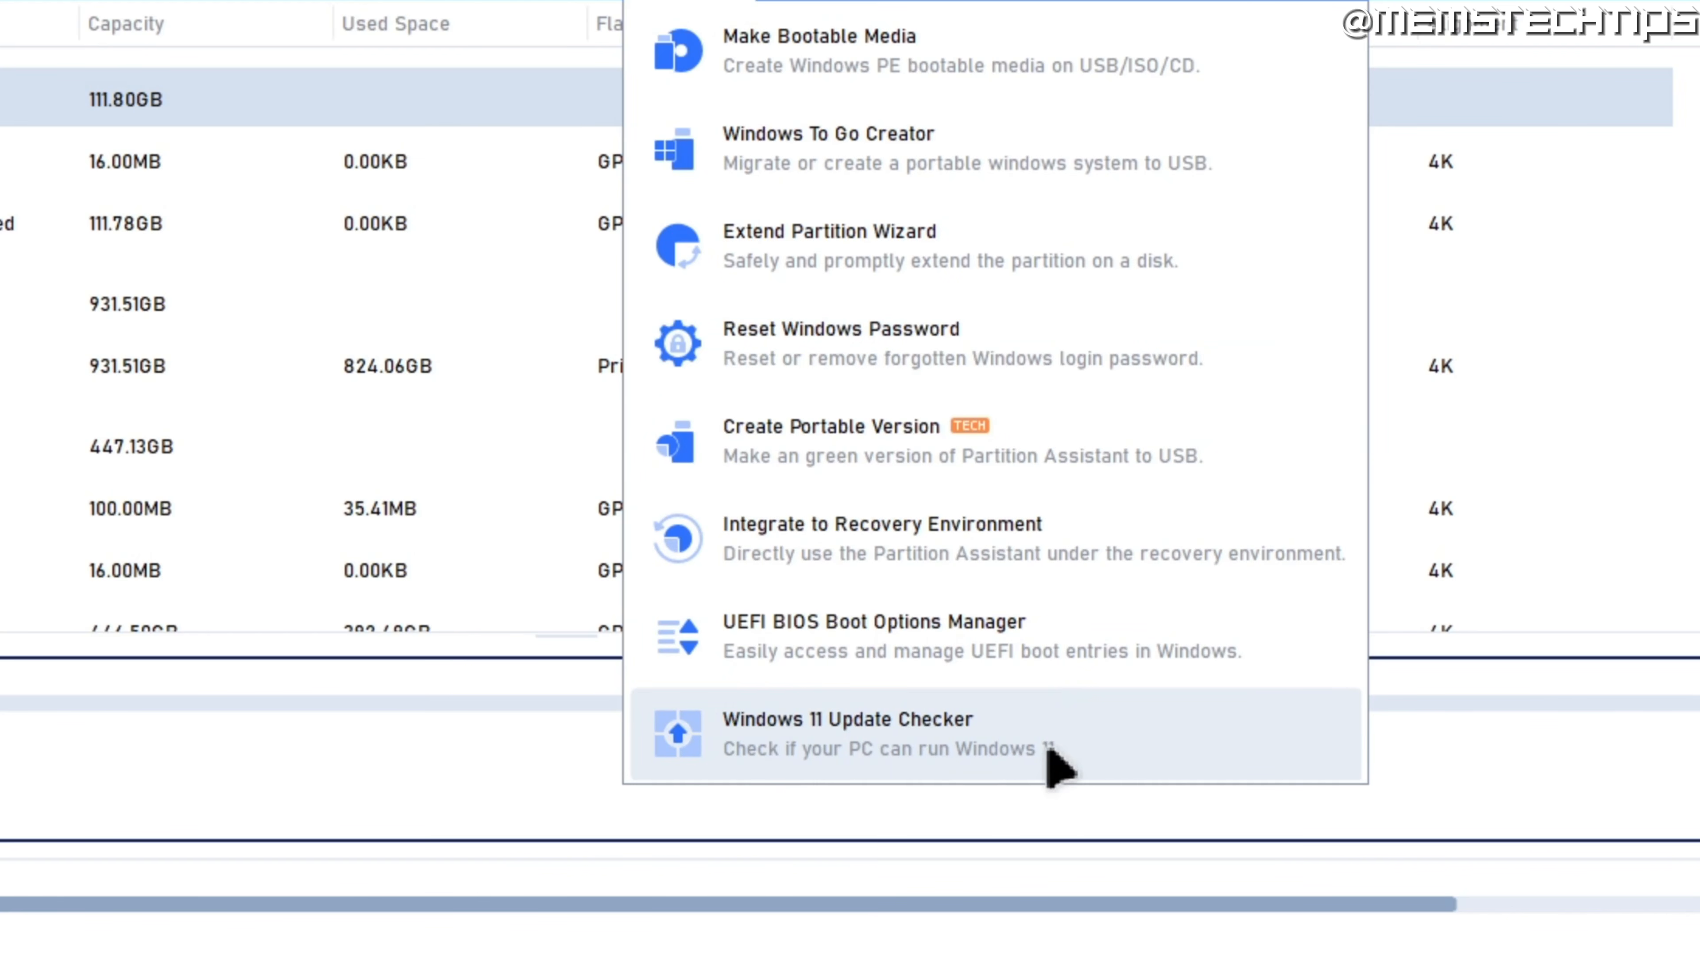
Step: Run Windows 11 Update Checker to check whether this PC can upgrade, and read the verdict
click(960, 721)
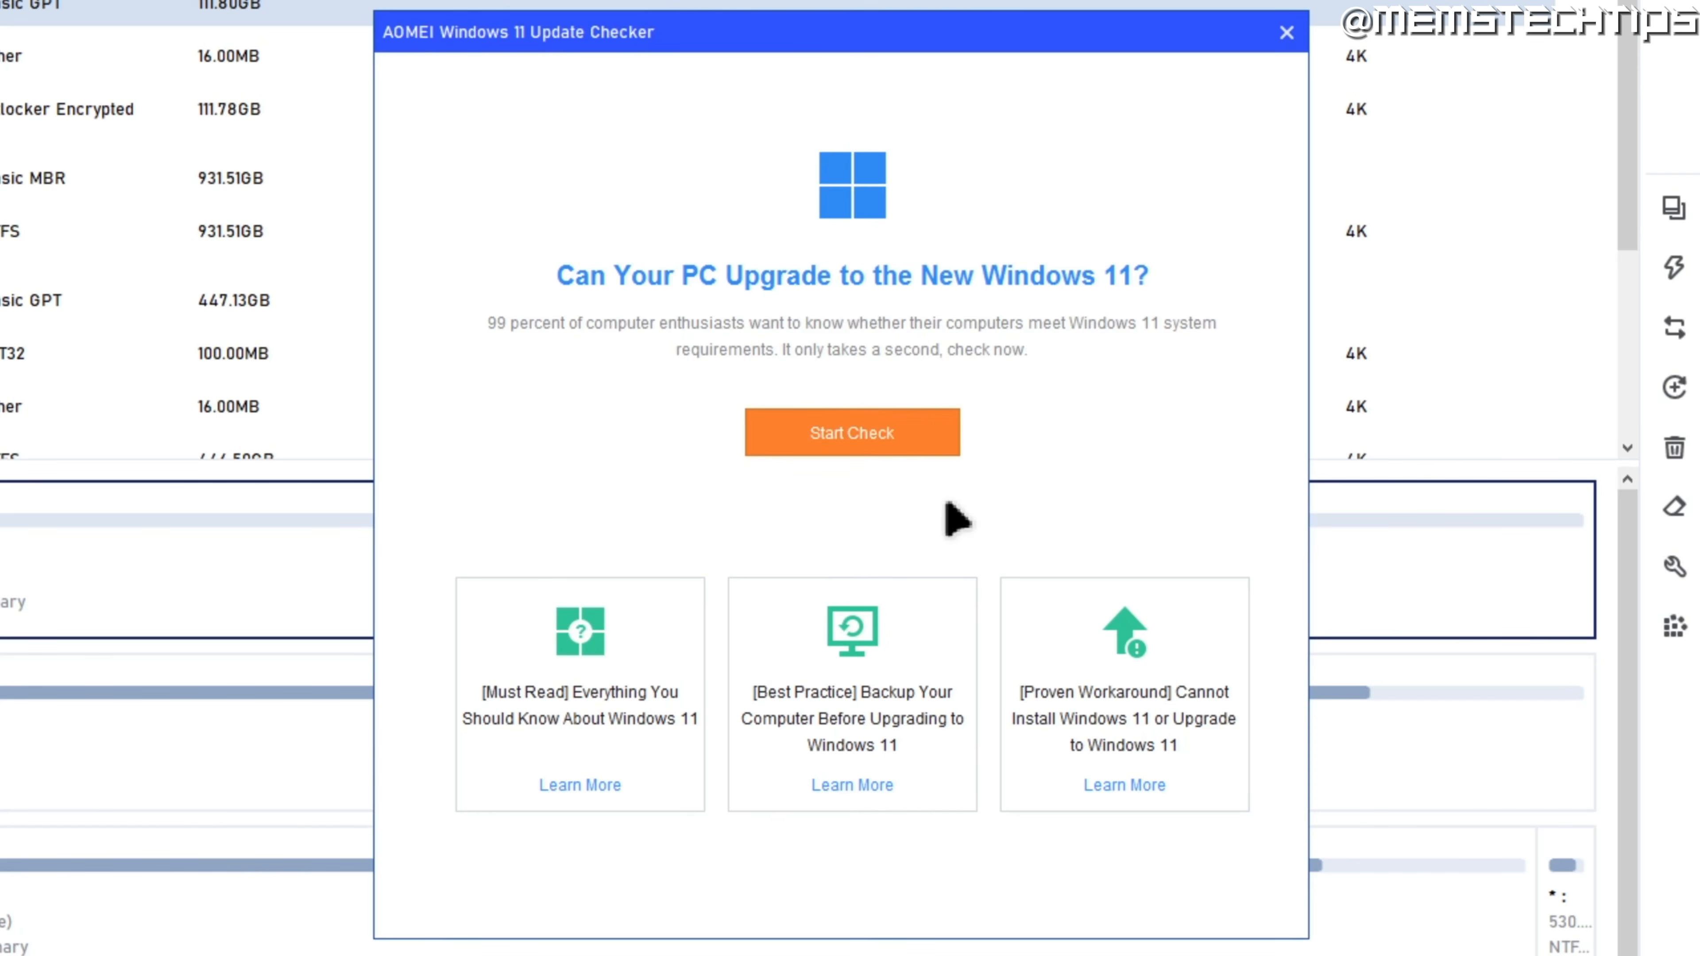
click(873, 432)
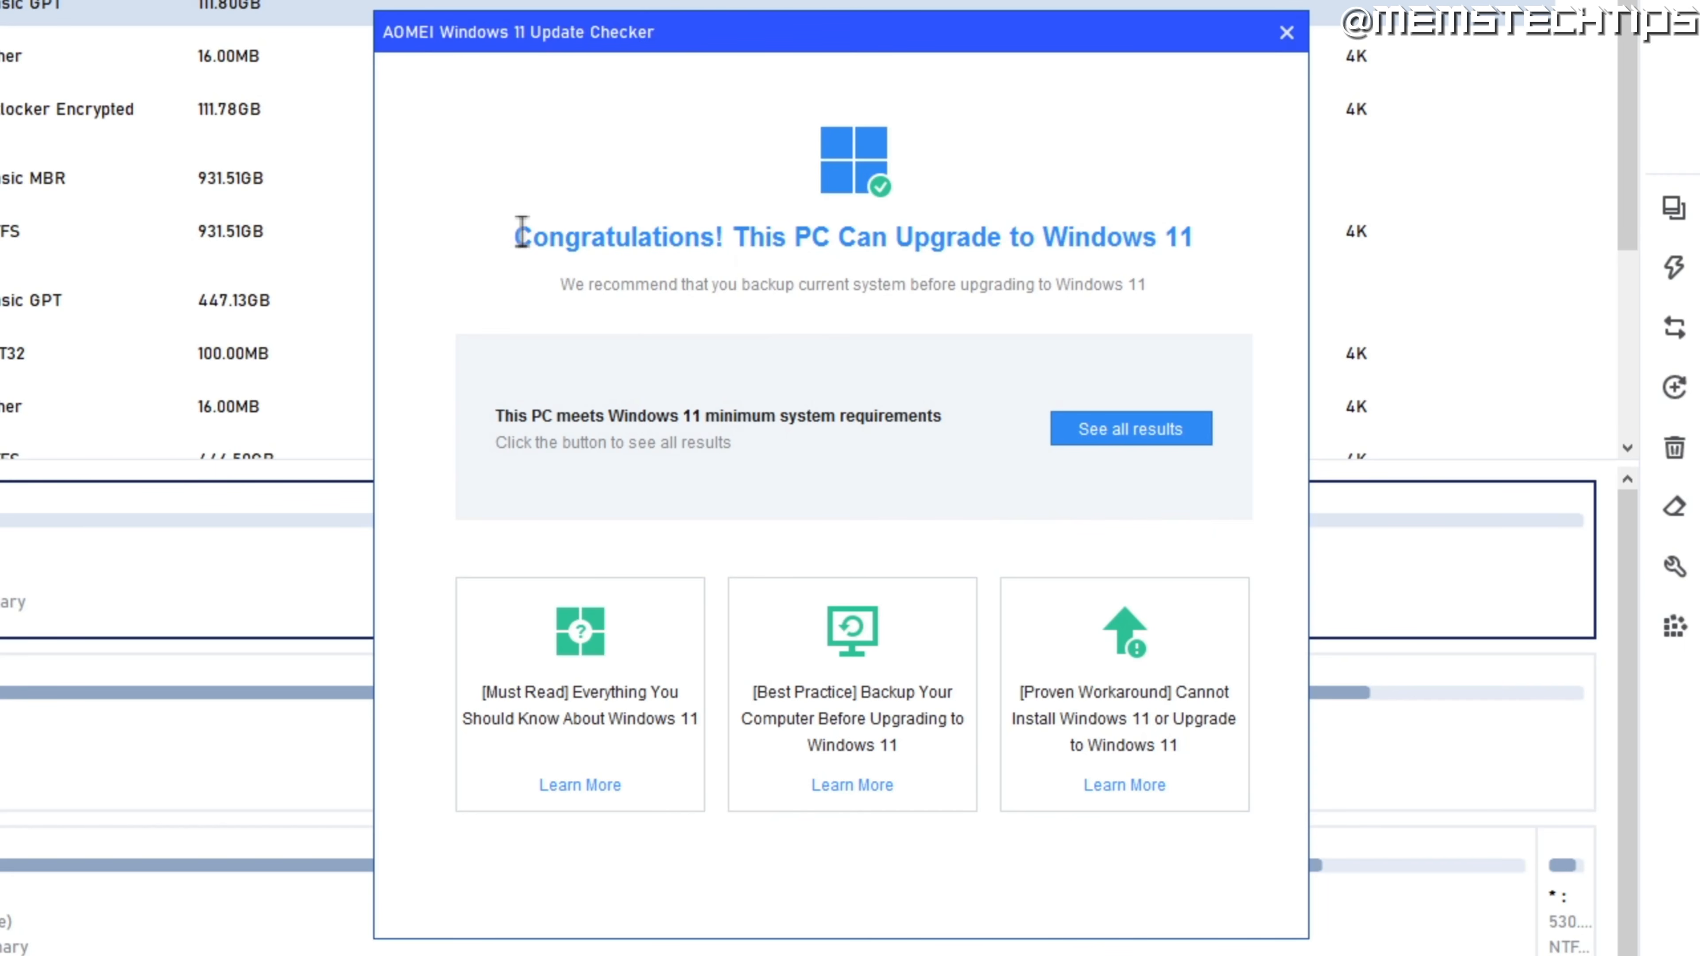
drag(564, 238, 1196, 247)
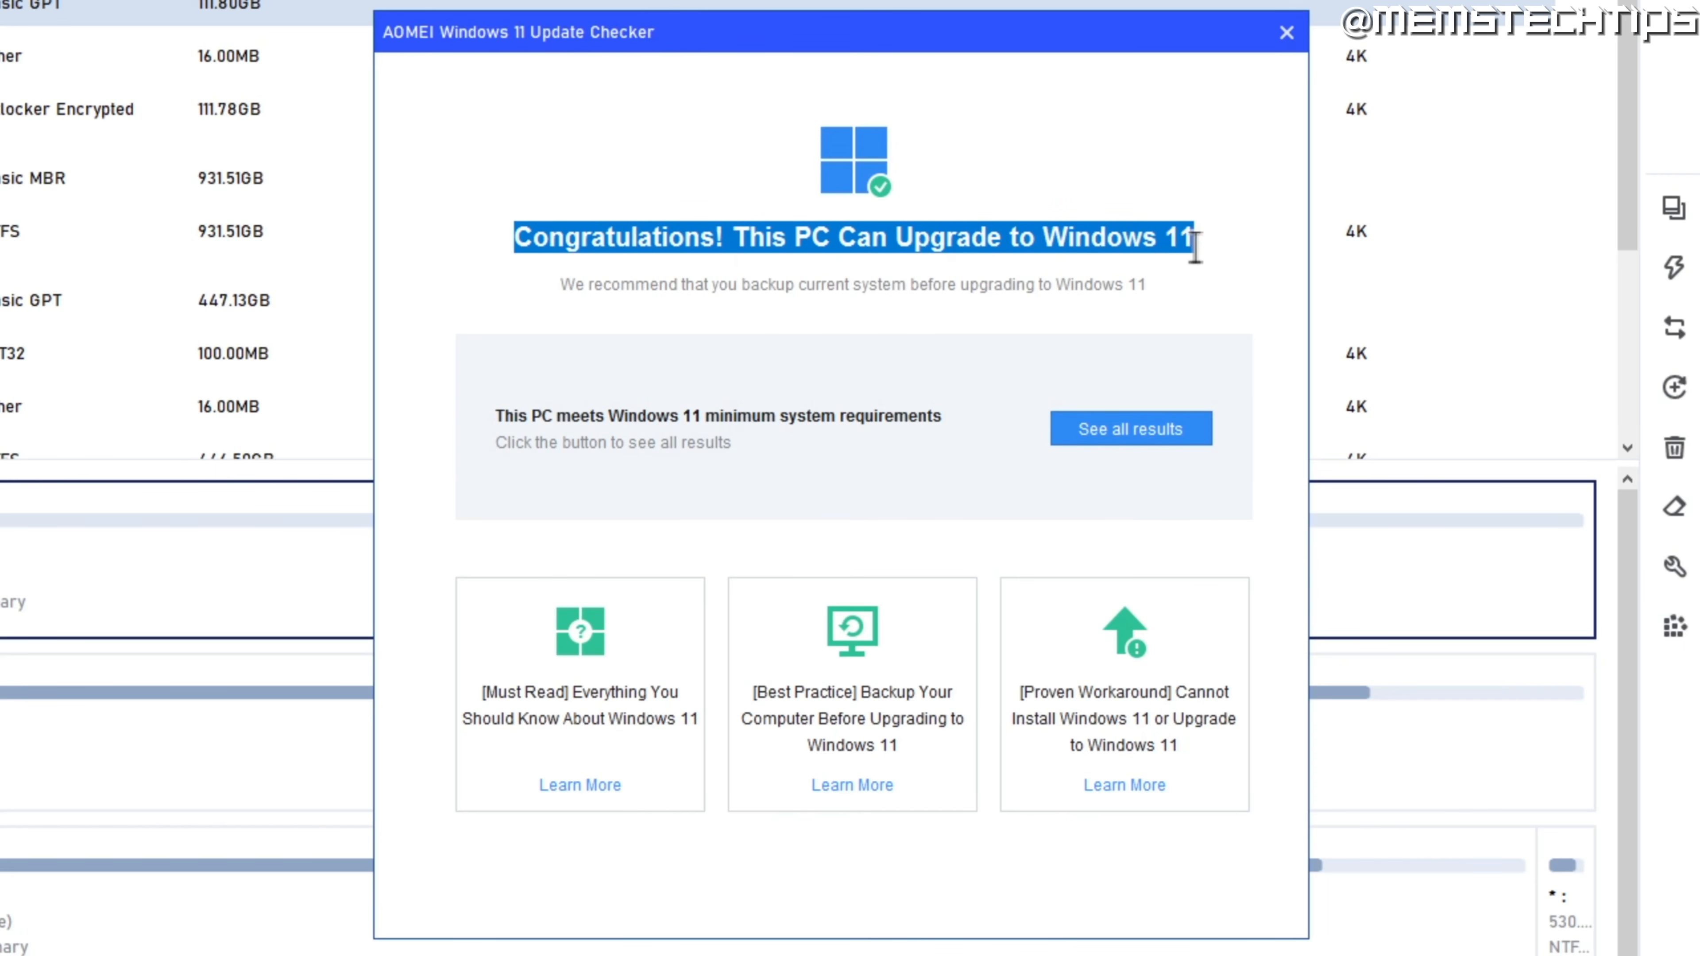
click(1176, 285)
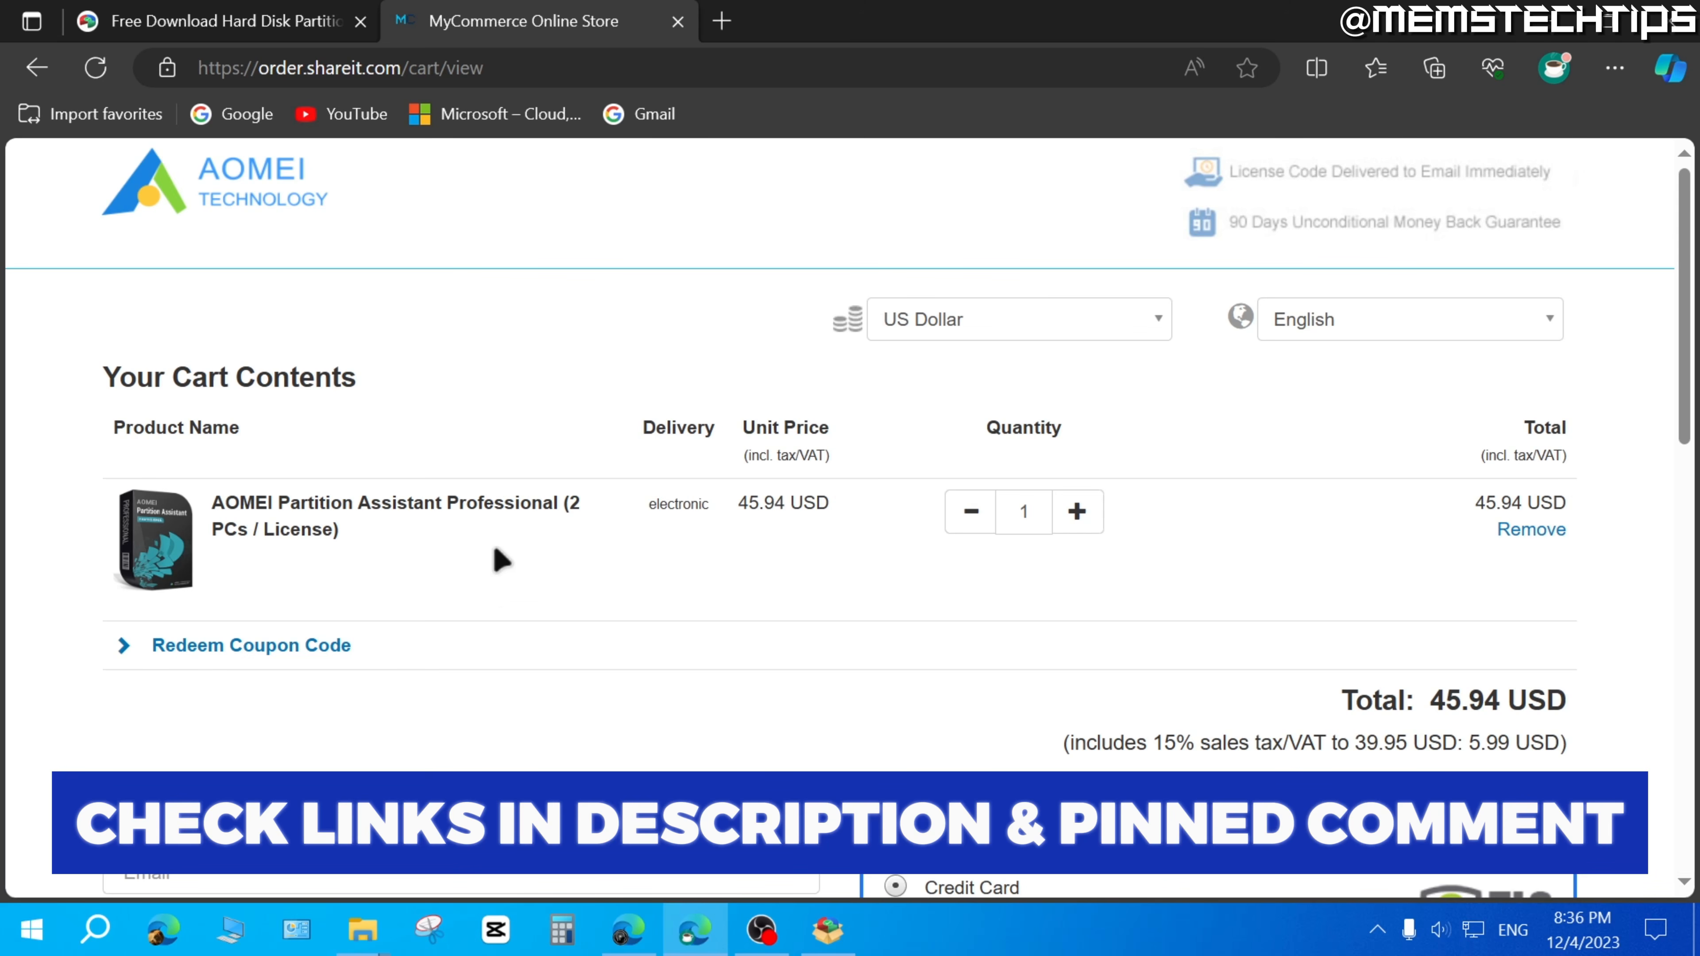
Step: In the MyCommerce online store cart in the browser, expand the coupon redemption section for AOMEI Partition Assistant Professional
click(171, 646)
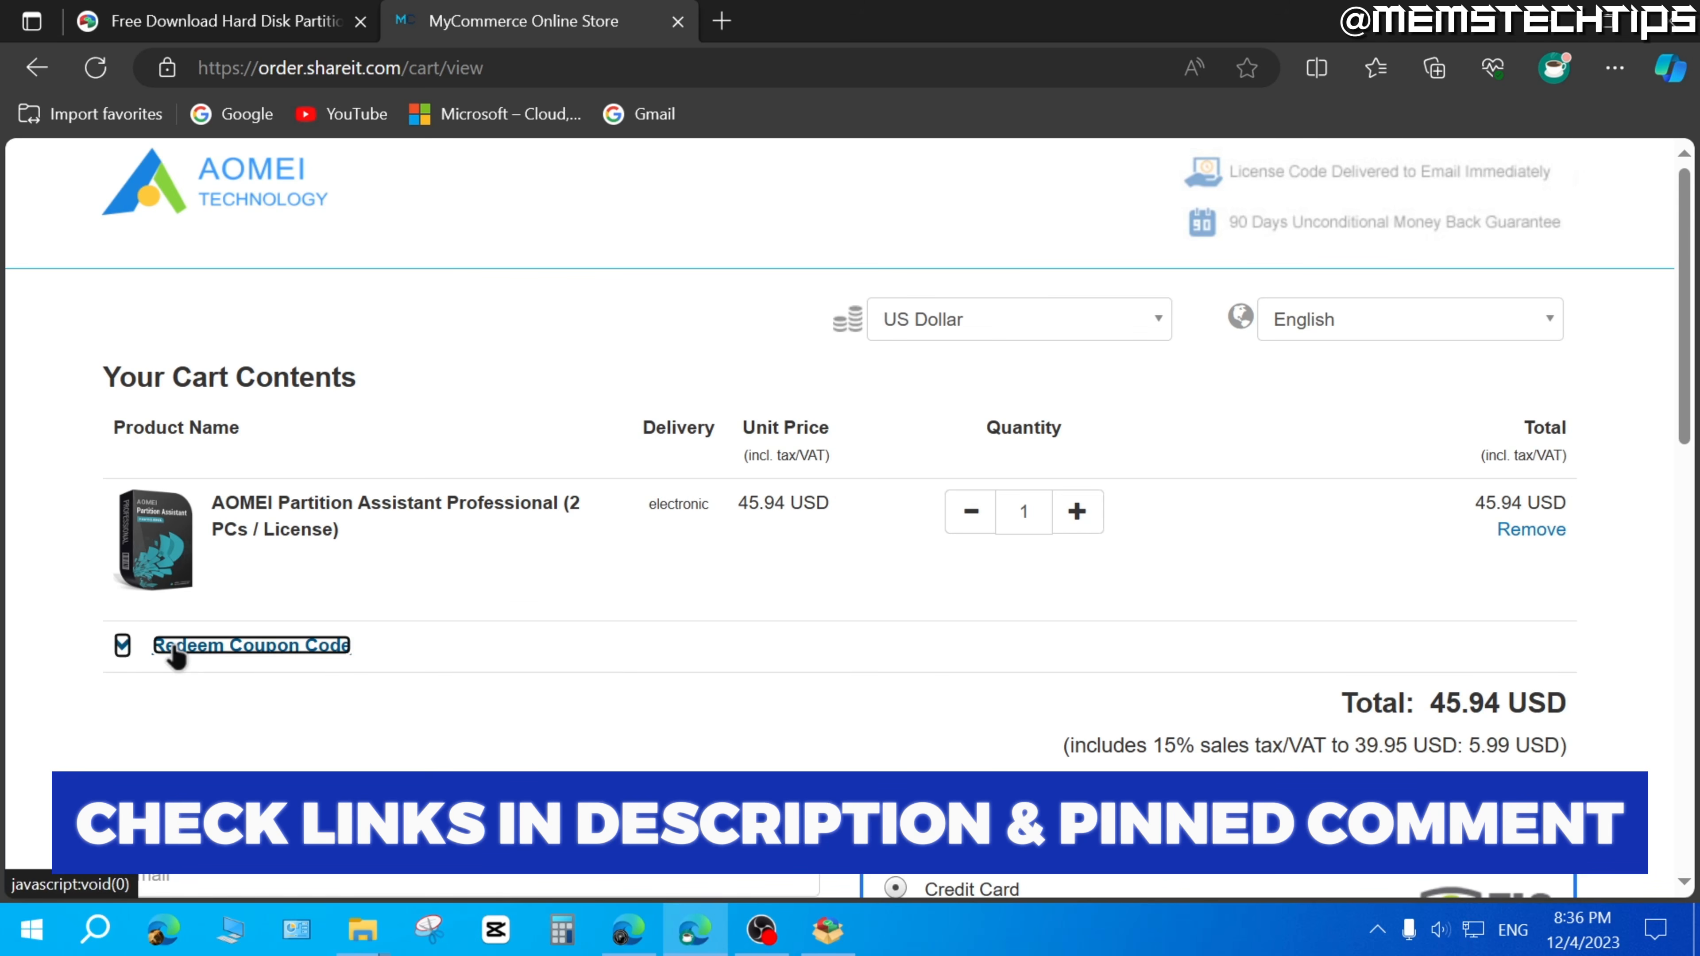